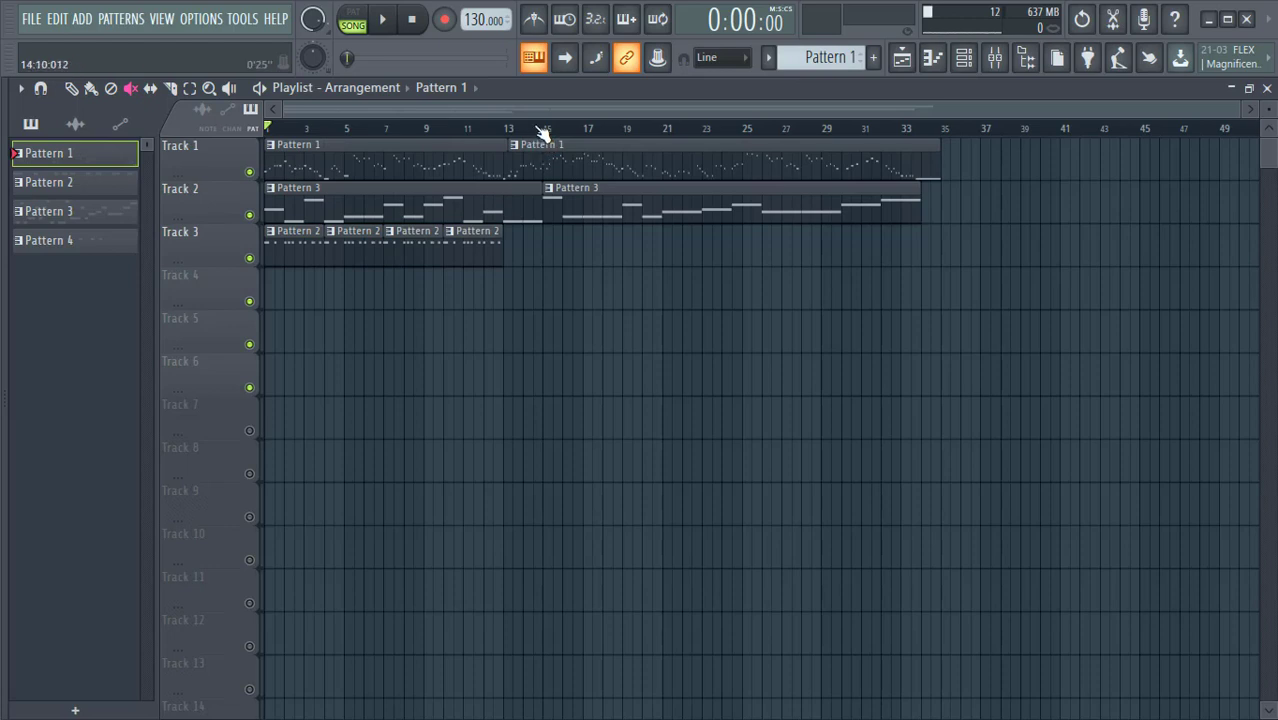
- Play the whole arrangement from bar 1 to the end of its clips and stop playback
{"action": "key", "text": "space"}
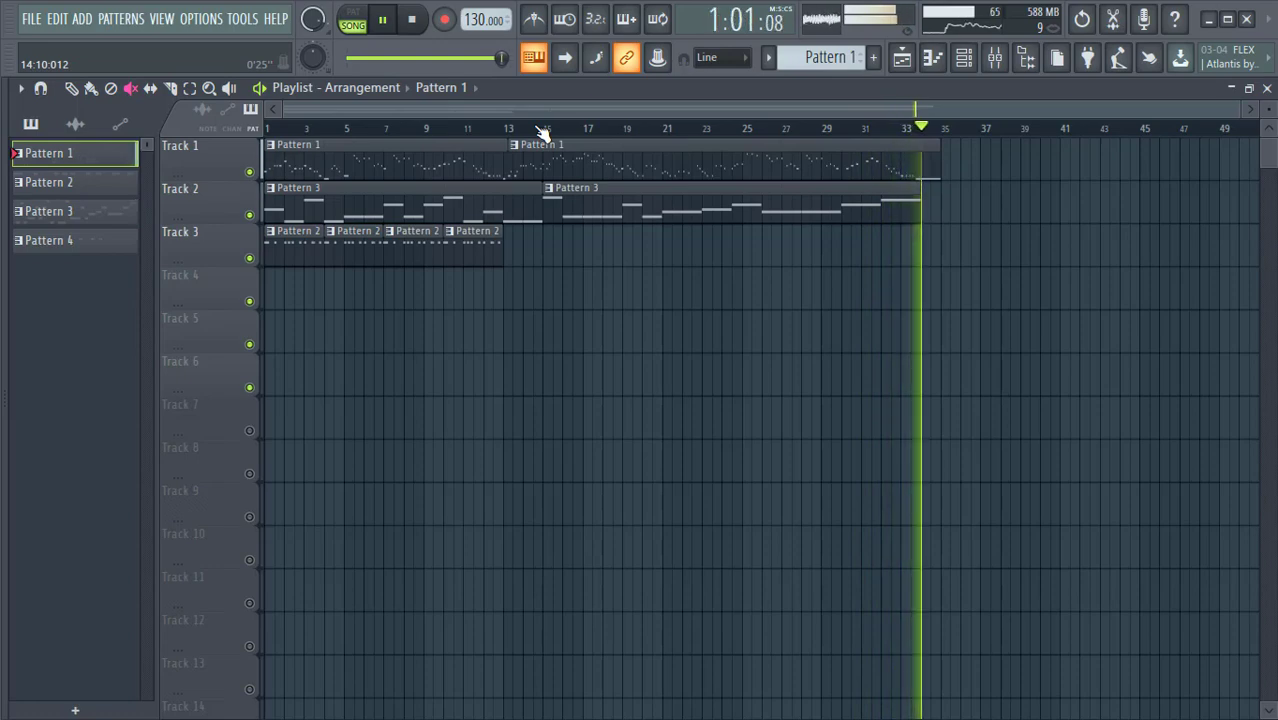
{"action": "key", "text": "space"}
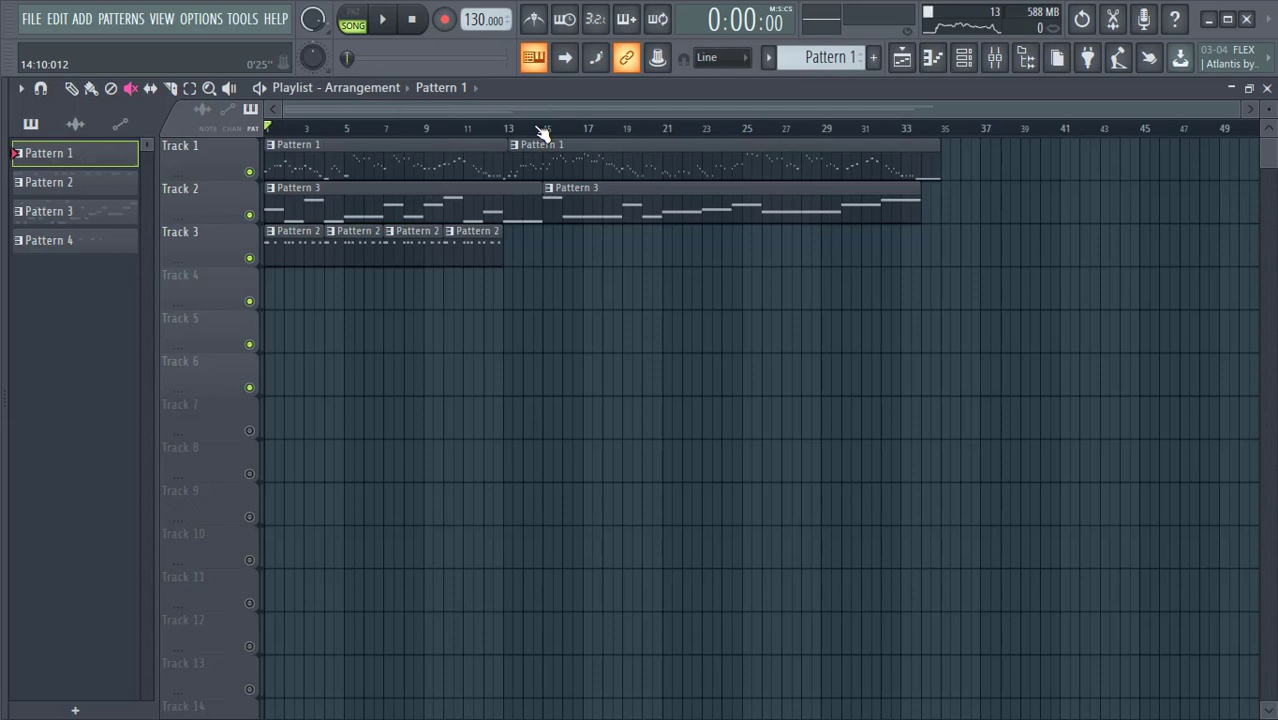
{"action": "left_click", "coordinate": [938, 129]}
{"action": "left_click", "coordinate": [946, 130]}
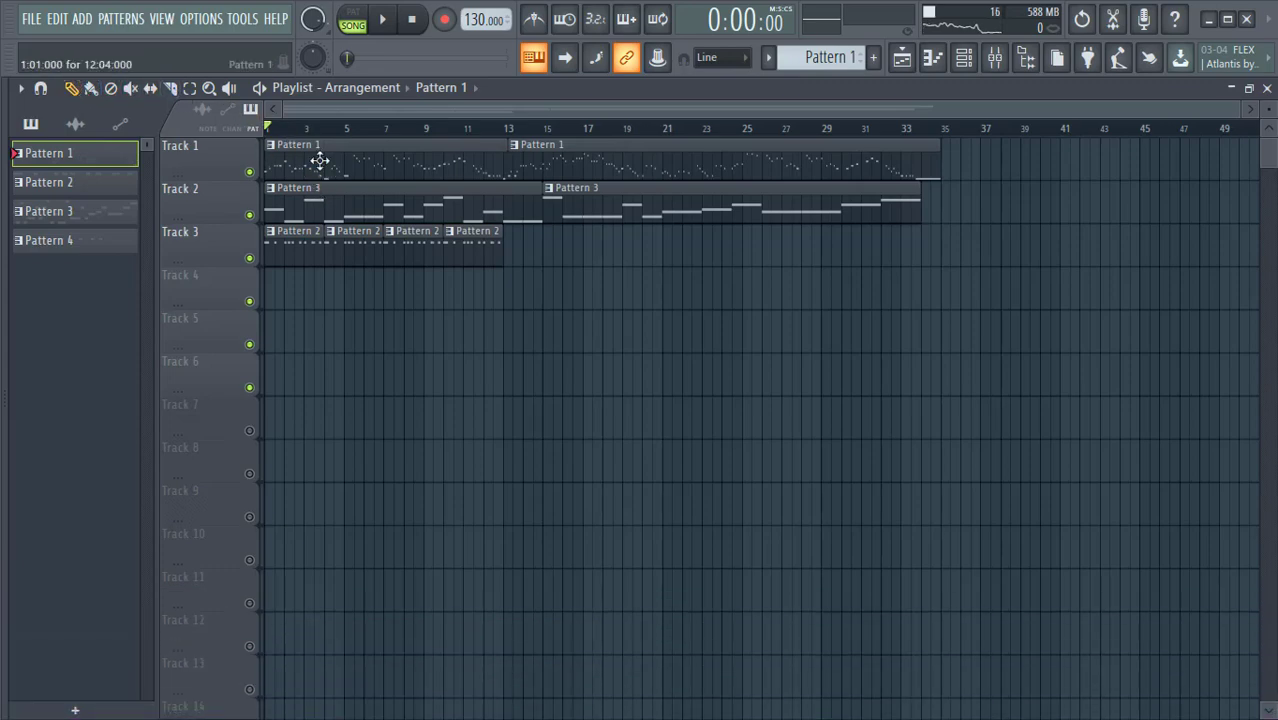
- Clear all pattern clips from Tracks 1 to 3 and delete the topmost pattern from the project
{"action": "mouse_move", "coordinate": [314, 157]}
{"action": "left_mouse_down"}
{"action": "mouse_move", "coordinate": [656, 186]}
{"action": "mouse_move", "coordinate": [434, 214]}
{"action": "mouse_move", "coordinate": [322, 266]}
{"action": "mouse_move", "coordinate": [479, 257]}
{"action": "left_mouse_up"}
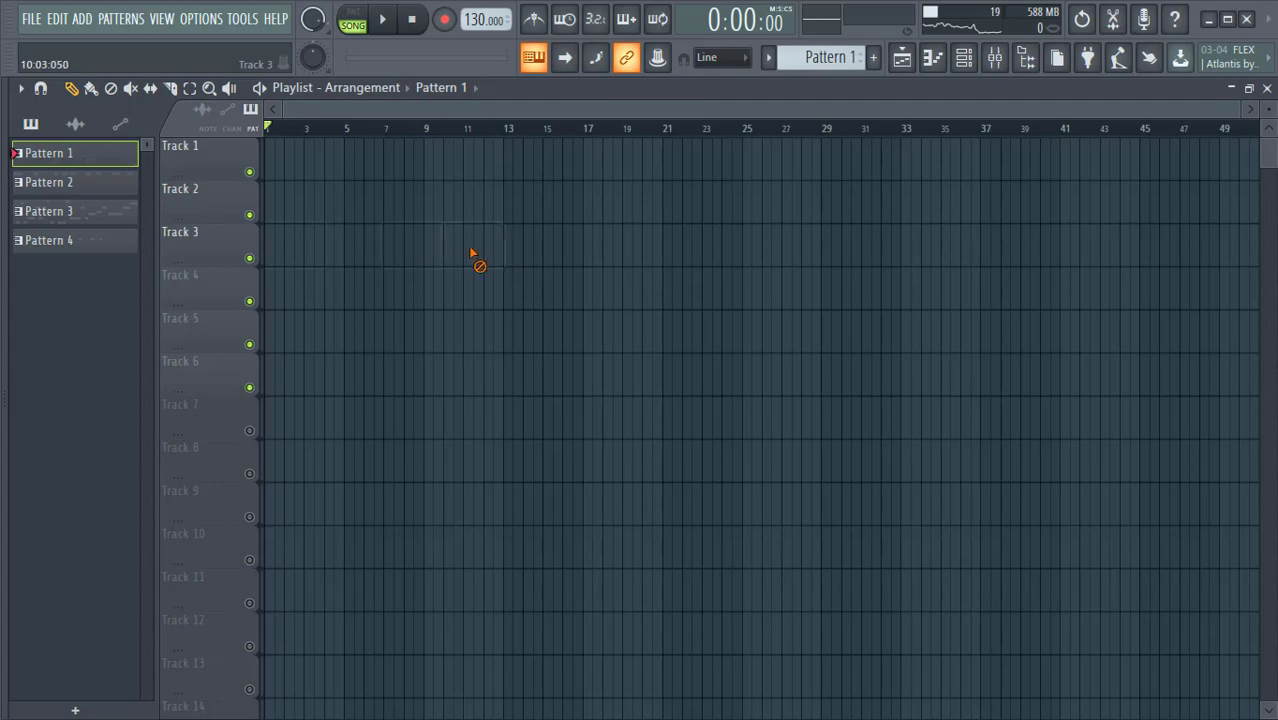
{"action": "right_click", "coordinate": [80, 166]}
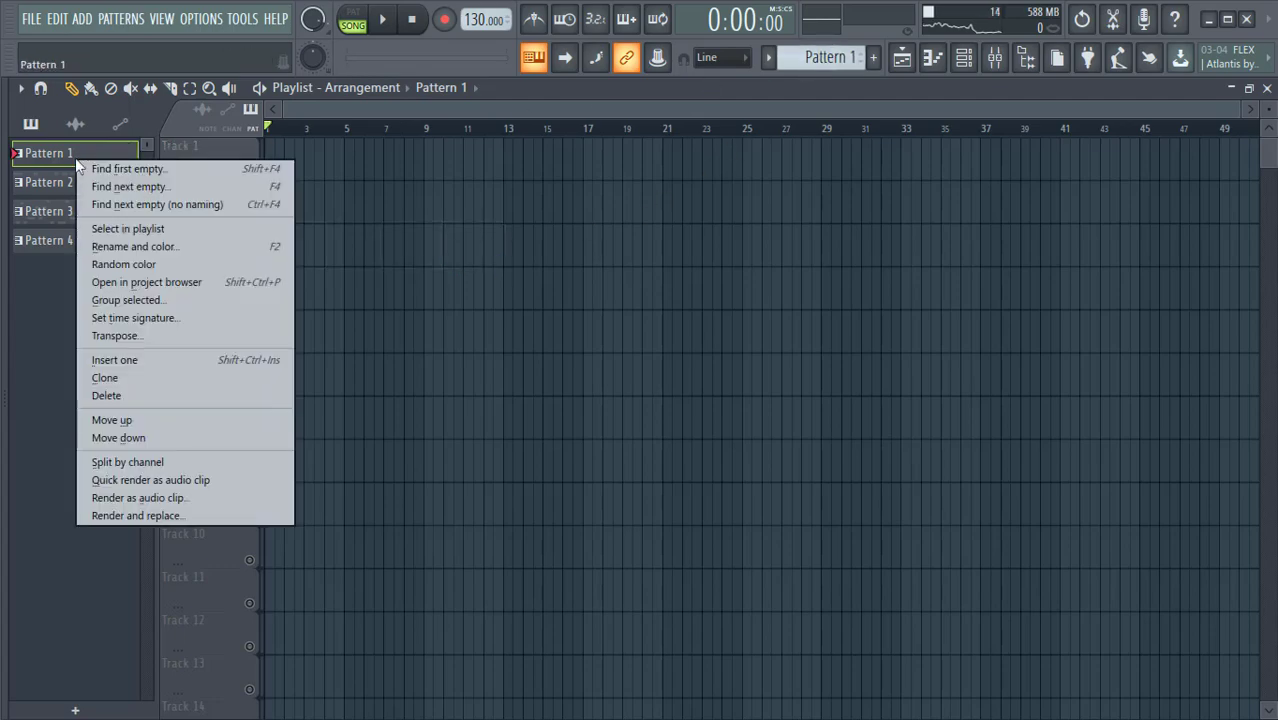
{"action": "left_click", "coordinate": [102, 397]}
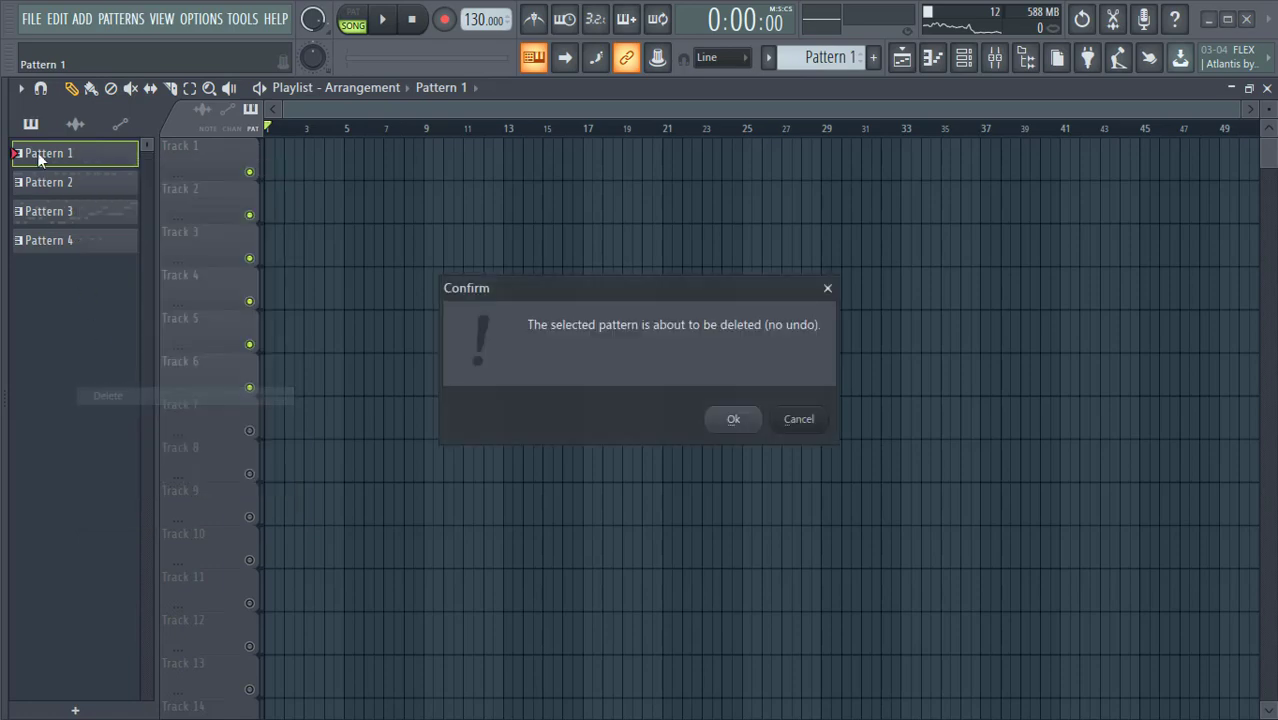
{"action": "left_click", "coordinate": [730, 419]}
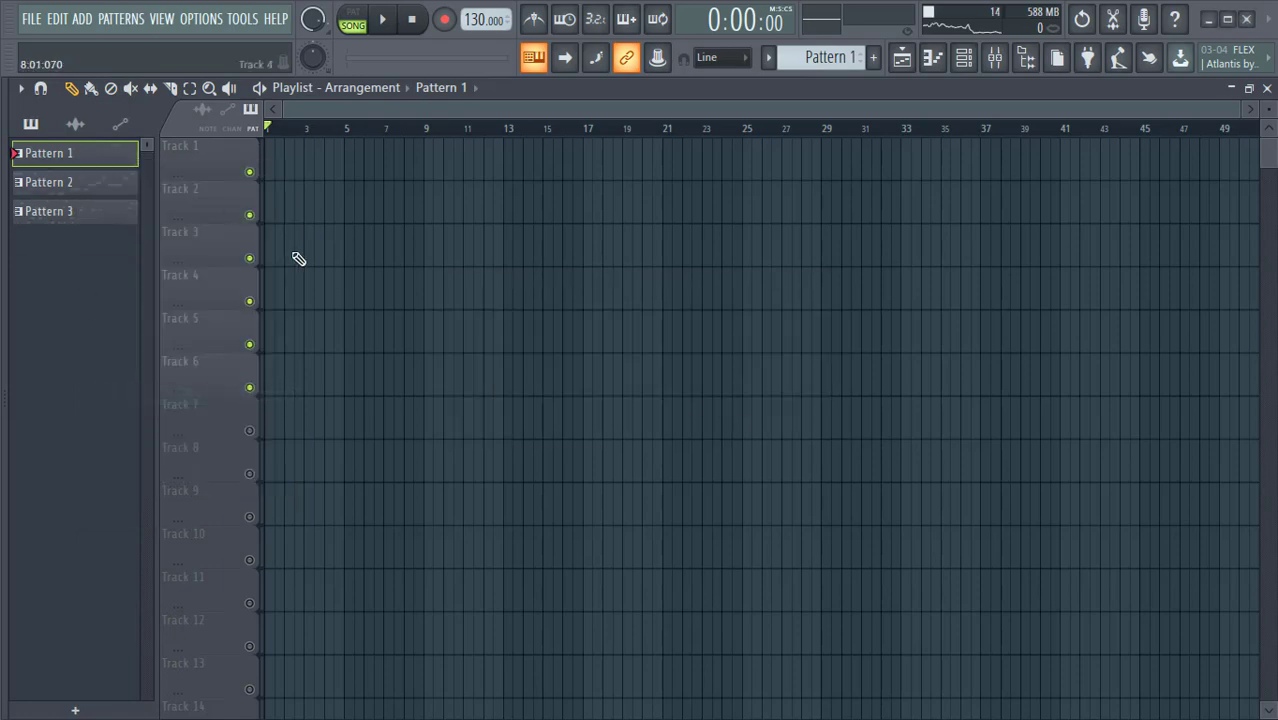
- Delete the remaining patterns one after another until only an empty Pattern 1 is left
{"action": "right_click", "coordinate": [78, 158]}
{"action": "left_click", "coordinate": [175, 390]}
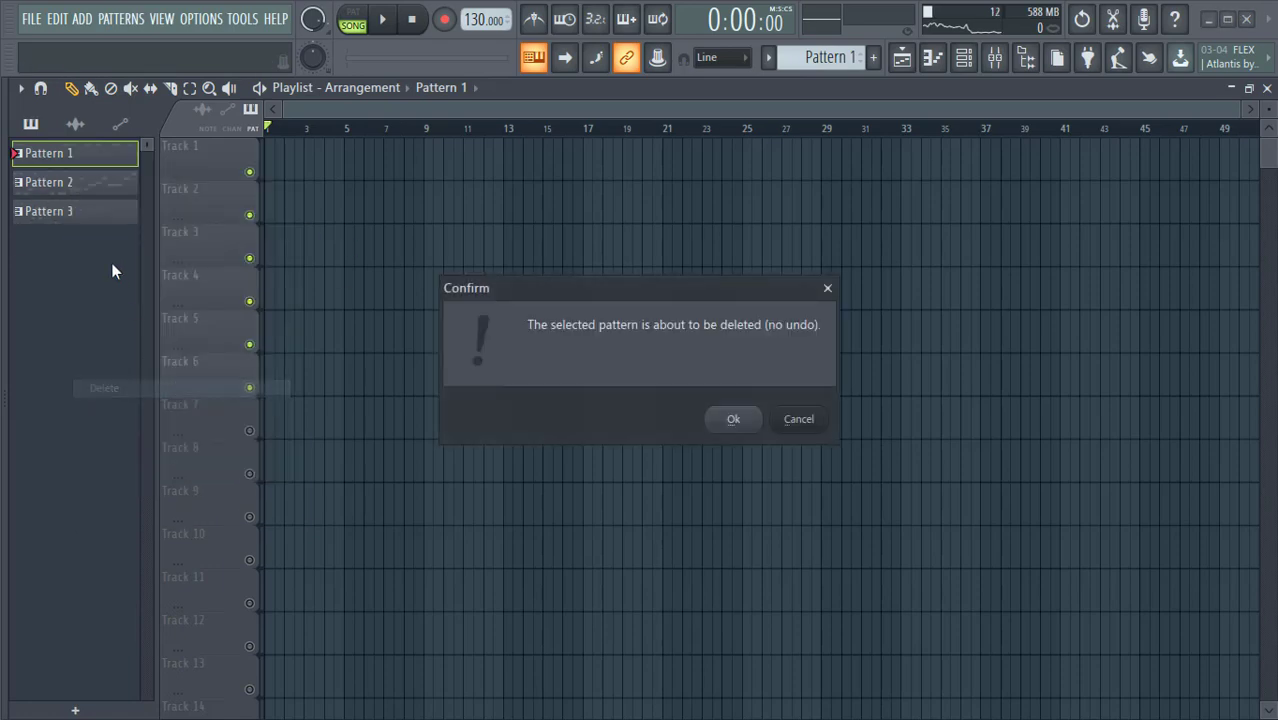
{"action": "left_click", "coordinate": [735, 419]}
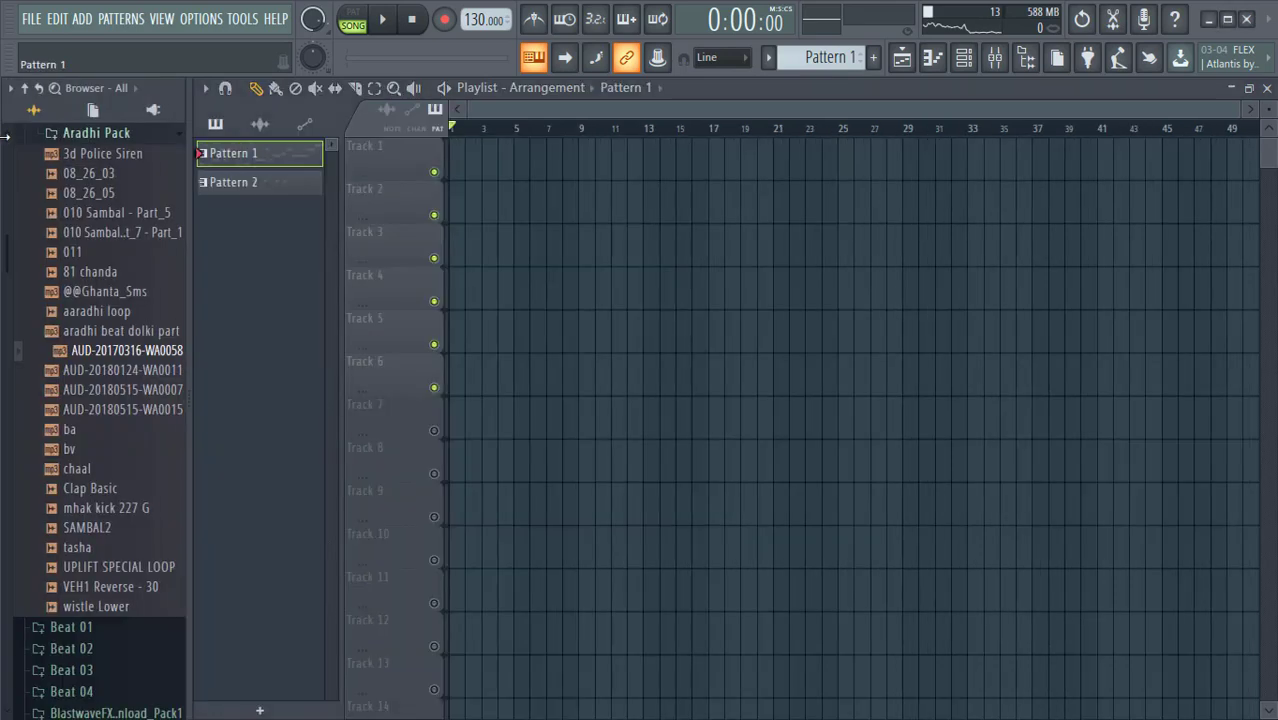
{"action": "right_click", "coordinate": [232, 150]}
{"action": "right_click", "coordinate": [118, 155]}
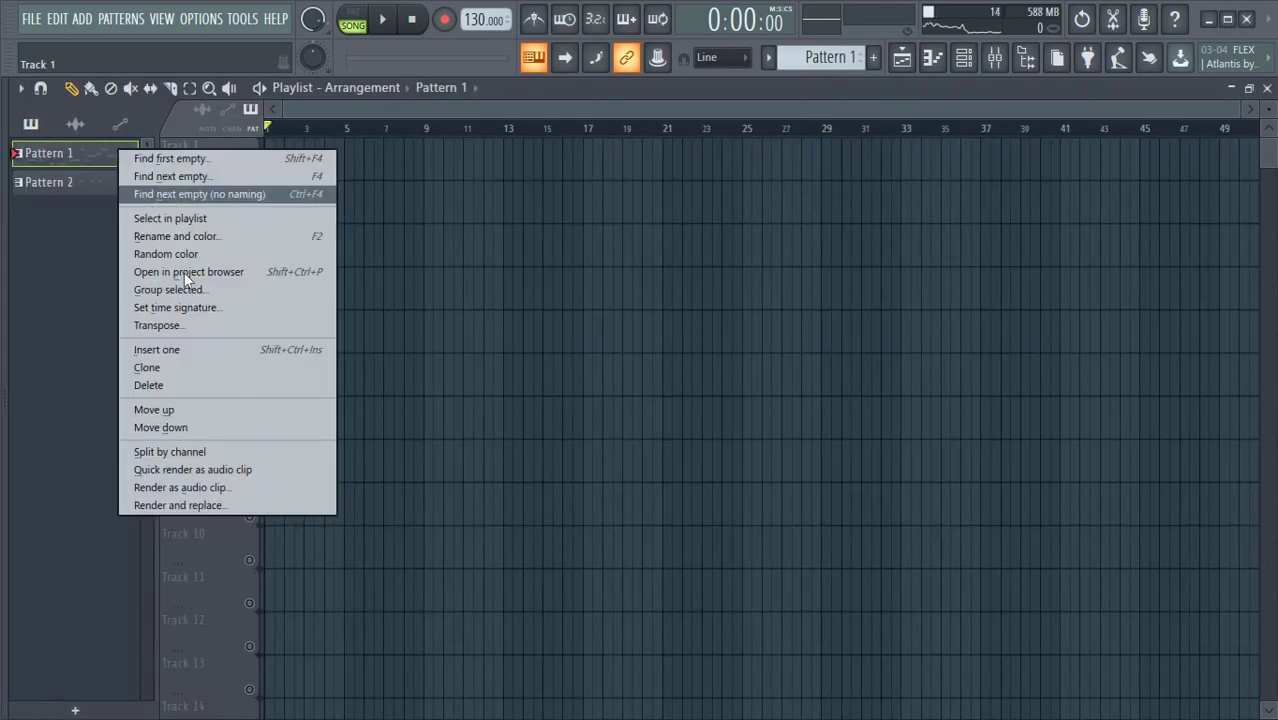
{"action": "left_click", "coordinate": [169, 387]}
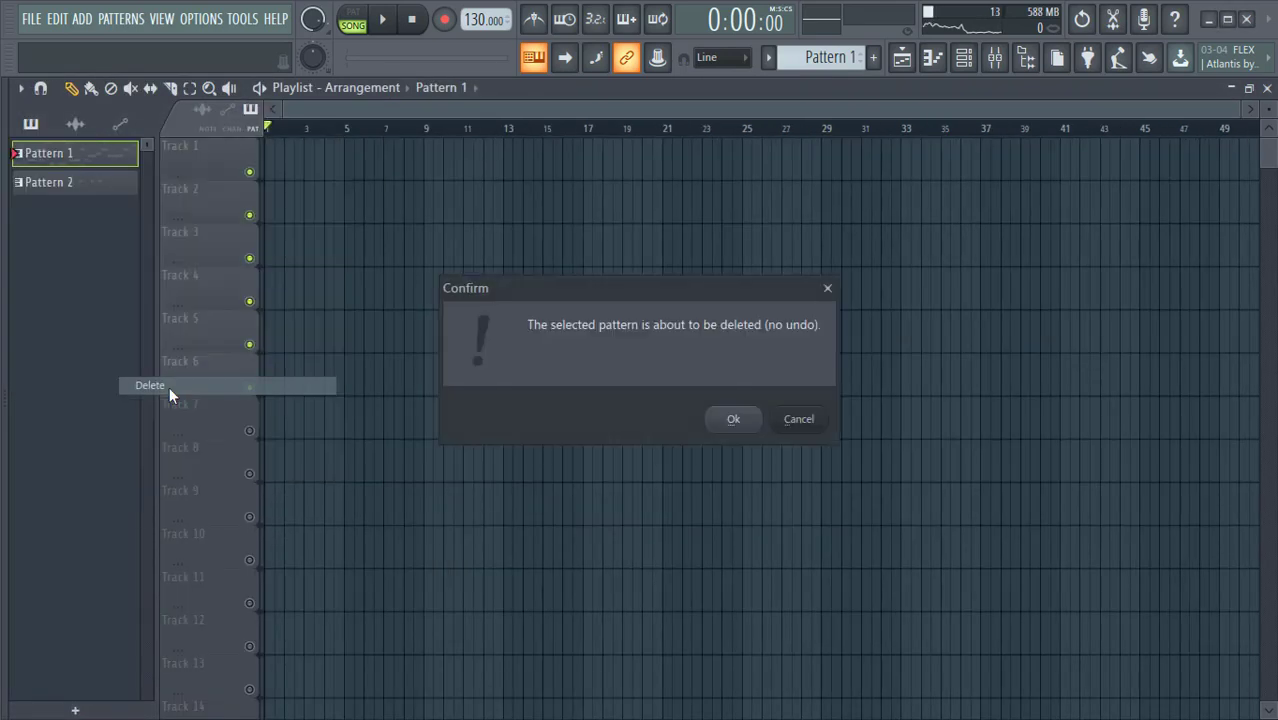
{"action": "left_click", "coordinate": [735, 419]}
{"action": "right_click", "coordinate": [96, 158]}
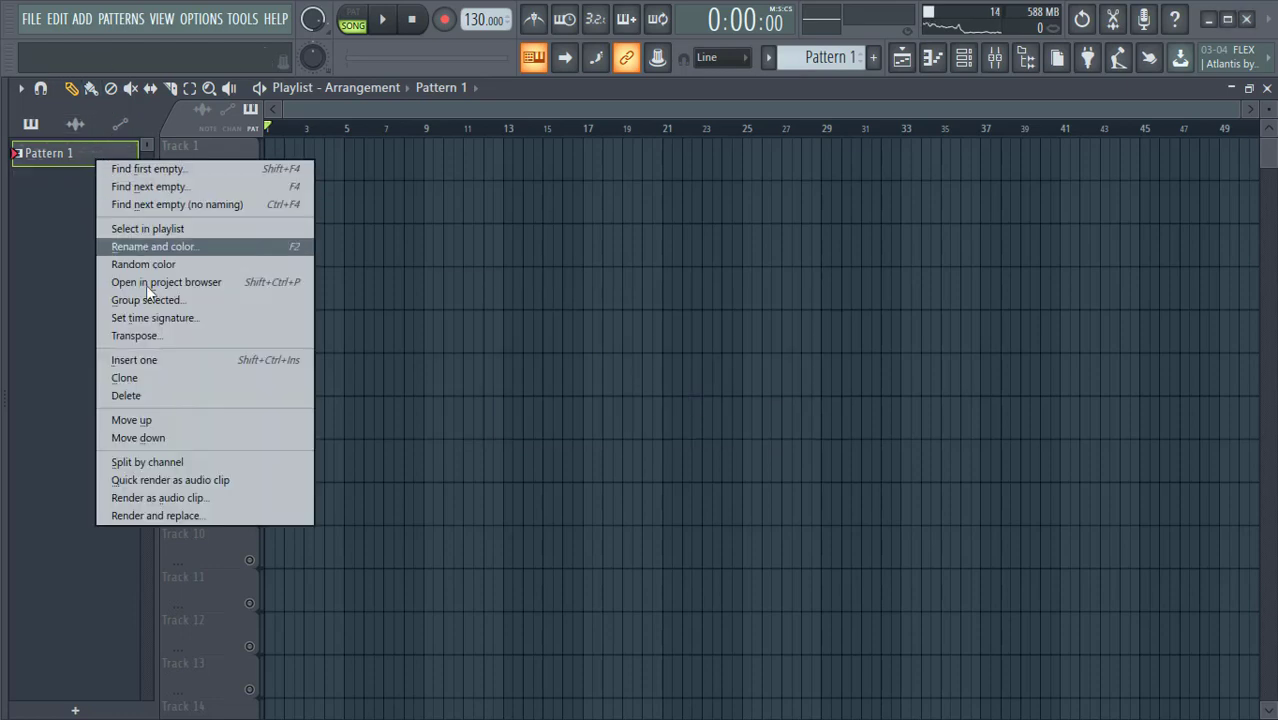
{"action": "left_click", "coordinate": [173, 390]}
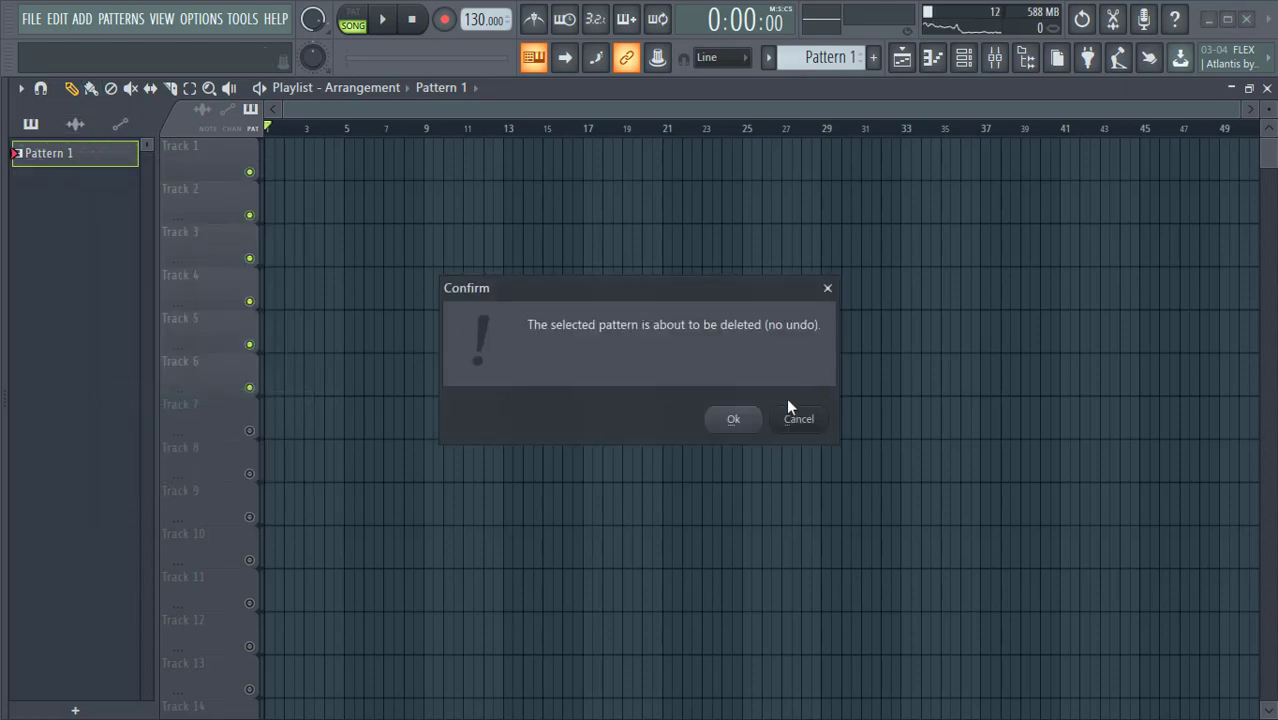
{"action": "left_click", "coordinate": [750, 424]}
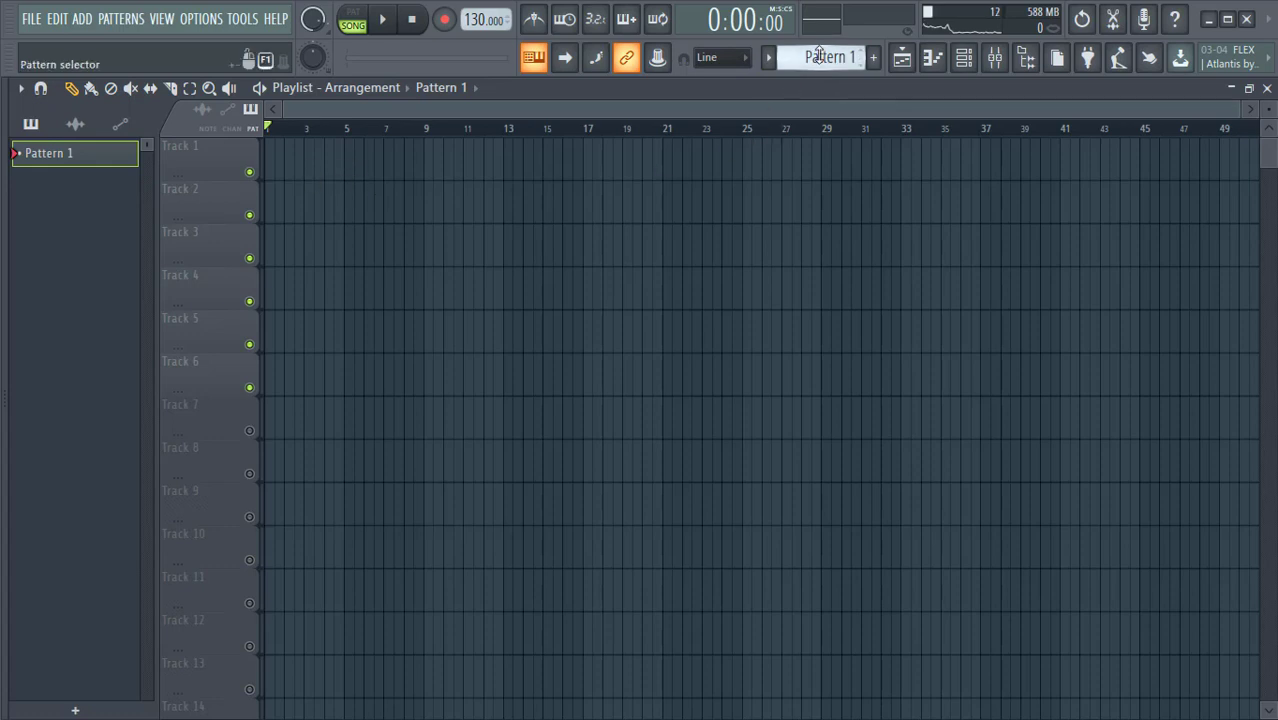
- Place an empty Pattern 1 clip in the playlist and position it on Track 1 at bar 1
{"action": "left_click", "coordinate": [309, 211]}
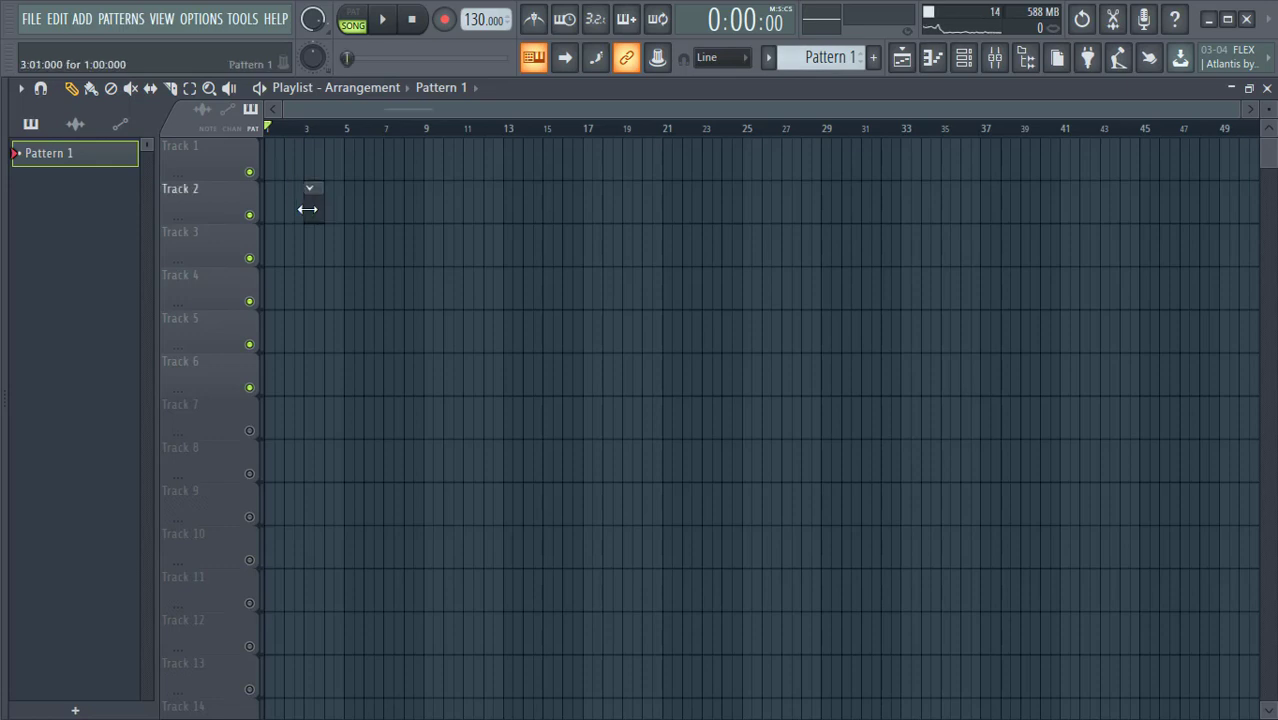
{"action": "left_click_drag", "start_coordinate": [311, 209], "coordinate": [271, 137]}
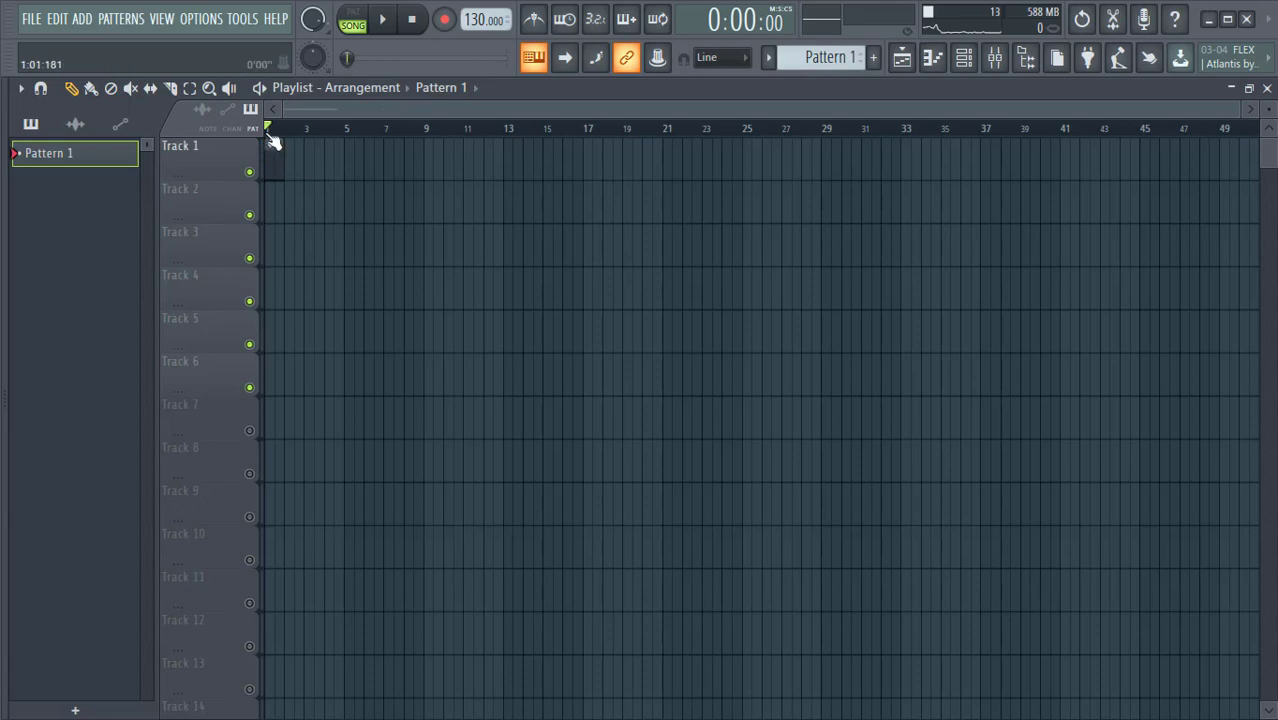
{"action": "scroll", "coordinate": [272, 135], "scroll_direction": "up", "scroll_amount": 5}
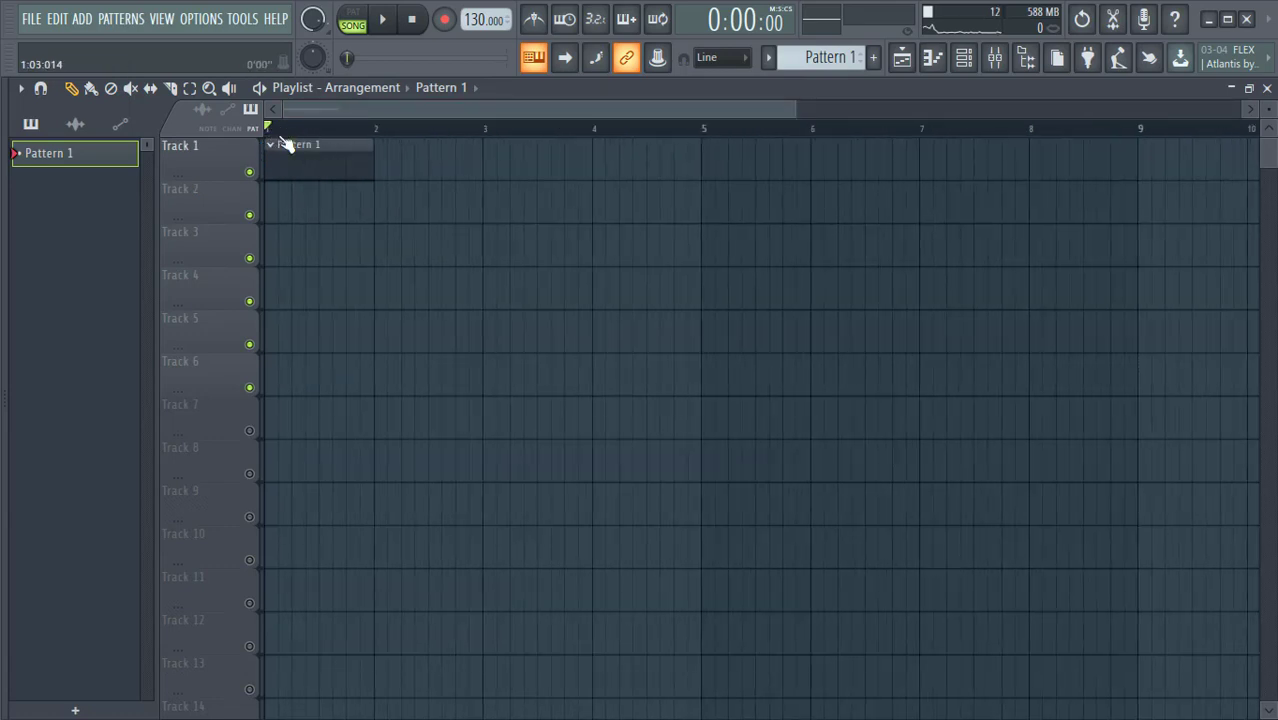
- Select 960 as the timebase (PPQ) in the project general settings and close the settings
{"action": "left_click", "coordinate": [201, 19]}
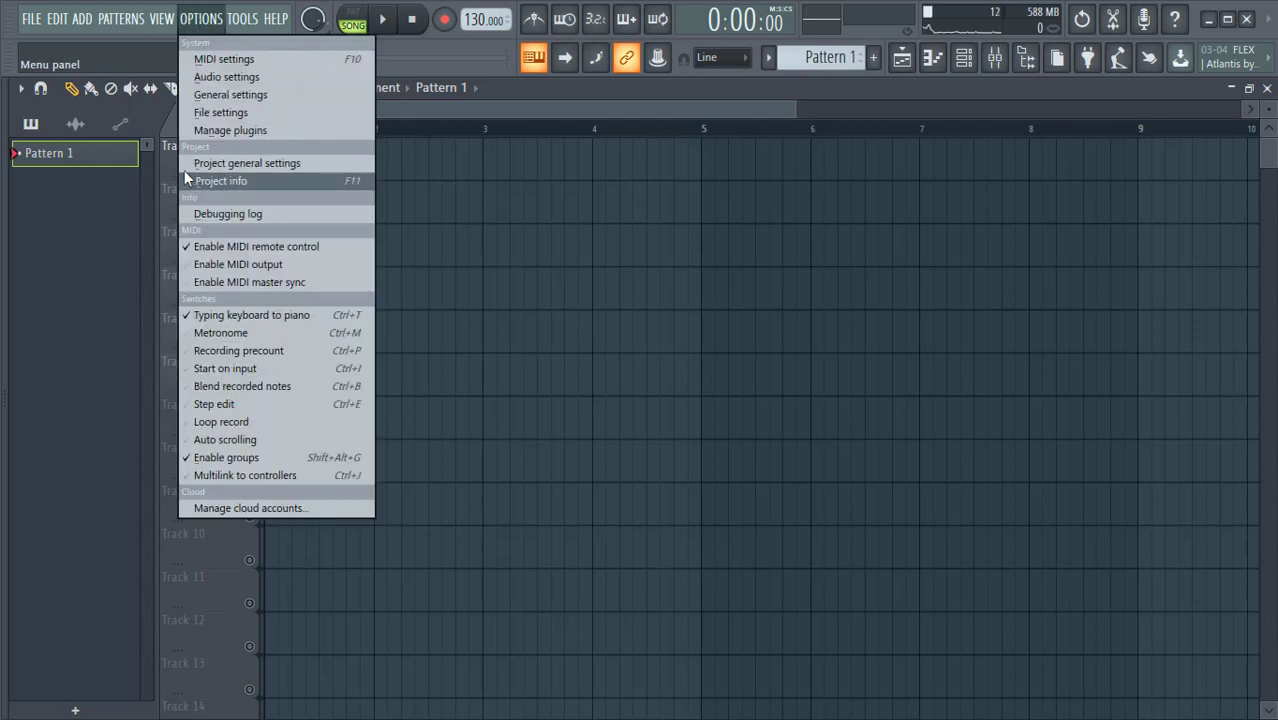
{"action": "left_click", "coordinate": [270, 167]}
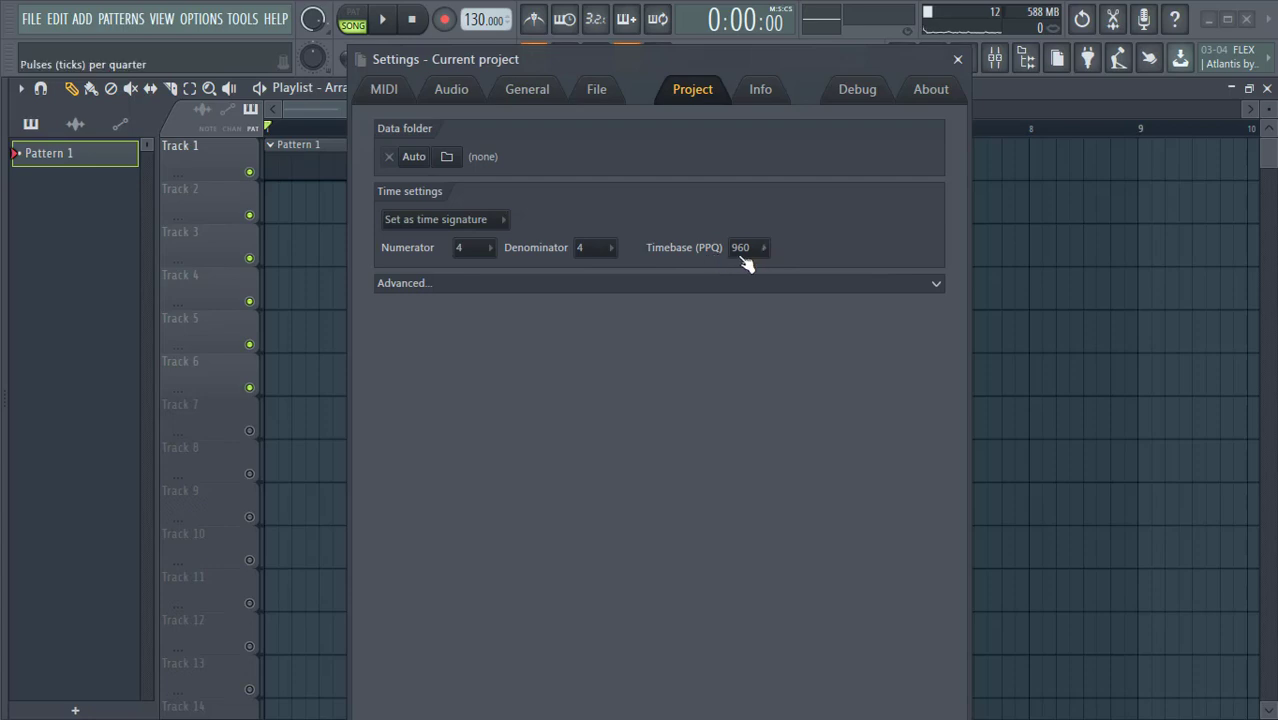
{"action": "left_click", "coordinate": [756, 250]}
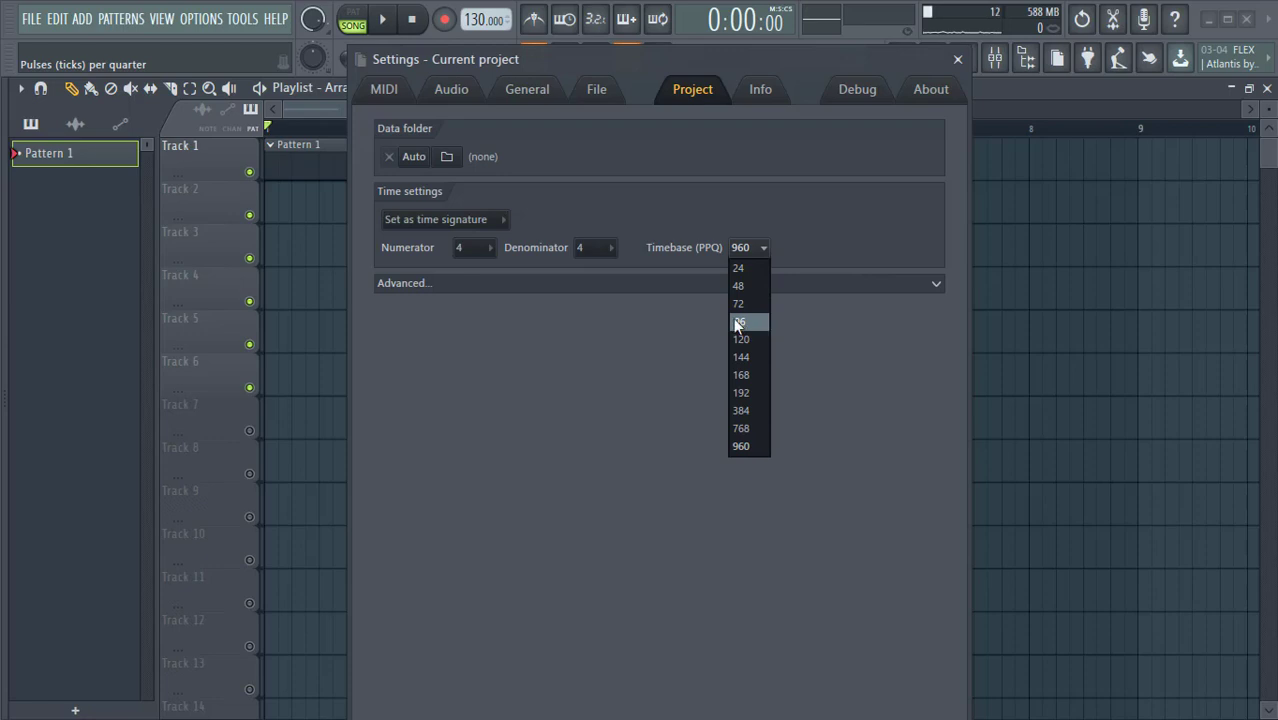
{"action": "left_click", "coordinate": [747, 446]}
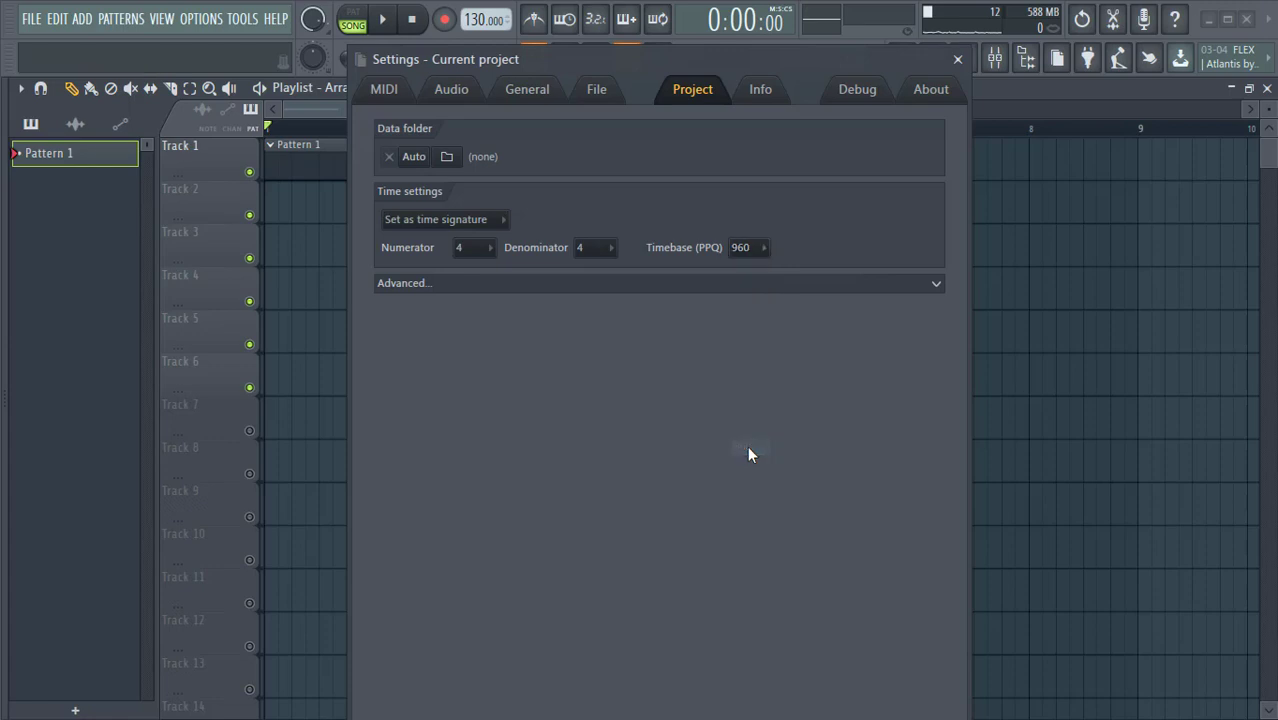
{"action": "left_click", "coordinate": [957, 59]}
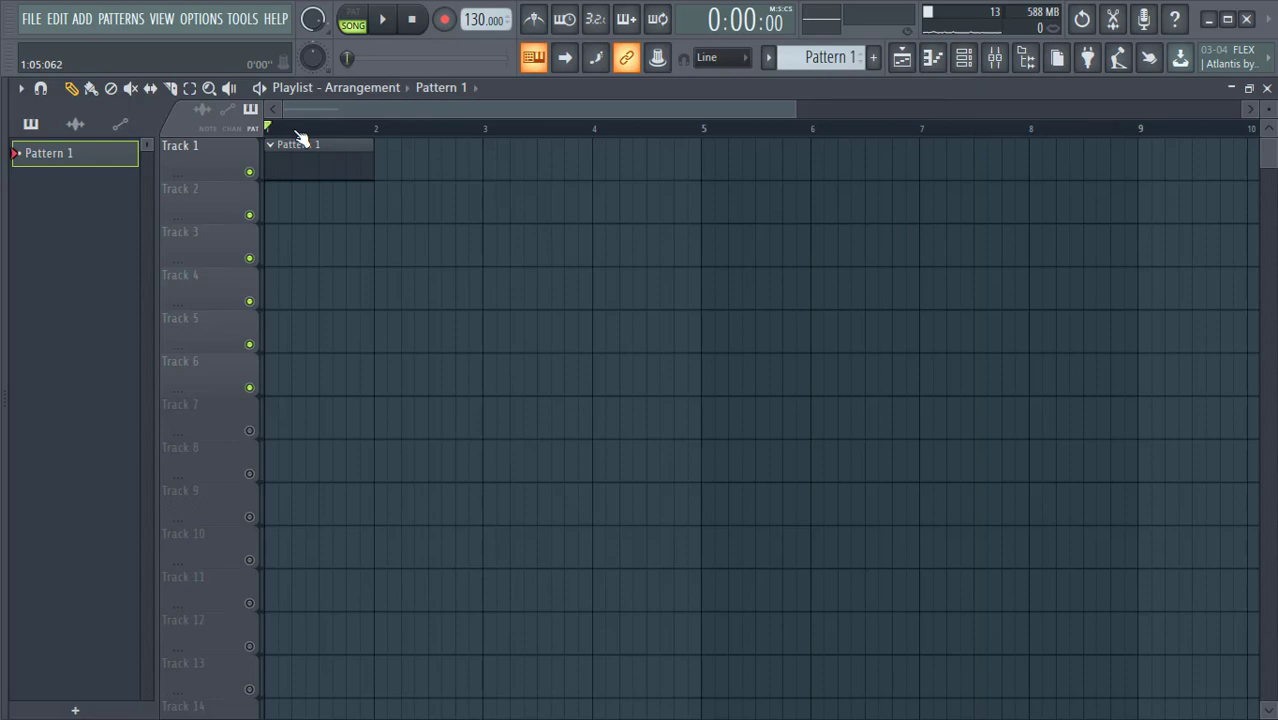
{"action": "scroll", "coordinate": [300, 133], "scroll_direction": "up", "scroll_amount": 5}
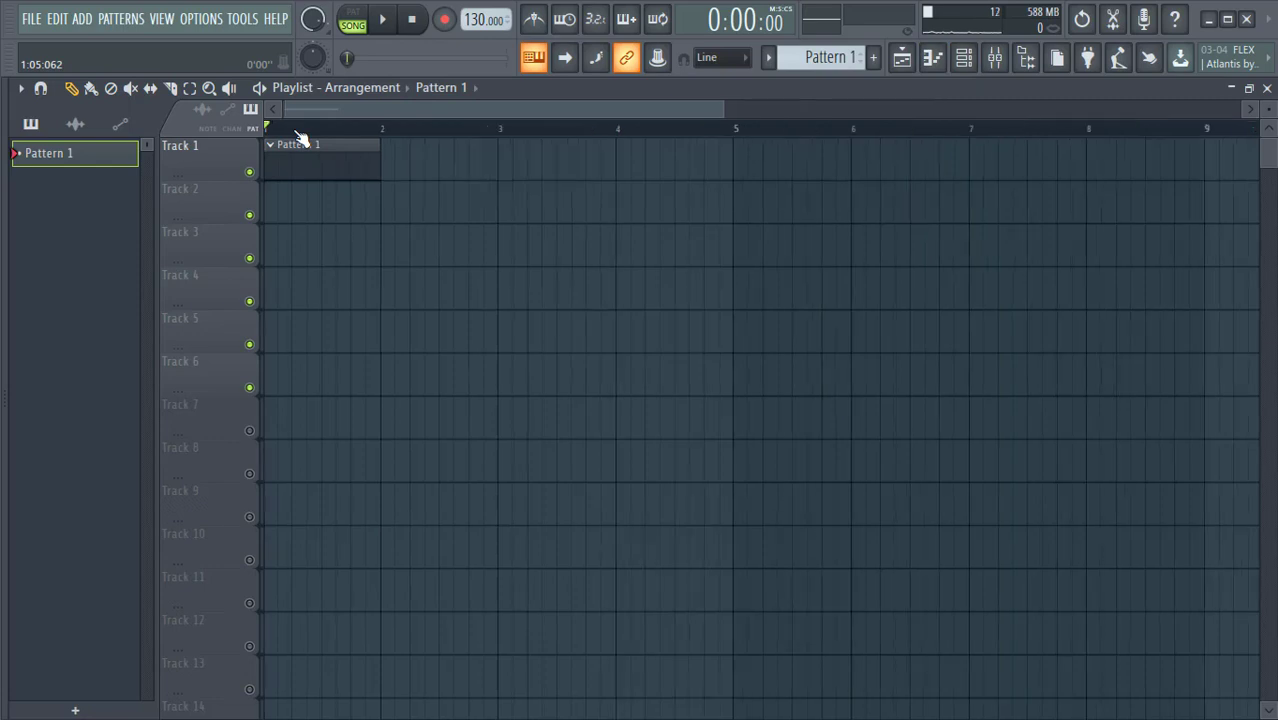
{"action": "scroll", "coordinate": [300, 133], "scroll_direction": "down", "scroll_amount": 5}
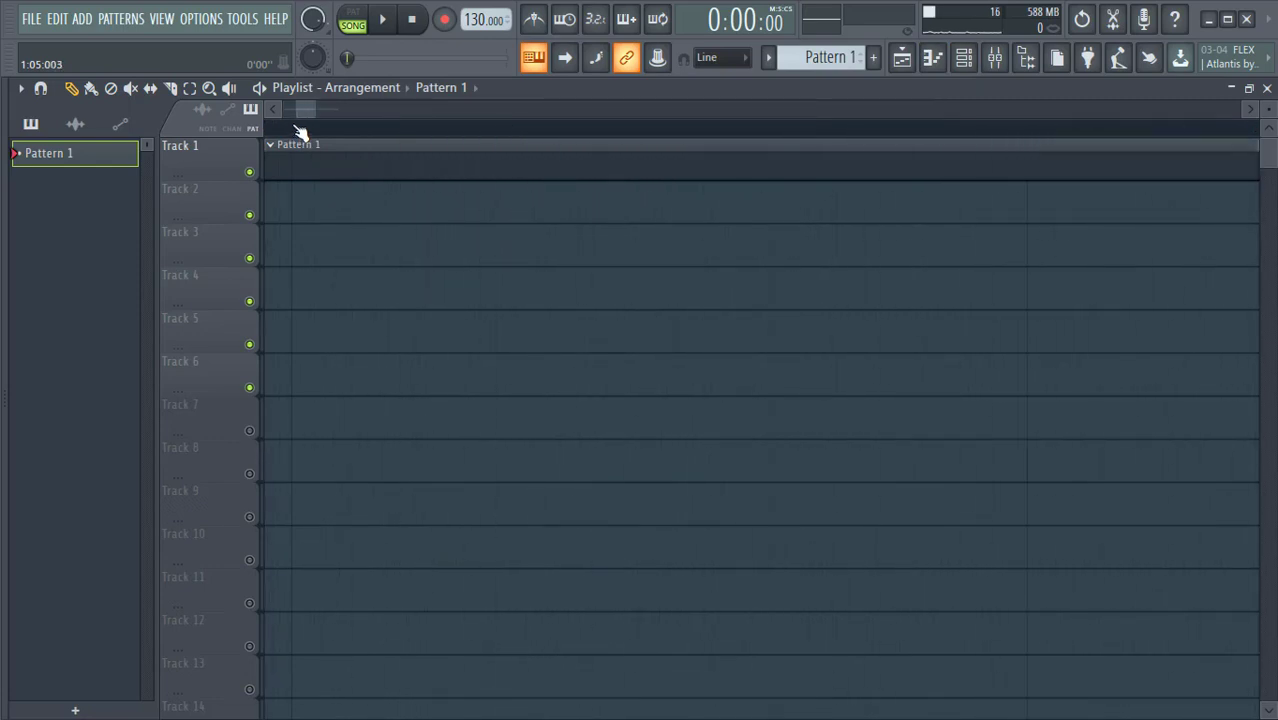
{"action": "scroll", "coordinate": [300, 133], "scroll_direction": "down", "scroll_amount": 2}
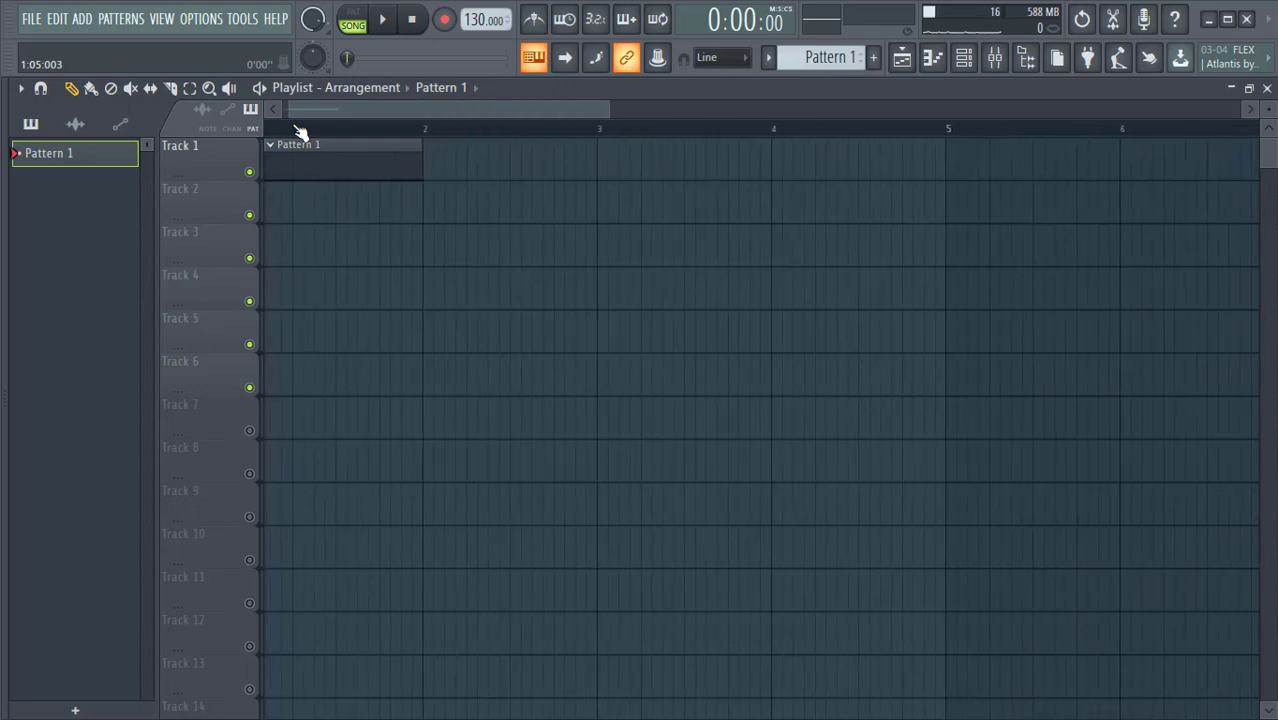
{"action": "left_click_drag", "start_coordinate": [319, 109], "coordinate": [286, 109]}
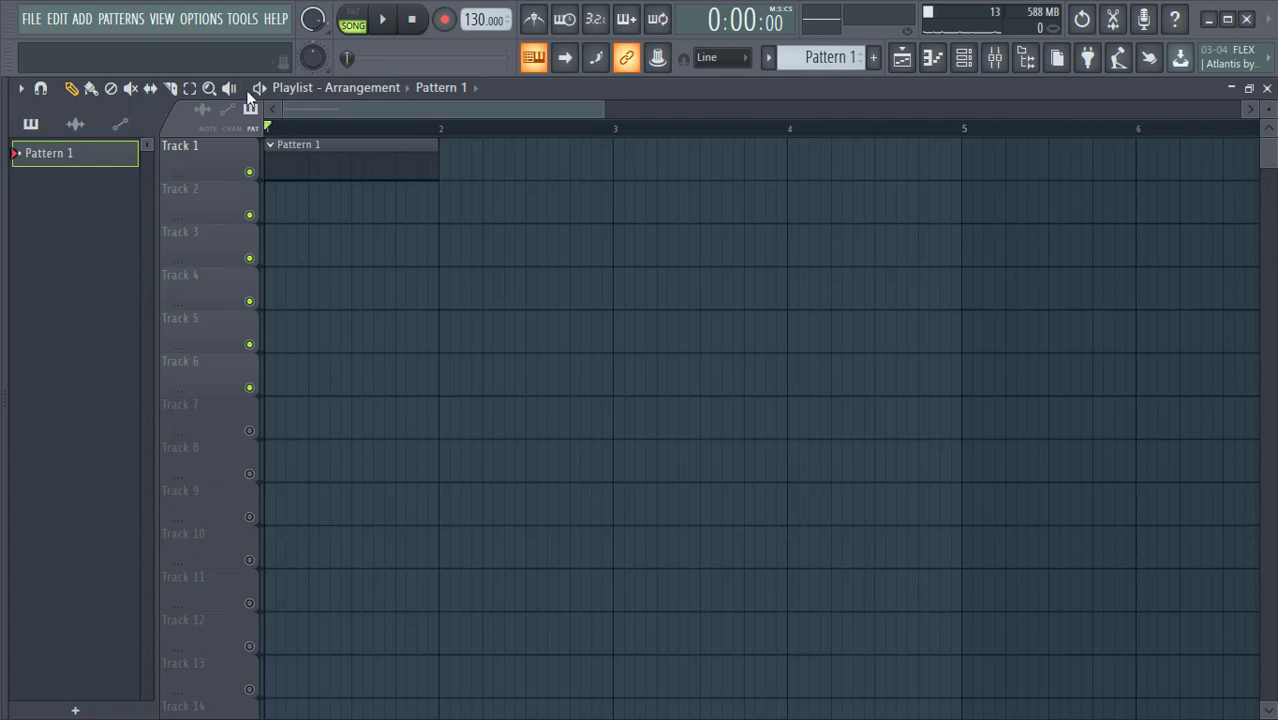
- Switch the main snap to (none) and return it to Line
{"action": "left_click", "coordinate": [722, 60]}
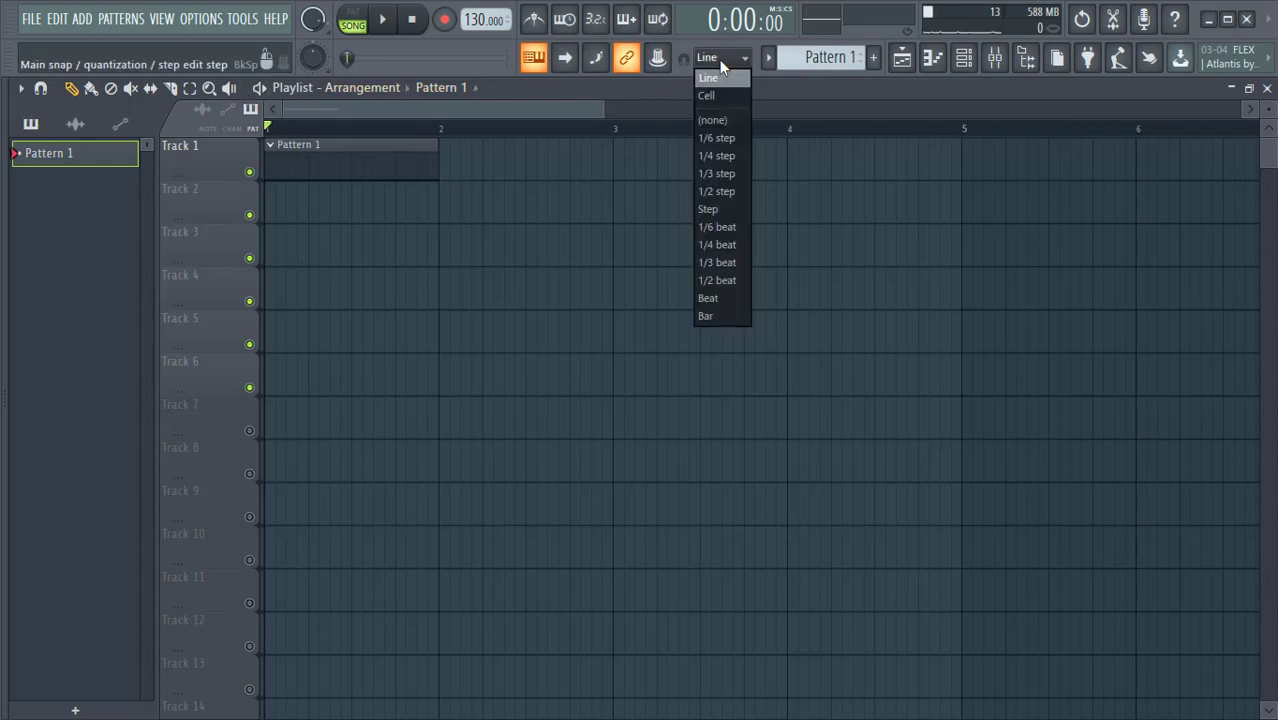
{"action": "left_click", "coordinate": [720, 120]}
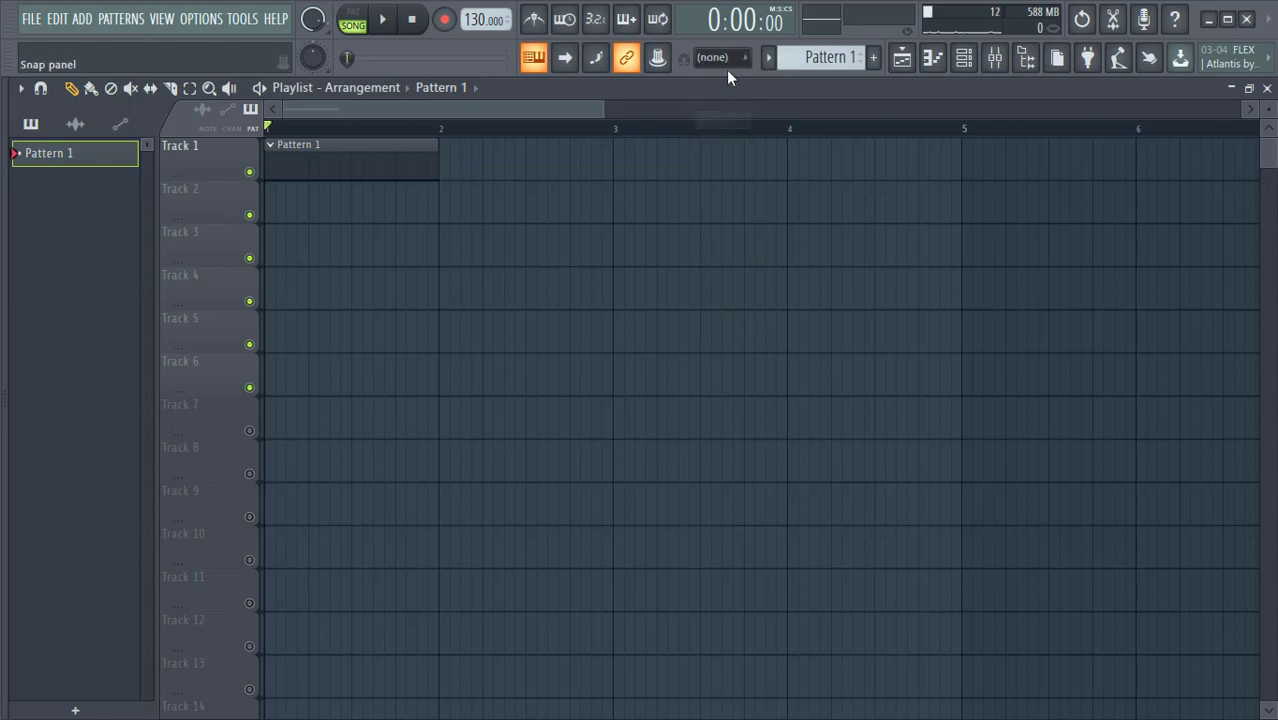
{"action": "left_click", "coordinate": [740, 62]}
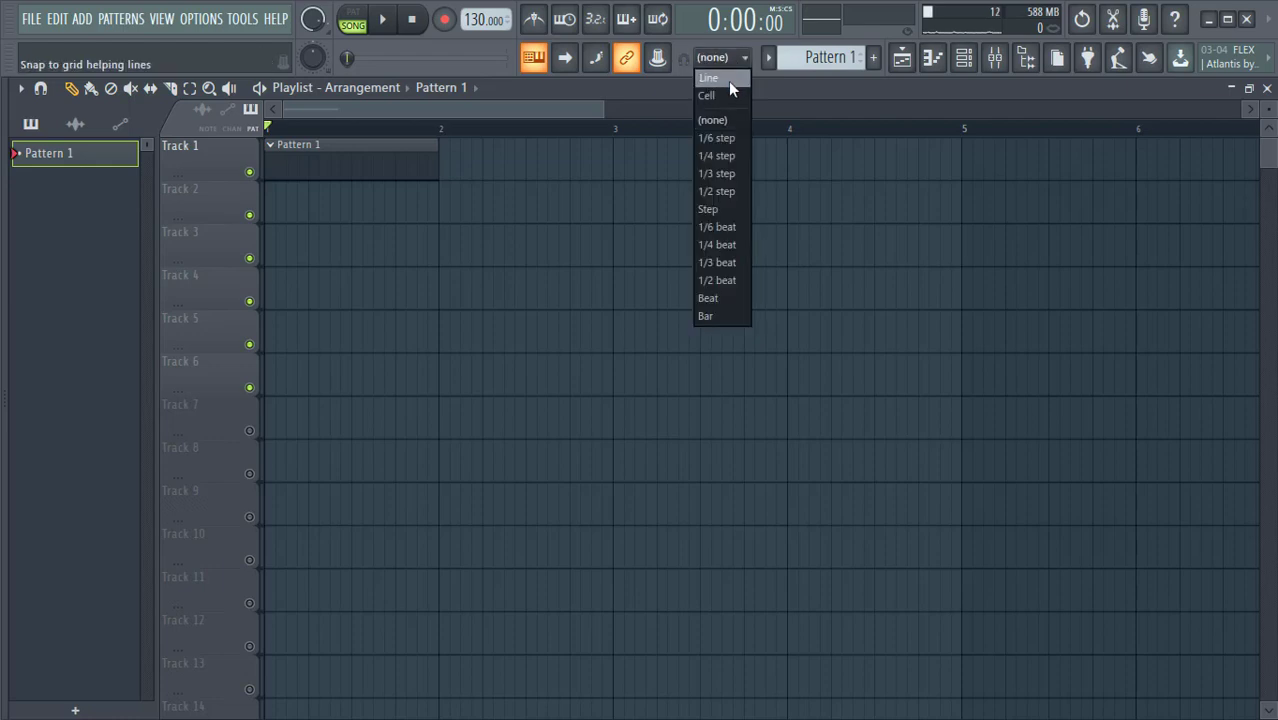
{"action": "left_click", "coordinate": [728, 81]}
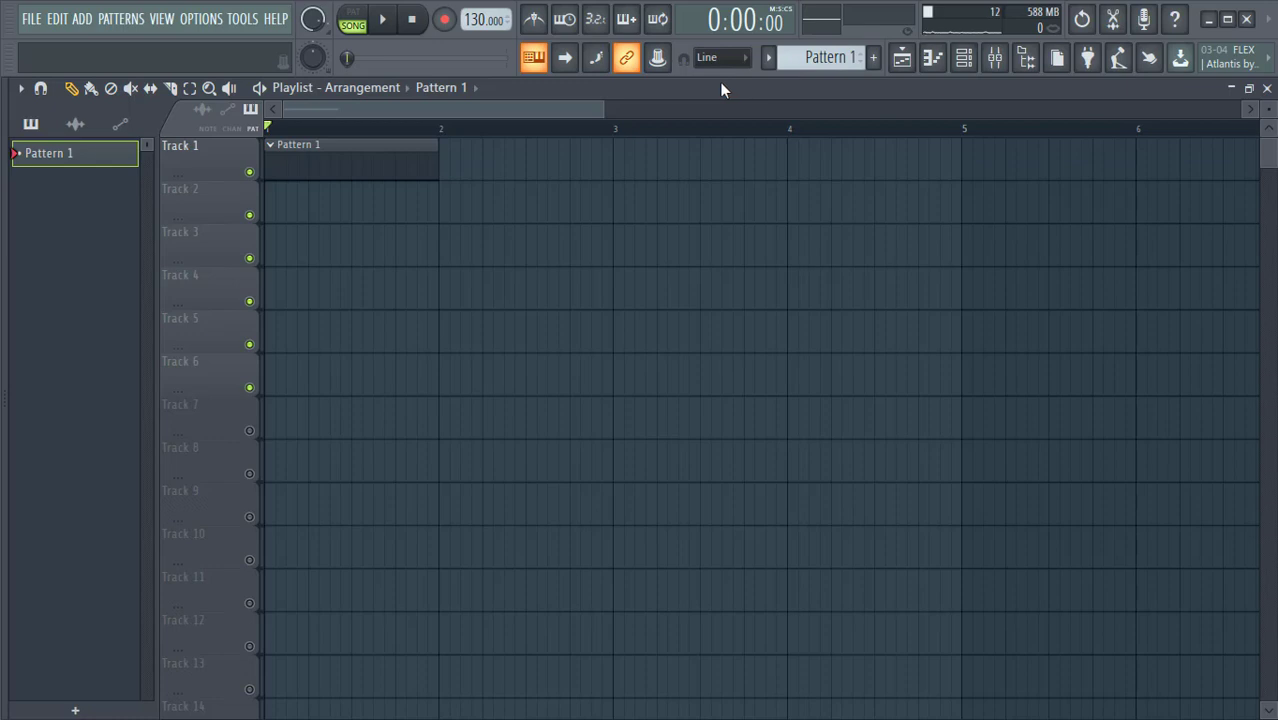
- Set the main snap to (none) and shift the Track 1 pattern clip freely by about a quarter bar past bar 1
{"action": "left_click", "coordinate": [722, 57]}
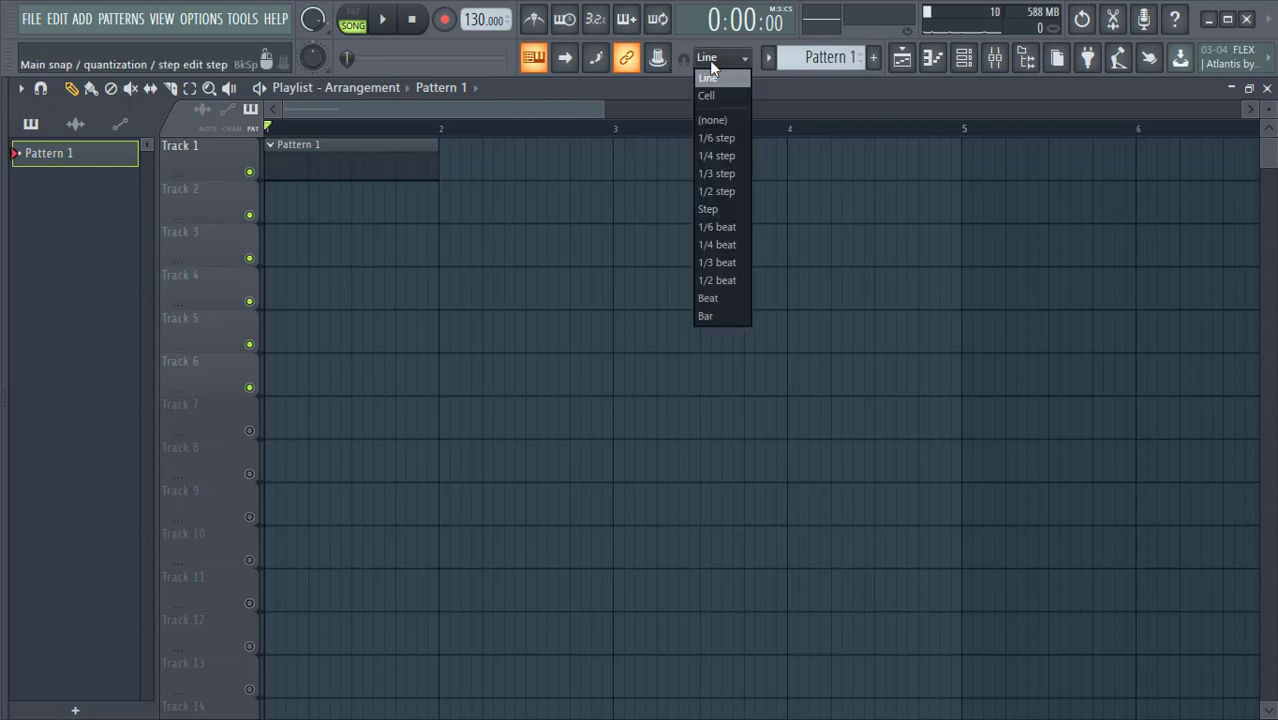
{"action": "left_click", "coordinate": [711, 123]}
{"action": "left_click_drag", "start_coordinate": [365, 146], "coordinate": [411, 157]}
{"action": "scroll", "coordinate": [337, 150], "scroll_direction": "up", "scroll_amount": 2}
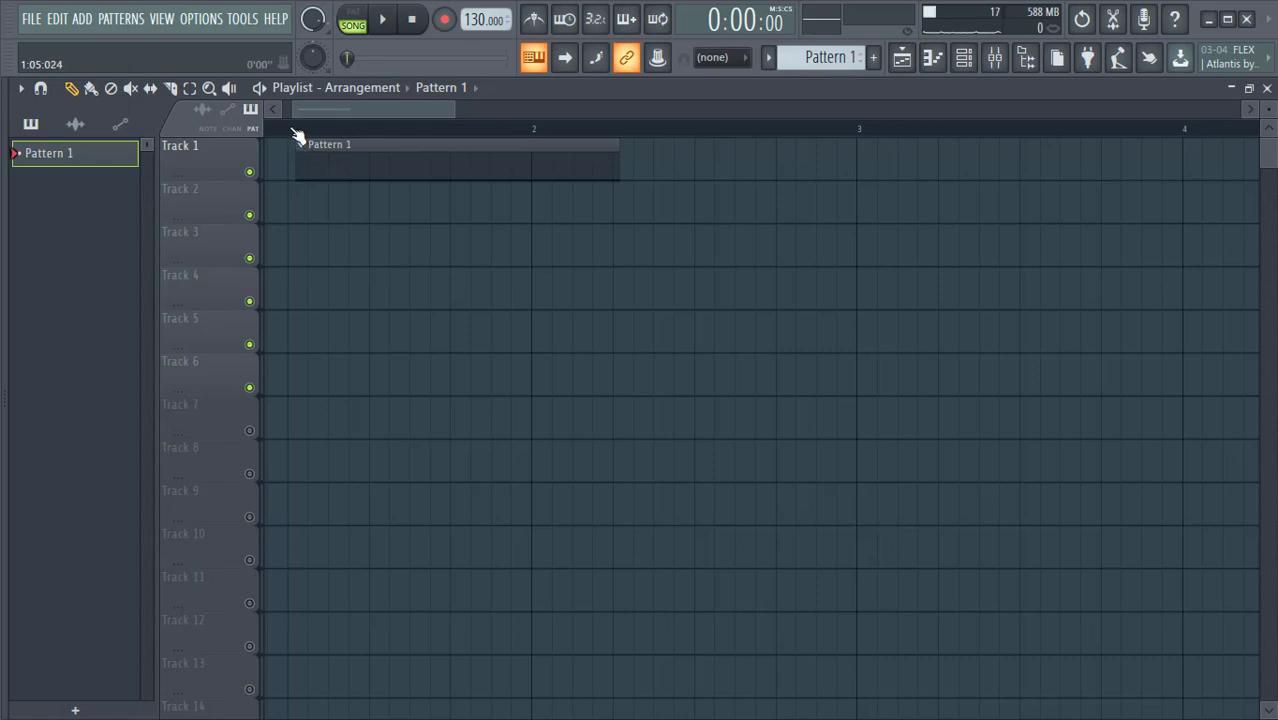
{"action": "scroll", "coordinate": [297, 135], "scroll_direction": "up", "scroll_amount": 3}
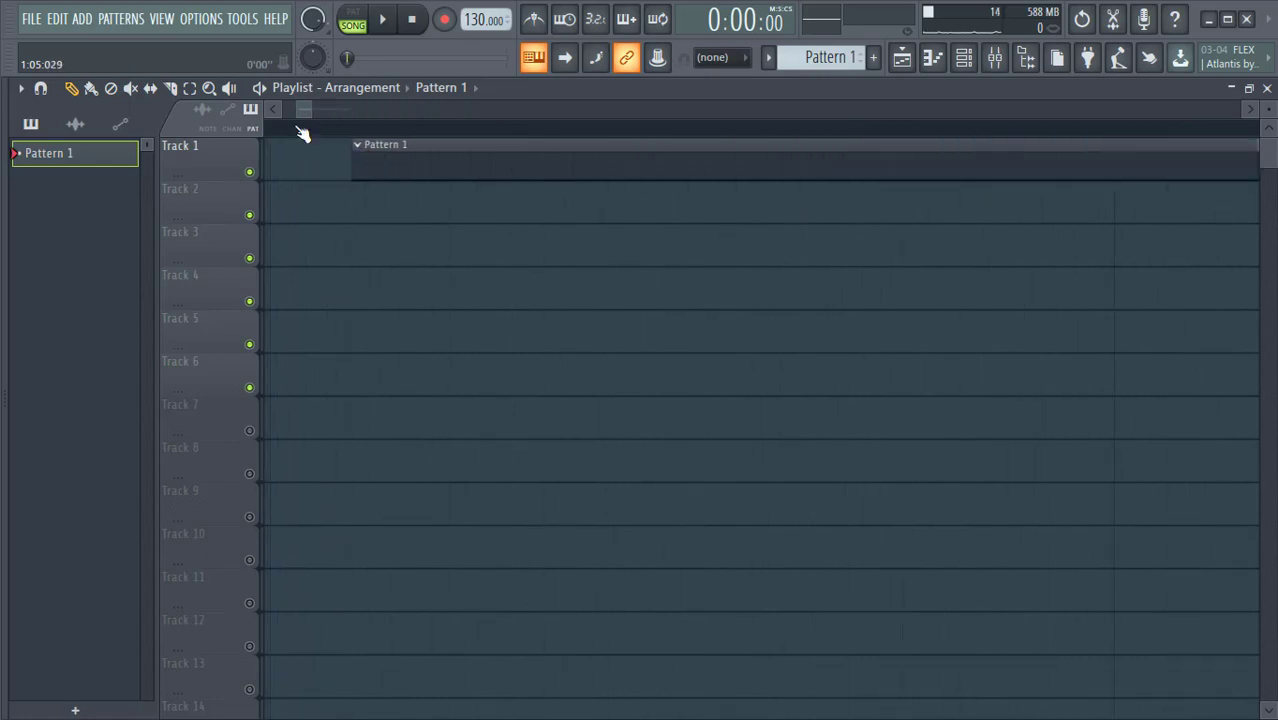
- Nudge the Pattern 1 clip on Track 1 slightly later without snapping
{"action": "left_click", "coordinate": [275, 113]}
{"action": "left_click", "coordinate": [275, 113]}
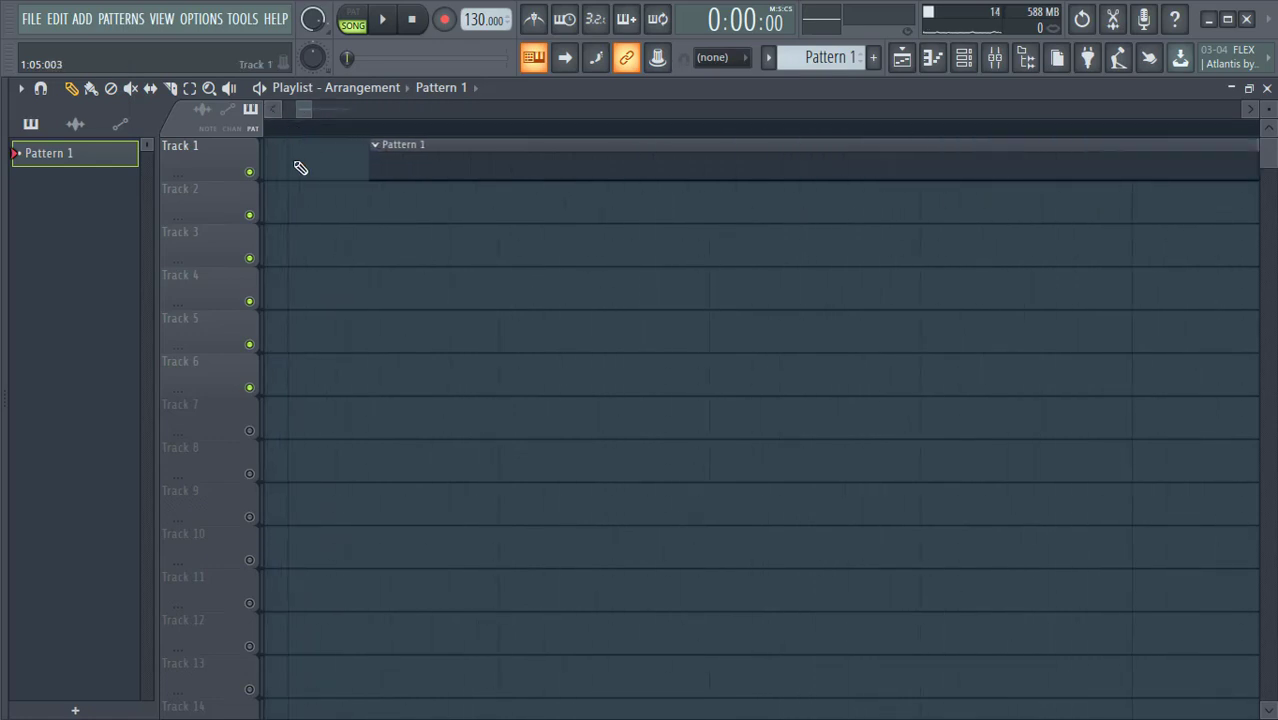
{"action": "left_click_drag", "start_coordinate": [451, 157], "coordinate": [468, 157]}
{"action": "scroll", "coordinate": [381, 137], "scroll_direction": "up", "scroll_amount": 1}
{"action": "scroll", "coordinate": [381, 137], "scroll_direction": "down", "scroll_amount": 1}
- Set the main snap to Line and examine up close how the Track 1 pattern clip sits against the grid lines
{"action": "left_click", "coordinate": [713, 57]}
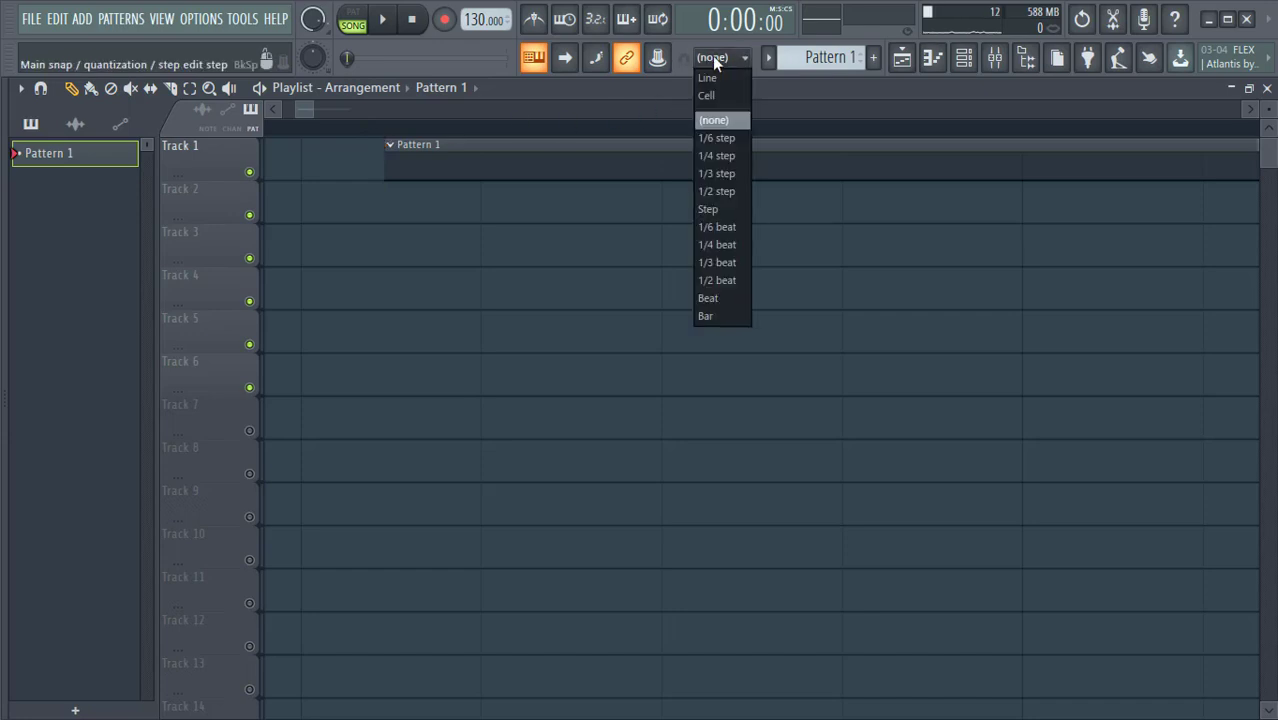
{"action": "left_click", "coordinate": [712, 78]}
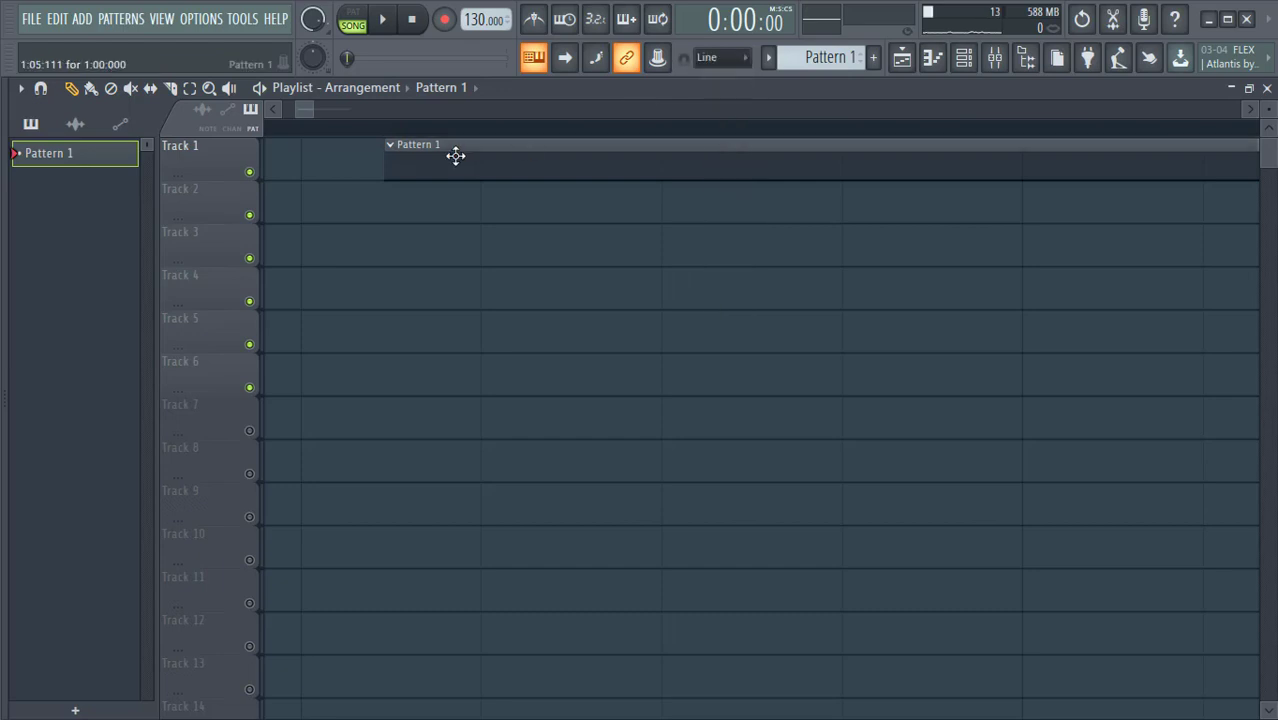
{"action": "left_click_drag", "start_coordinate": [384, 158], "coordinate": [533, 160]}
{"action": "scroll", "coordinate": [396, 130], "scroll_direction": "up", "scroll_amount": 4}
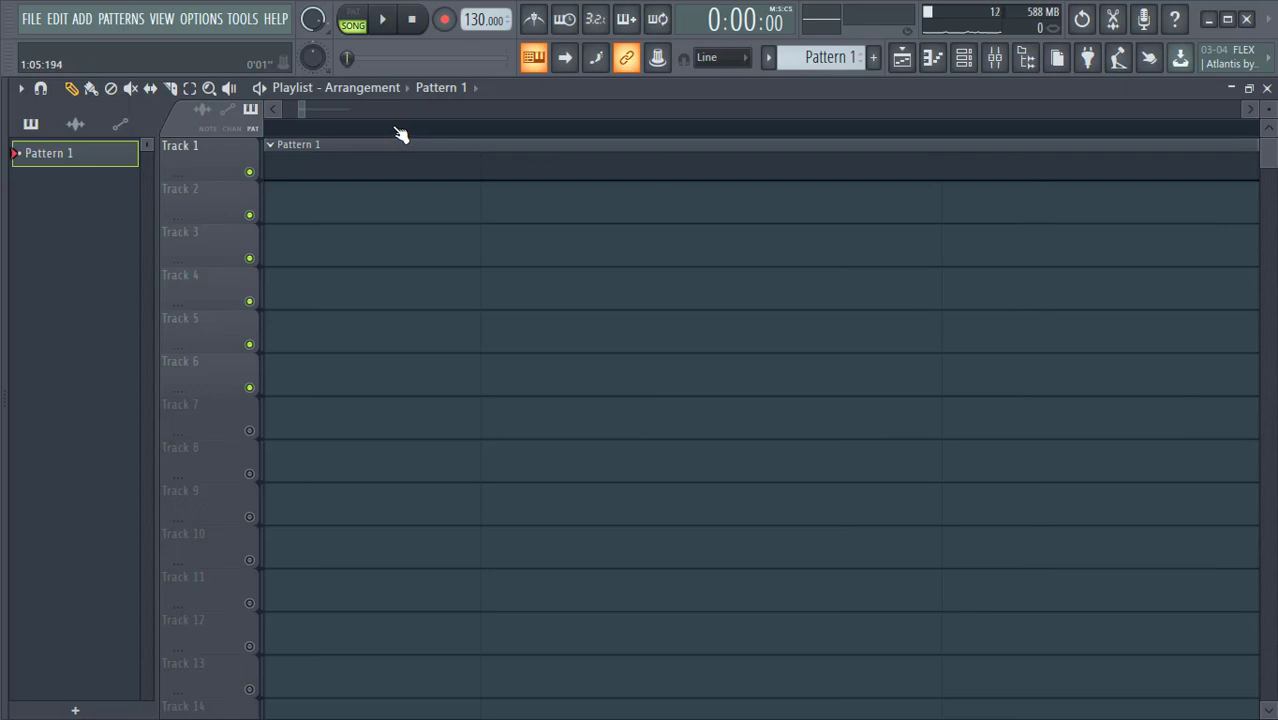
{"action": "right_click", "coordinate": [318, 143]}
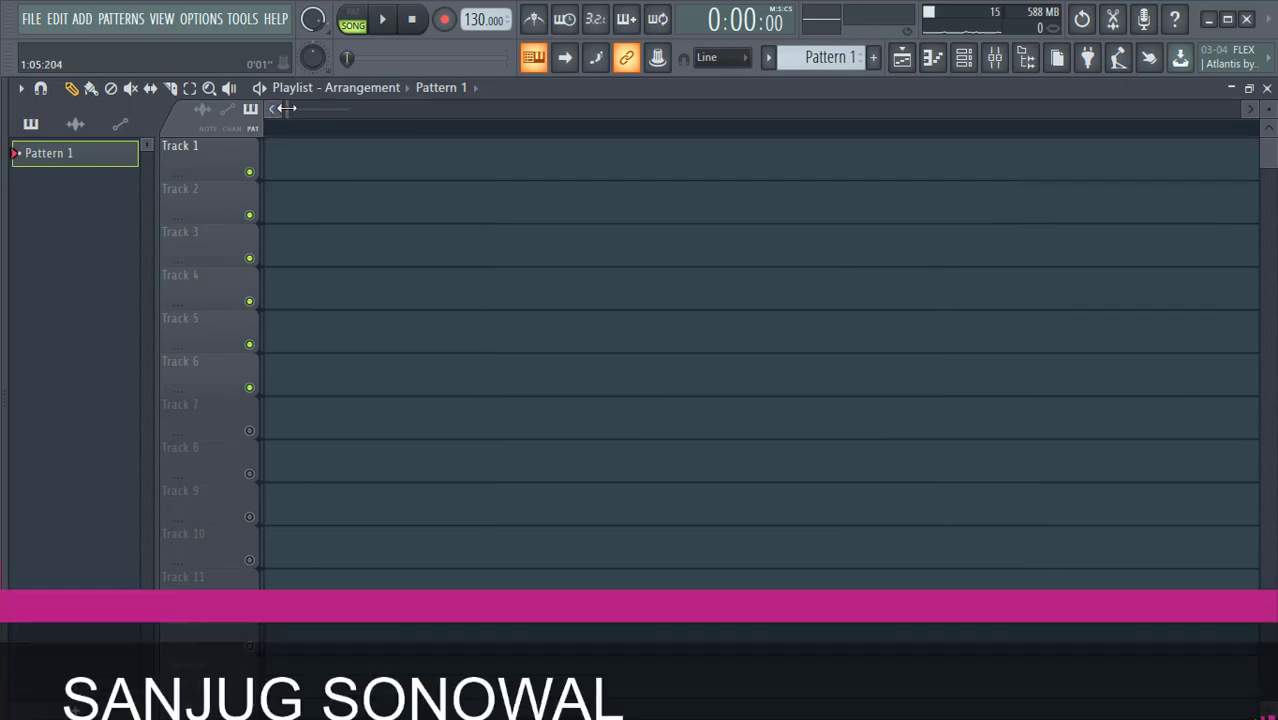
{"action": "scroll", "coordinate": [315, 138], "scroll_direction": "down", "scroll_amount": 3}
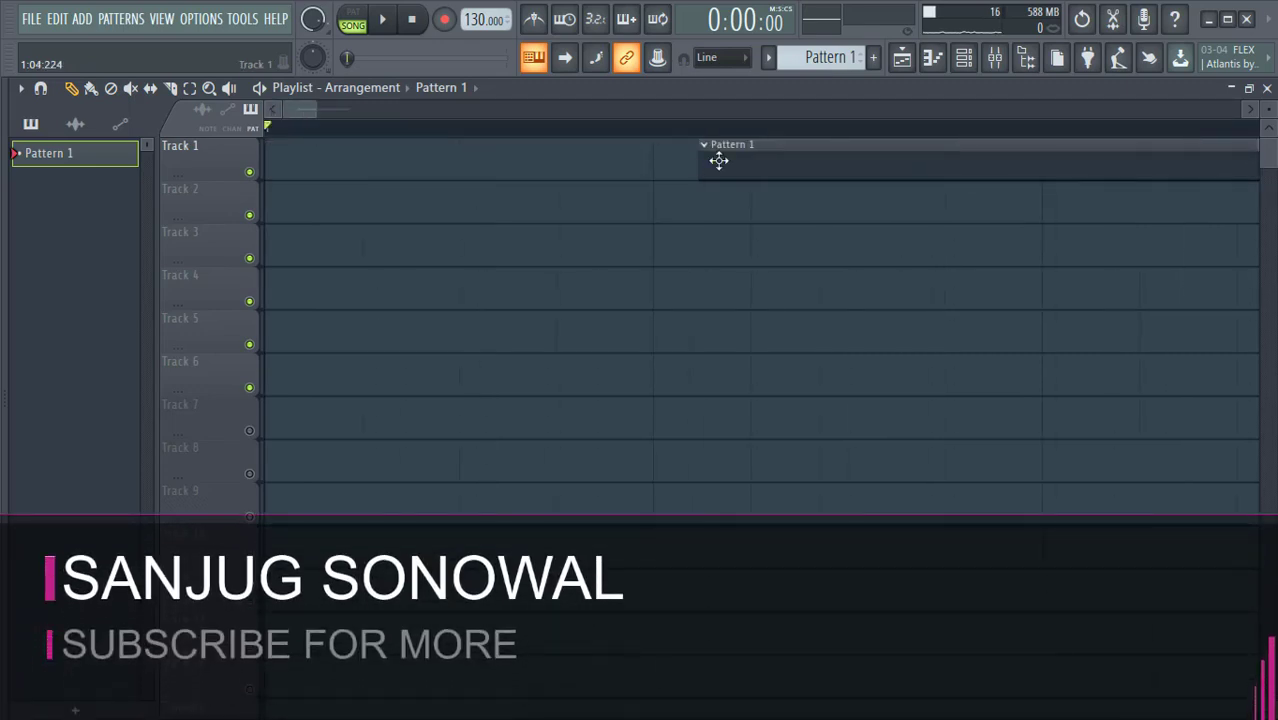
{"action": "scroll", "coordinate": [688, 131], "scroll_direction": "up", "scroll_amount": 3}
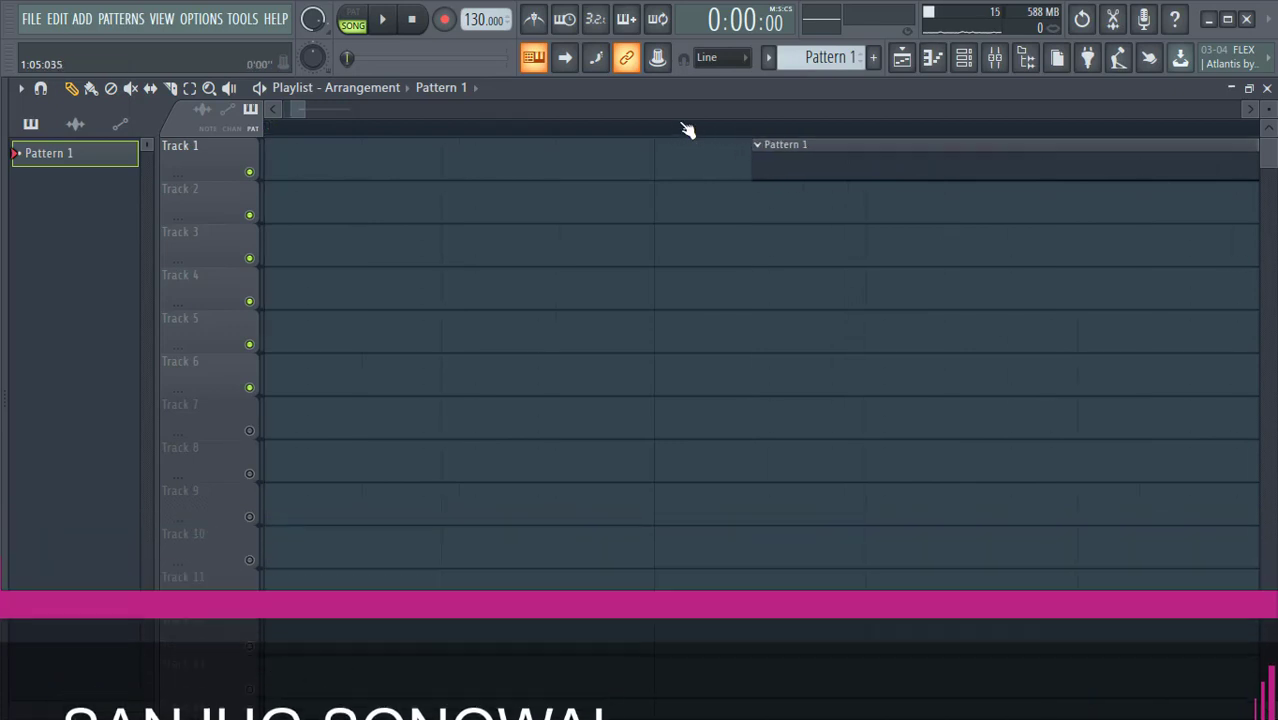
{"action": "scroll", "coordinate": [688, 131], "scroll_direction": "up", "scroll_amount": 3}
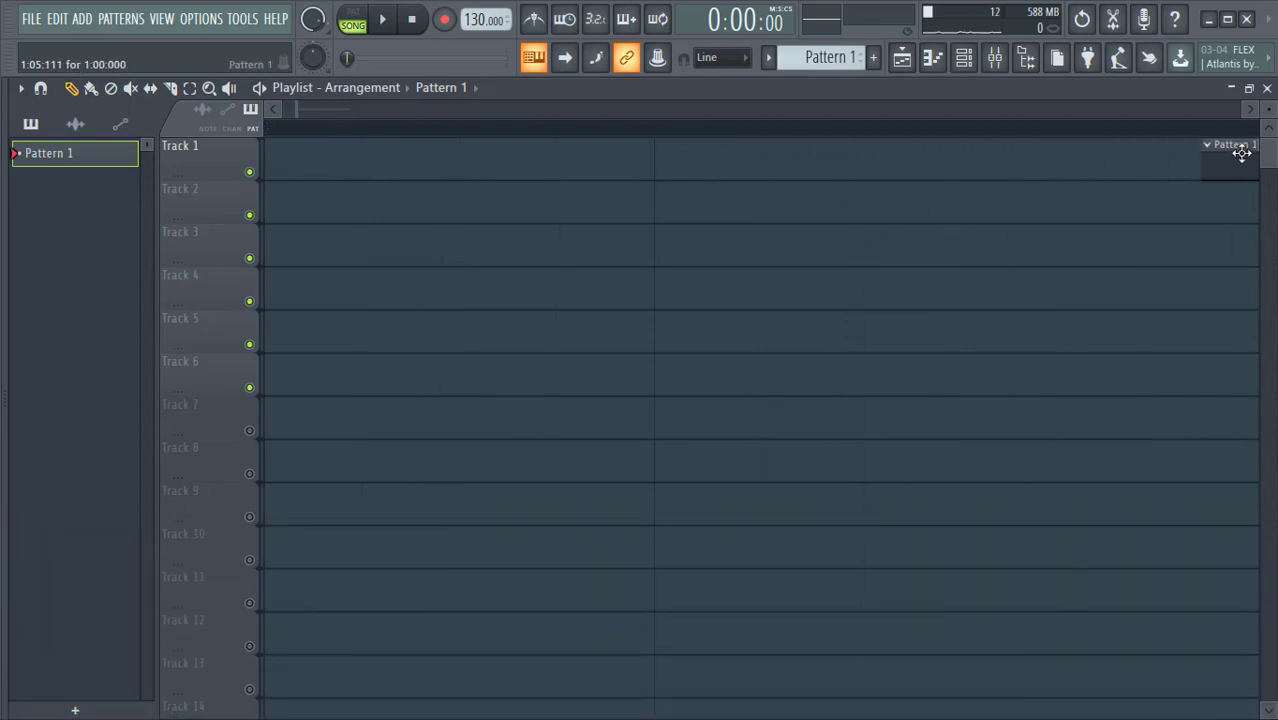
{"action": "scroll", "coordinate": [879, 134], "scroll_direction": "up", "scroll_amount": 2}
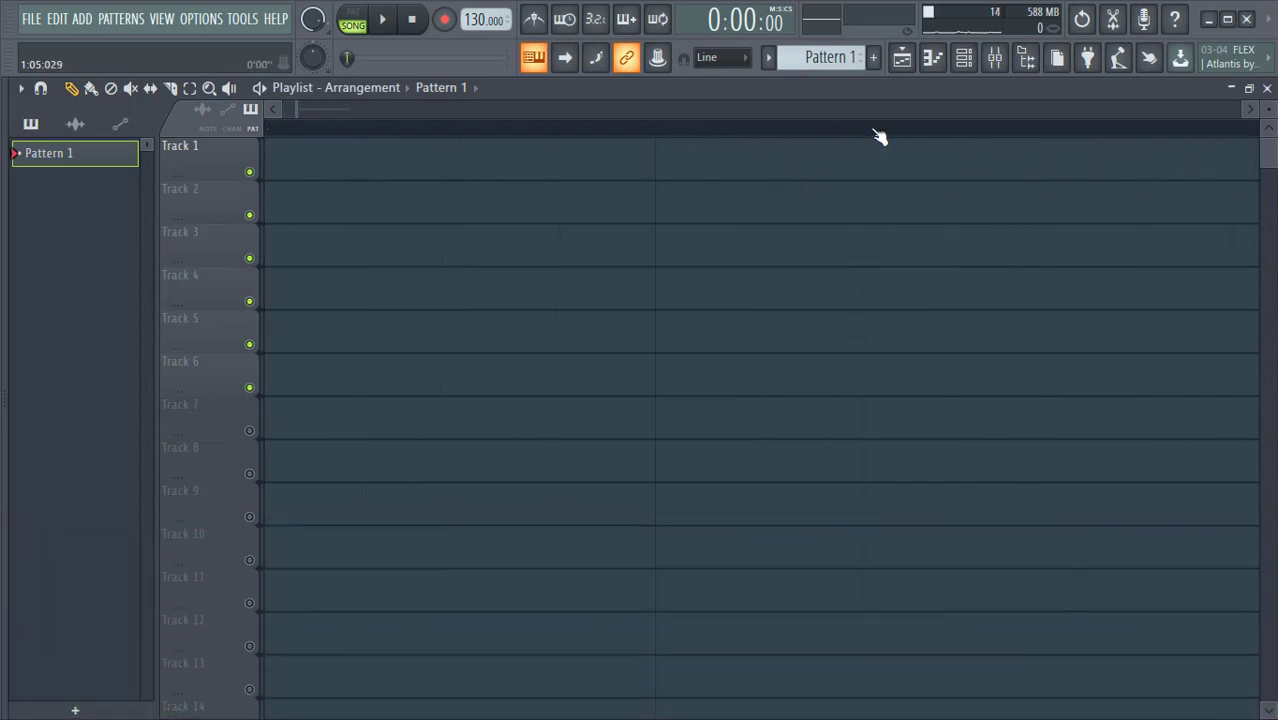
- Replace the Pattern 1 clip on Track 1 with one starting exactly on the nearby grid line
{"action": "left_click", "coordinate": [1249, 112]}
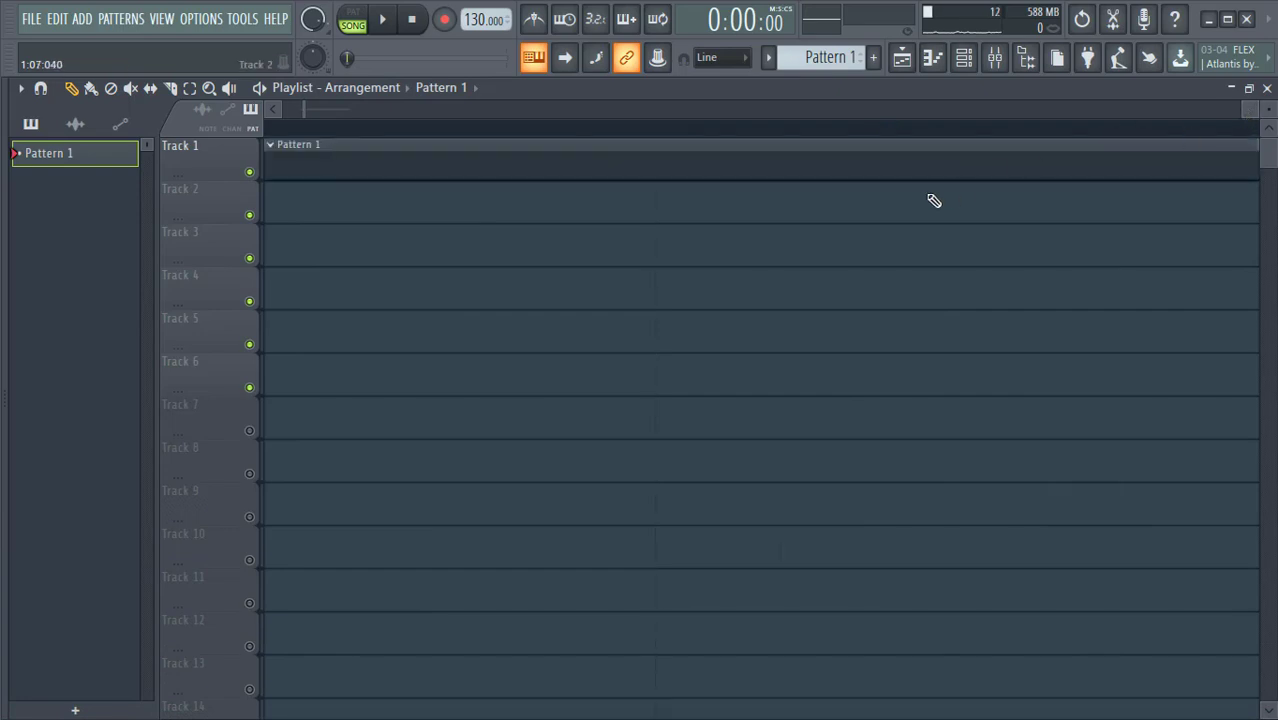
{"action": "right_click", "coordinate": [791, 164]}
{"action": "left_click", "coordinate": [676, 163]}
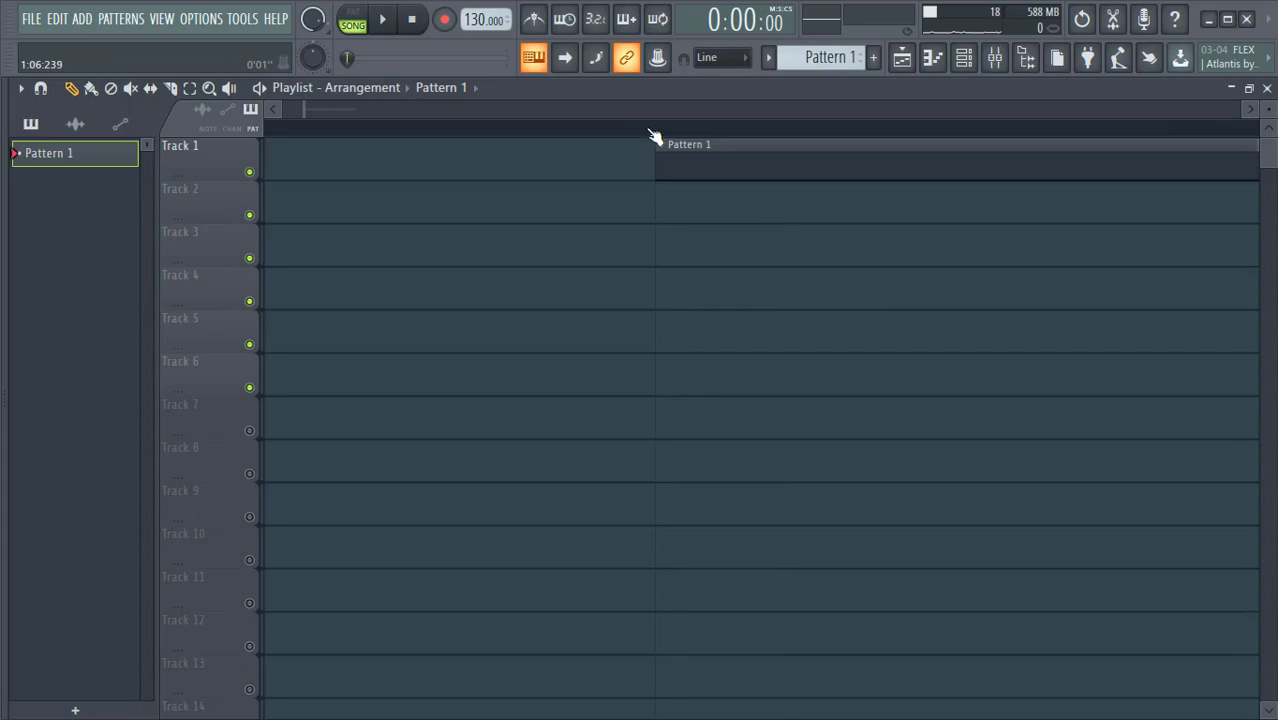
- Move the Pattern 1 clip on Track 1 back to the start of bar 1
{"action": "scroll", "coordinate": [656, 132], "scroll_direction": "down", "scroll_amount": 10}
{"action": "scroll", "coordinate": [656, 132], "scroll_direction": "down", "scroll_amount": 3}
{"action": "left_click_drag", "start_coordinate": [539, 154], "coordinate": [386, 147]}
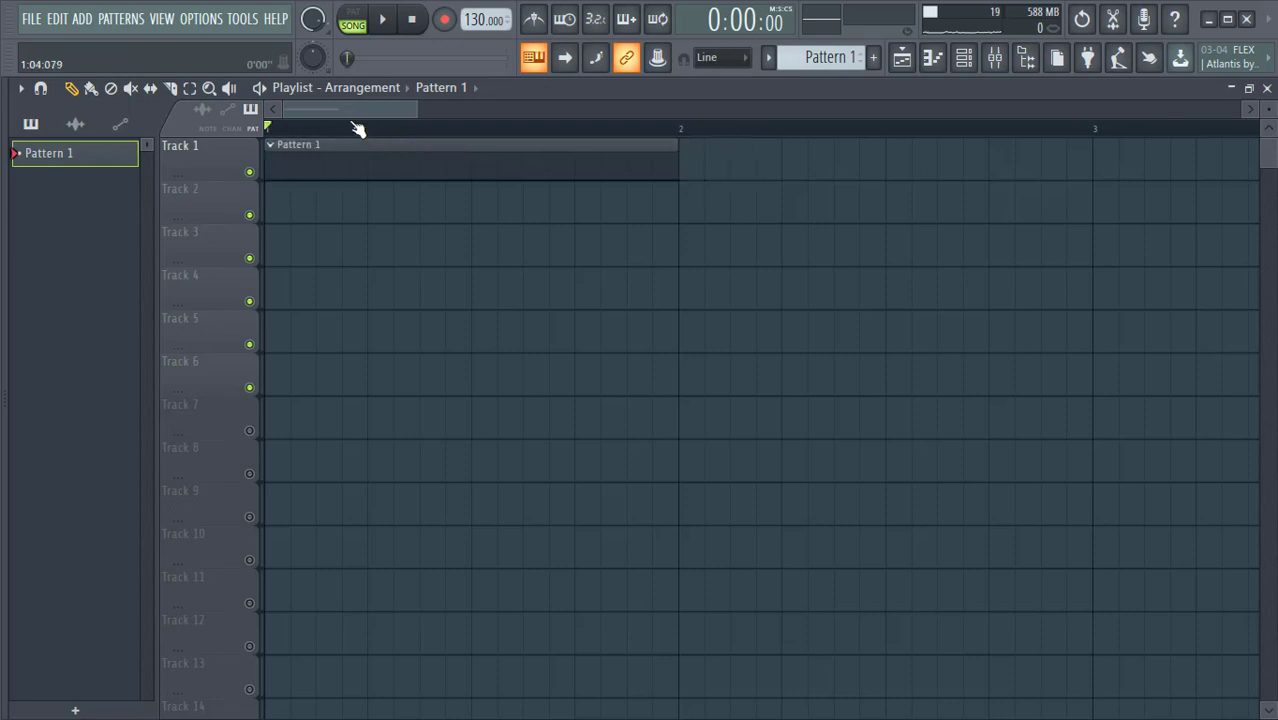
{"action": "scroll", "coordinate": [356, 127], "scroll_direction": "down", "scroll_amount": 2}
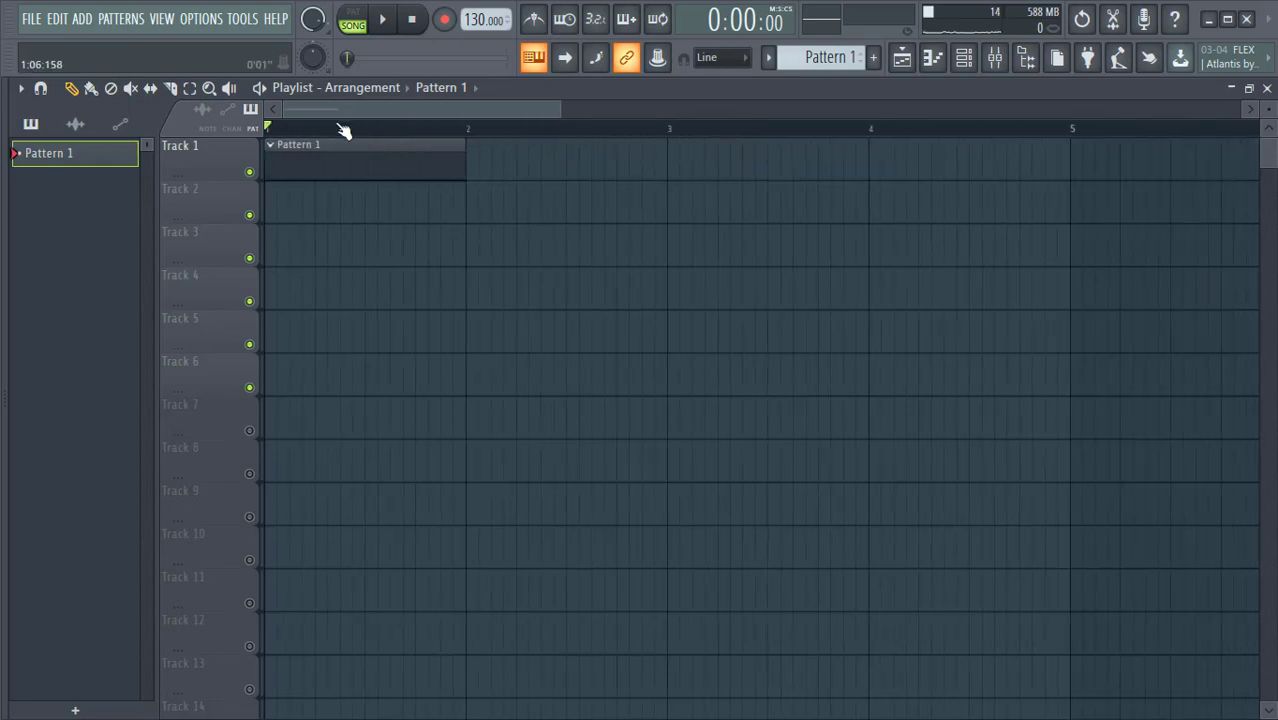
- Review the timebase (PPQ) in the project general settings and the main snap options, keeping Line selected
{"action": "left_click", "coordinate": [199, 20]}
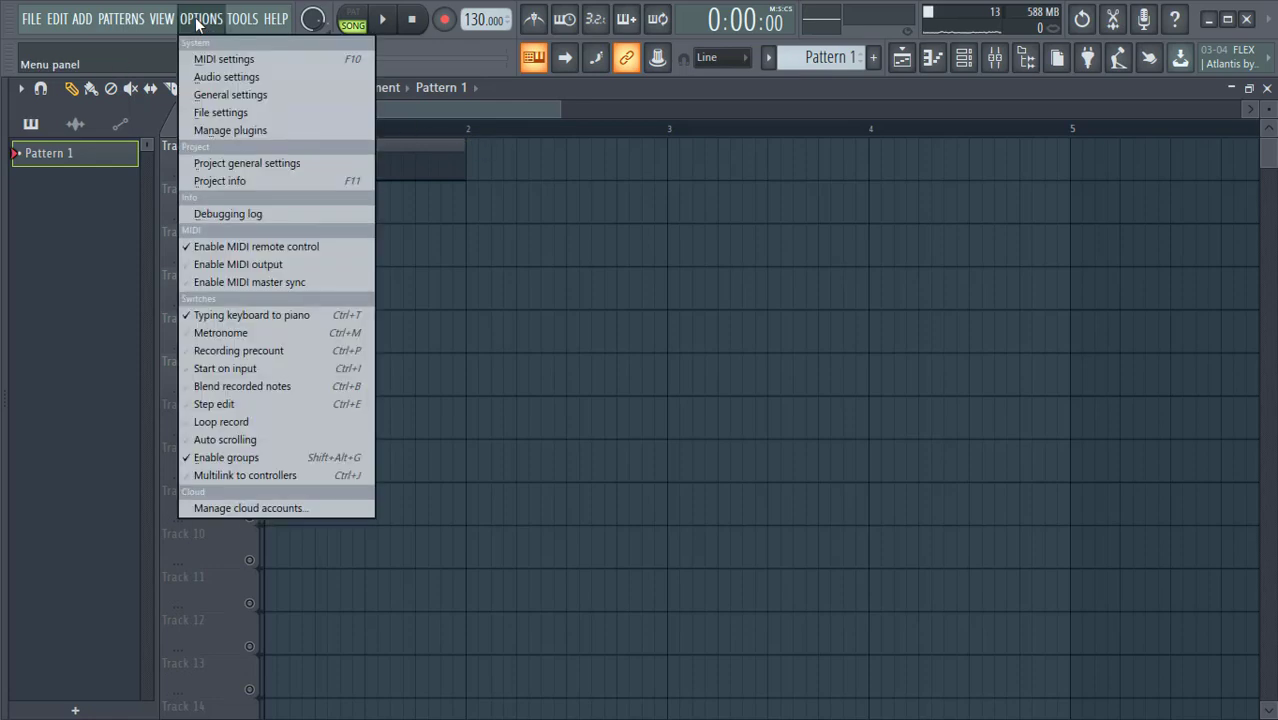
{"action": "left_click", "coordinate": [224, 164]}
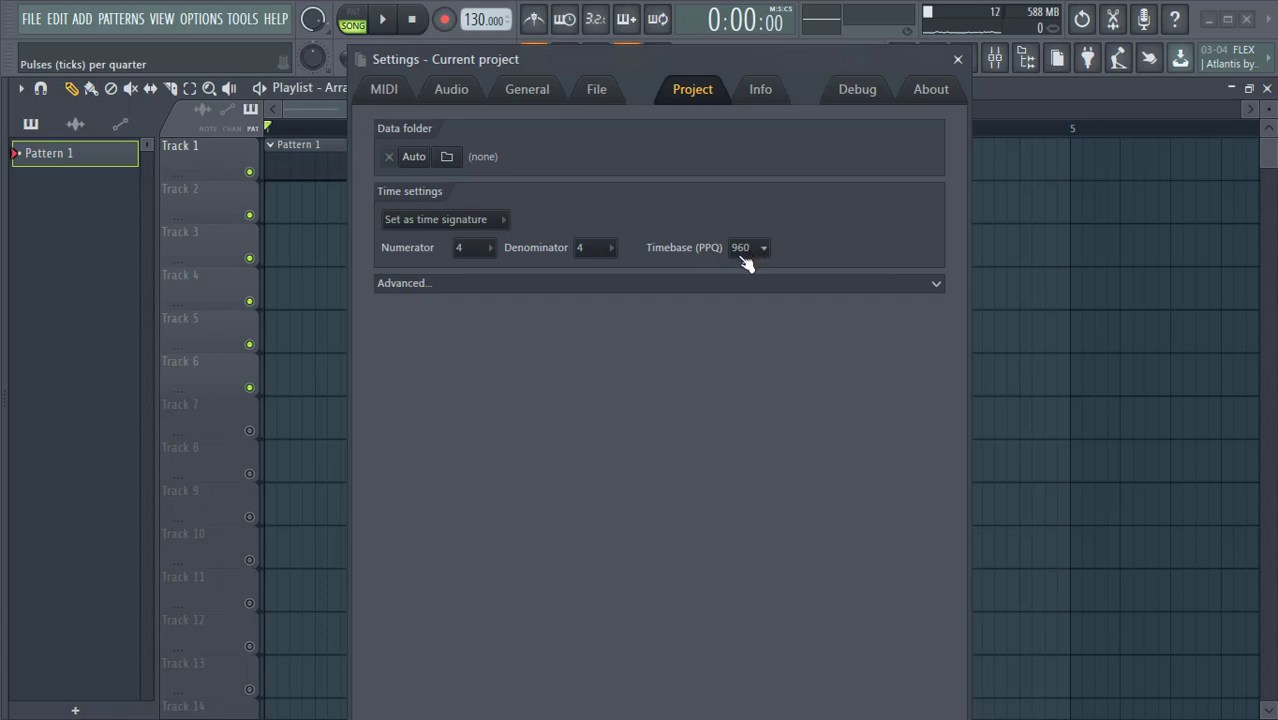
{"action": "left_click", "coordinate": [957, 59]}
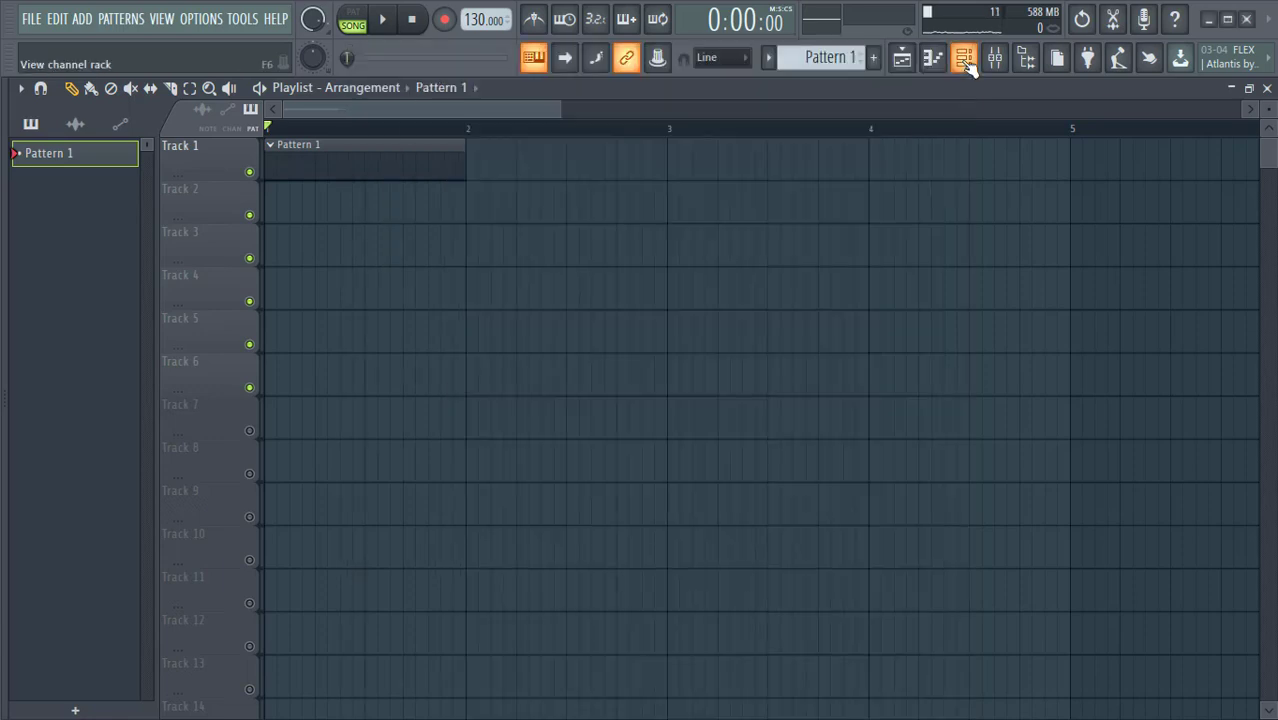
{"action": "left_click", "coordinate": [724, 60]}
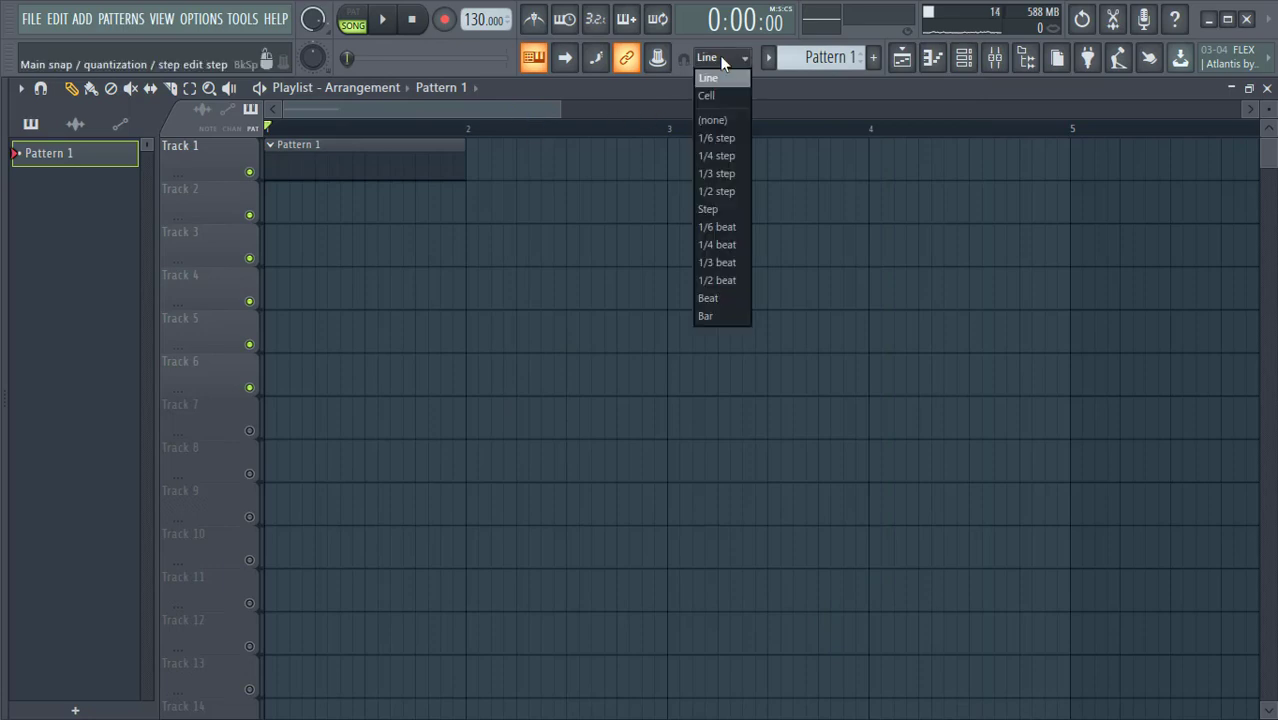
{"action": "left_click", "coordinate": [722, 77]}
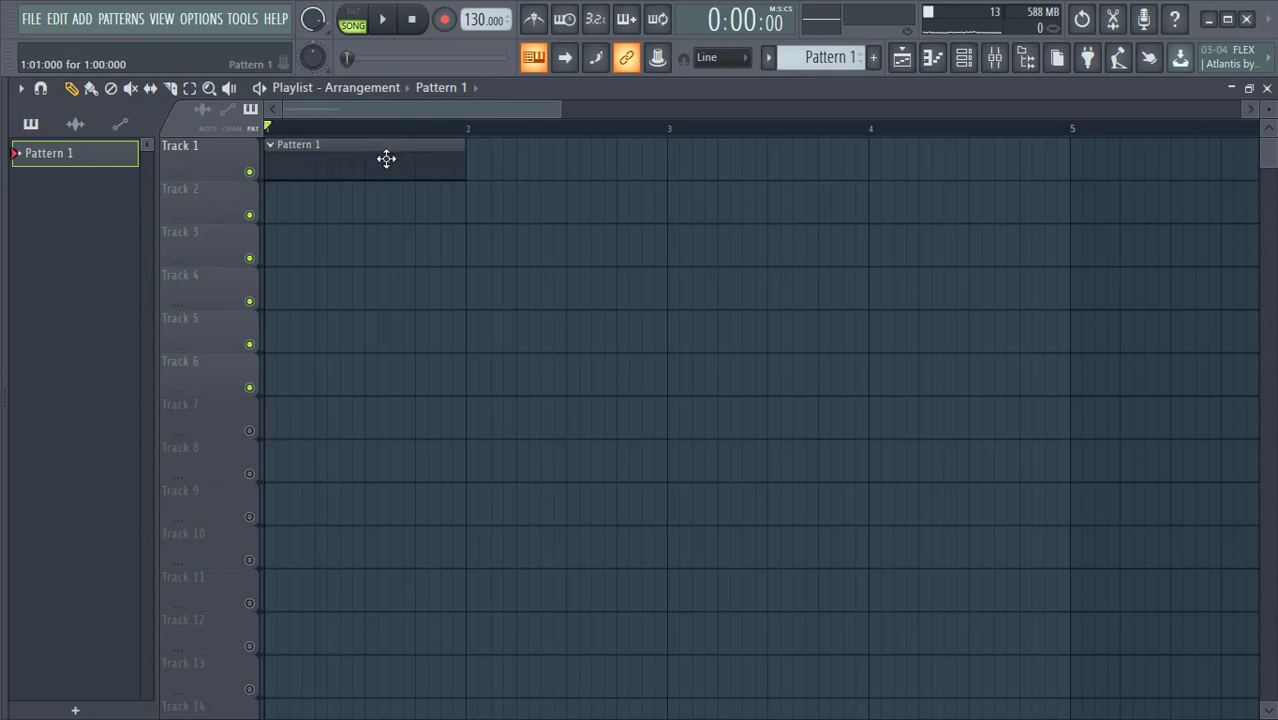
- Add a Sytrus channel in the channel rack and reposition its plugin window over the playlist
{"action": "left_click", "coordinate": [966, 64]}
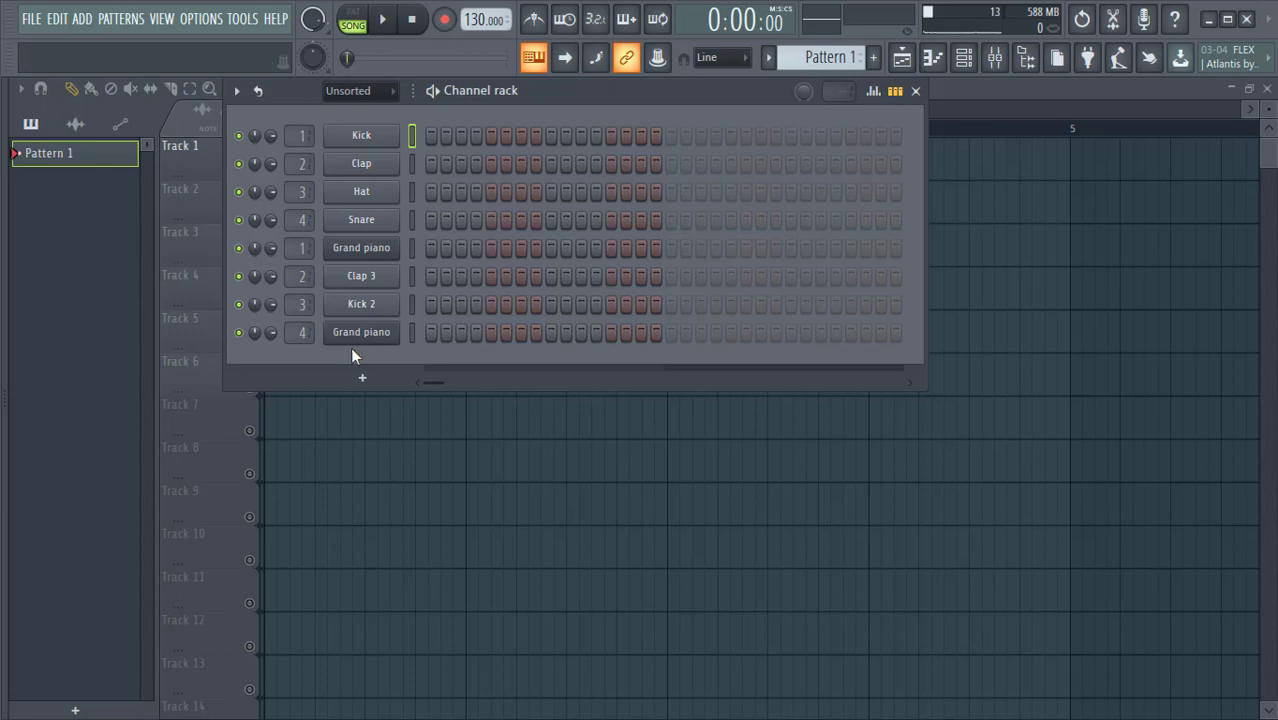
{"action": "mouse_move", "coordinate": [371, 388]}
{"action": "left_click", "coordinate": [366, 382]}
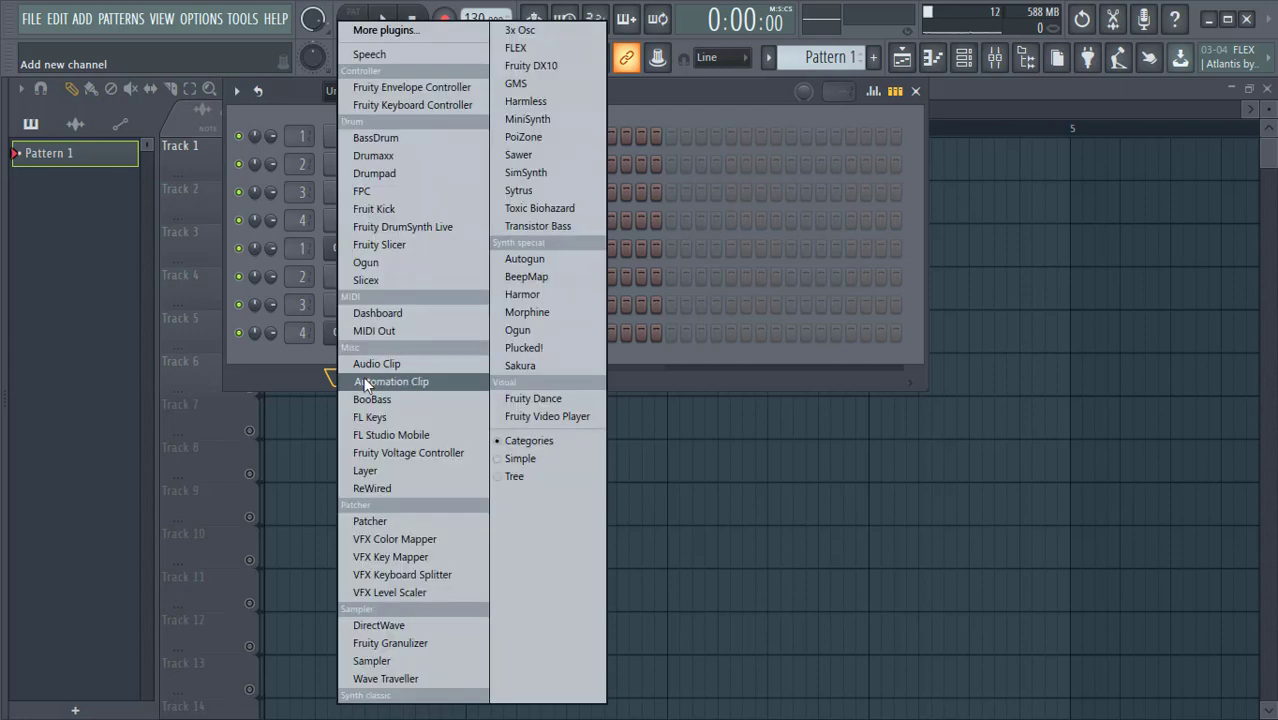
{"action": "left_click", "coordinate": [280, 369]}
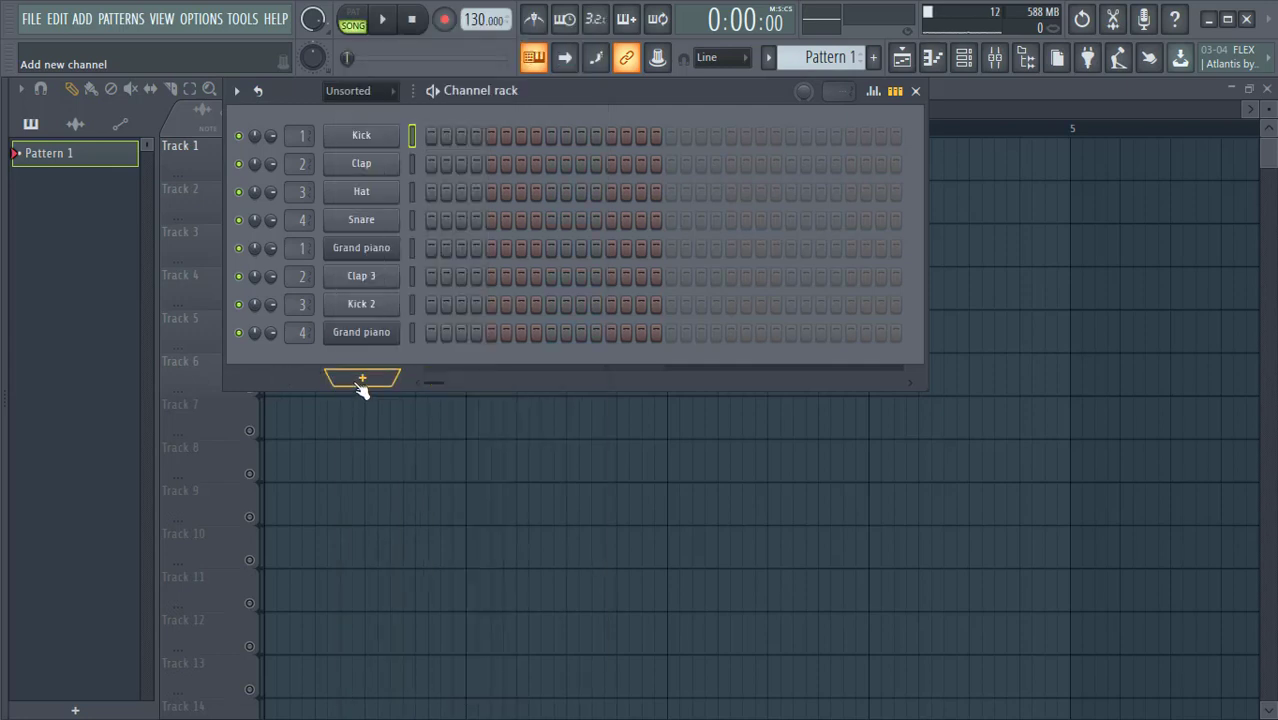
{"action": "left_click", "coordinate": [360, 386]}
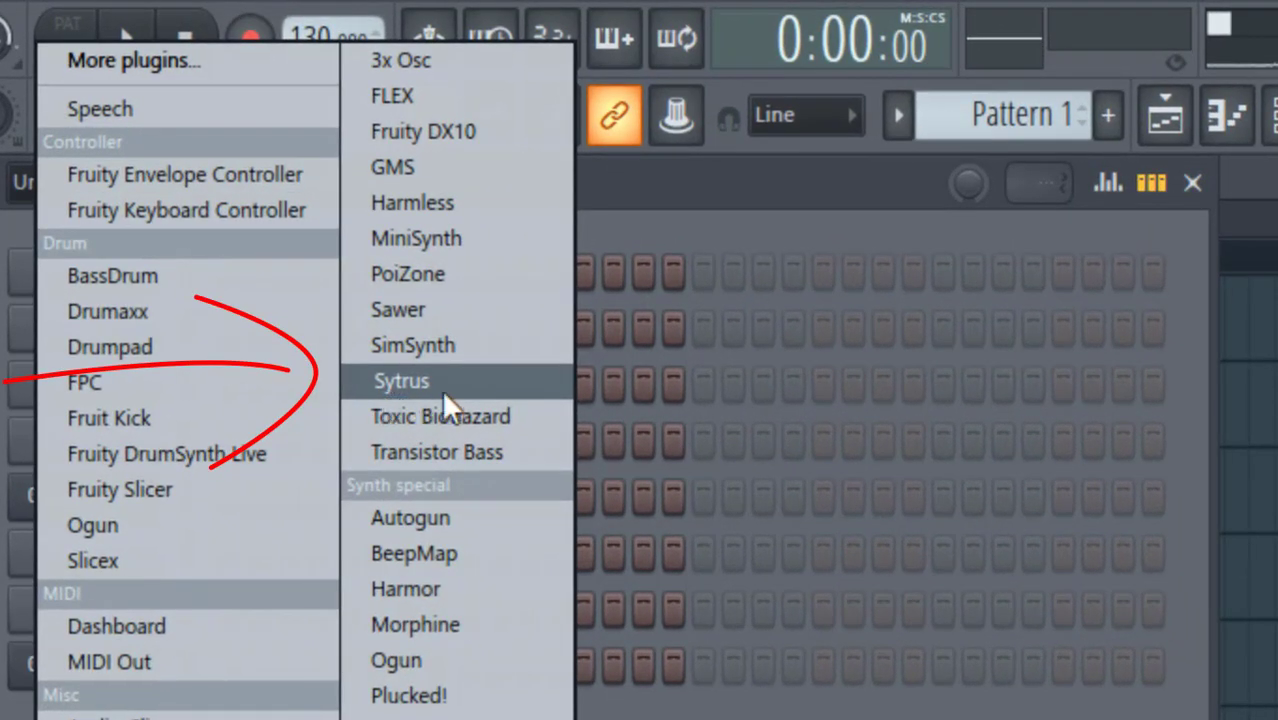
{"action": "left_click", "coordinate": [398, 390]}
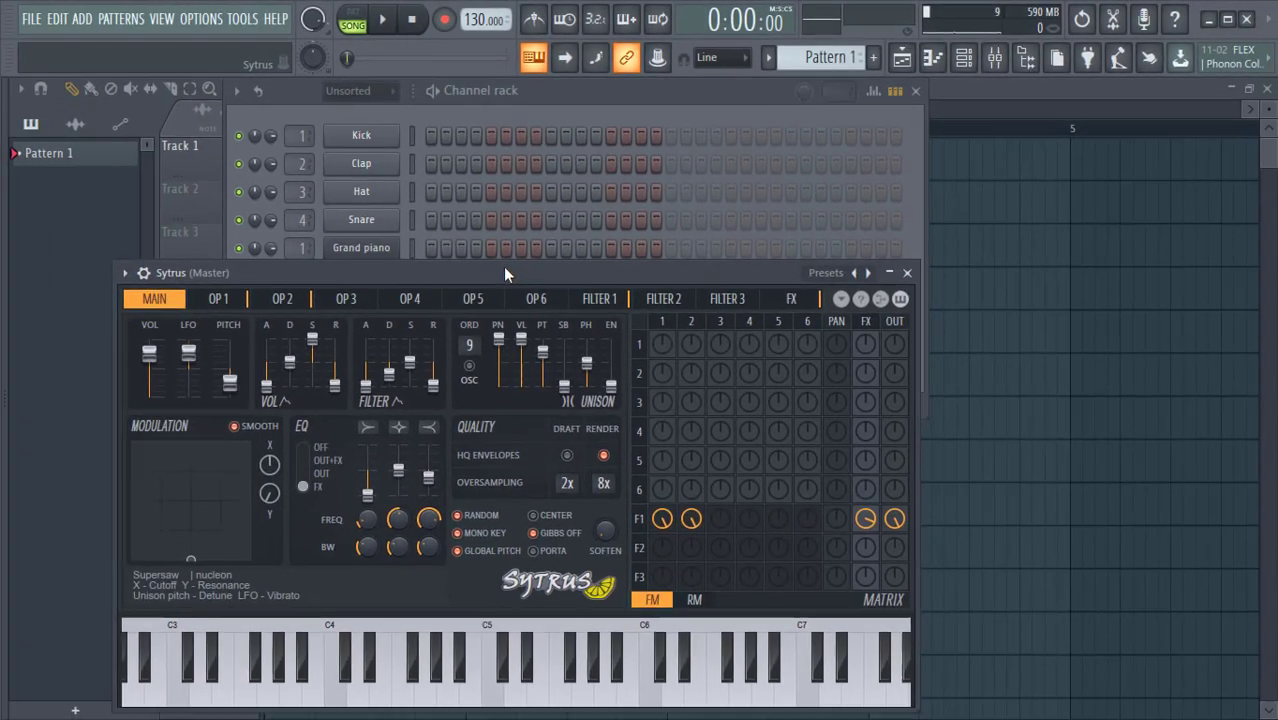
{"action": "left_click_drag", "start_coordinate": [503, 266], "coordinate": [525, 137]}
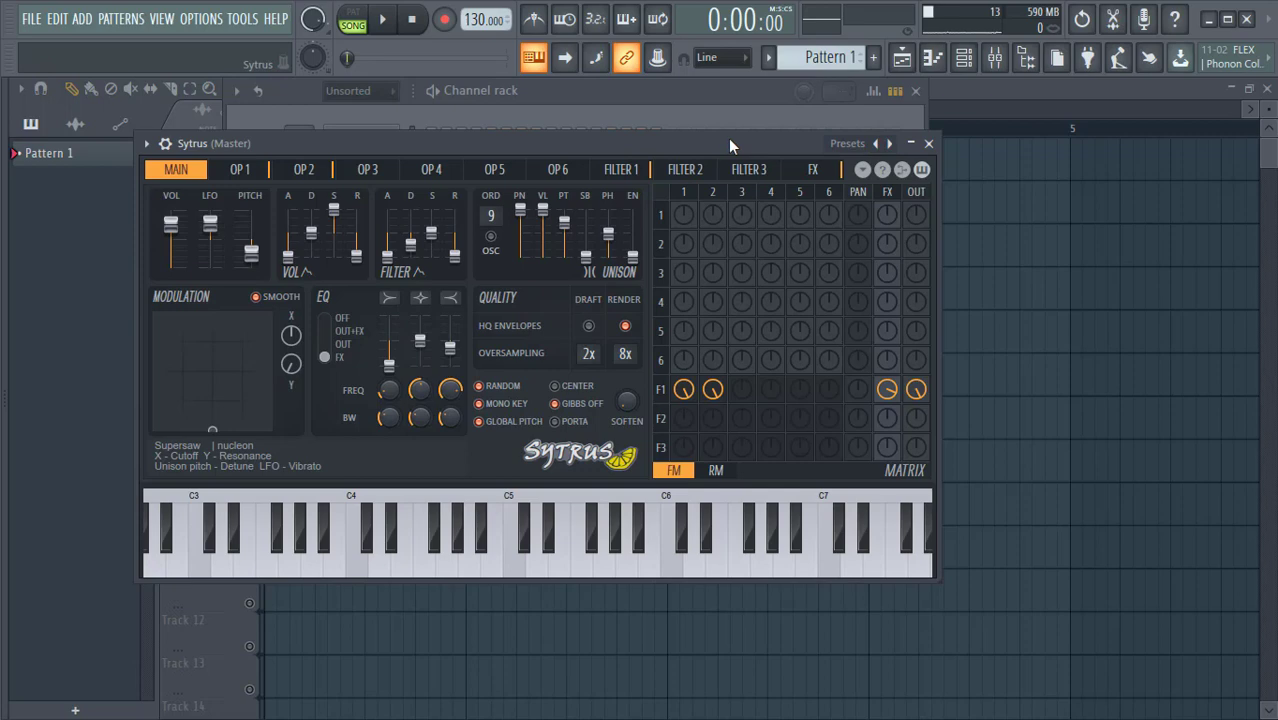
{"action": "left_click_drag", "start_coordinate": [730, 146], "coordinate": [745, 193]}
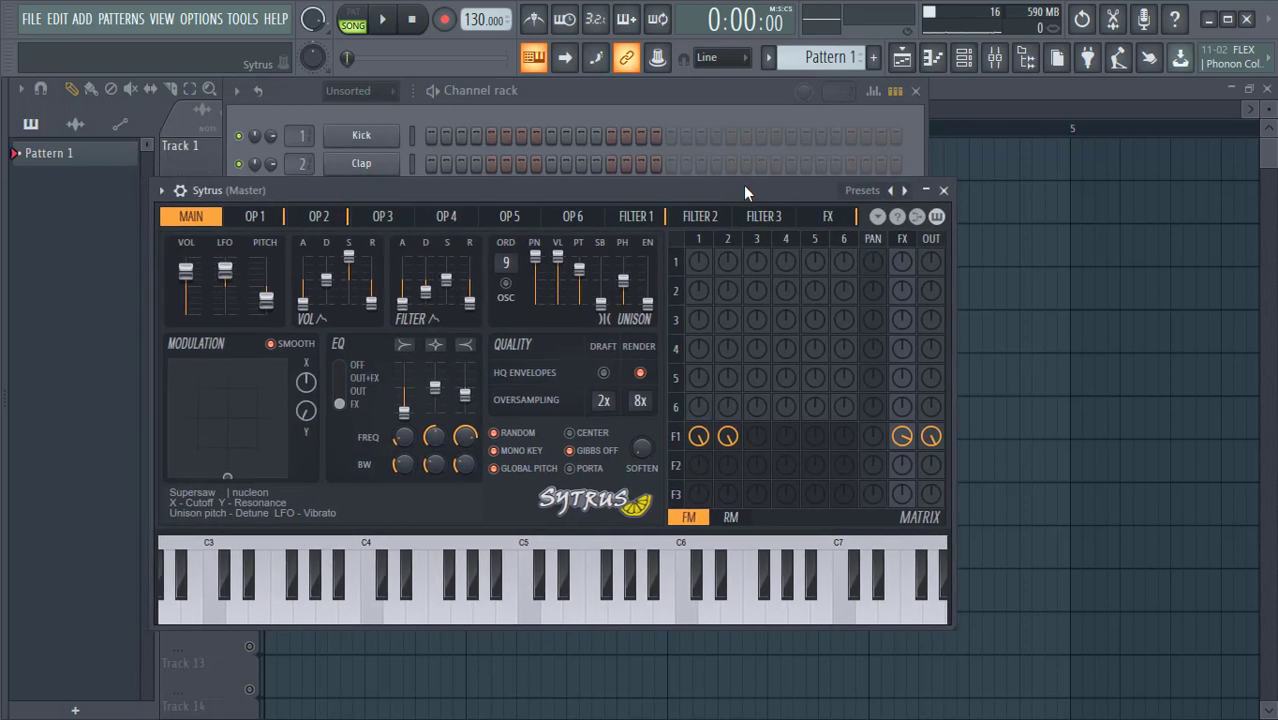
- Audition the initial Sytrus sound with a few notes around C5 on its keyboard
{"action": "left_click", "coordinate": [510, 614]}
{"action": "left_click", "coordinate": [525, 614]}
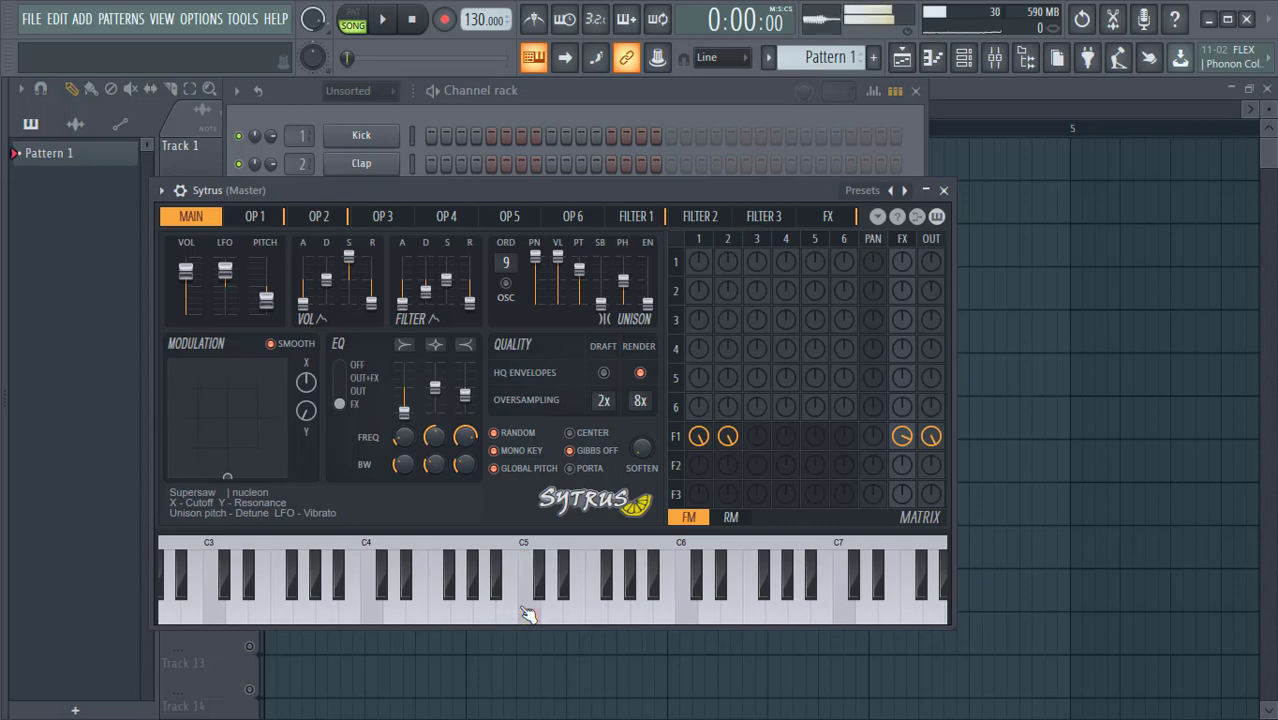
{"action": "left_click", "coordinate": [583, 614]}
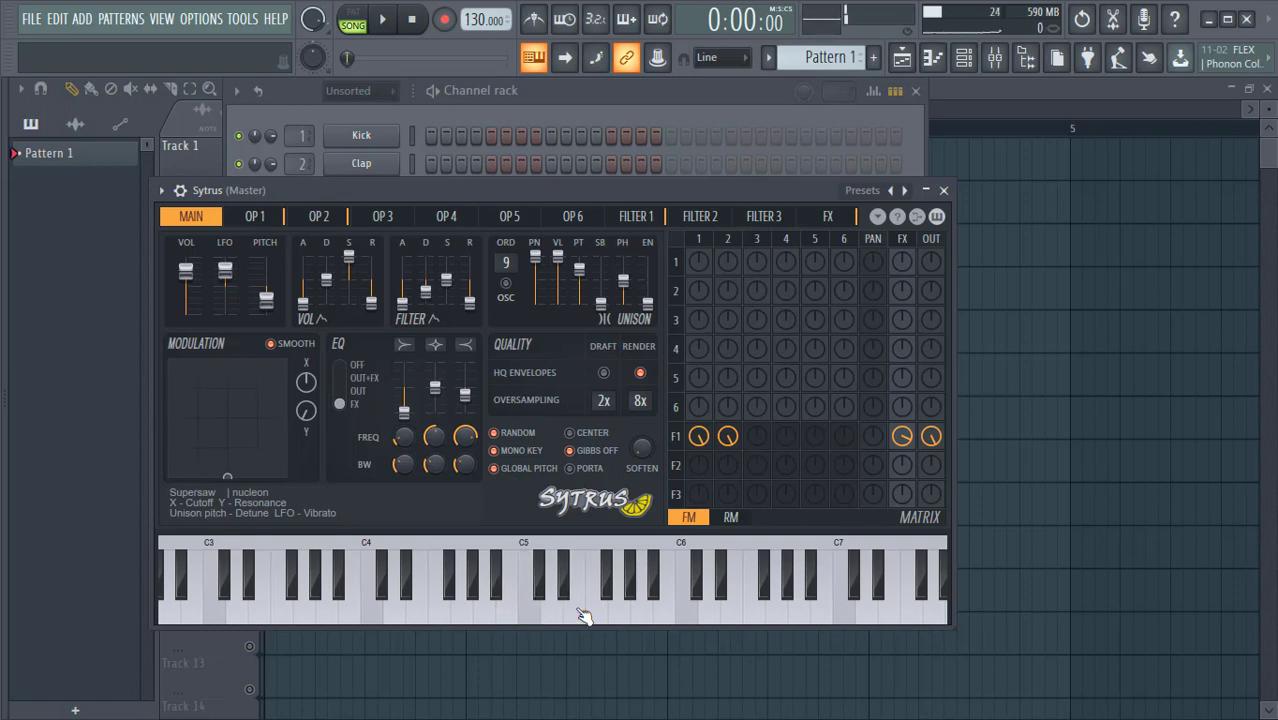
- Browse the Sytrus presets and load the Grand piano preset from the Piano category
{"action": "left_click", "coordinate": [906, 191]}
{"action": "left_click", "coordinate": [906, 191]}
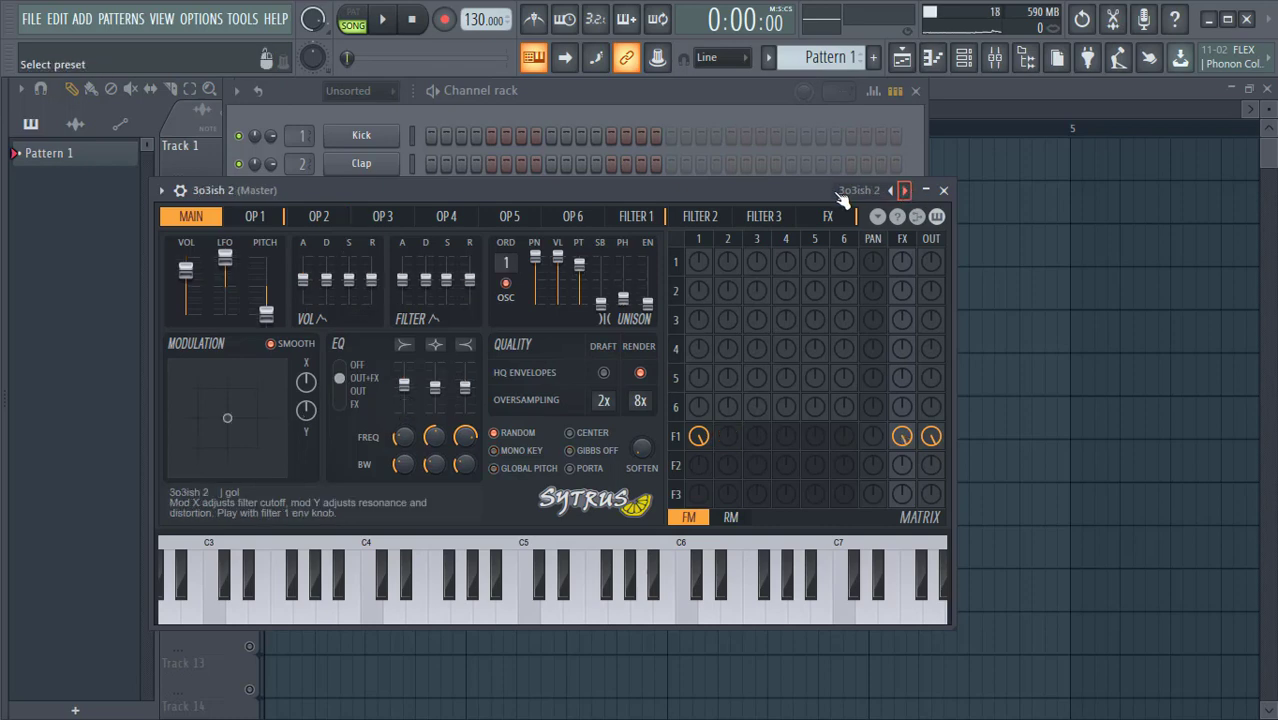
{"action": "right_click", "coordinate": [906, 195]}
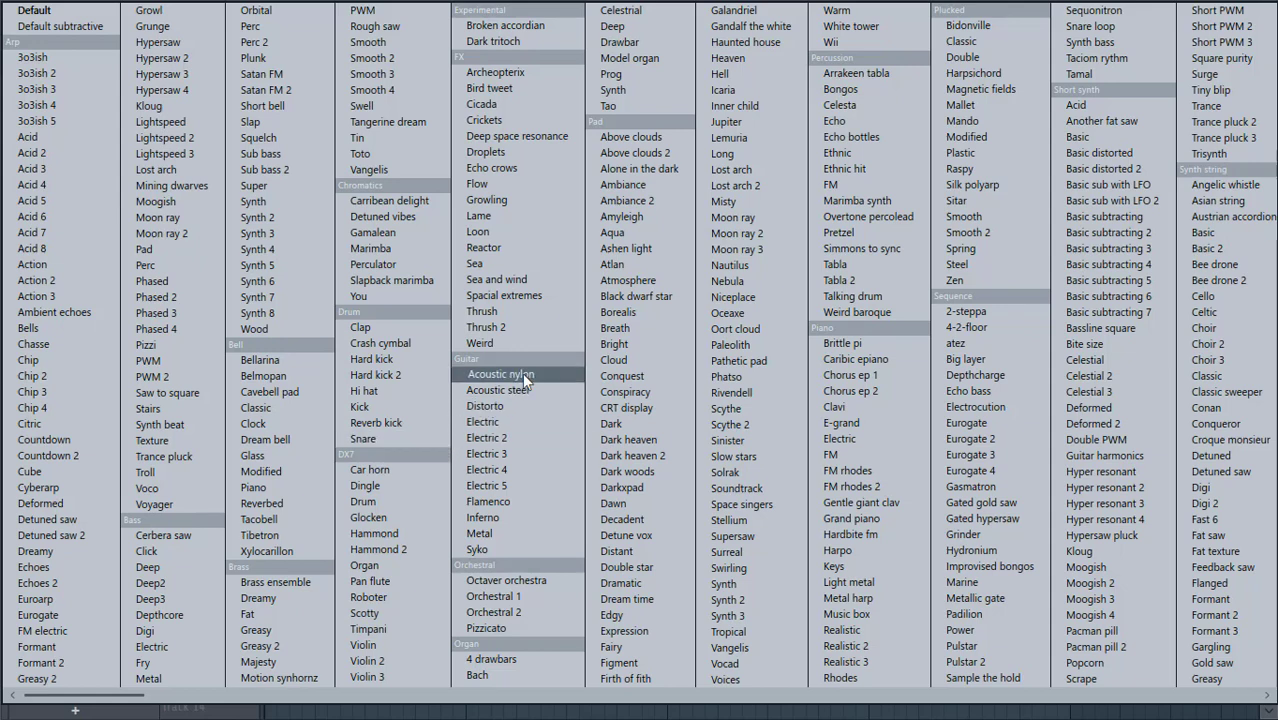
{"action": "key", "text": "g"}
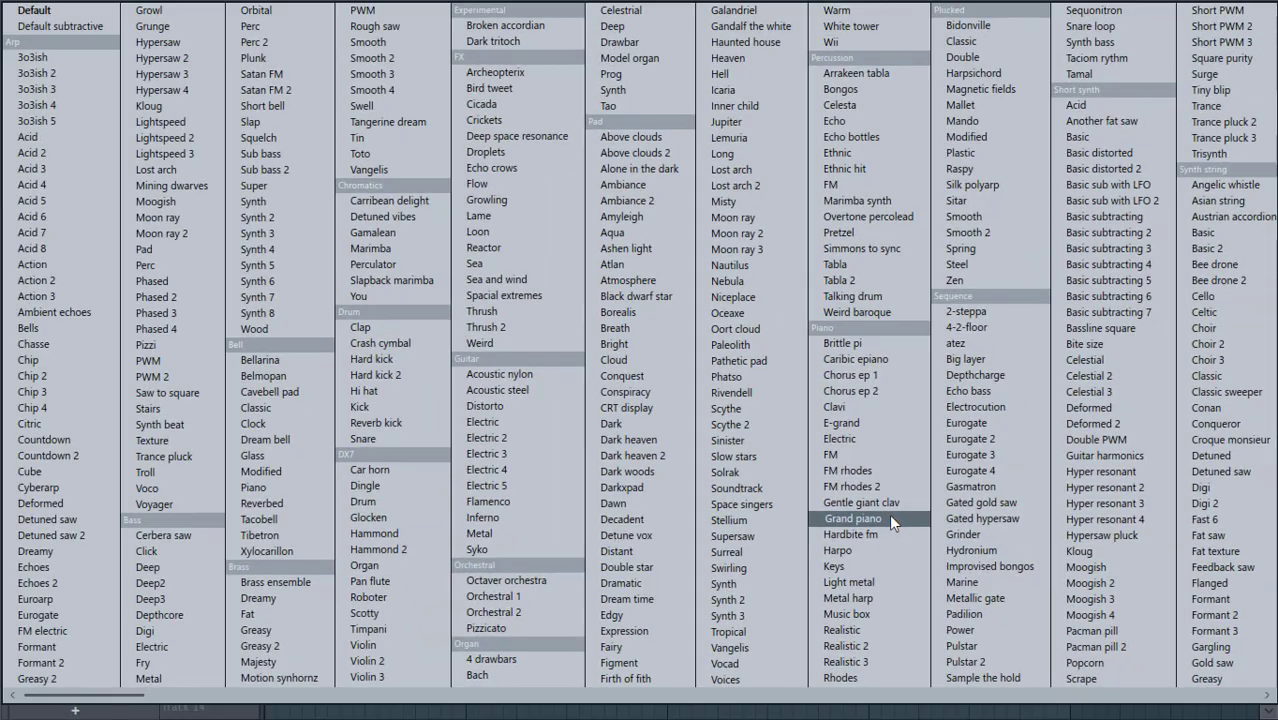
{"action": "left_click", "coordinate": [889, 514]}
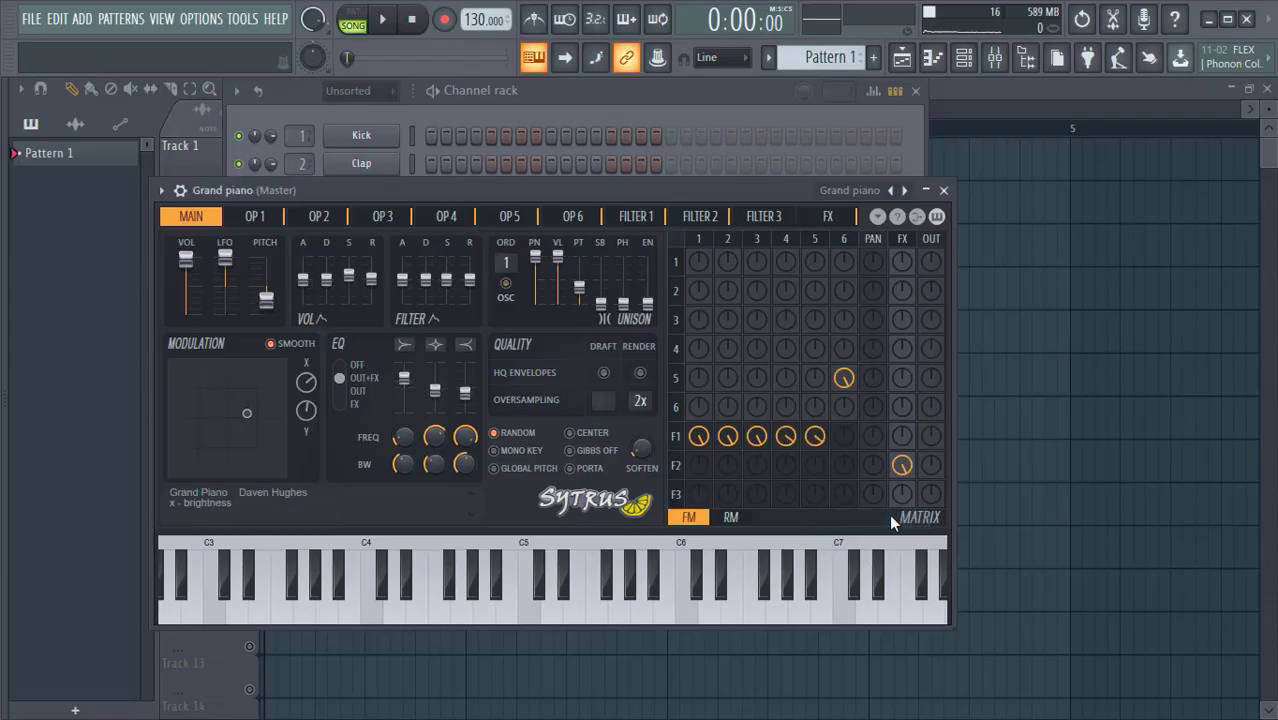
- Audition the Grand piano preset by playing several notes in the C5 octave of the Sytrus keyboard
{"action": "left_click", "coordinate": [511, 617]}
{"action": "left_click", "coordinate": [530, 608]}
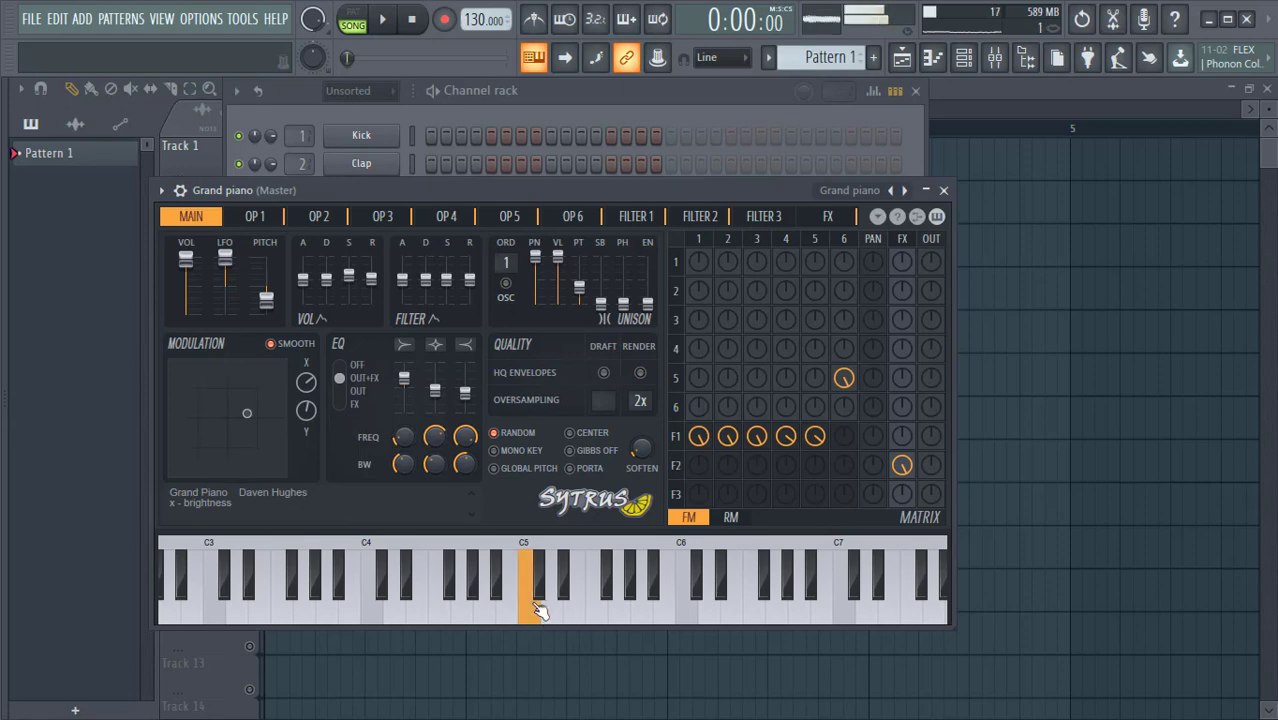
{"action": "left_click", "coordinate": [577, 608]}
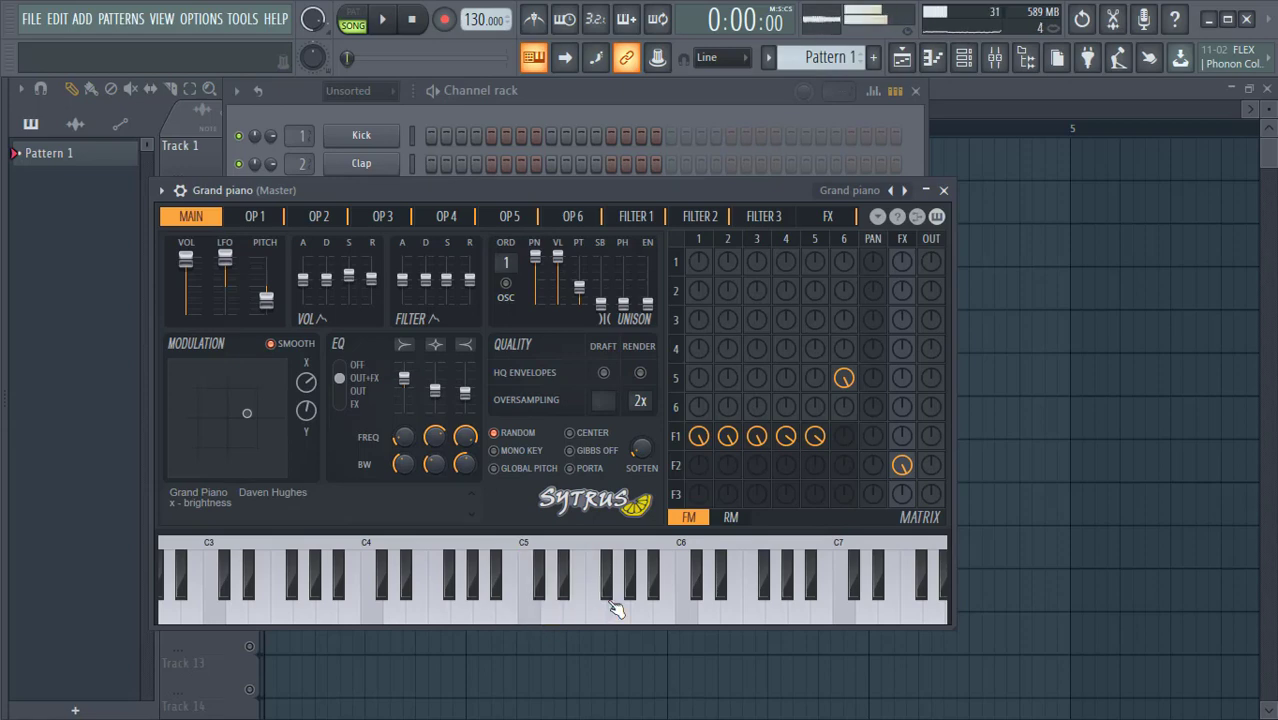
{"action": "left_click", "coordinate": [618, 612]}
{"action": "left_click", "coordinate": [648, 612]}
{"action": "left_click", "coordinate": [664, 612]}
{"action": "left_click", "coordinate": [577, 607]}
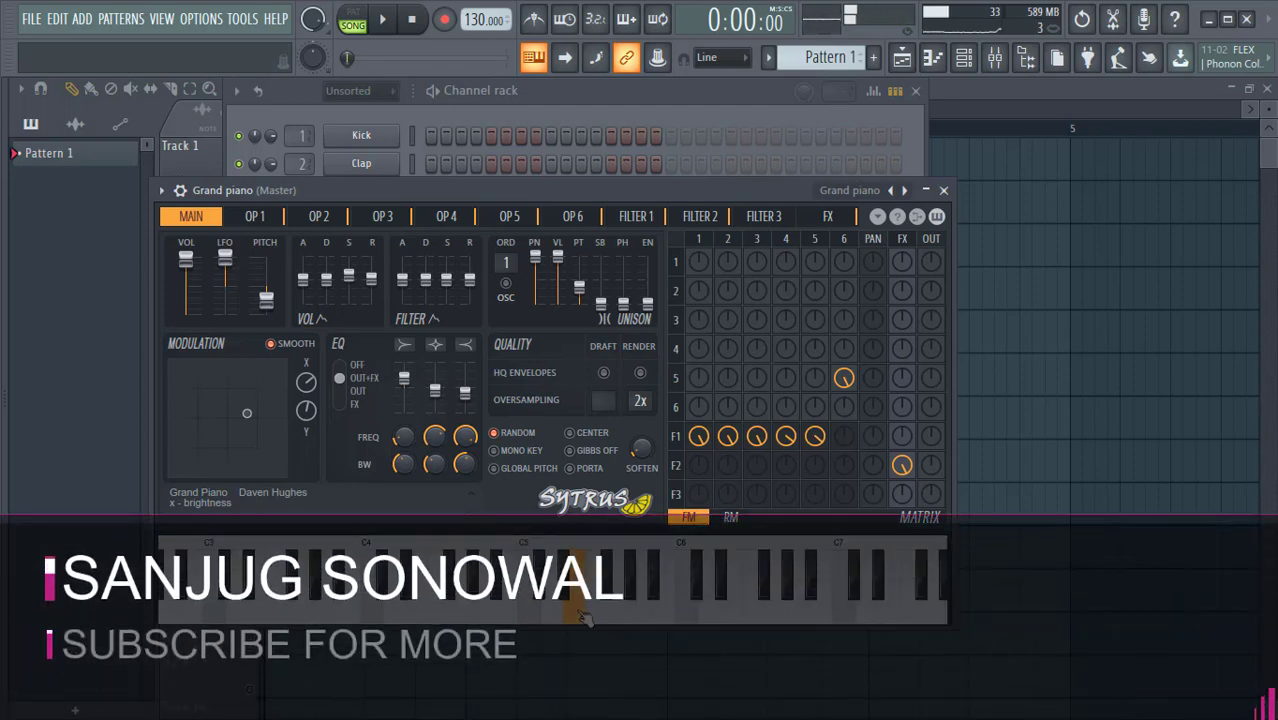
{"action": "left_click", "coordinate": [607, 596]}
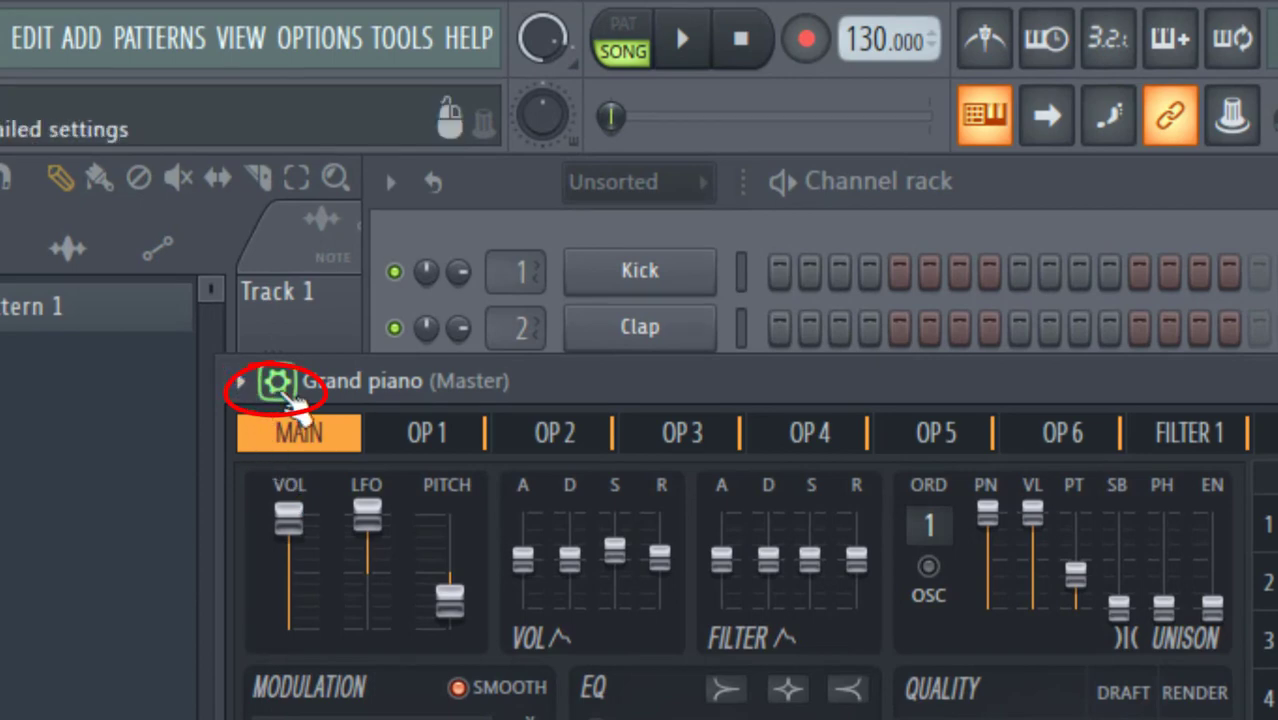
- Show the Grand piano channel's detailed settings and route the channel to mixer track 5
{"action": "left_click", "coordinate": [293, 397]}
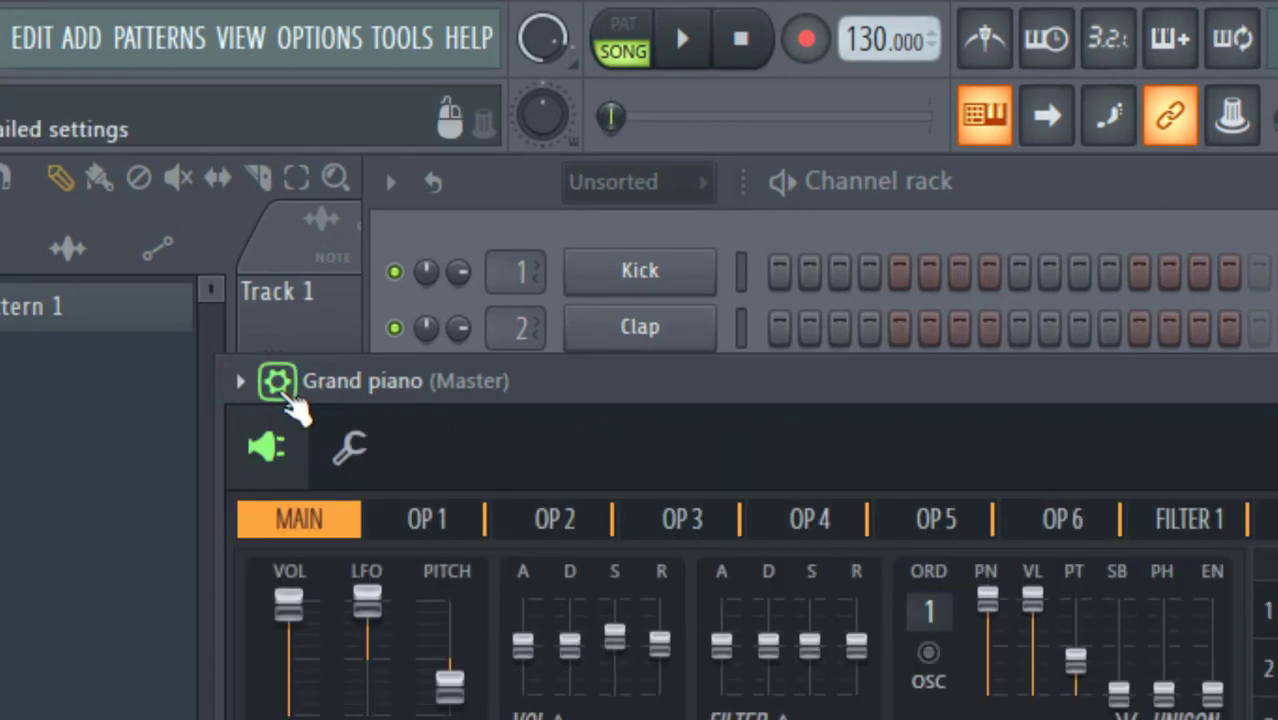
{"action": "left_click", "coordinate": [292, 398]}
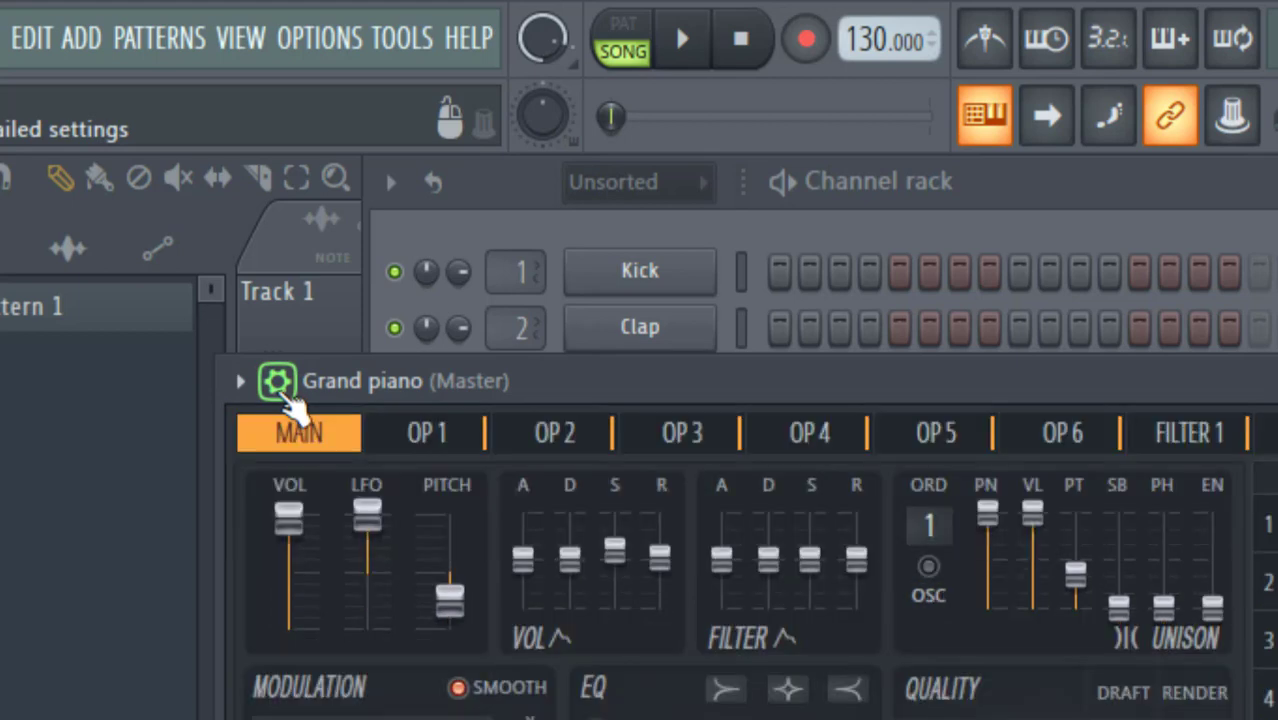
{"action": "left_click", "coordinate": [290, 398]}
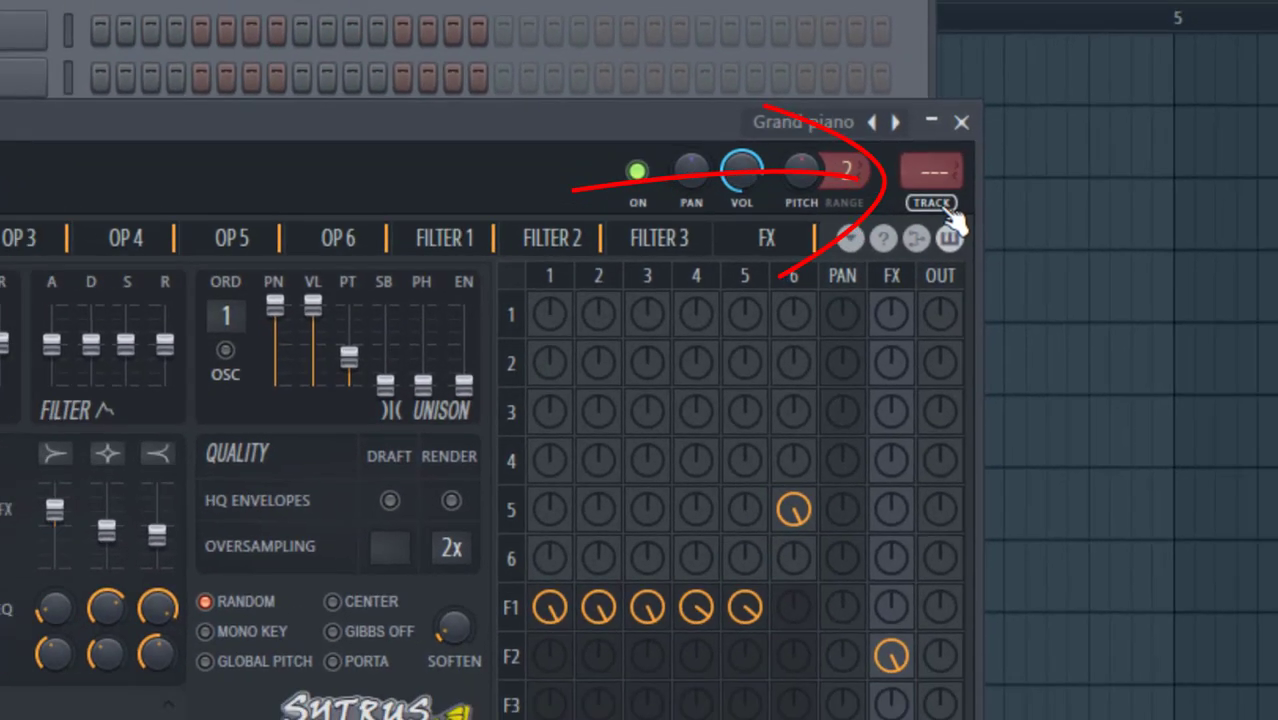
{"action": "left_click", "coordinate": [940, 188]}
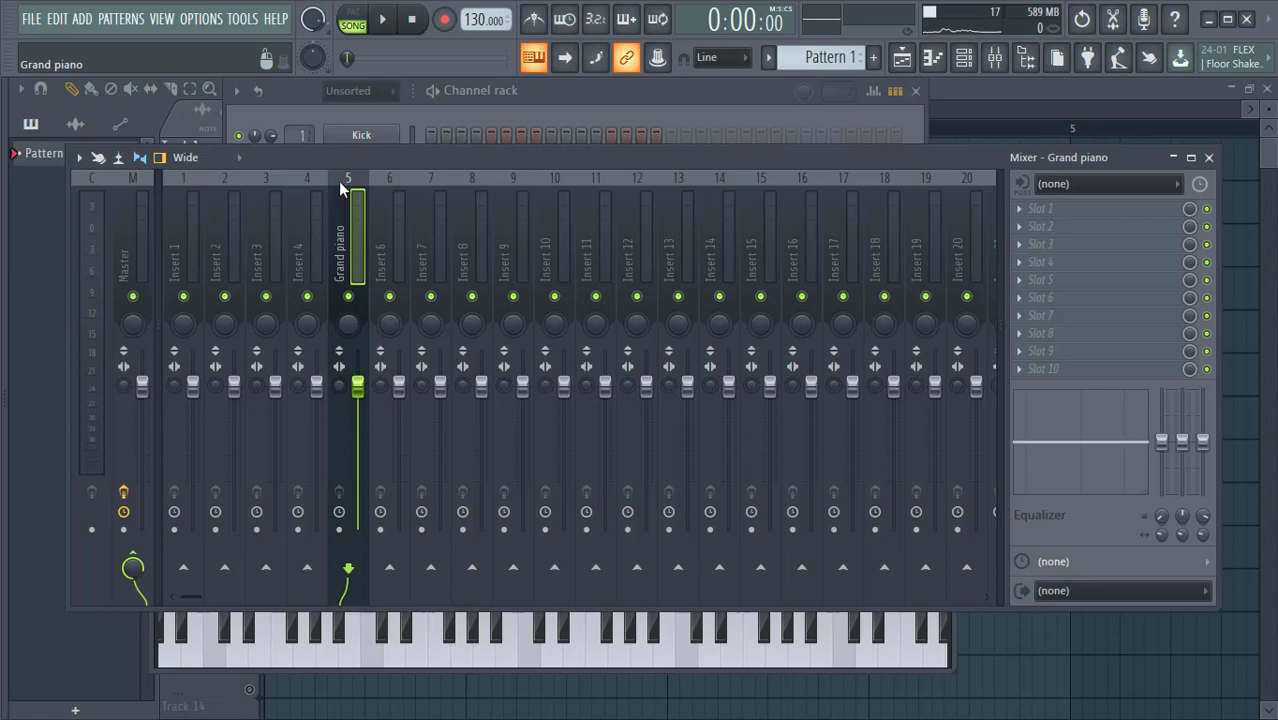
- Uncover the channel rack behind the mixer, inspect the Clap channel's mixer track assignment, and close the Clap window
{"action": "left_click_drag", "start_coordinate": [363, 160], "coordinate": [371, 257]}
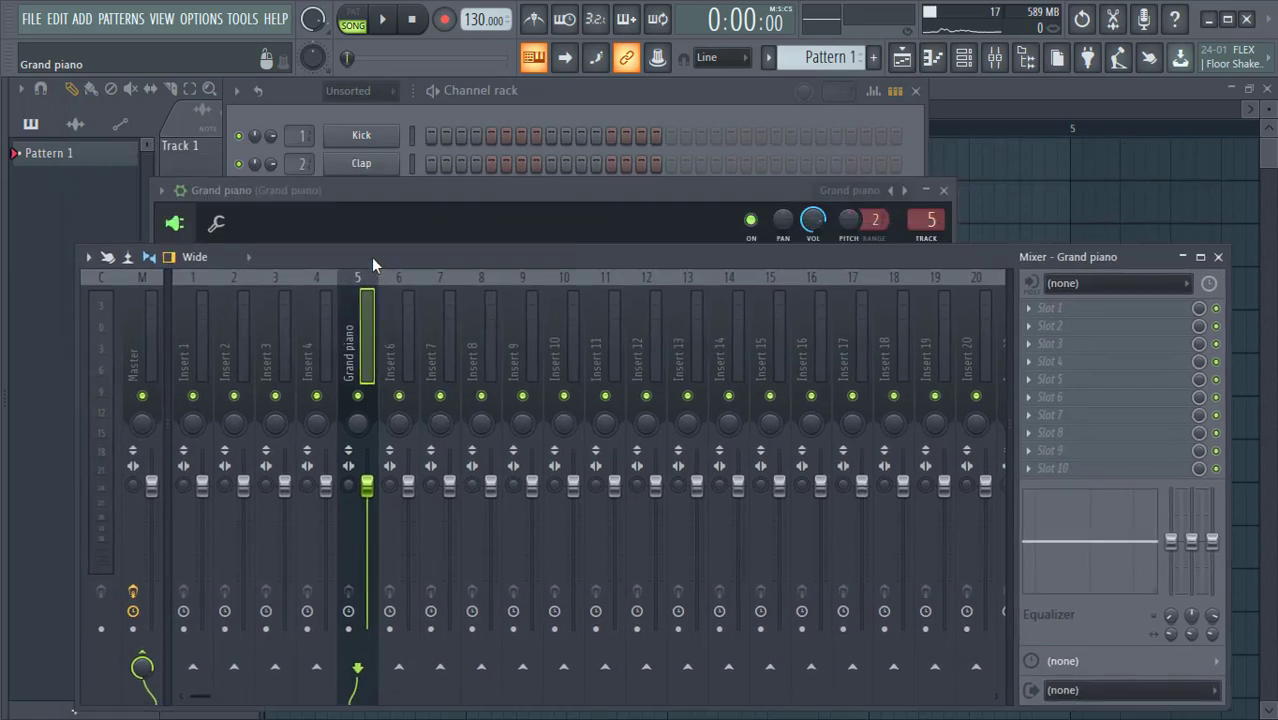
{"action": "left_click", "coordinate": [363, 168]}
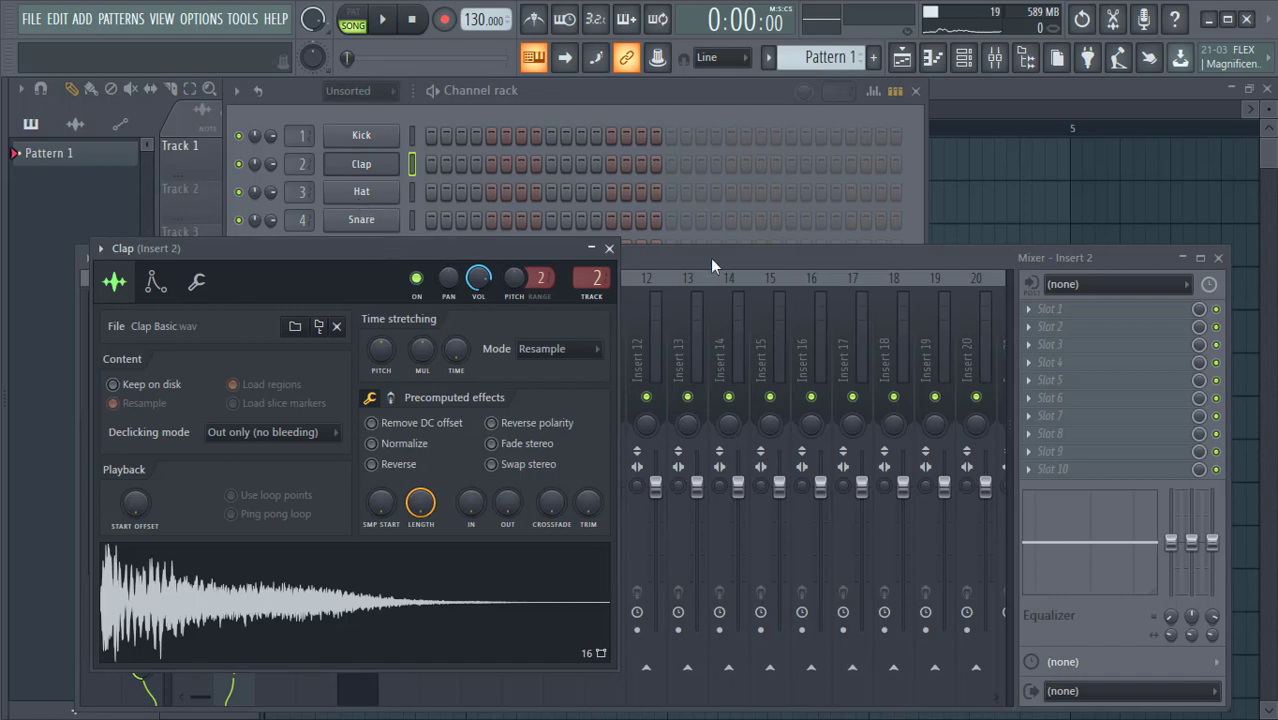
{"action": "left_click", "coordinate": [747, 254]}
{"action": "left_click_drag", "start_coordinate": [646, 257], "coordinate": [649, 378]}
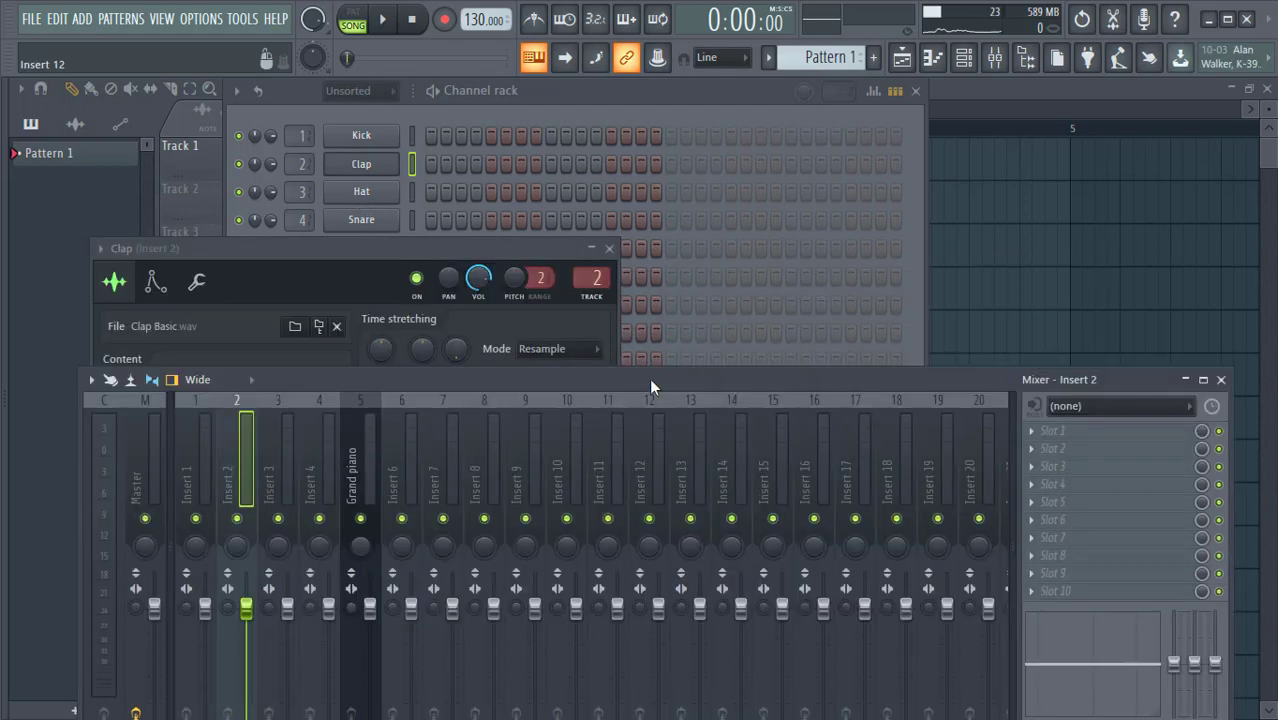
{"action": "left_click", "coordinate": [614, 251]}
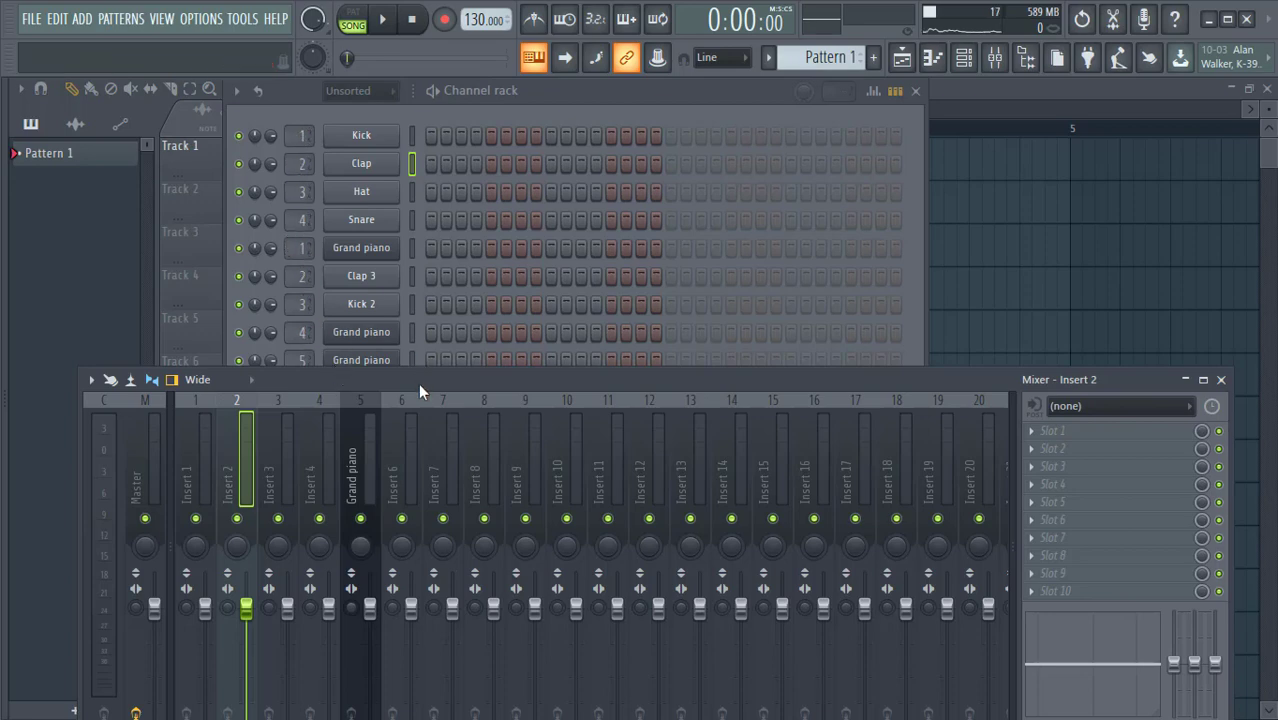
- Bring the mixer back up, select the Grand piano track, and close the mixer
{"action": "left_click_drag", "start_coordinate": [418, 383], "coordinate": [388, 163]}
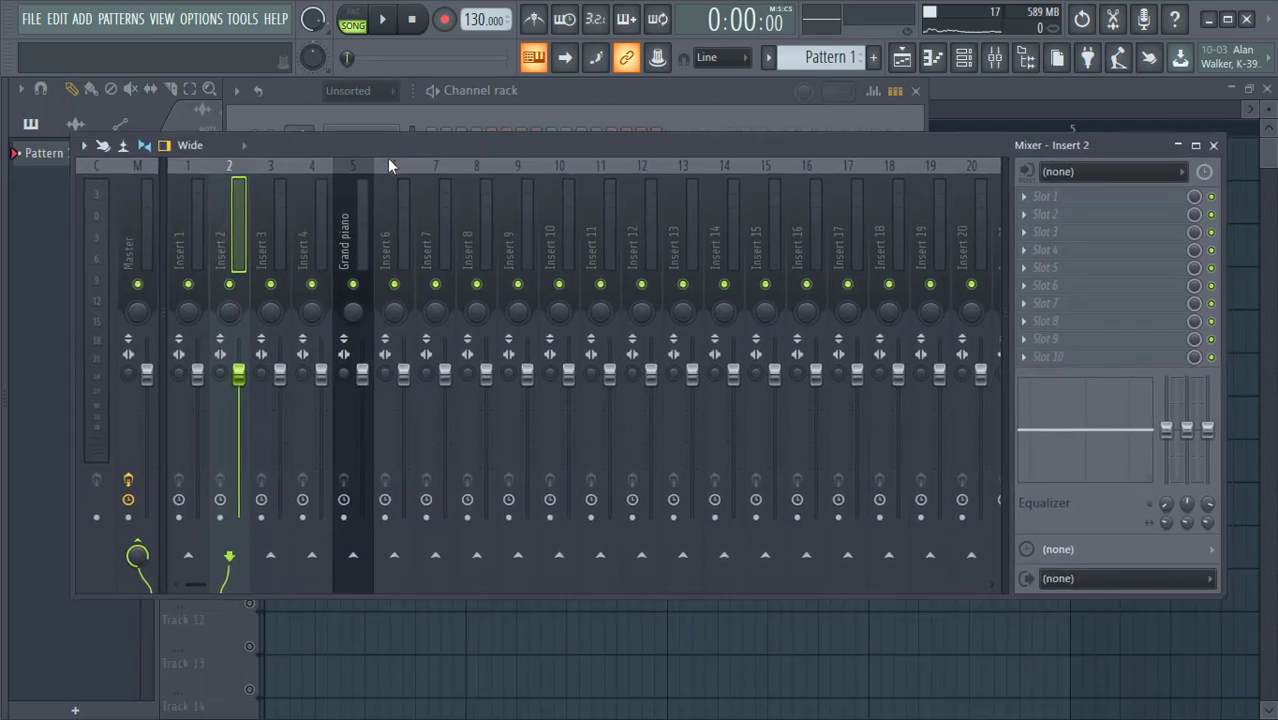
{"action": "left_click", "coordinate": [343, 236]}
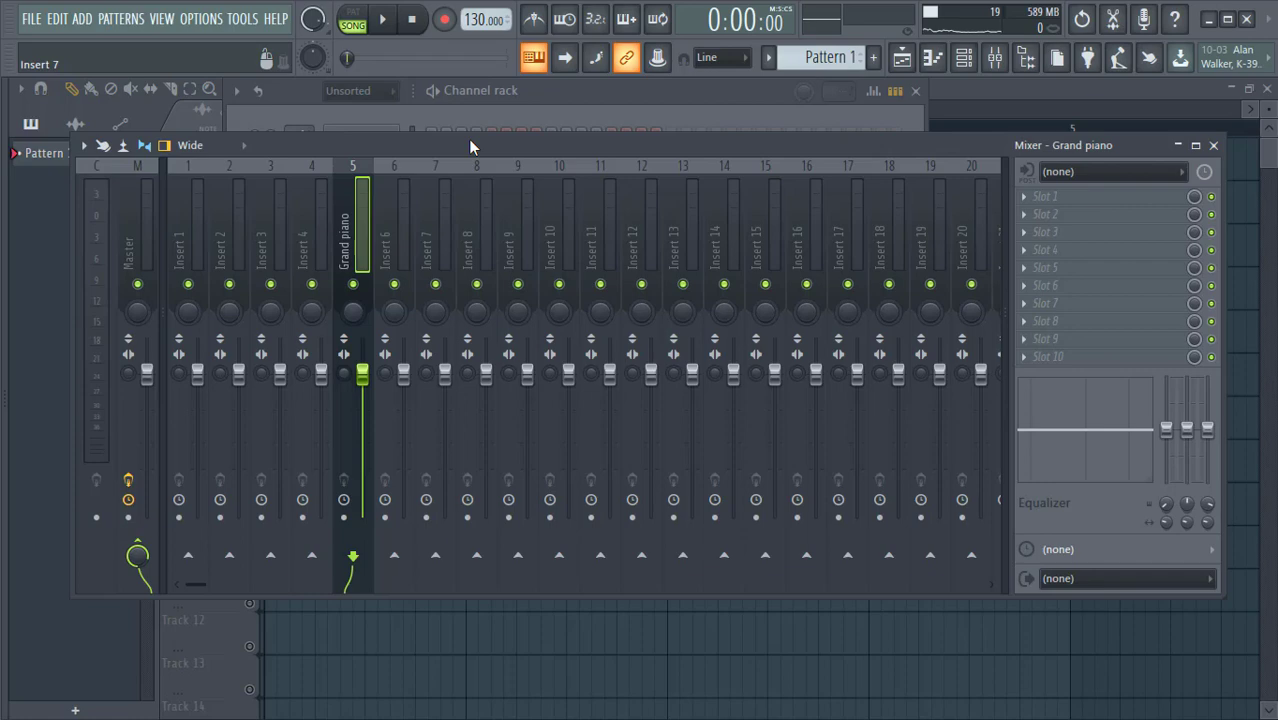
{"action": "left_click", "coordinate": [1214, 146]}
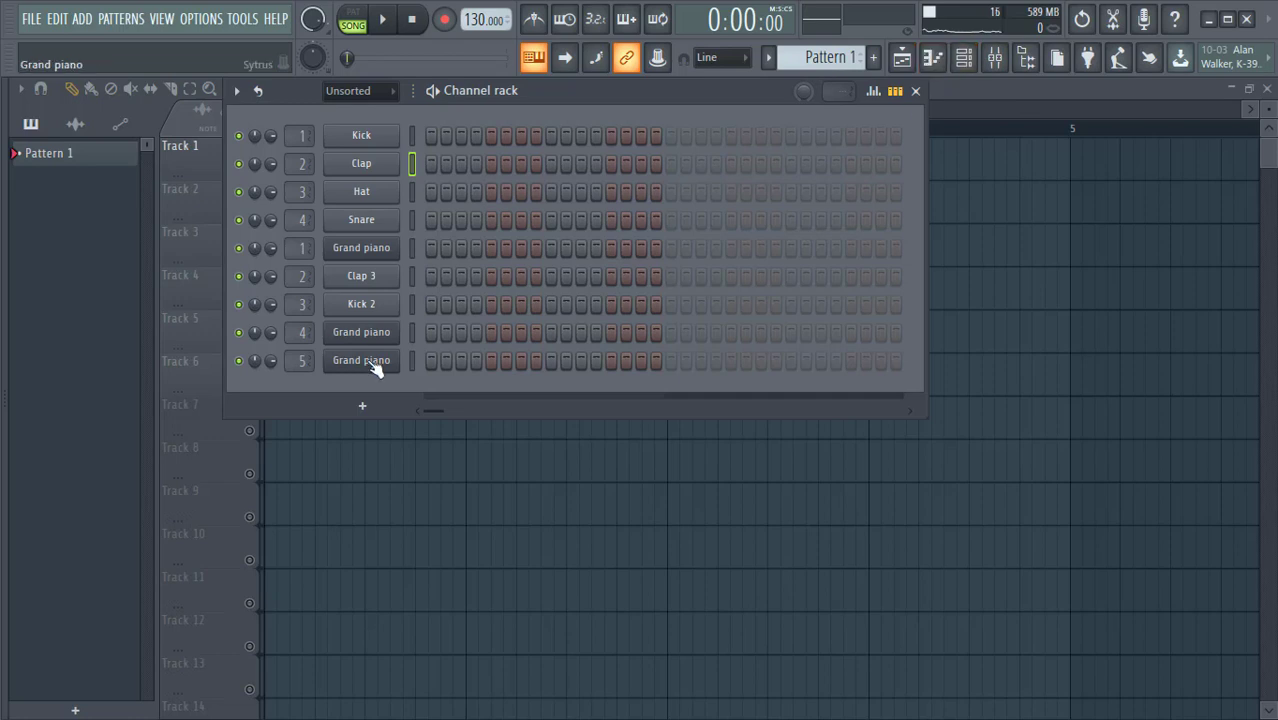
- Reopen the Sytrus window of the Grand piano channel on mixer track 5 and open its piano roll
{"action": "left_click", "coordinate": [375, 368]}
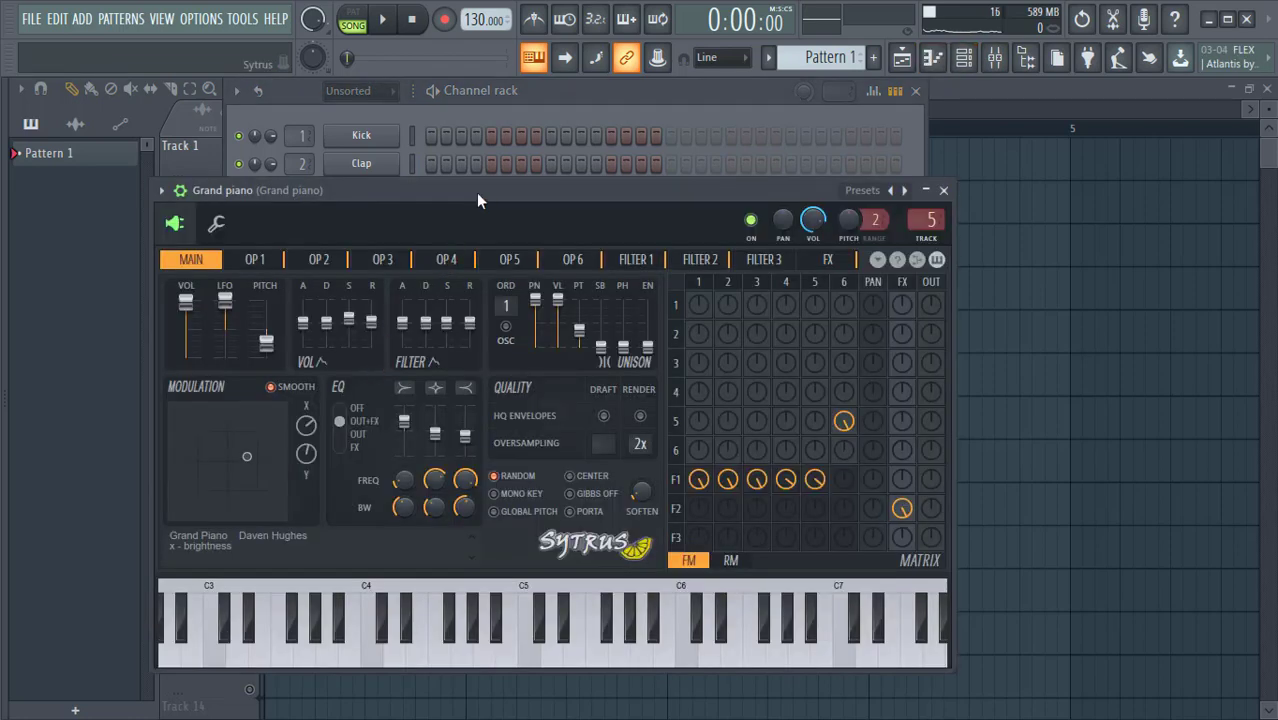
{"action": "left_click_drag", "start_coordinate": [478, 189], "coordinate": [489, 128]}
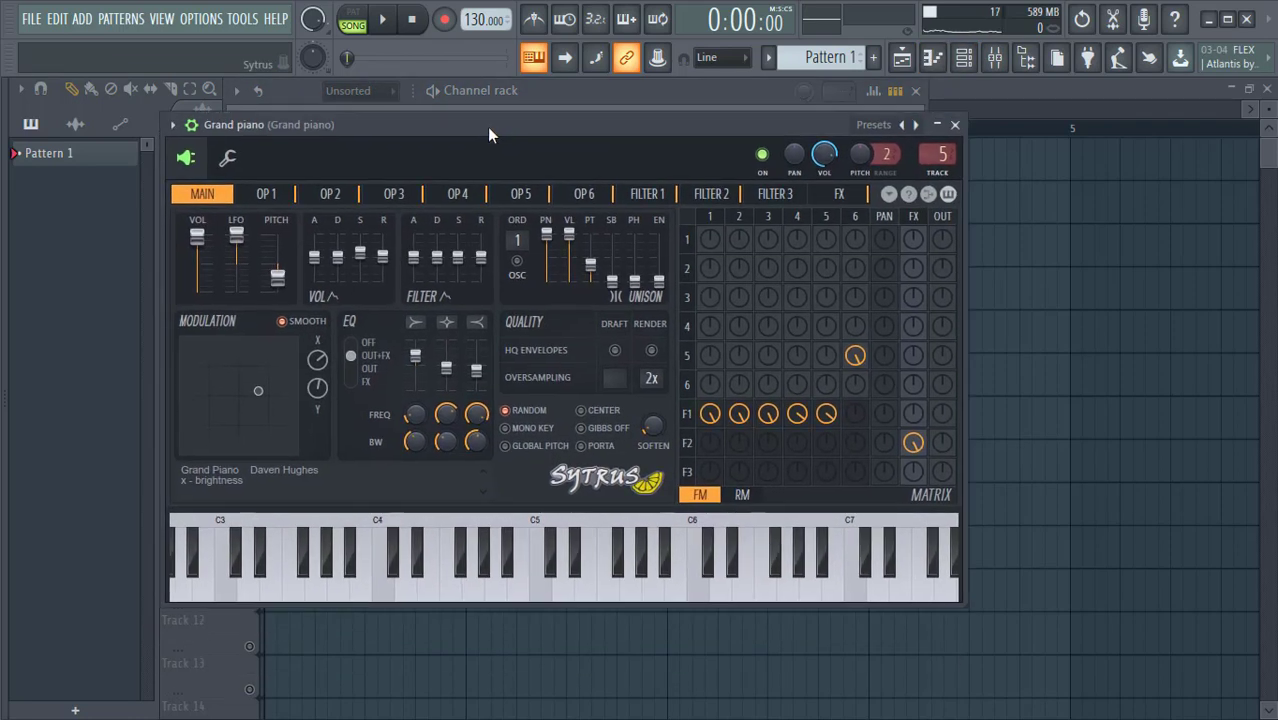
{"action": "left_click", "coordinate": [173, 125]}
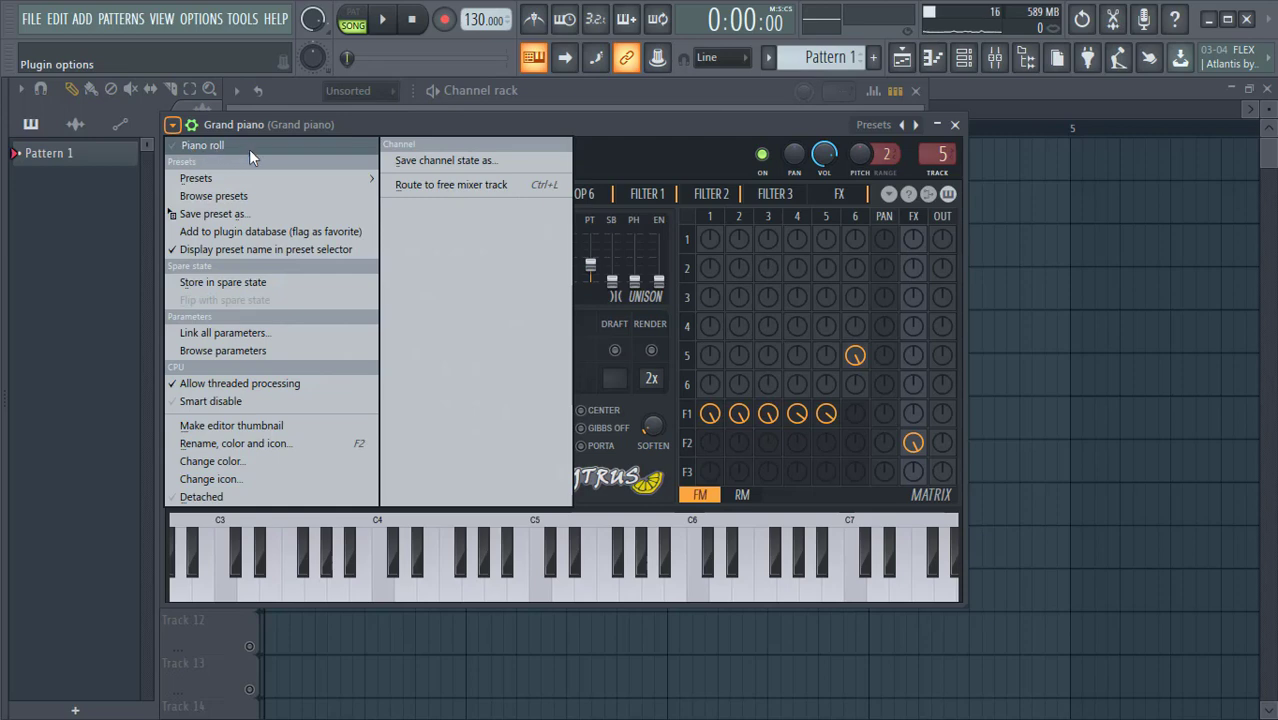
{"action": "left_click", "coordinate": [249, 149]}
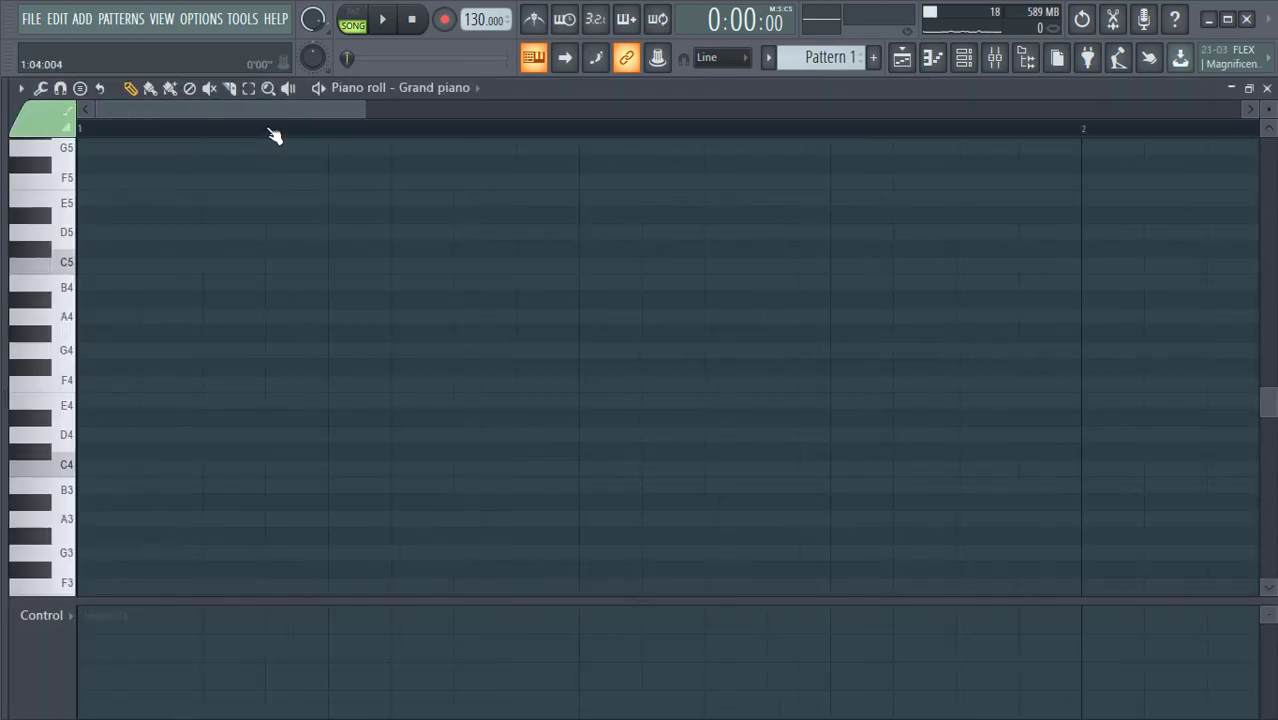
- Audition E4 and A4, and draw a short melody of E4, A4 and F#4 notes from bar 1 into bar 2
{"action": "scroll", "coordinate": [270, 131], "scroll_direction": "down", "scroll_amount": 4}
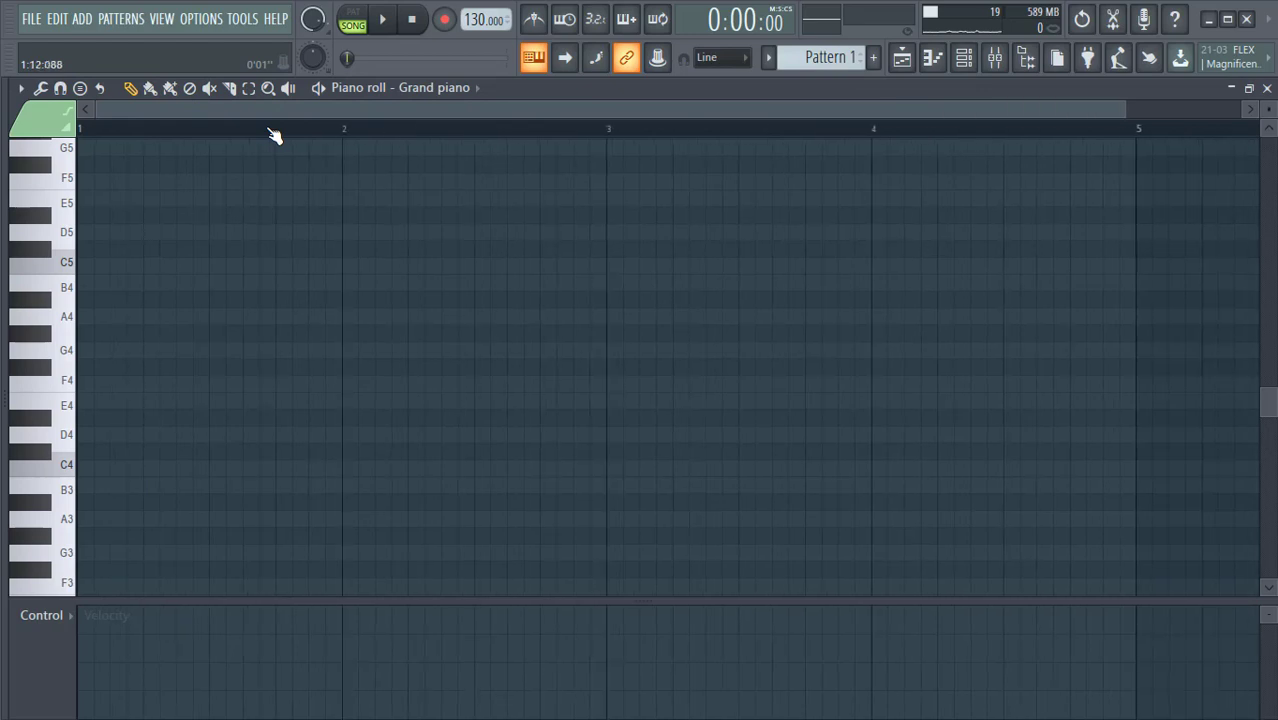
{"action": "left_click", "coordinate": [64, 410]}
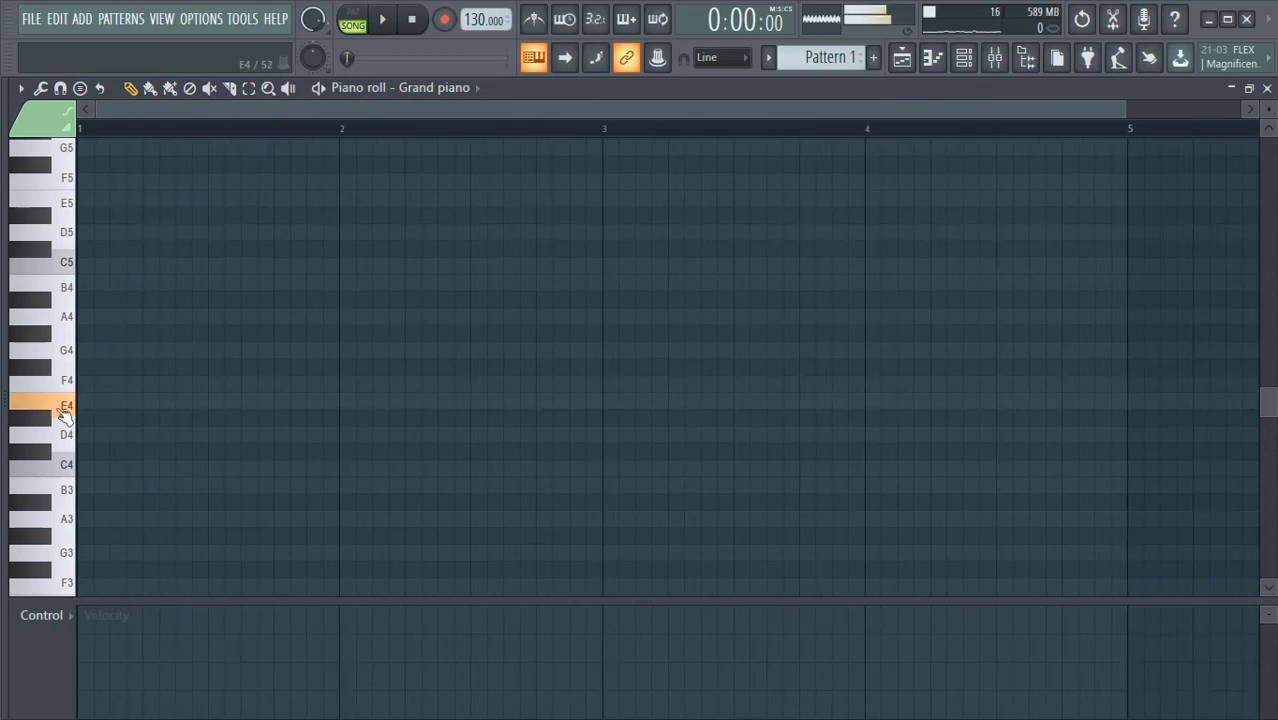
{"action": "left_click", "coordinate": [67, 319]}
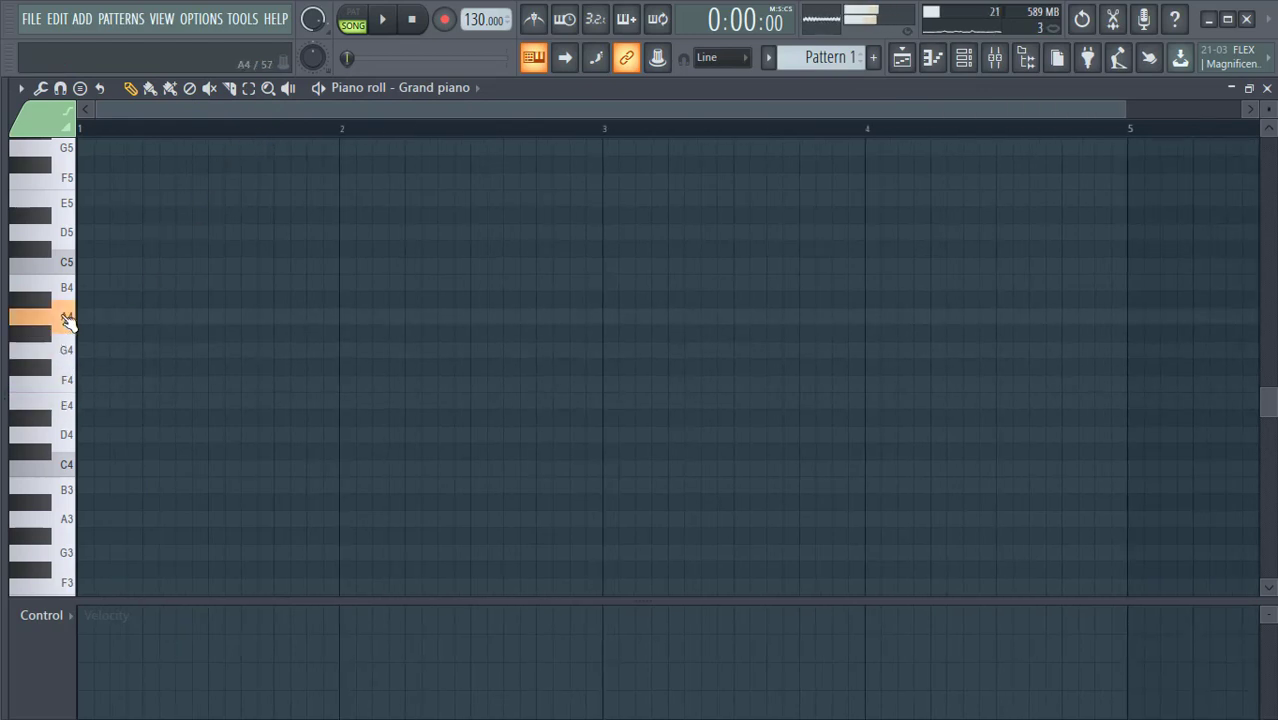
{"action": "left_click", "coordinate": [86, 402]}
{"action": "left_click", "coordinate": [102, 402]}
{"action": "left_click", "coordinate": [134, 402]}
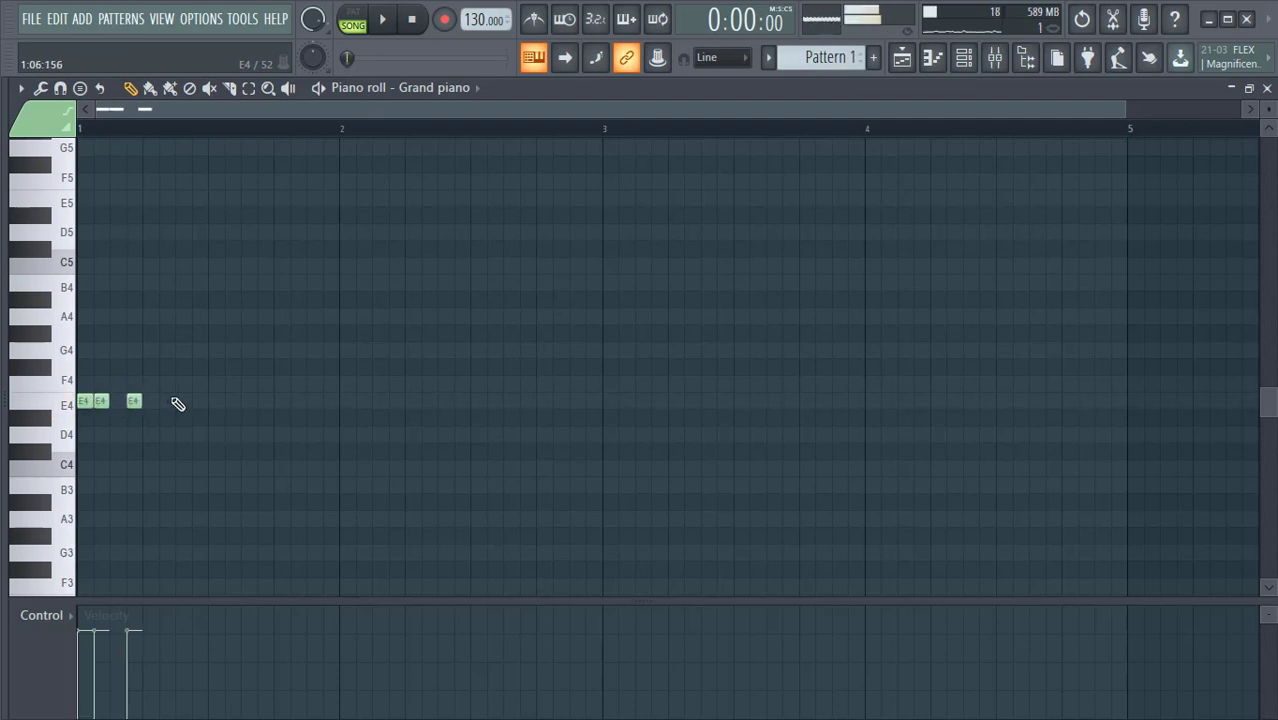
{"action": "left_click", "coordinate": [182, 402]}
{"action": "left_click", "coordinate": [215, 318]}
{"action": "left_click", "coordinate": [265, 367]}
{"action": "left_click", "coordinate": [314, 401]}
{"action": "left_click", "coordinate": [363, 401]}
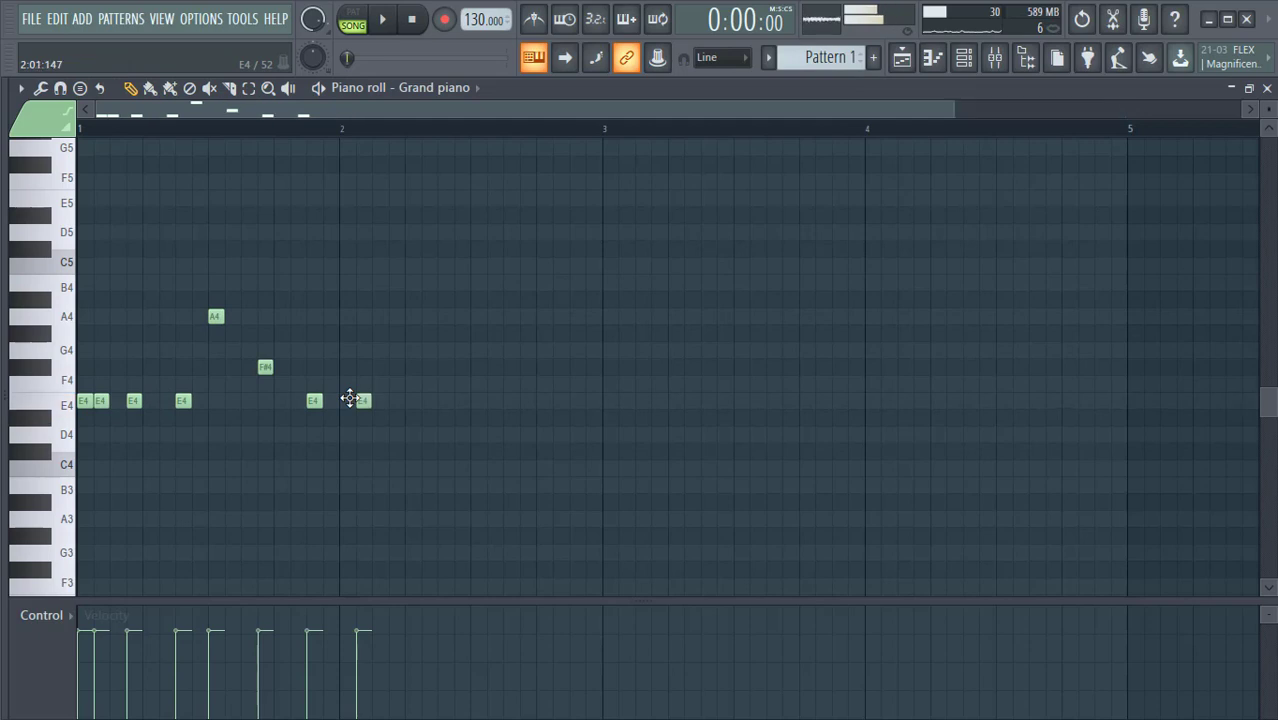
- Select all the notes in the piano roll and delete them
{"action": "left_click", "coordinate": [249, 88]}
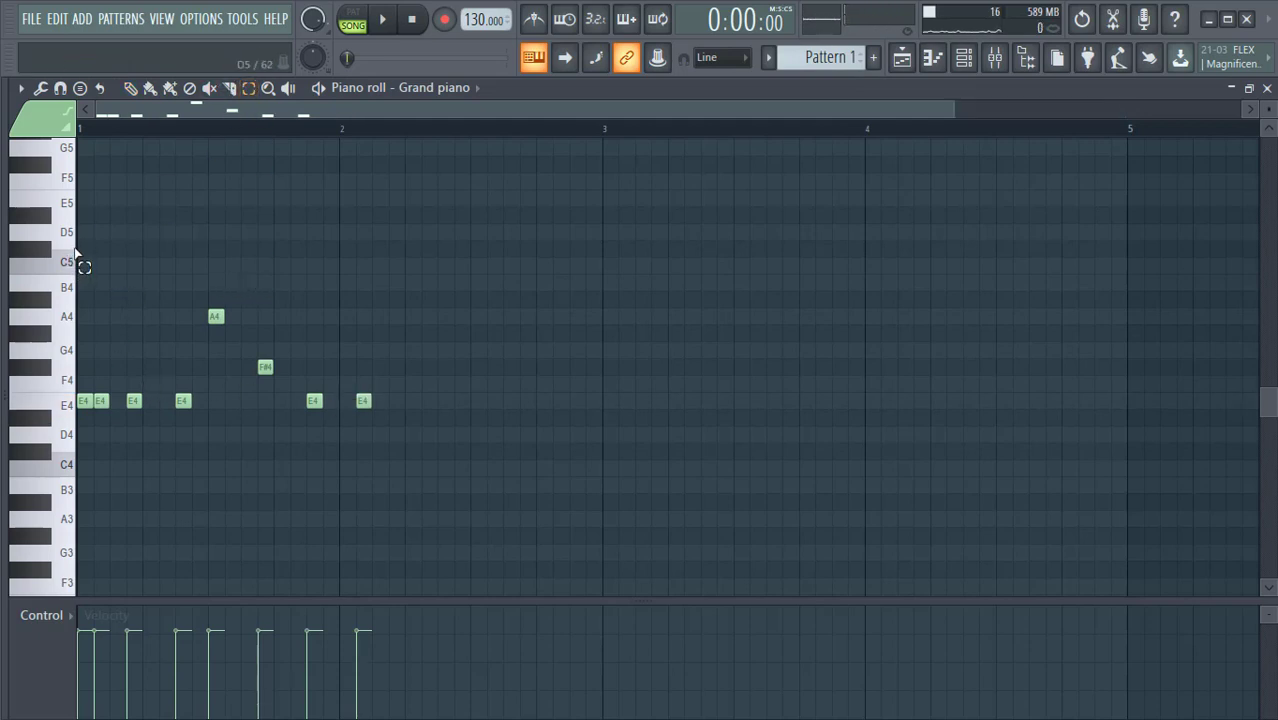
{"action": "left_click_drag", "start_coordinate": [82, 256], "coordinate": [452, 479]}
{"action": "key", "text": "Delete"}
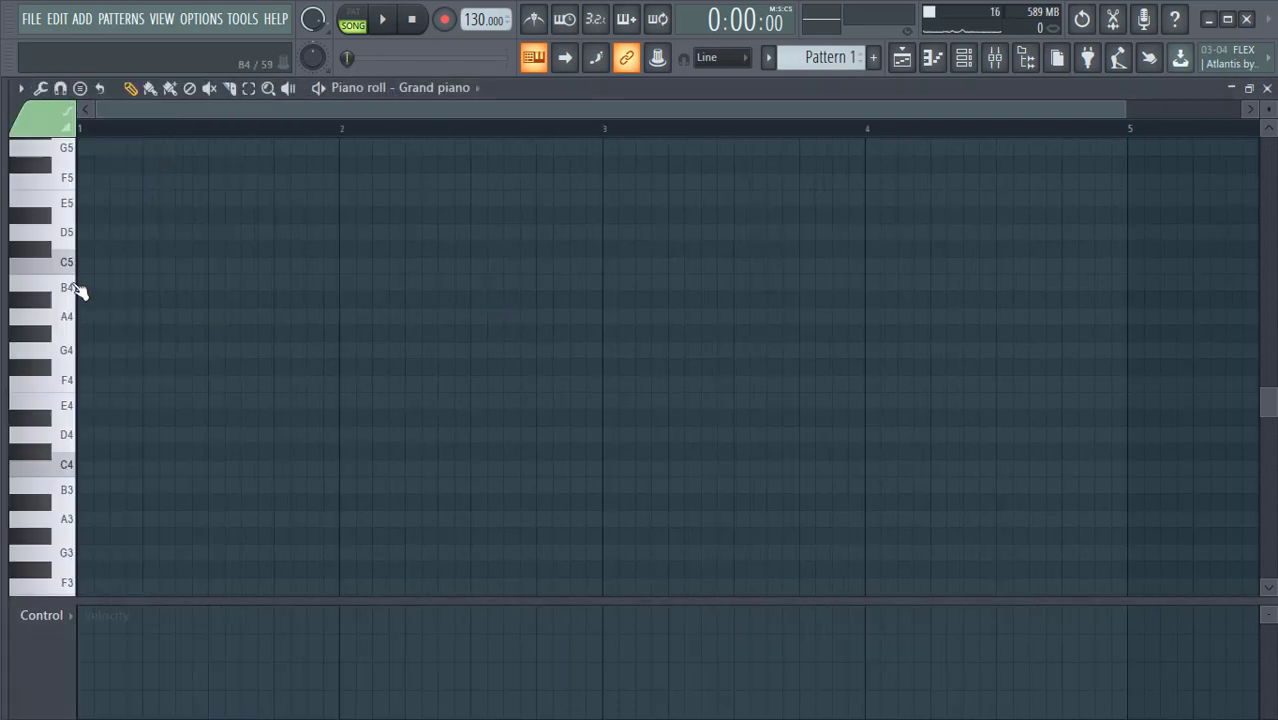
- Place an F5 note at the start of bar 1 in the Grand piano's piano roll
{"action": "scroll", "coordinate": [125, 291], "scroll_direction": "up", "scroll_amount": 2}
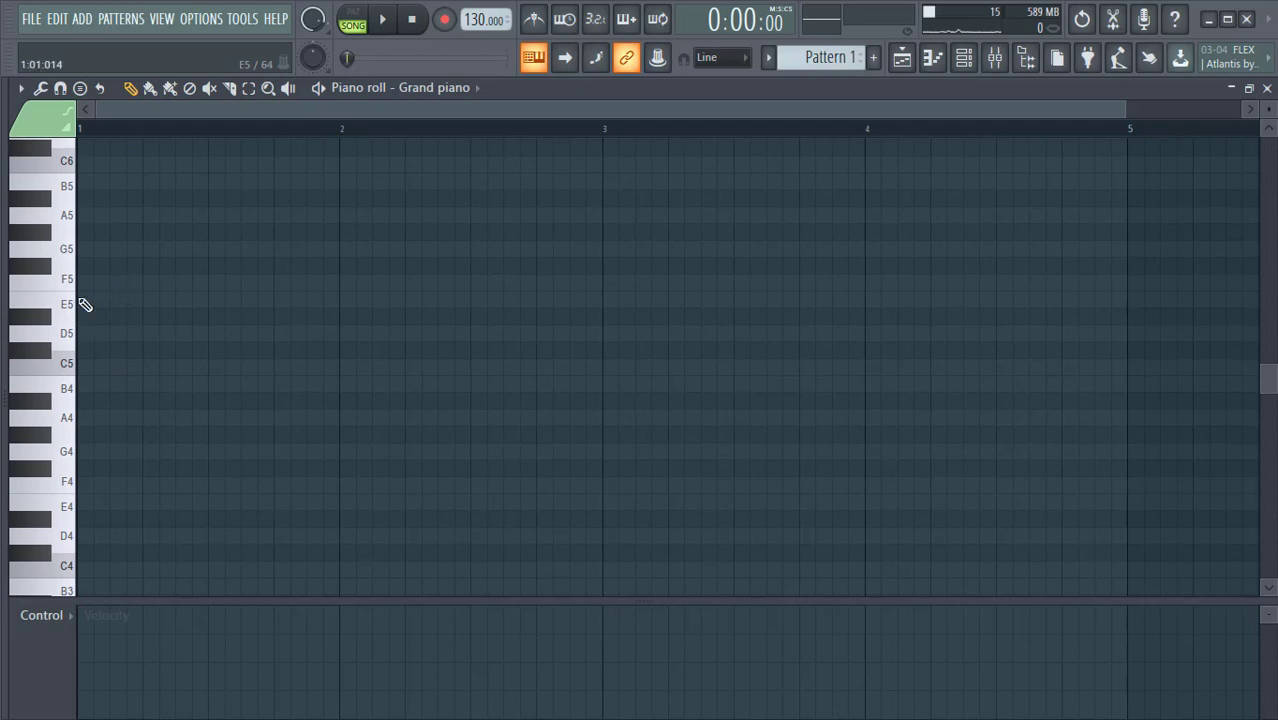
{"action": "left_click_drag", "start_coordinate": [85, 304], "coordinate": [86, 290]}
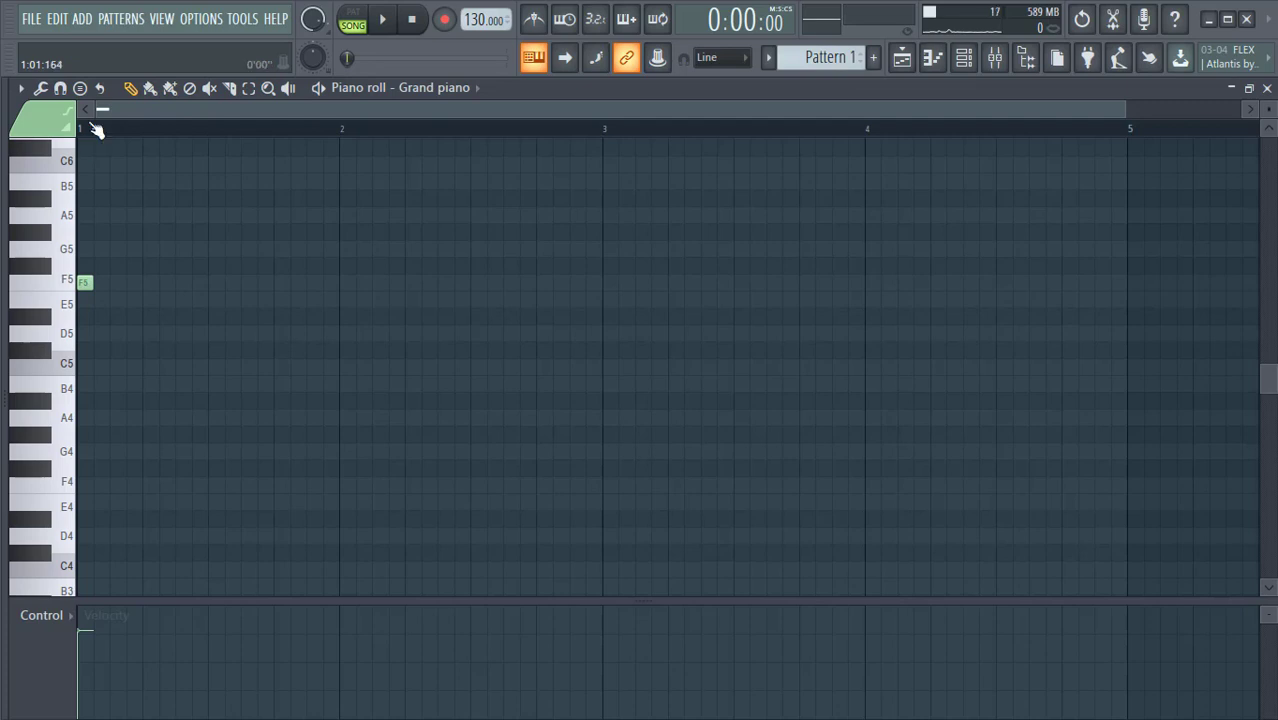
{"action": "scroll", "coordinate": [96, 130], "scroll_direction": "up", "scroll_amount": 2}
{"action": "left_click_drag", "start_coordinate": [136, 110], "coordinate": [104, 111]}
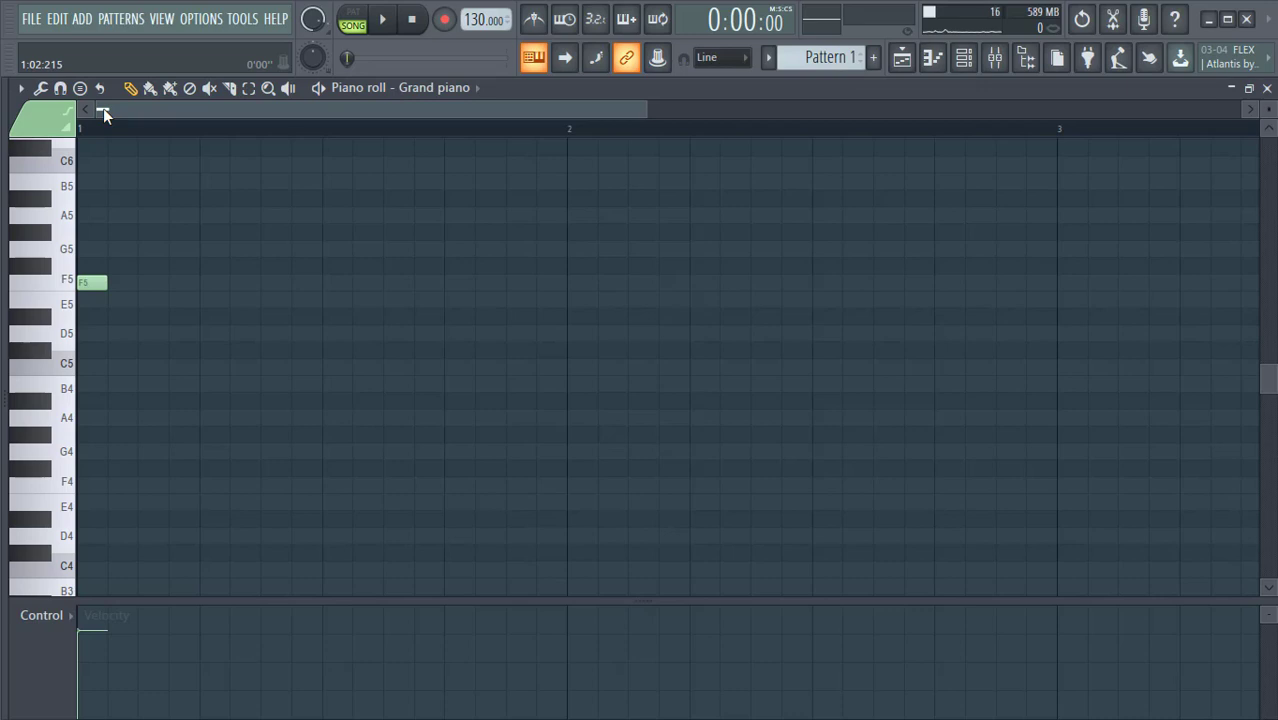
- Audition G5 and add a G5 note at the start of bar 1, above the F5 note
{"action": "left_click", "coordinate": [86, 267]}
{"action": "right_click", "coordinate": [86, 268]}
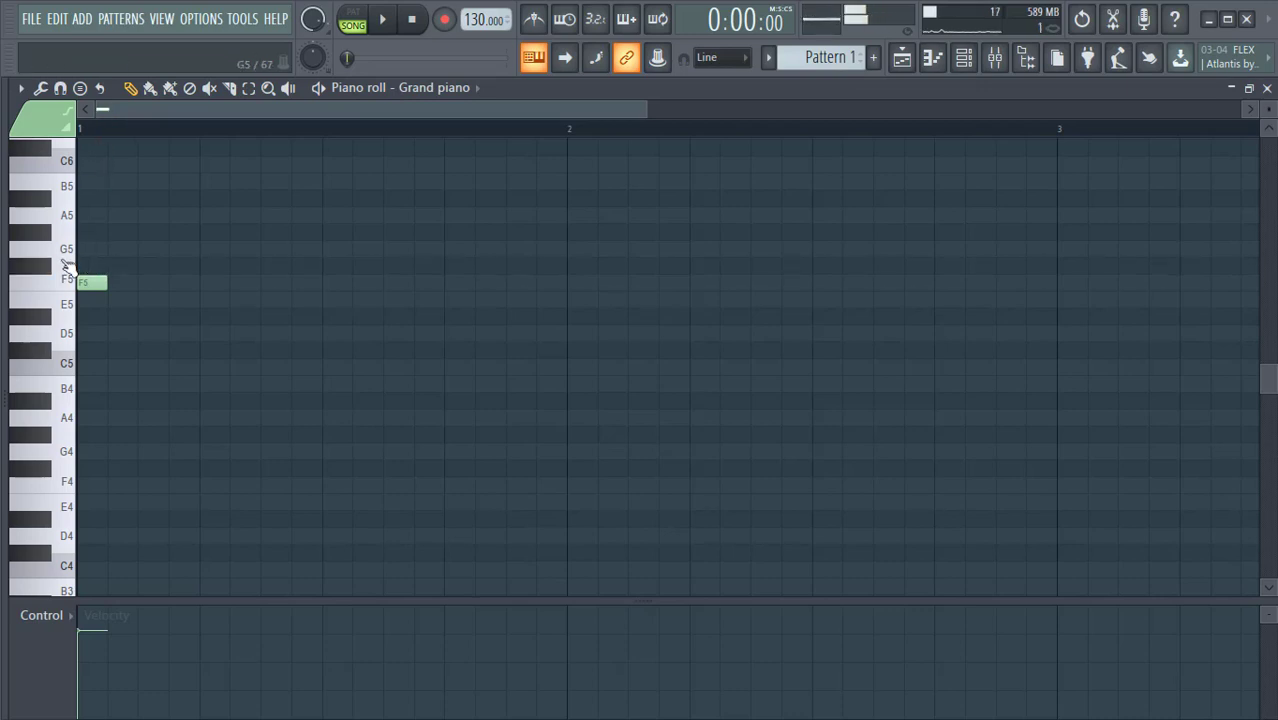
{"action": "left_click", "coordinate": [62, 264]}
{"action": "left_click", "coordinate": [62, 252]}
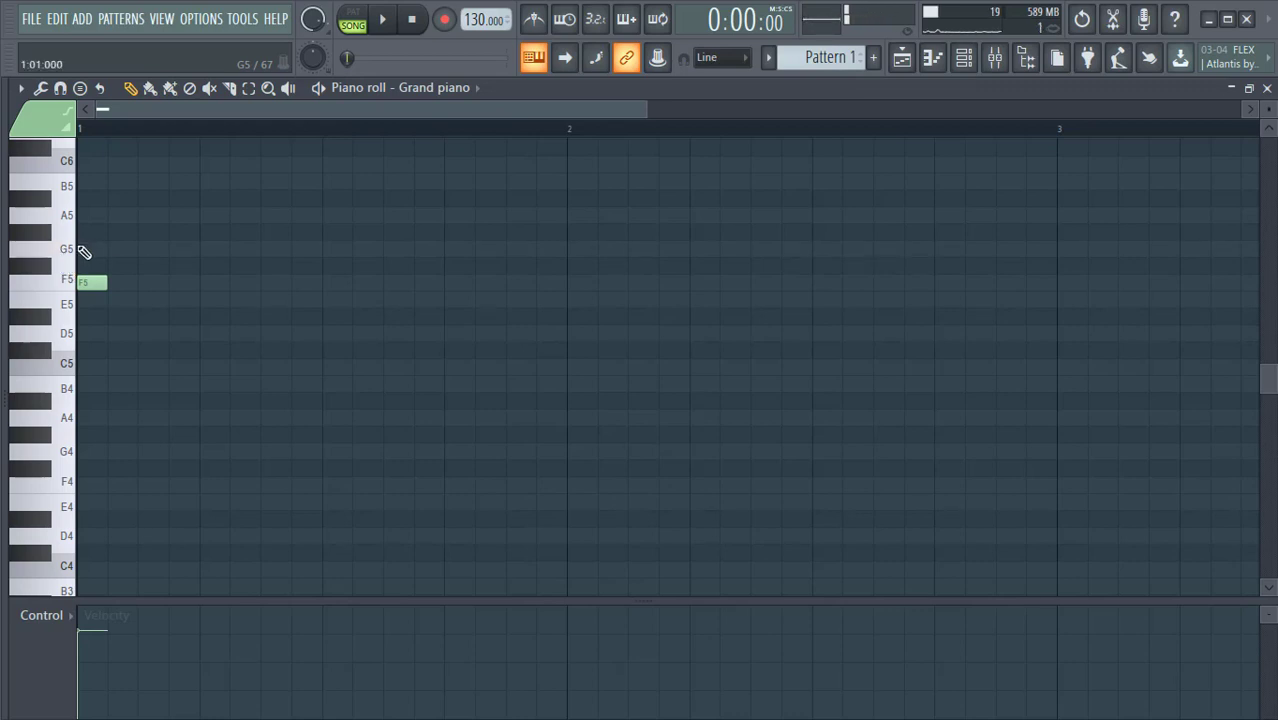
{"action": "left_click", "coordinate": [85, 250]}
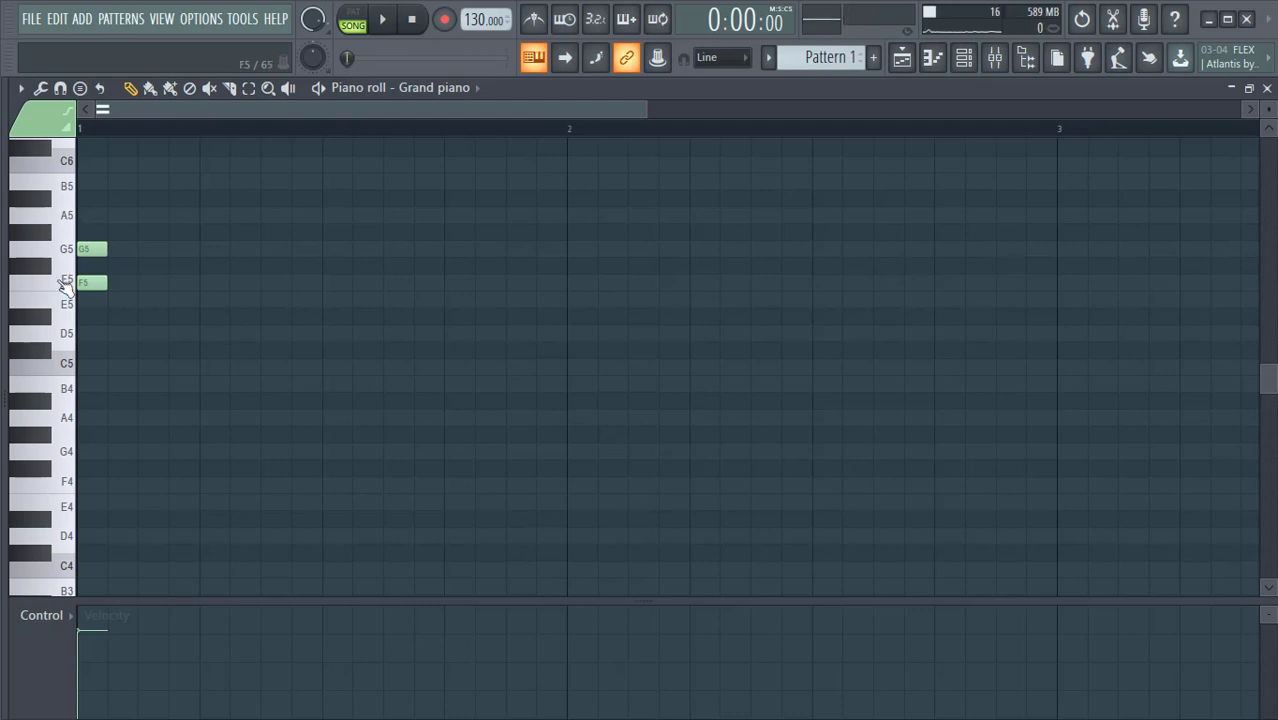
- Audition F5 and A5, and add an A5 note at the start of bar 1, above the other two notes
{"action": "left_click", "coordinate": [64, 285]}
{"action": "left_click", "coordinate": [64, 220]}
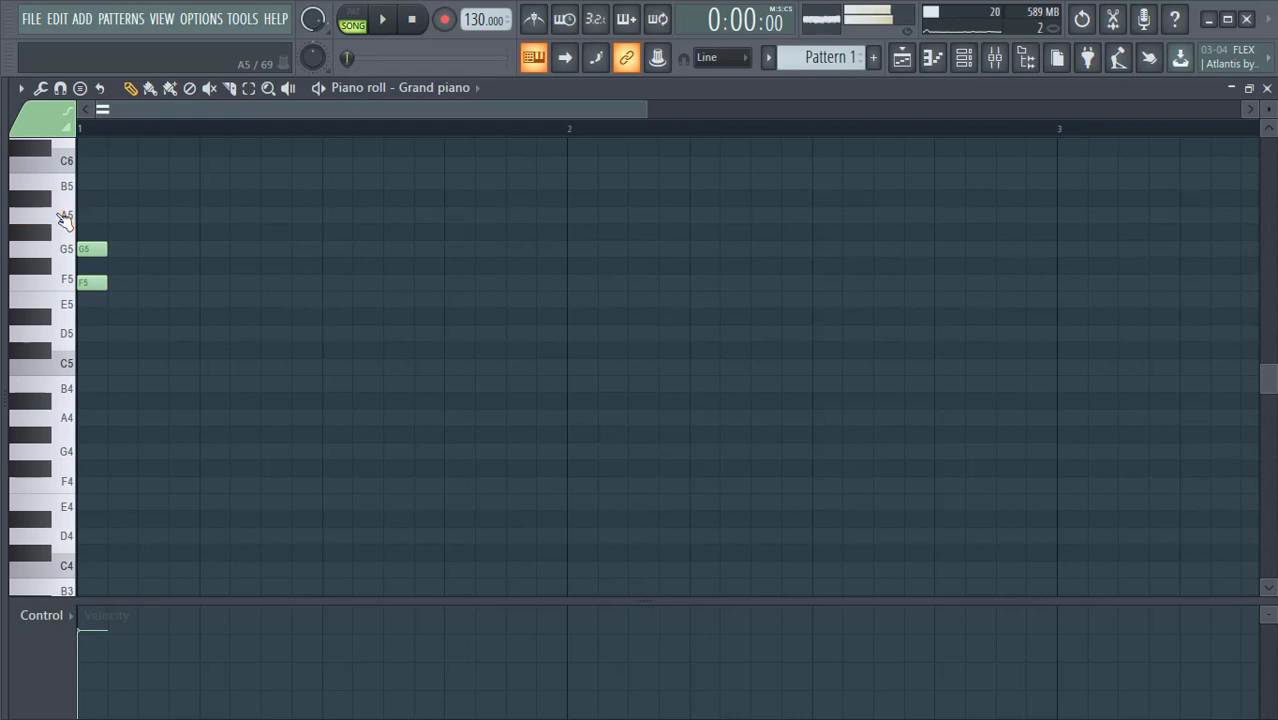
{"action": "left_click", "coordinate": [64, 220]}
{"action": "left_click", "coordinate": [64, 220]}
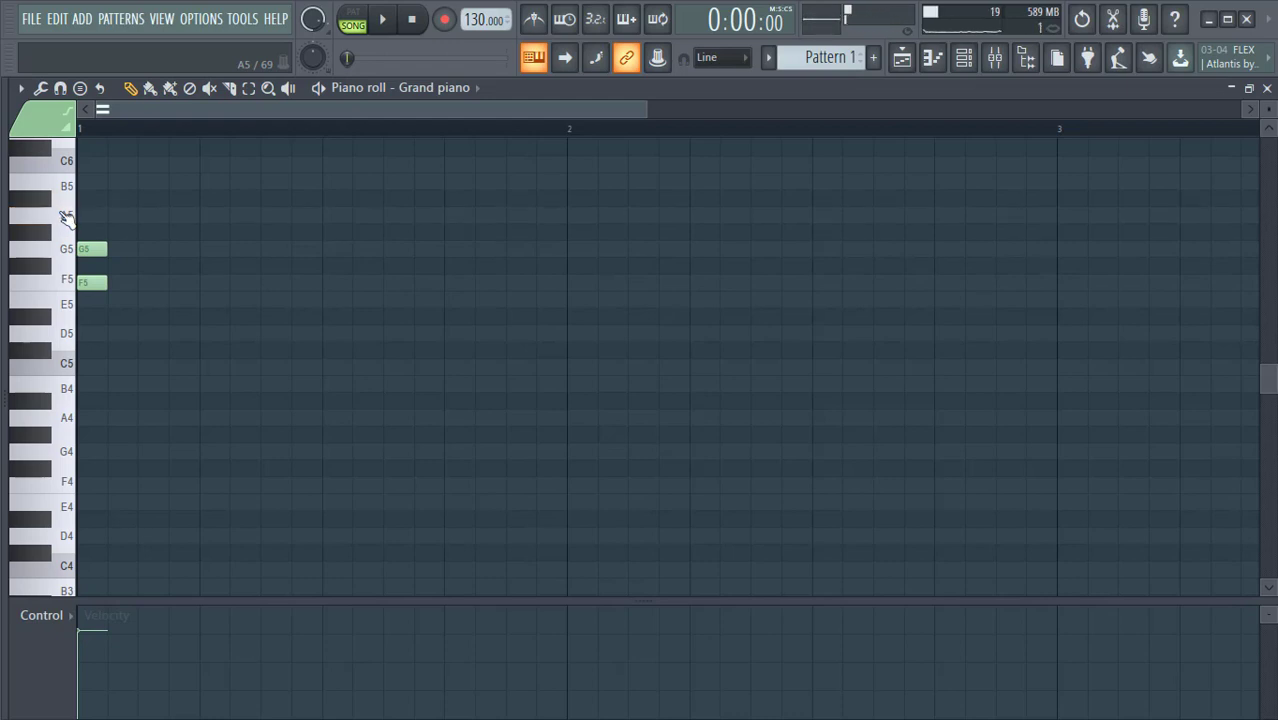
{"action": "left_click", "coordinate": [86, 217]}
- Spread the stacked notes into a rising sequence by moving G5 to step 3 and A5 to step 5 of bar 1
{"action": "scroll", "coordinate": [143, 280], "scroll_direction": "up", "scroll_amount": 4}
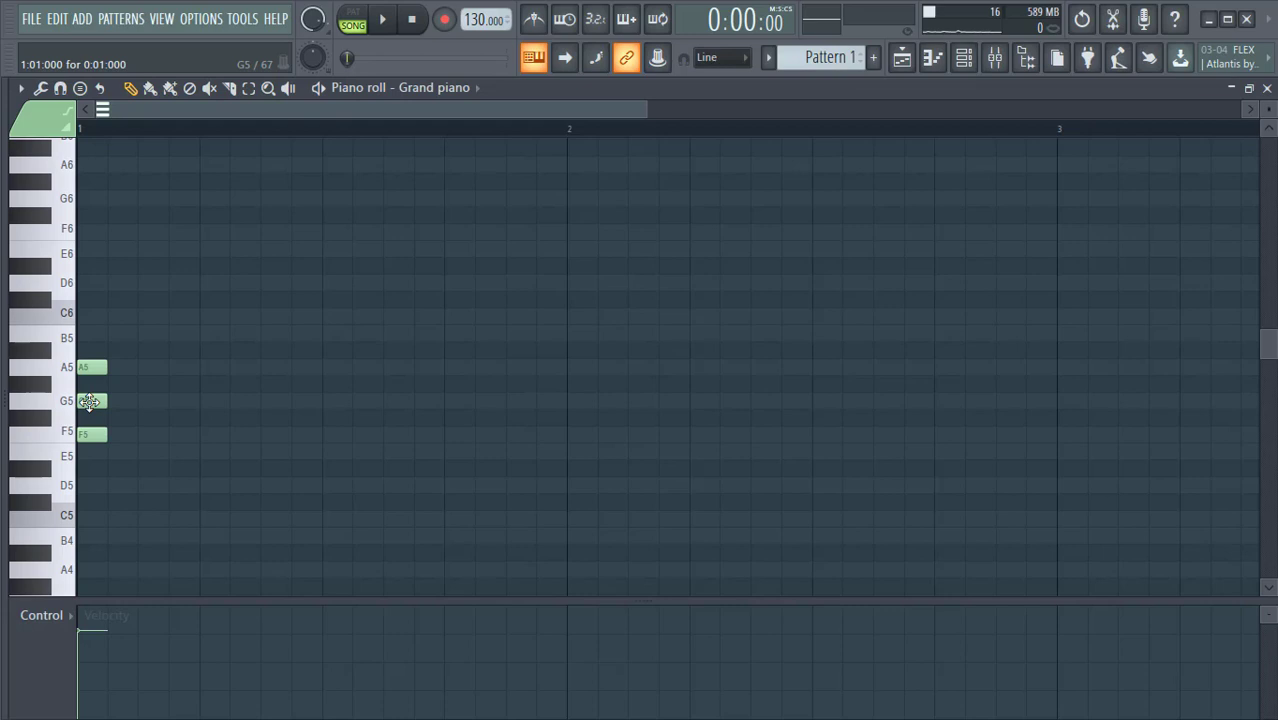
{"action": "left_click_drag", "start_coordinate": [89, 401], "coordinate": [150, 401]}
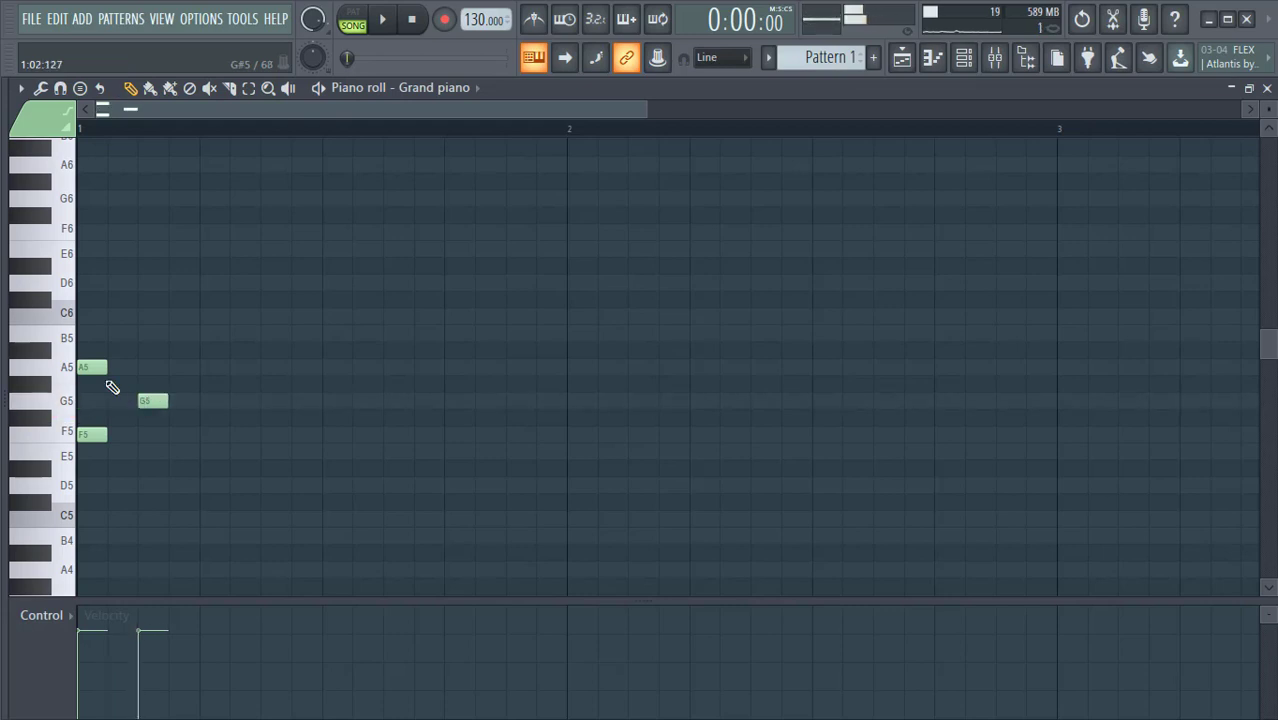
{"action": "left_click_drag", "start_coordinate": [90, 367], "coordinate": [219, 368]}
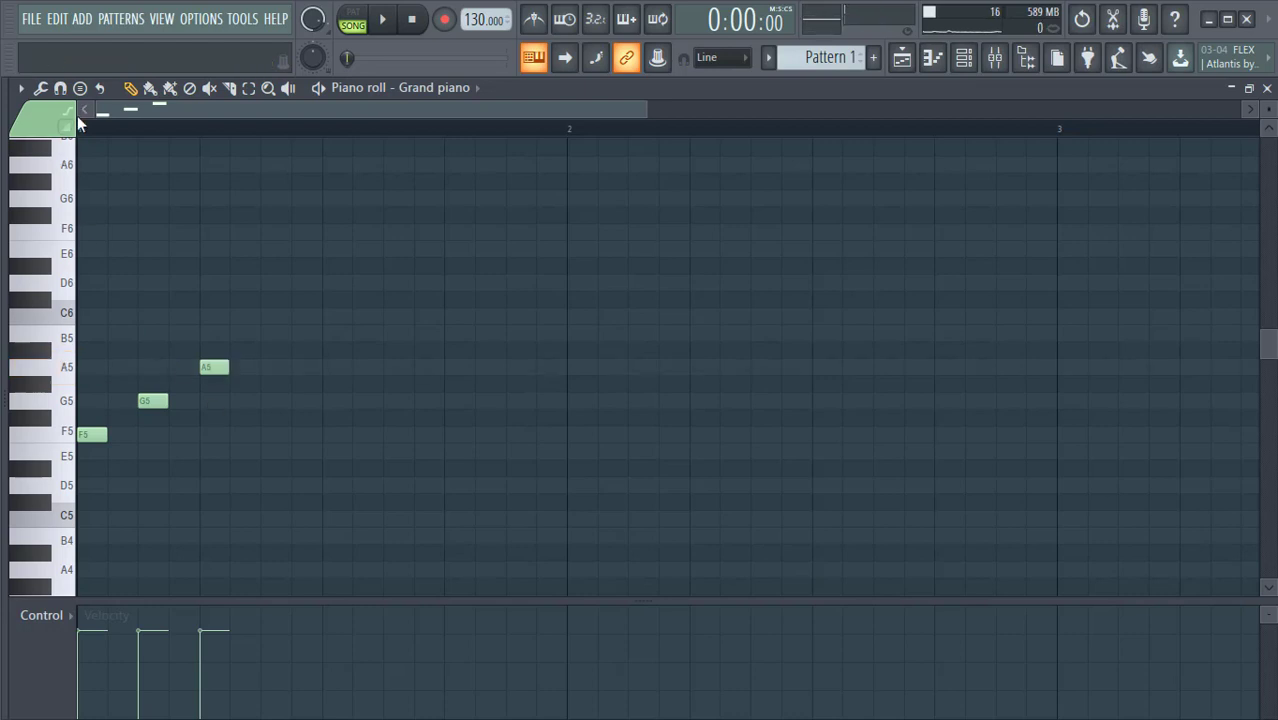
- Switch playback to pattern mode and play the three-note sequence briefly
{"action": "left_click", "coordinate": [355, 20]}
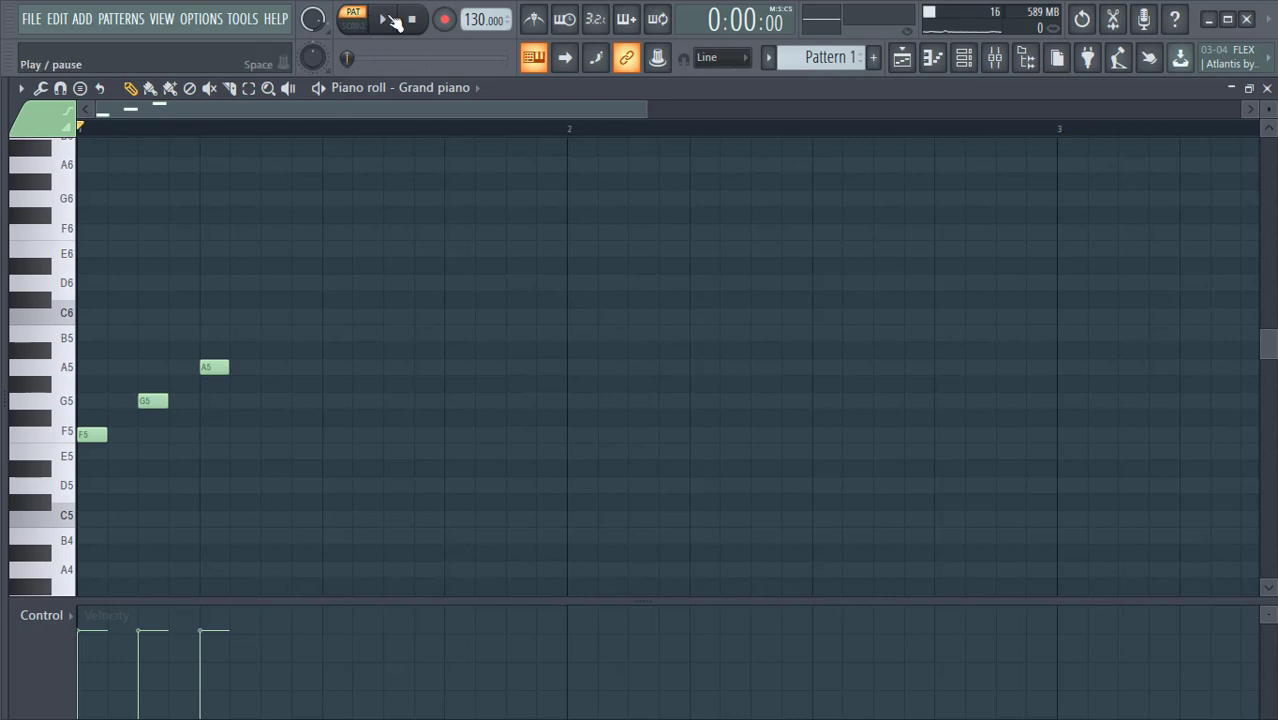
{"action": "left_click", "coordinate": [395, 22]}
{"action": "left_click", "coordinate": [395, 22]}
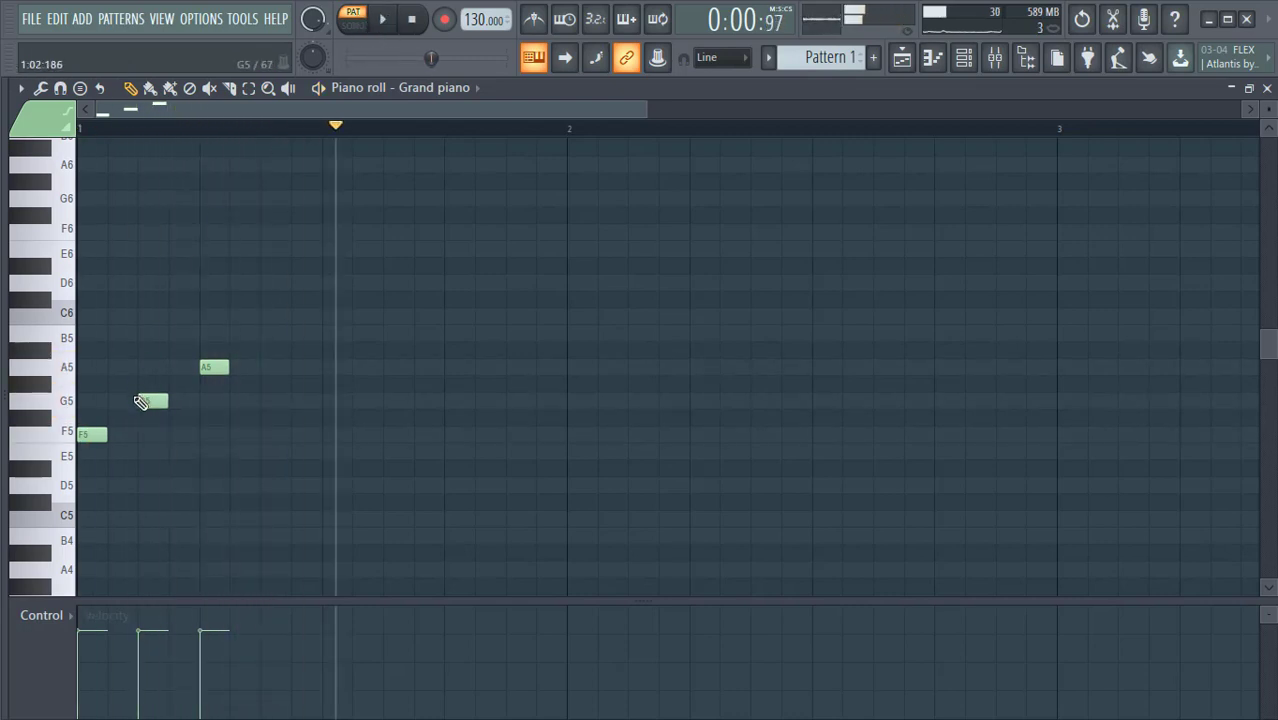
- Move the G5 note to step 4 and the A5 note to step 7 of bar 1, and play the pattern
{"action": "left_click_drag", "start_coordinate": [143, 401], "coordinate": [269, 364]}
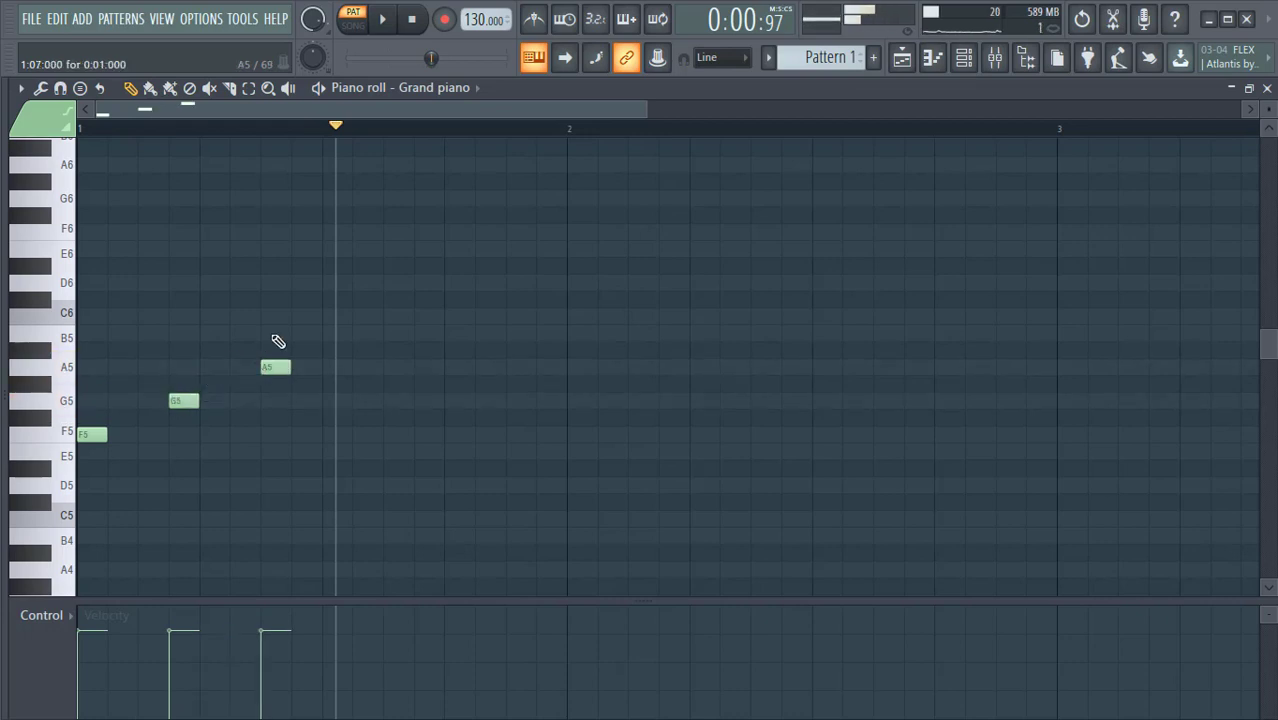
{"action": "left_click", "coordinate": [382, 22]}
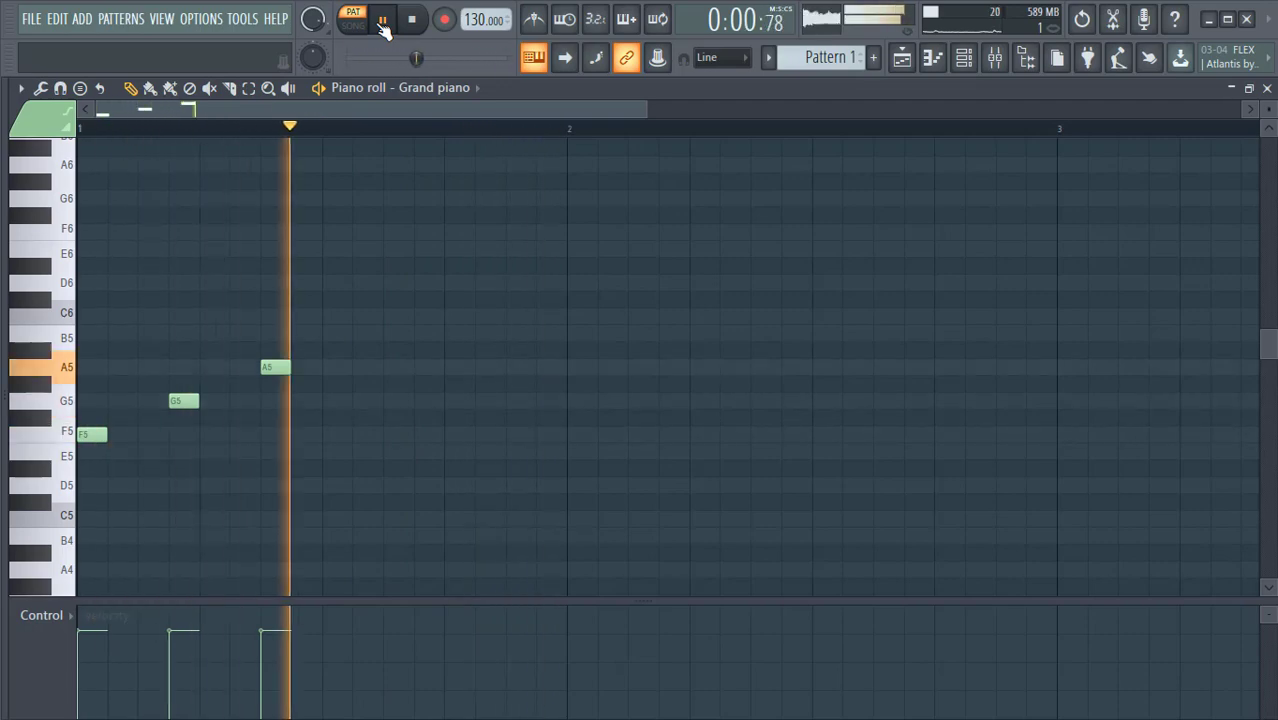
{"action": "left_click", "coordinate": [382, 21]}
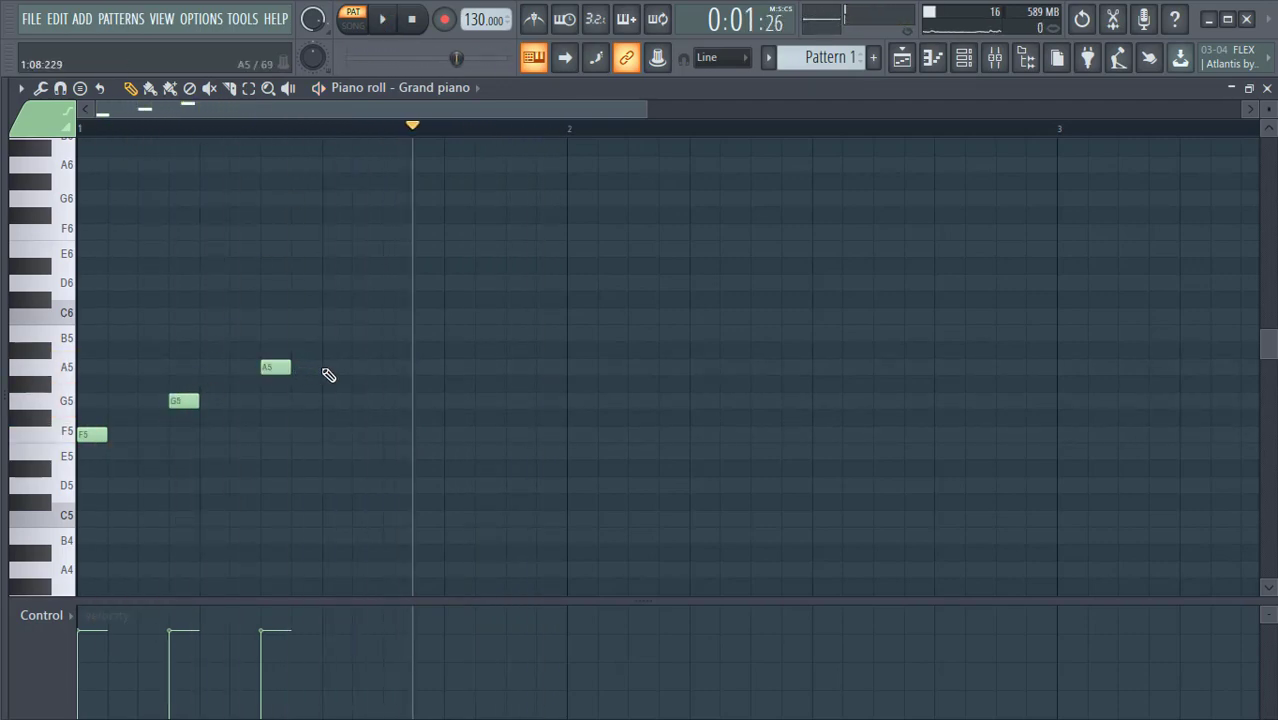
- Add two more A5 notes at steps 10 and 13 of bar 1 and play the pattern
{"action": "left_click", "coordinate": [359, 371]}
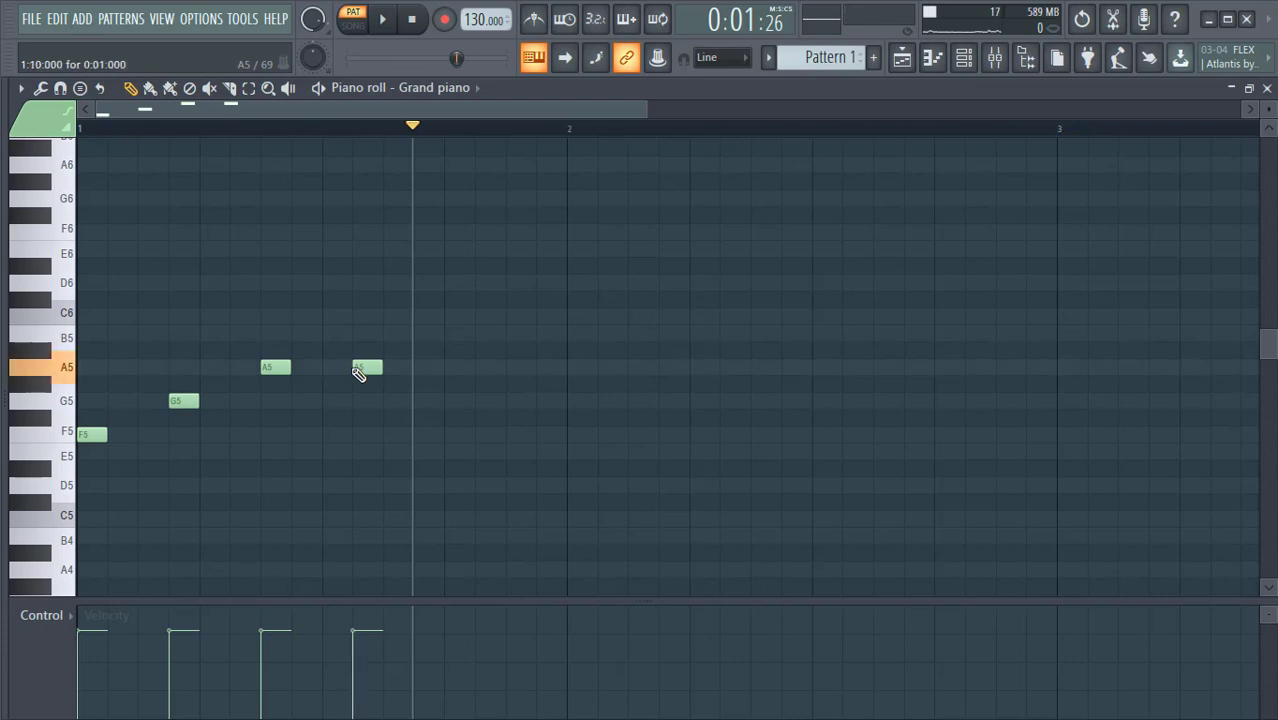
{"action": "left_click", "coordinate": [445, 366]}
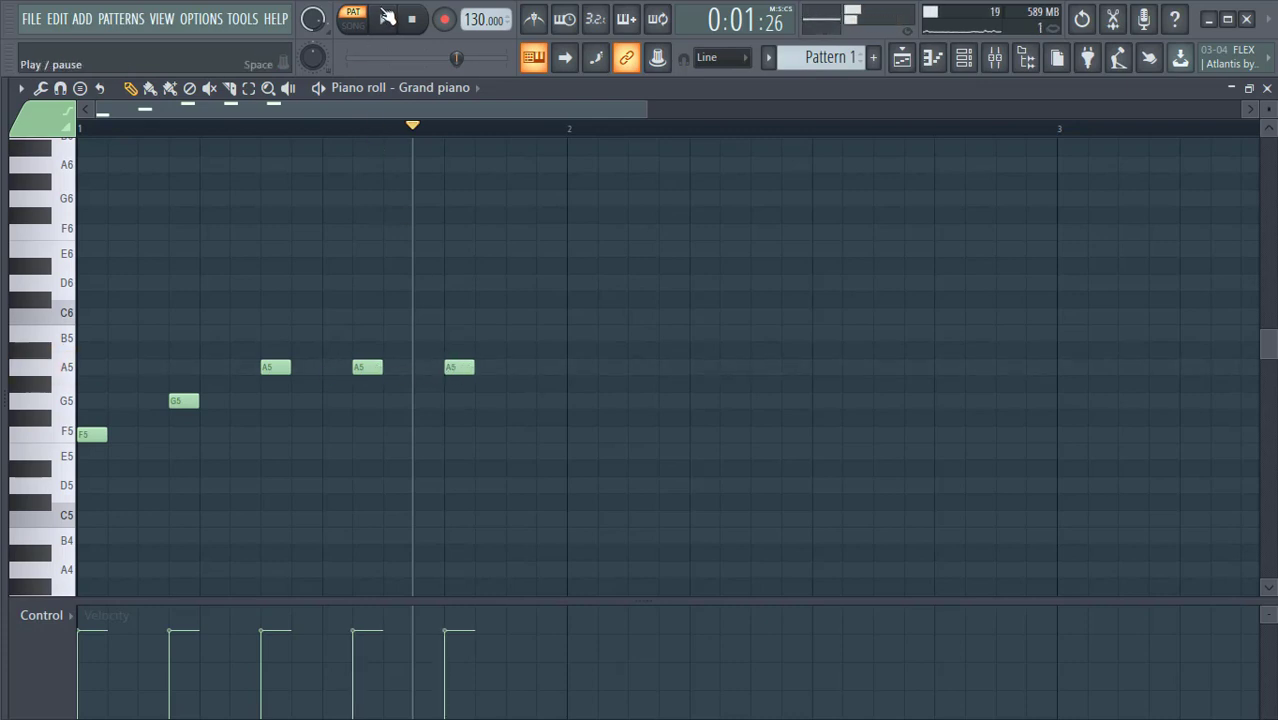
{"action": "left_click", "coordinate": [387, 18]}
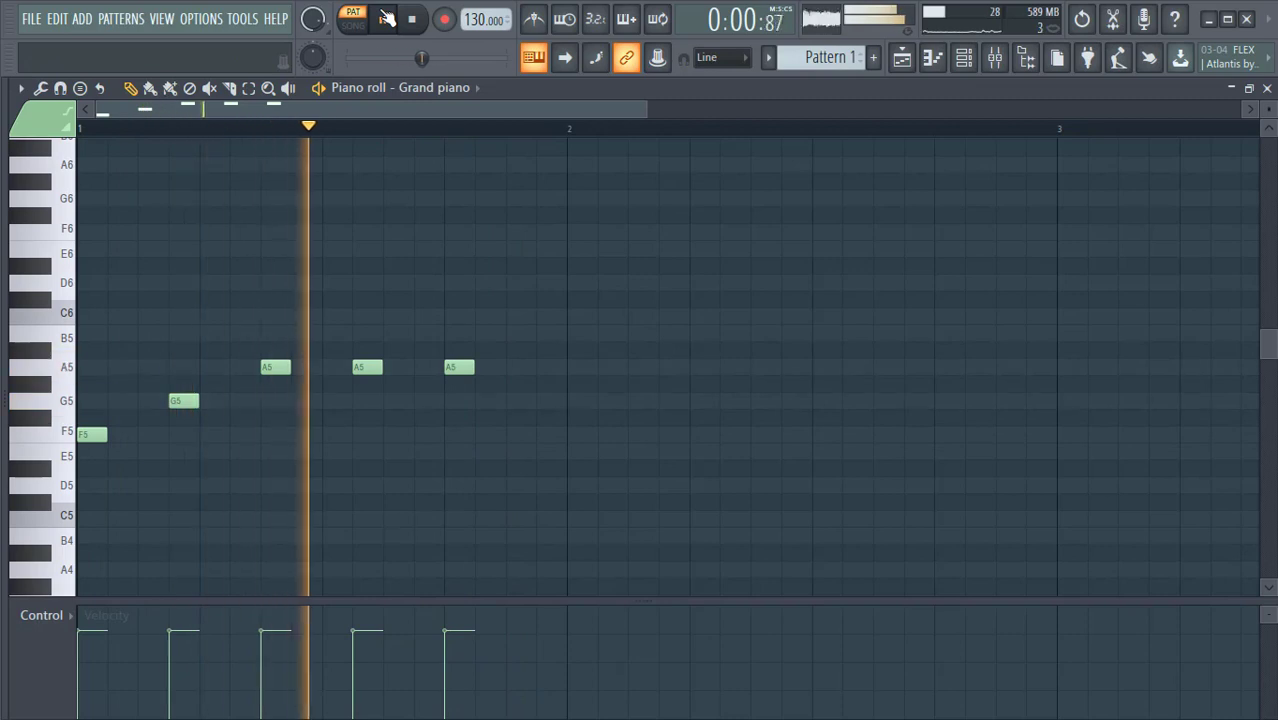
{"action": "left_click", "coordinate": [387, 18]}
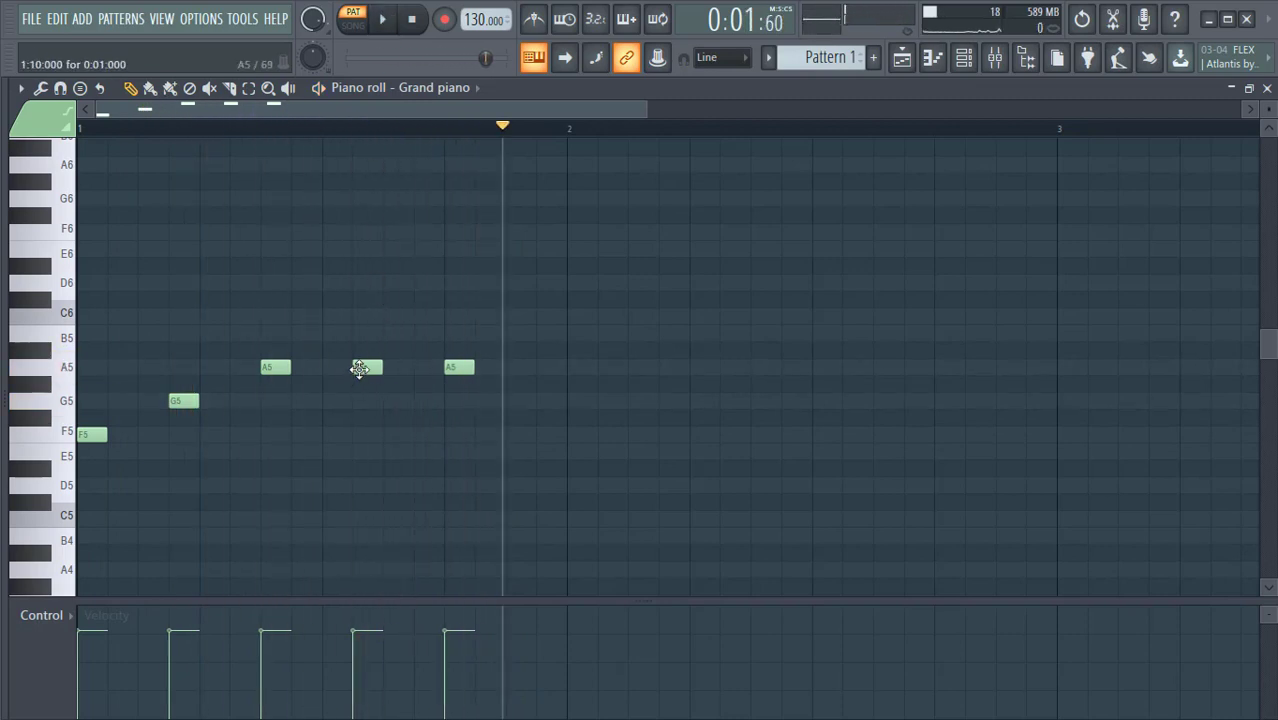
- Move the last two A5 notes to steps 9 and 11, extend the final one to two steps, and play the pattern
{"action": "left_click_drag", "start_coordinate": [359, 368], "coordinate": [331, 368]}
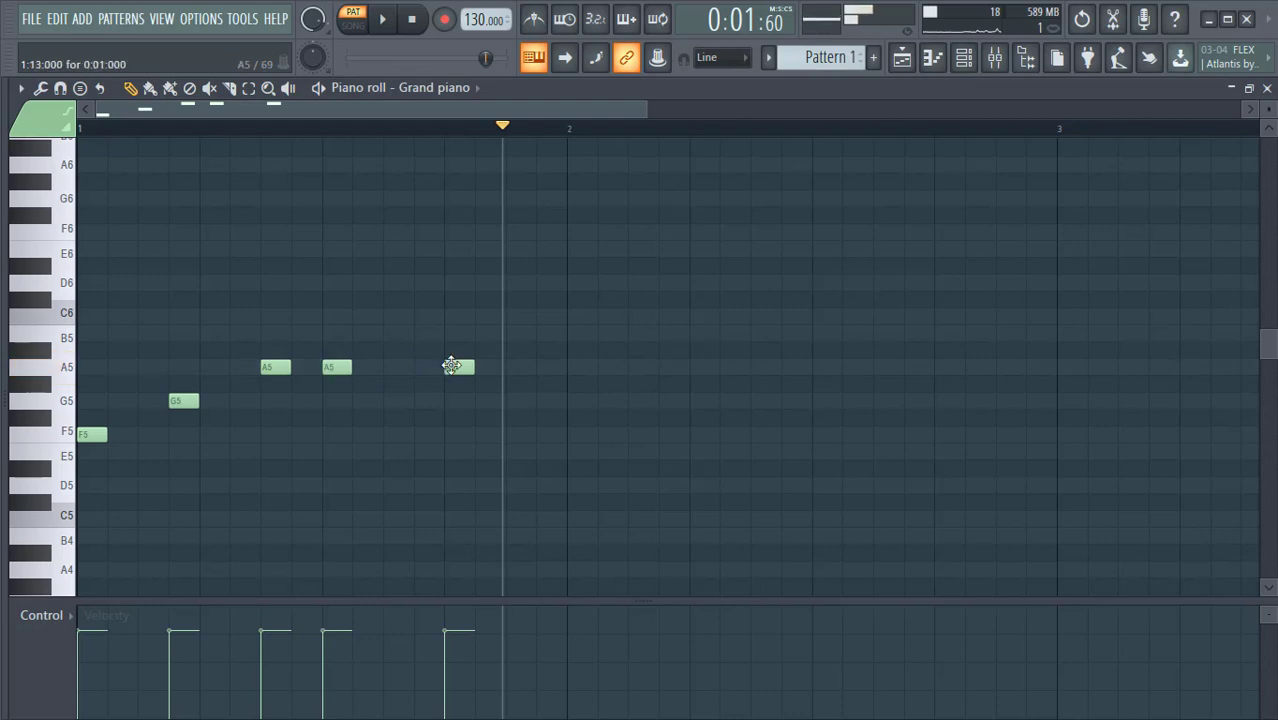
{"action": "left_click_drag", "start_coordinate": [451, 366], "coordinate": [390, 368]}
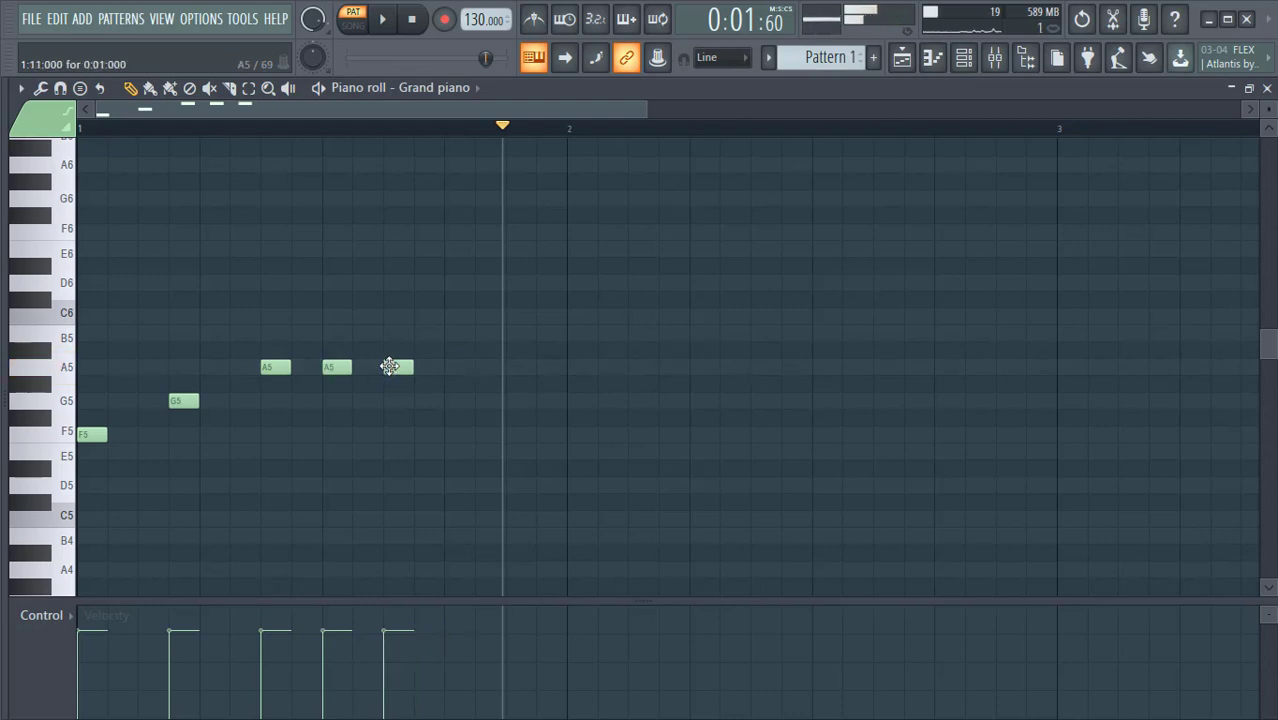
{"action": "left_click_drag", "start_coordinate": [410, 368], "coordinate": [443, 368]}
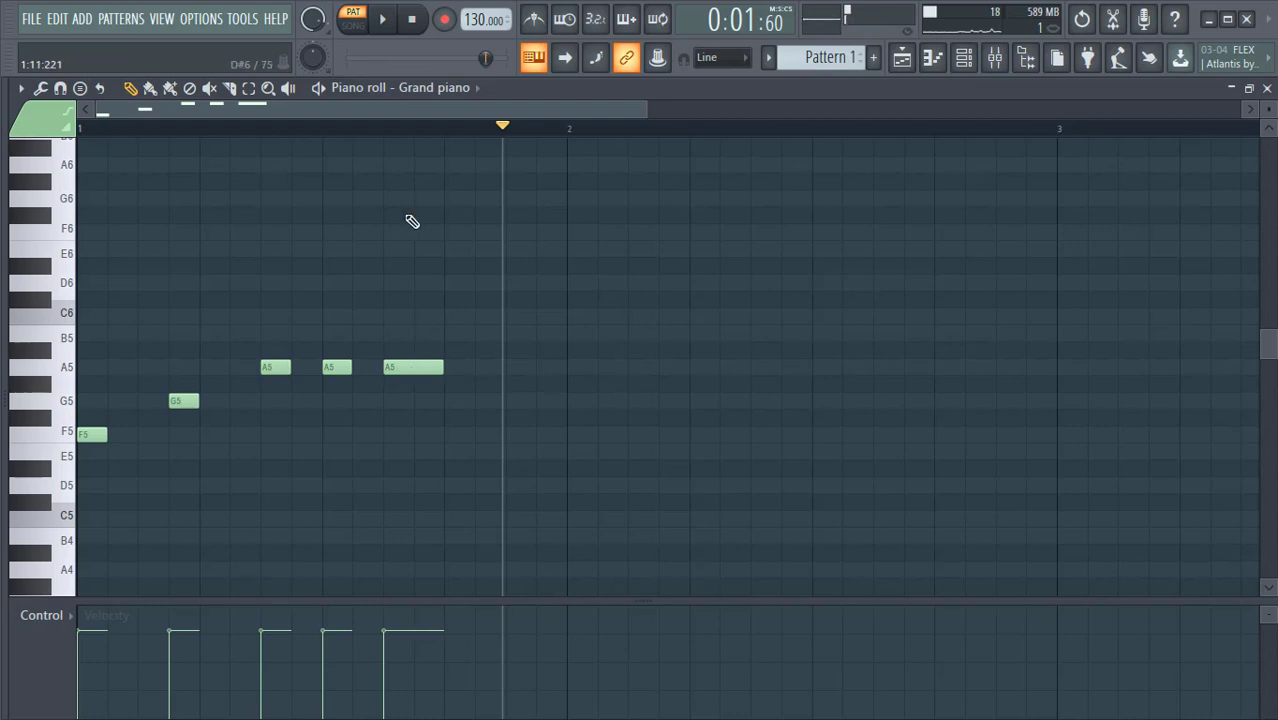
{"action": "left_click", "coordinate": [382, 19]}
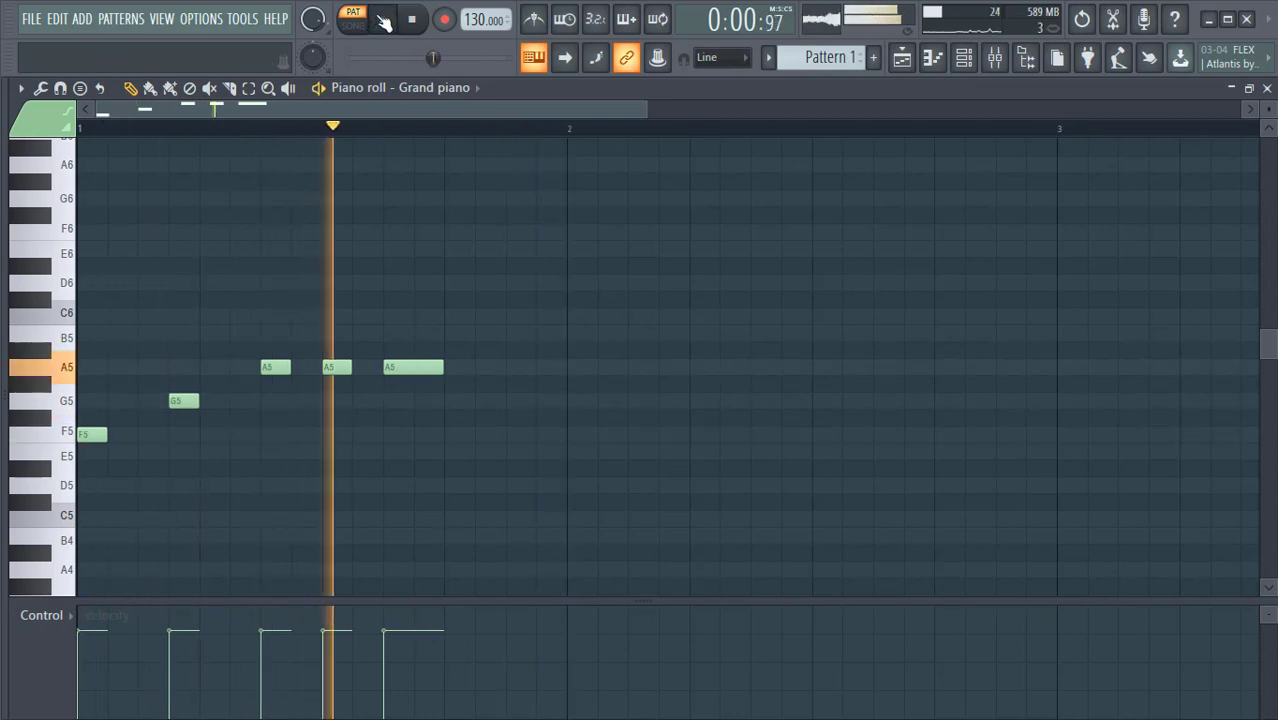
{"action": "left_click", "coordinate": [383, 20]}
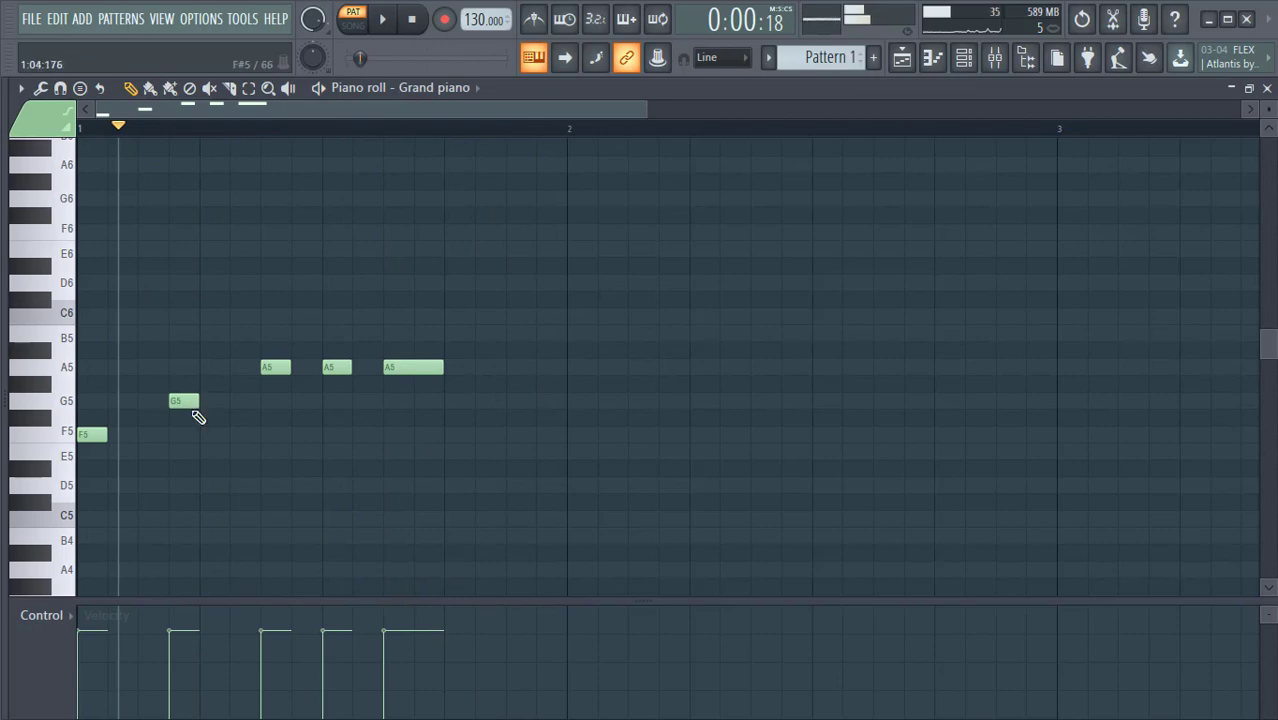
- Move the G5 note to step 3 of bar 1 and play the pattern
{"action": "left_click_drag", "start_coordinate": [178, 402], "coordinate": [154, 399]}
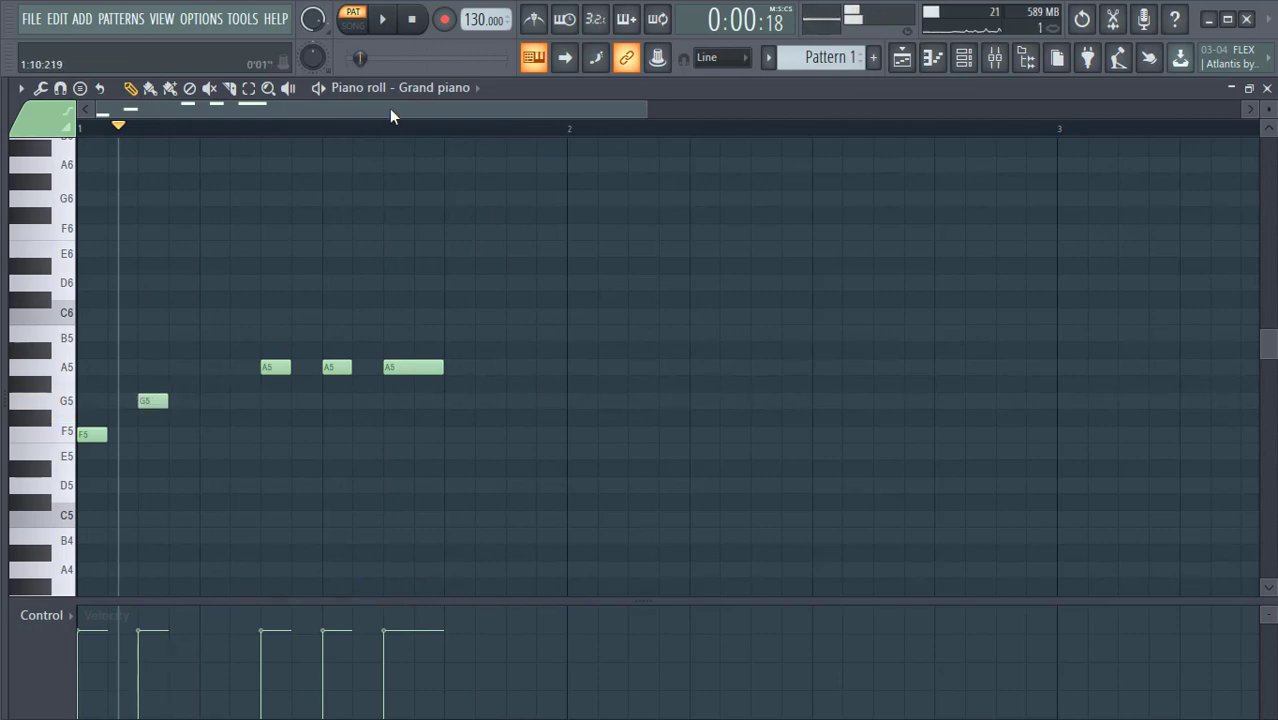
{"action": "left_click", "coordinate": [388, 23]}
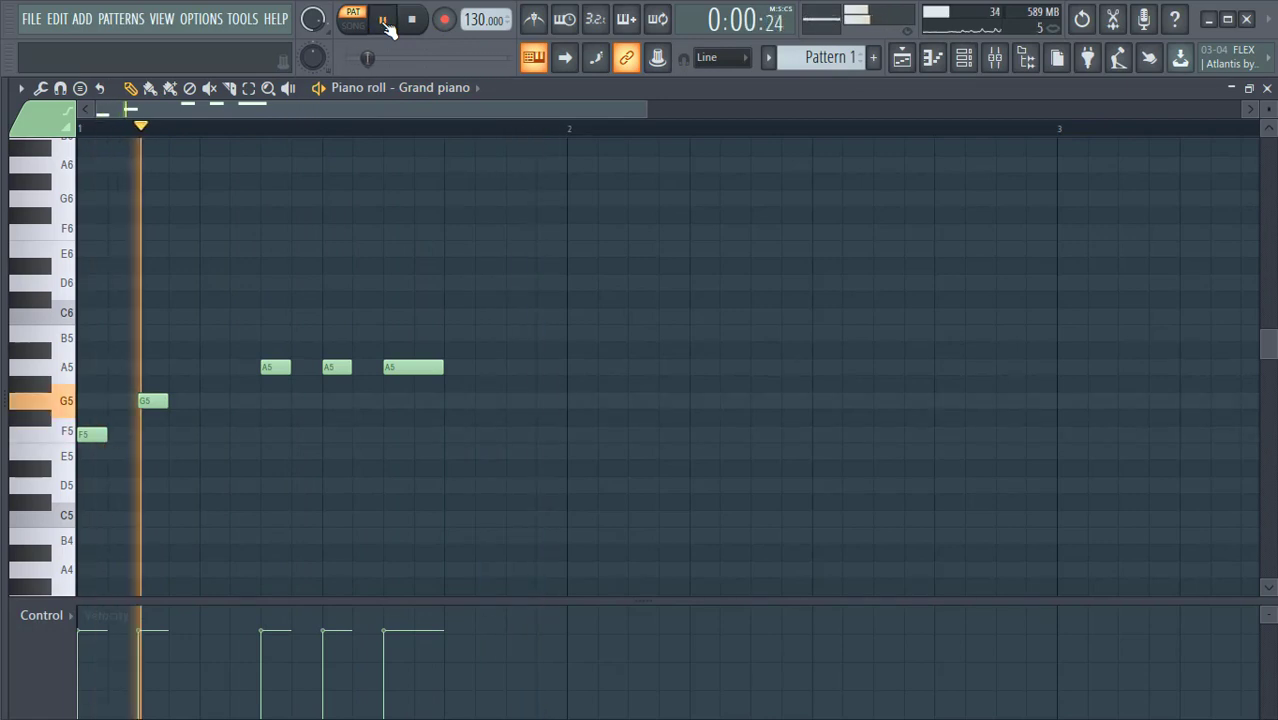
{"action": "left_click", "coordinate": [388, 23]}
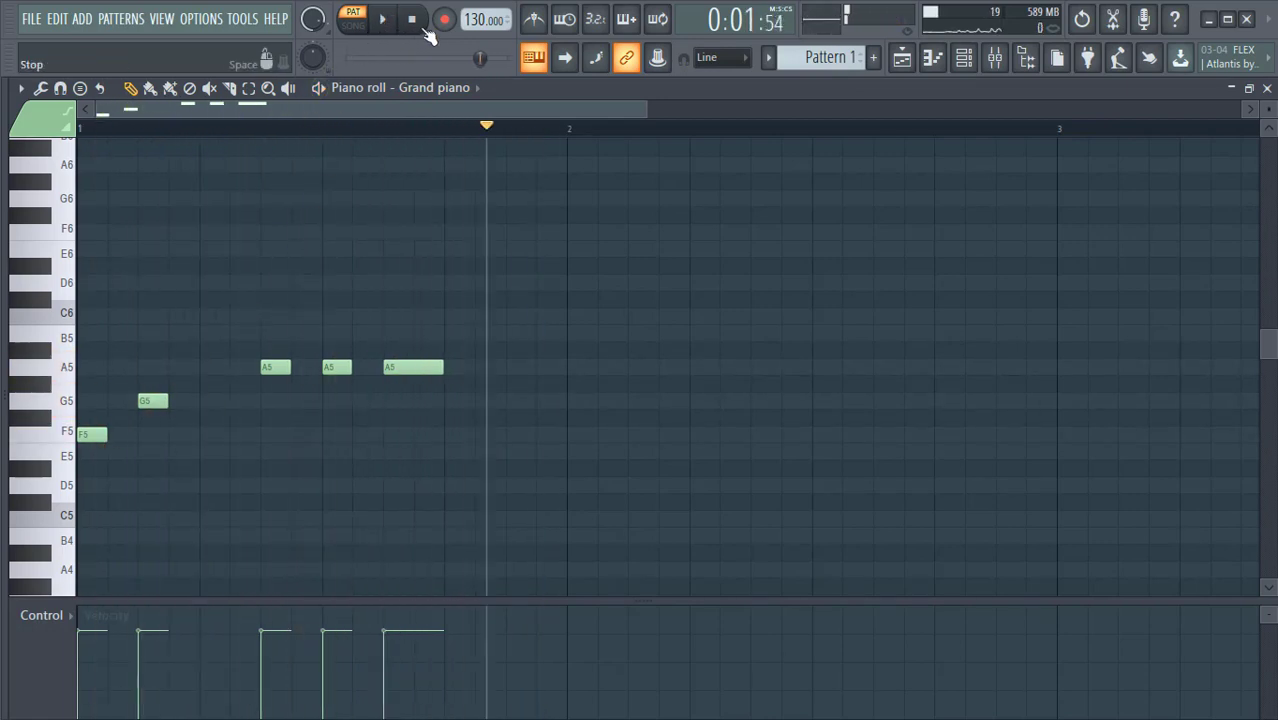
- Select the three A5 notes, shift them together one step earlier to begin at step 6, and play the pattern
{"action": "left_click", "coordinate": [250, 89]}
{"action": "left_click_drag", "start_coordinate": [242, 308], "coordinate": [440, 392]}
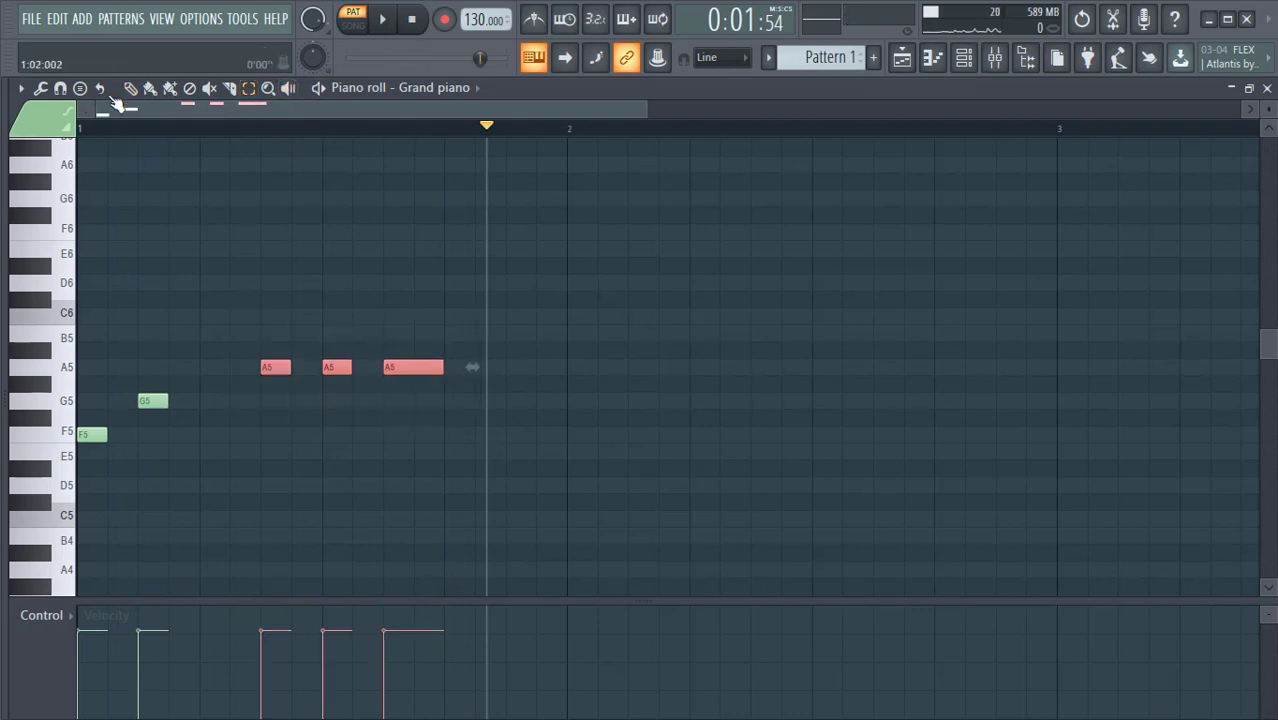
{"action": "left_click_drag", "start_coordinate": [266, 368], "coordinate": [242, 370]}
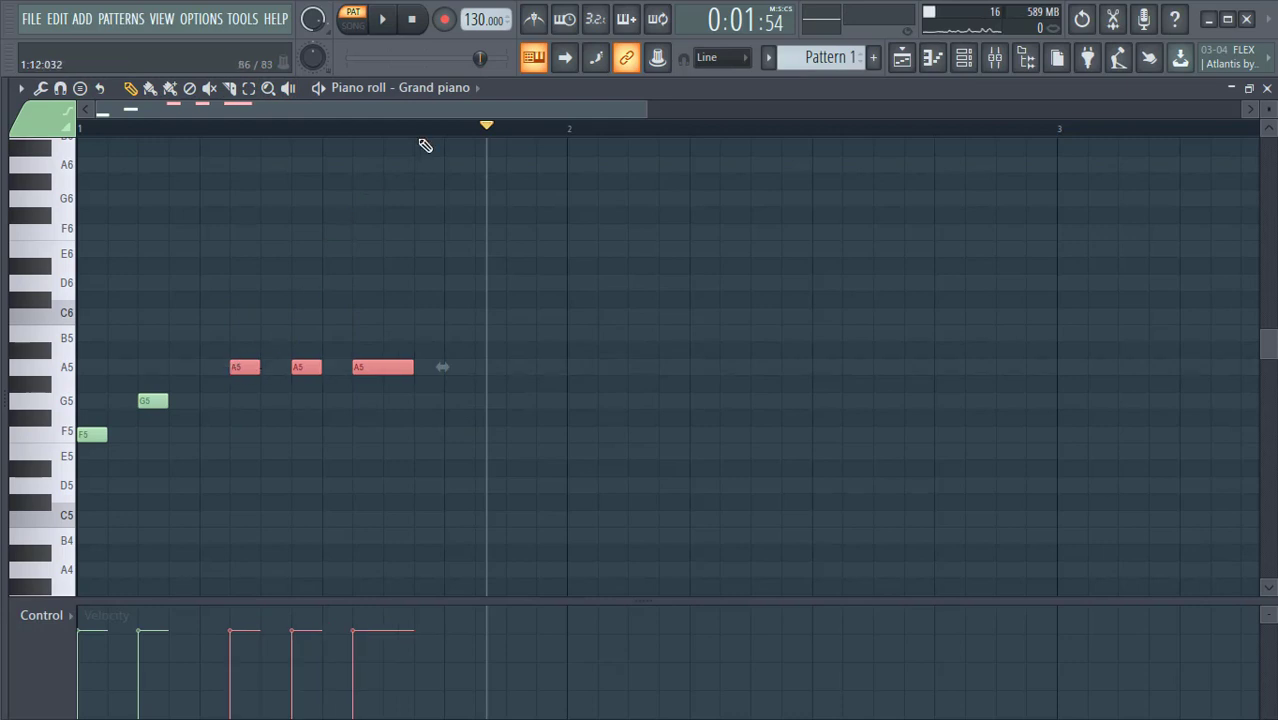
{"action": "left_click", "coordinate": [384, 20]}
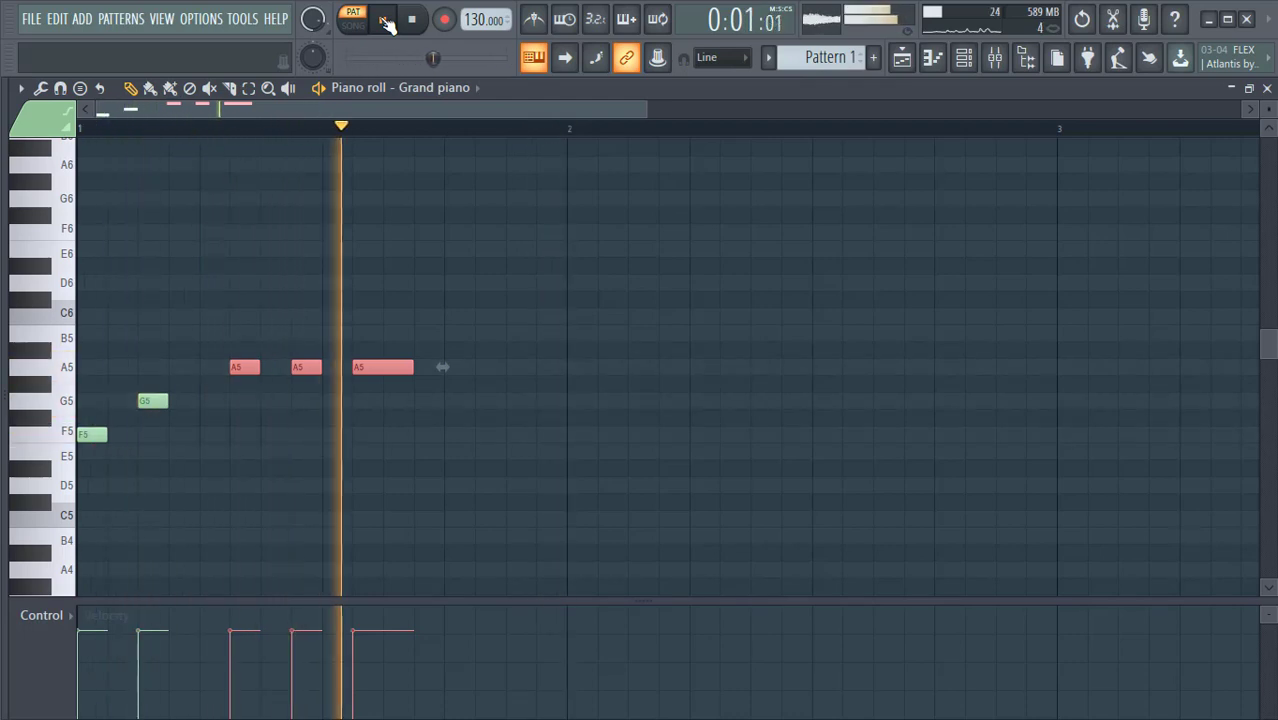
{"action": "left_click", "coordinate": [384, 20]}
- Move the G5 note one step later to step 4 of bar 1 and play the pattern
{"action": "left_click", "coordinate": [141, 402]}
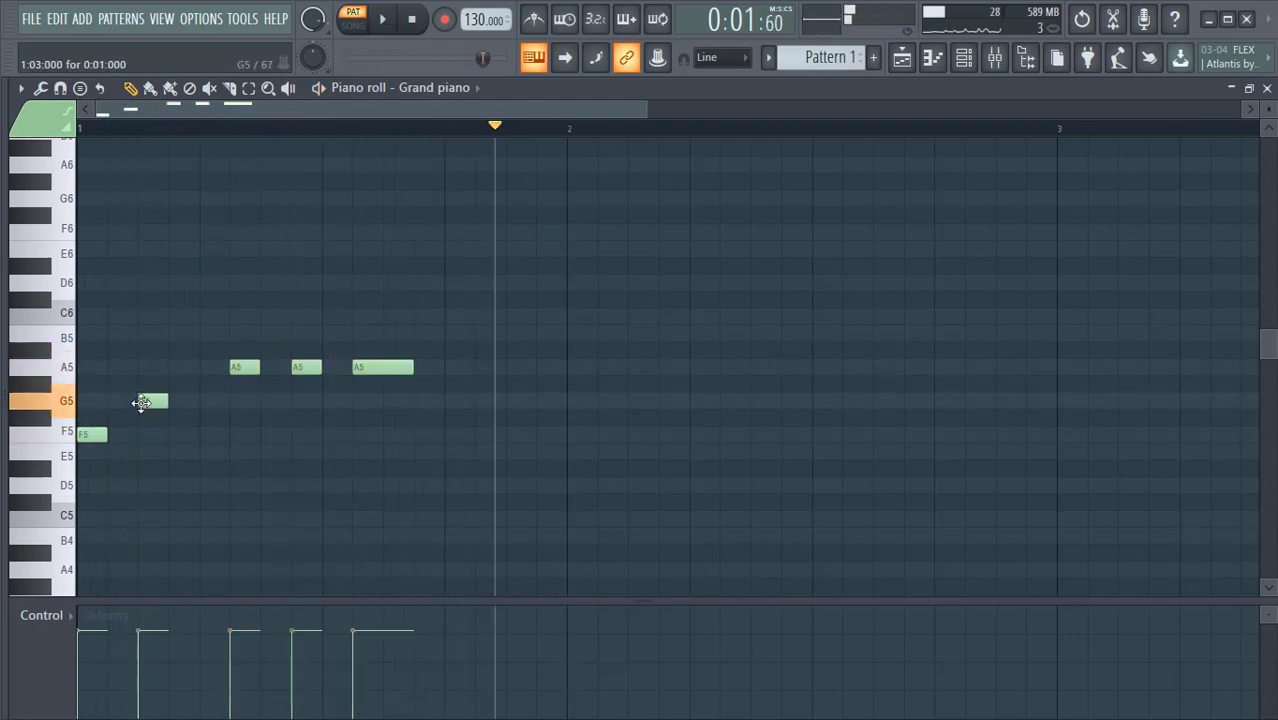
{"action": "left_click_drag", "start_coordinate": [141, 402], "coordinate": [168, 405]}
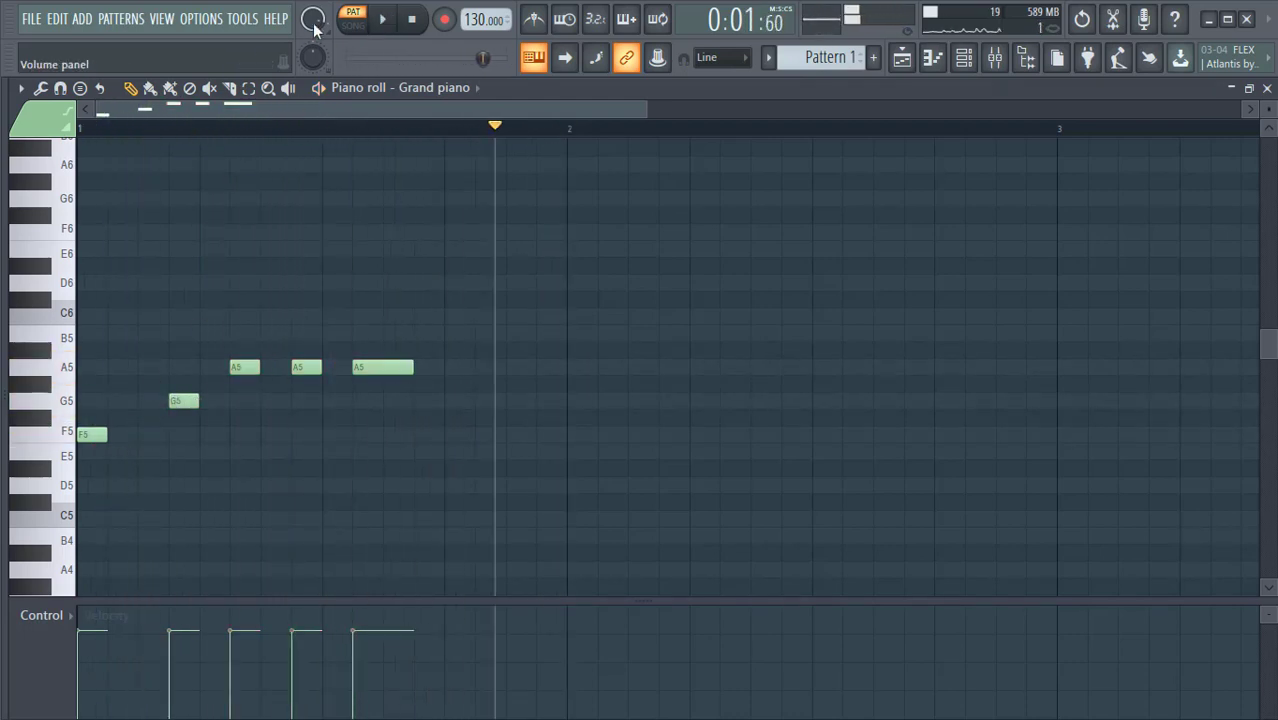
{"action": "left_click", "coordinate": [381, 20]}
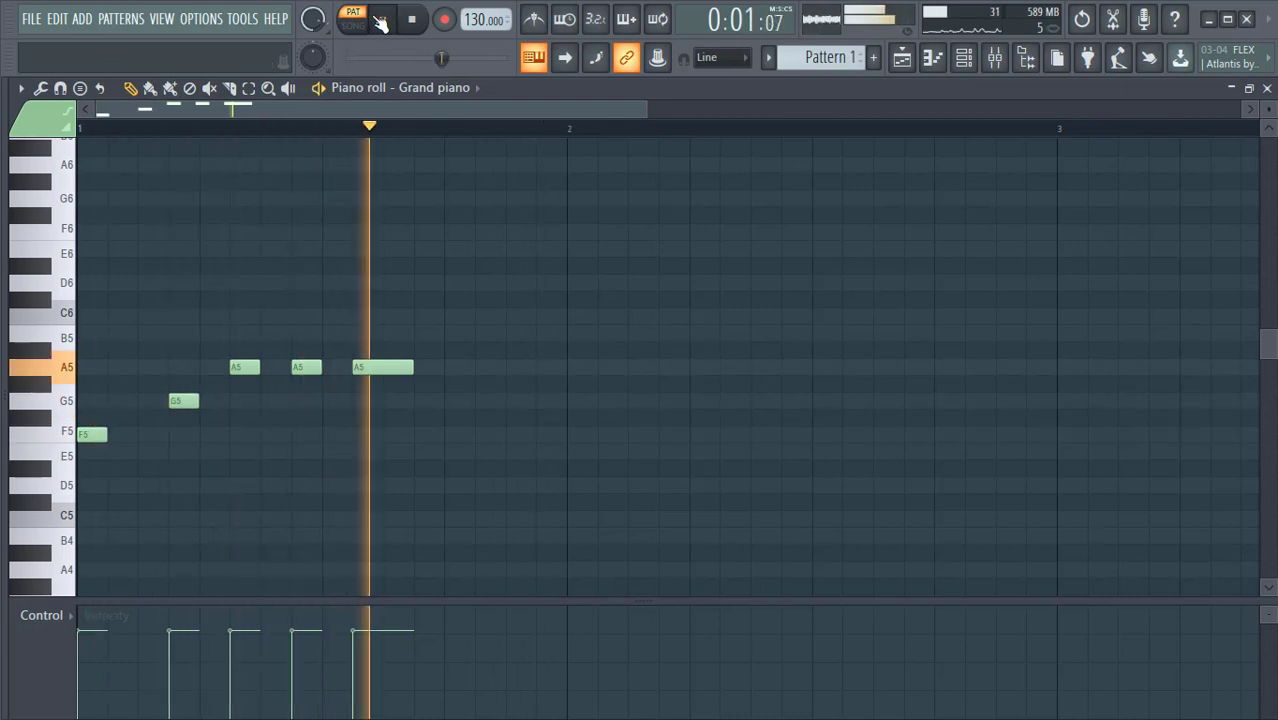
{"action": "left_click", "coordinate": [381, 20]}
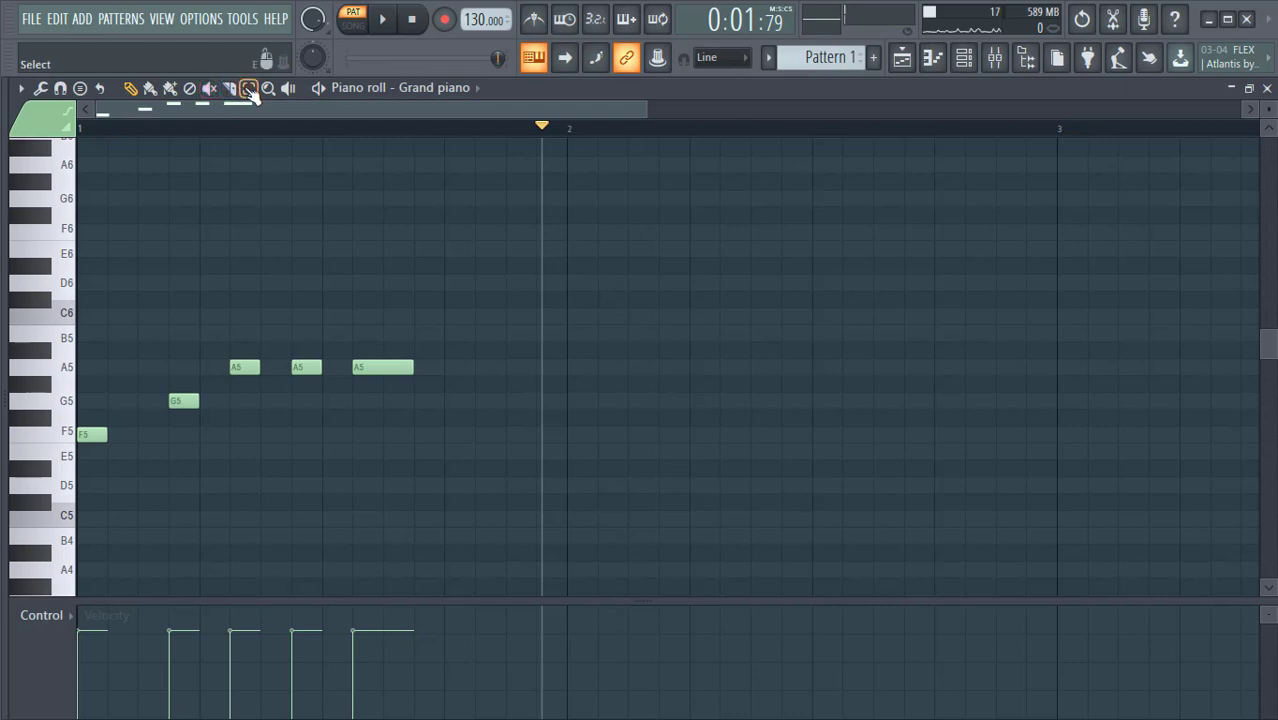
- Move the G5 note to step 5 and the three A5 notes together to begin at step 9, and play the pattern
{"action": "left_click_drag", "start_coordinate": [218, 327], "coordinate": [442, 367]}
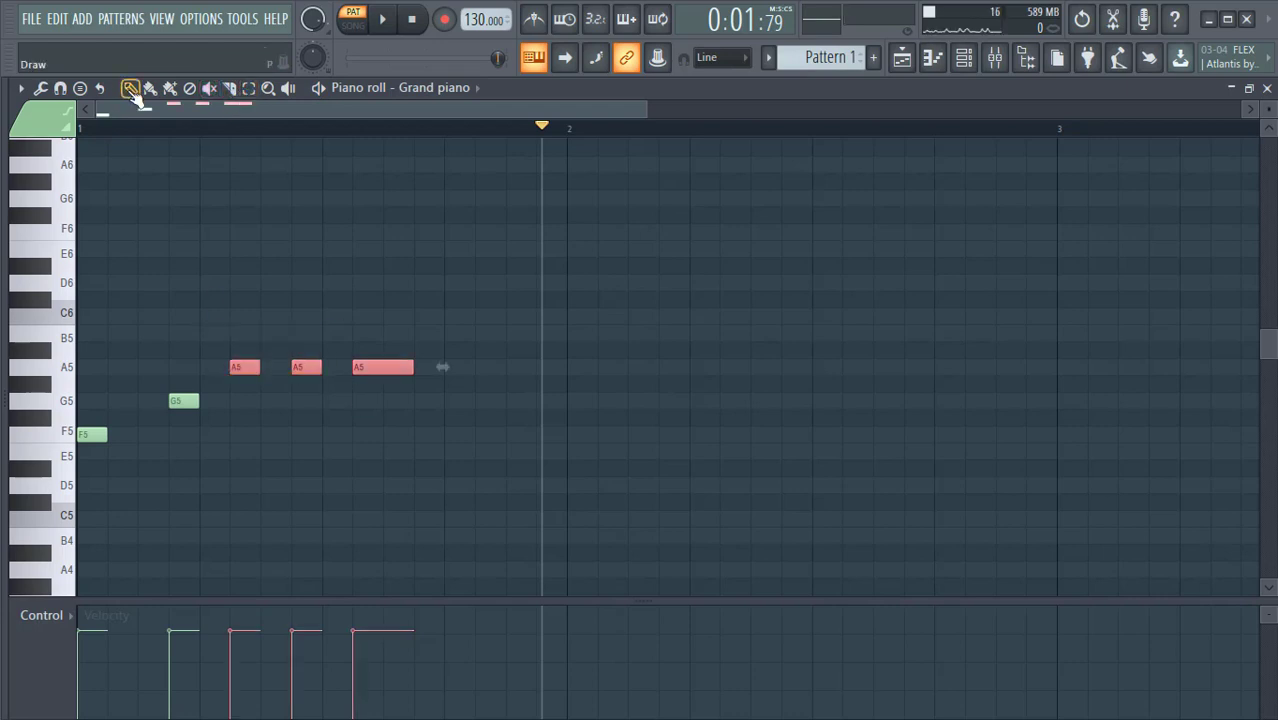
{"action": "left_click_drag", "start_coordinate": [173, 401], "coordinate": [211, 402]}
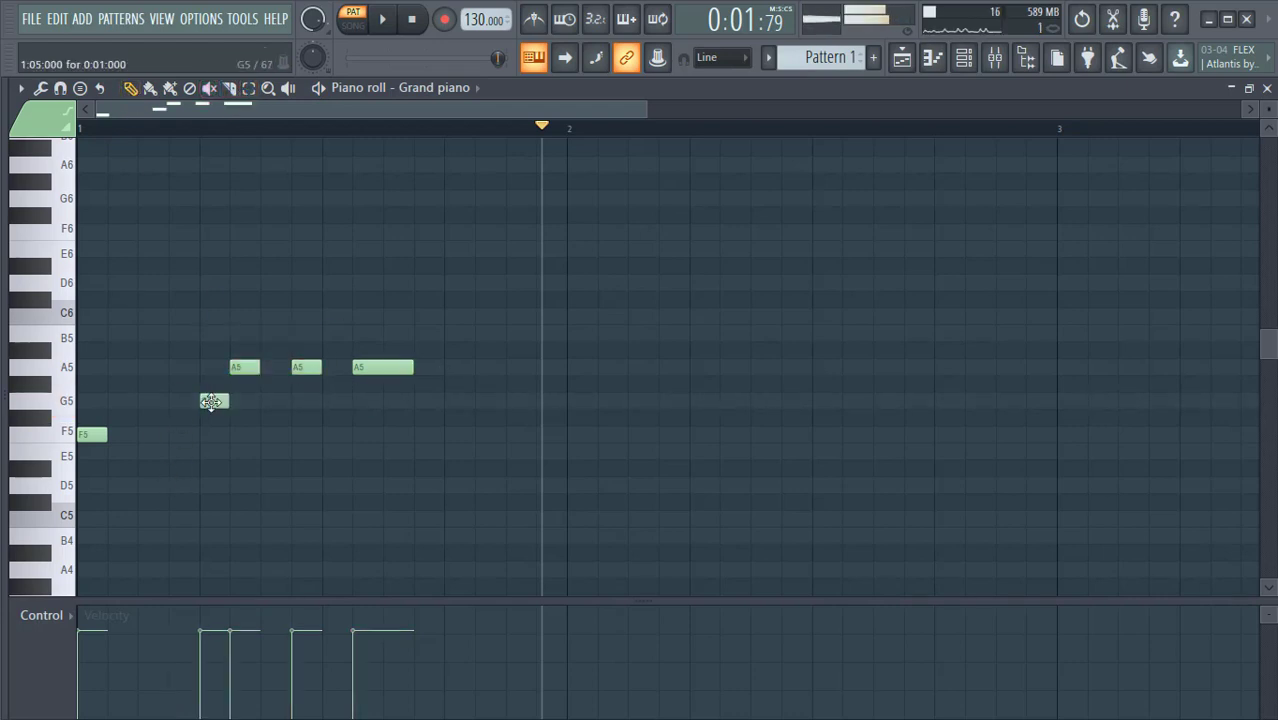
{"action": "left_click", "coordinate": [248, 88]}
{"action": "mouse_move", "coordinate": [227, 328]}
{"action": "left_mouse_down"}
{"action": "mouse_move", "coordinate": [280, 362]}
{"action": "mouse_move", "coordinate": [428, 408]}
{"action": "mouse_move", "coordinate": [430, 386]}
{"action": "left_mouse_up"}
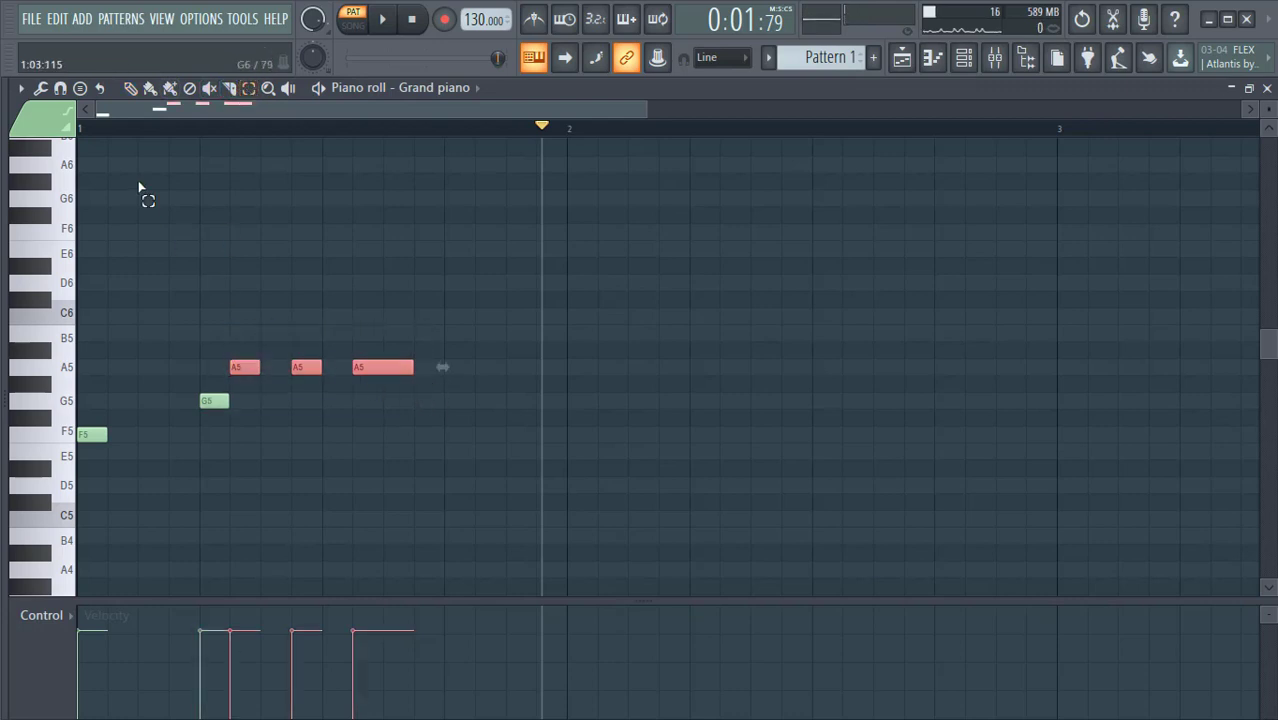
{"action": "left_click", "coordinate": [130, 88]}
{"action": "left_click_drag", "start_coordinate": [242, 370], "coordinate": [331, 370]}
{"action": "left_click", "coordinate": [383, 21]}
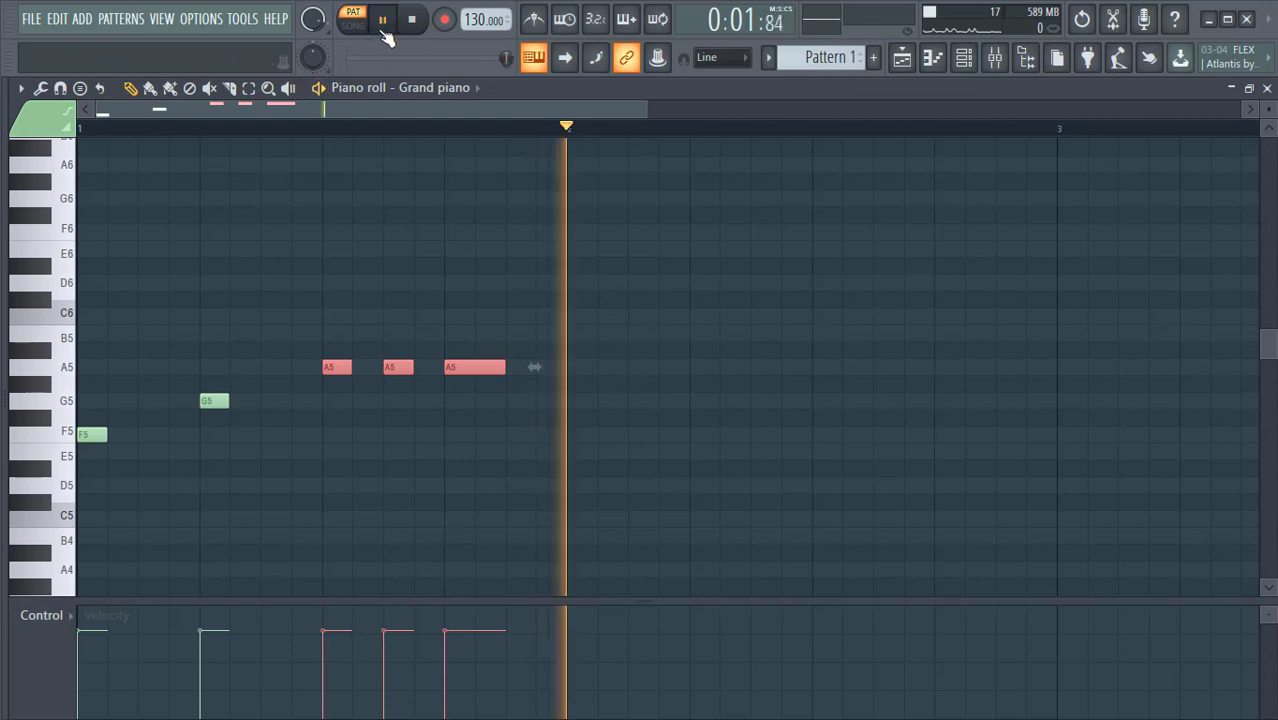
{"action": "left_click", "coordinate": [383, 21]}
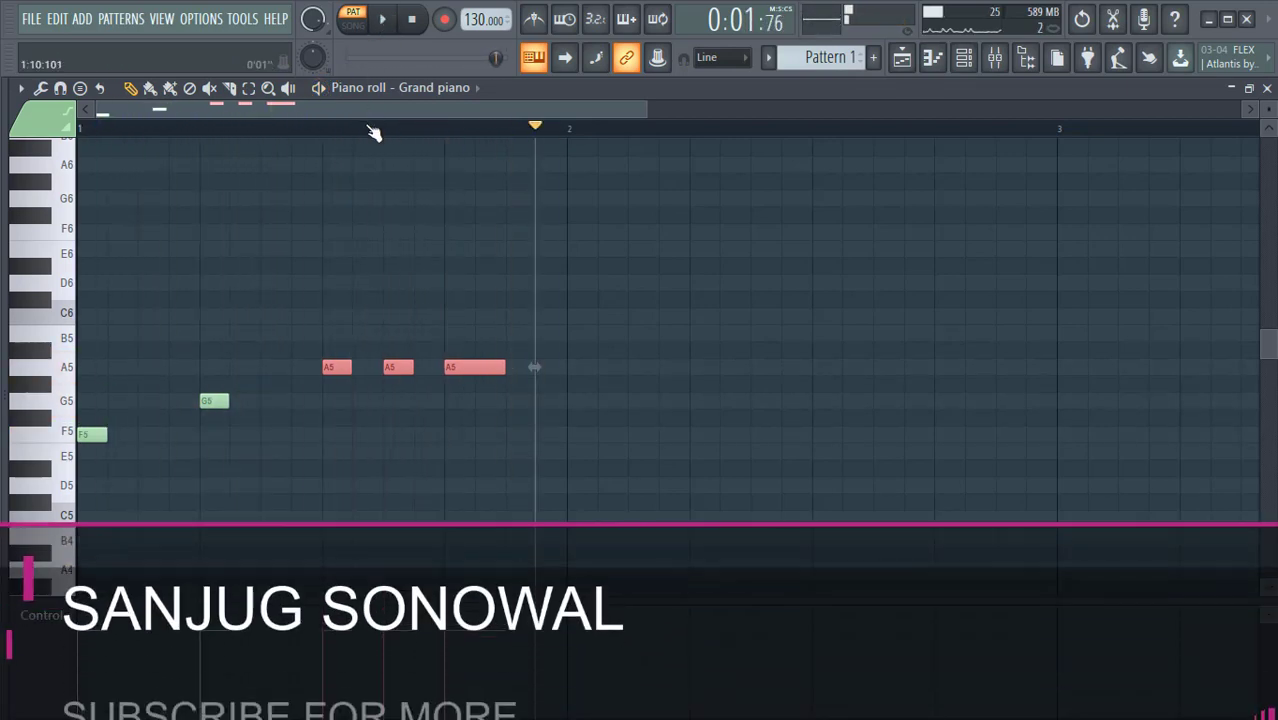
- Audition C6, A5, F5, G5 and C6 again on the piano roll keyboard
{"action": "scroll", "coordinate": [372, 130], "scroll_direction": "down", "scroll_amount": 2}
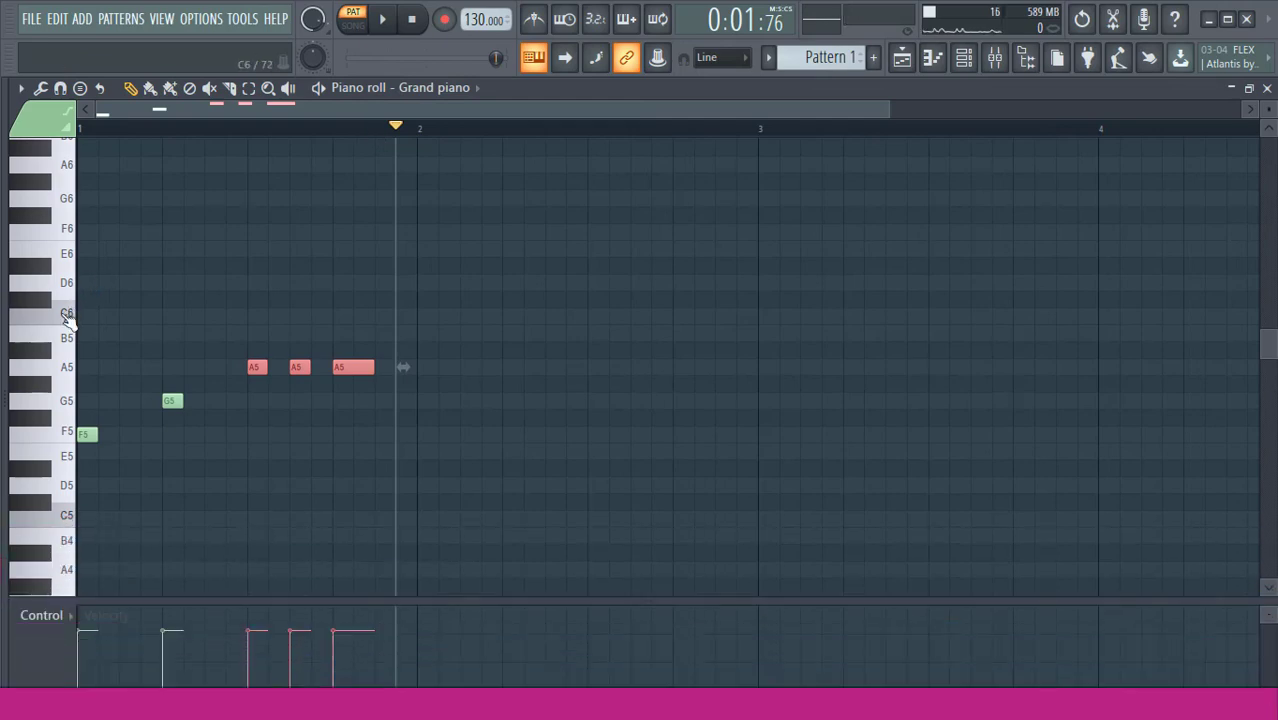
{"action": "left_click", "coordinate": [64, 318]}
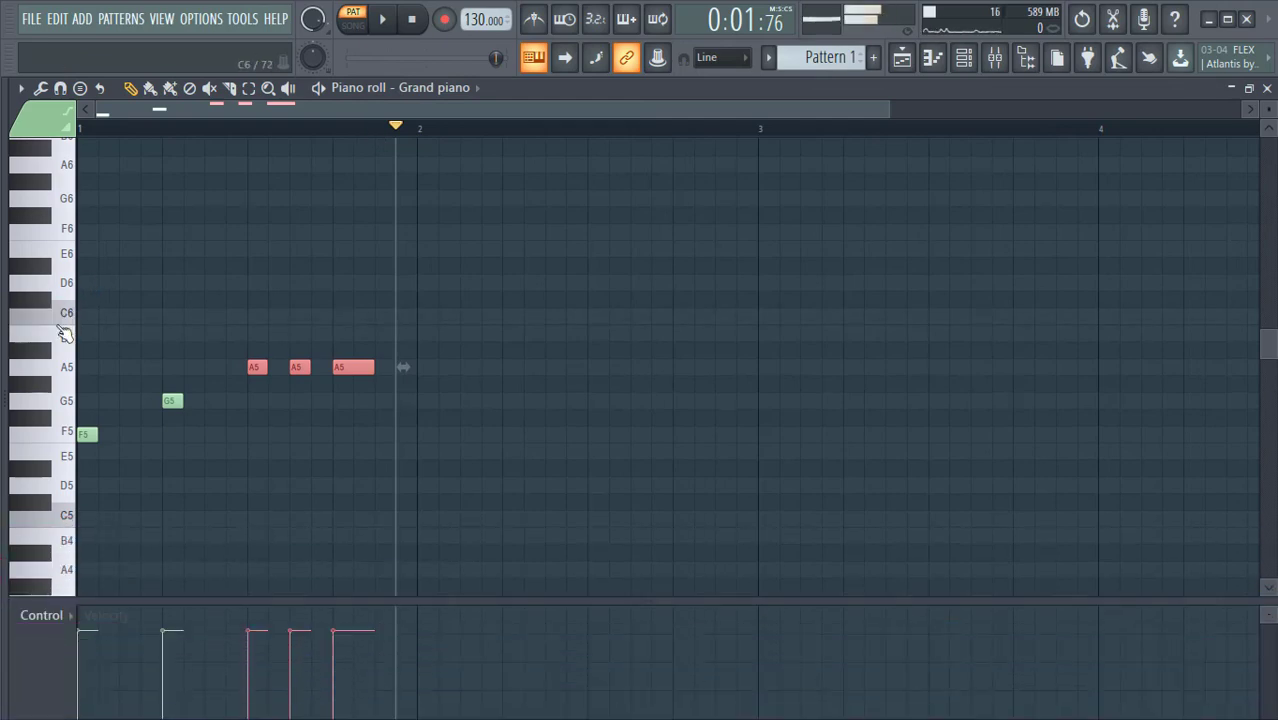
{"action": "left_click", "coordinate": [60, 370]}
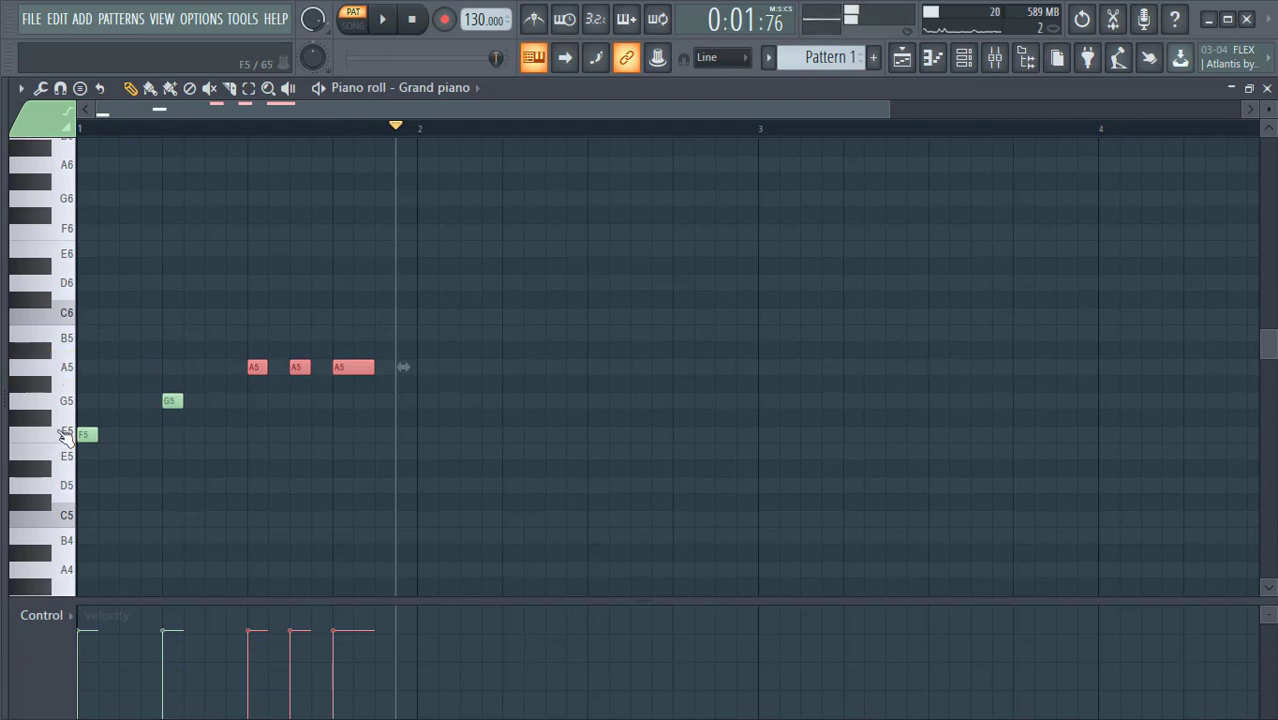
{"action": "left_click", "coordinate": [62, 432]}
{"action": "left_click", "coordinate": [65, 403]}
{"action": "left_click", "coordinate": [64, 316]}
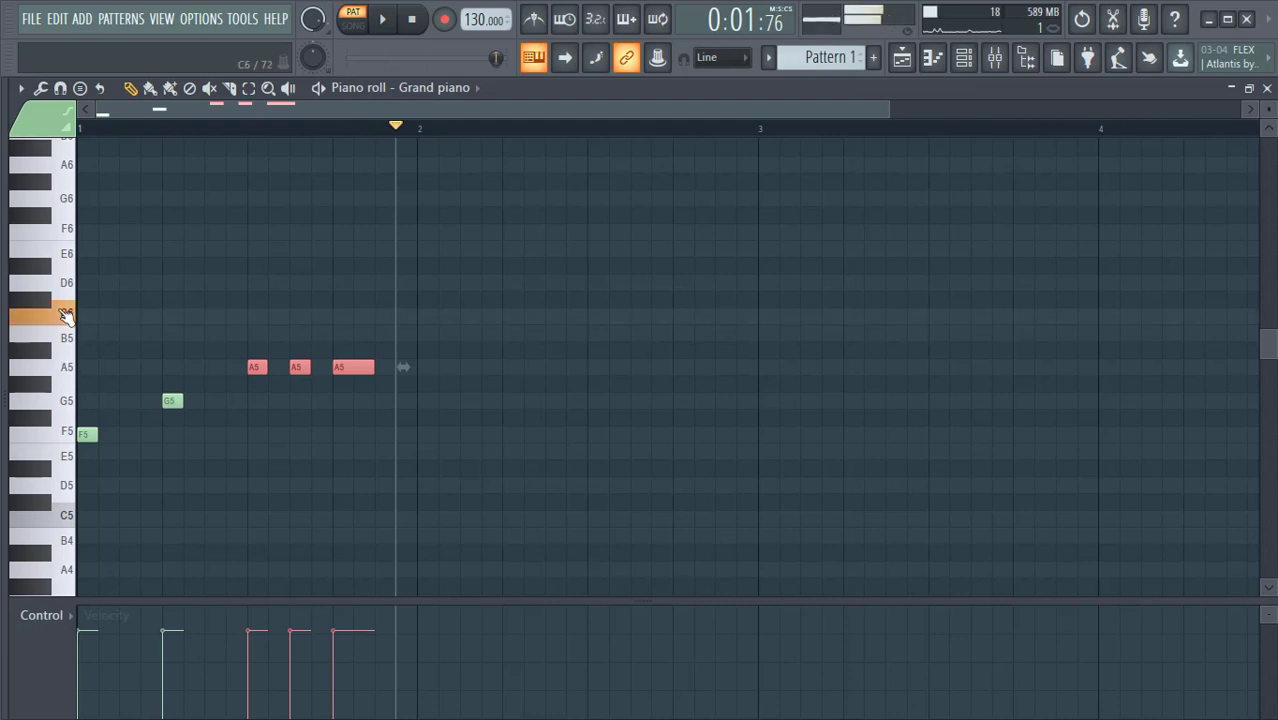
- Add a two-step C6 note at the start of bar 2, replacing a one-step attempt, and pick up the middle A5 note's length
{"action": "left_click", "coordinate": [424, 316]}
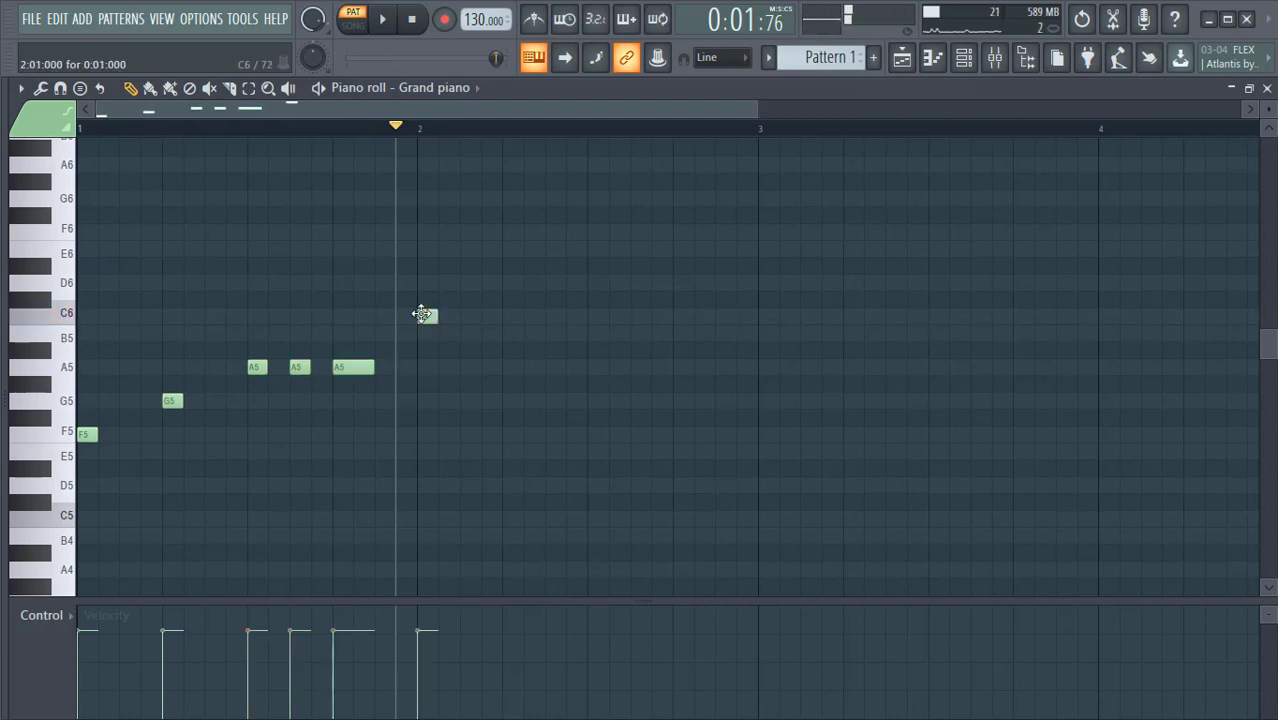
{"action": "right_click", "coordinate": [424, 316]}
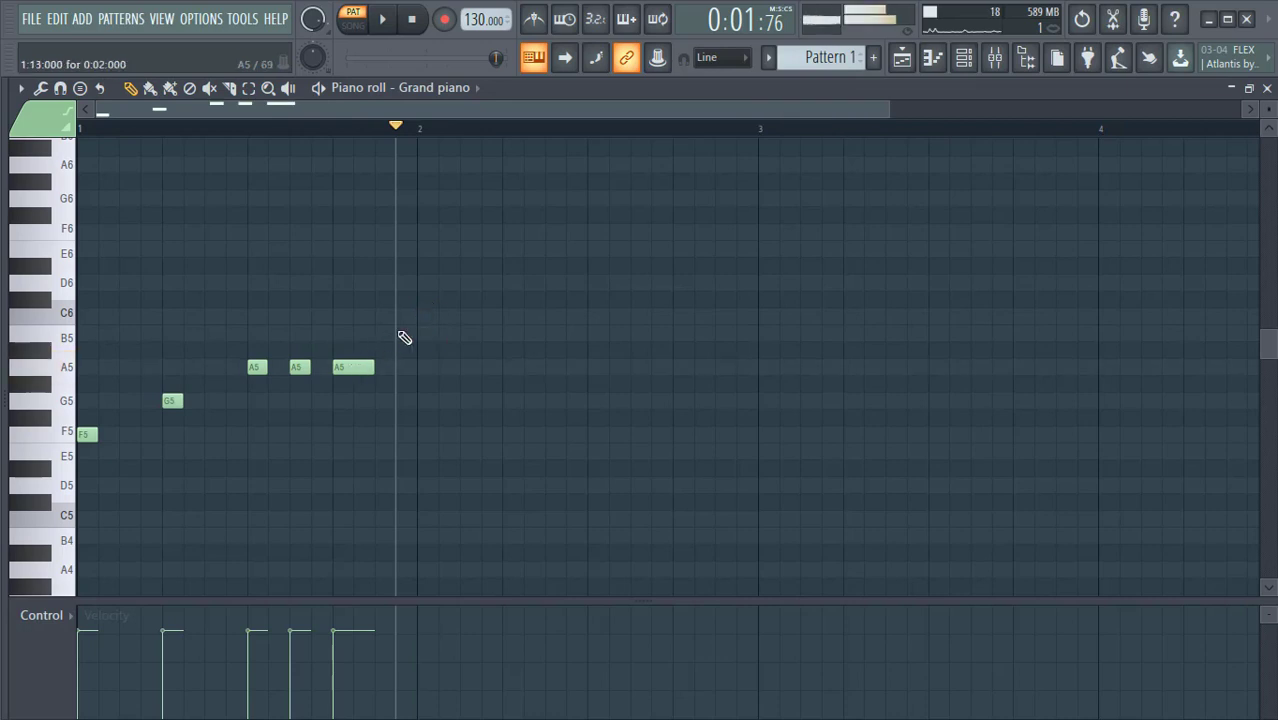
{"action": "left_click", "coordinate": [429, 318]}
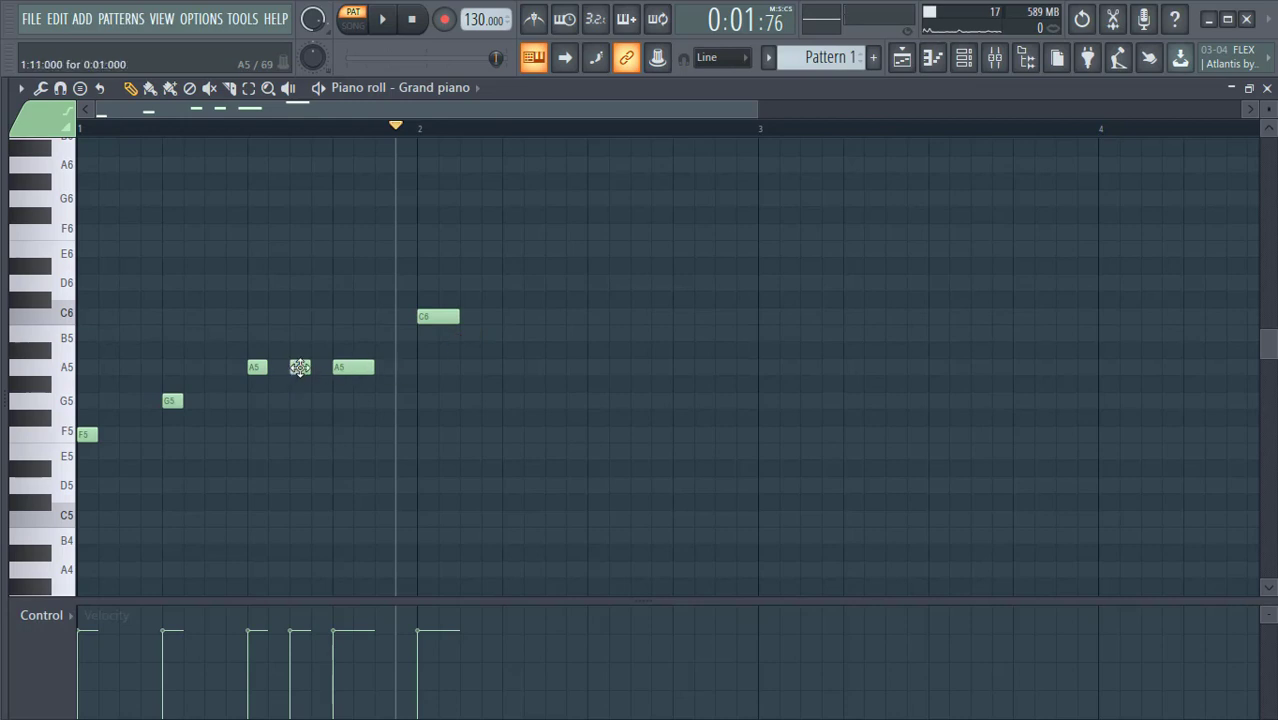
{"action": "left_click", "coordinate": [300, 367]}
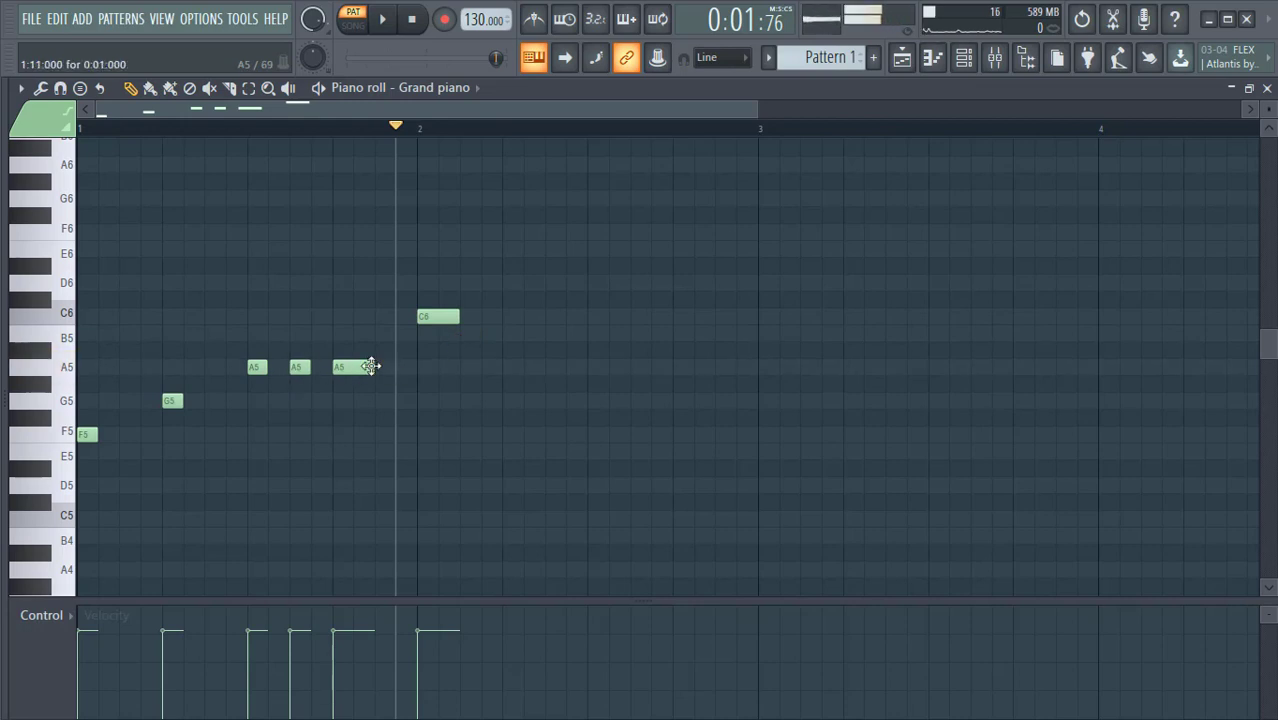
- Add a one-step A5 at step 5, a one-step F5 at step 7 and a two-step G5 at step 9 of bar 2
{"action": "left_click", "coordinate": [507, 367]}
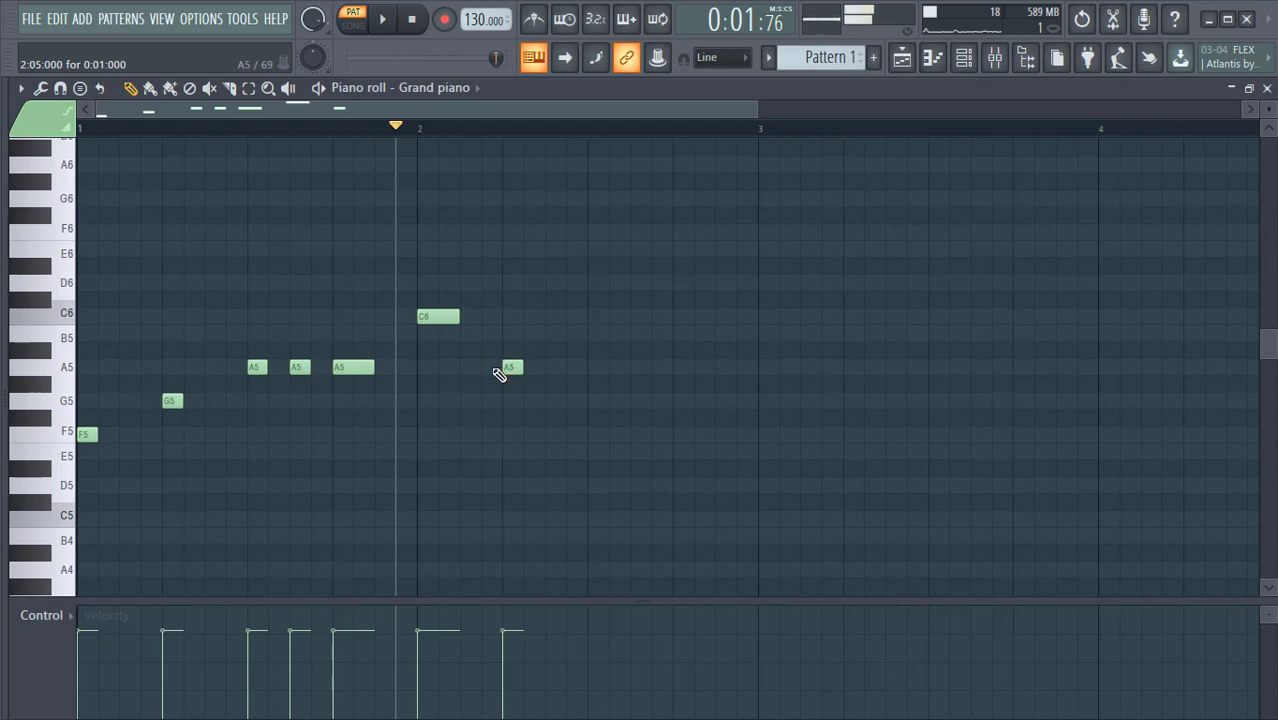
{"action": "left_click", "coordinate": [63, 436]}
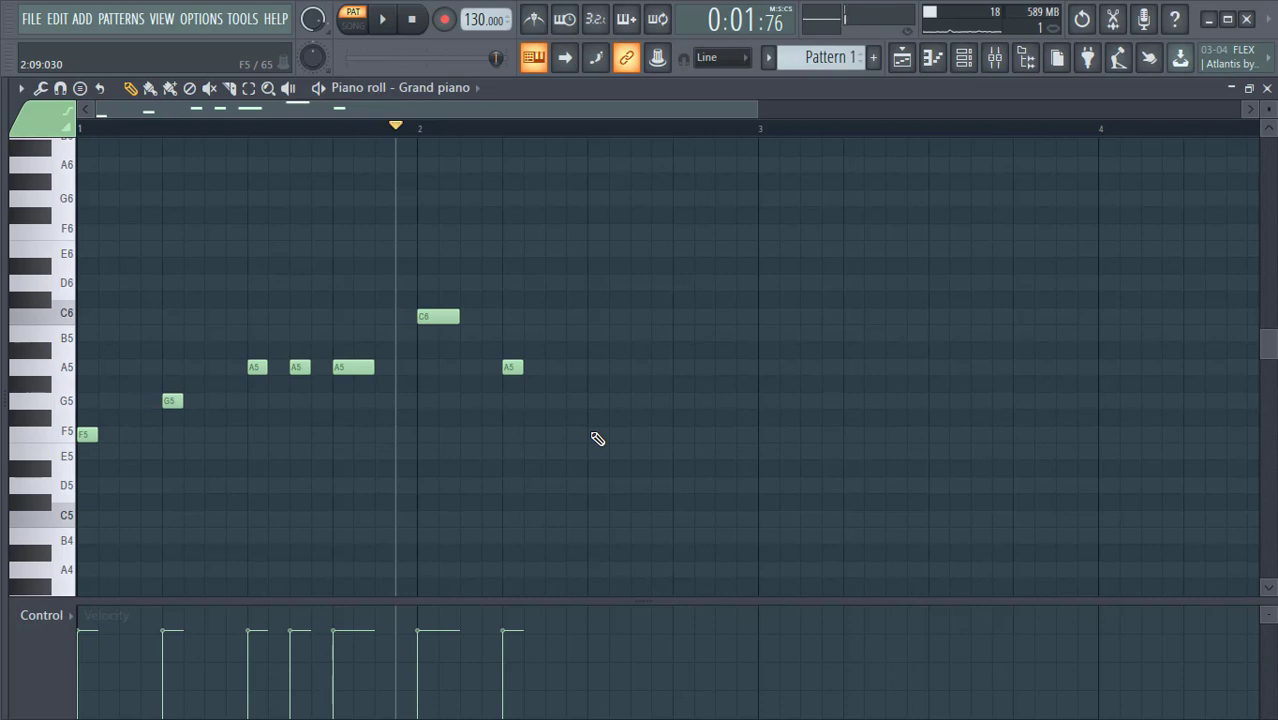
{"action": "left_click", "coordinate": [553, 435]}
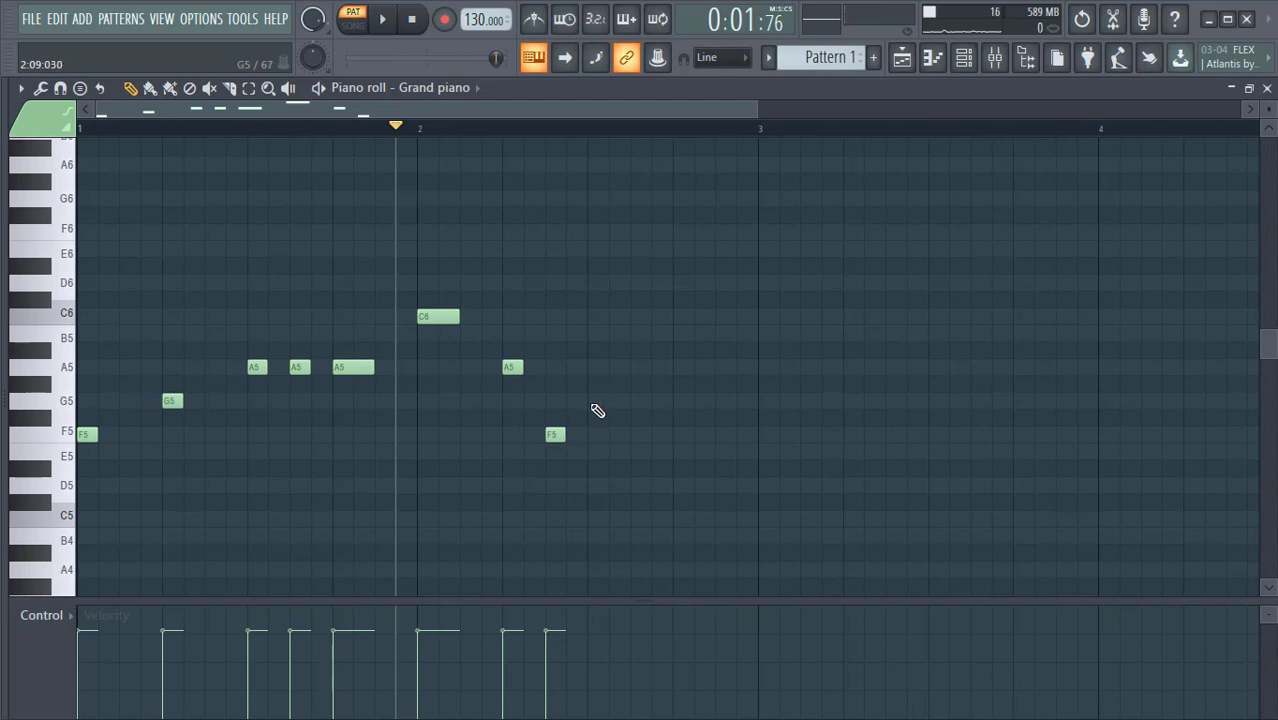
{"action": "left_click", "coordinate": [590, 401]}
{"action": "left_click_drag", "start_coordinate": [608, 402], "coordinate": [621, 402]}
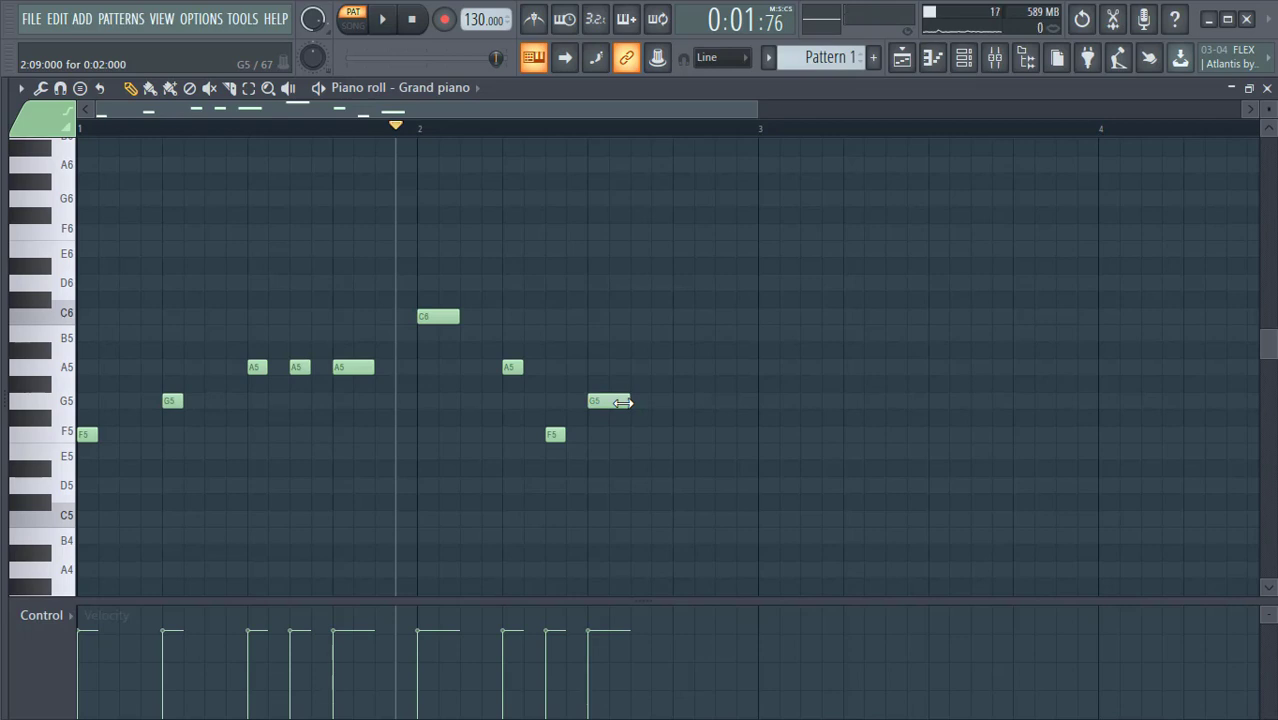
- Pick up the one-step length of bar 2's F5 note and add G5 notes at steps 13 and 15 of that bar
{"action": "left_click", "coordinate": [555, 435]}
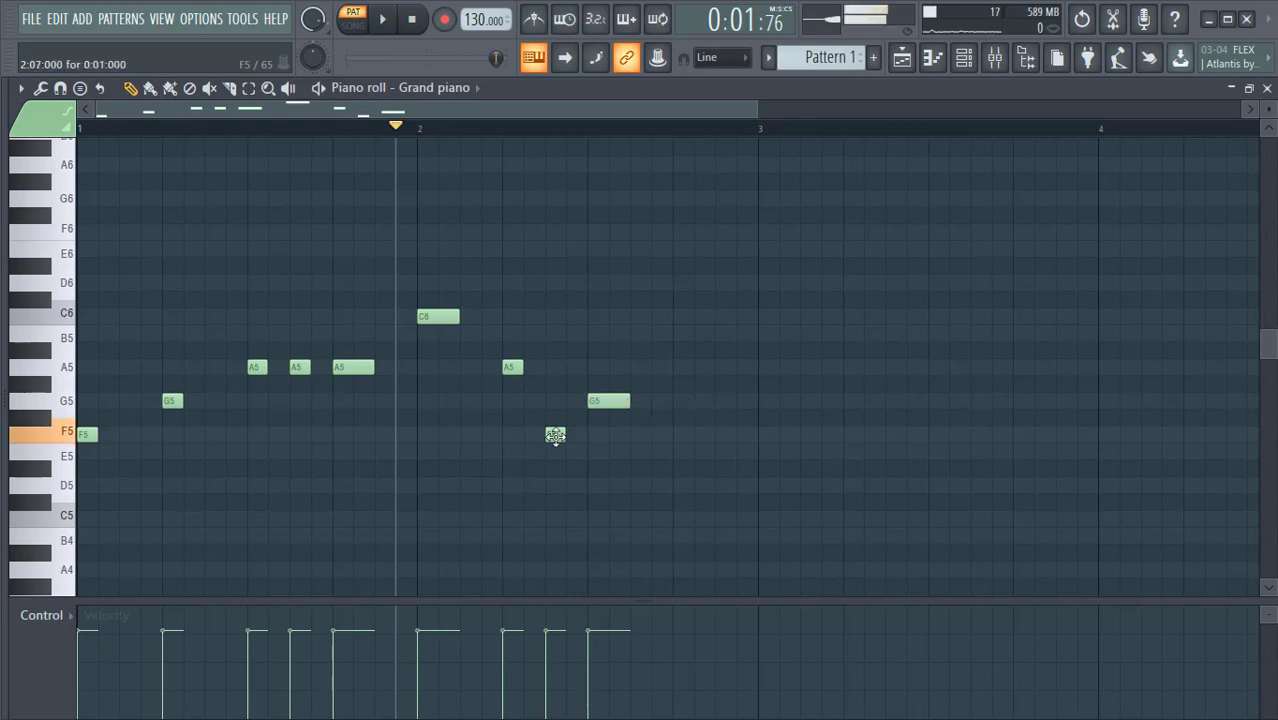
{"action": "left_click", "coordinate": [679, 401]}
{"action": "left_click", "coordinate": [721, 401]}
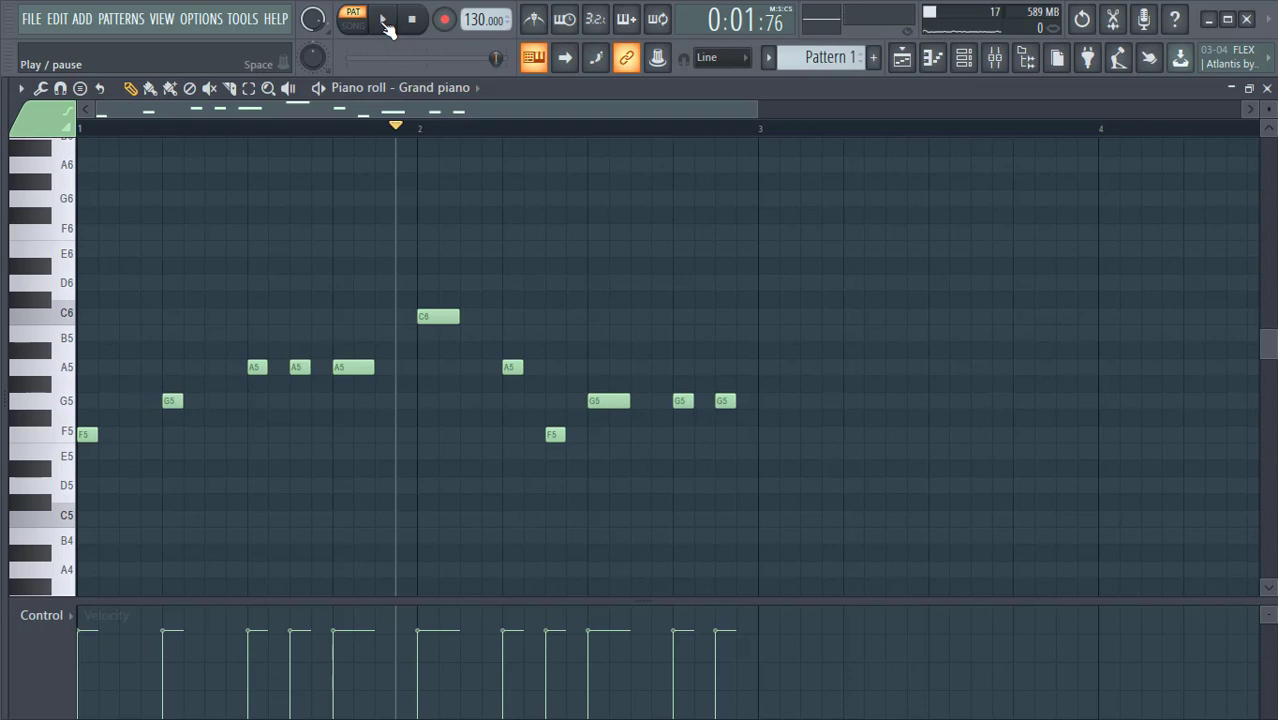
- Play the pattern from the start of bar 1, pause it, and save the project
{"action": "left_click", "coordinate": [80, 128]}
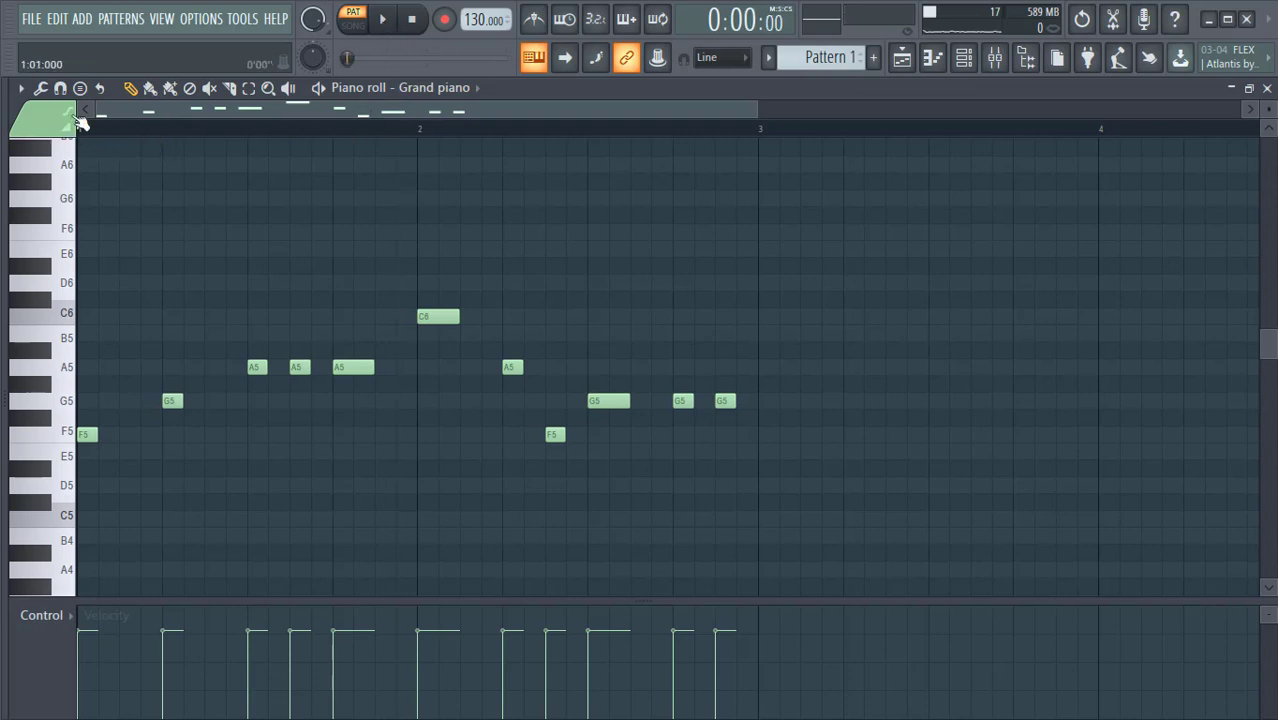
{"action": "left_click", "coordinate": [385, 20]}
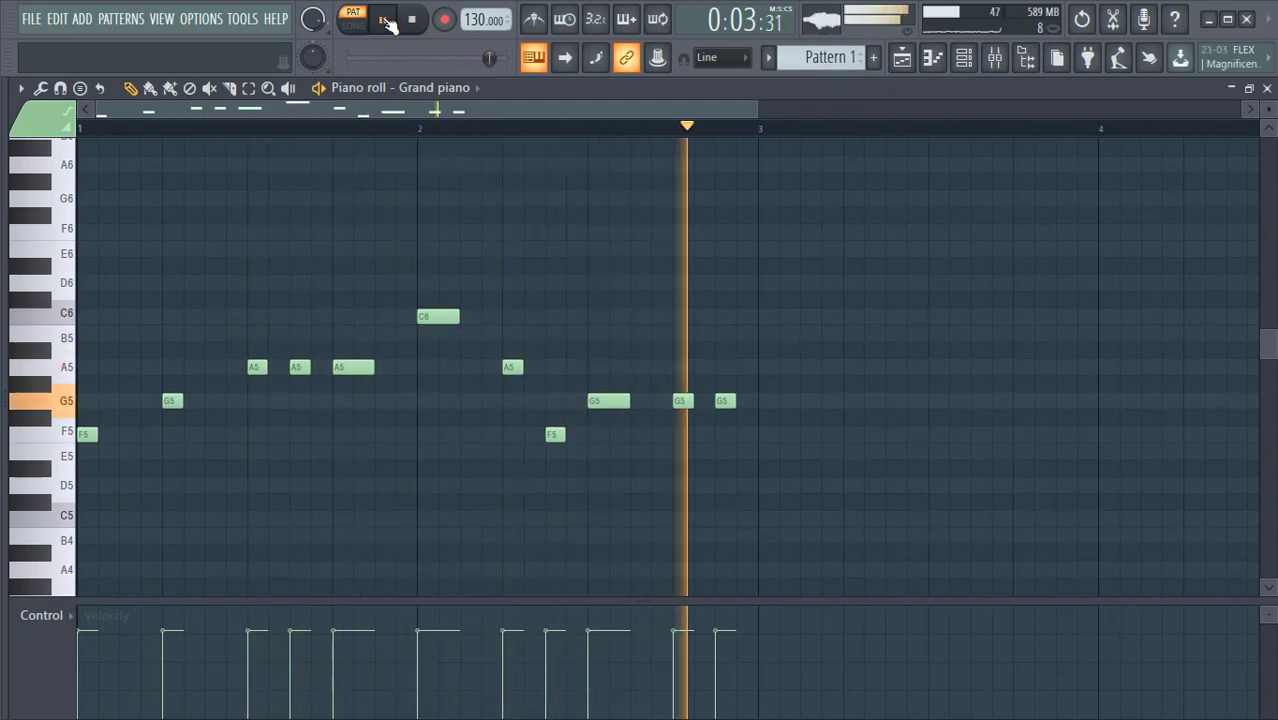
{"action": "left_click", "coordinate": [388, 20]}
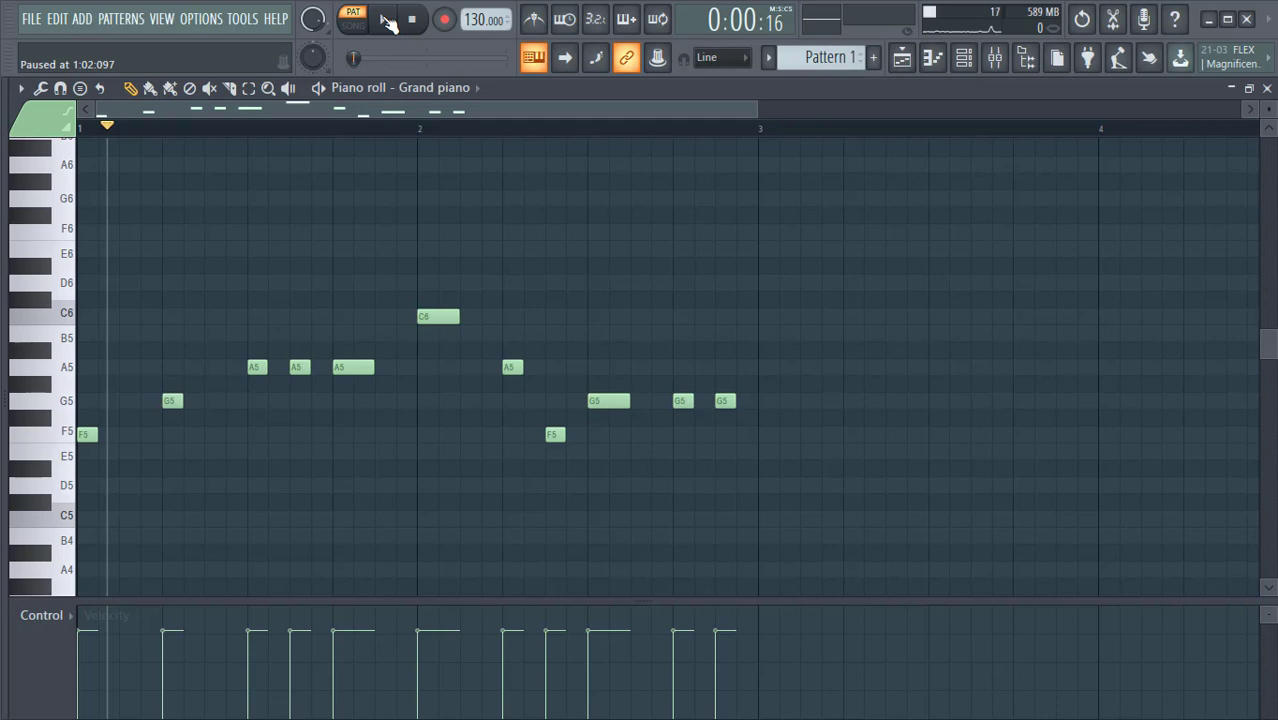
{"action": "key", "text": "ctrl+s"}
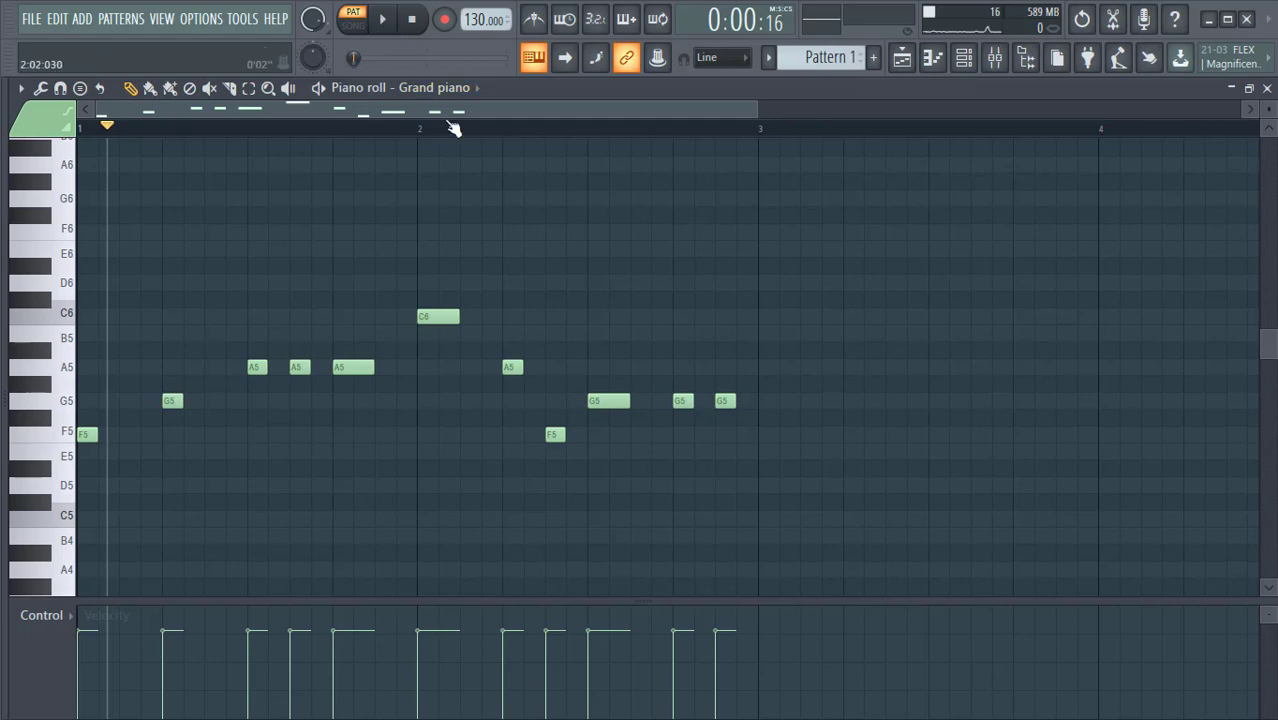
- Add one-step notes in bar 3: A5 at step 1 and G5 at steps 3 and 5
{"action": "left_click_drag", "start_coordinate": [469, 113], "coordinate": [591, 113]}
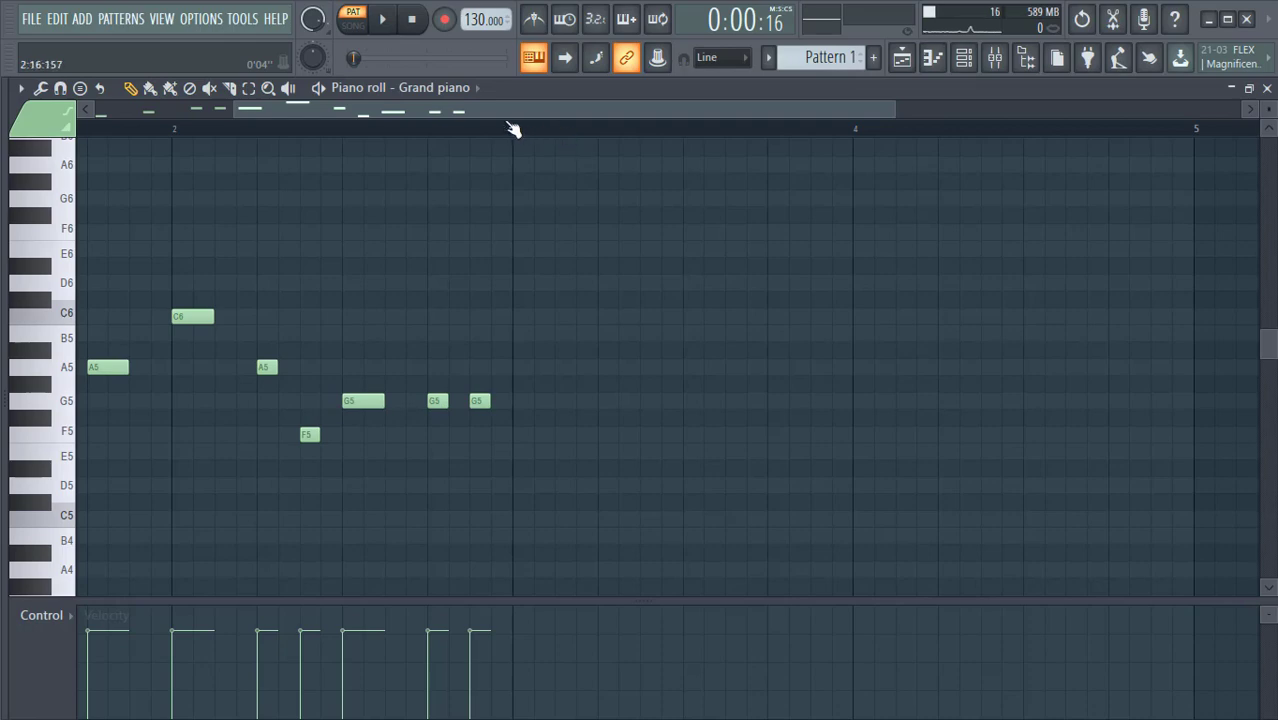
{"action": "scroll", "coordinate": [527, 133], "scroll_direction": "up", "scroll_amount": 3}
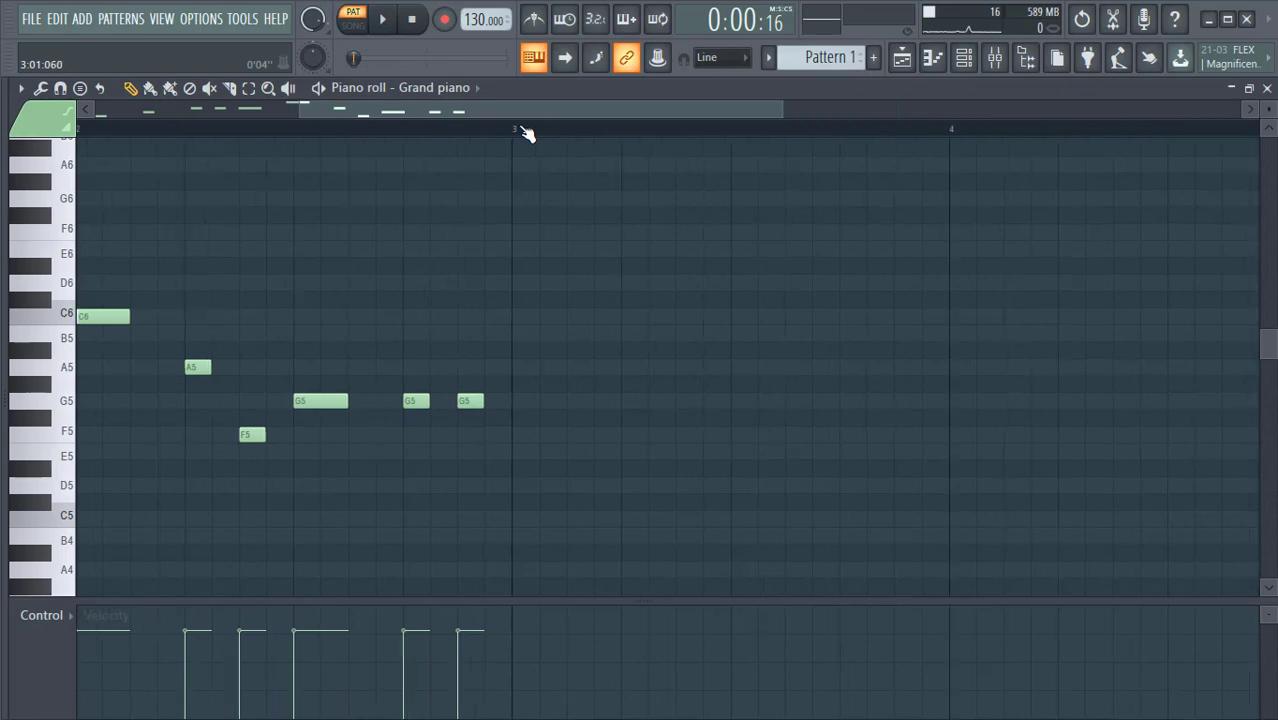
{"action": "scroll", "coordinate": [527, 133], "scroll_direction": "down", "scroll_amount": 3}
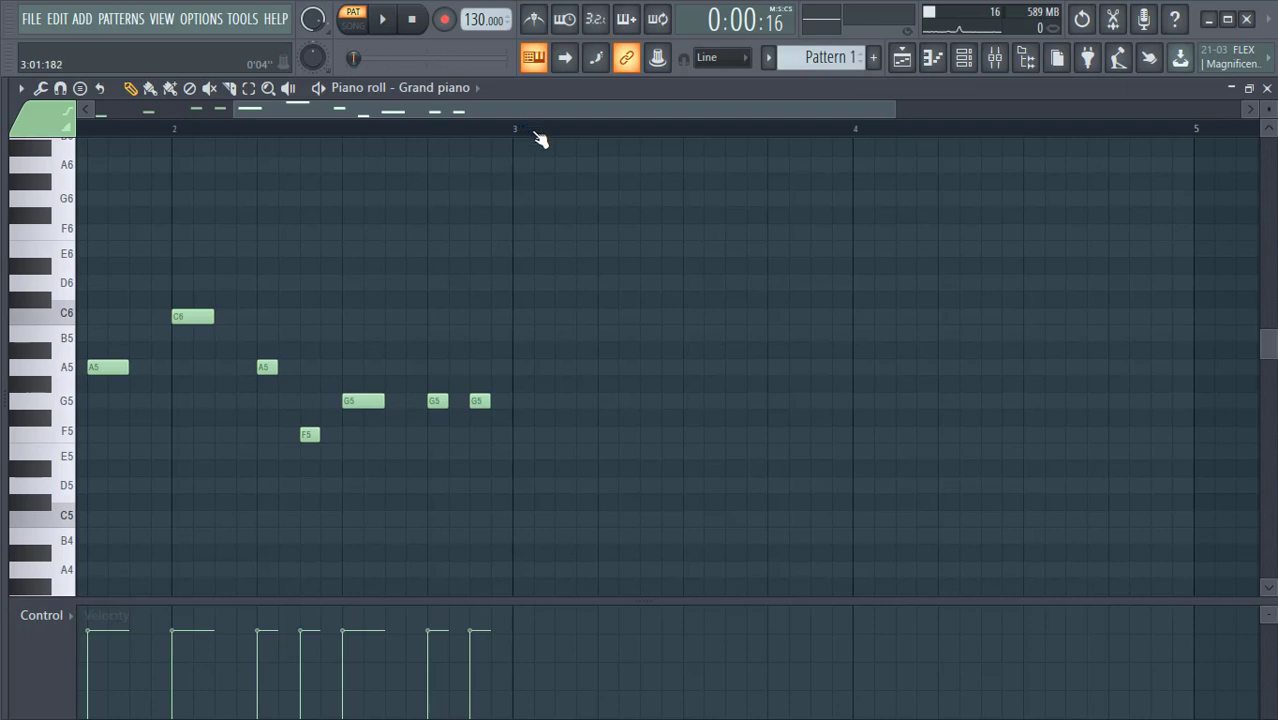
{"action": "left_click_drag", "start_coordinate": [467, 109], "coordinate": [530, 108]}
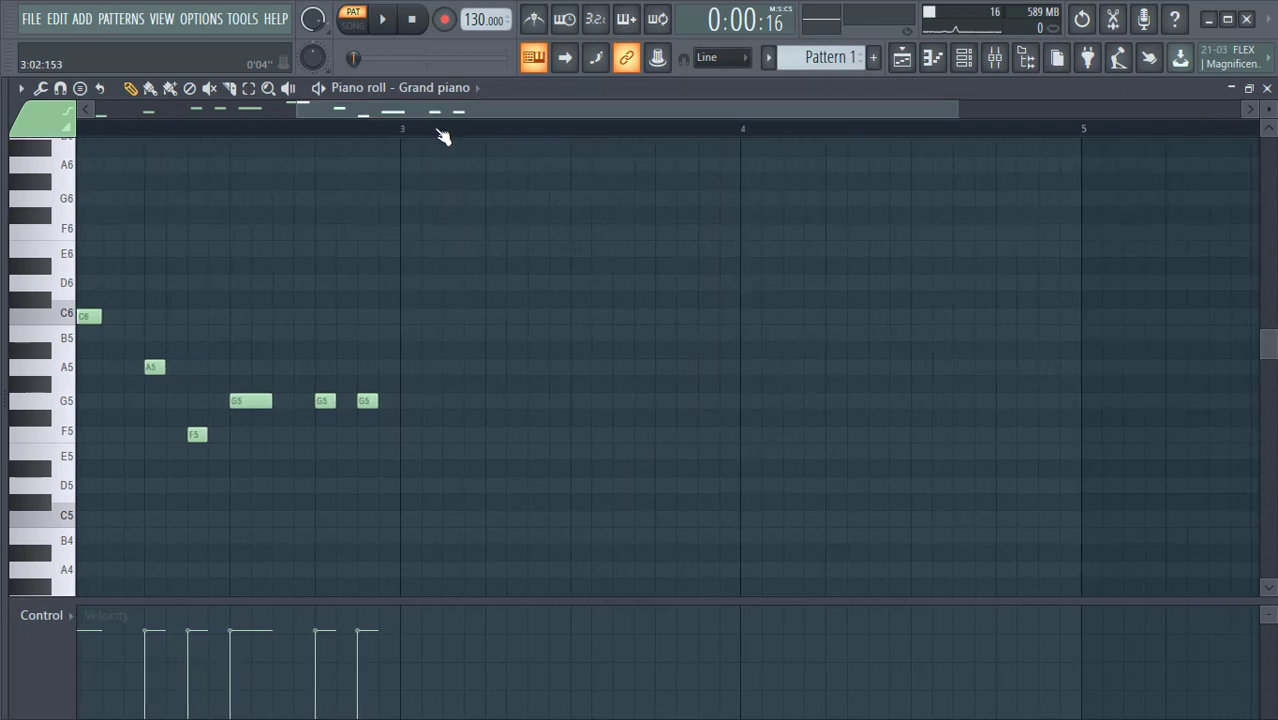
{"action": "scroll", "coordinate": [443, 135], "scroll_direction": "up", "scroll_amount": 3}
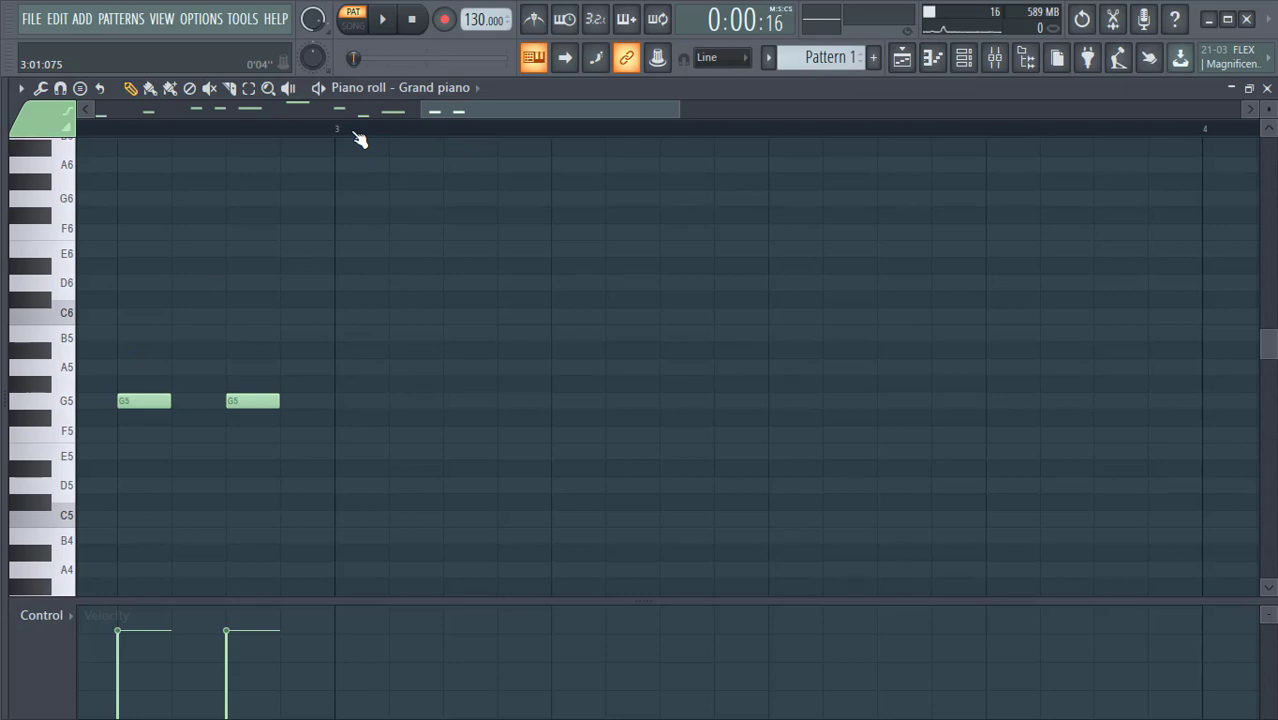
{"action": "left_click", "coordinate": [336, 369]}
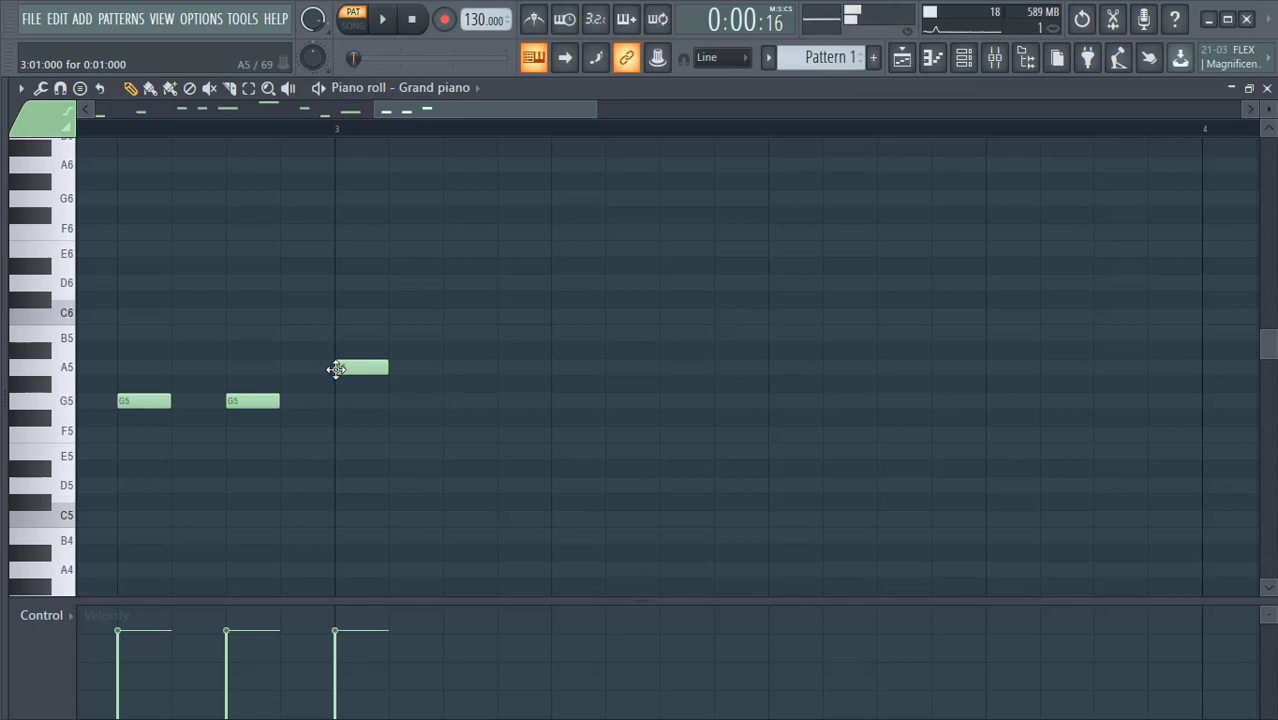
{"action": "left_click", "coordinate": [446, 401]}
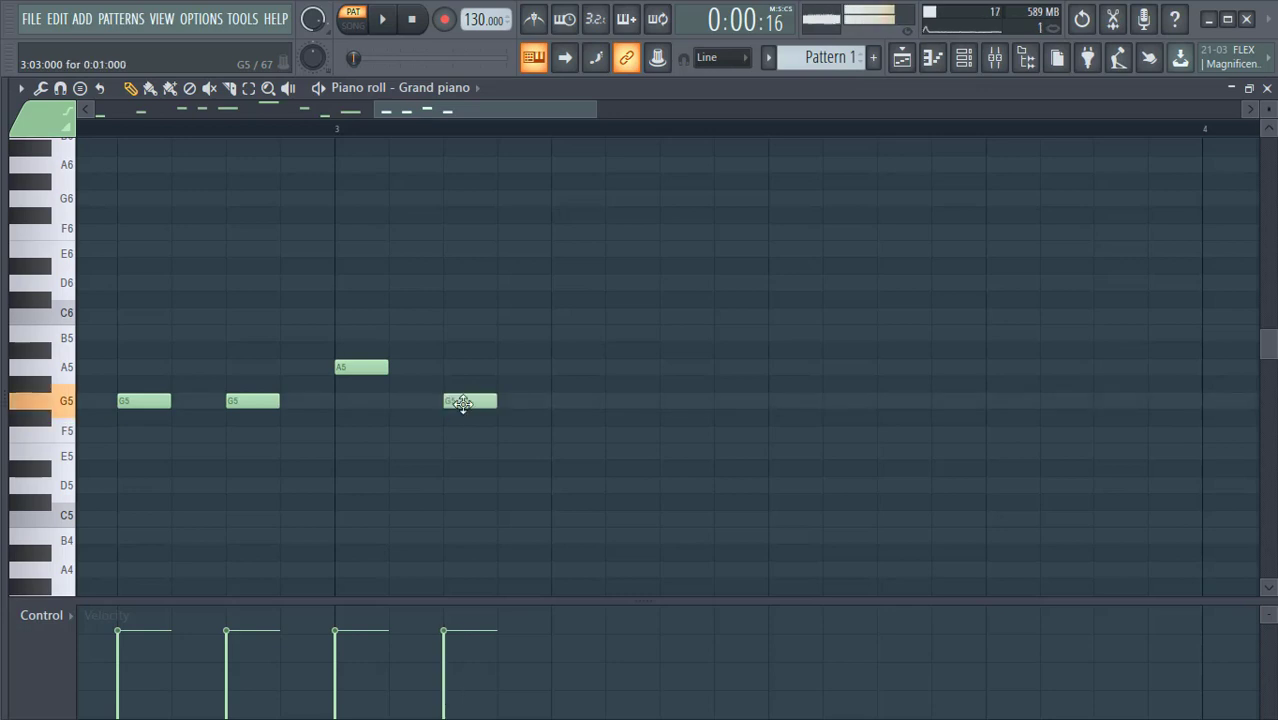
{"action": "left_click", "coordinate": [554, 401]}
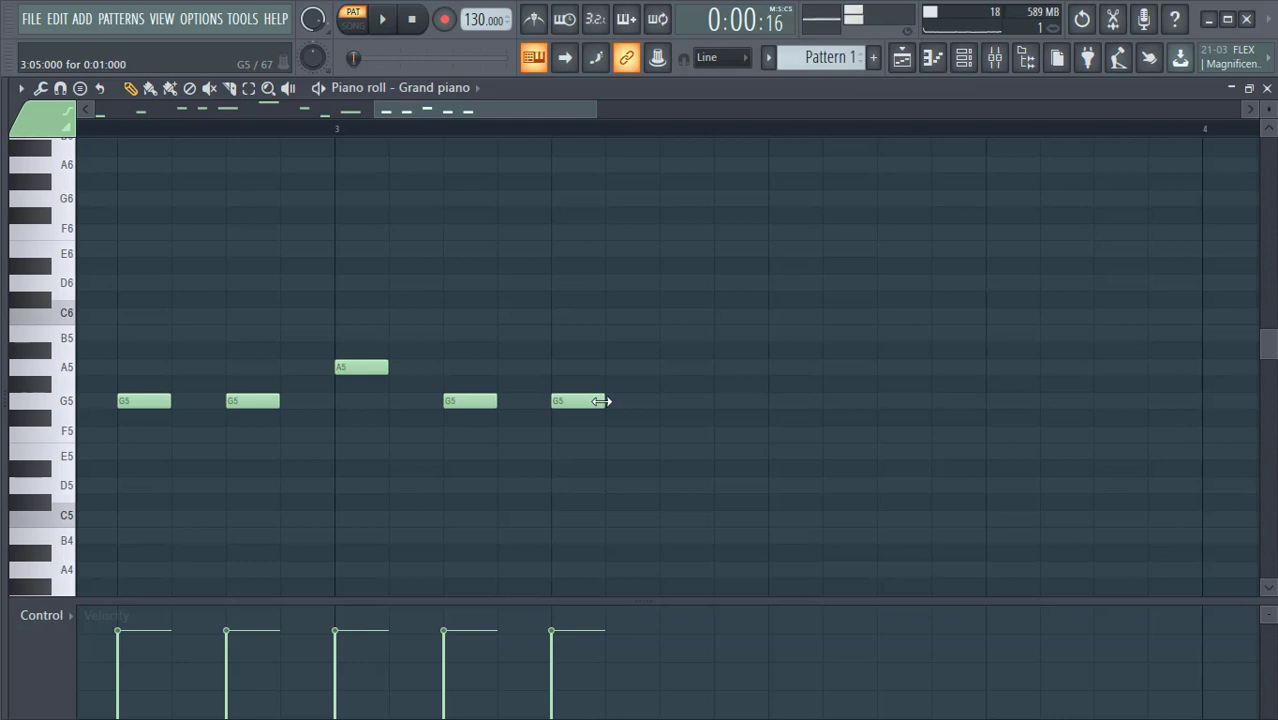
- Lengthen the A5 note at the start of bar 3 to two steps and delete the two G5 notes following it
{"action": "scroll", "coordinate": [549, 132], "scroll_direction": "up", "scroll_amount": 1}
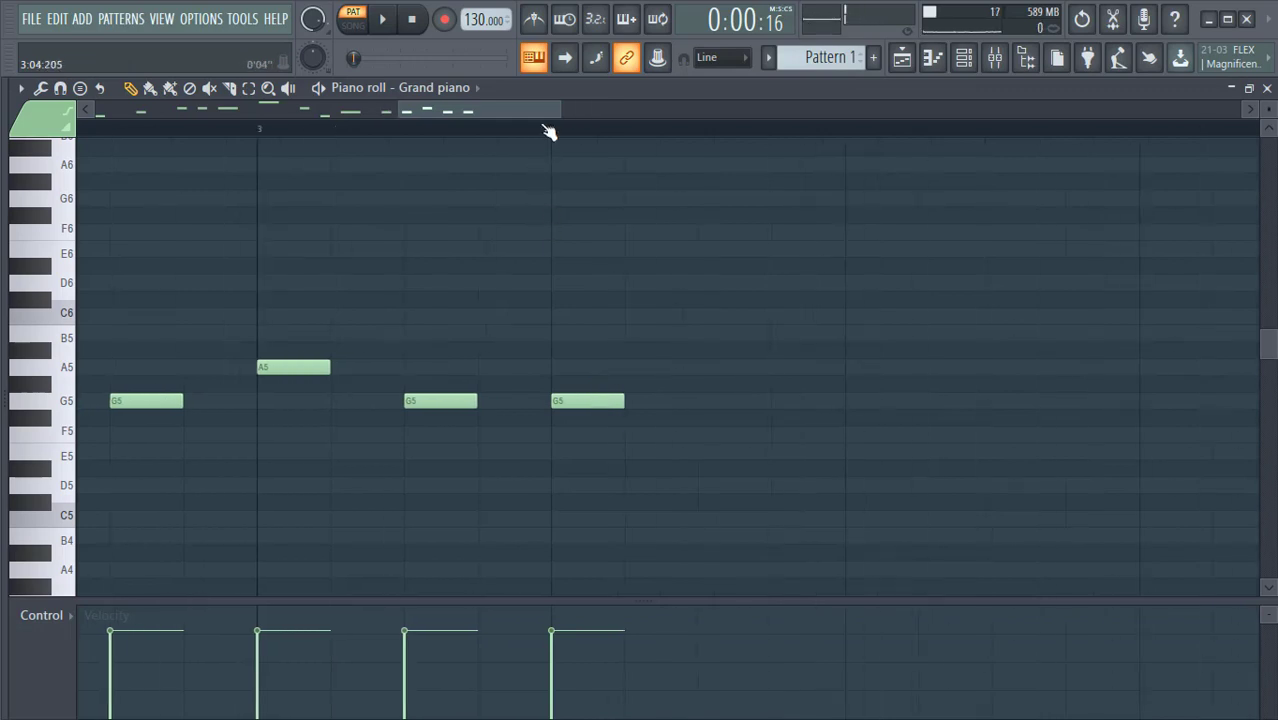
{"action": "scroll", "coordinate": [549, 132], "scroll_direction": "down", "scroll_amount": 5}
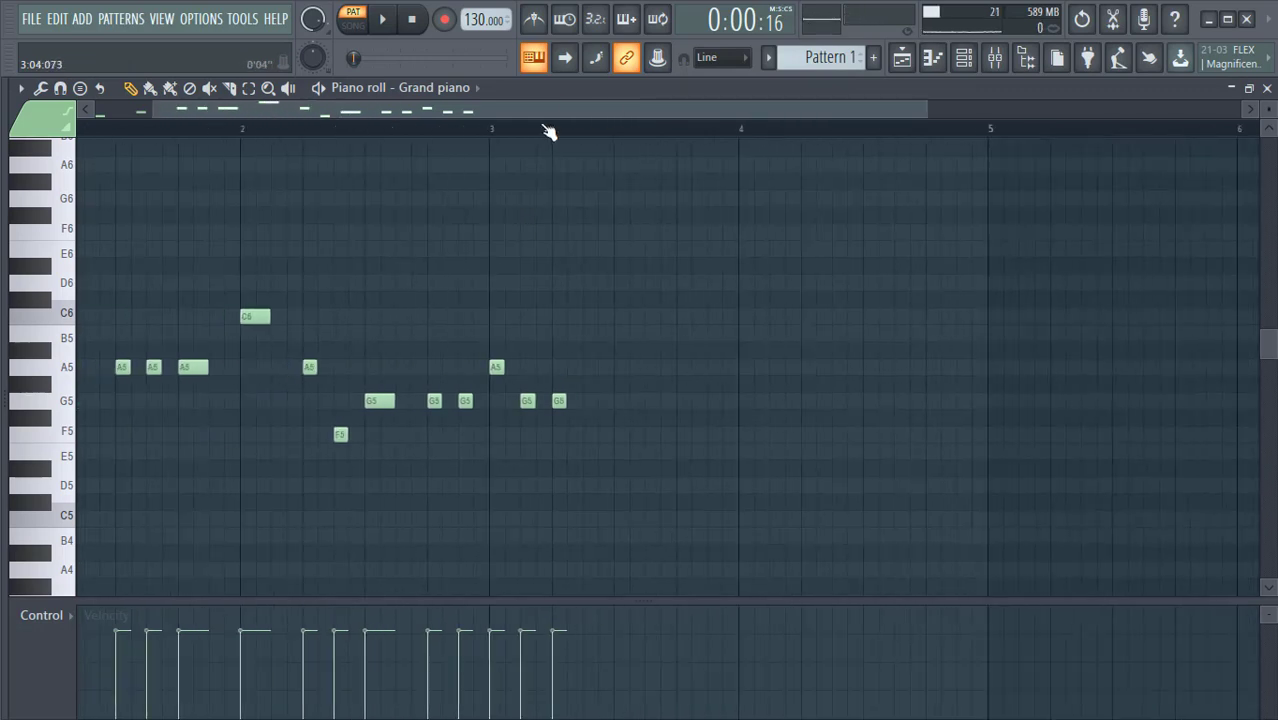
{"action": "scroll", "coordinate": [549, 132], "scroll_direction": "up", "scroll_amount": 3}
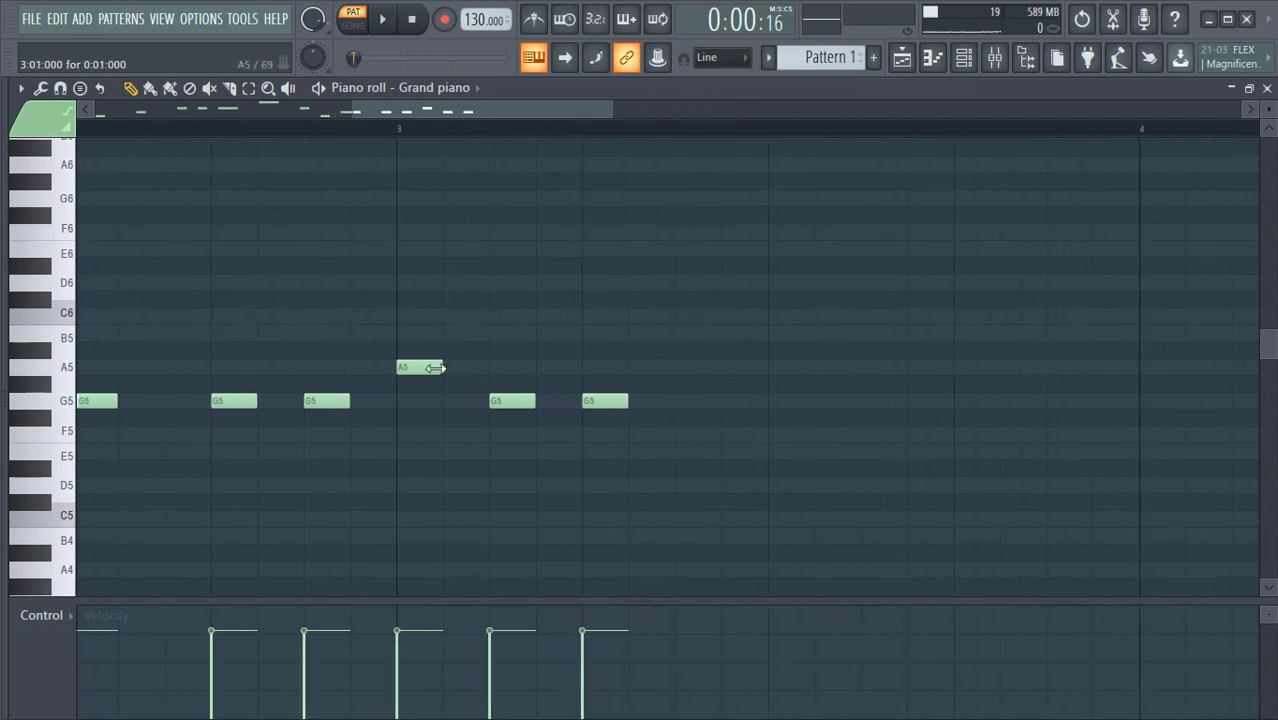
{"action": "left_click_drag", "start_coordinate": [435, 368], "coordinate": [486, 368]}
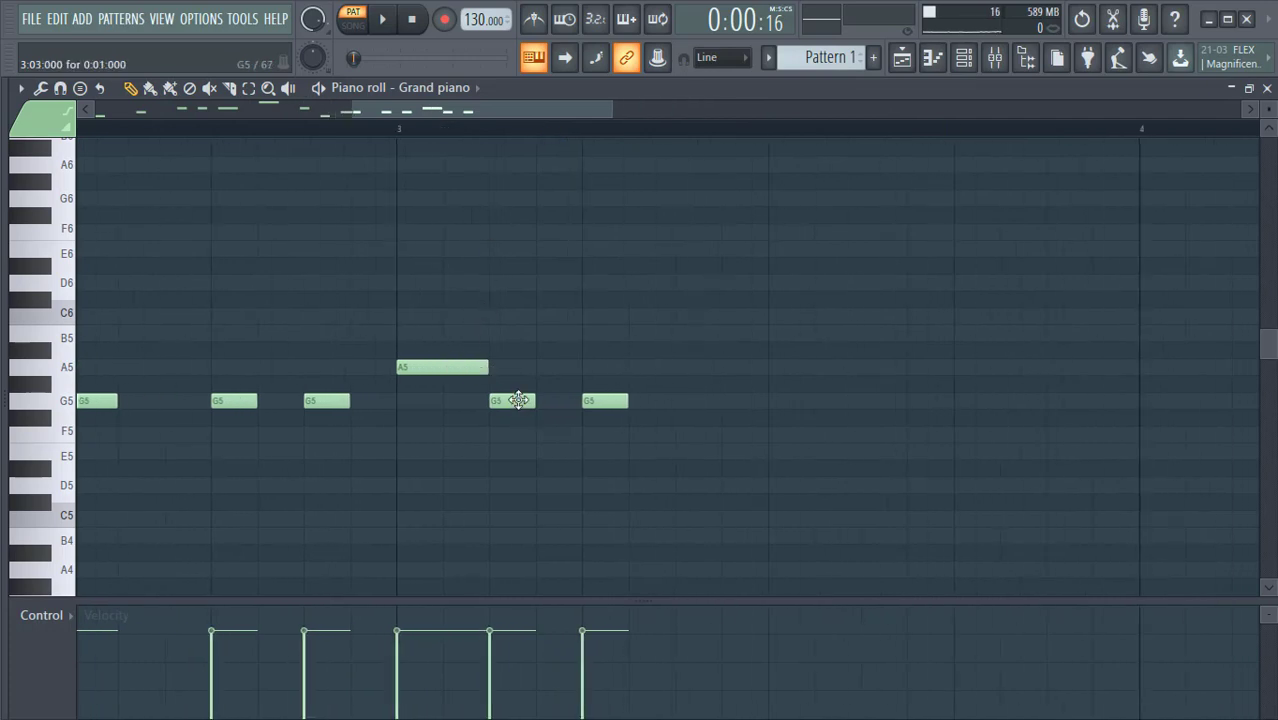
{"action": "right_click", "coordinate": [514, 400]}
{"action": "right_click", "coordinate": [589, 401]}
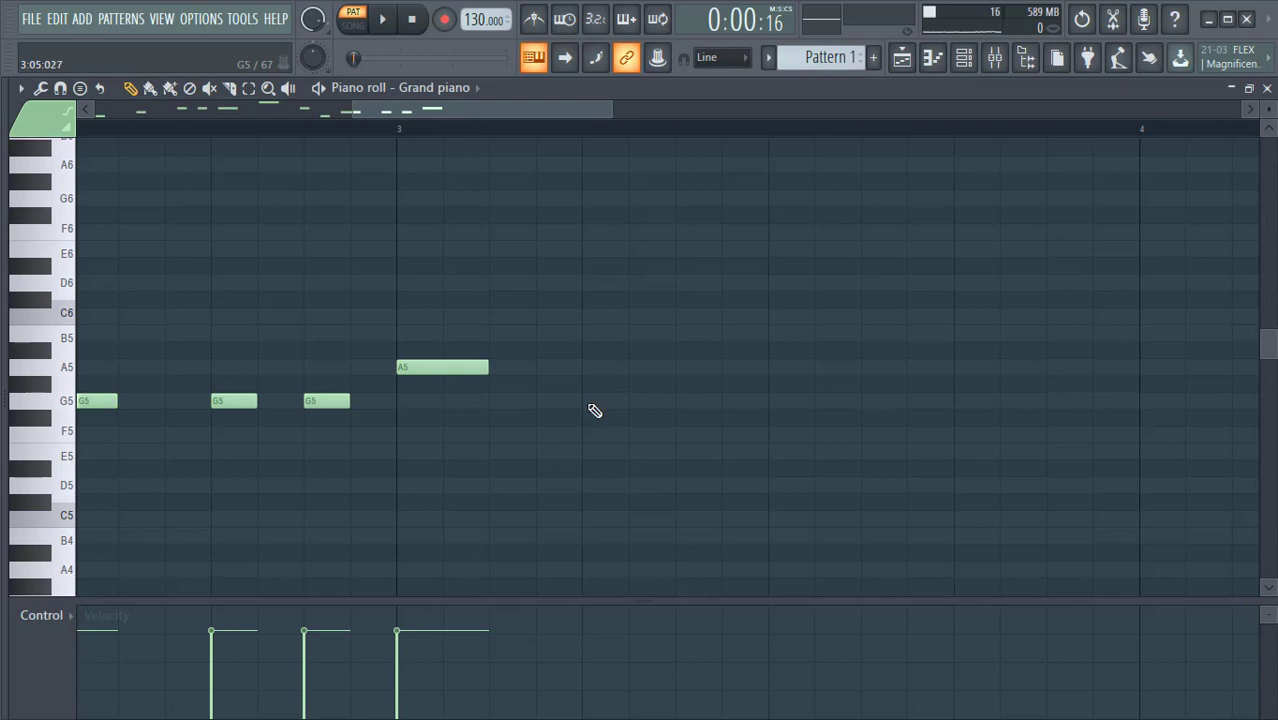
- Add a two-step G5 at step 5 of bar 3 and one-step F5 notes at steps 9 and 11
{"action": "left_click", "coordinate": [437, 370]}
{"action": "left_click", "coordinate": [586, 402]}
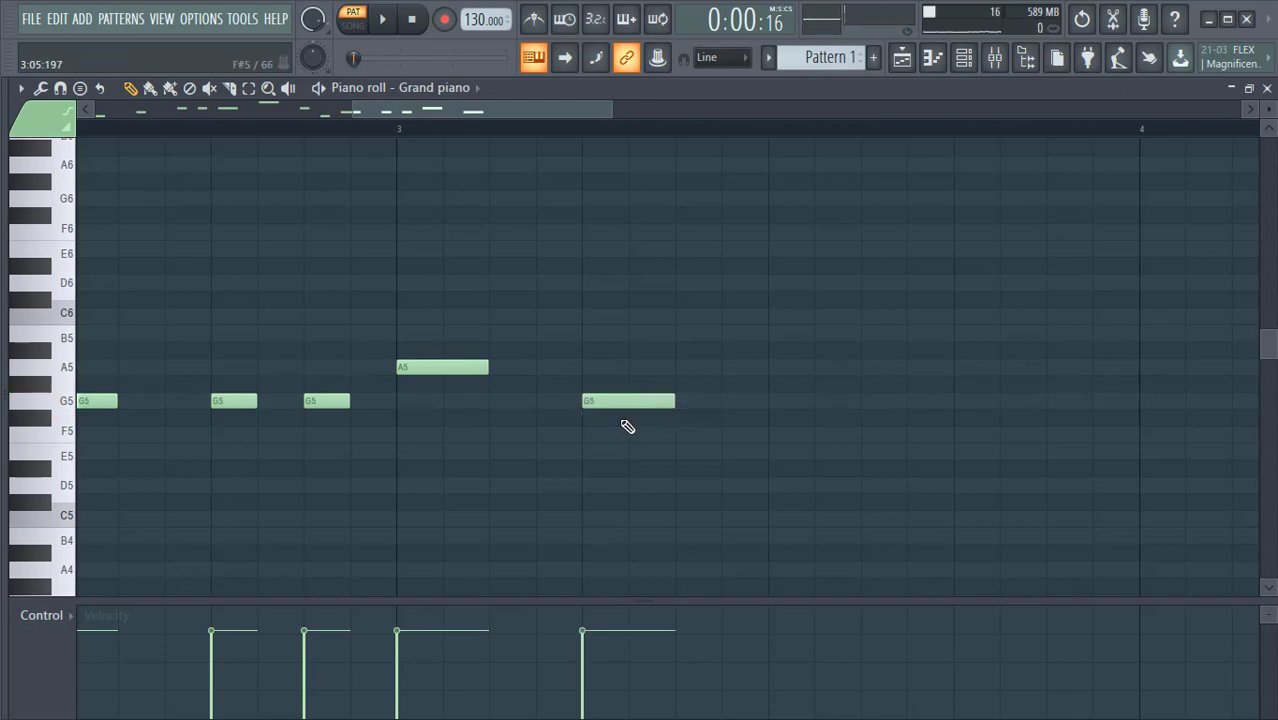
{"action": "left_click", "coordinate": [331, 400]}
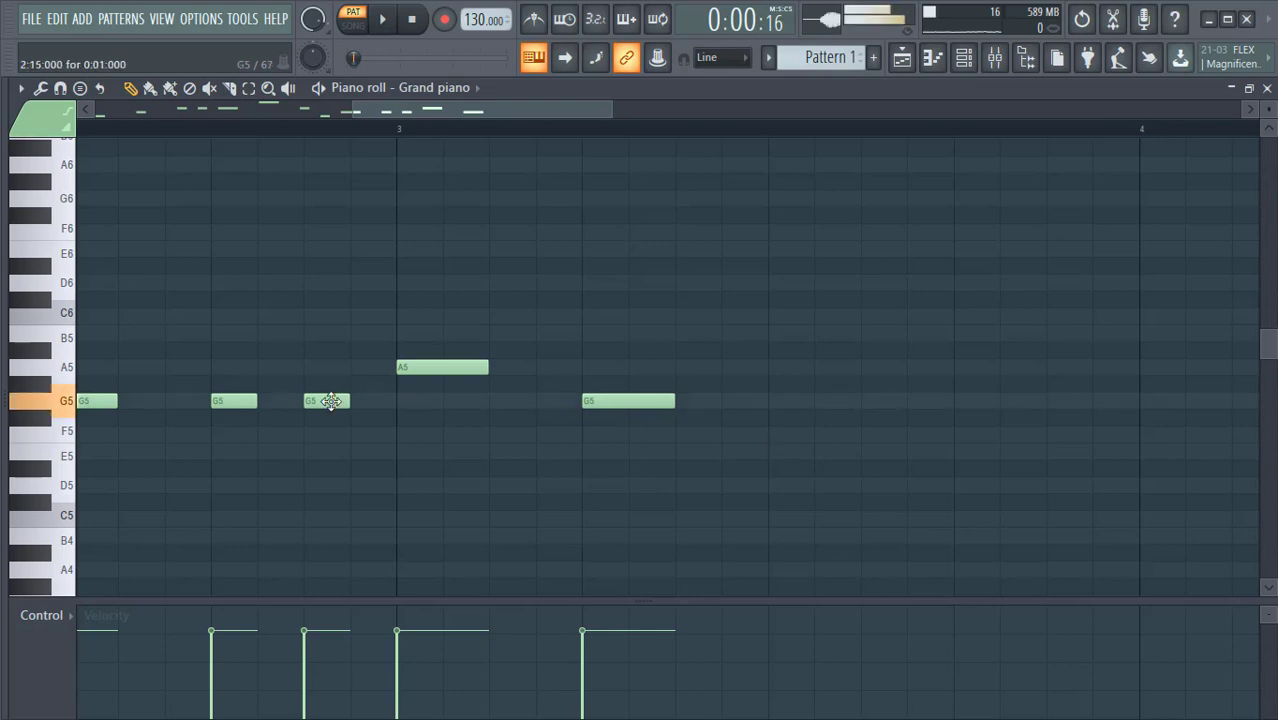
{"action": "left_click", "coordinate": [772, 436]}
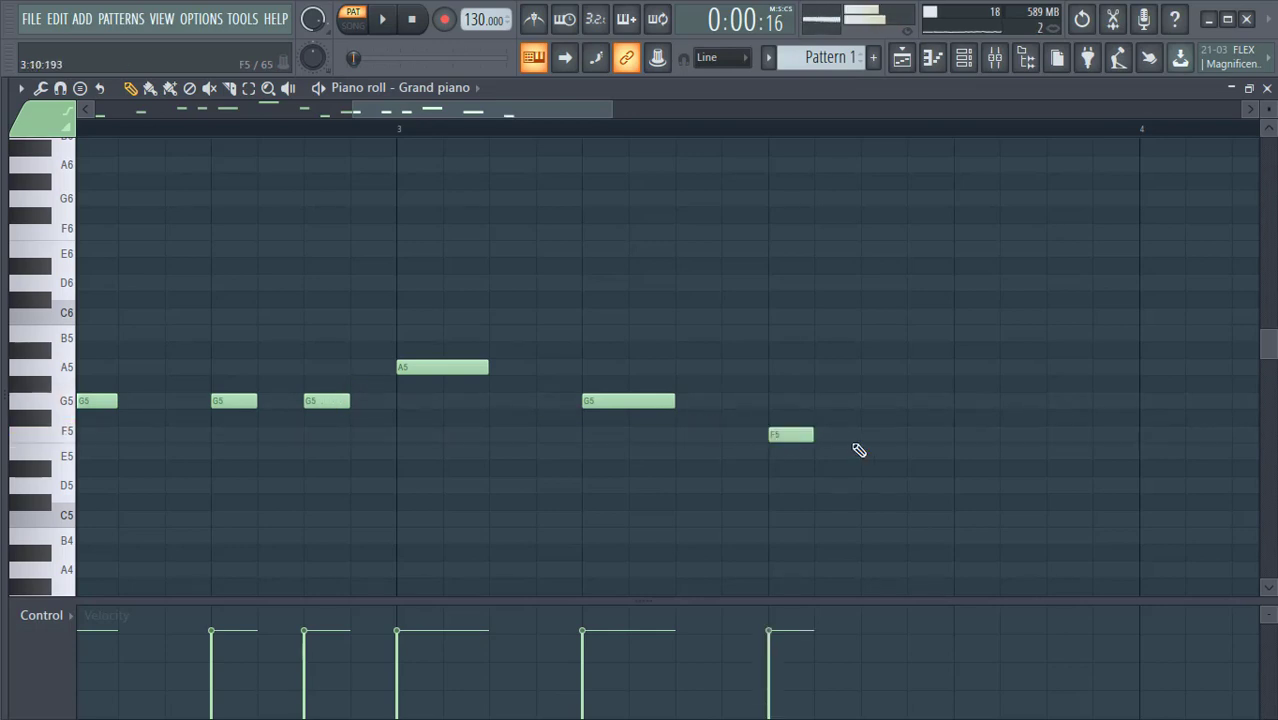
{"action": "left_click", "coordinate": [866, 437]}
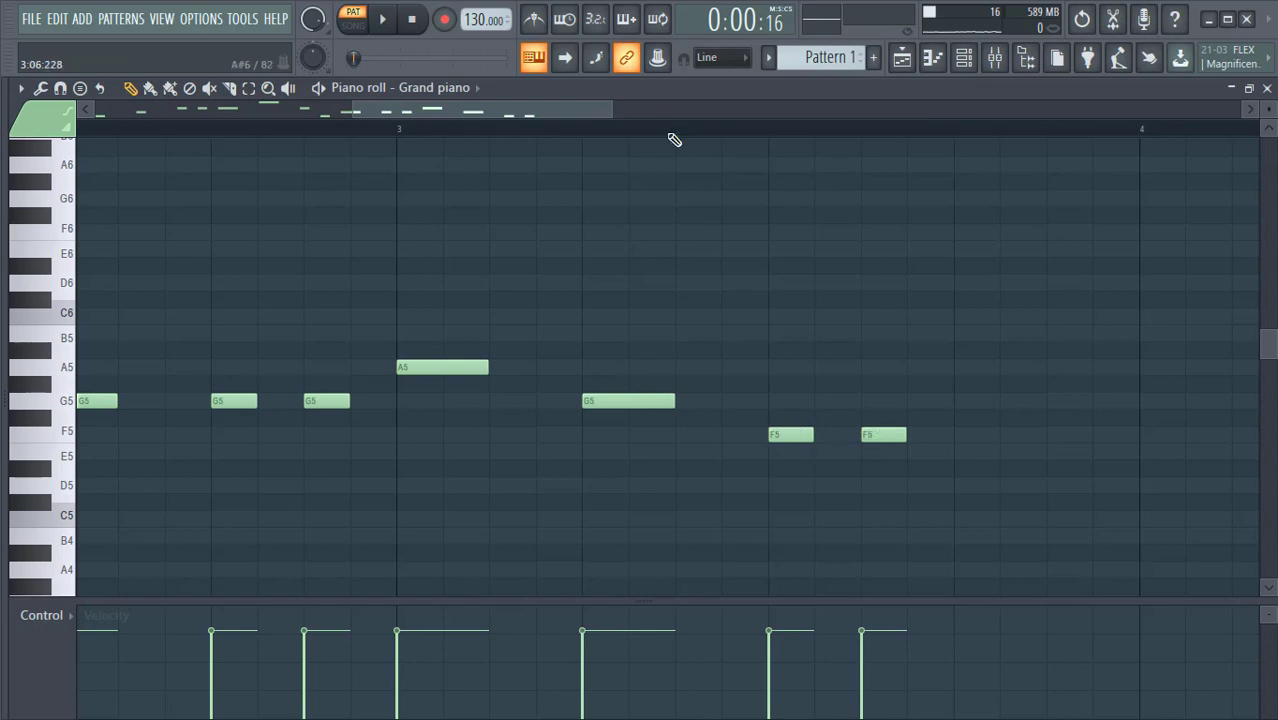
- Audition D5 and add a two-step D5 note at step 13 of bar 3
{"action": "scroll", "coordinate": [673, 135], "scroll_direction": "down", "scroll_amount": 5}
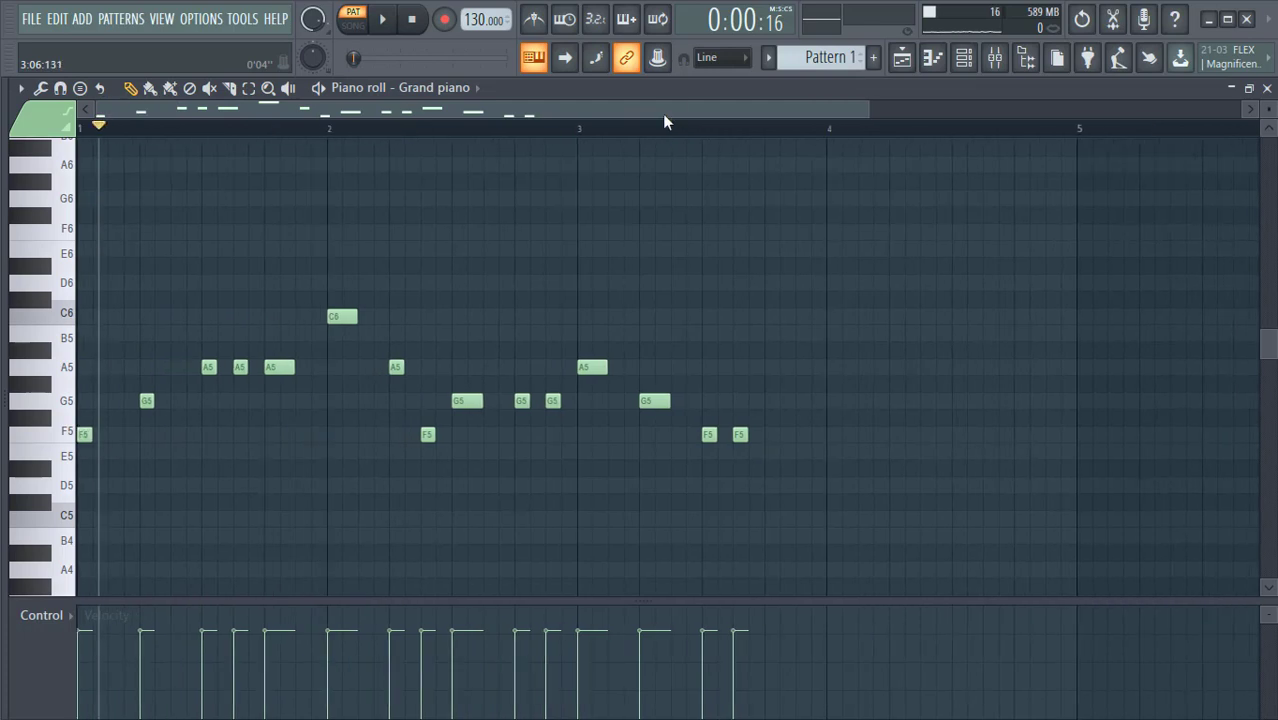
{"action": "left_click_drag", "start_coordinate": [666, 100], "coordinate": [707, 105]}
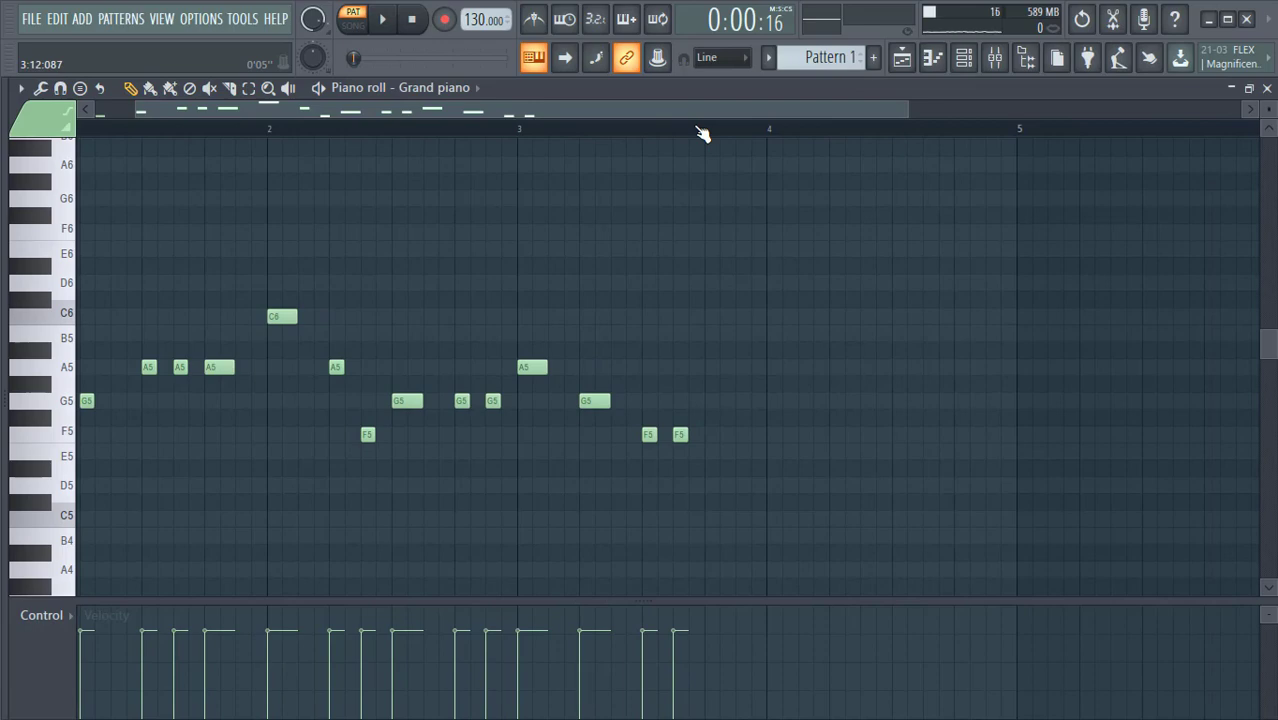
{"action": "left_click", "coordinate": [70, 492]}
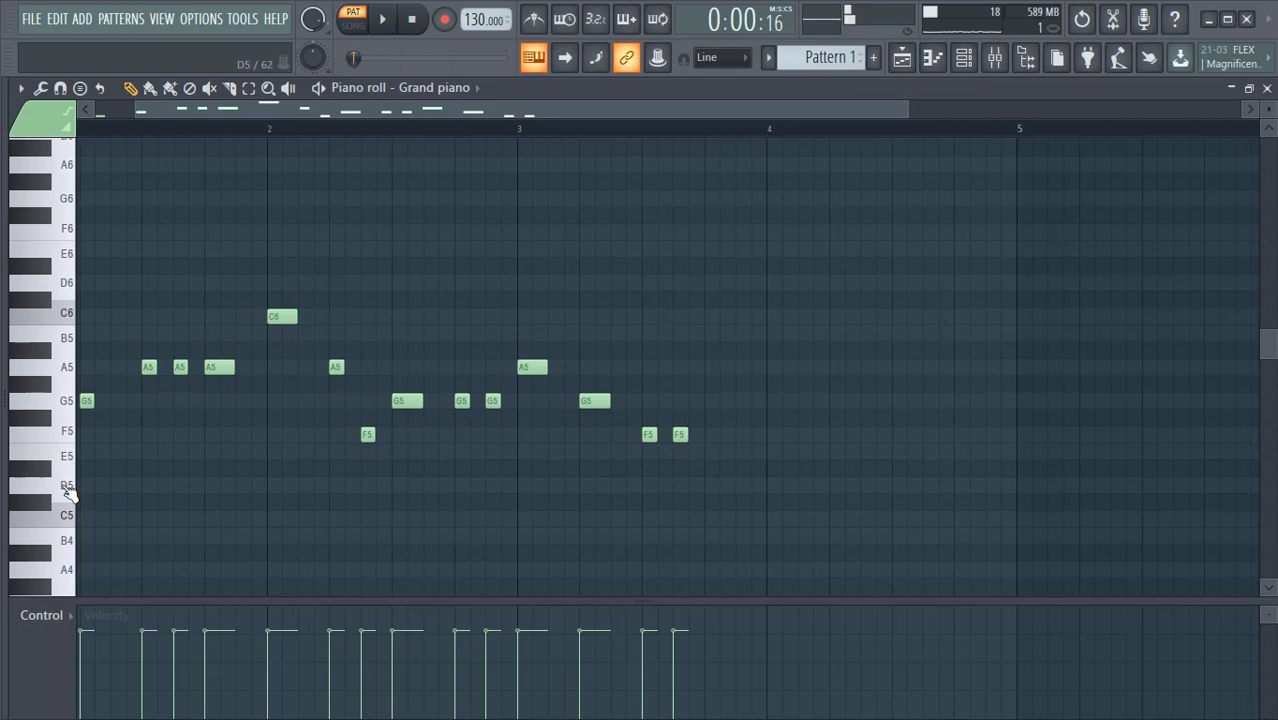
{"action": "left_click", "coordinate": [710, 486]}
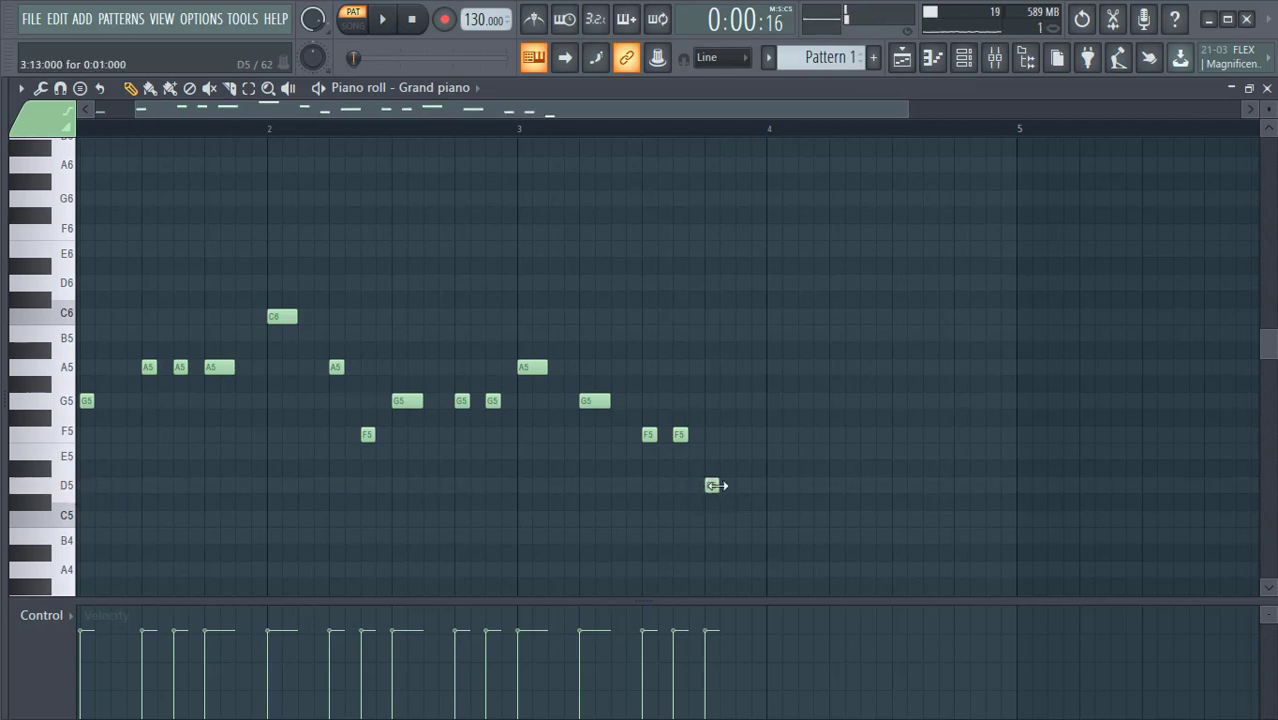
{"action": "left_click_drag", "start_coordinate": [724, 486], "coordinate": [731, 486]}
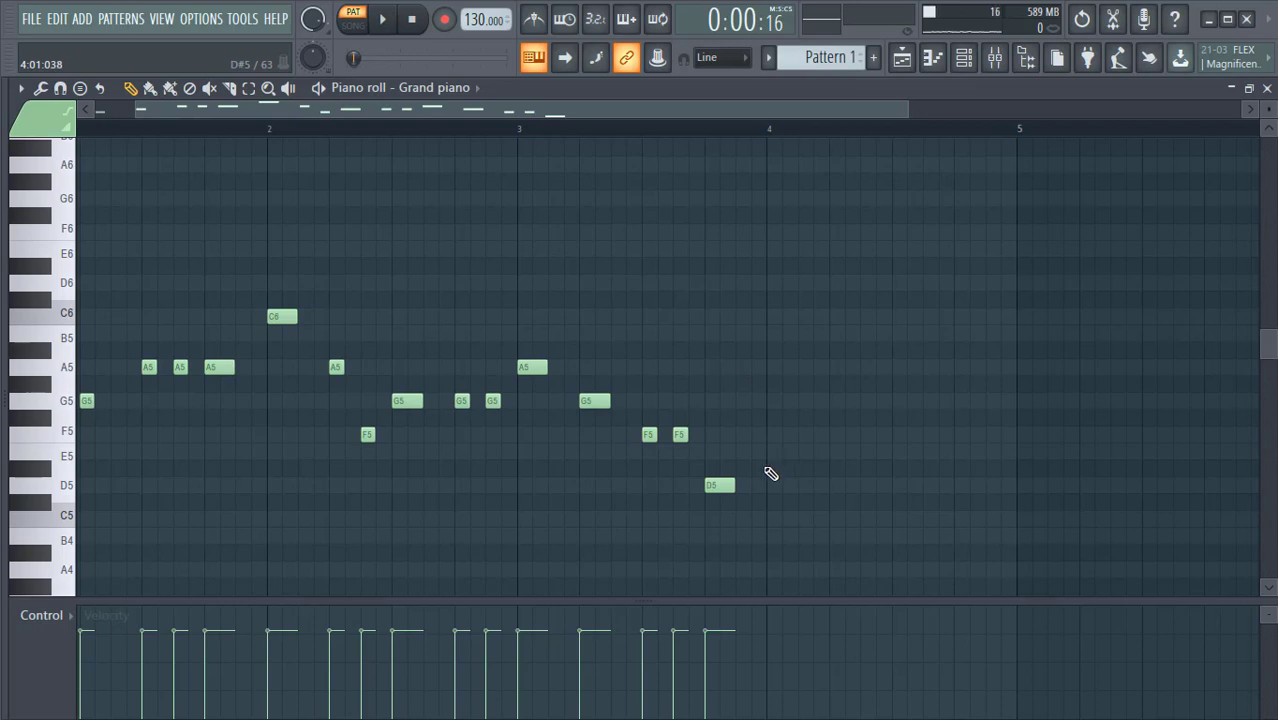
- Audition C5 and add a four-step C5 note at the start of bar 4
{"action": "left_click", "coordinate": [69, 527]}
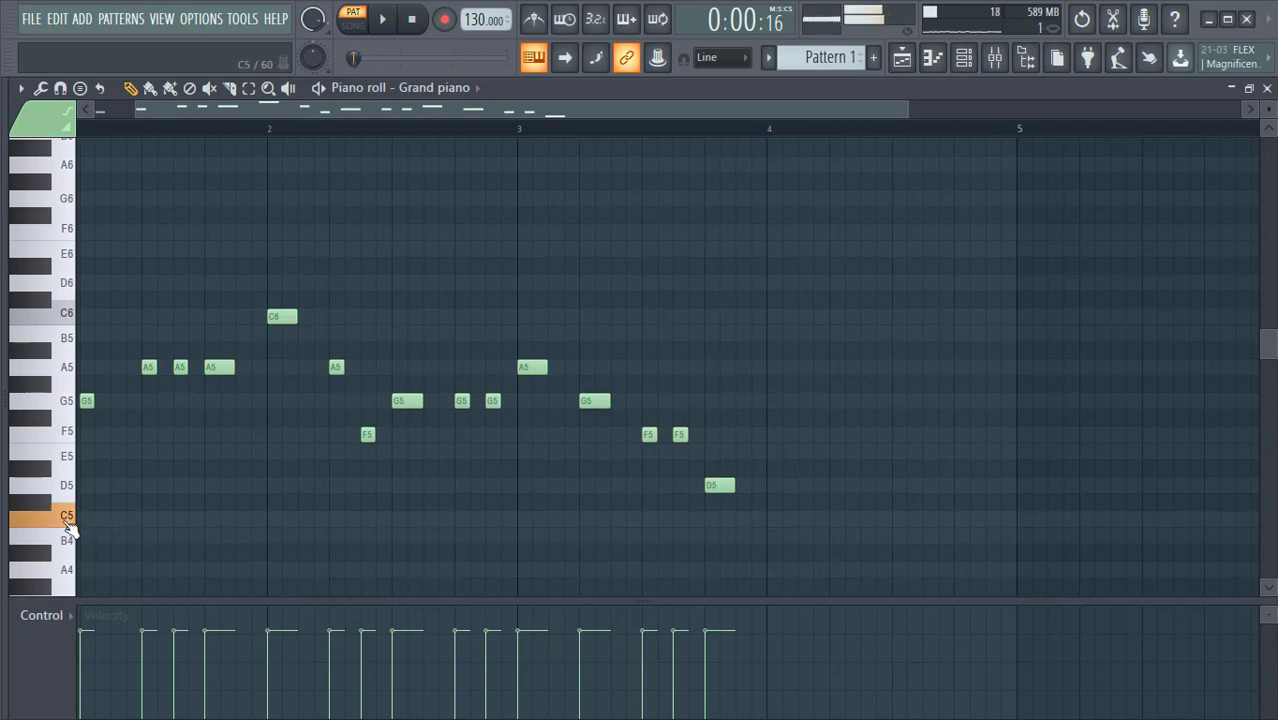
{"action": "left_click", "coordinate": [775, 522]}
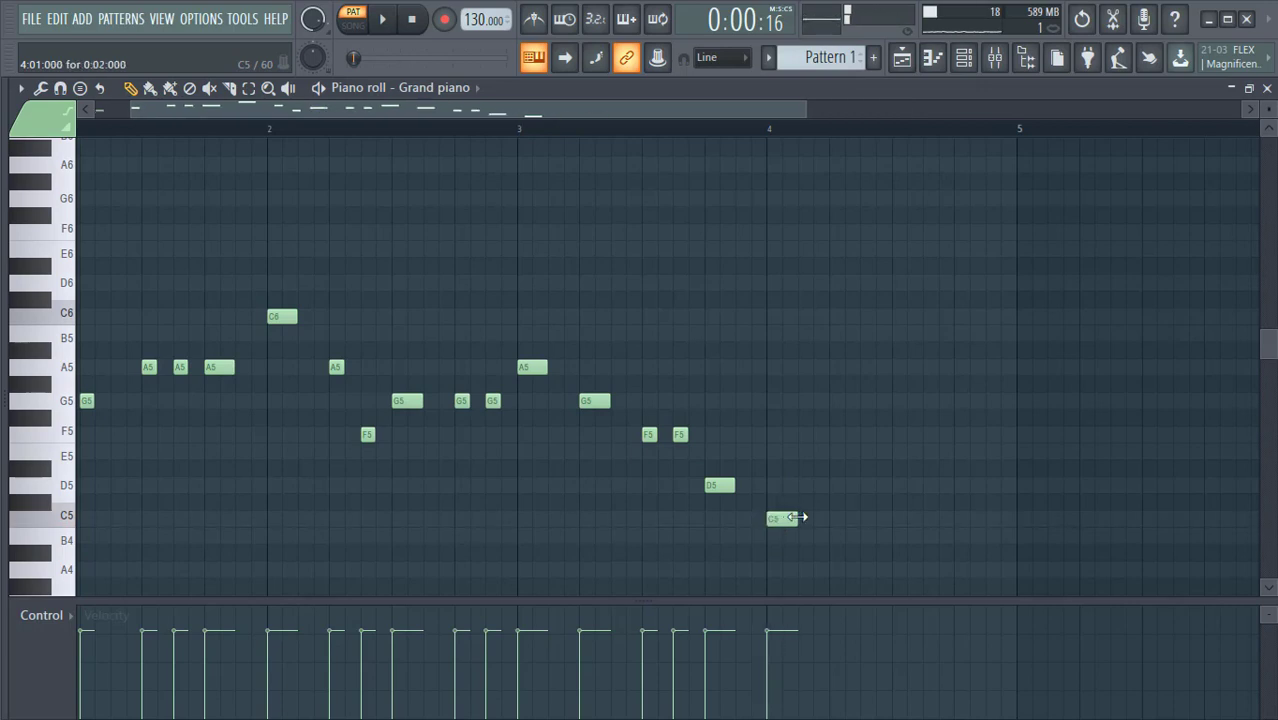
{"action": "left_click_drag", "start_coordinate": [806, 517], "coordinate": [819, 520]}
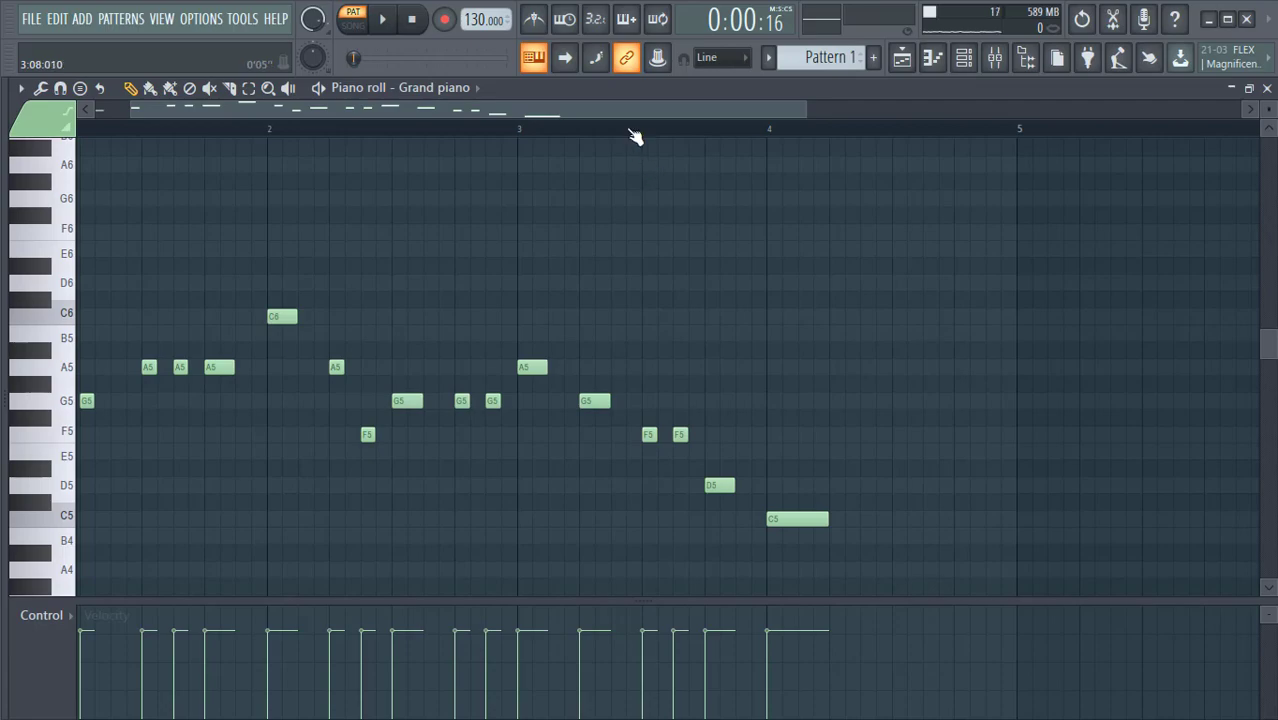
- Play the whole pattern from bar 1 and pause it once the C5 note in bar 4 has sounded
{"action": "scroll", "coordinate": [632, 136], "scroll_direction": "down", "scroll_amount": 2}
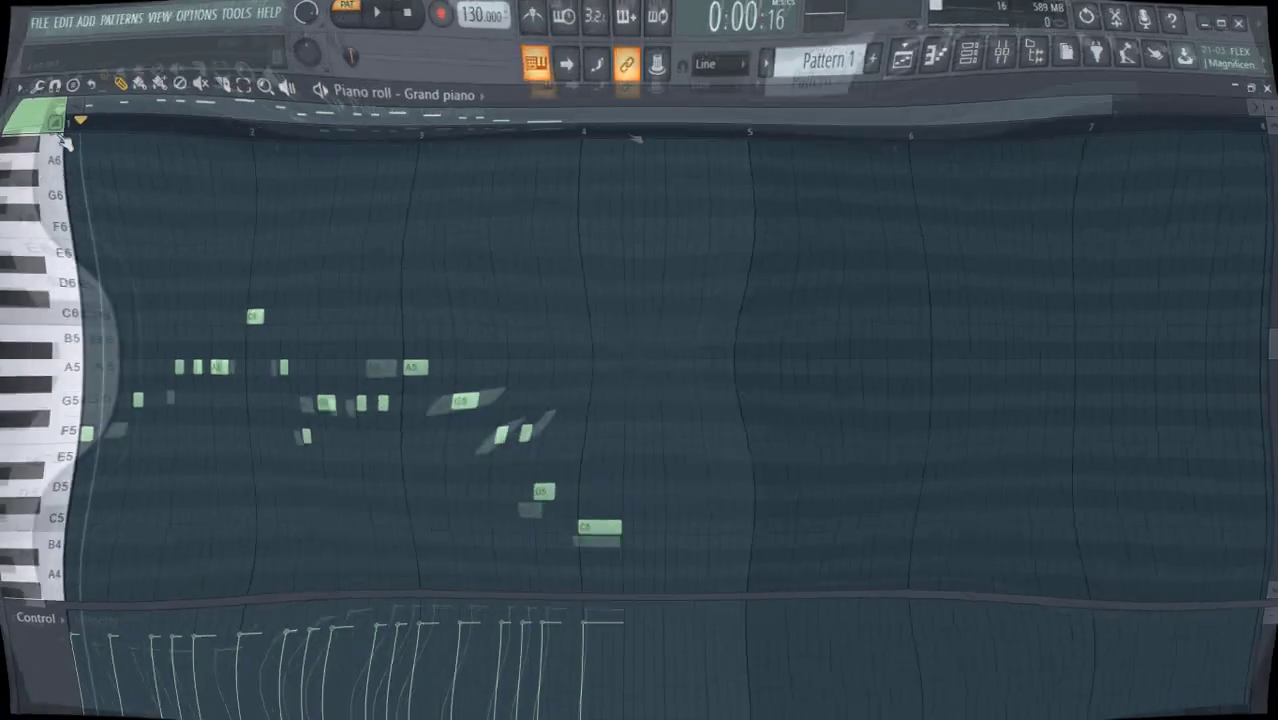
{"action": "left_click_drag", "start_coordinate": [93, 131], "coordinate": [74, 123]}
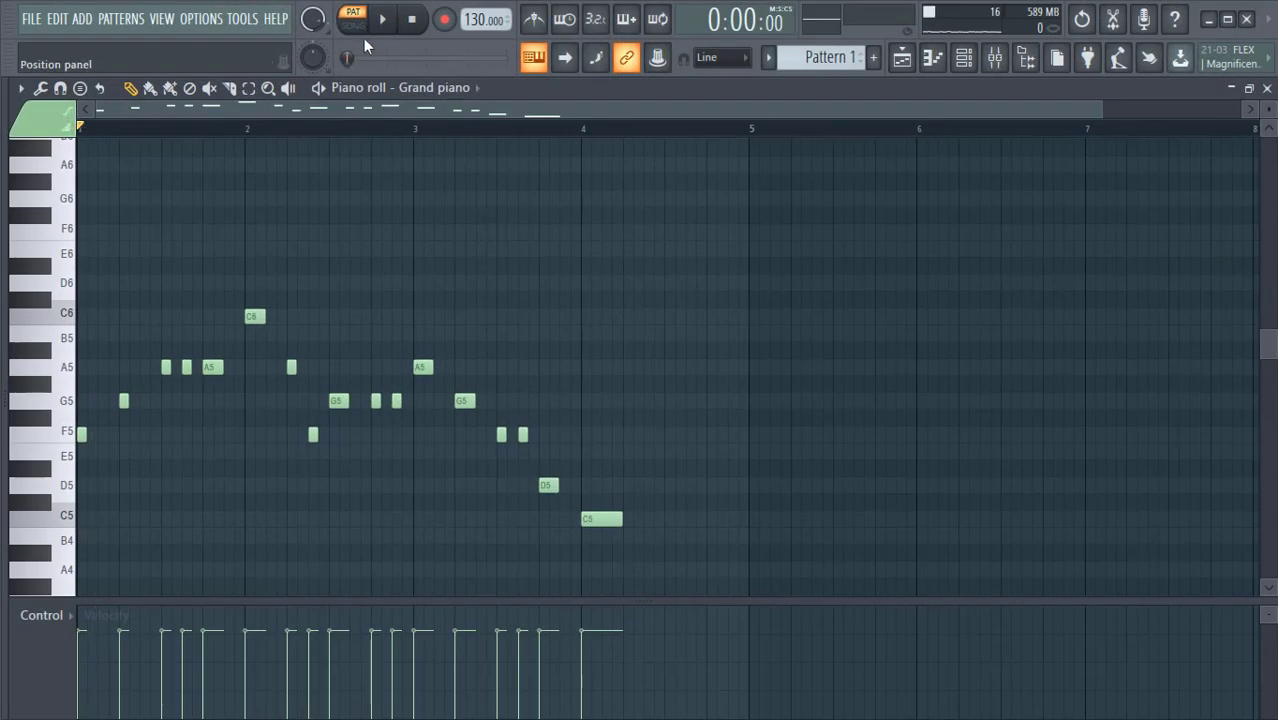
{"action": "left_click", "coordinate": [387, 21]}
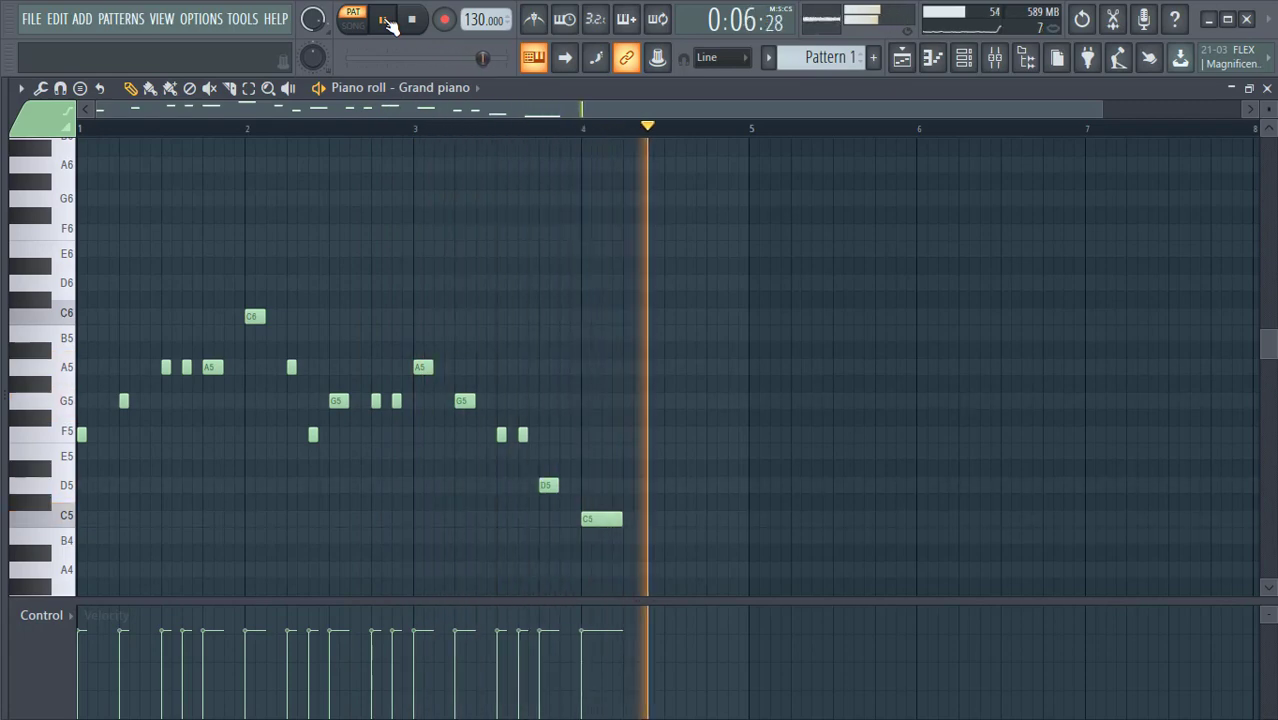
{"action": "left_click", "coordinate": [387, 21]}
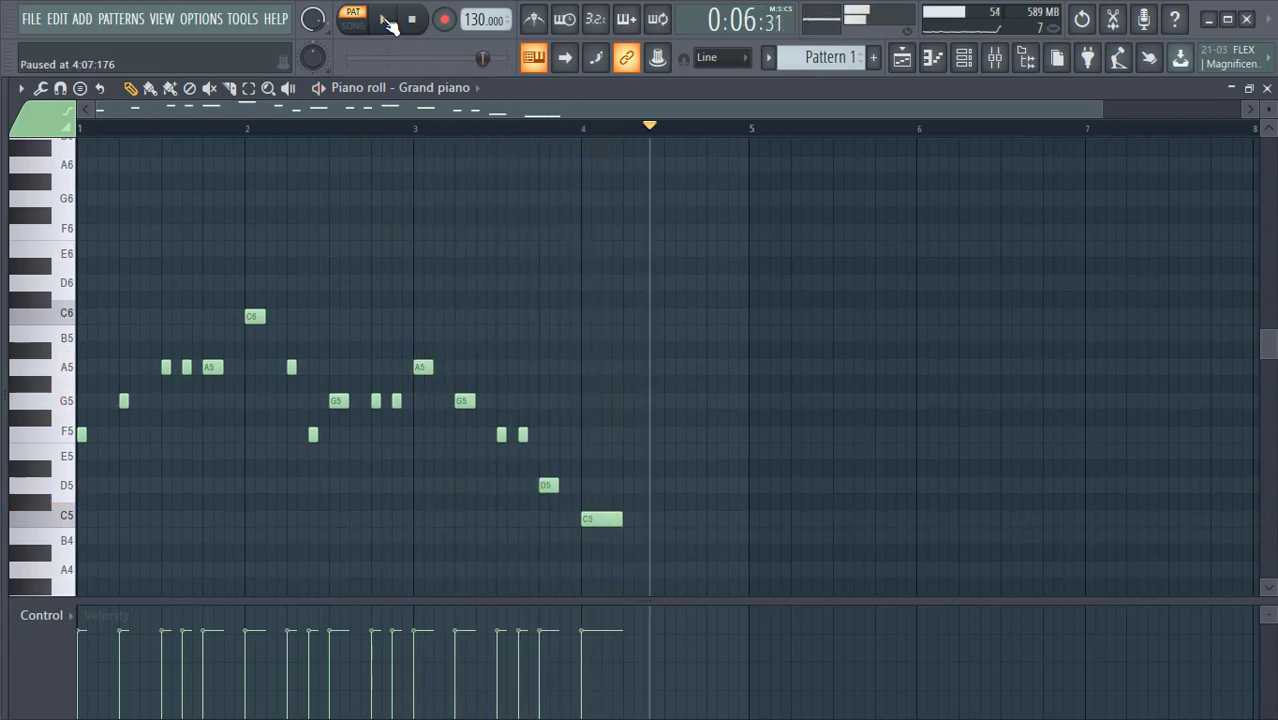
- Delete the C5 note in bar 4 and lengthen the last D5 note of bar 3 to four steps, checking by playback
{"action": "right_click", "coordinate": [599, 516]}
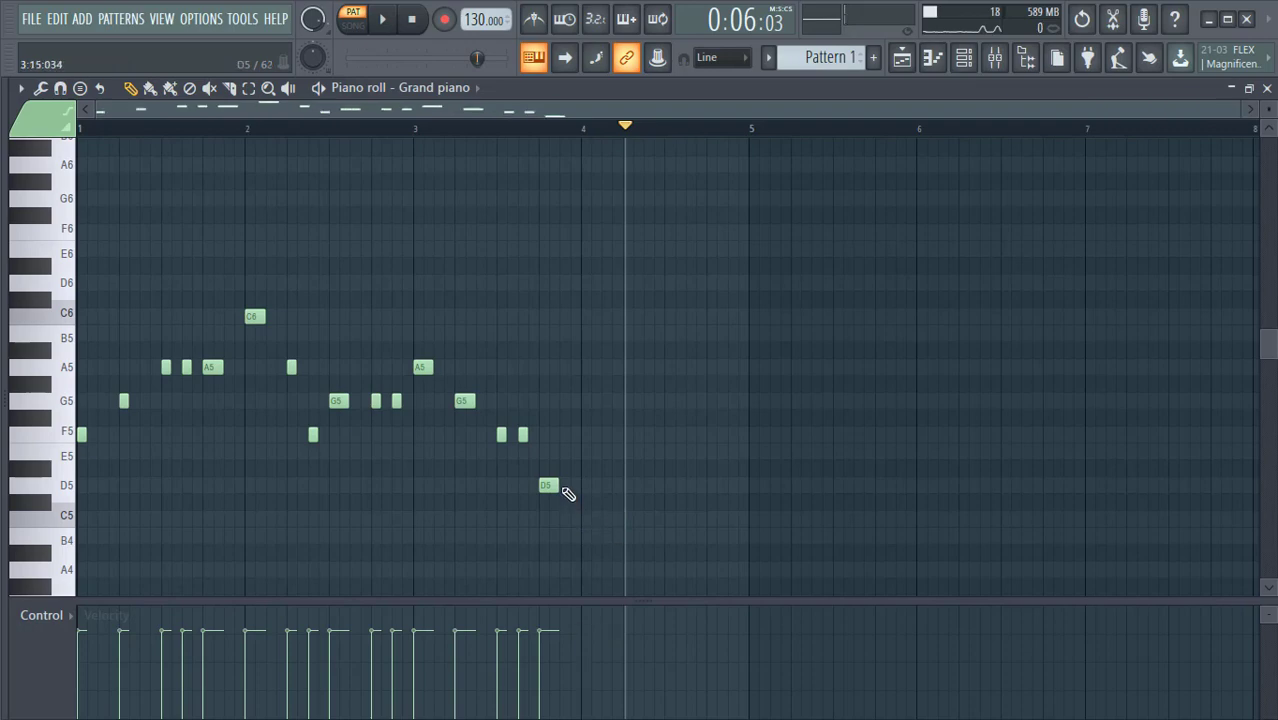
{"action": "left_click_drag", "start_coordinate": [558, 485], "coordinate": [570, 484]}
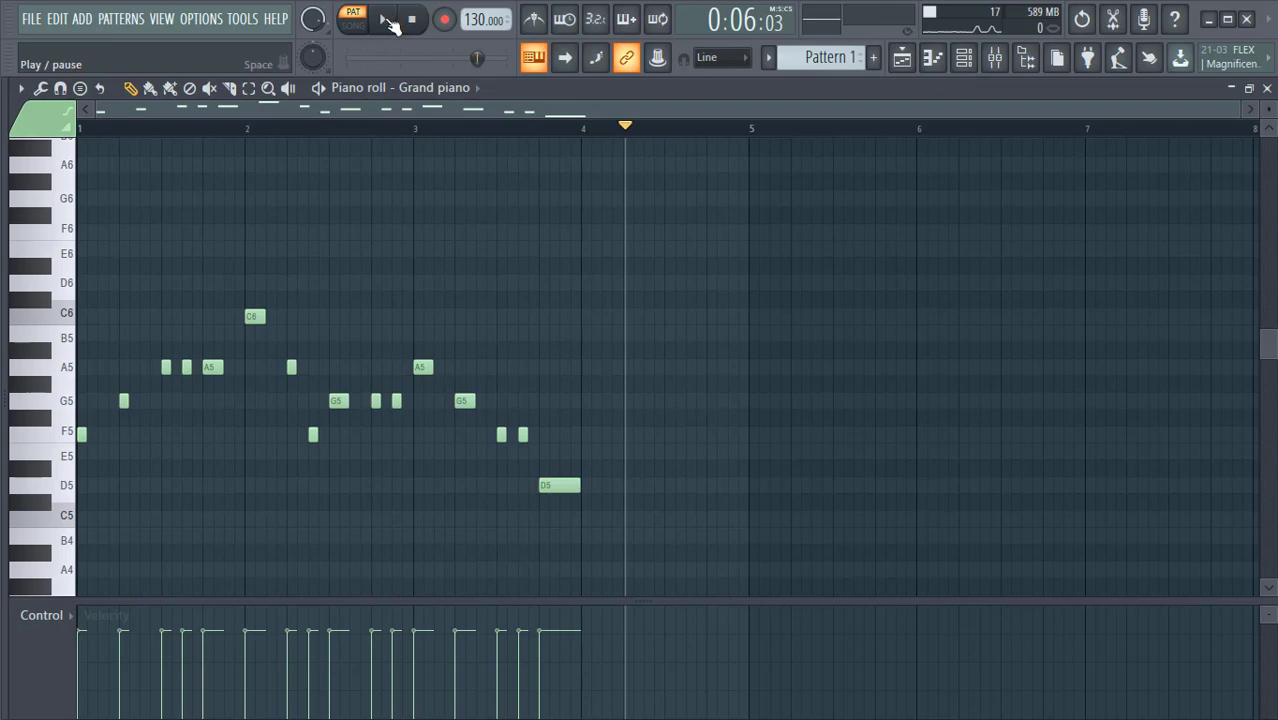
{"action": "left_click", "coordinate": [389, 21]}
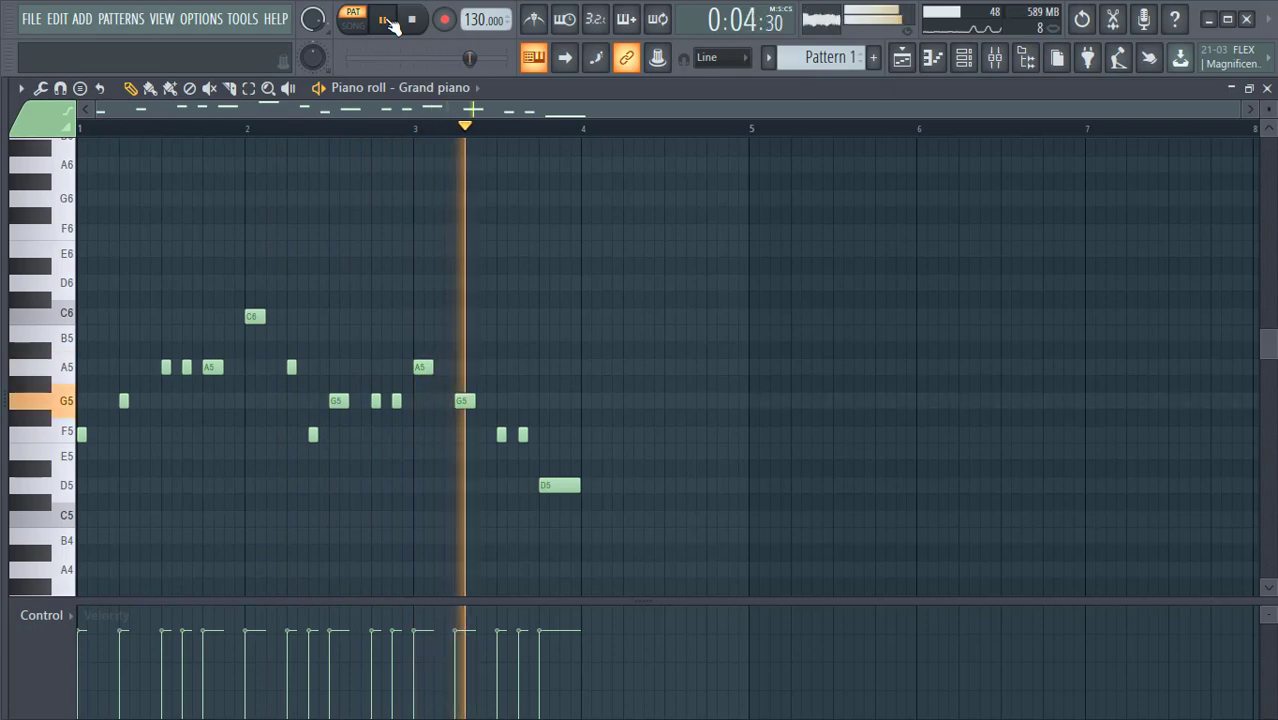
{"action": "left_click", "coordinate": [389, 21]}
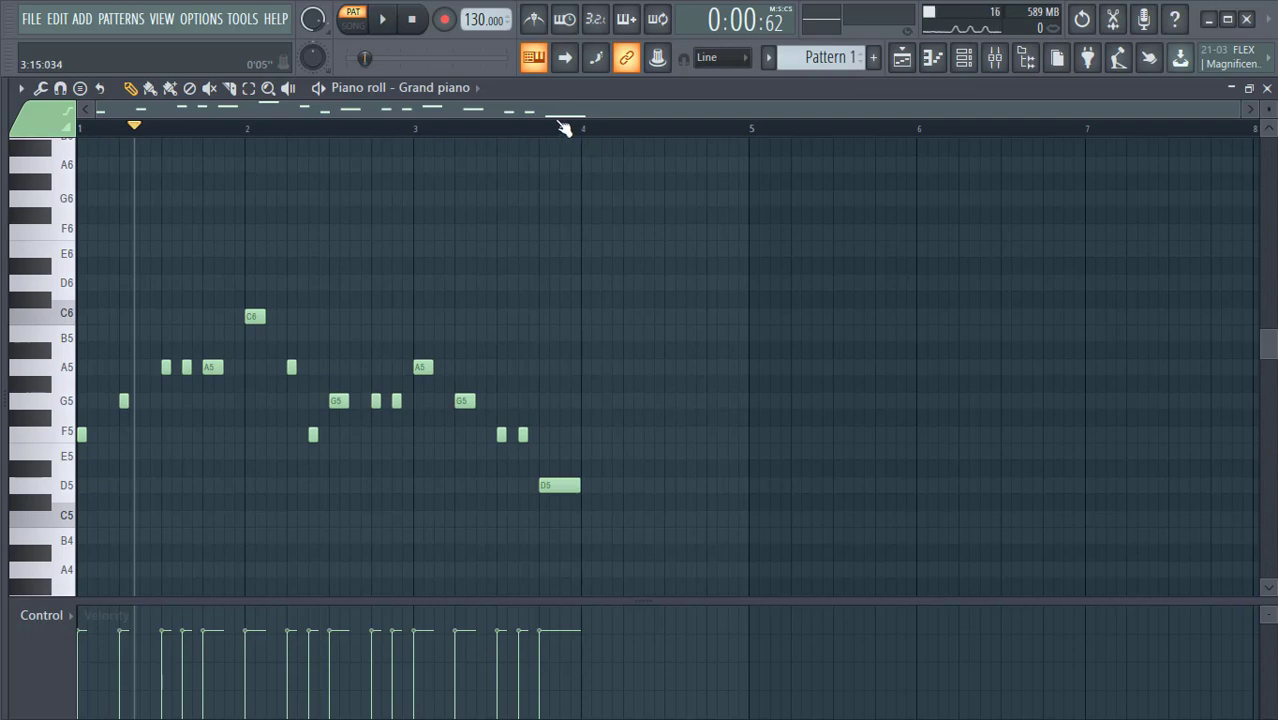
- Add one-step notes in bar 4: G5 at step 1, A5 at step 3, G5 at step 5 and F5 at step 7
{"action": "scroll", "coordinate": [708, 136], "scroll_direction": "up", "scroll_amount": 2}
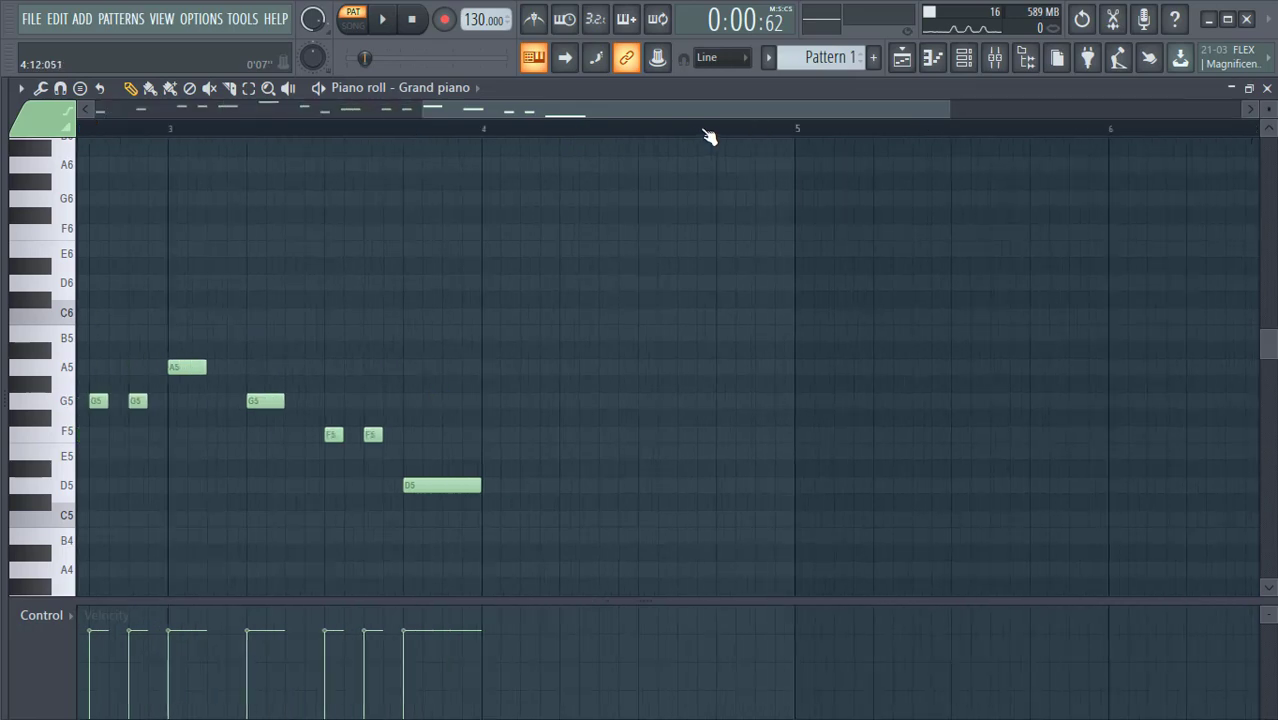
{"action": "scroll", "coordinate": [708, 136], "scroll_direction": "up", "scroll_amount": 1}
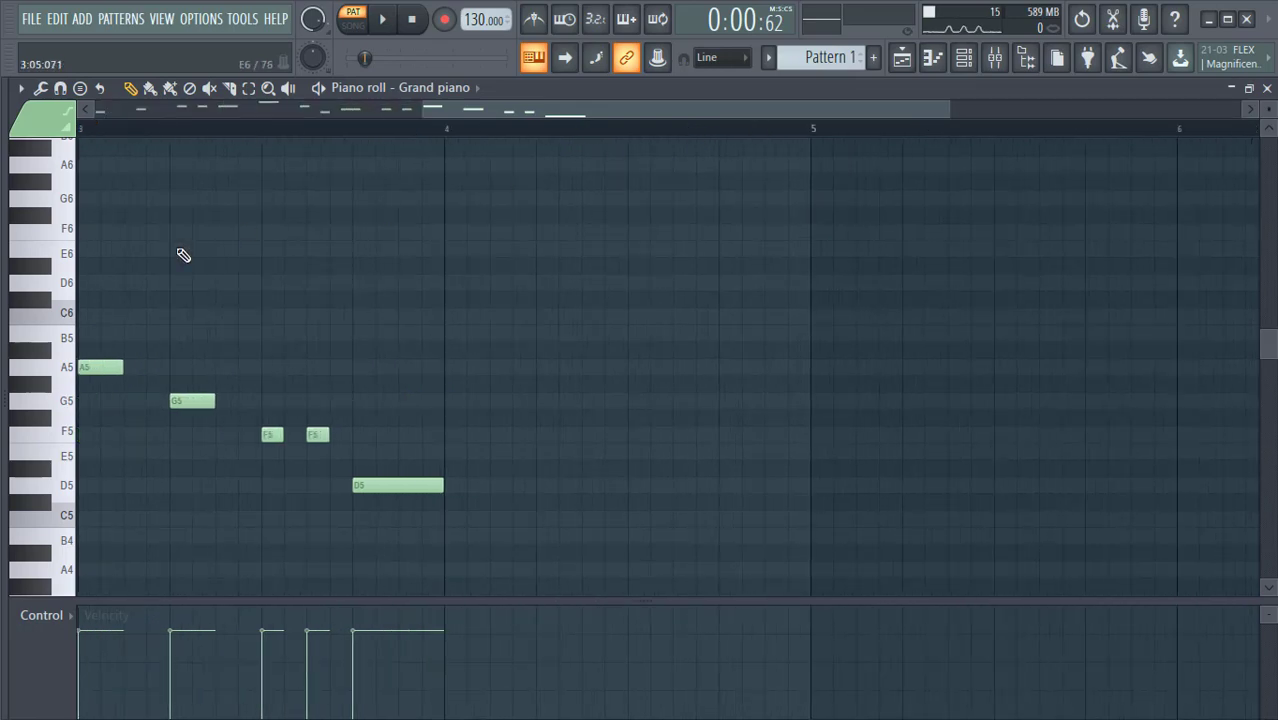
{"action": "left_click", "coordinate": [70, 406]}
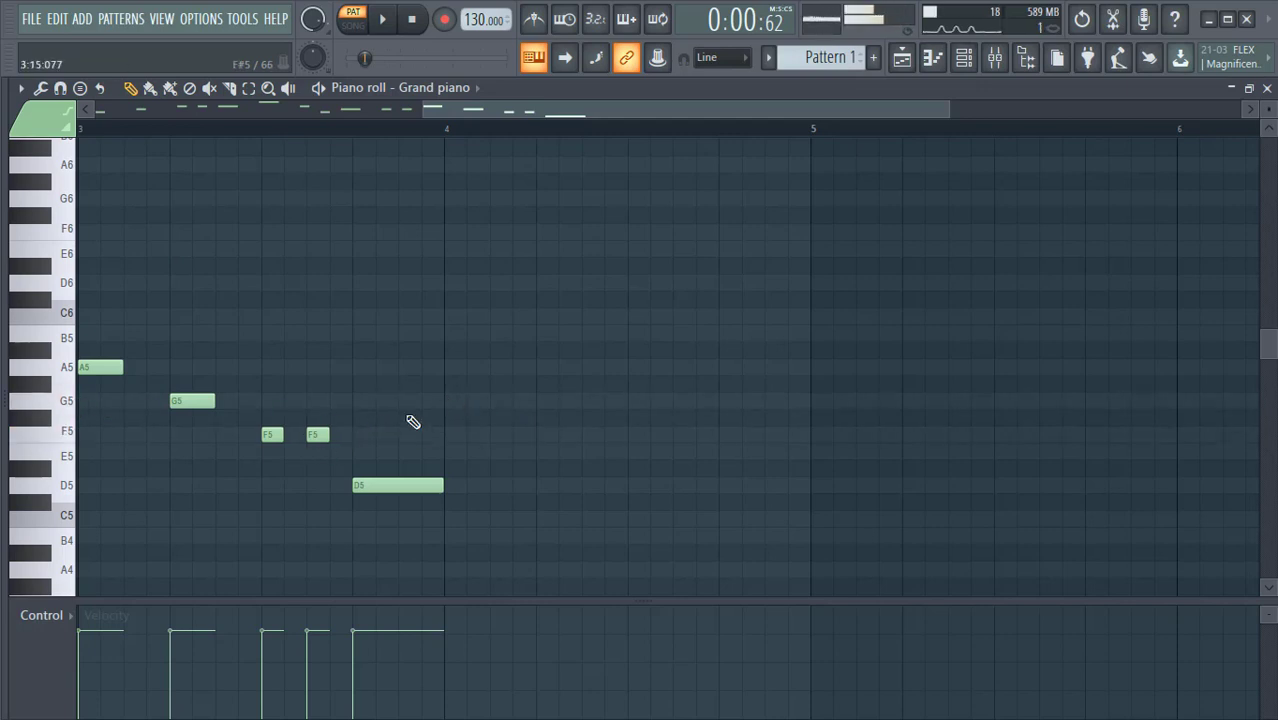
{"action": "left_click", "coordinate": [454, 401]}
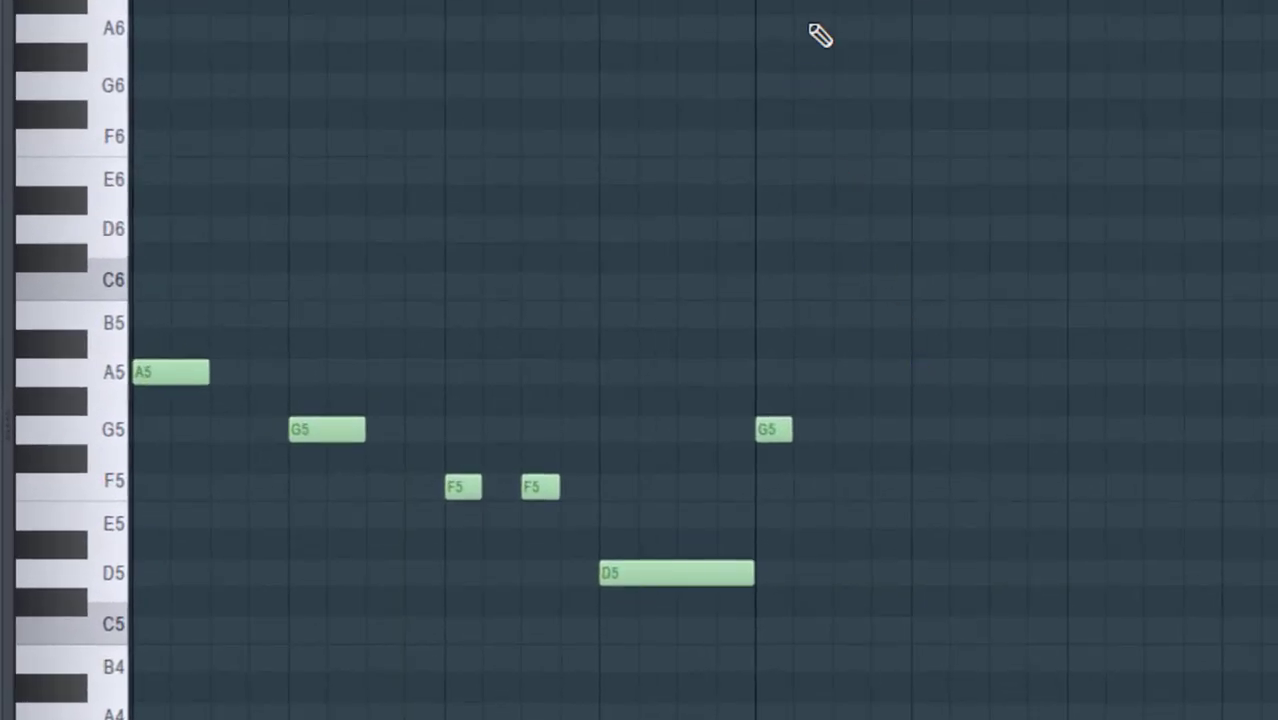
{"action": "scroll", "coordinate": [837, 2], "scroll_direction": "down", "scroll_amount": 2}
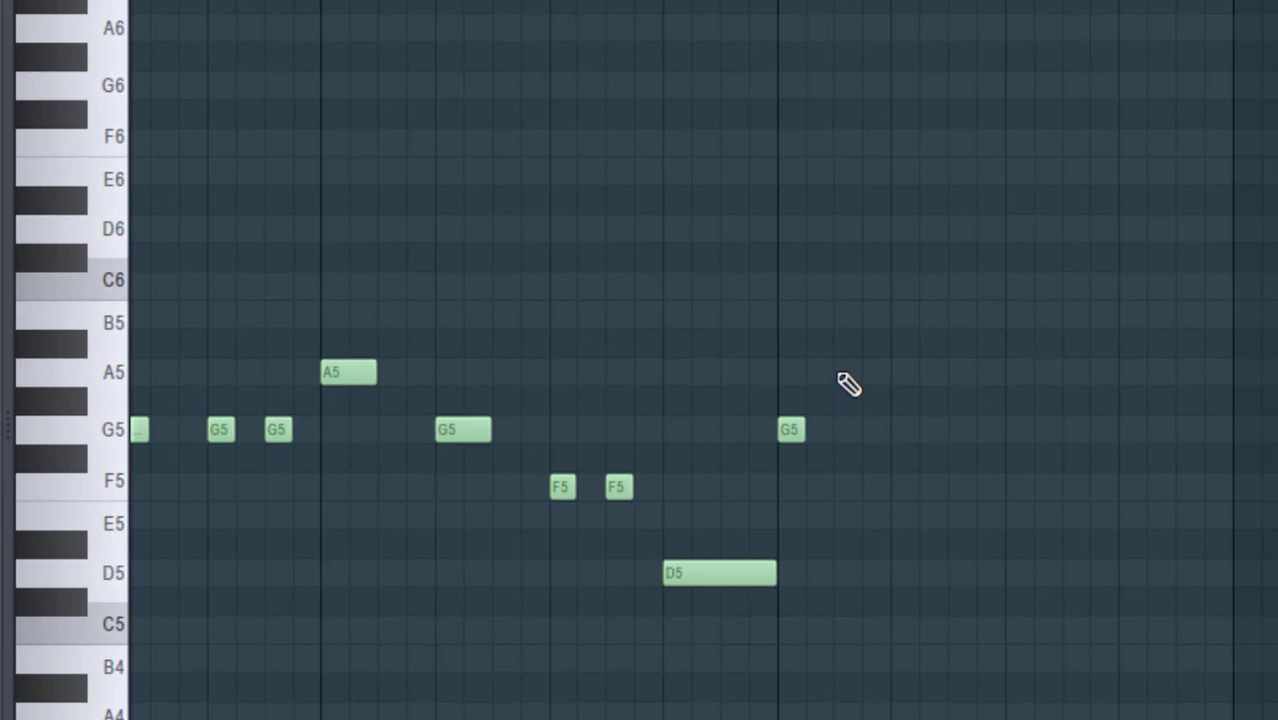
{"action": "left_click", "coordinate": [842, 372]}
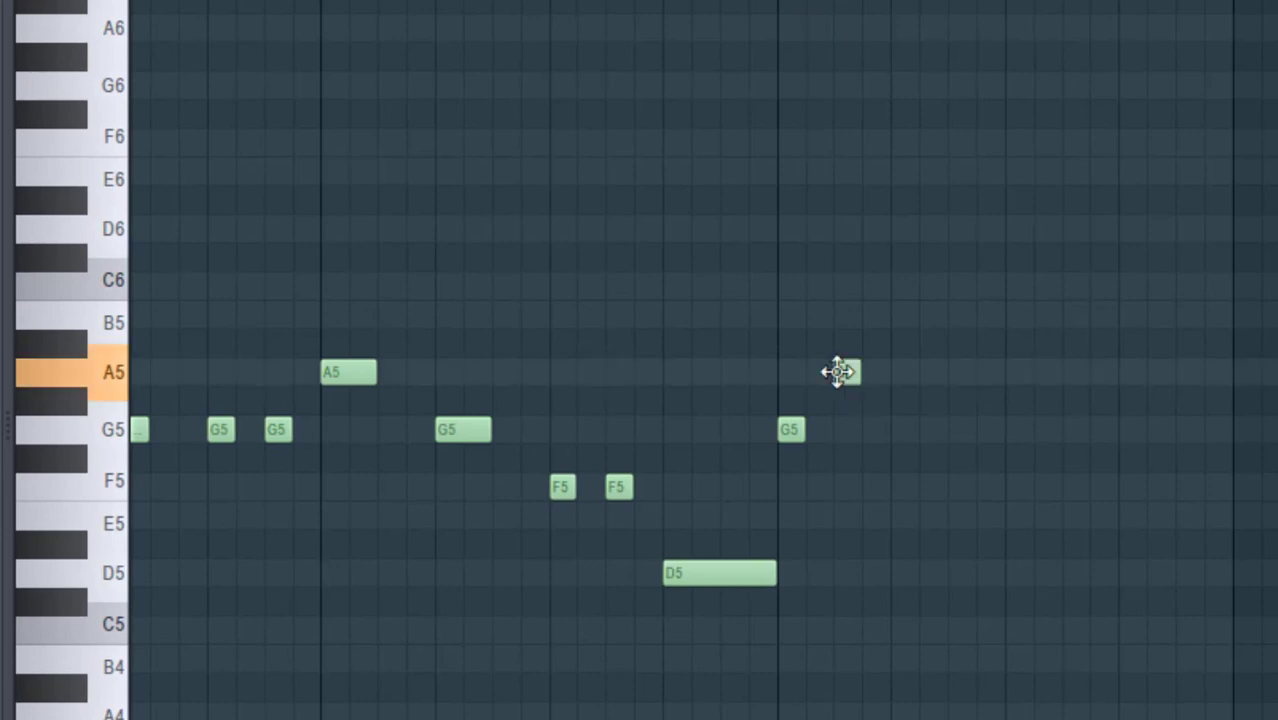
{"action": "left_click", "coordinate": [895, 428]}
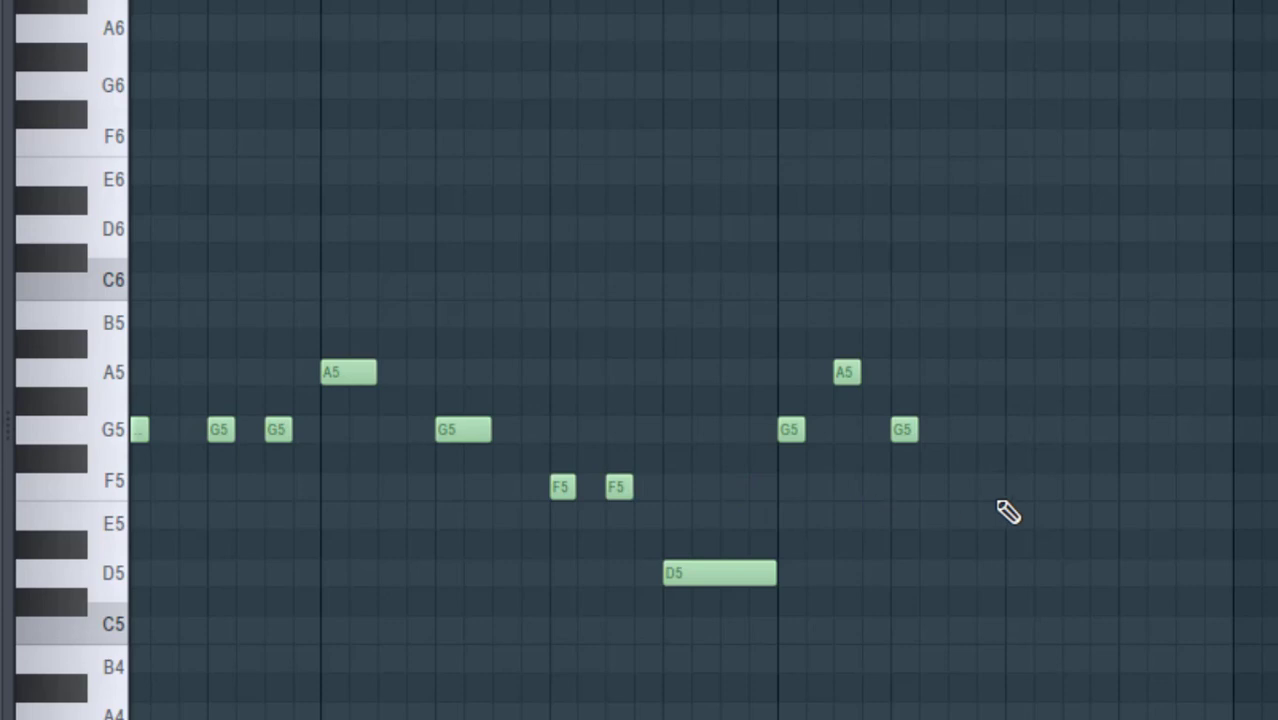
{"action": "left_click", "coordinate": [955, 487]}
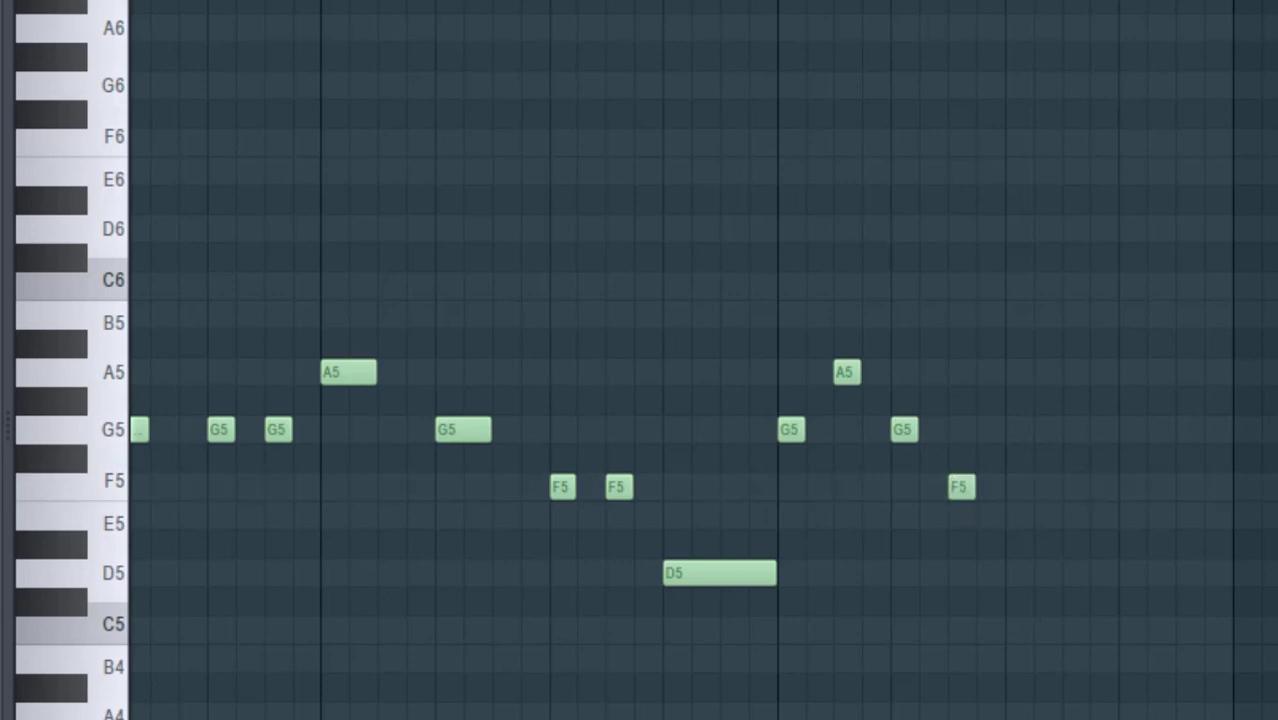
- Play the melody from step 11 of bar 3 through the notes in bar 4
{"action": "left_click", "coordinate": [606, 2]}
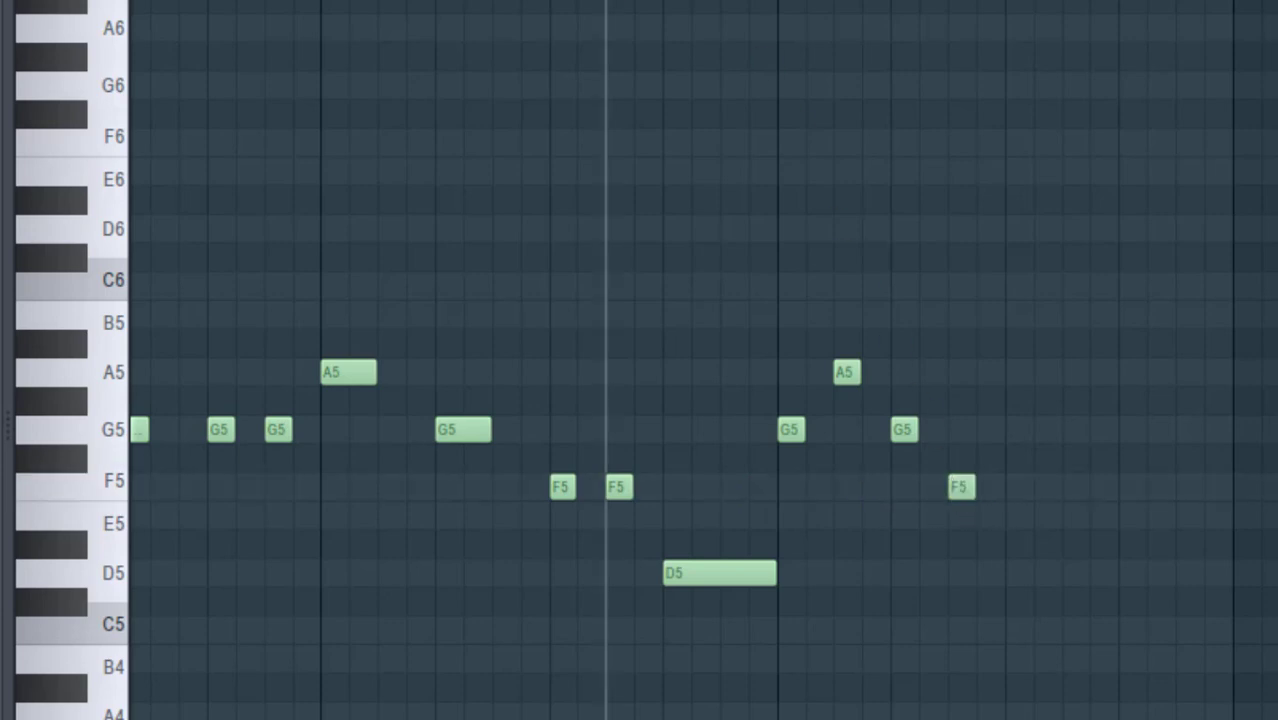
{"action": "key", "text": "space"}
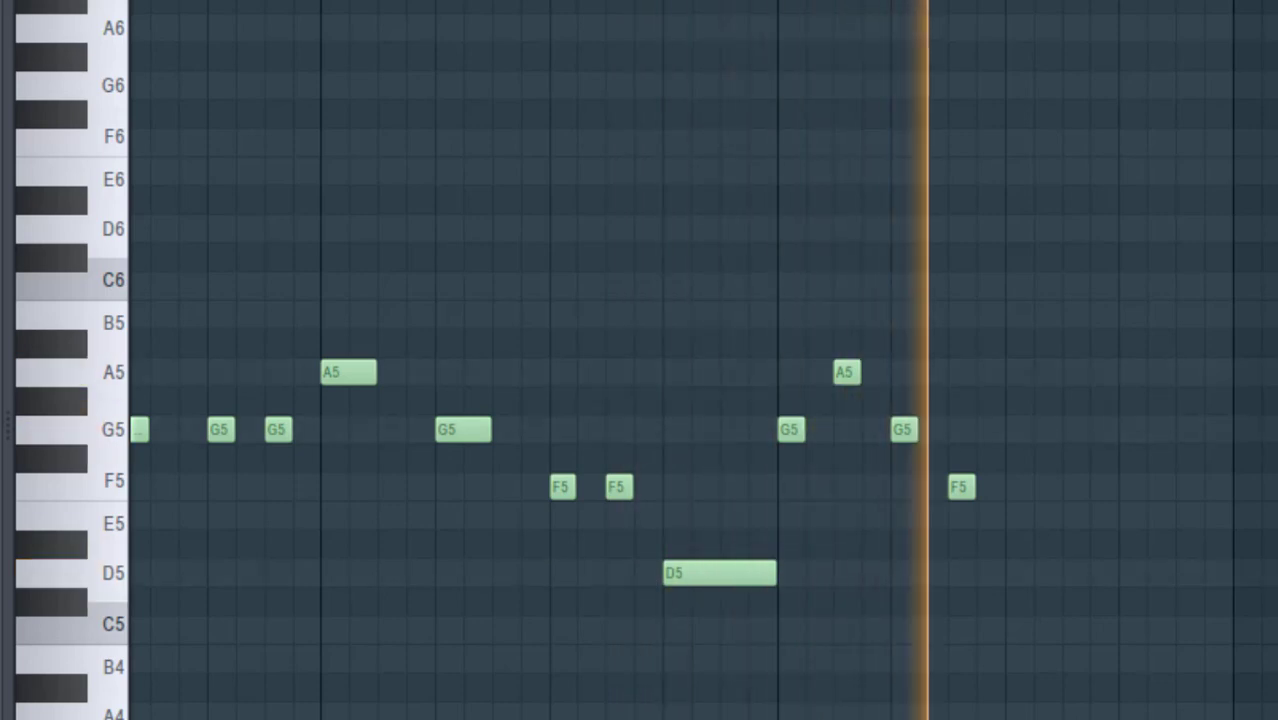
{"action": "key", "text": "space"}
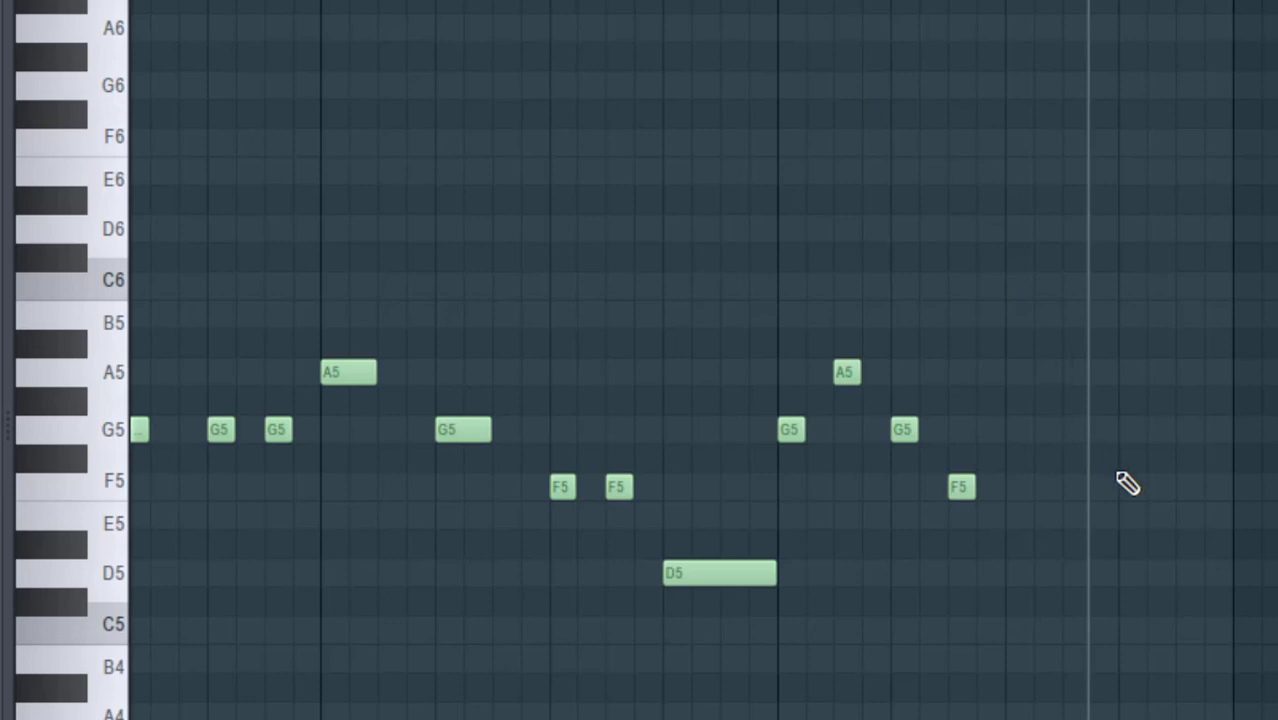
- Try a four-step D5 note at step 13 of bar 4 and play it back from step 13 of bar 3
{"action": "left_click", "coordinate": [1126, 573]}
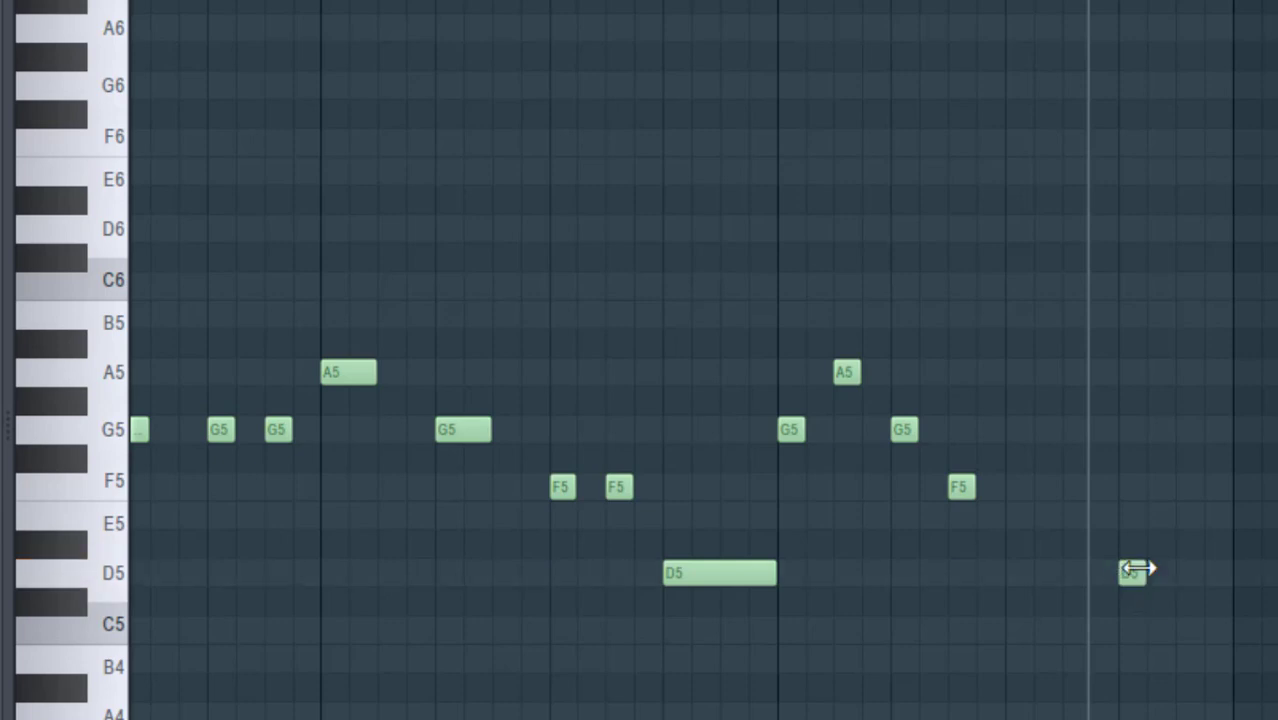
{"action": "left_click_drag", "start_coordinate": [1138, 569], "coordinate": [1218, 578]}
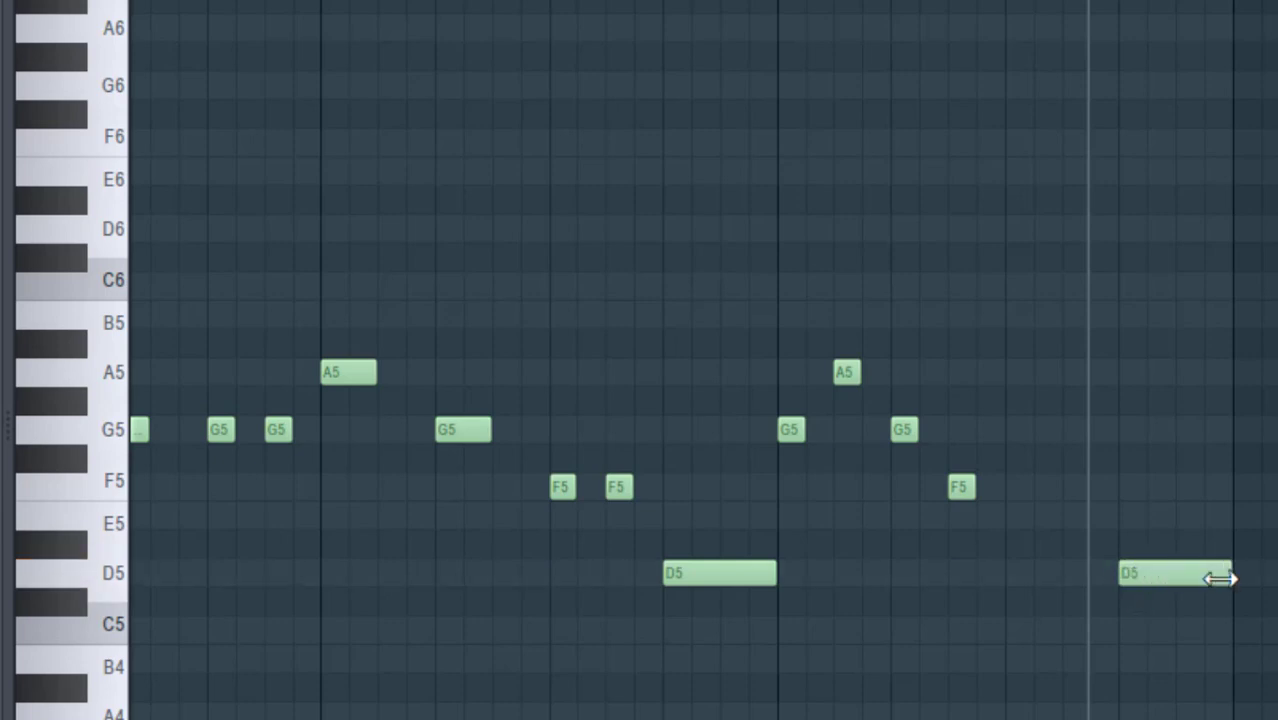
{"action": "left_click", "coordinate": [663, 2]}
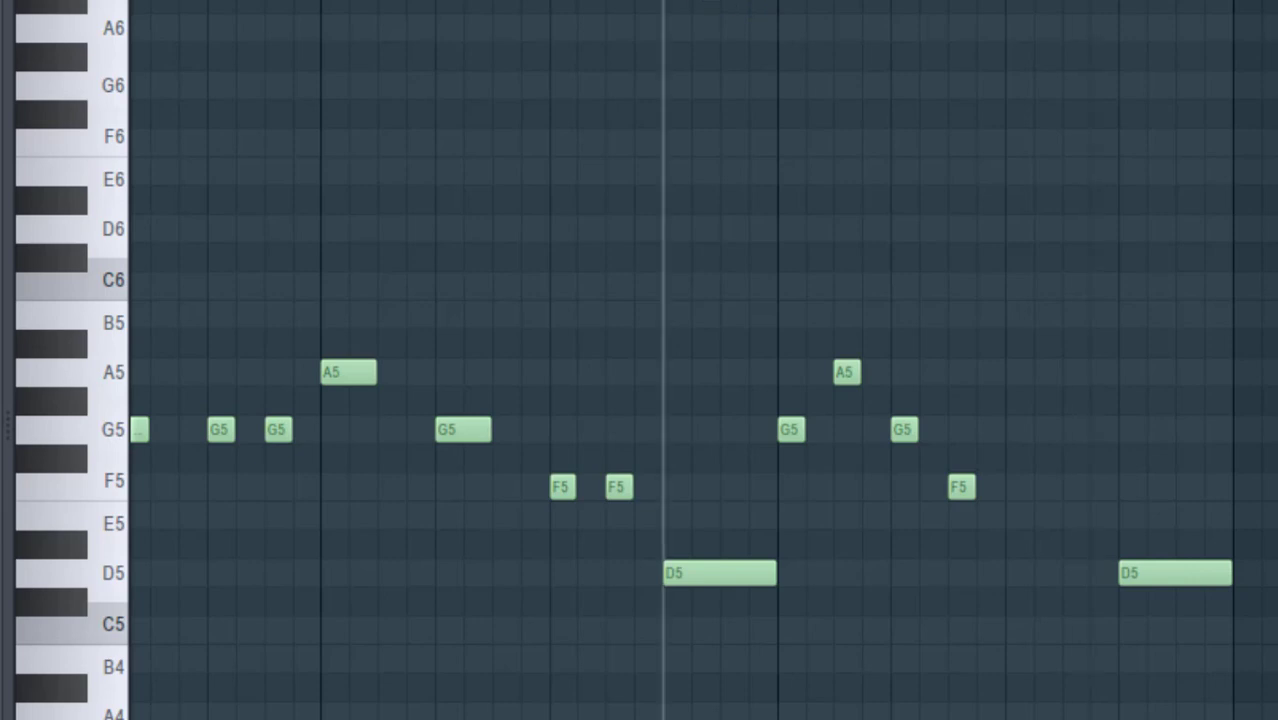
{"action": "key", "text": "space"}
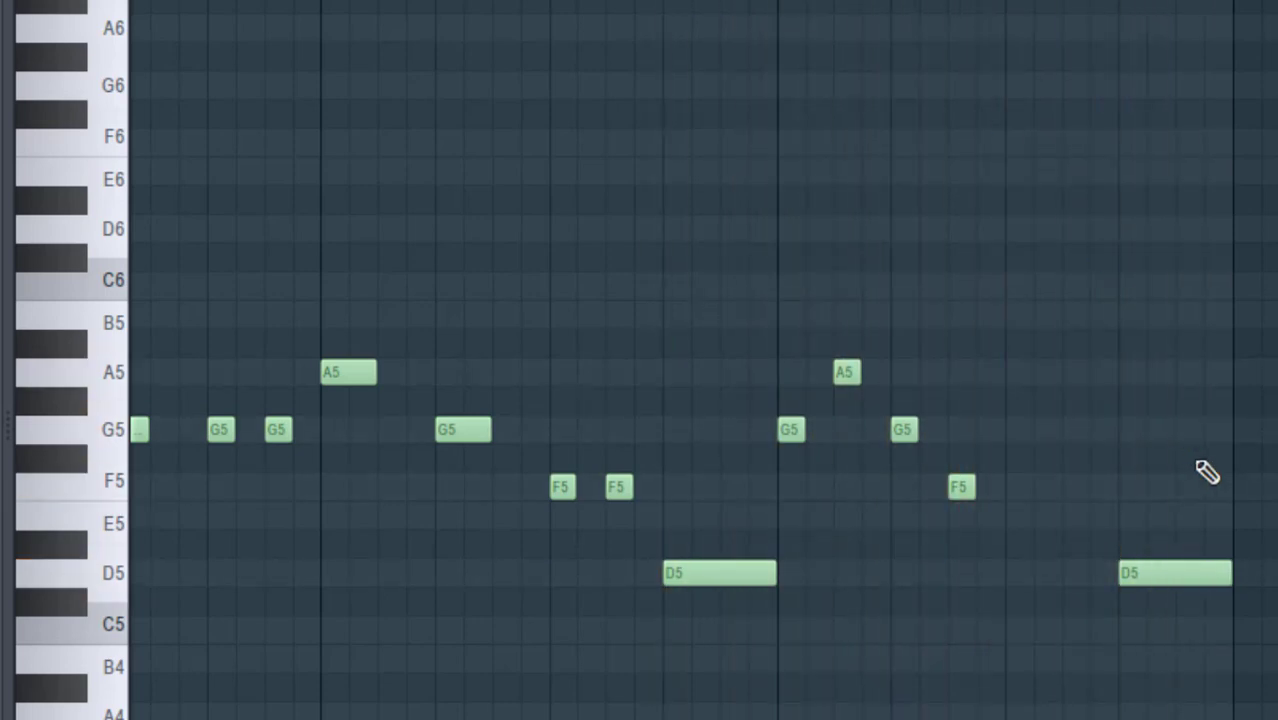
- Replace the D5 note in bar 4 with a two-step D5 at step 9 and play from step 10 of bar 3
{"action": "left_click_drag", "start_coordinate": [1154, 571], "coordinate": [1228, 570]}
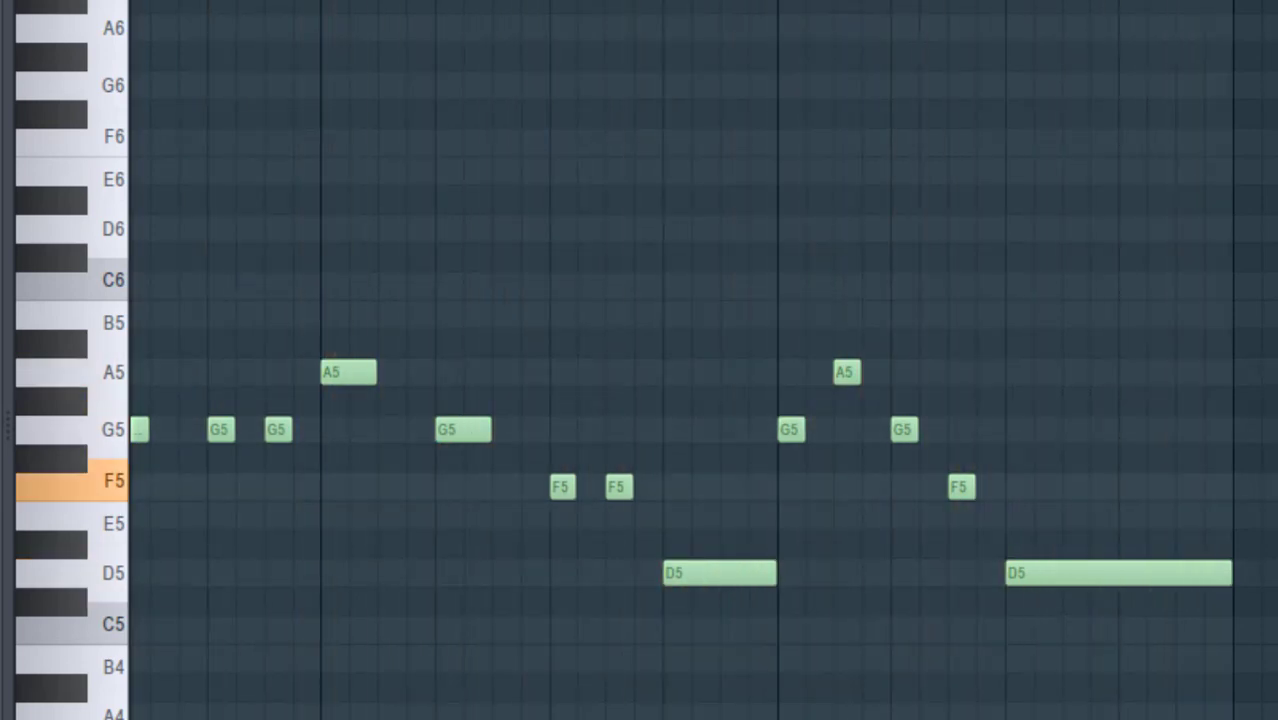
{"action": "right_click", "coordinate": [1040, 565]}
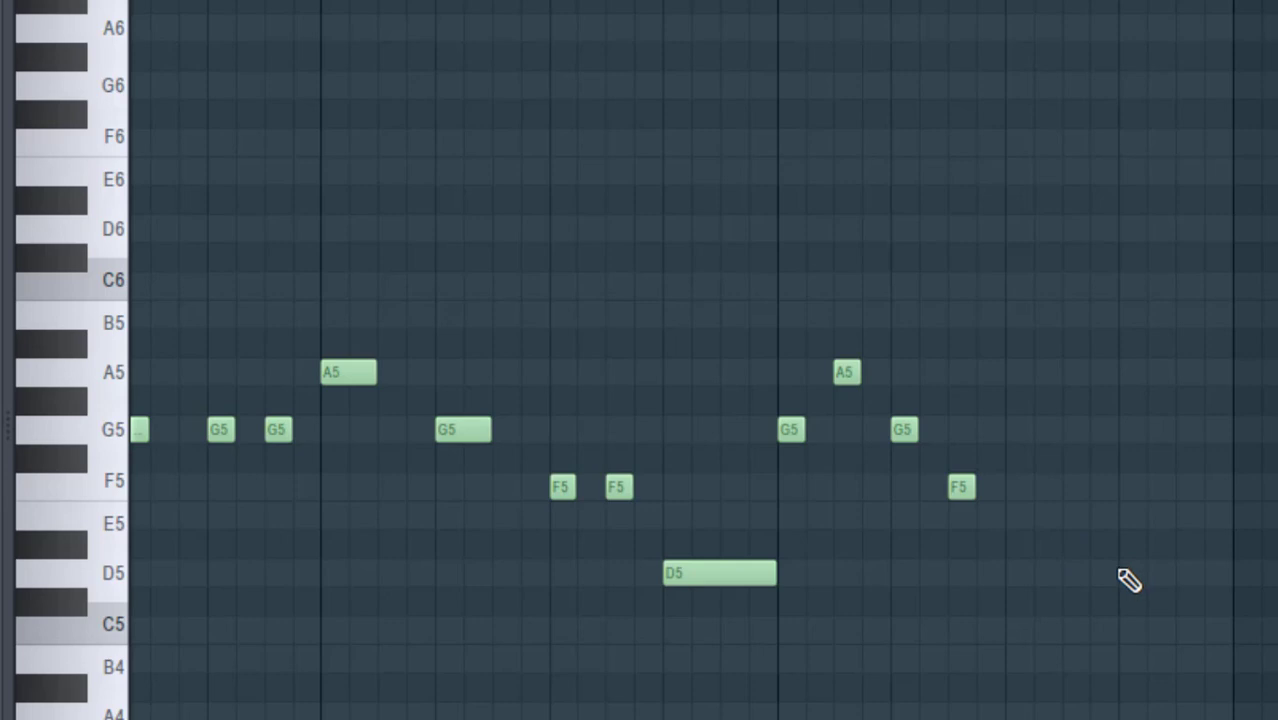
{"action": "left_click", "coordinate": [1007, 573]}
{"action": "left_click_drag", "start_coordinate": [1227, 577], "coordinate": [1066, 600]}
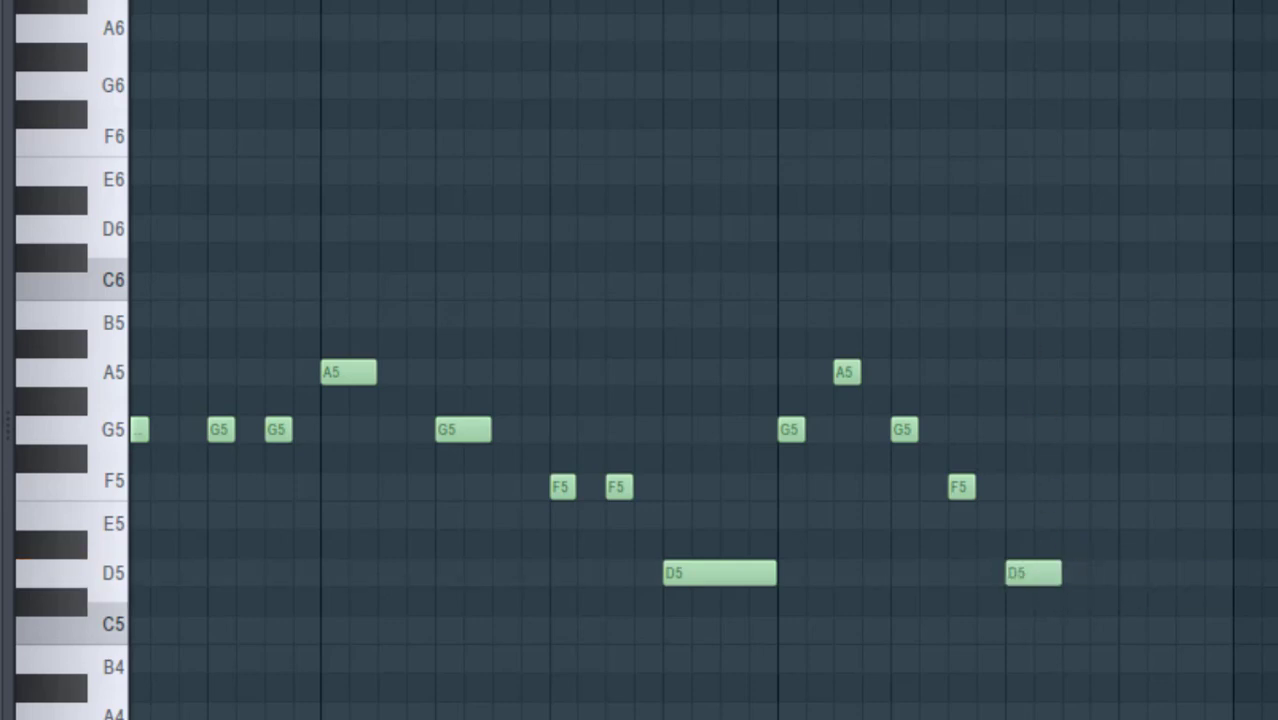
{"action": "left_click", "coordinate": [578, 0]}
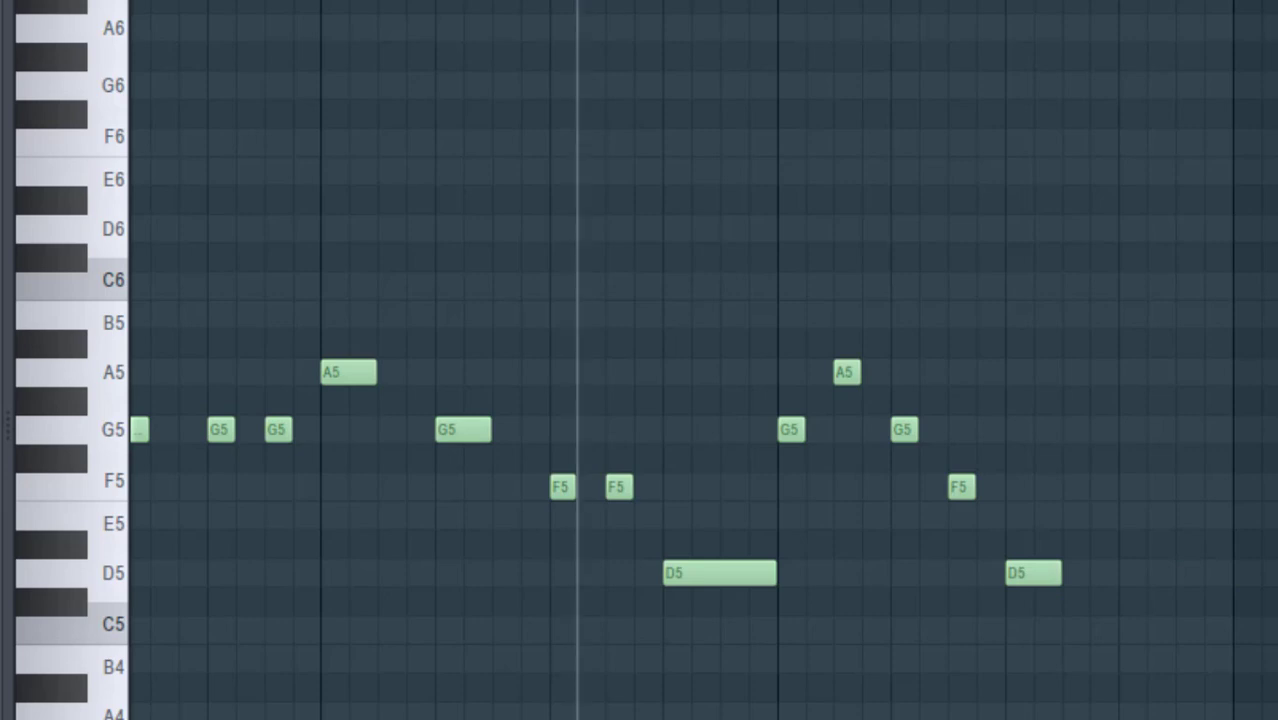
{"action": "key", "text": "space"}
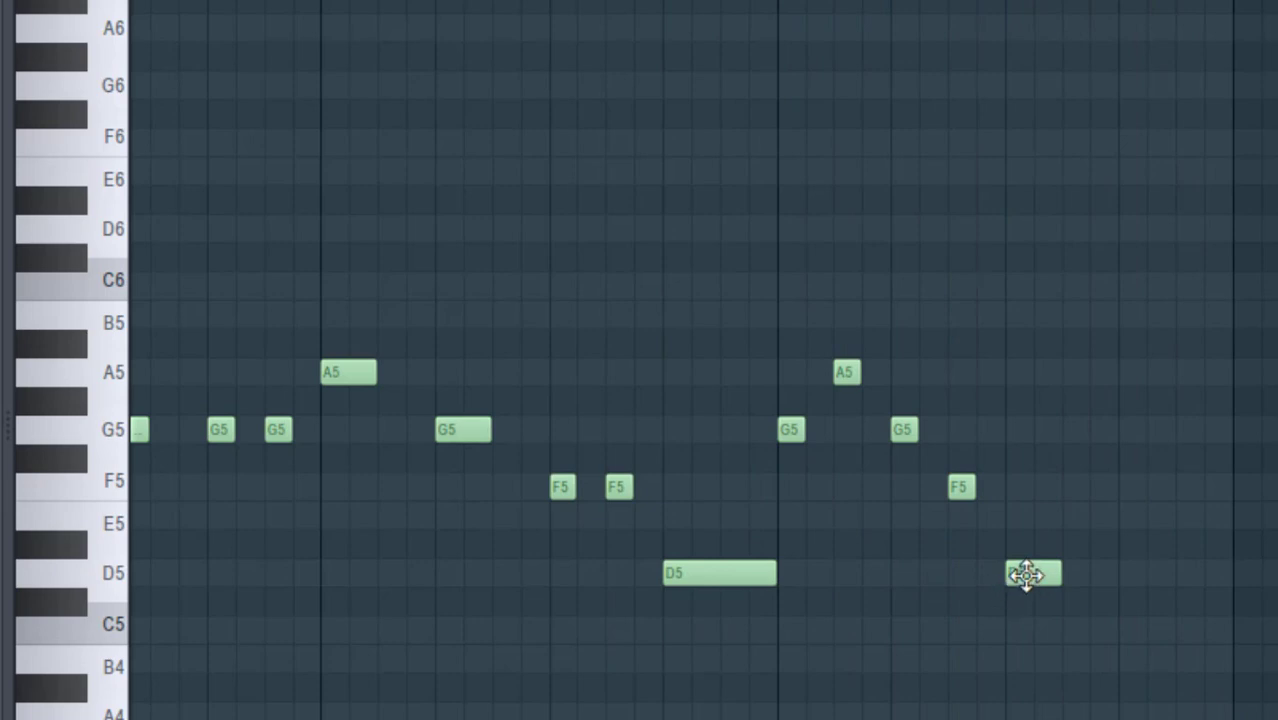
- Try the D5 note of bar 4 at step 13 during playback and settle it at step 11
{"action": "left_click_drag", "start_coordinate": [1025, 575], "coordinate": [1137, 577]}
{"action": "key", "text": "space"}
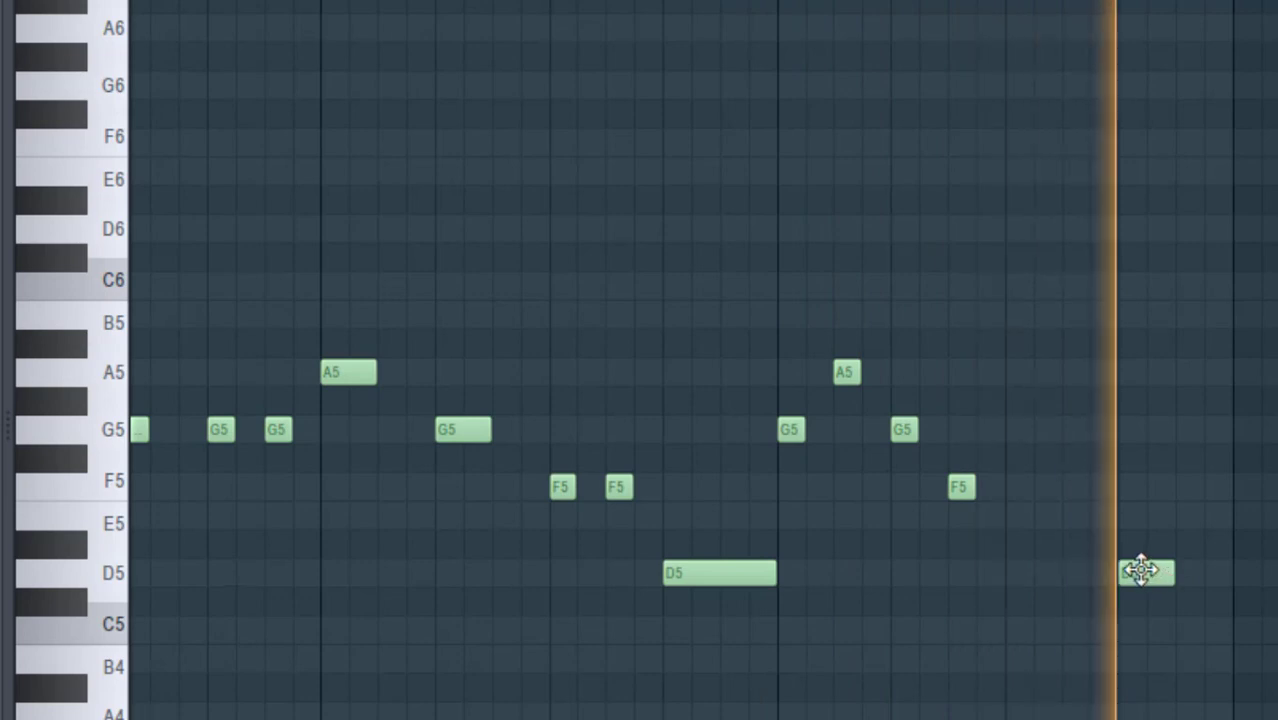
{"action": "left_click_drag", "start_coordinate": [1121, 573], "coordinate": [1088, 590]}
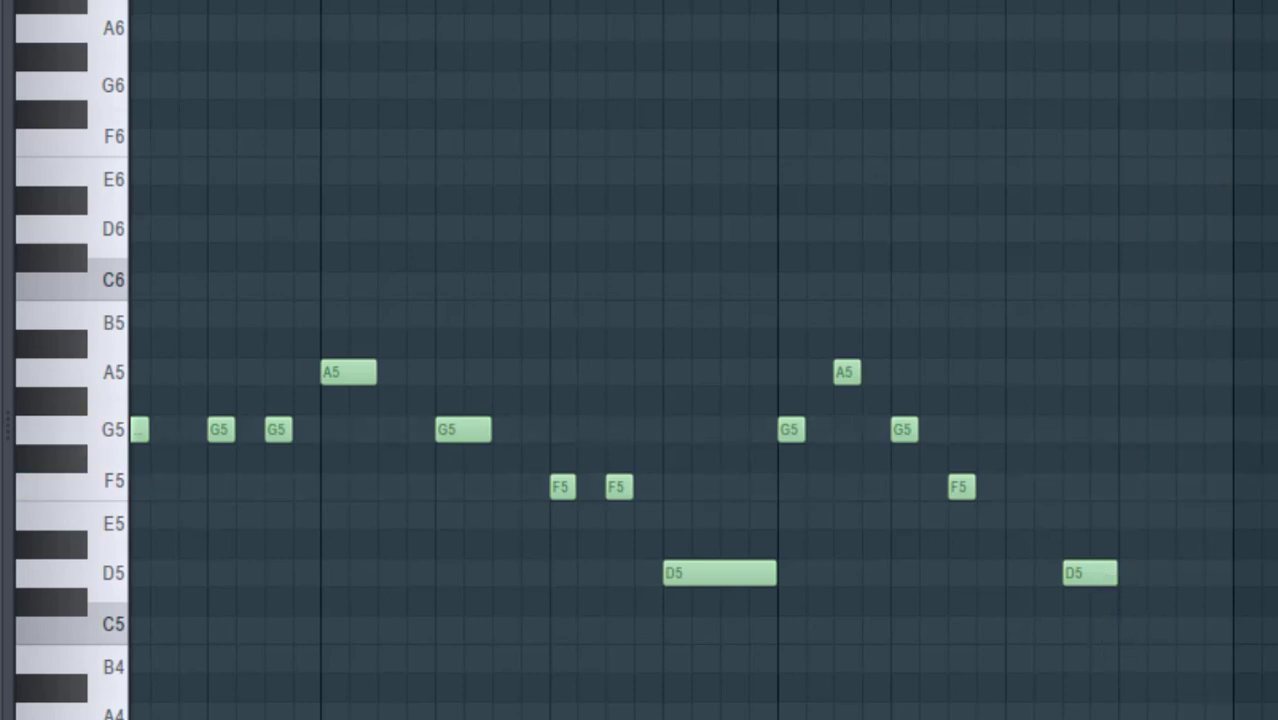
{"action": "key", "text": "space"}
- Play the complete four-bar melody from the start to review it
{"action": "scroll", "coordinate": [1016, 360], "scroll_direction": "down", "scroll_amount": 3}
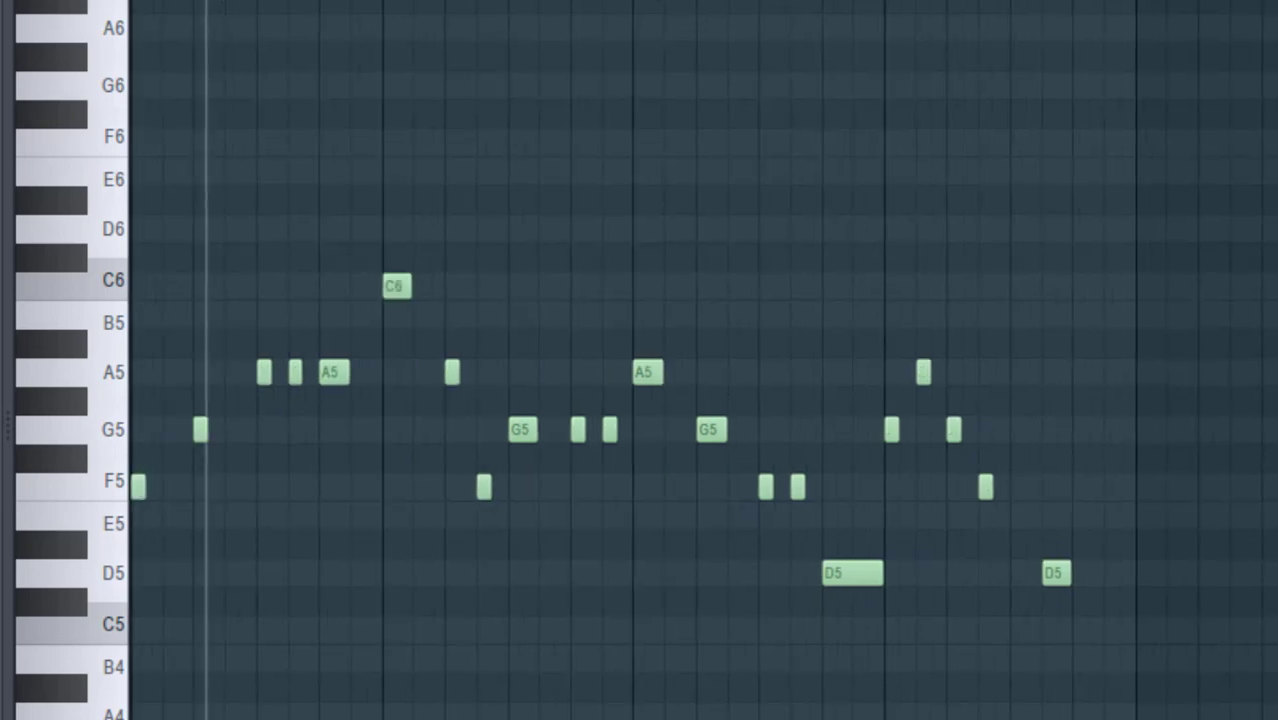
{"action": "key", "text": "space"}
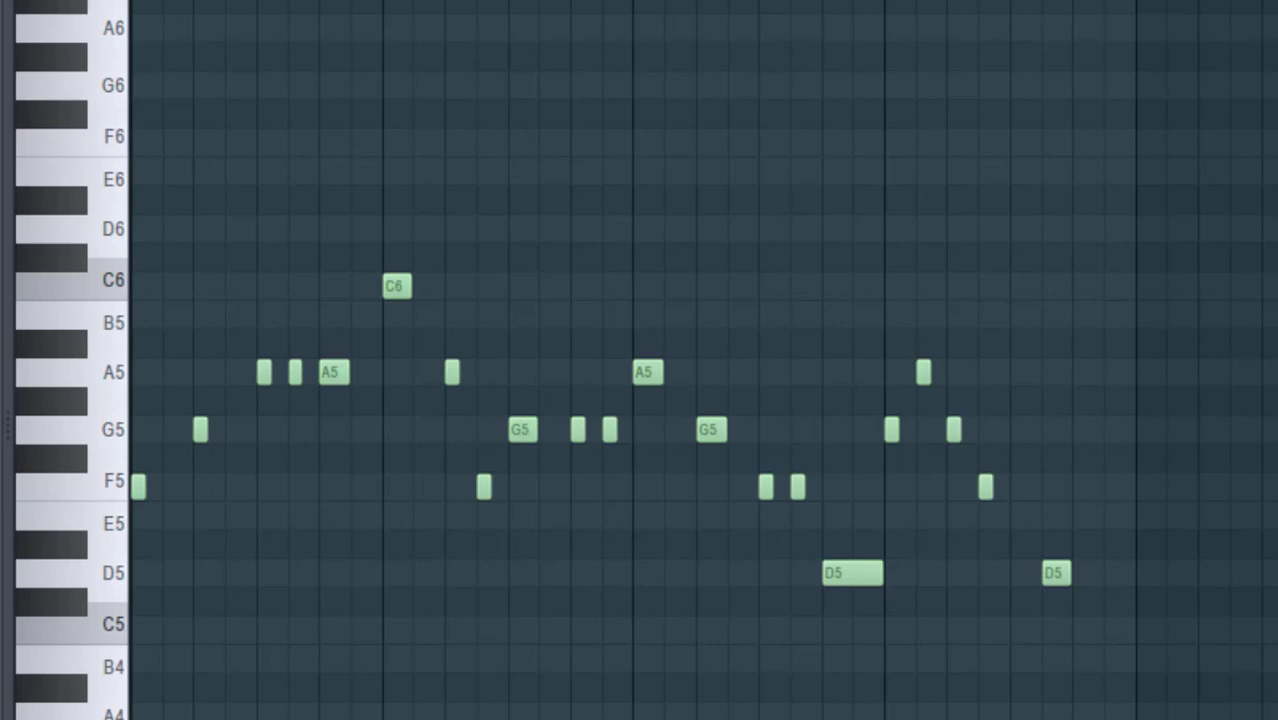
{"action": "key", "text": "space"}
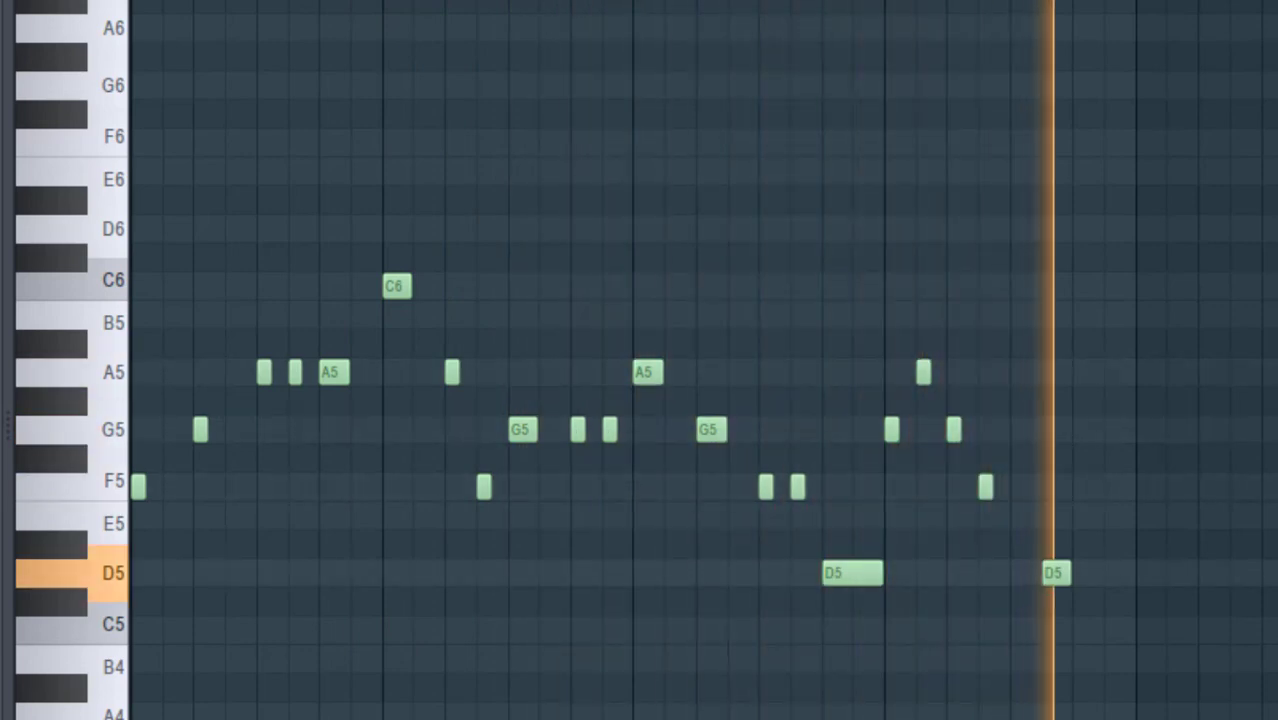
{"action": "key", "text": "space"}
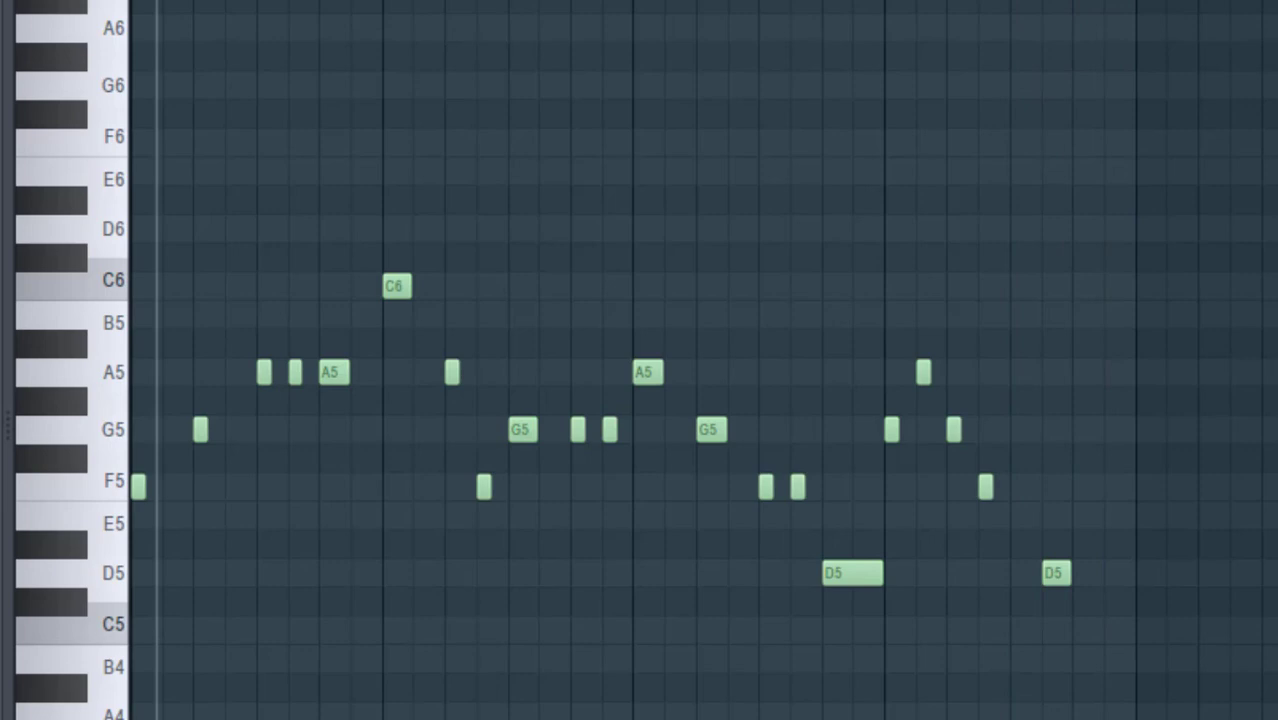
{"action": "scroll", "coordinate": [704, 360], "scroll_direction": "right", "scroll_amount": 4}
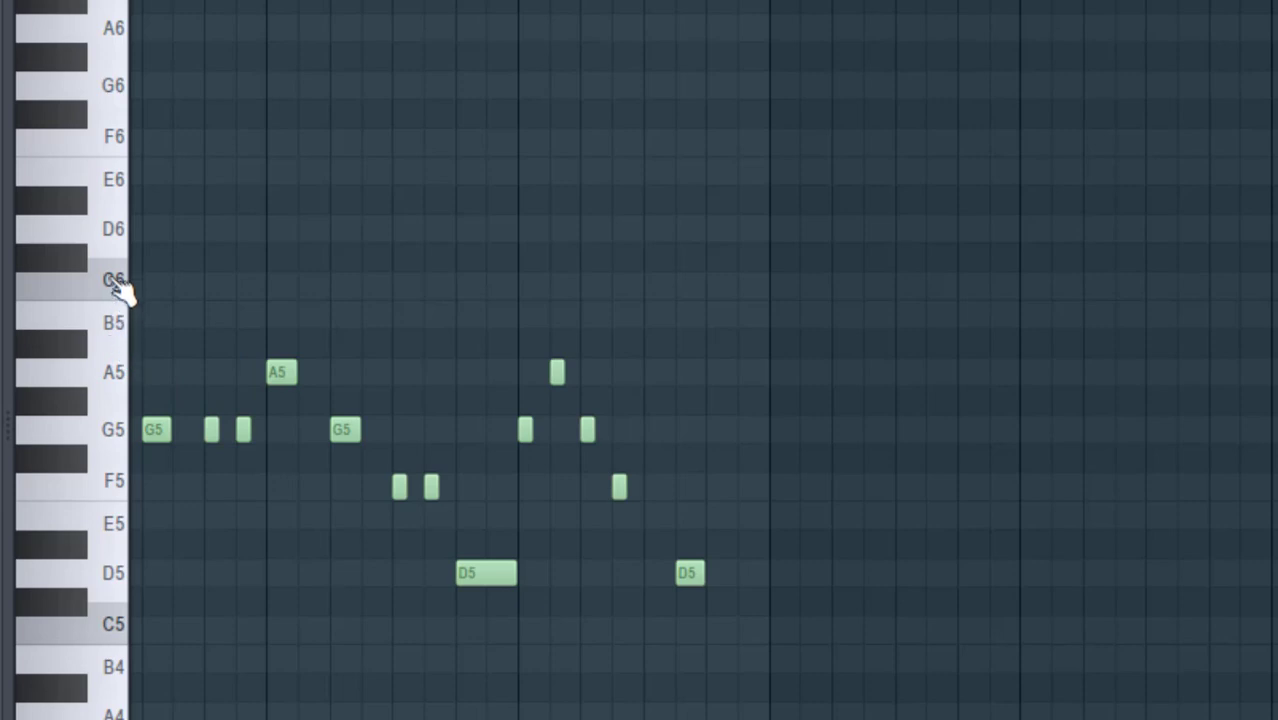
- Audition and add two-step notes: E6, D6 and C6 at steps 1, 5 and 9 of bar 5, and D6 at step 1 of bar 6
{"action": "left_click", "coordinate": [118, 180]}
{"action": "left_click", "coordinate": [778, 173]}
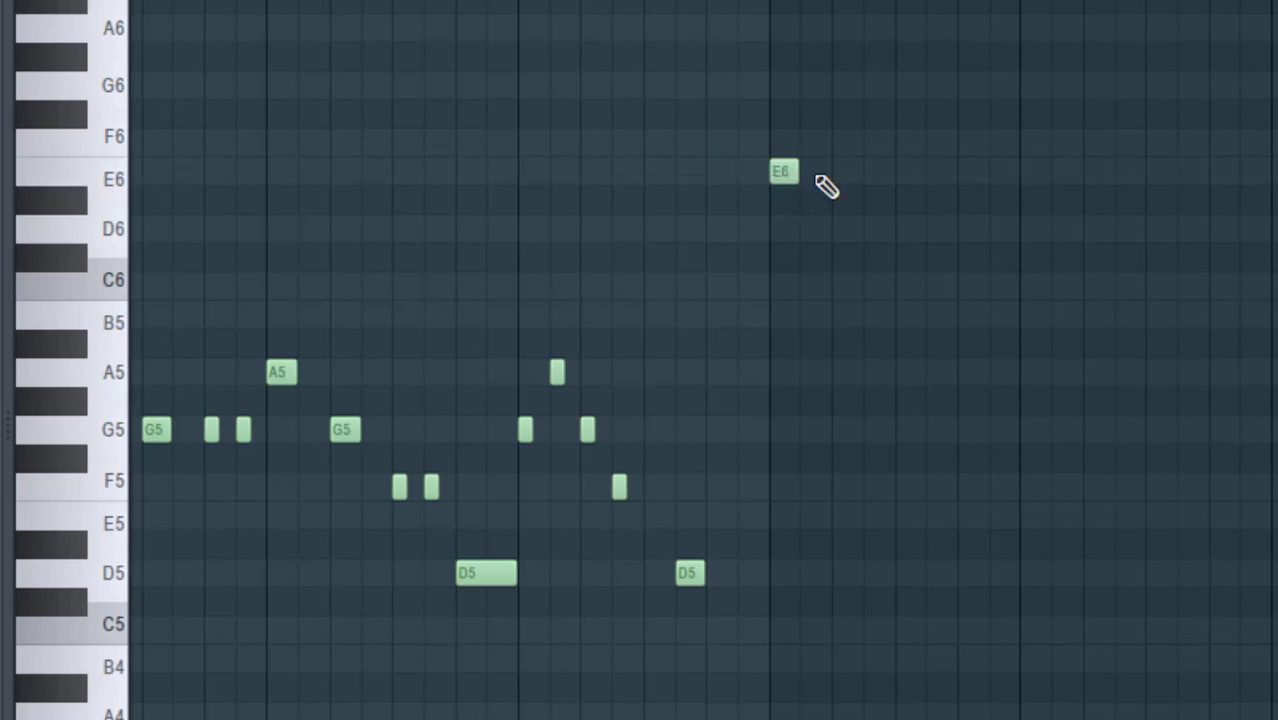
{"action": "left_click", "coordinate": [128, 248]}
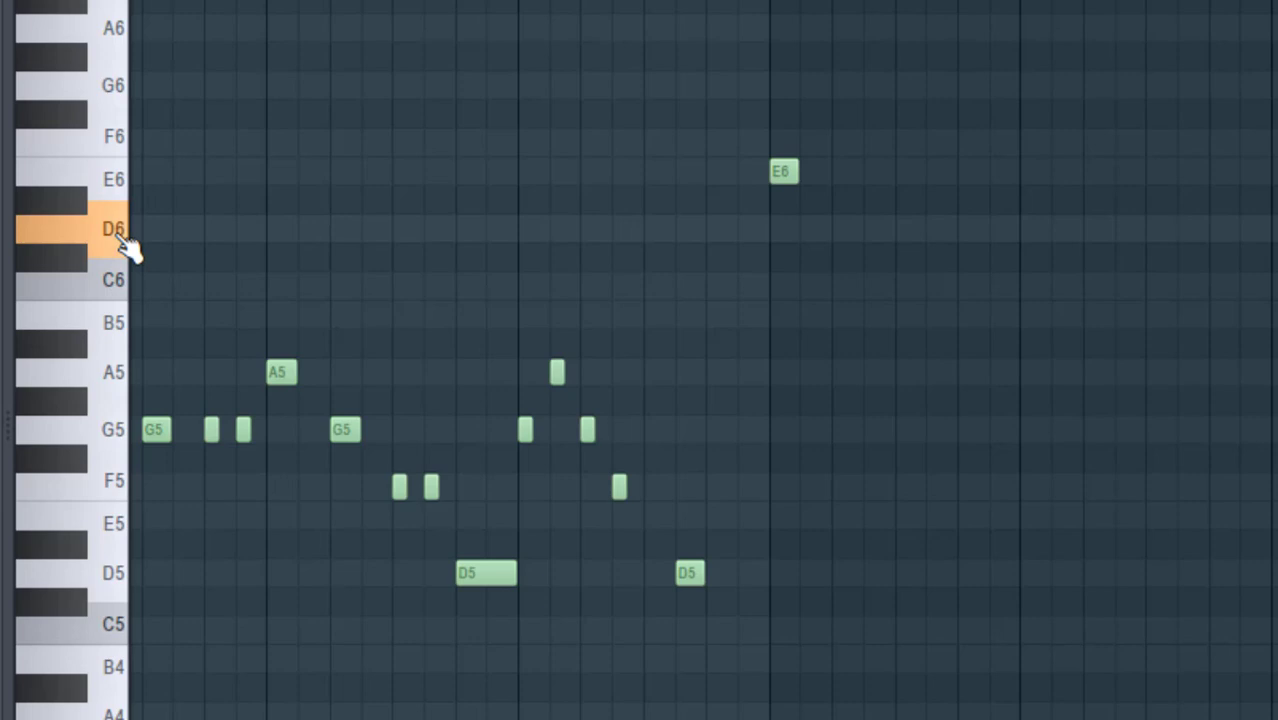
{"action": "left_click", "coordinate": [842, 231]}
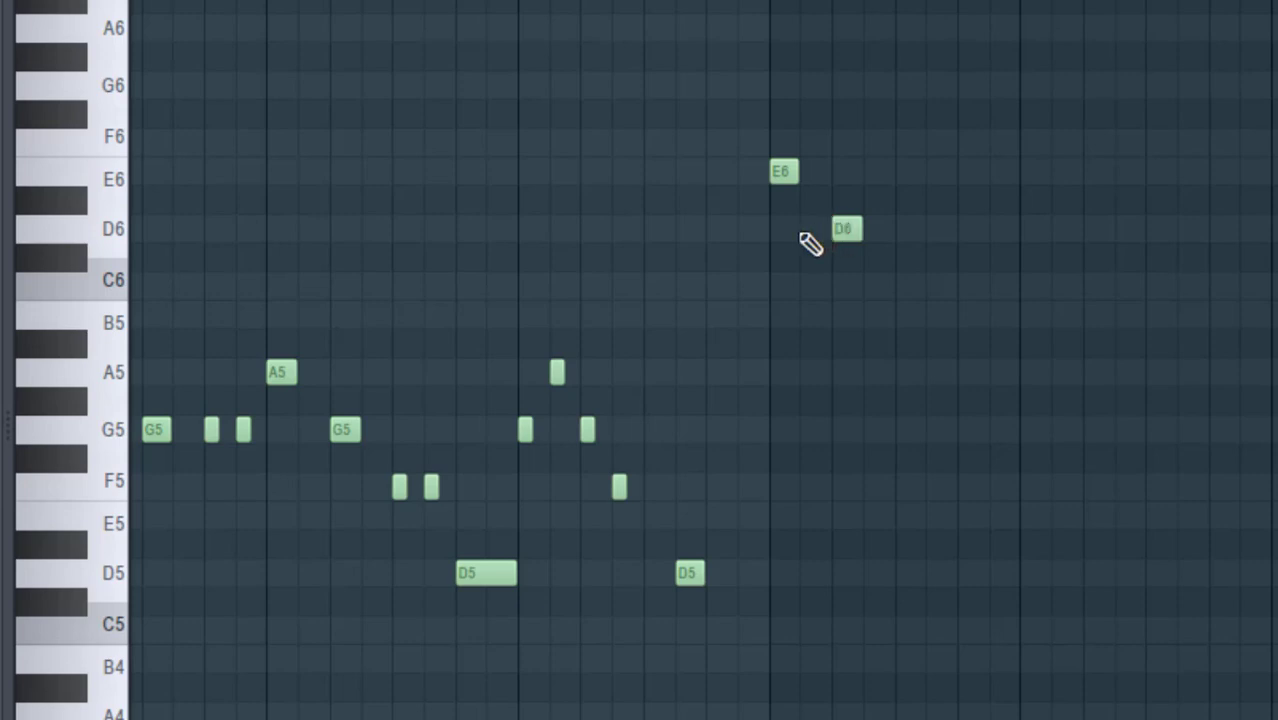
{"action": "left_click", "coordinate": [110, 287]}
{"action": "left_click", "coordinate": [897, 288]}
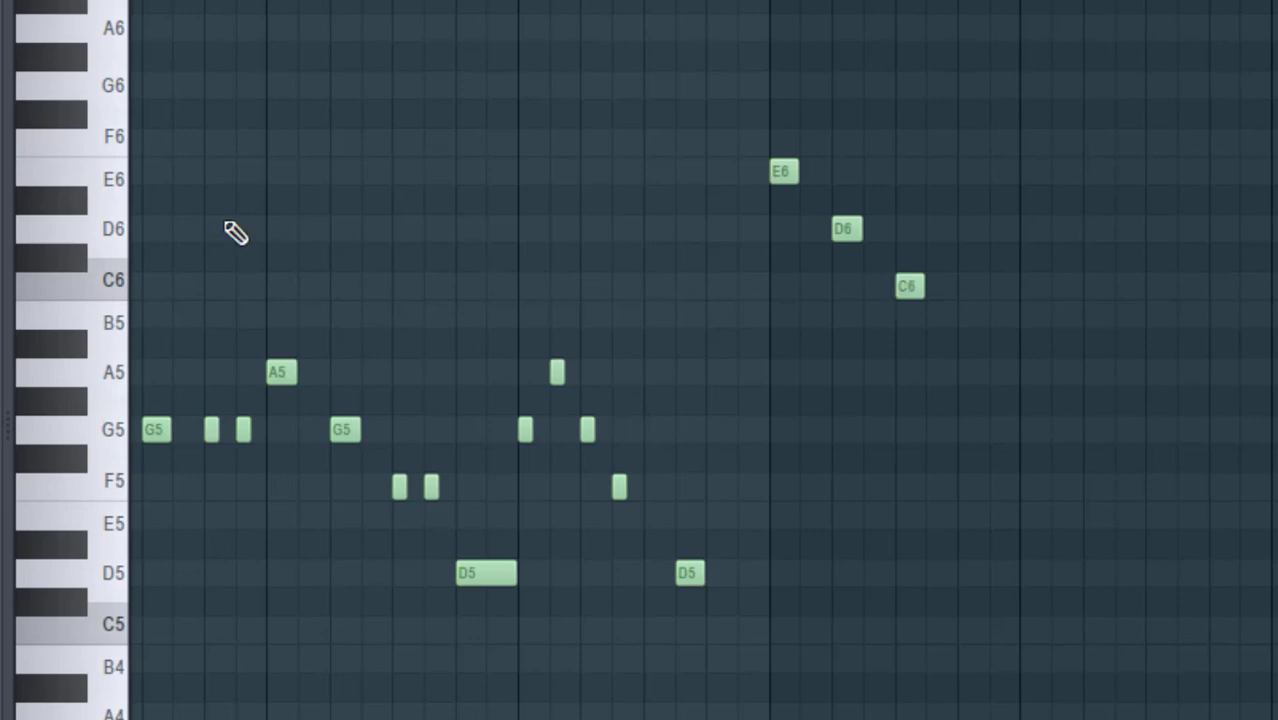
{"action": "left_click", "coordinate": [118, 236]}
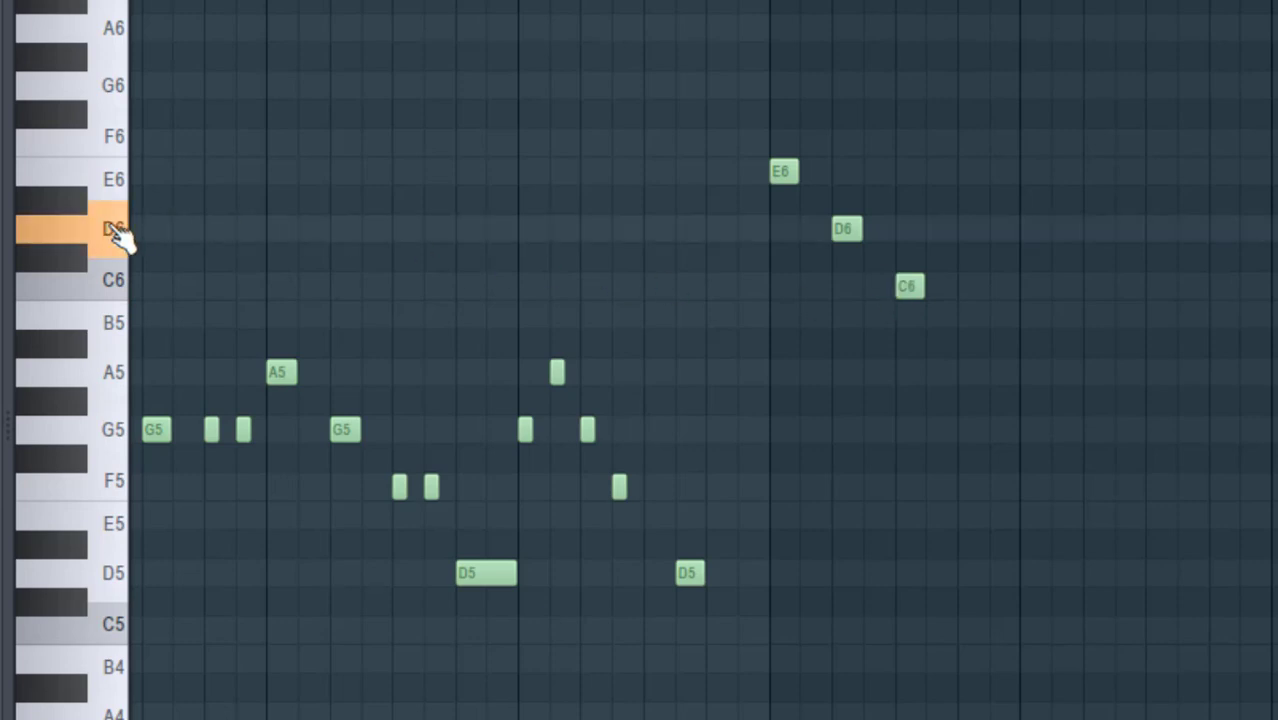
{"action": "left_click", "coordinate": [1022, 230]}
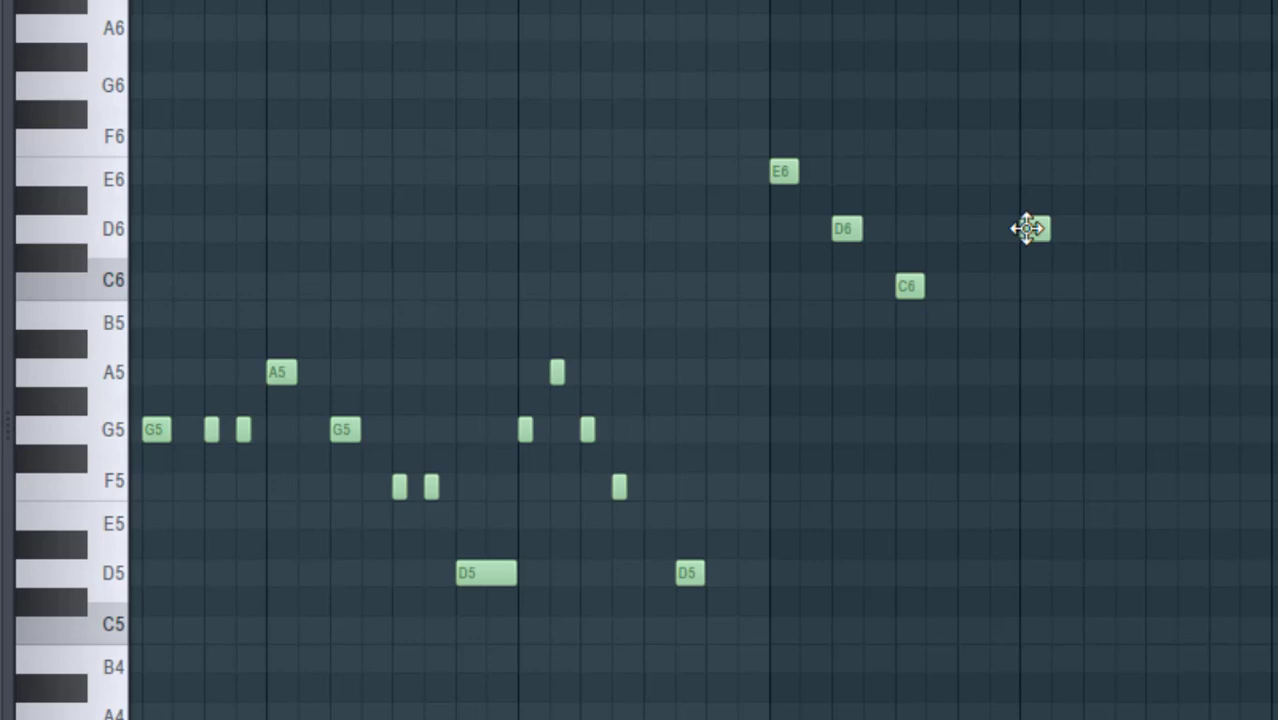
- Add a D6 note one beat after the existing last D6 and play back from just before the E6 note
{"action": "left_click", "coordinate": [1150, 228]}
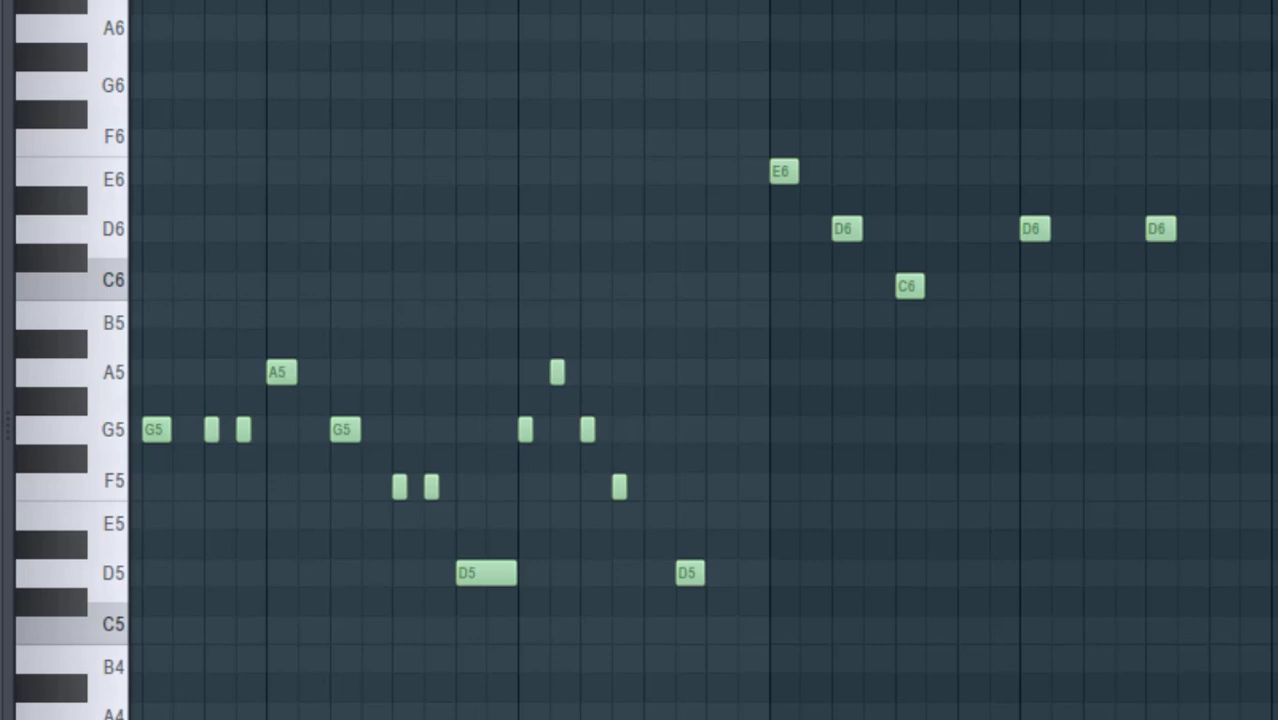
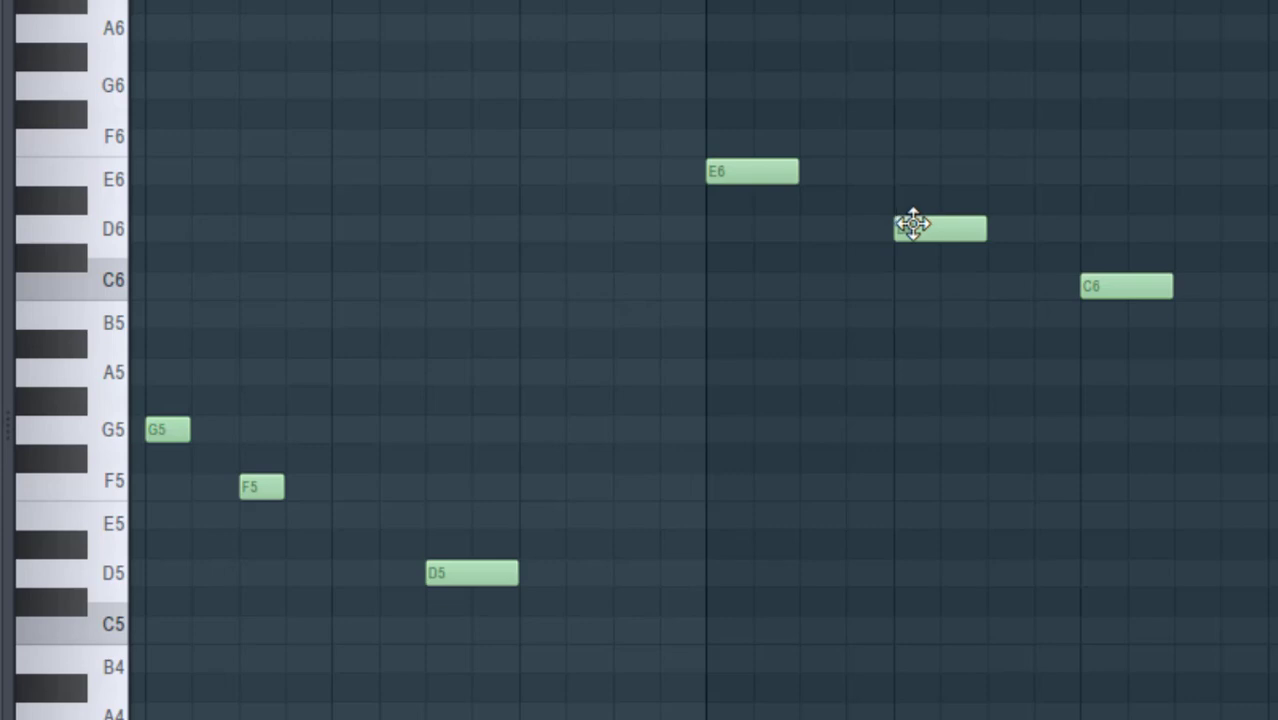
{"action": "left_click", "coordinate": [520, 1]}
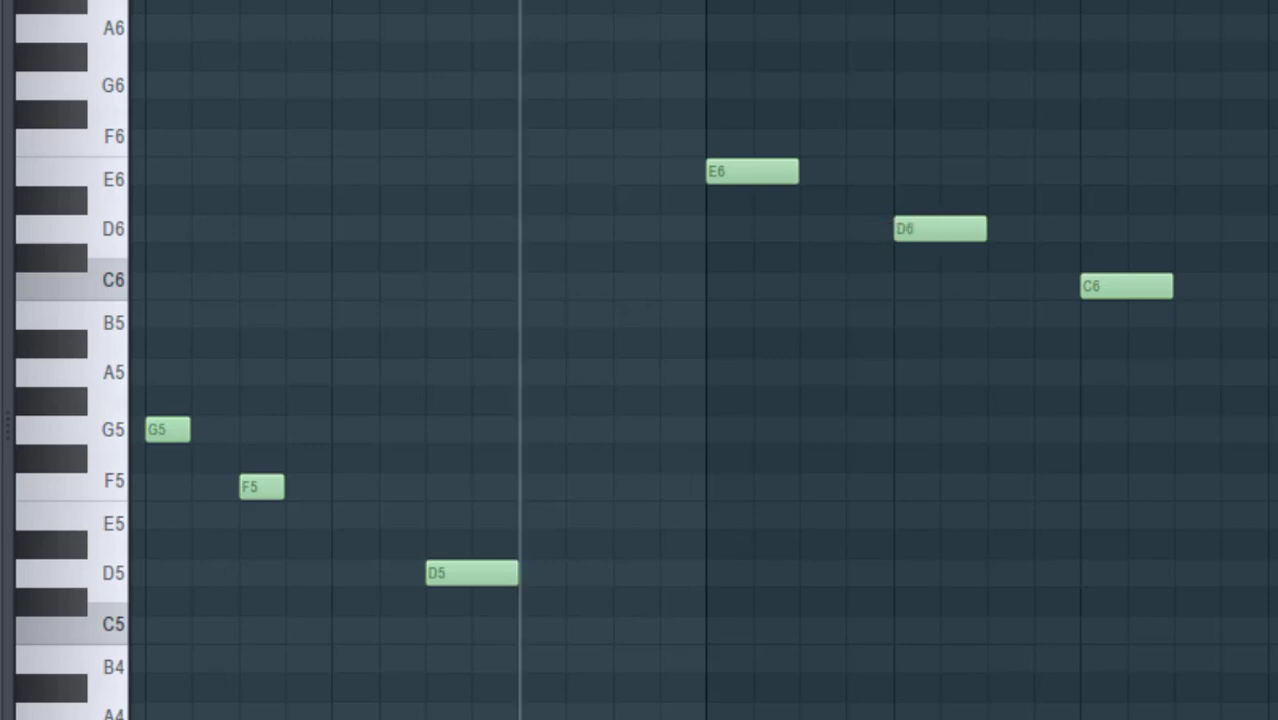
{"action": "key", "text": "space"}
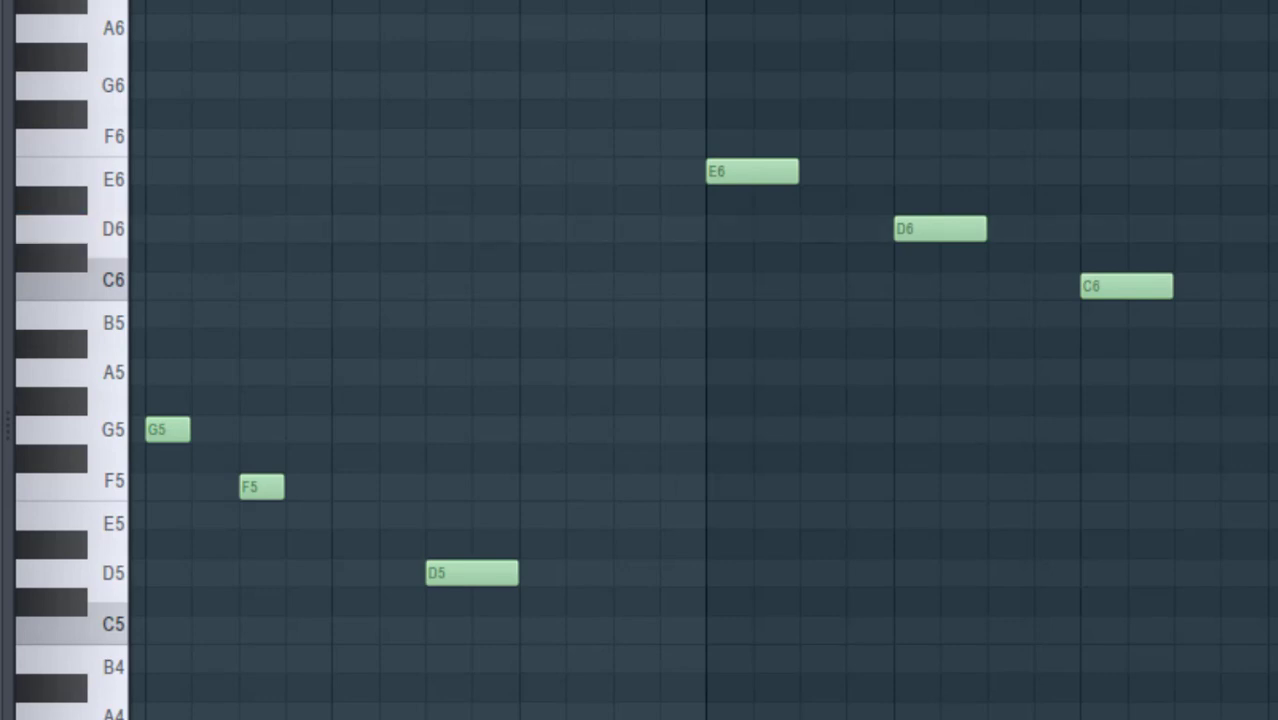
- Shorten the E6 note in bar 5 to one grid step and delete the D6 and C6 notes following it
{"action": "left_click_drag", "start_coordinate": [798, 172], "coordinate": [748, 155]}
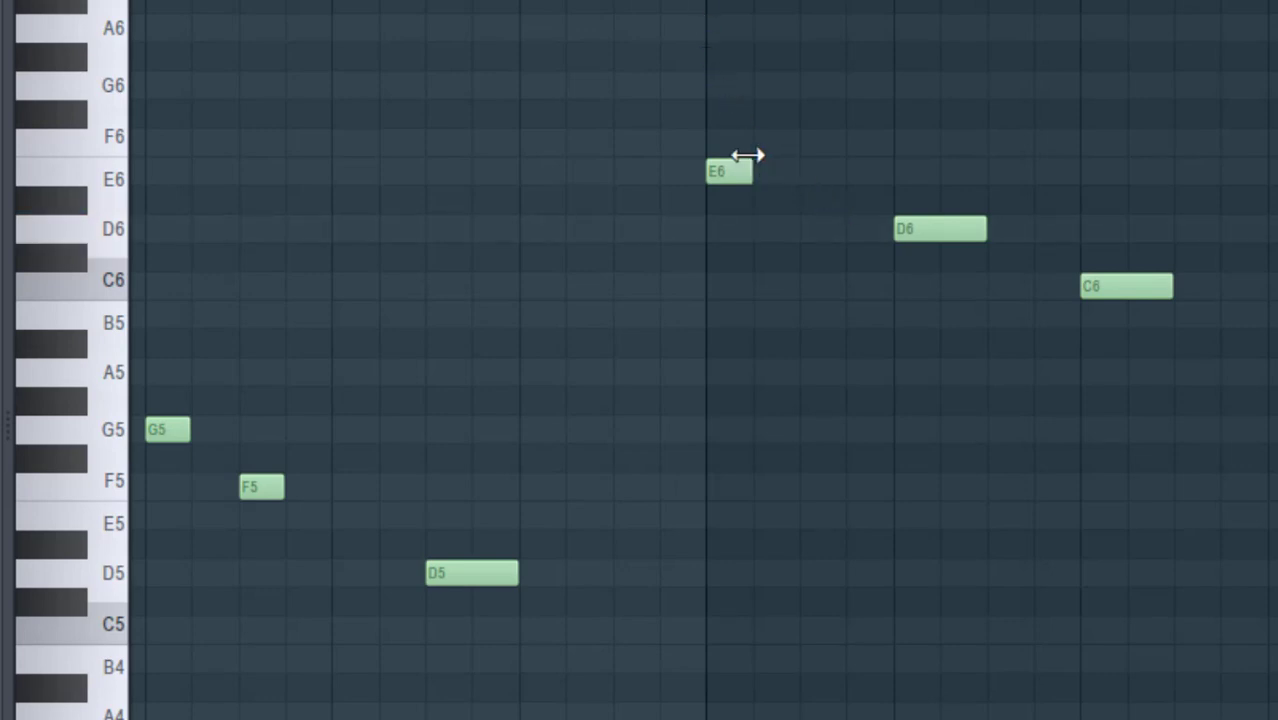
{"action": "right_click", "coordinate": [907, 227]}
{"action": "right_click", "coordinate": [1121, 286]}
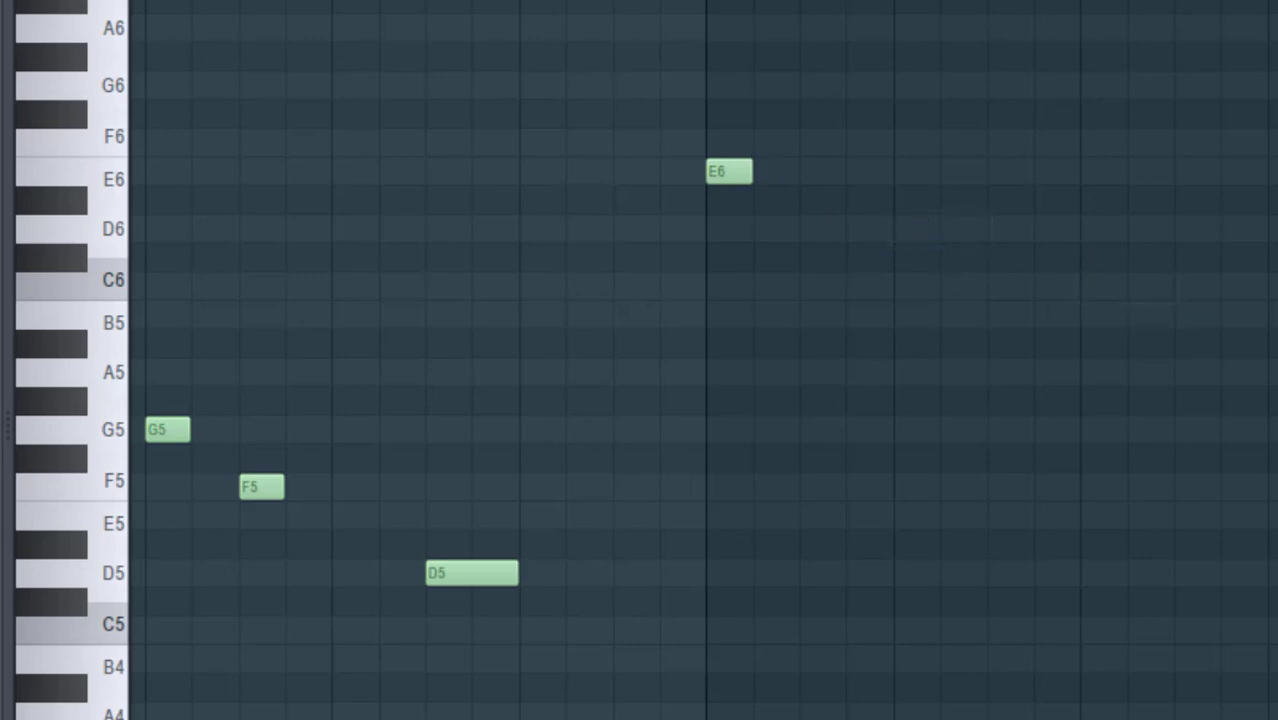
- Place one-step D6, C6, D6 and D6 notes at steps 3, 5, 9 and 13 of bar 5
{"action": "left_click", "coordinate": [810, 230]}
{"action": "left_click", "coordinate": [896, 284]}
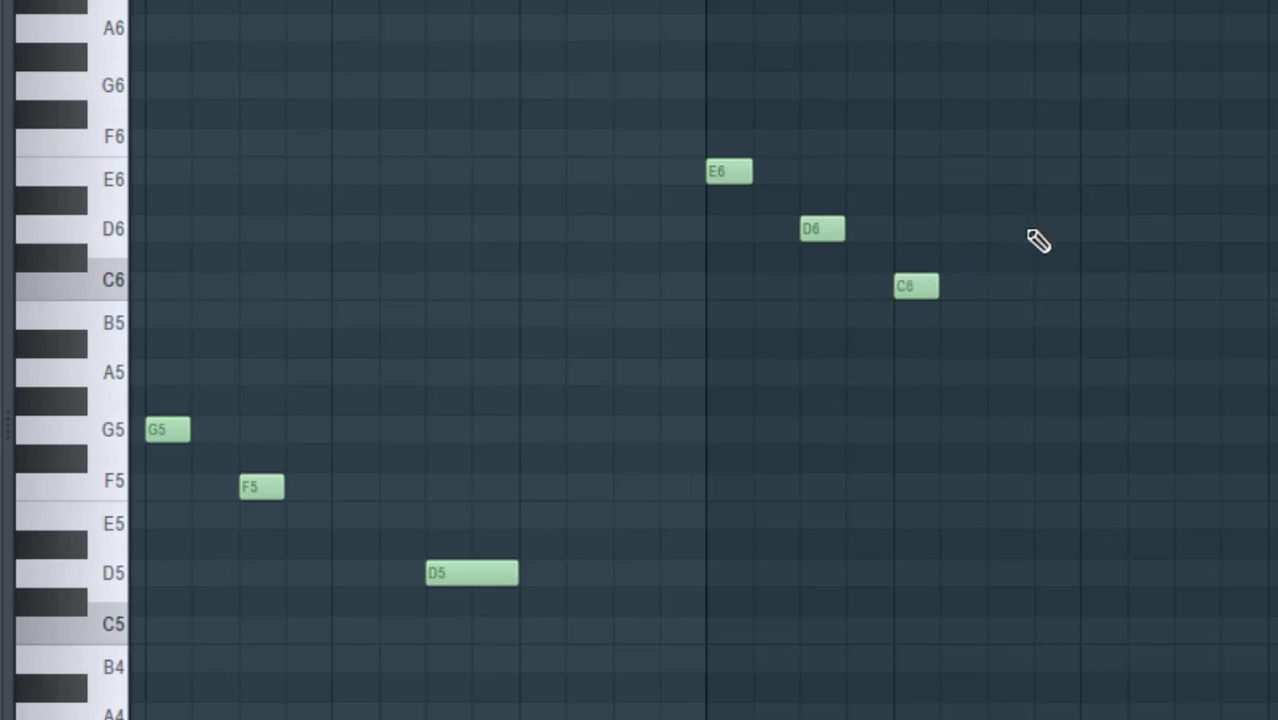
{"action": "left_click", "coordinate": [1088, 232]}
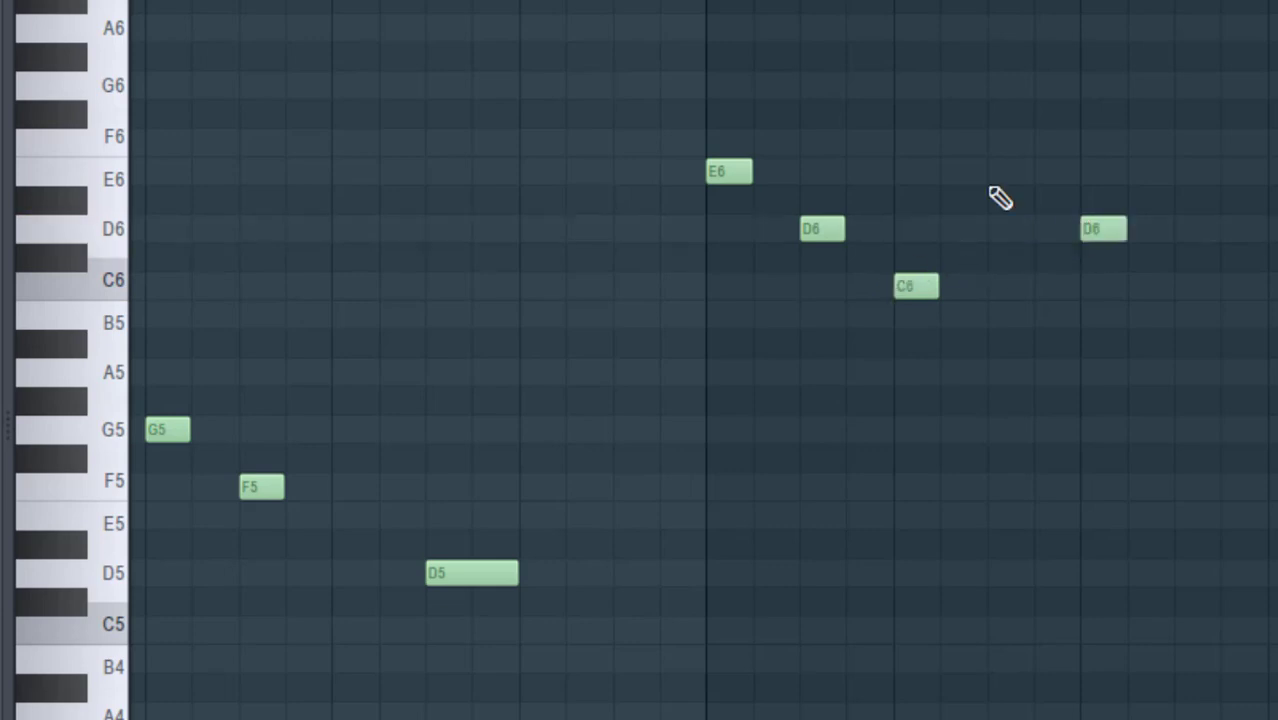
{"action": "key", "text": "space"}
{"action": "left_click", "coordinate": [1268, 232]}
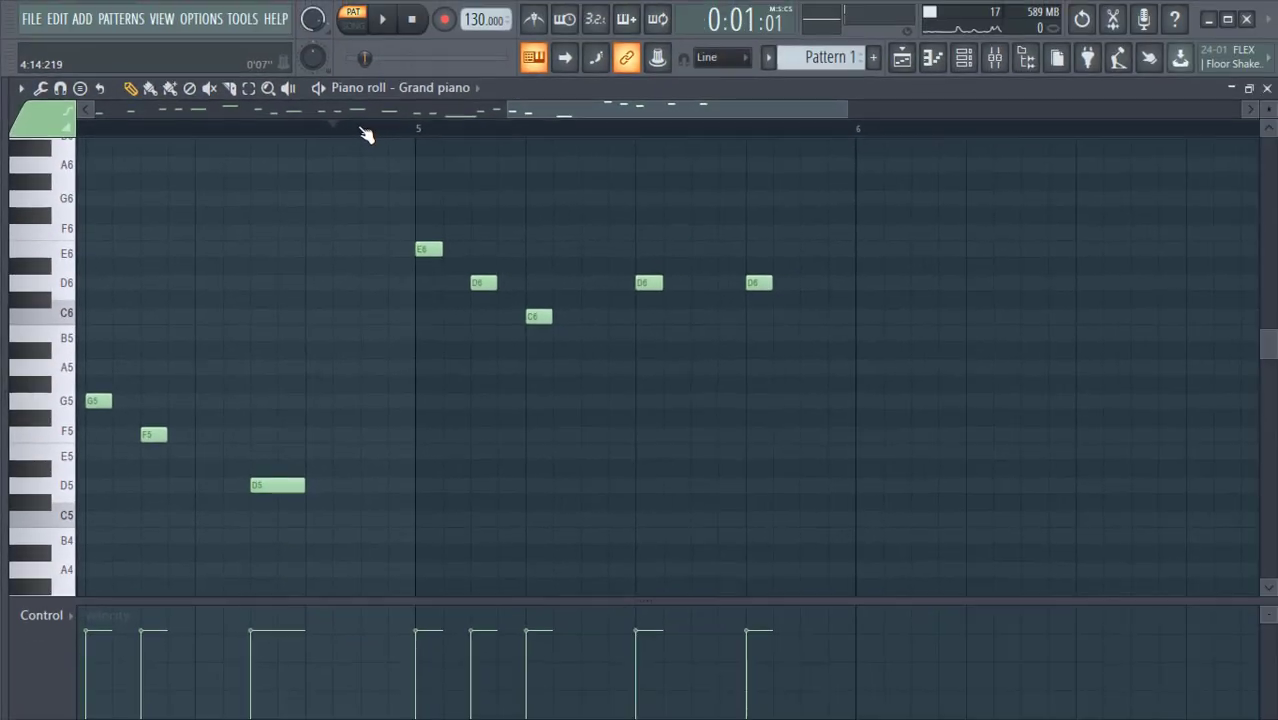
- Audition A5 and A#5, placing one-step notes of these pitches at steps 1 and 3 of bar 6
{"action": "left_click", "coordinate": [61, 369]}
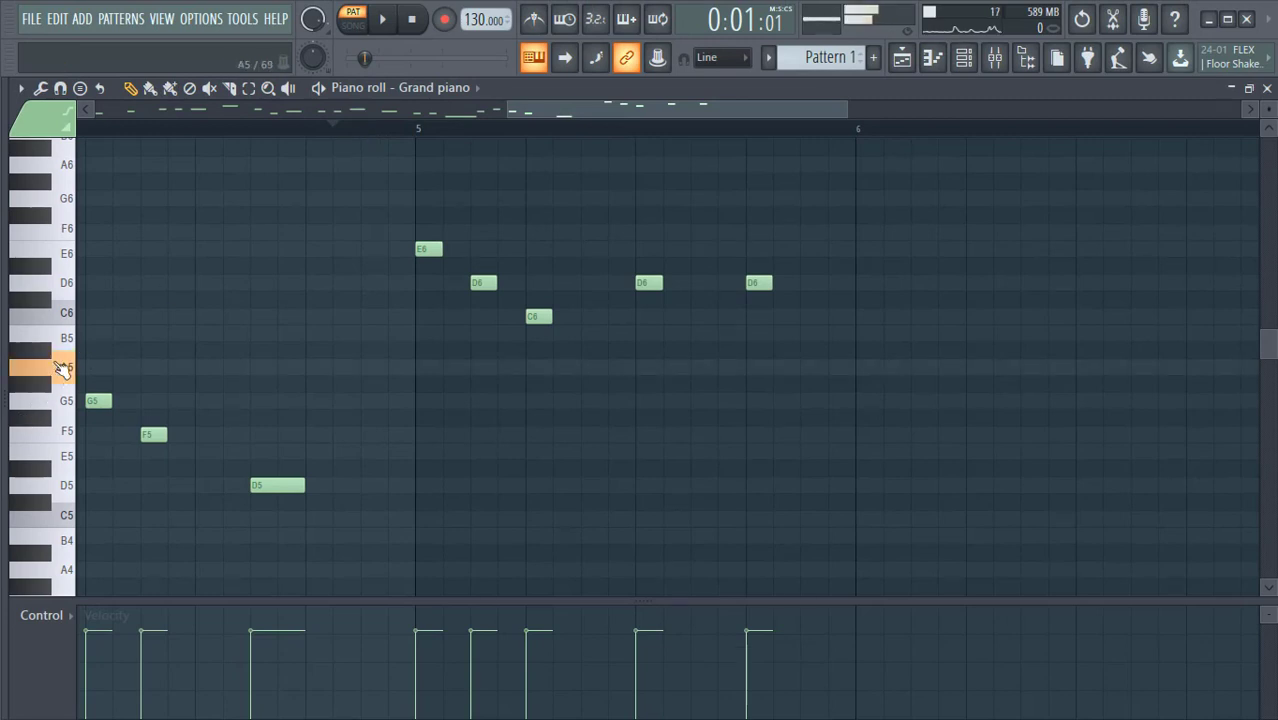
{"action": "left_click", "coordinate": [860, 367]}
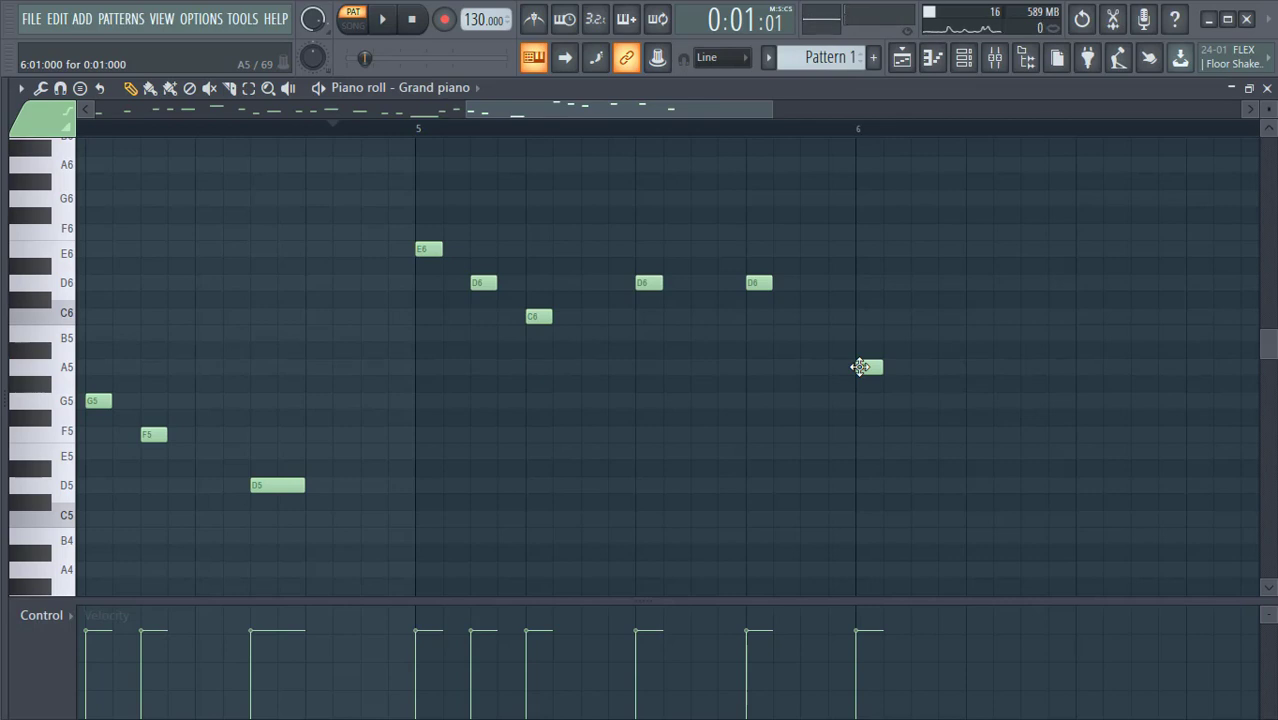
{"action": "left_click", "coordinate": [62, 370]}
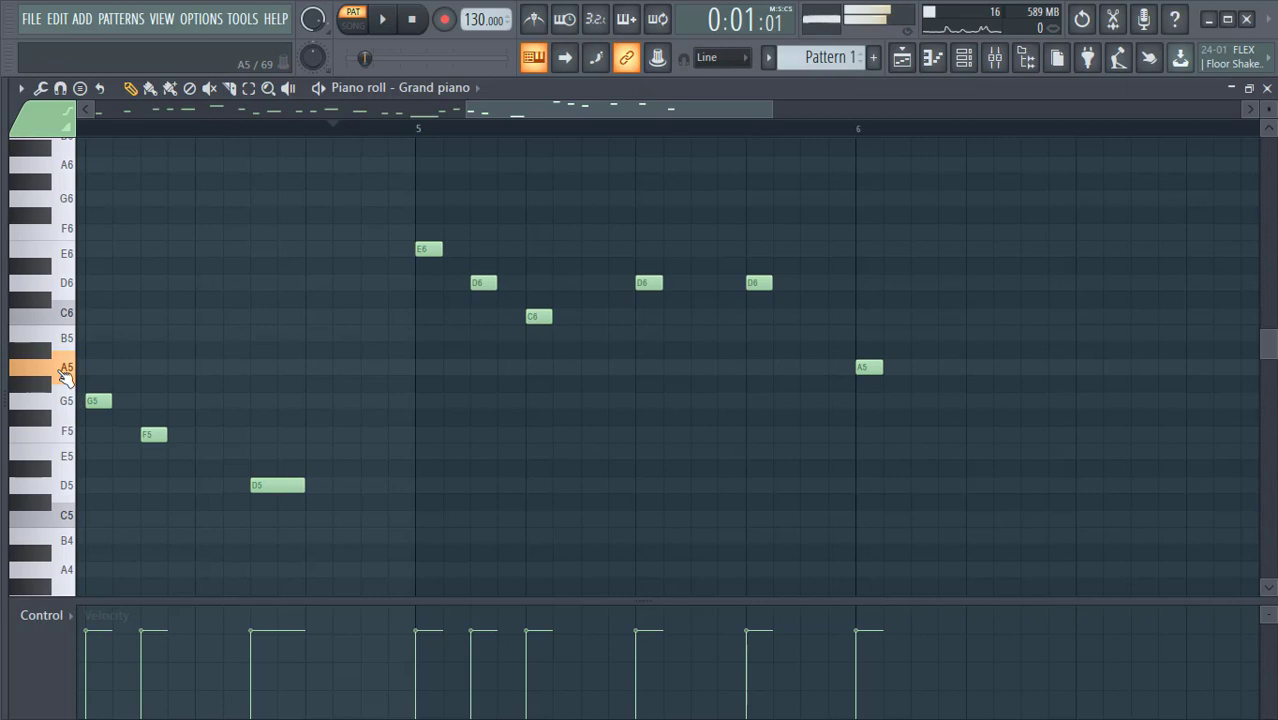
{"action": "left_click", "coordinate": [52, 352]}
{"action": "left_click", "coordinate": [55, 357]}
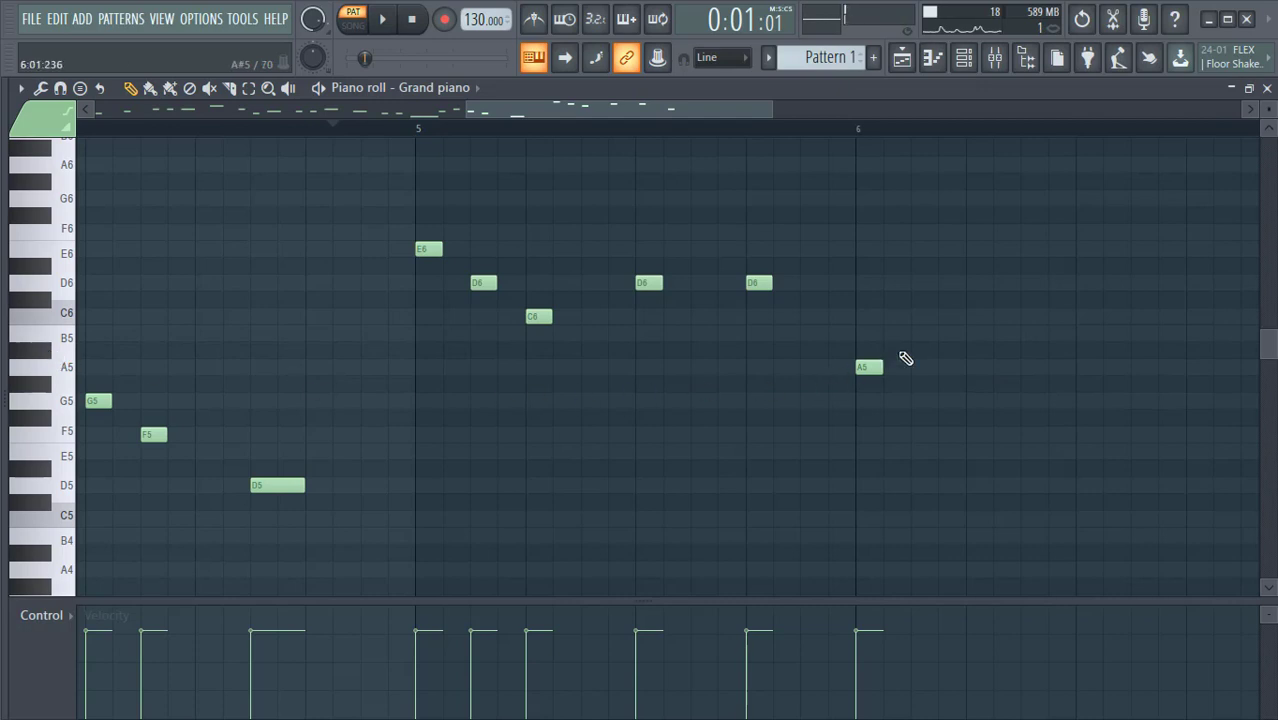
{"action": "left_click", "coordinate": [914, 331]}
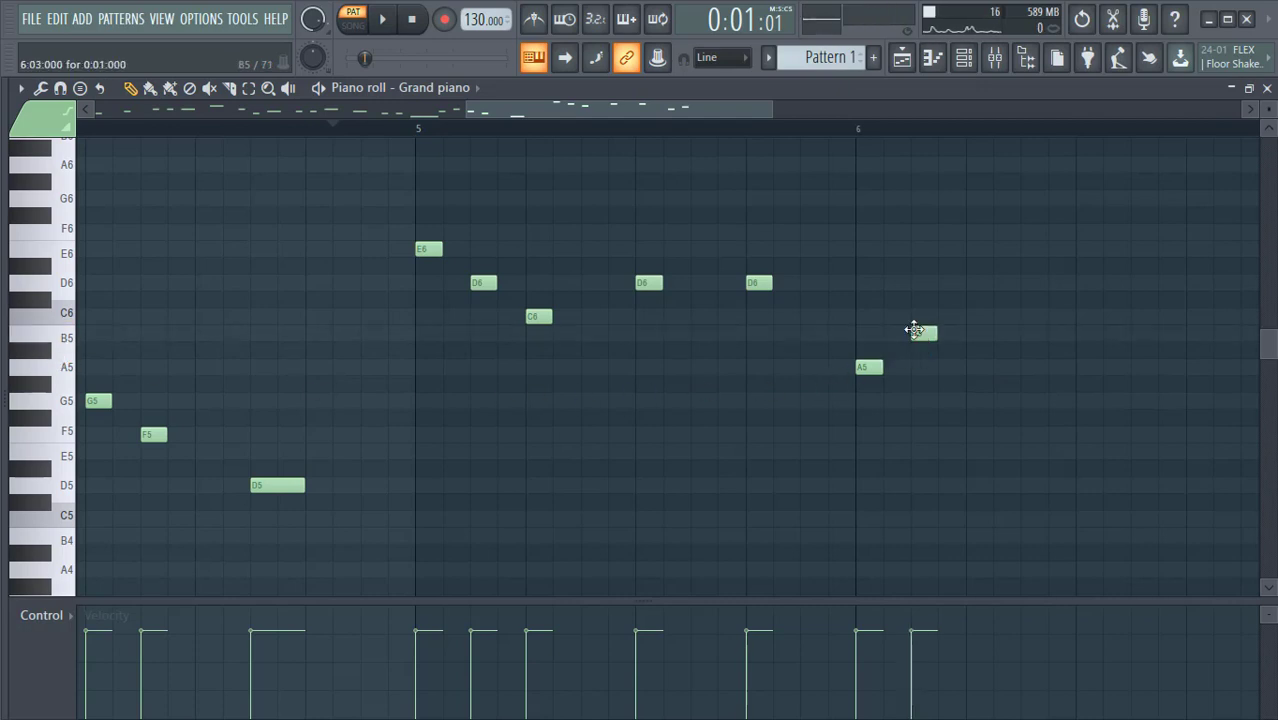
{"action": "left_click_drag", "start_coordinate": [915, 332], "coordinate": [918, 356]}
{"action": "left_click", "coordinate": [24, 351]}
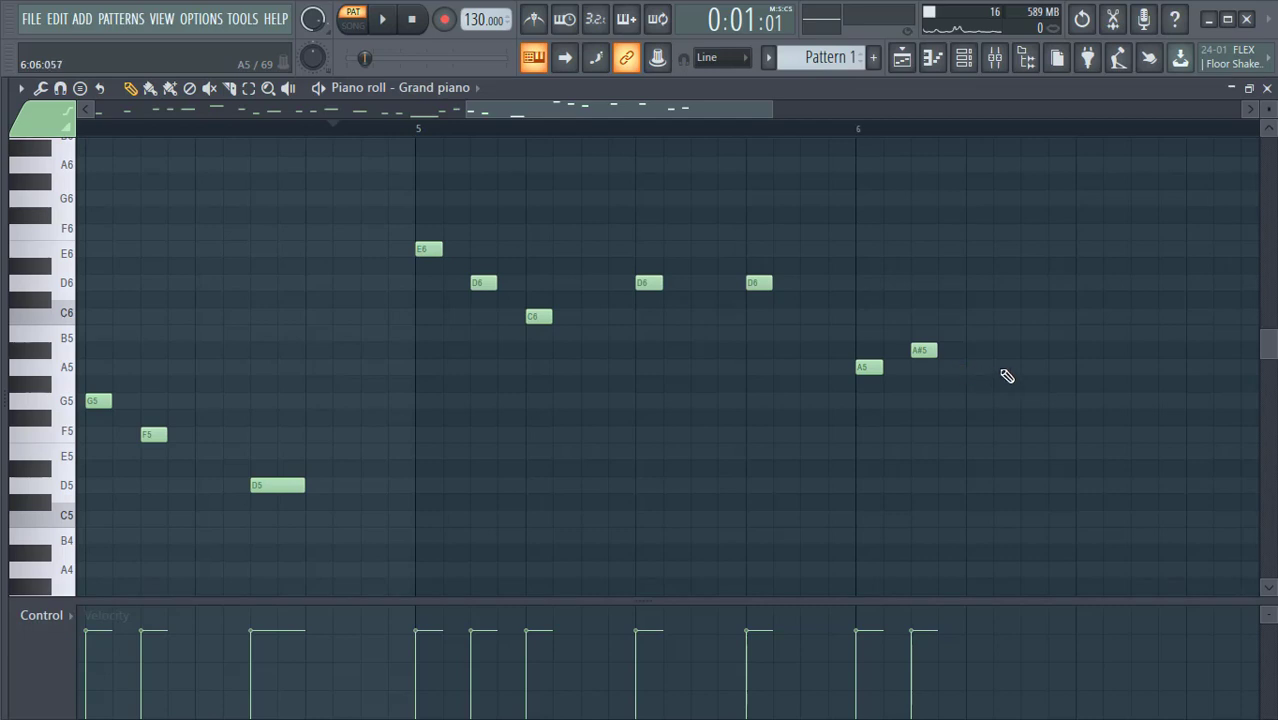
- Add a one-step A5 note at step 6 of bar 6 and play the phrase from just before bar 5
{"action": "left_click", "coordinate": [998, 367]}
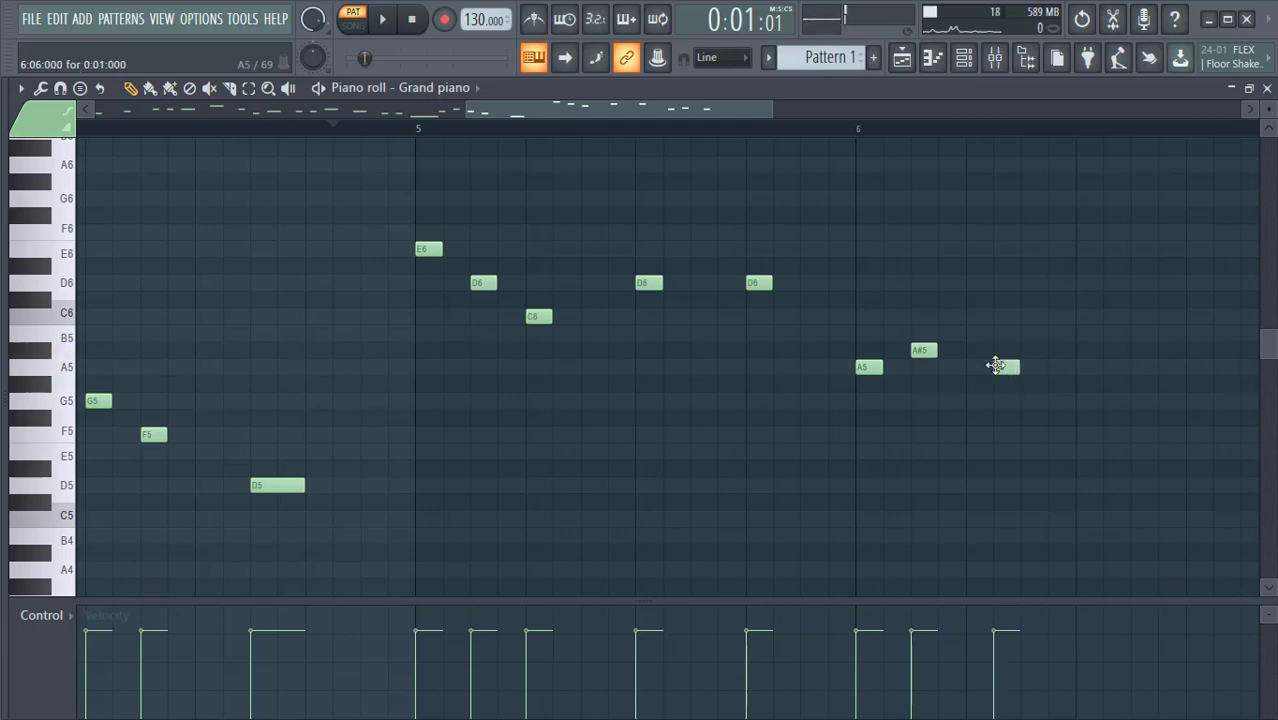
{"action": "left_click", "coordinate": [348, 126]}
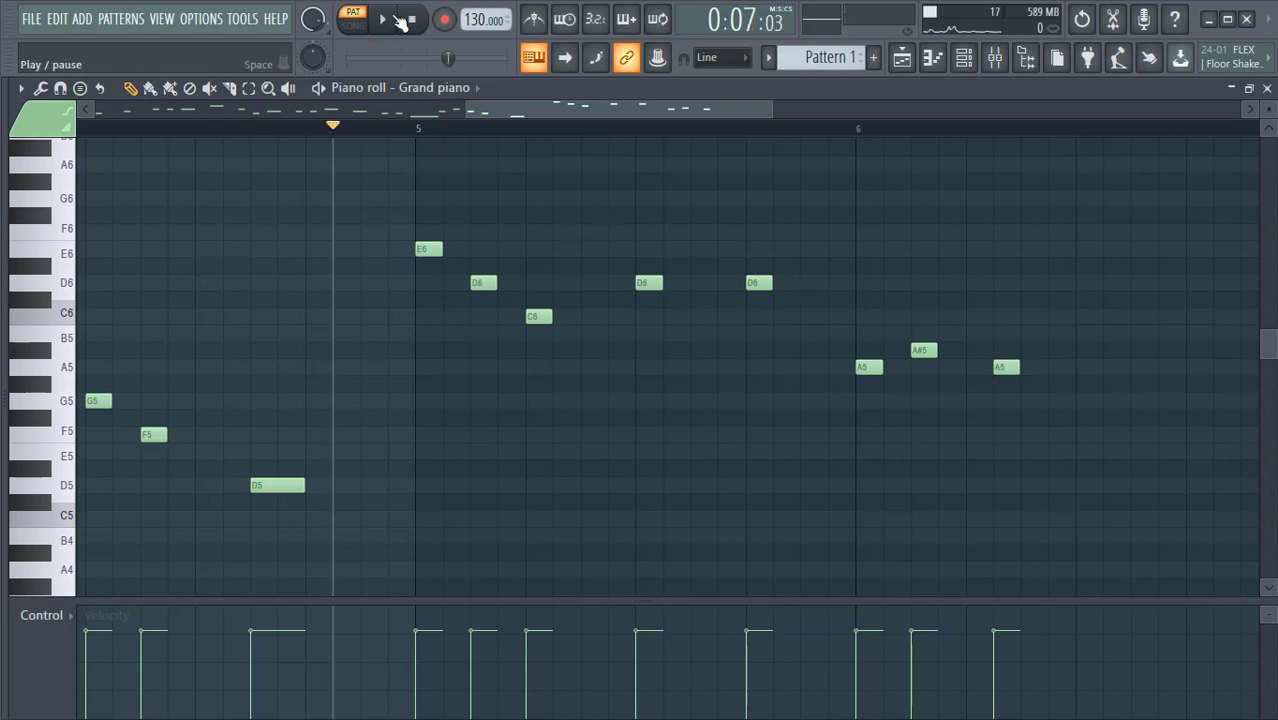
{"action": "left_click", "coordinate": [400, 20]}
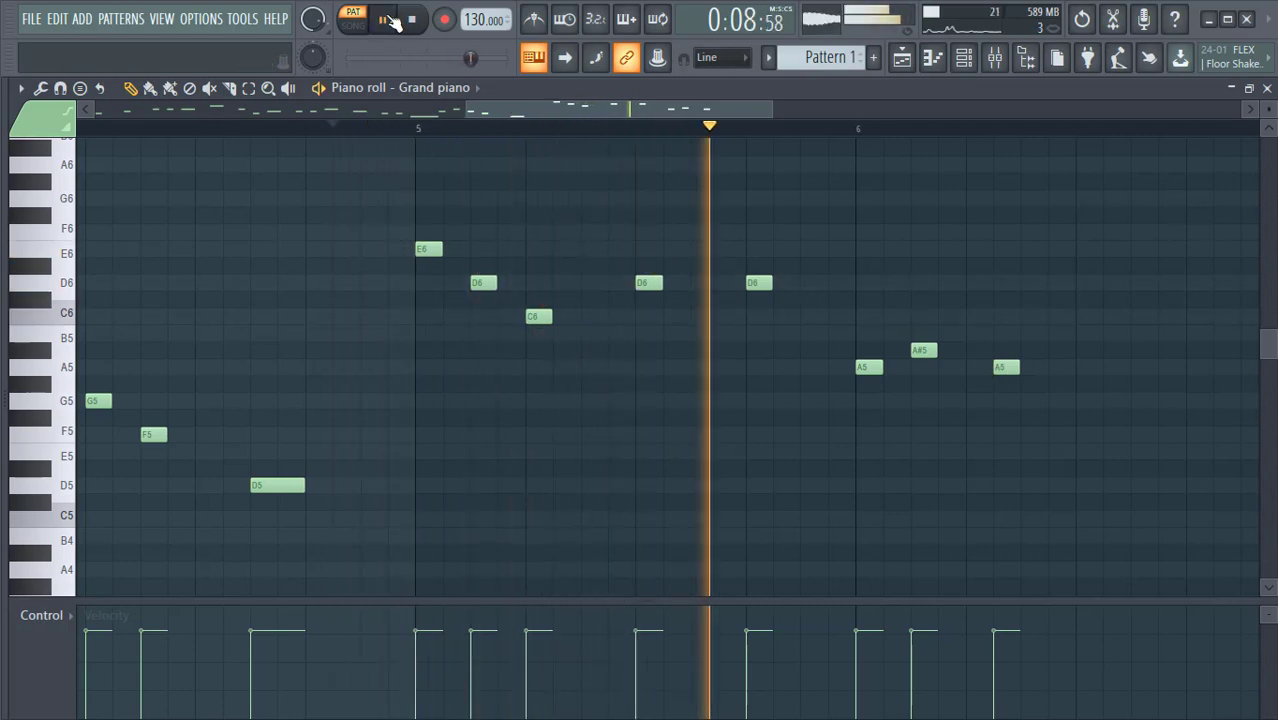
{"action": "left_click", "coordinate": [390, 20]}
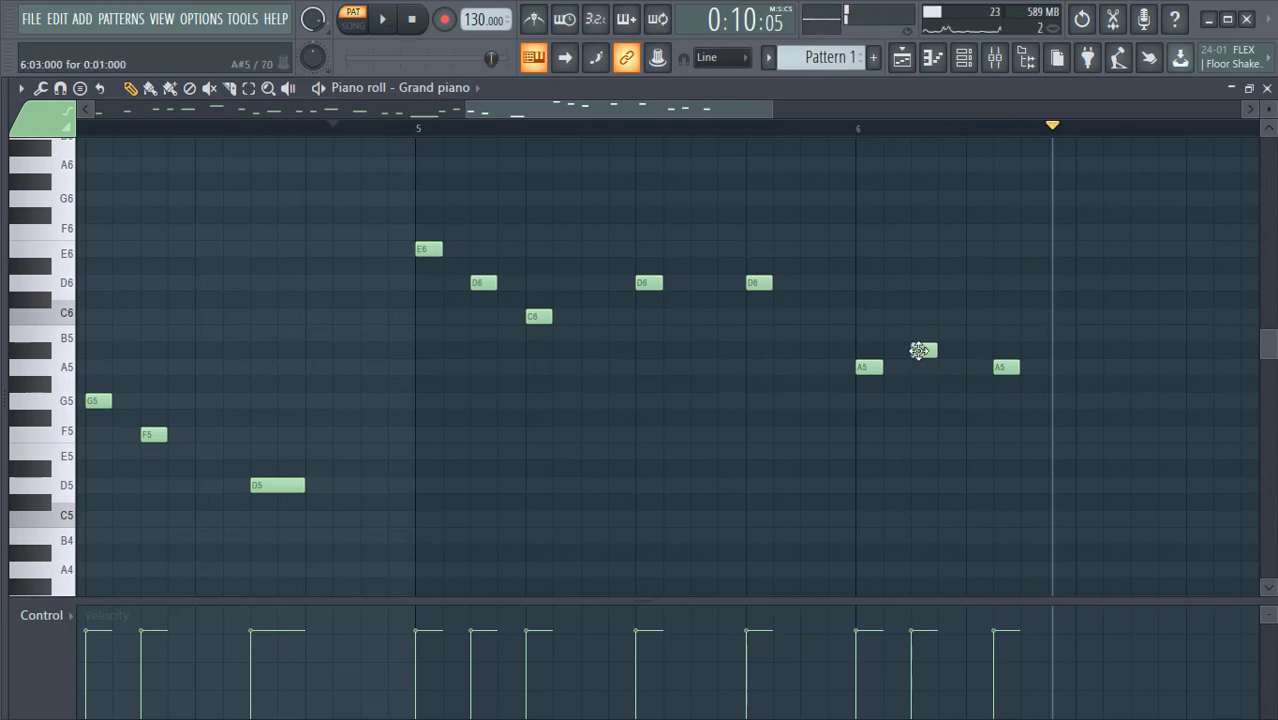
- Move the A#5 note to step 4 and the last A5 to step 7 of bar 6, and replay the phrase
{"action": "left_click_drag", "start_coordinate": [918, 350], "coordinate": [934, 352]}
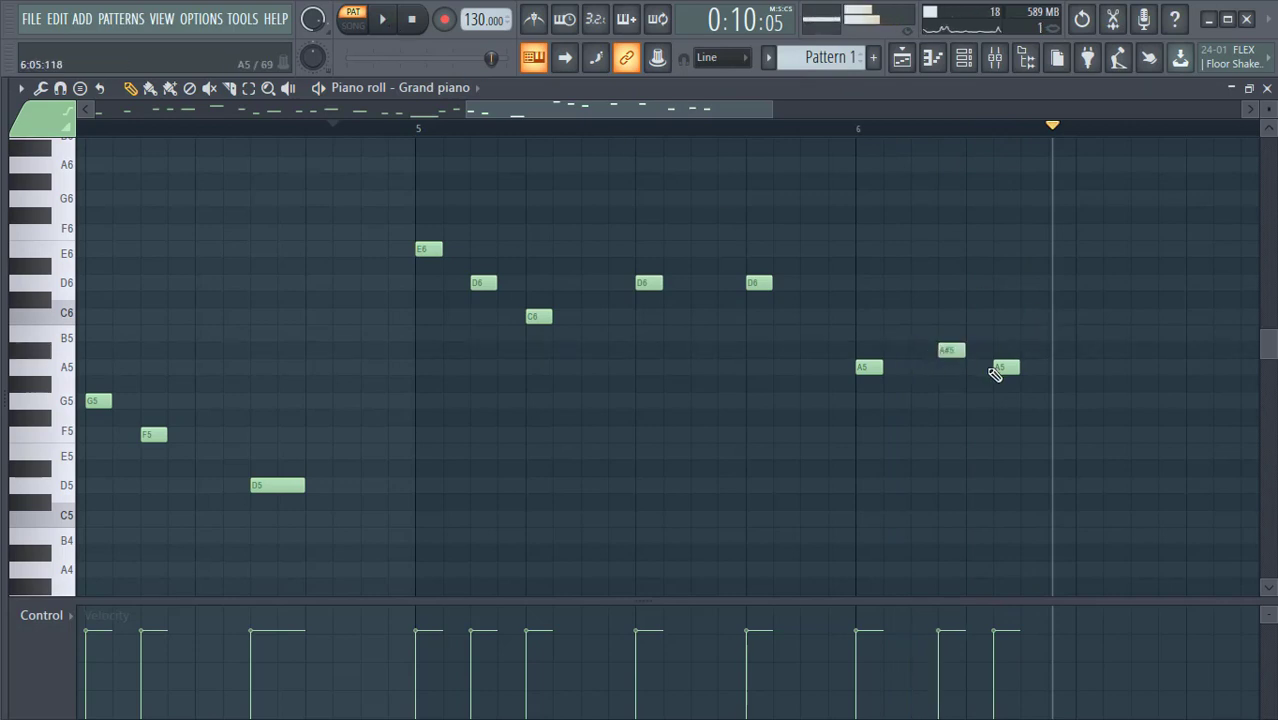
{"action": "left_click_drag", "start_coordinate": [1006, 367], "coordinate": [1038, 374]}
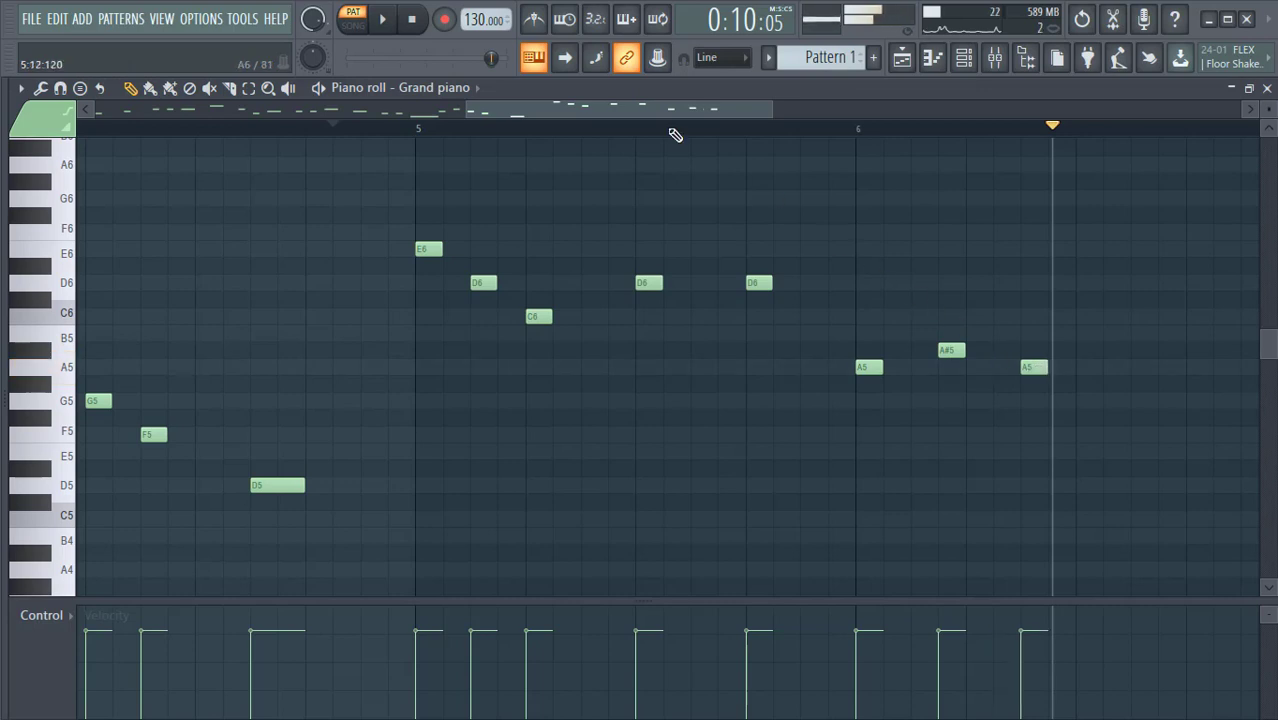
{"action": "left_click", "coordinate": [348, 128]}
{"action": "left_click", "coordinate": [383, 20]}
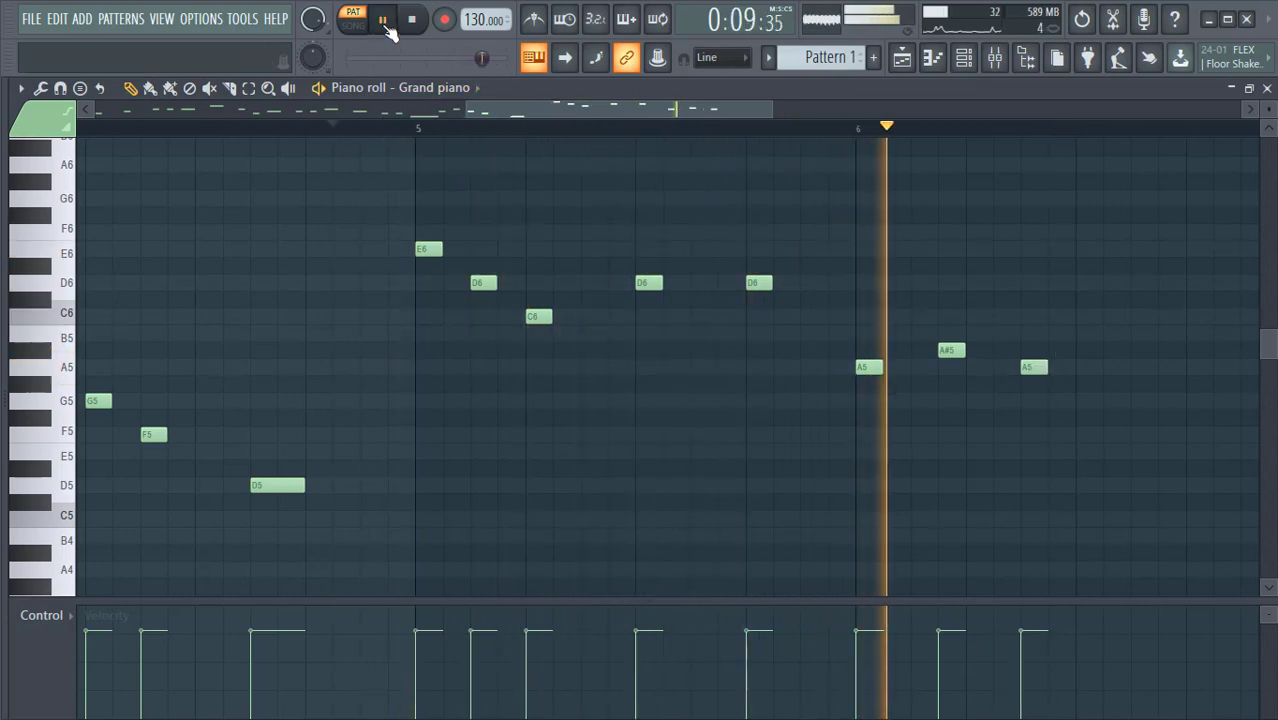
{"action": "left_click", "coordinate": [386, 24]}
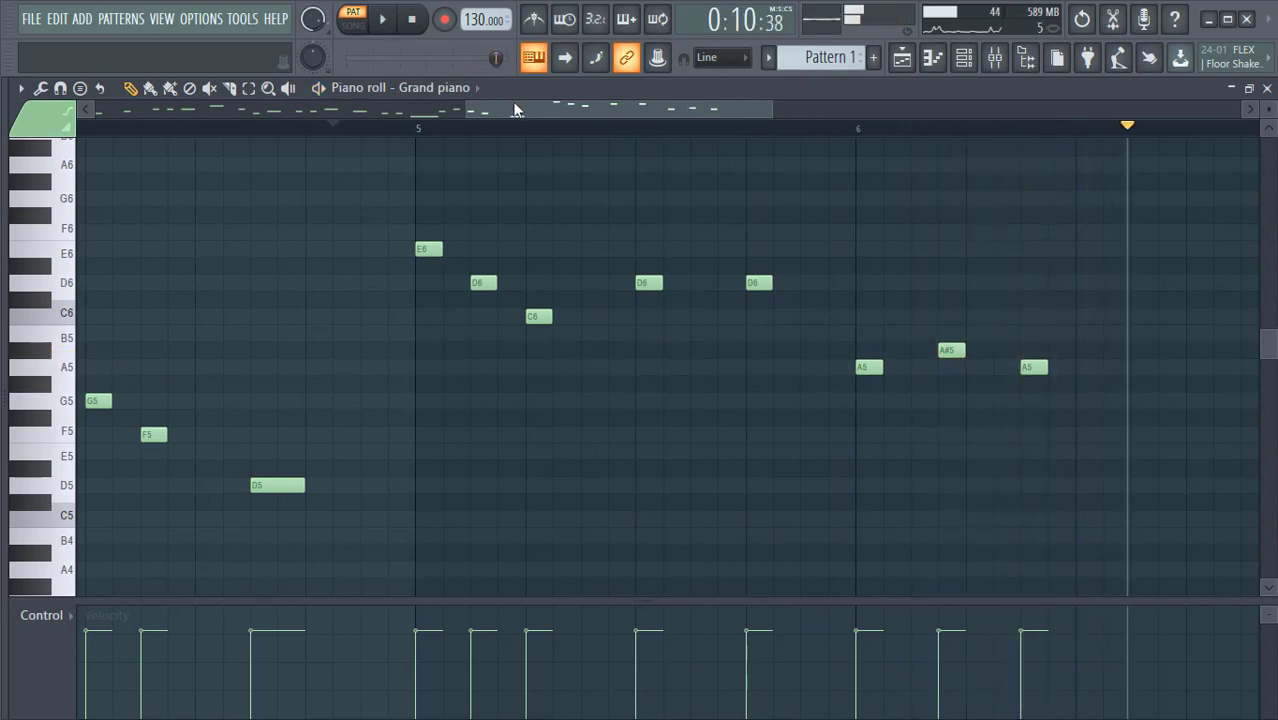
- Add a G5 note two steps long at step 9 of bar 6 and play the melody
{"action": "left_click_drag", "start_coordinate": [516, 104], "coordinate": [628, 111]}
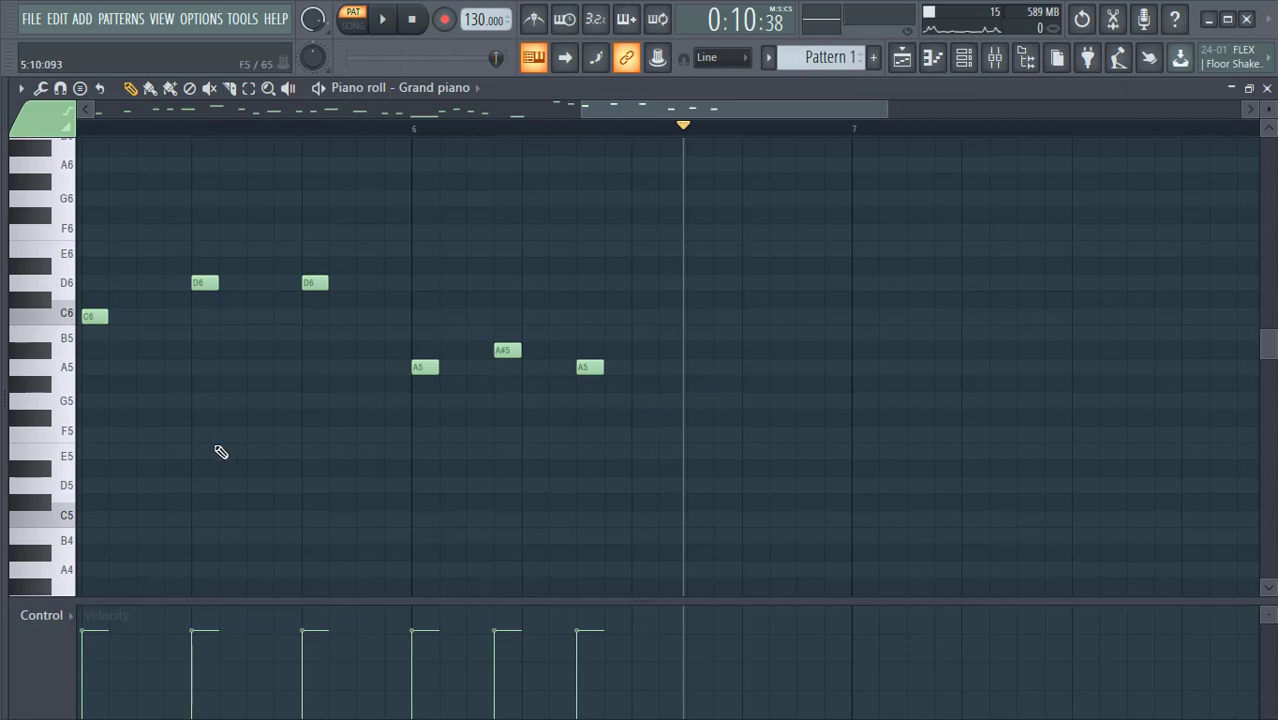
{"action": "left_click", "coordinate": [69, 404]}
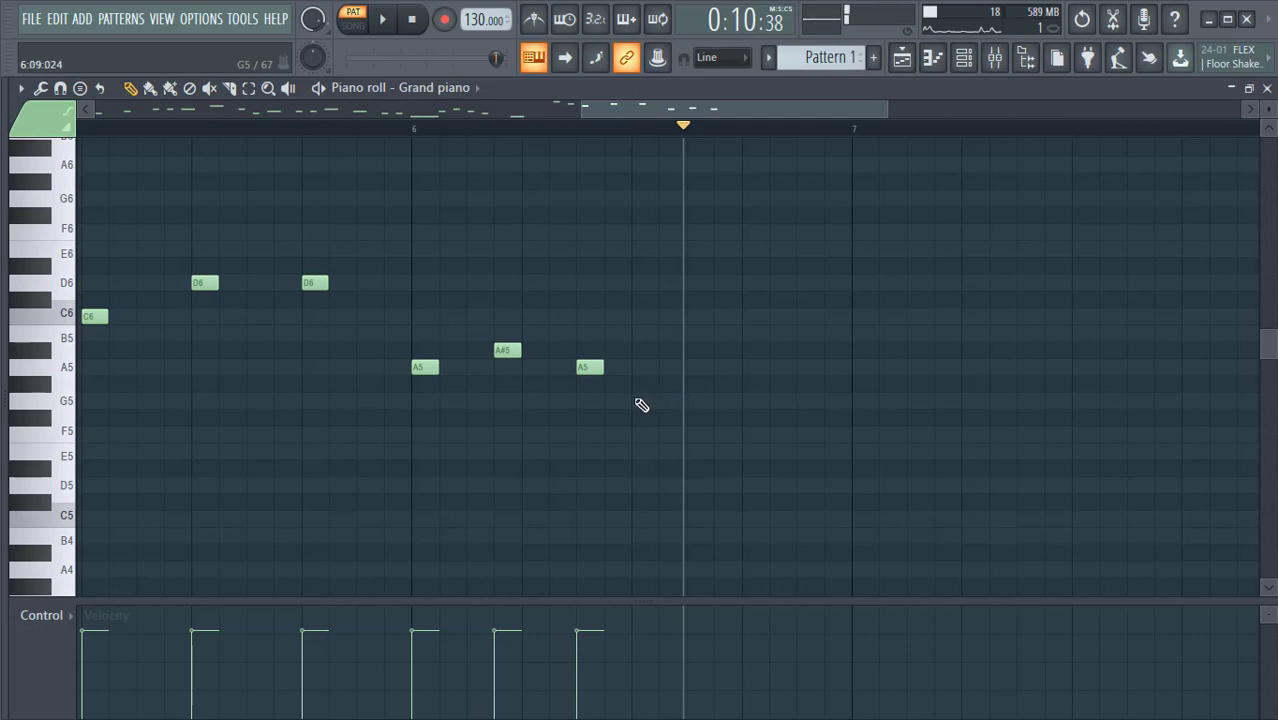
{"action": "left_click", "coordinate": [641, 403]}
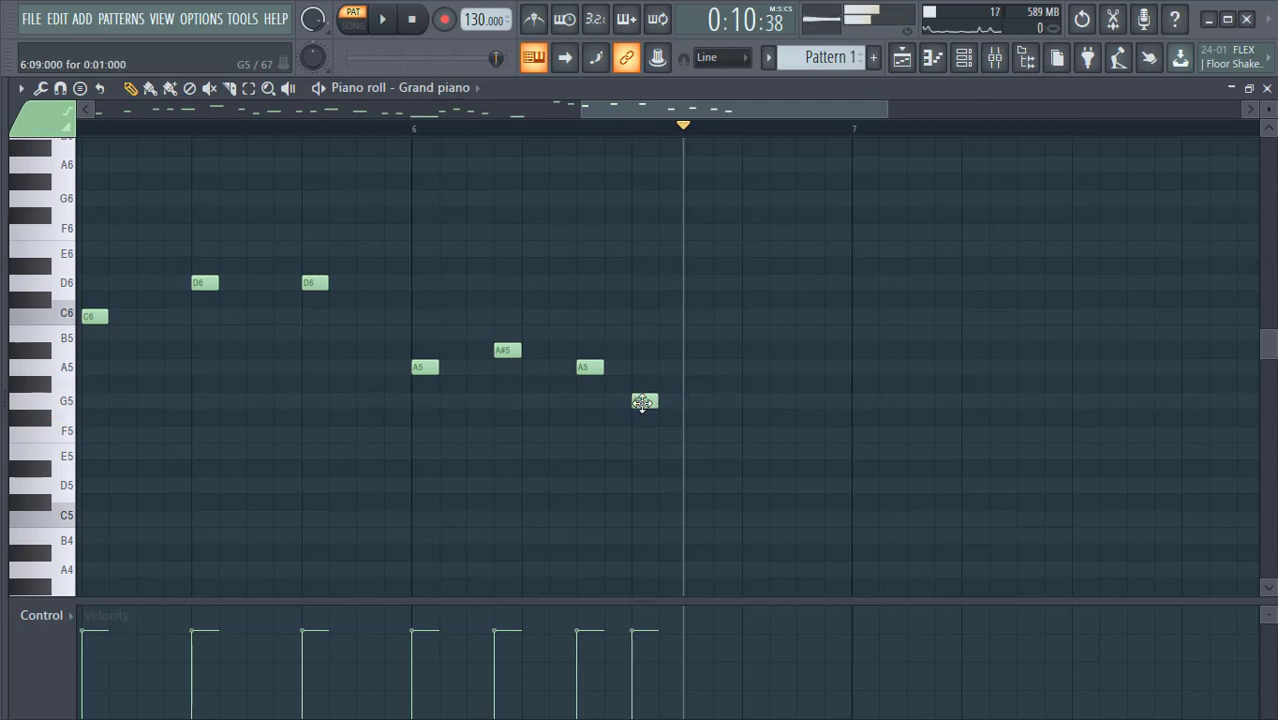
{"action": "left_click_drag", "start_coordinate": [655, 402], "coordinate": [681, 401]}
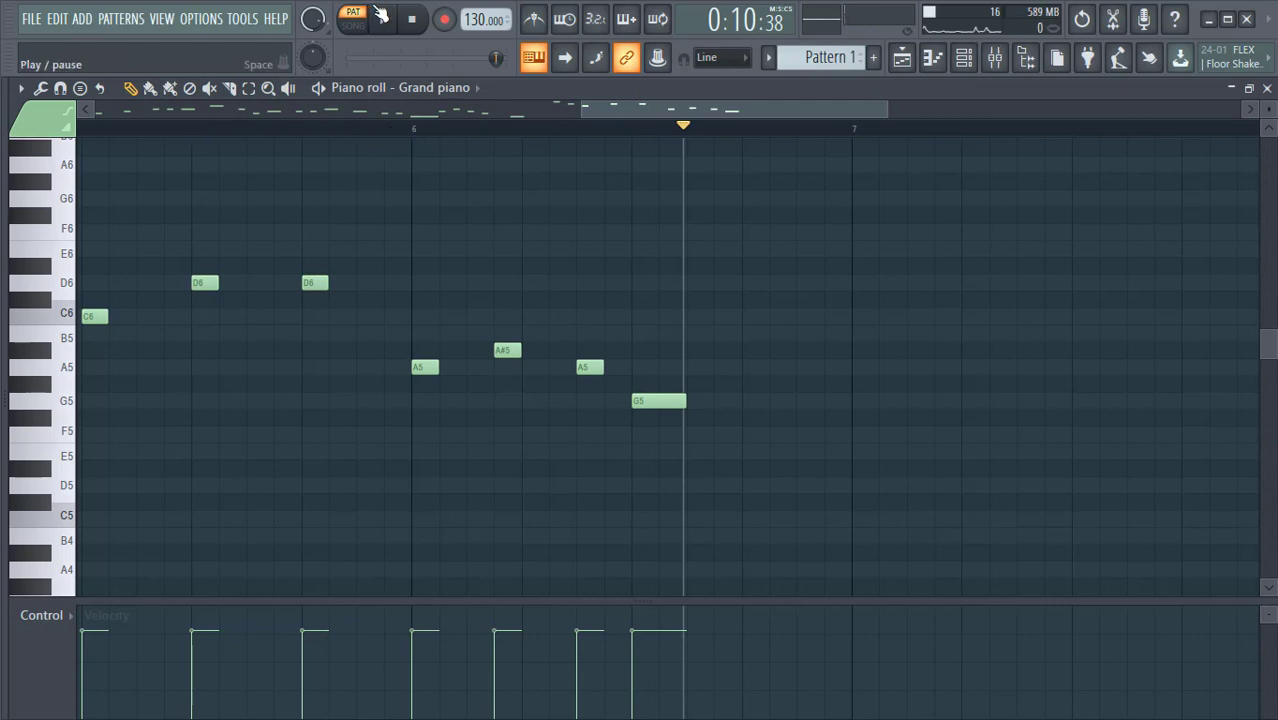
{"action": "left_click", "coordinate": [385, 19]}
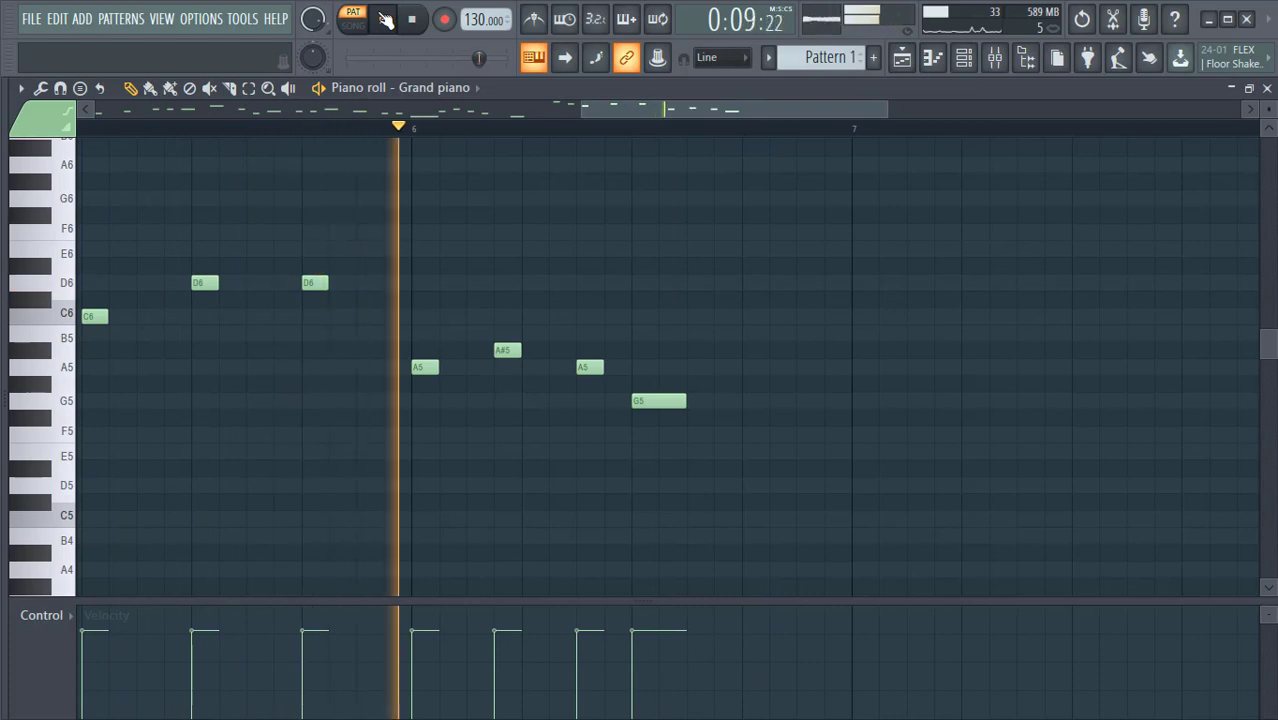
{"action": "left_click", "coordinate": [385, 19]}
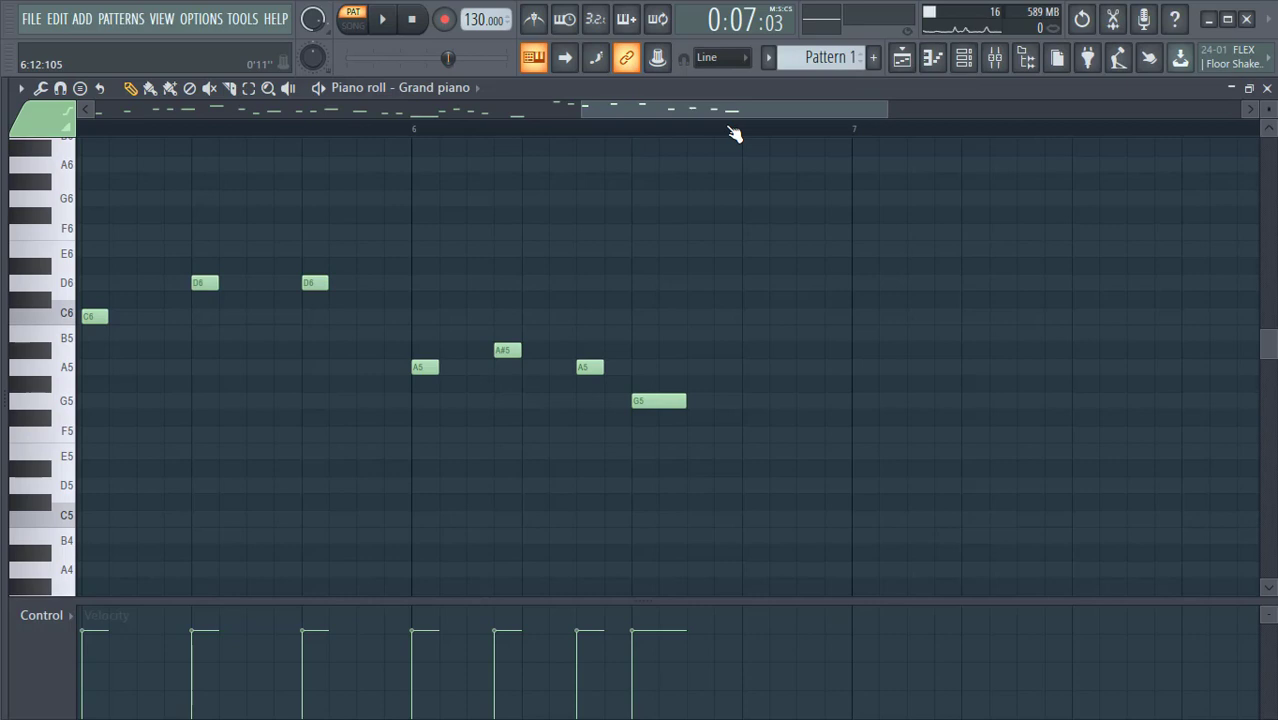
- Audition E6 and add one-step E6 and D6 notes at steps 1 and 3 of bar 7
{"action": "left_click", "coordinate": [59, 257]}
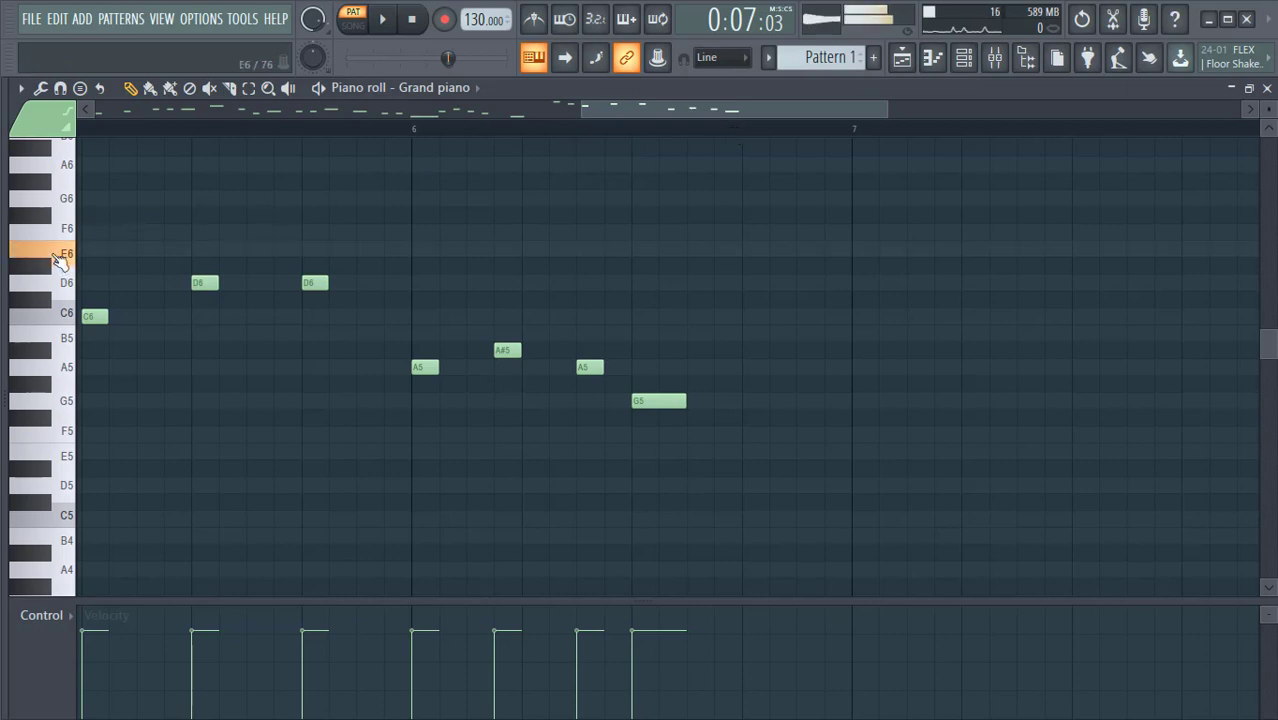
{"action": "left_click", "coordinate": [58, 254]}
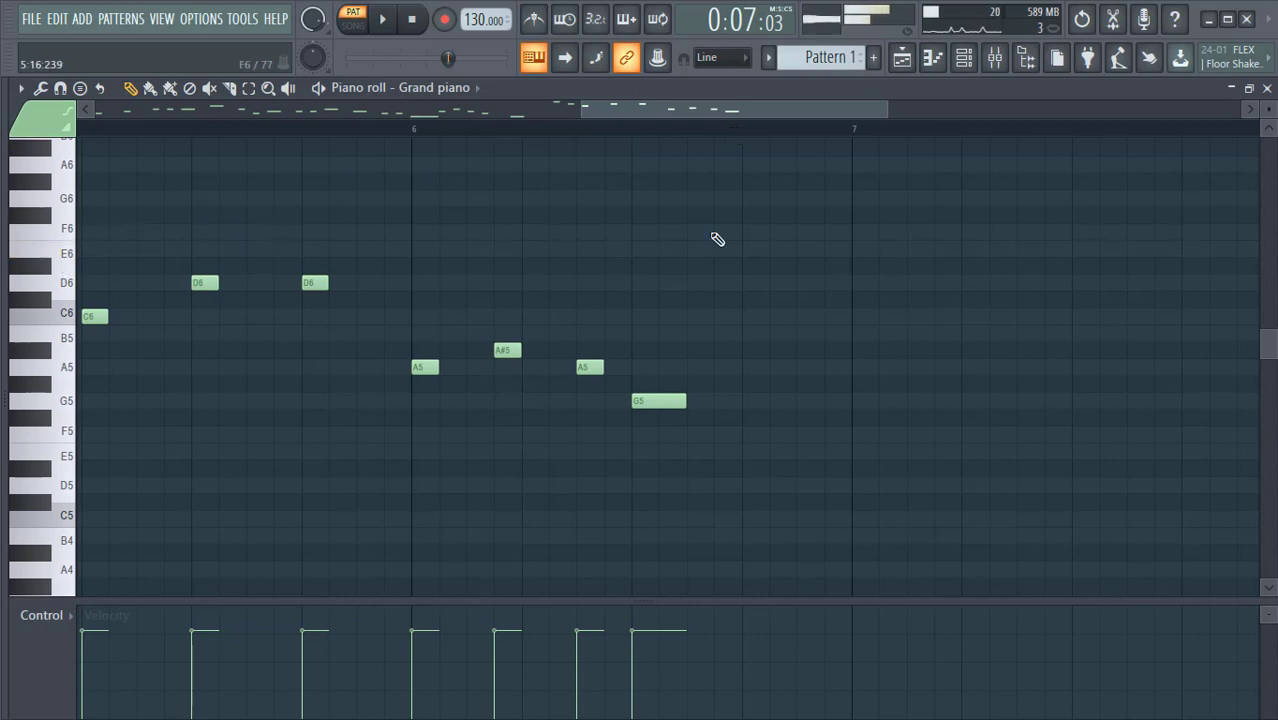
{"action": "left_click", "coordinate": [856, 249]}
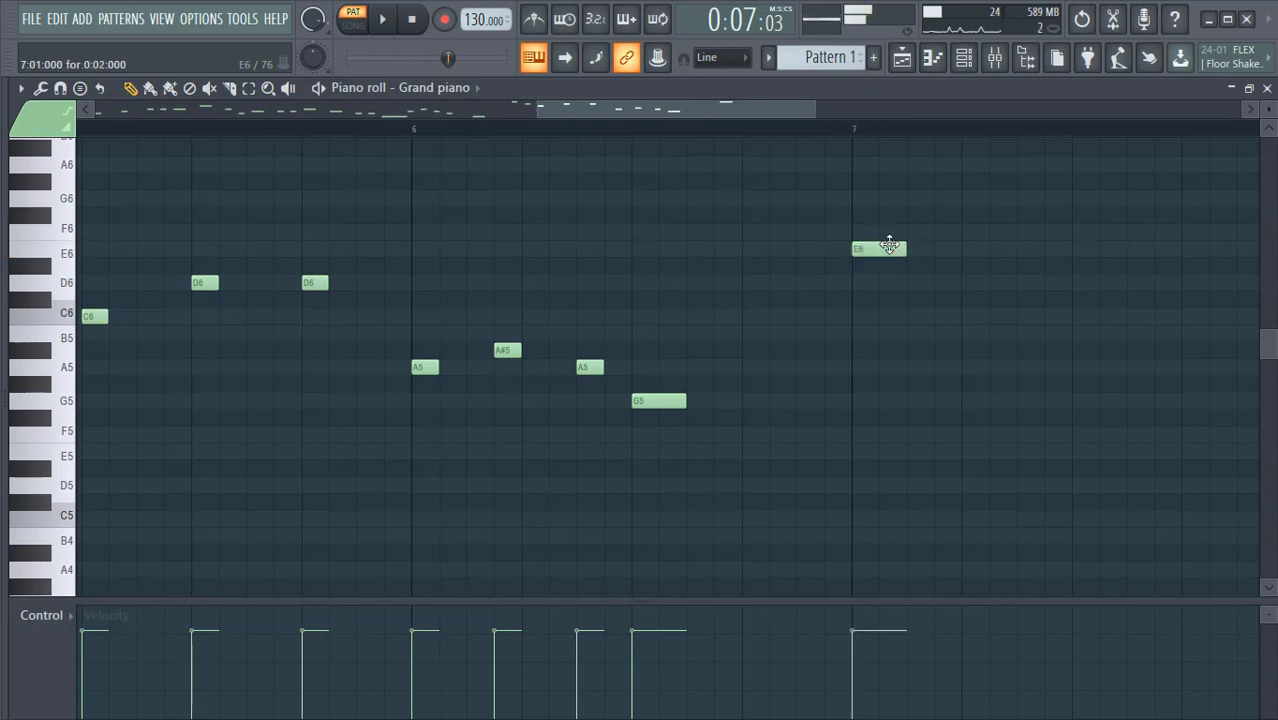
{"action": "left_click_drag", "start_coordinate": [905, 249], "coordinate": [892, 251]}
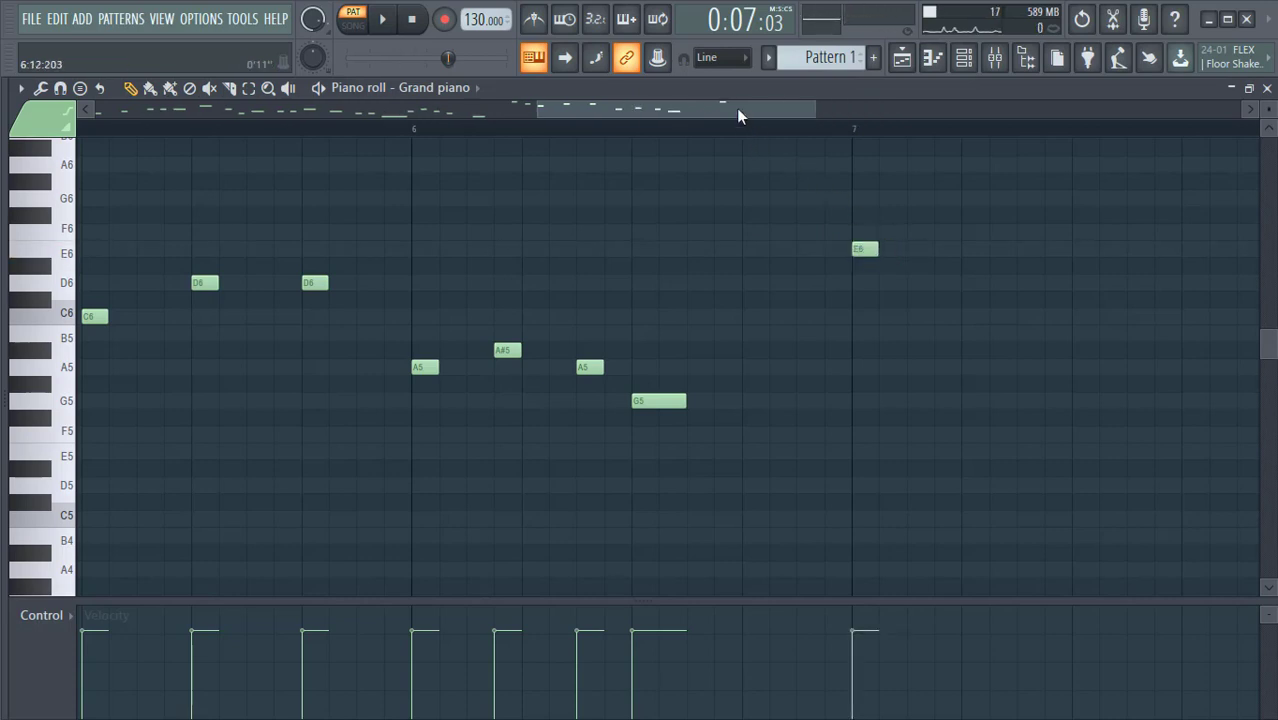
{"action": "left_click_drag", "start_coordinate": [737, 111], "coordinate": [861, 113]}
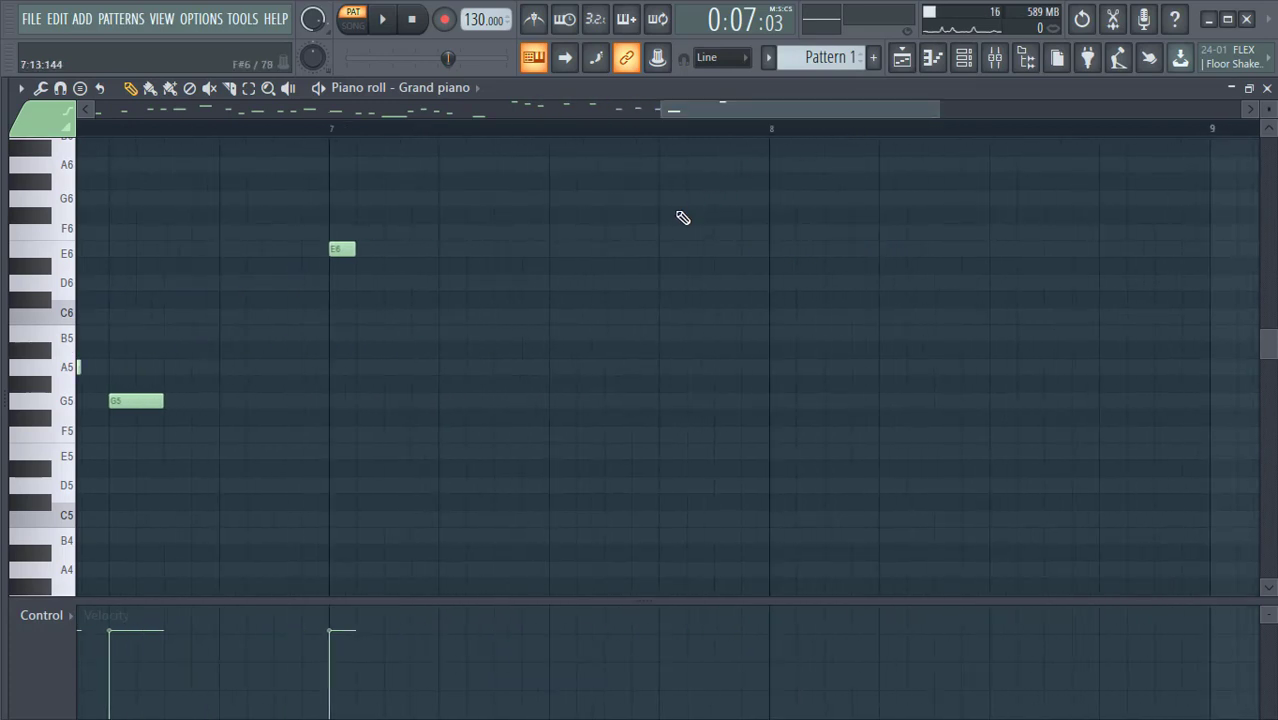
{"action": "left_click", "coordinate": [385, 283]}
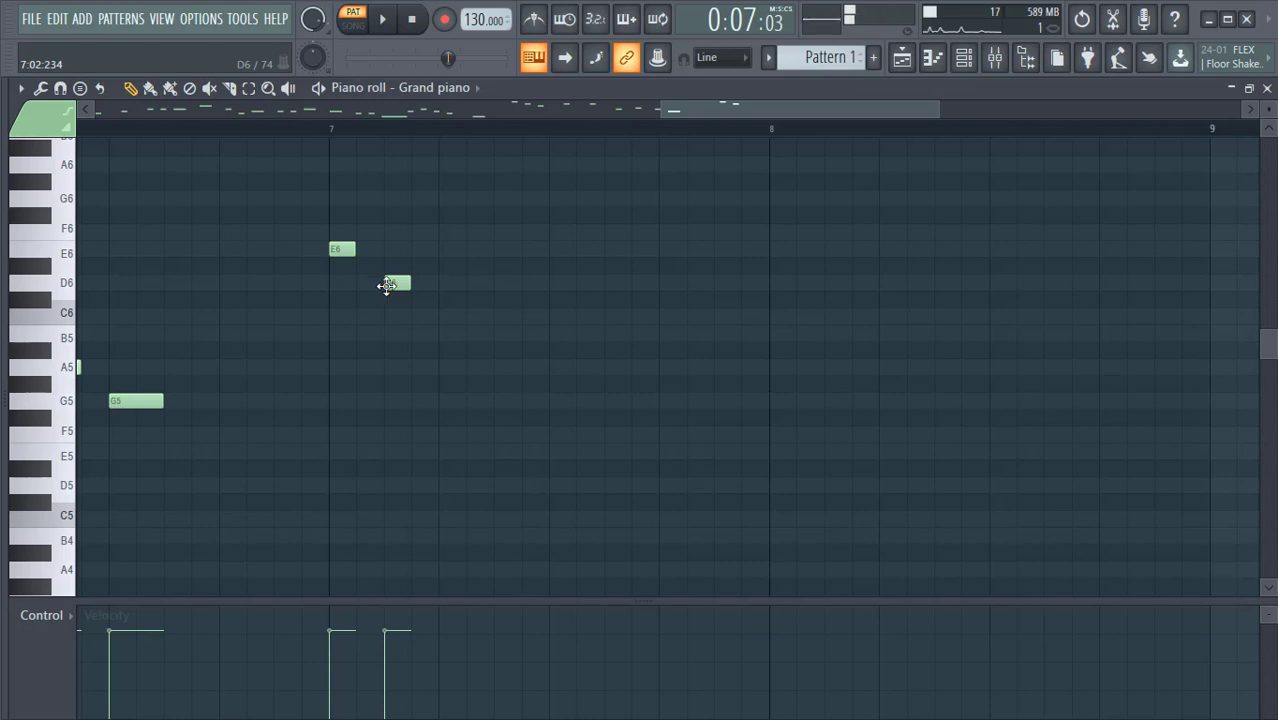
- Add one-step notes to bar 7, C6 at step 5 and D6 at steps 9 and 13, auditioning E6, D6 and C6
{"action": "left_click", "coordinate": [442, 316]}
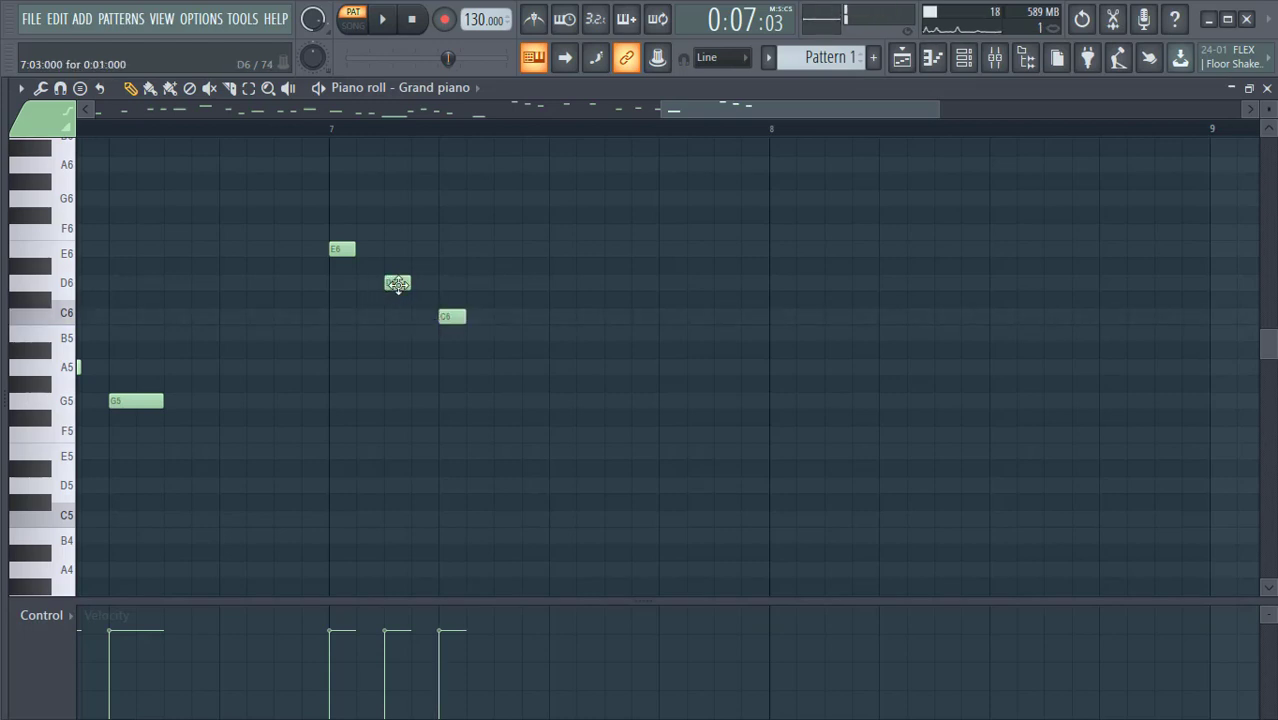
{"action": "left_click", "coordinate": [42, 304]}
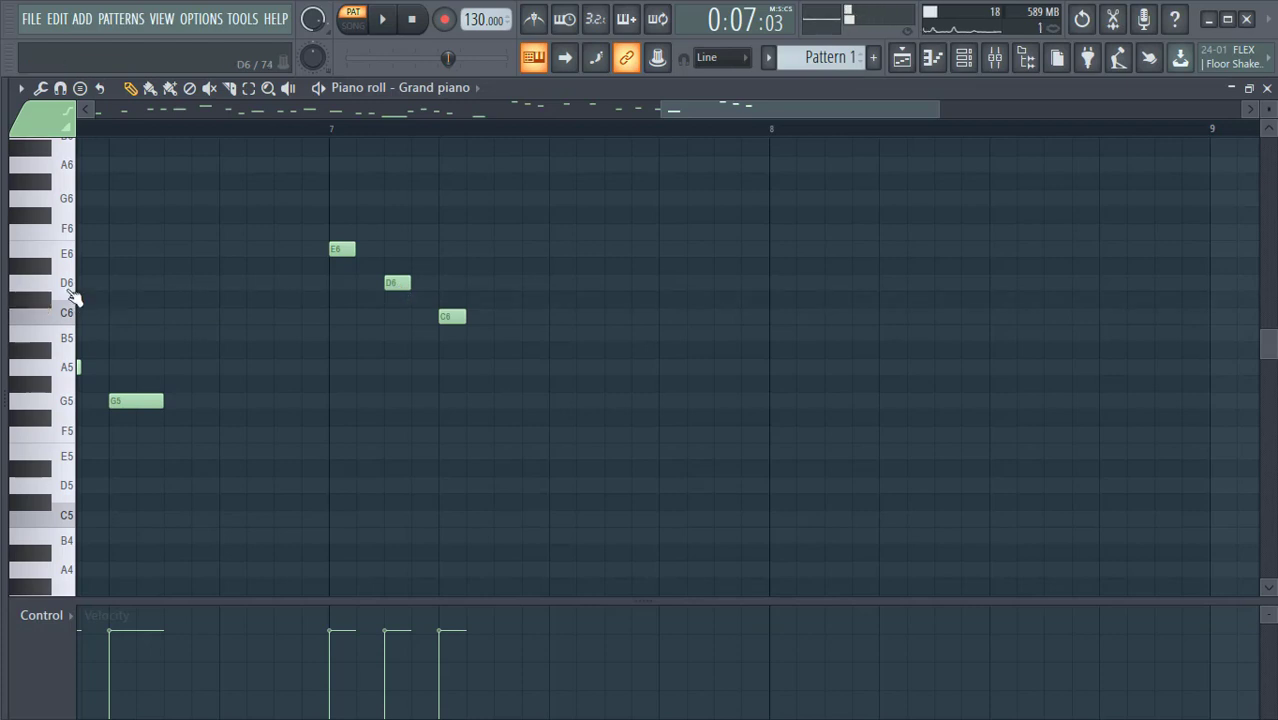
{"action": "left_click", "coordinate": [65, 256]}
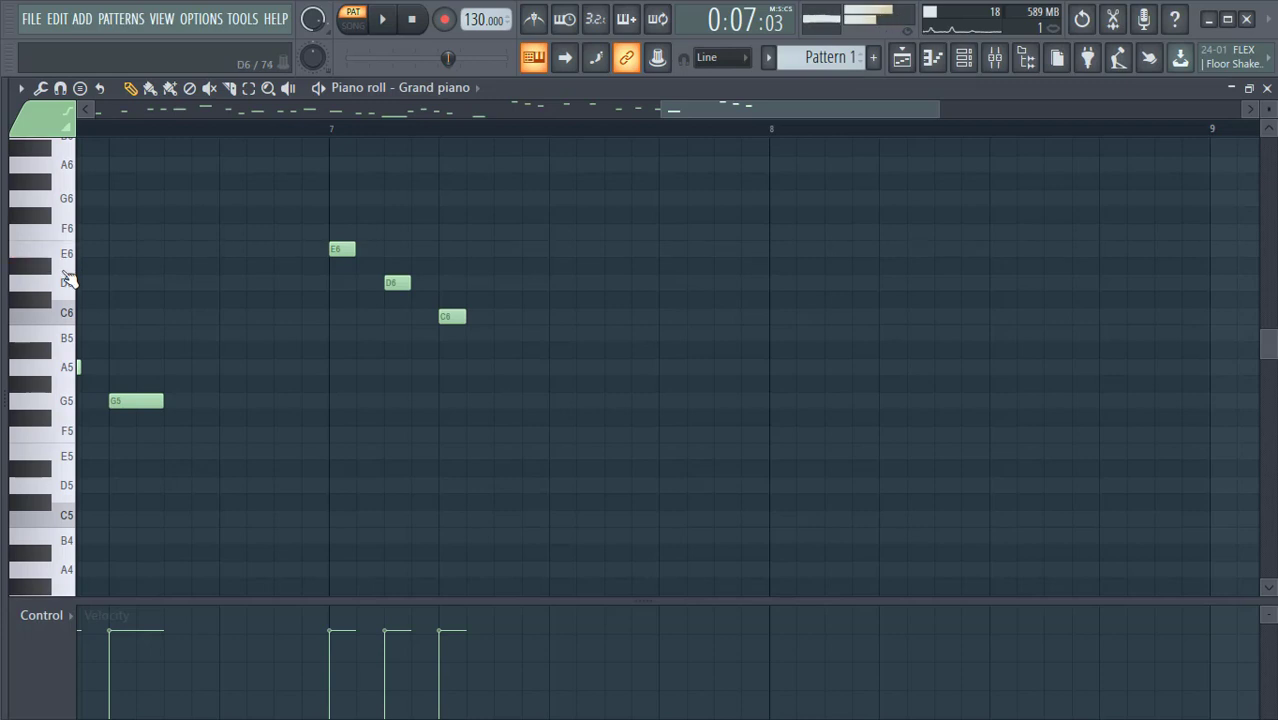
{"action": "left_click", "coordinate": [65, 280]}
{"action": "left_click", "coordinate": [65, 316]}
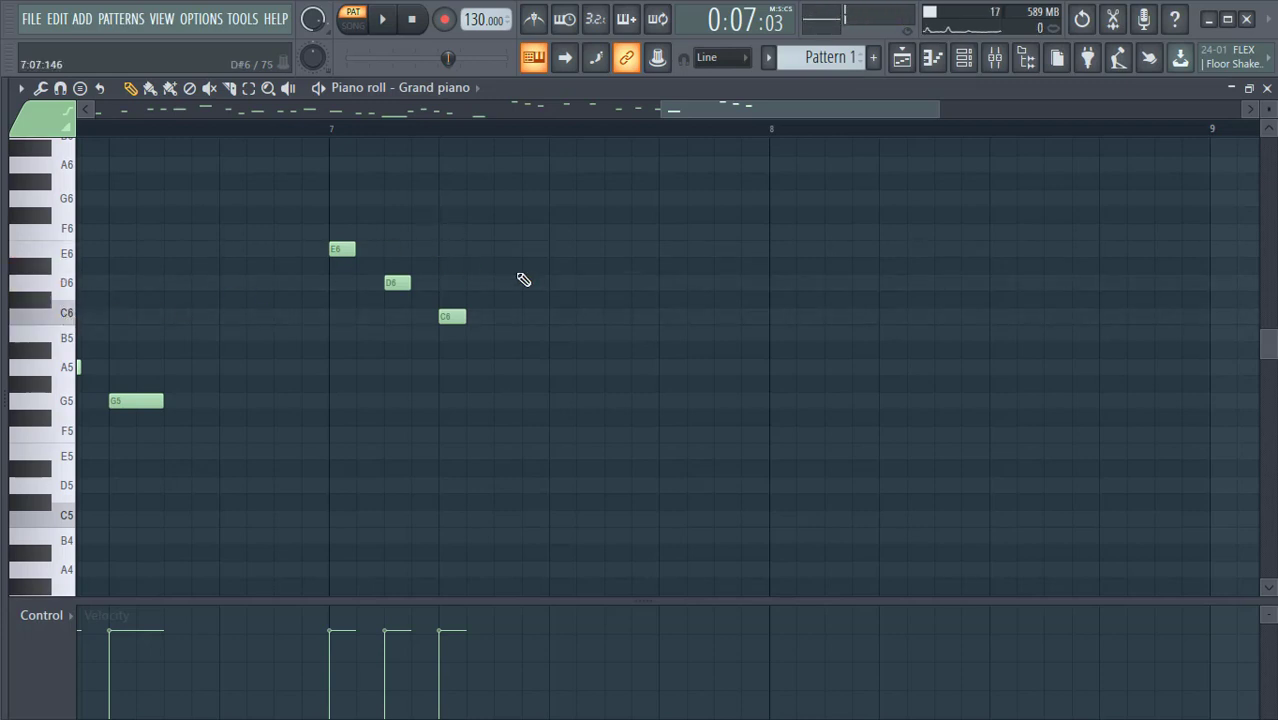
{"action": "left_click", "coordinate": [549, 284]}
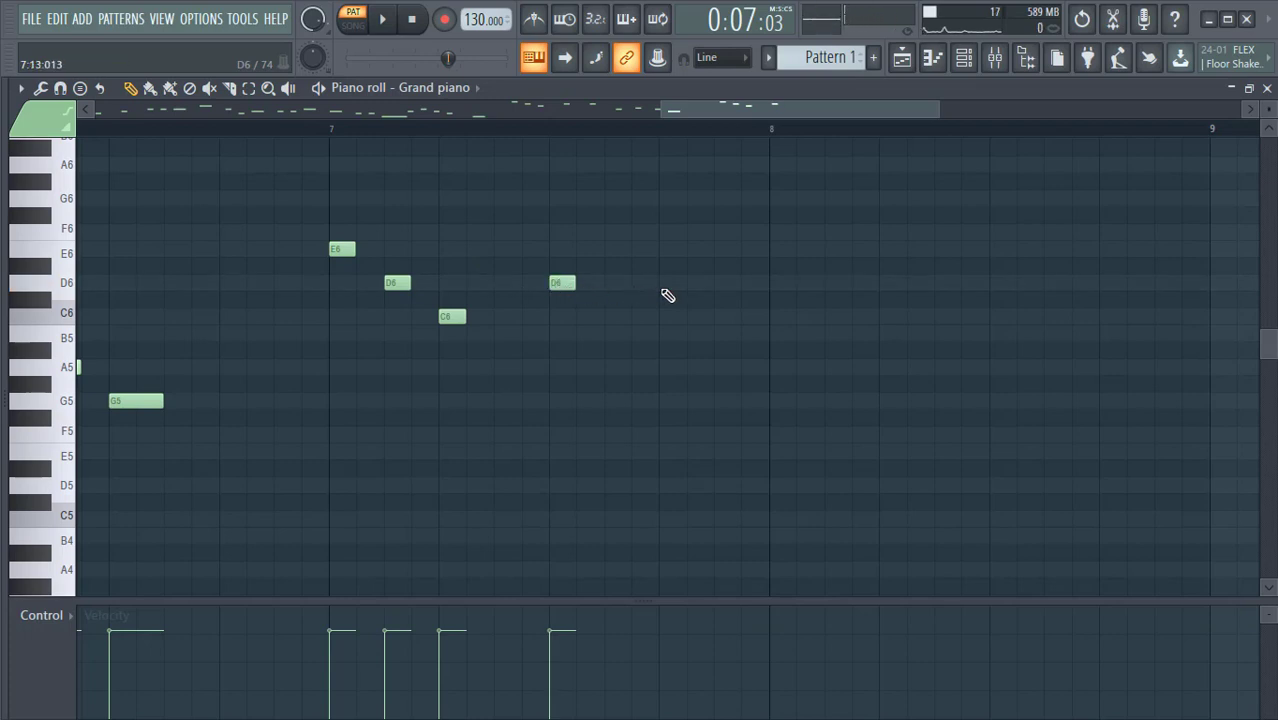
{"action": "left_click", "coordinate": [660, 284]}
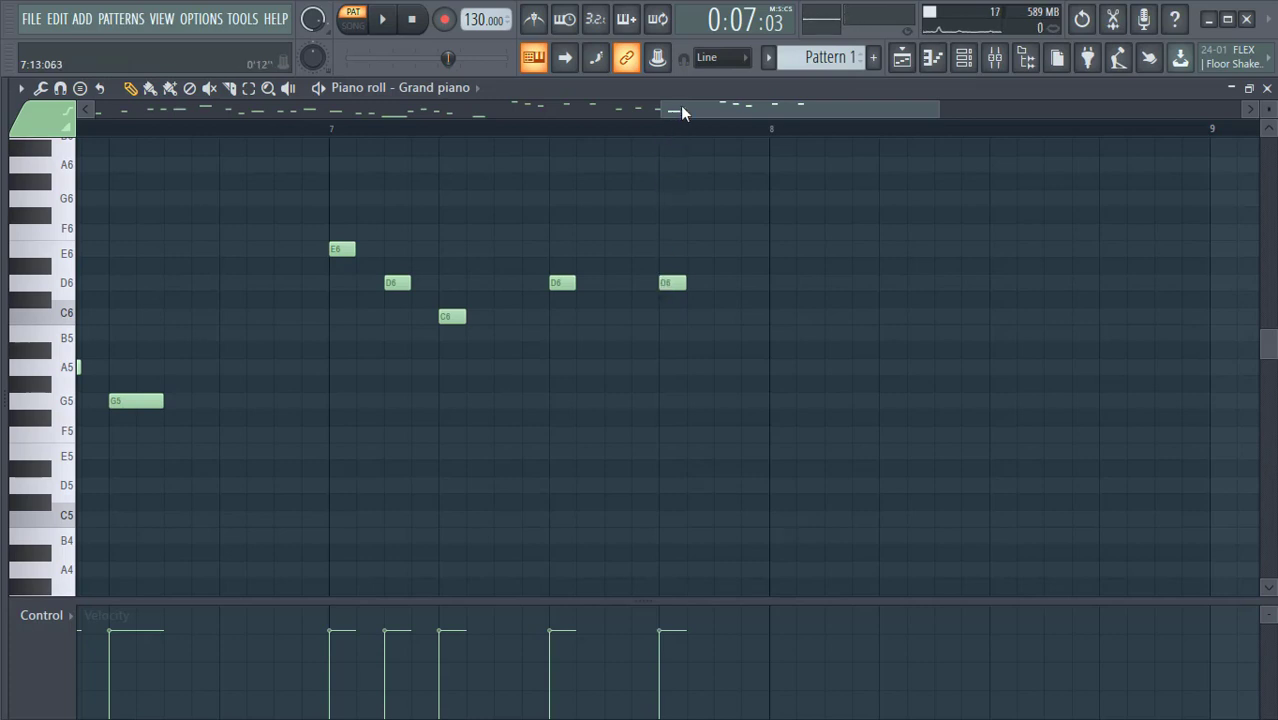
- Select the five notes in bar 5 and try to copy and paste them
{"action": "scroll", "coordinate": [643, 142], "scroll_direction": "down", "scroll_amount": 3}
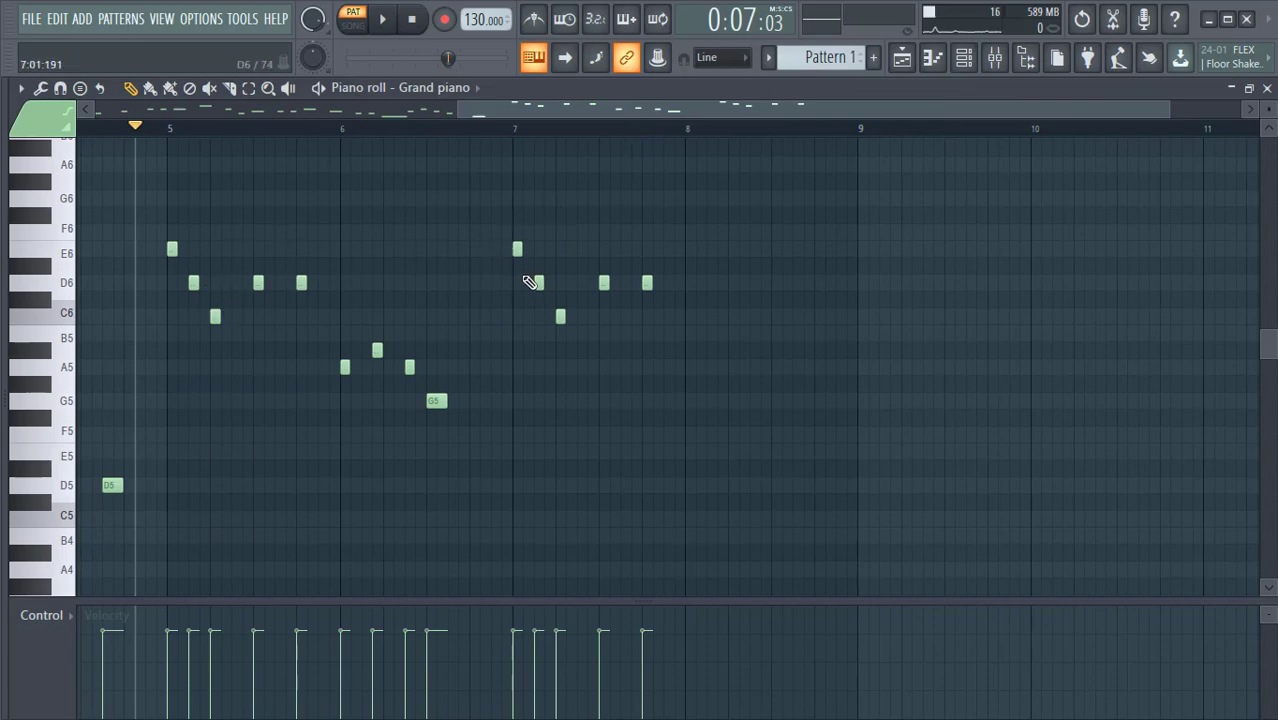
{"action": "left_click", "coordinate": [249, 88]}
{"action": "left_click_drag", "start_coordinate": [155, 192], "coordinate": [336, 326]}
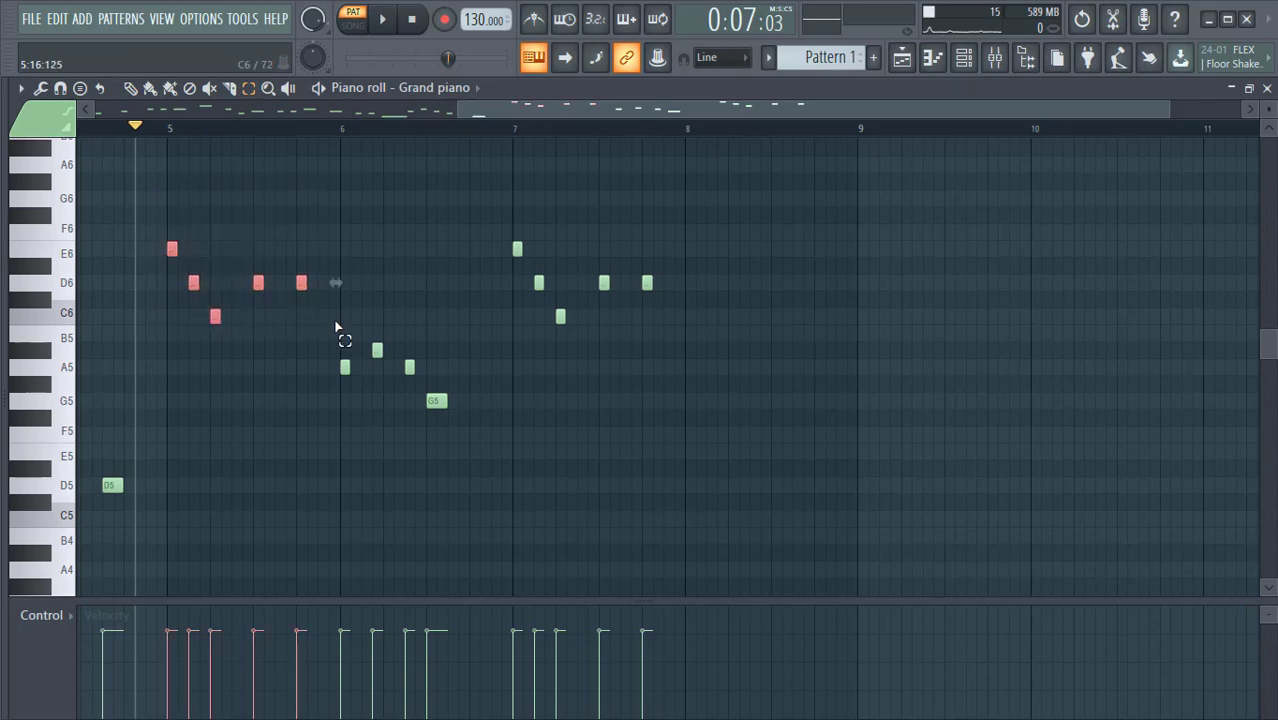
{"action": "key", "text": "ctrl+c"}
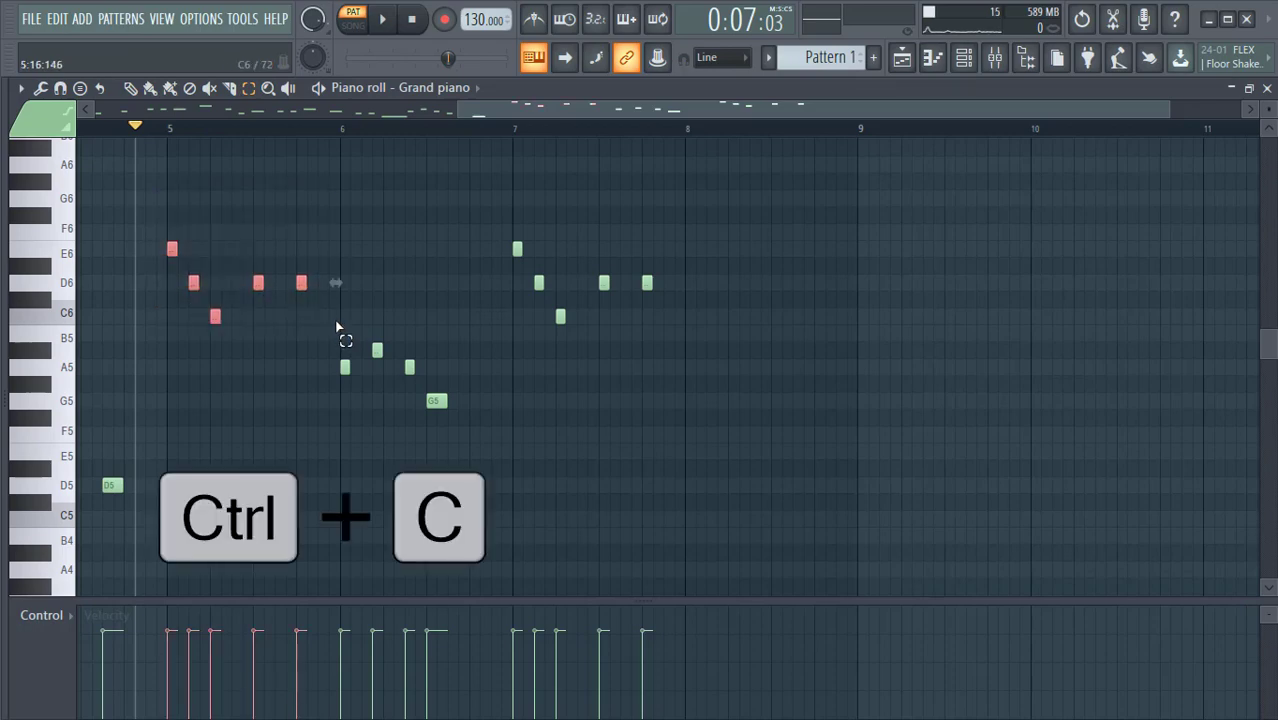
{"action": "key", "text": "ctrl+v"}
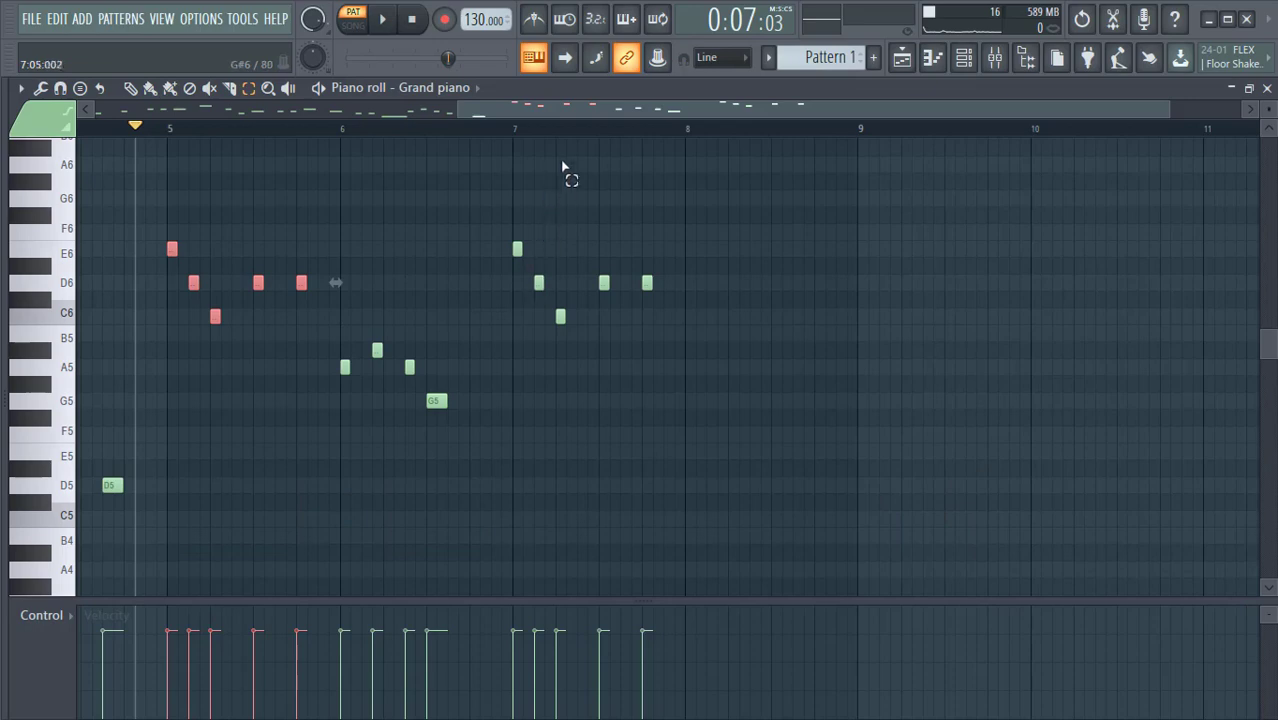
- Audition A5 and add one-step notes A5, A#5 and A5 at steps 1, 4 and 7 of bar 8
{"action": "left_click", "coordinate": [676, 127]}
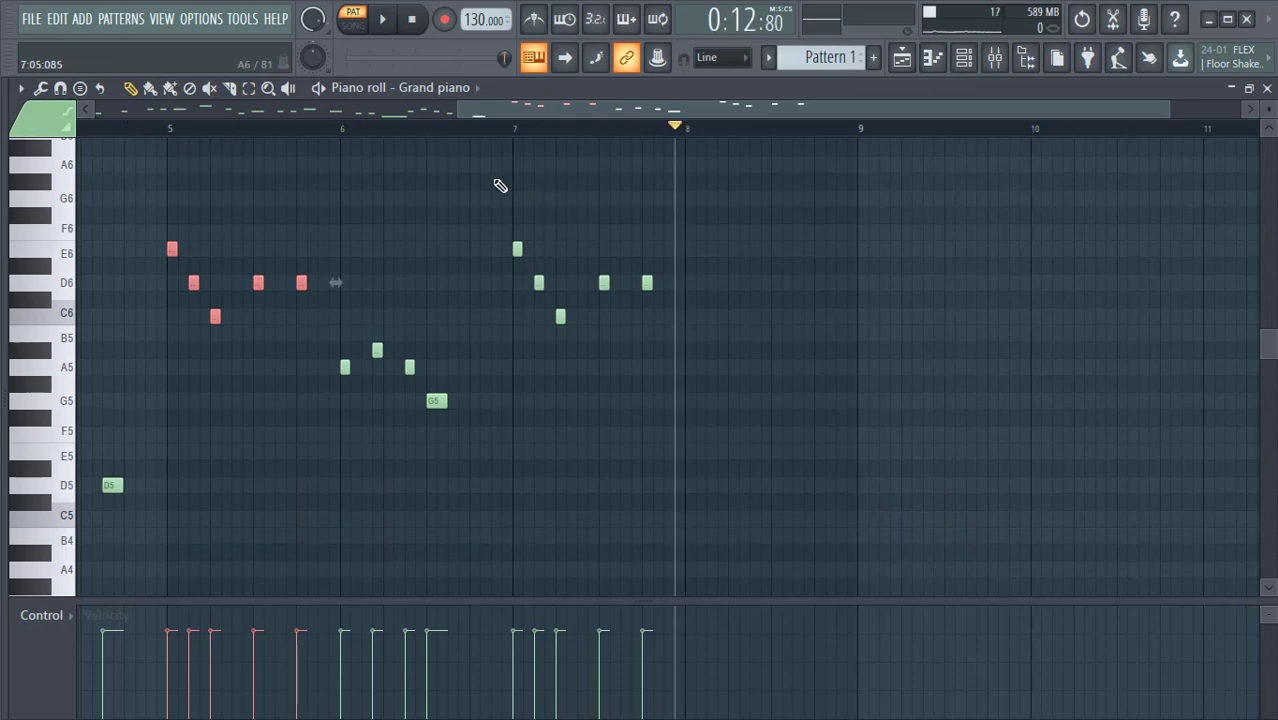
{"action": "left_click", "coordinate": [70, 370]}
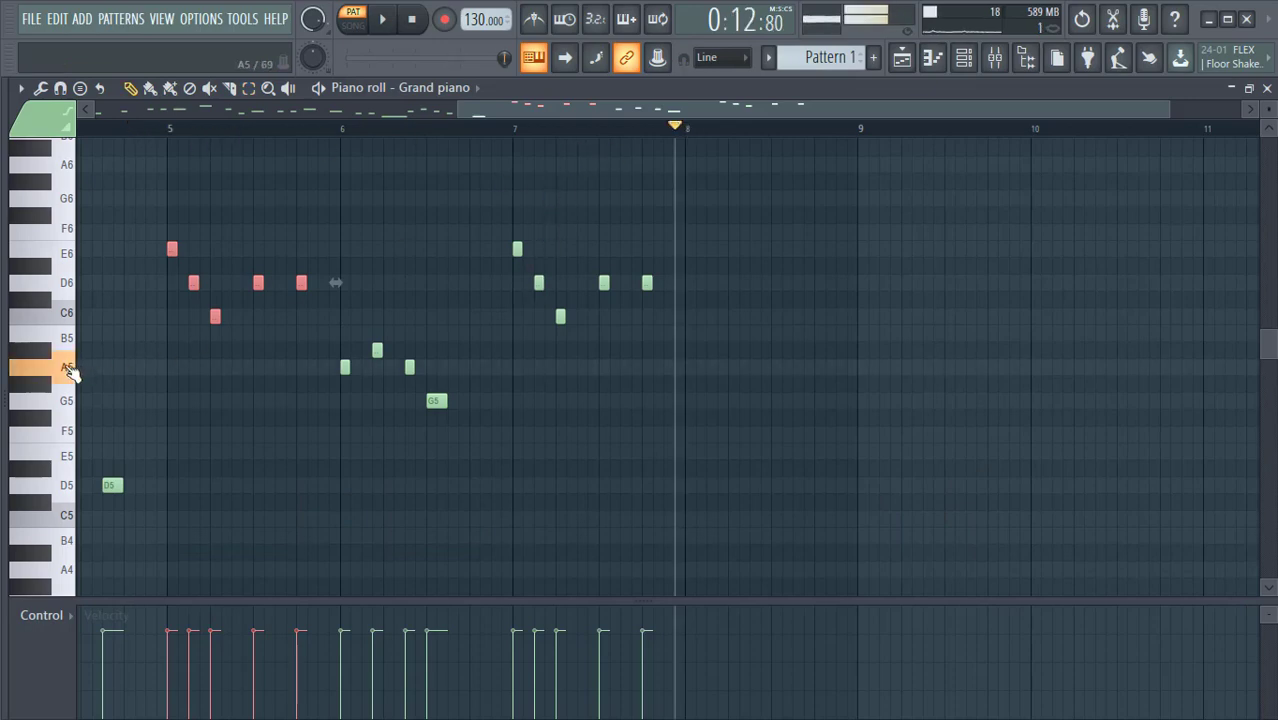
{"action": "left_click", "coordinate": [689, 368]}
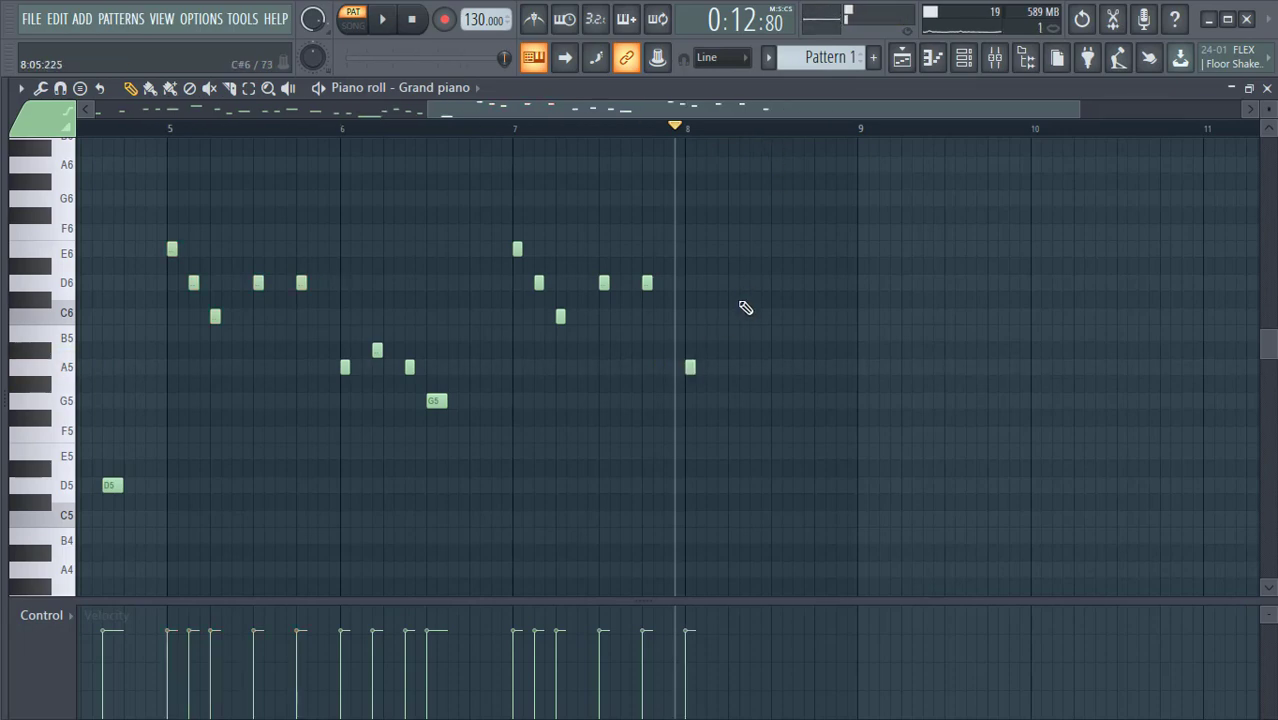
{"action": "scroll", "coordinate": [737, 140], "scroll_direction": "up", "scroll_amount": 4}
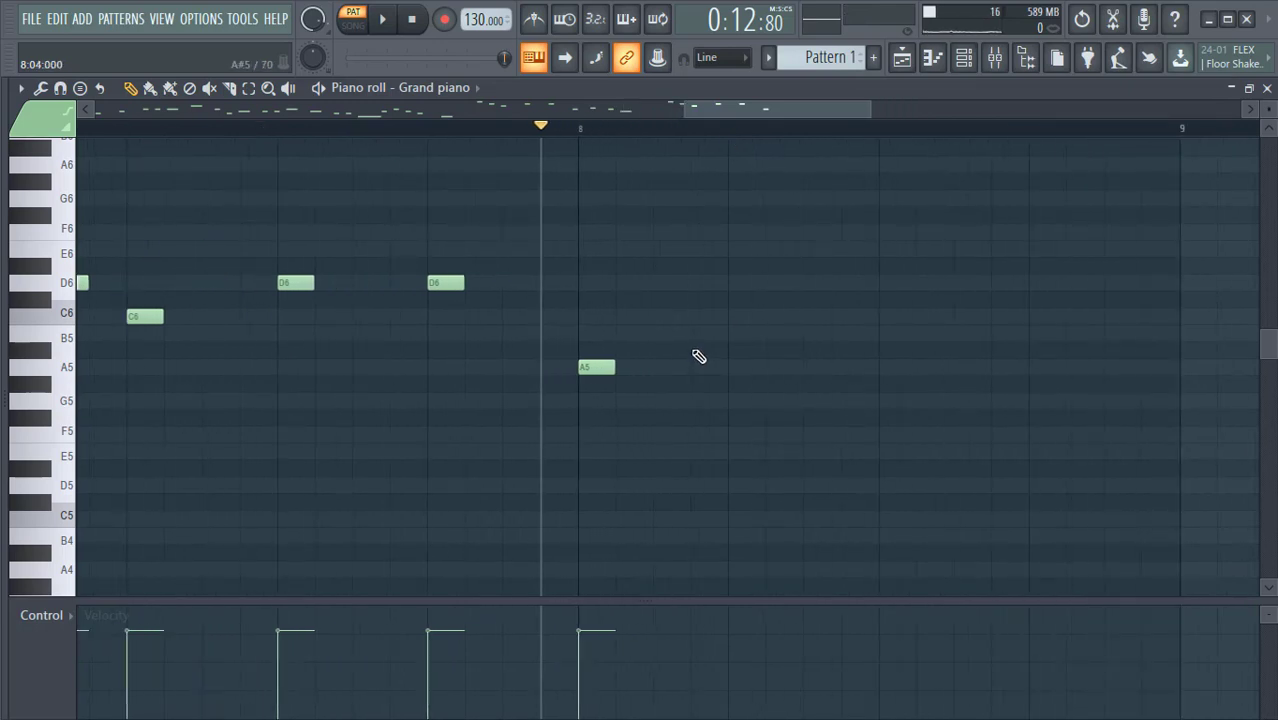
{"action": "left_click", "coordinate": [693, 349]}
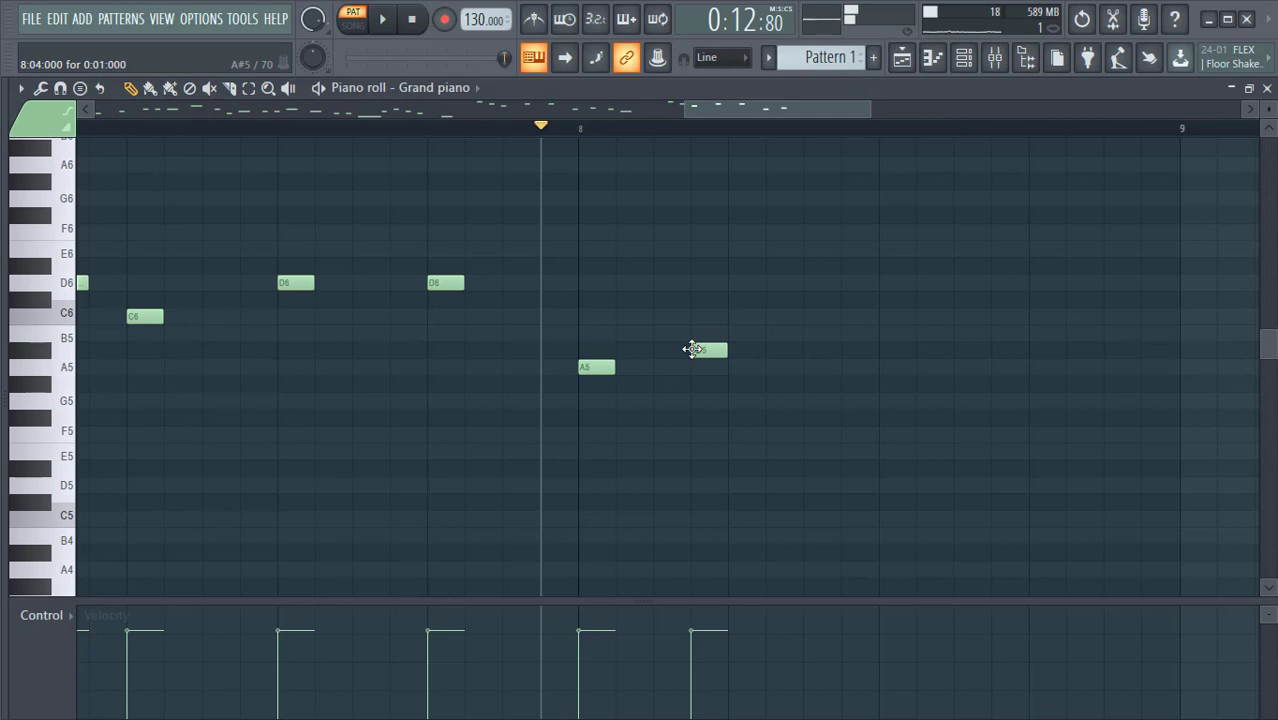
{"action": "left_click", "coordinate": [806, 368]}
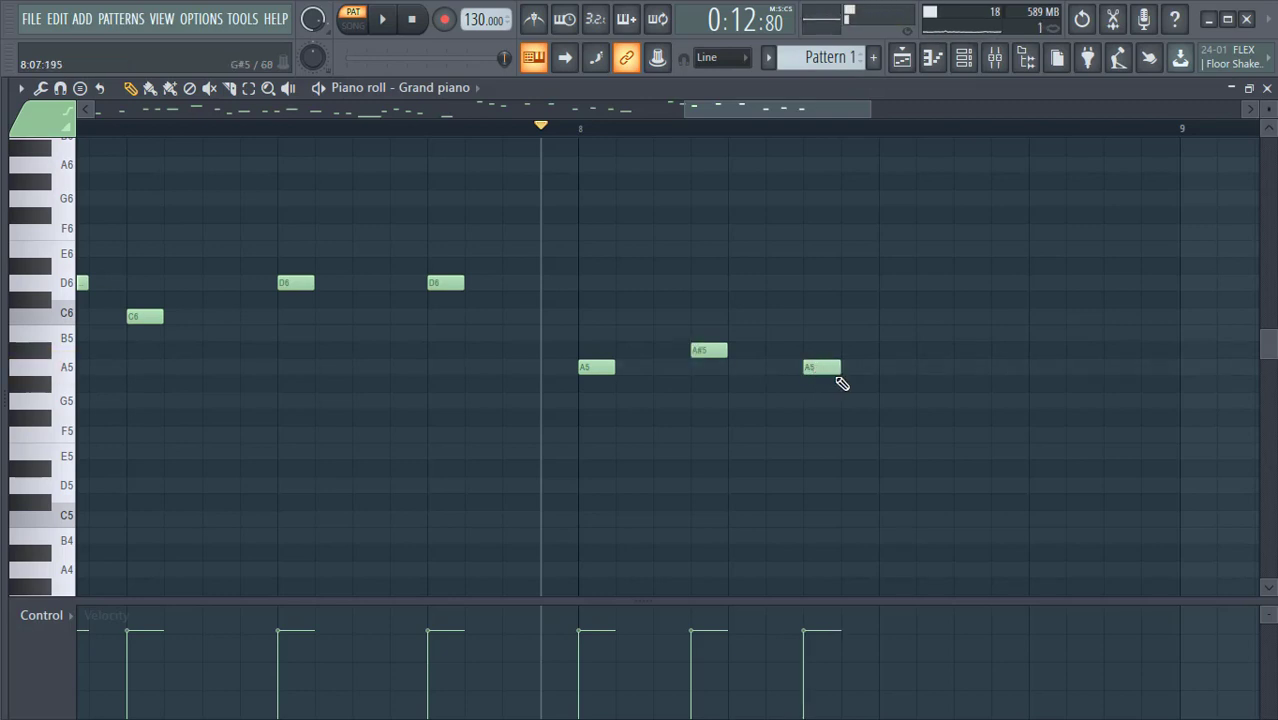
- Audition G5 and add a G5 note two steps long at step 9 of bar 8
{"action": "key", "text": "alt+F8"}
{"action": "key", "text": "alt+F8"}
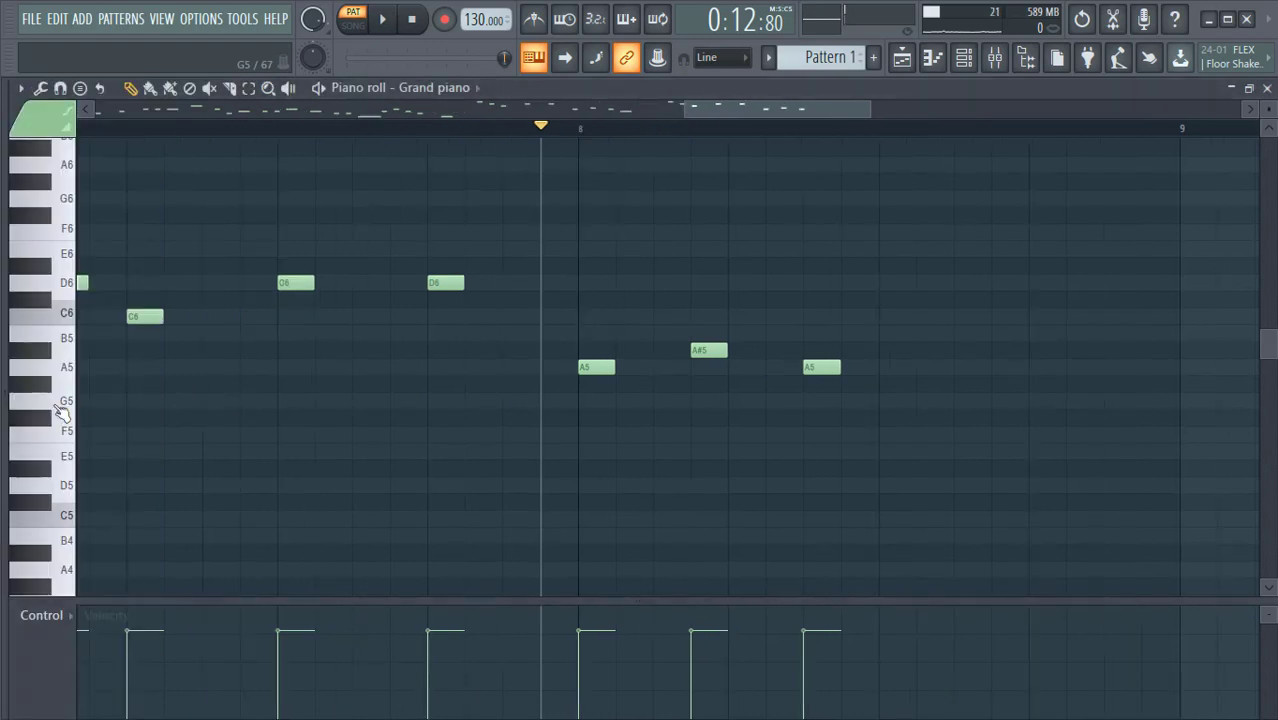
{"action": "left_click", "coordinate": [45, 400]}
{"action": "left_click", "coordinate": [884, 402]}
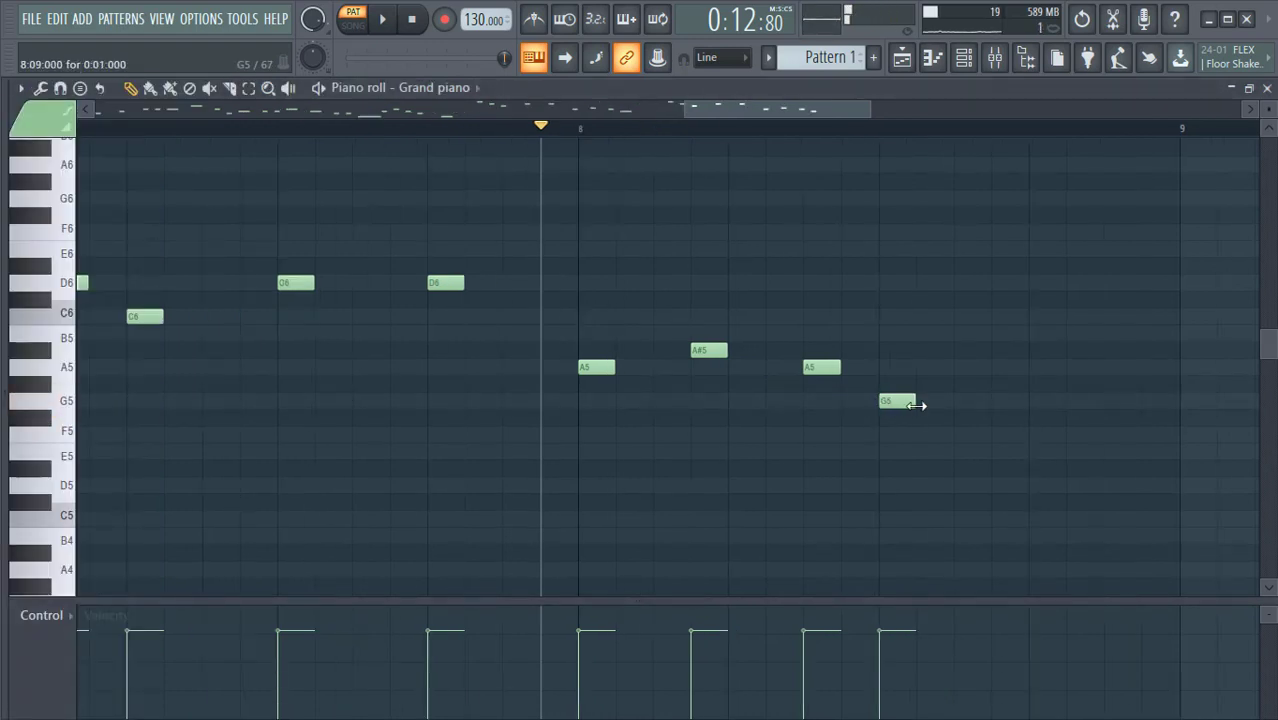
{"action": "left_click_drag", "start_coordinate": [920, 405], "coordinate": [944, 406]}
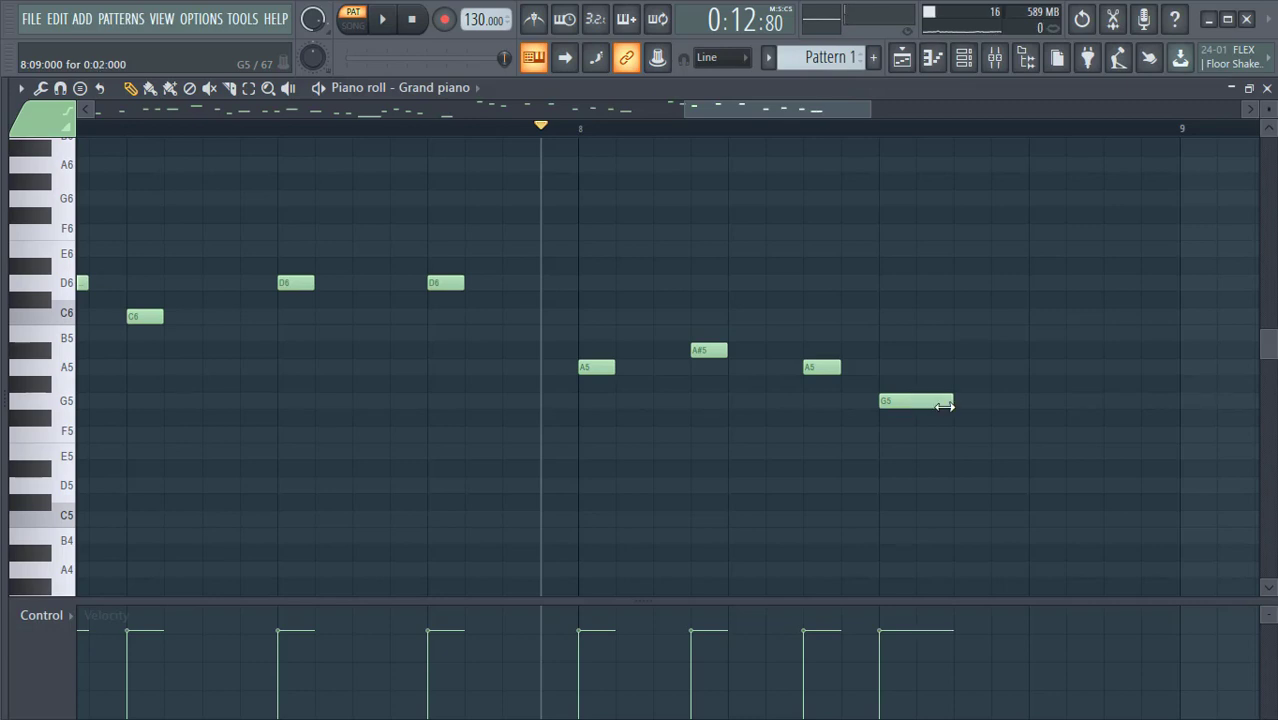
- Play the new phrase from late in bar 6 and pause after the last note of bar 8
{"action": "scroll", "coordinate": [827, 131], "scroll_direction": "down", "scroll_amount": 4}
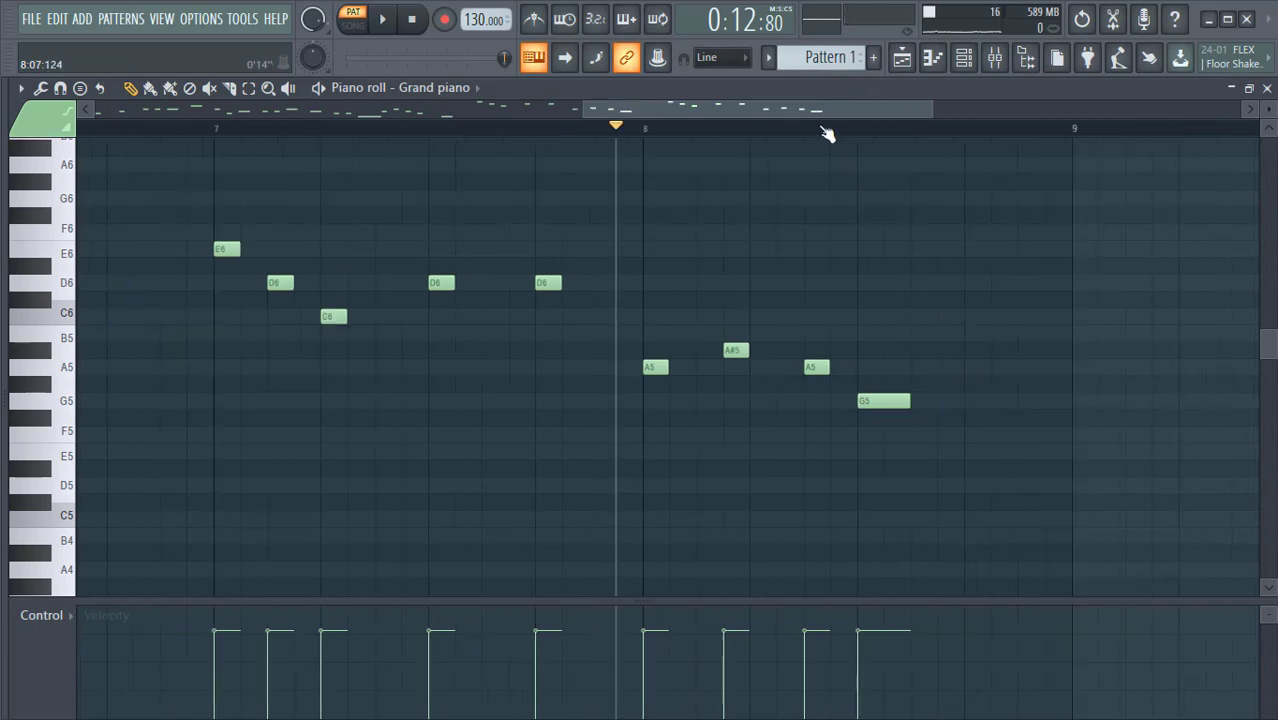
{"action": "scroll", "coordinate": [827, 131], "scroll_direction": "down", "scroll_amount": 3}
{"action": "left_click", "coordinate": [577, 130]}
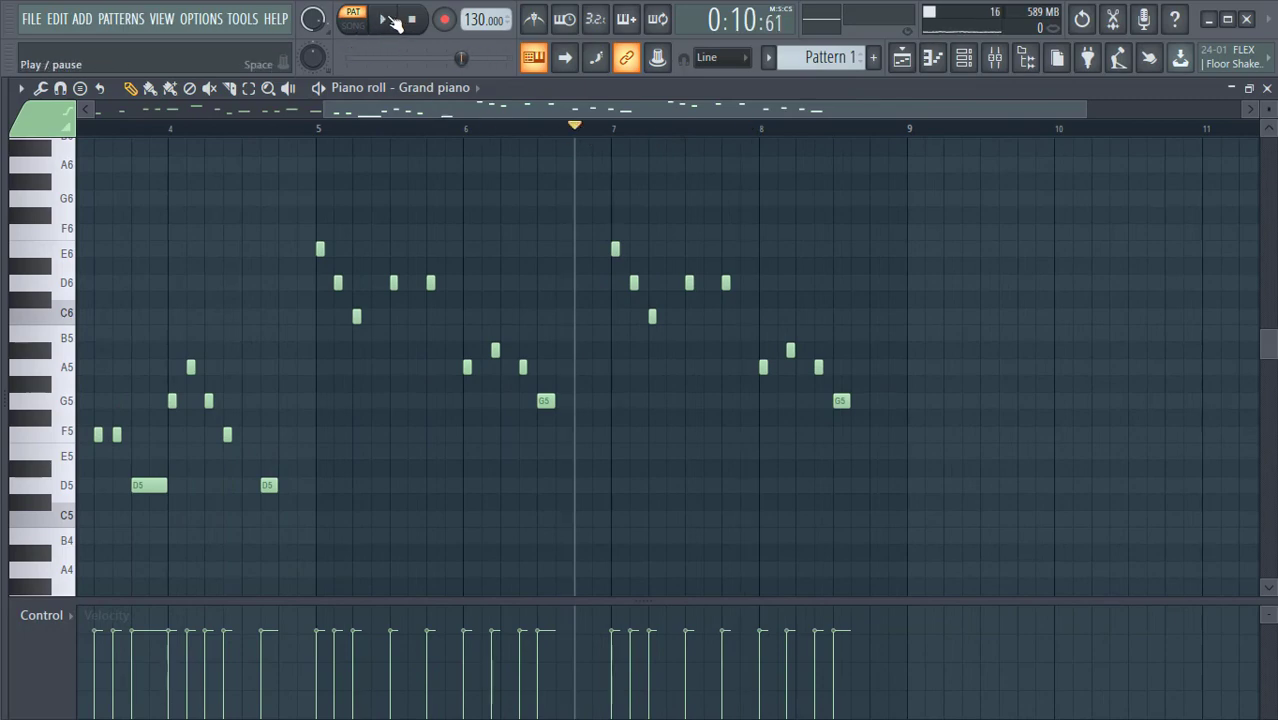
{"action": "left_click", "coordinate": [394, 22]}
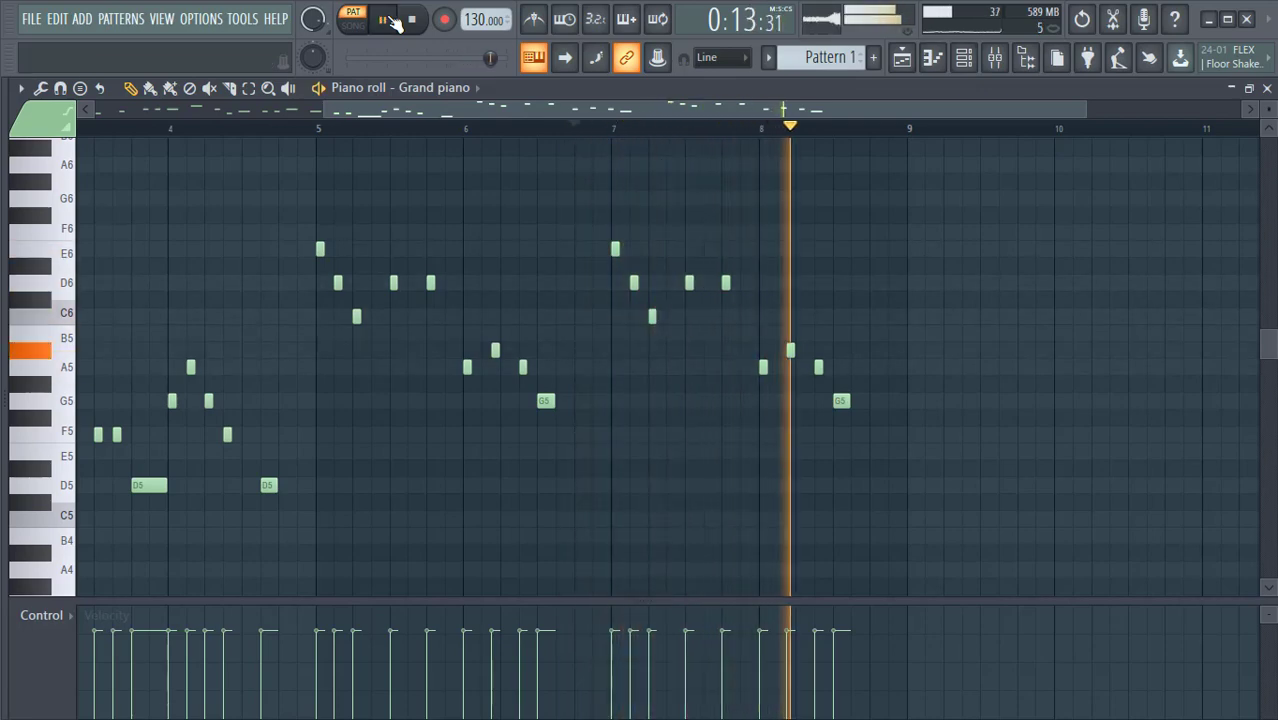
{"action": "left_click", "coordinate": [394, 22]}
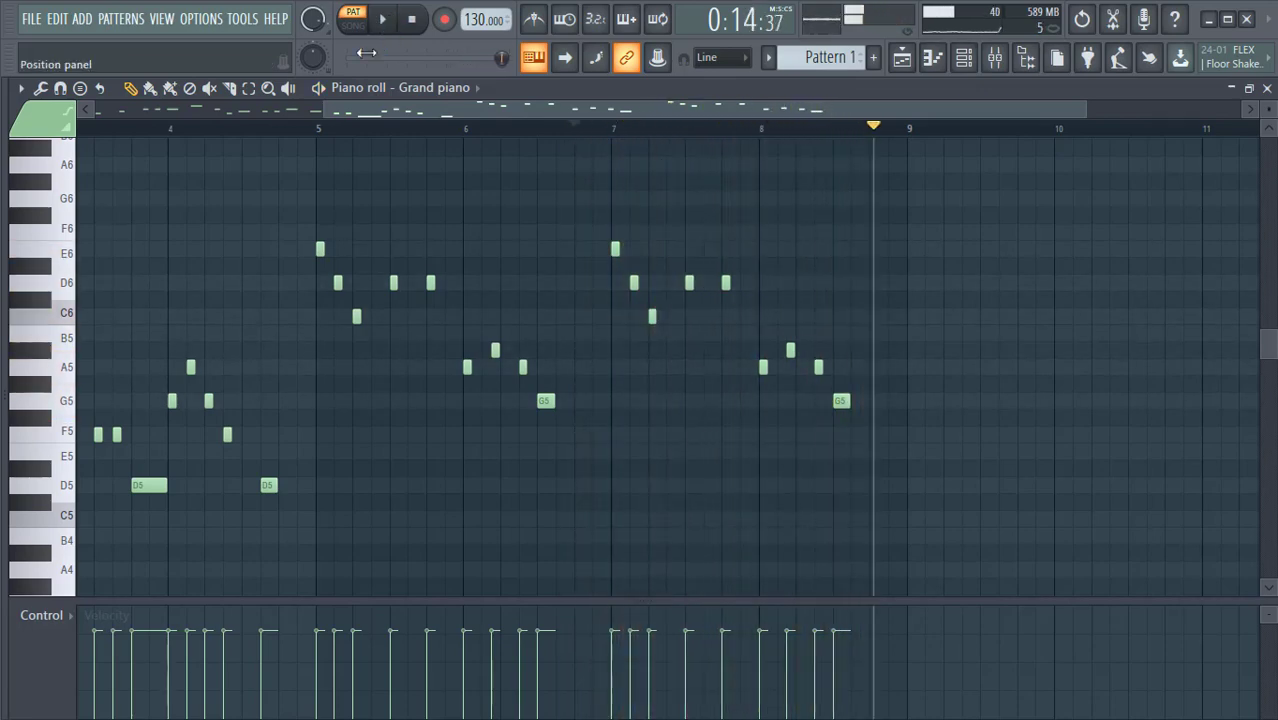
- Replay the melody from just before bar 5 through bar 8 and halt playback
{"action": "left_click", "coordinate": [298, 129]}
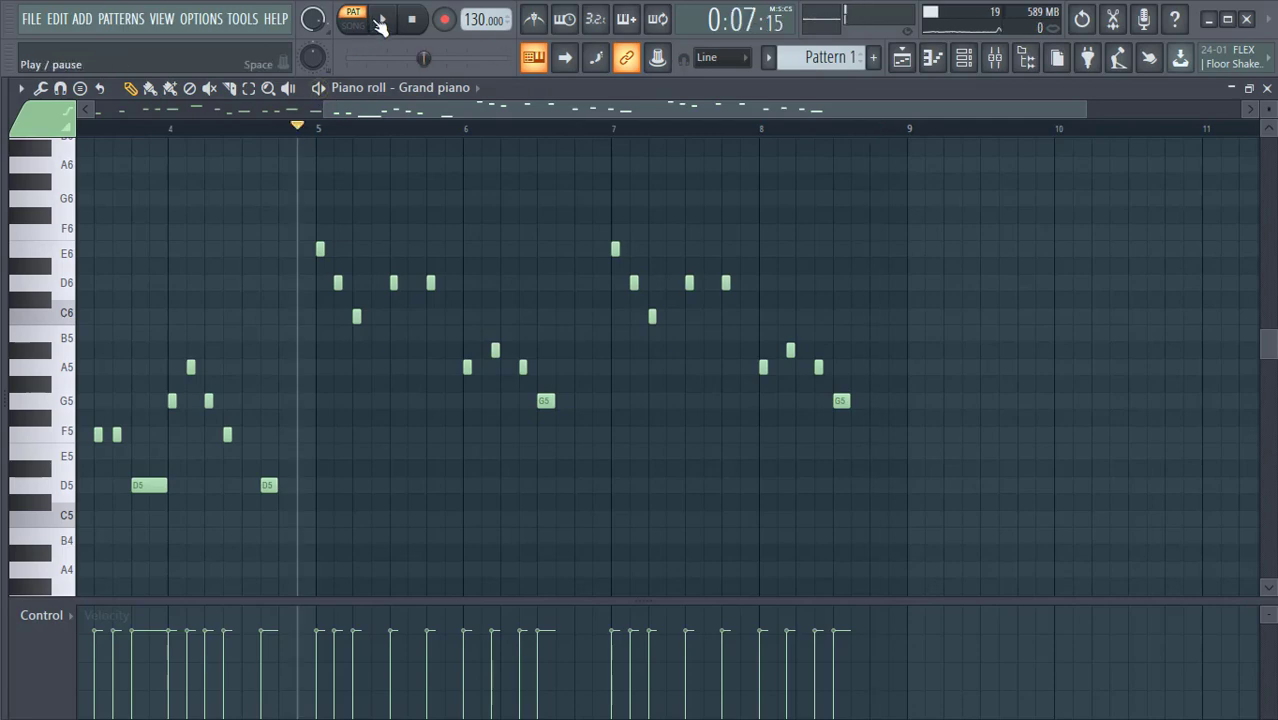
{"action": "left_click", "coordinate": [386, 22]}
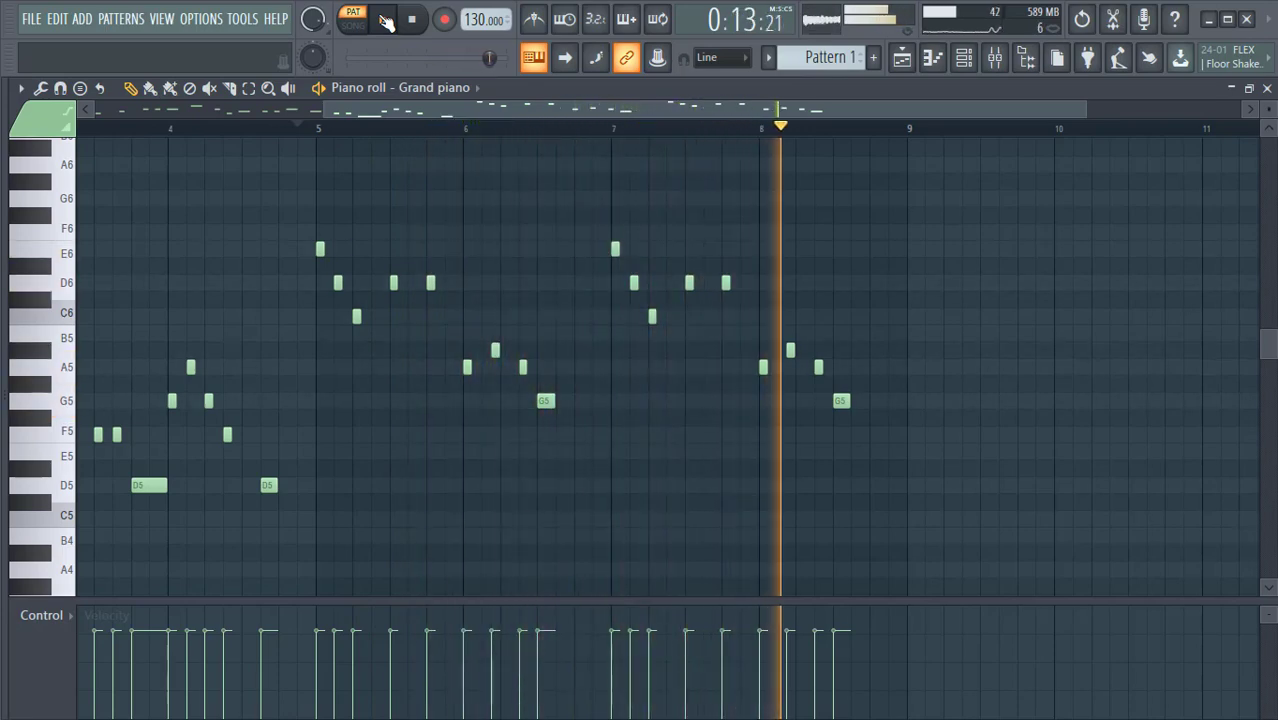
{"action": "left_click", "coordinate": [386, 22]}
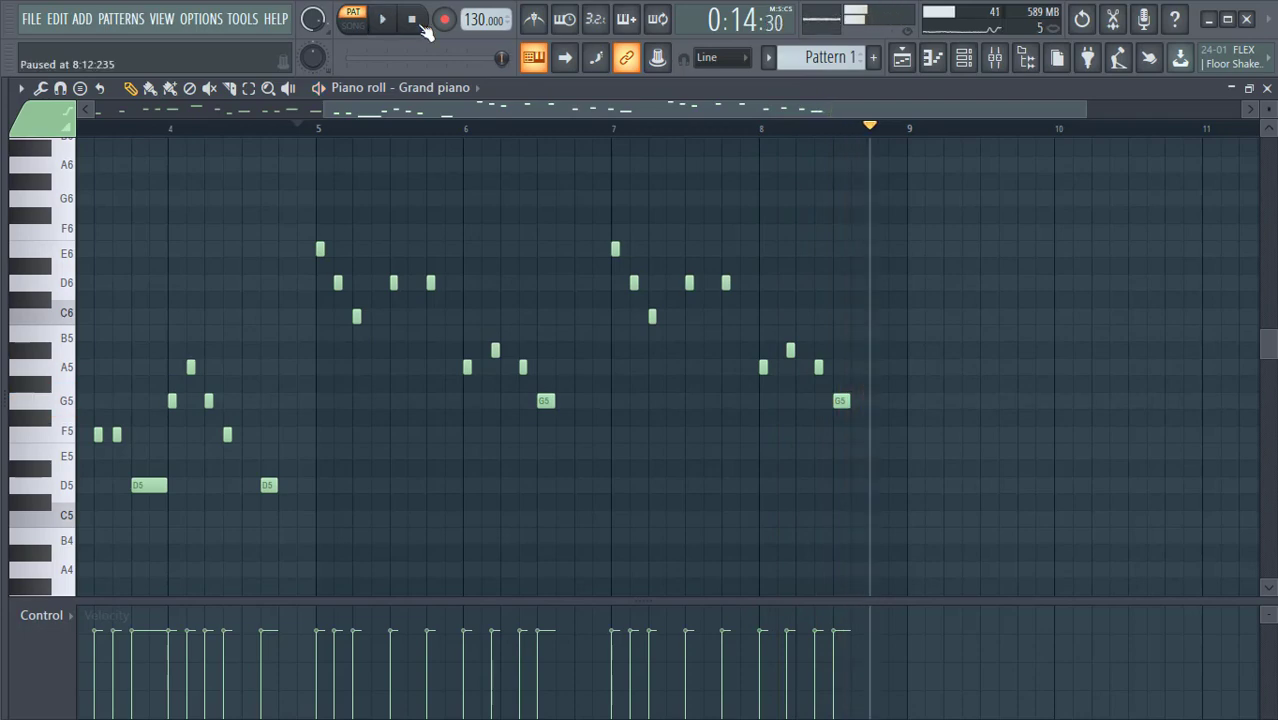
{"action": "key", "text": "space"}
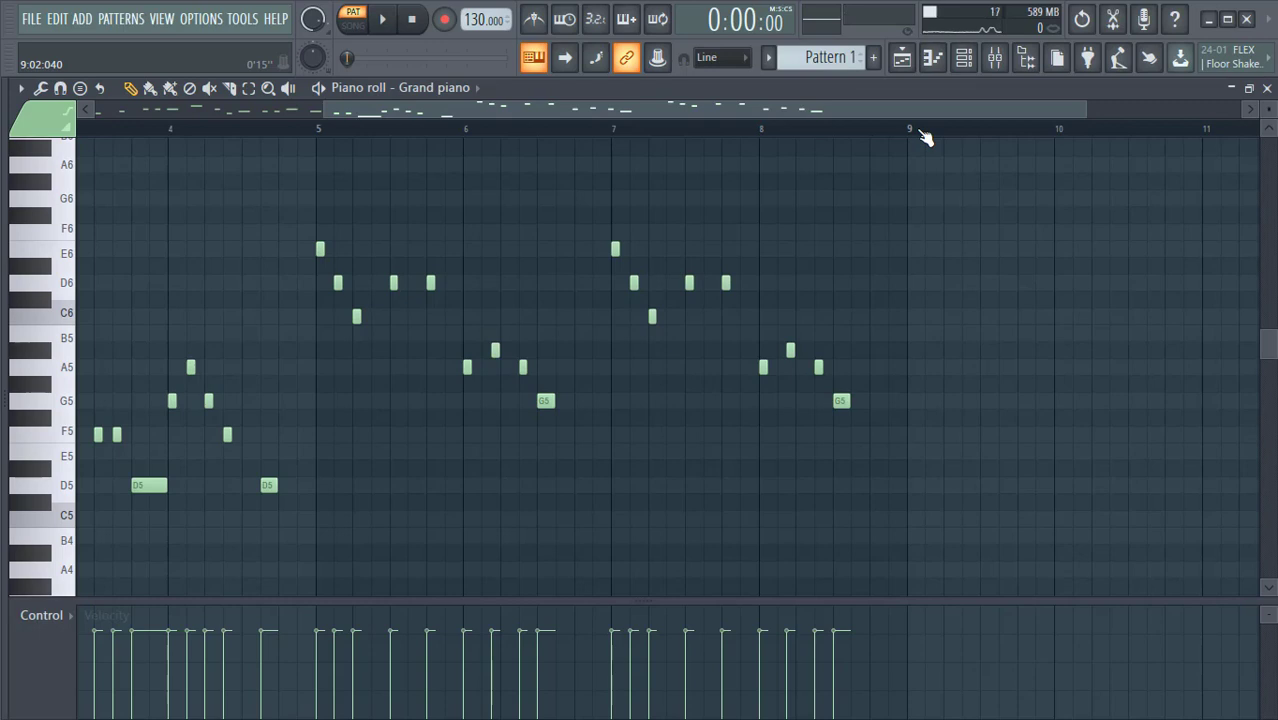
- Audition D6 and A5 and add them as two-step notes at steps 1 and 5 of bar 9
{"action": "left_click", "coordinate": [60, 285]}
{"action": "left_click", "coordinate": [913, 283]}
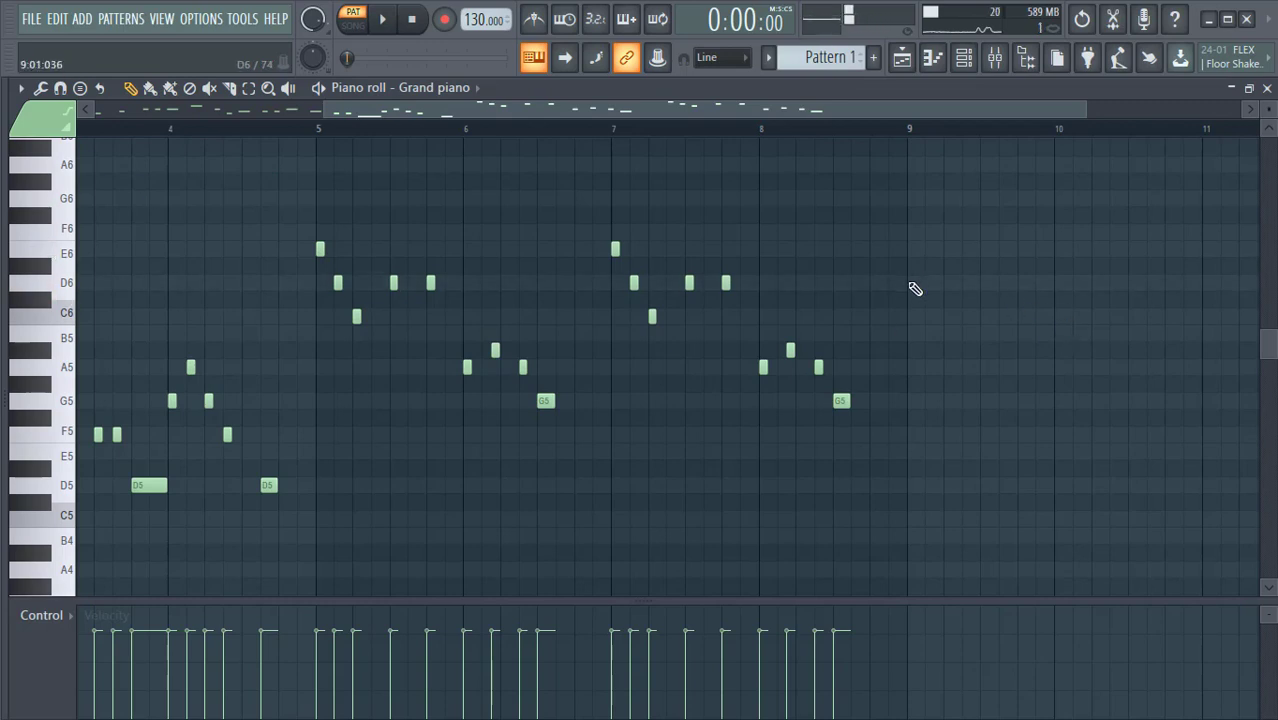
{"action": "scroll", "coordinate": [995, 128], "scroll_direction": "up", "scroll_amount": 5}
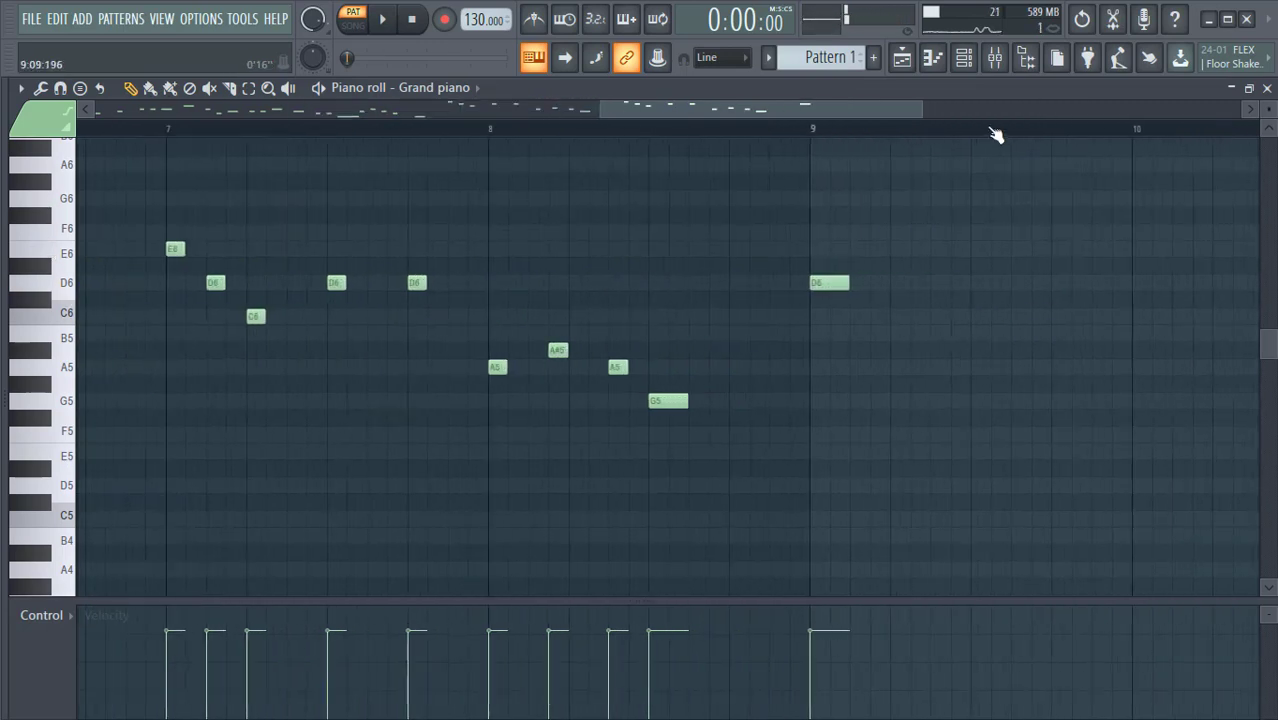
{"action": "left_click_drag", "start_coordinate": [826, 103], "coordinate": [918, 107]}
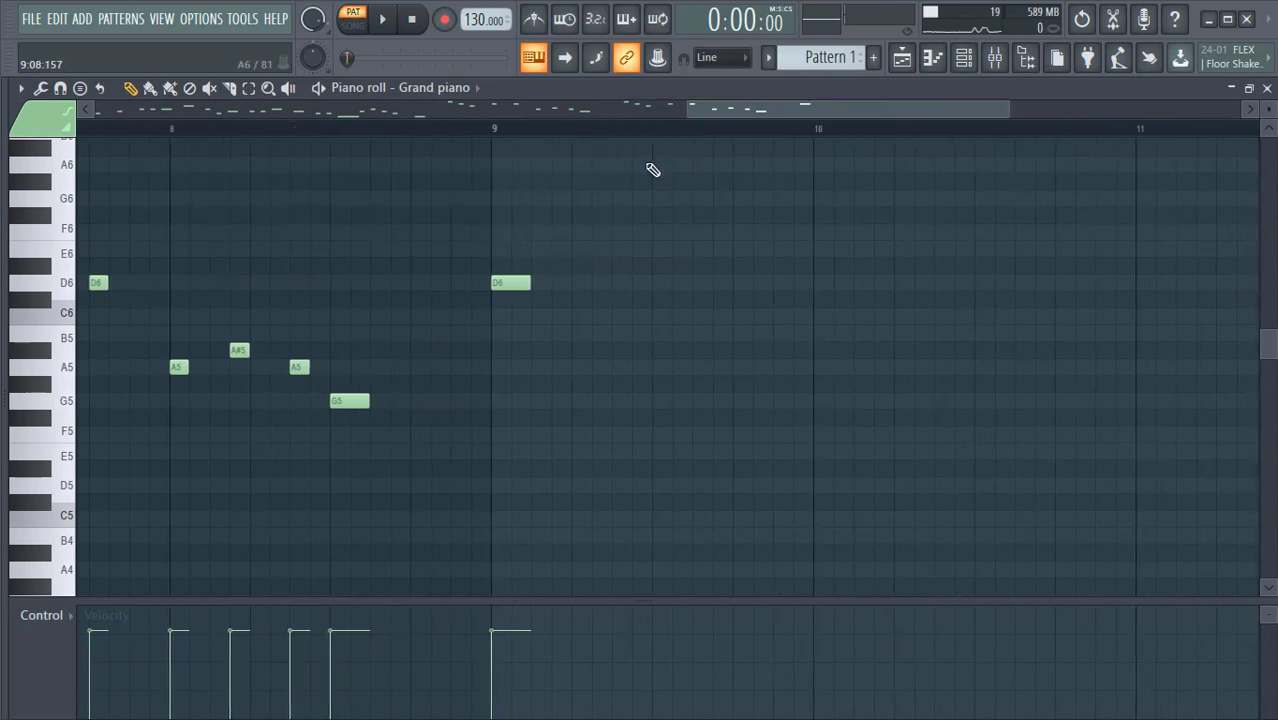
{"action": "left_click", "coordinate": [74, 370]}
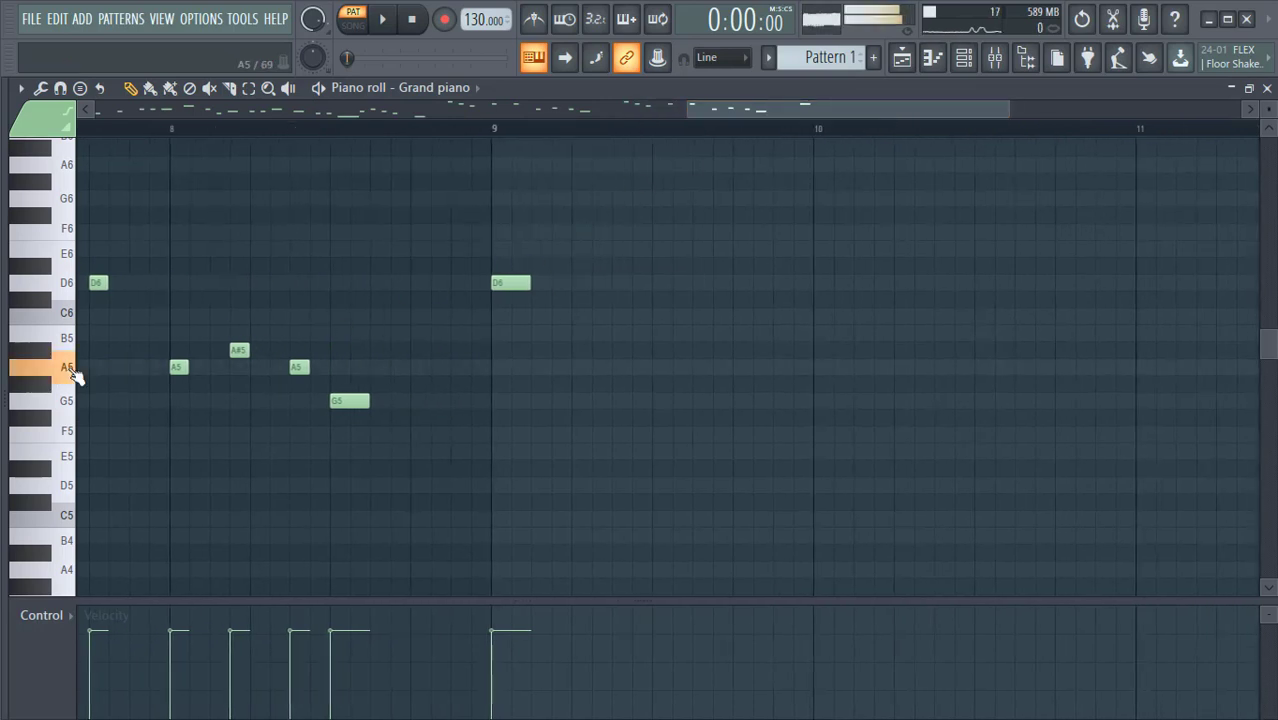
{"action": "left_click", "coordinate": [576, 368]}
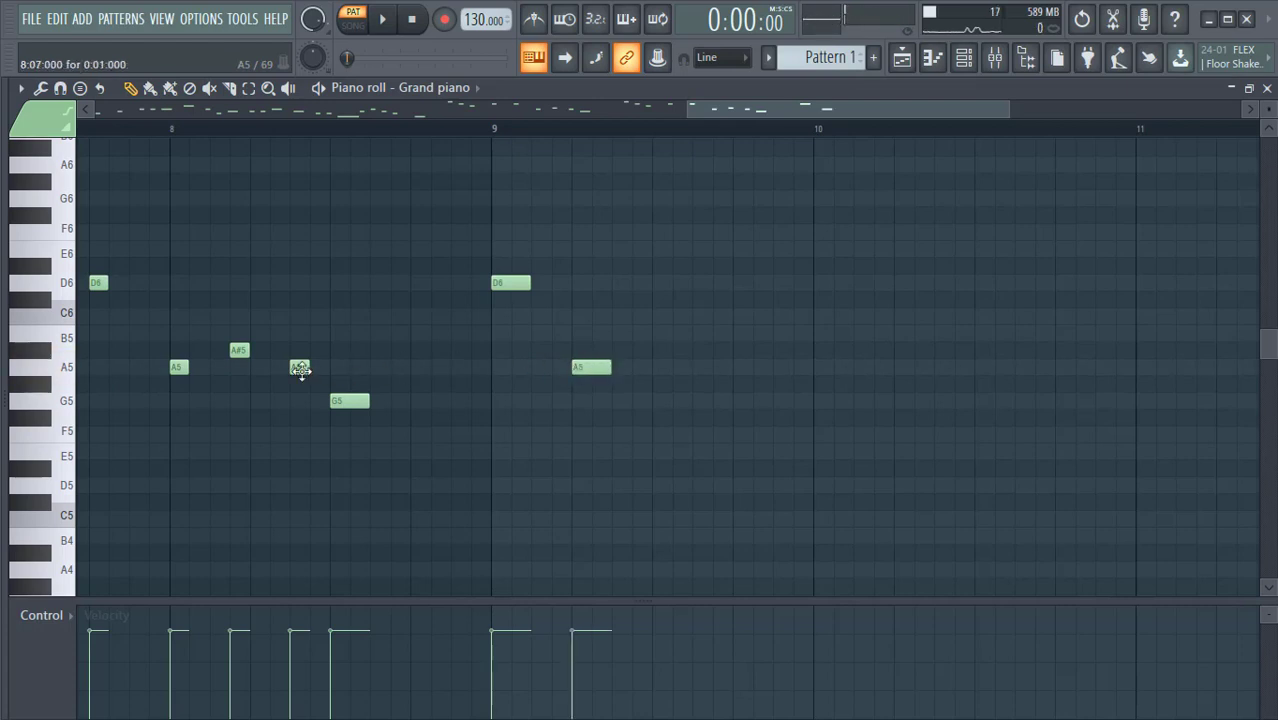
- Shorten the D6 and A5 notes in bar 9 to one step and add a one-step A#5 at step 8
{"action": "left_click_drag", "start_coordinate": [531, 280], "coordinate": [518, 284]}
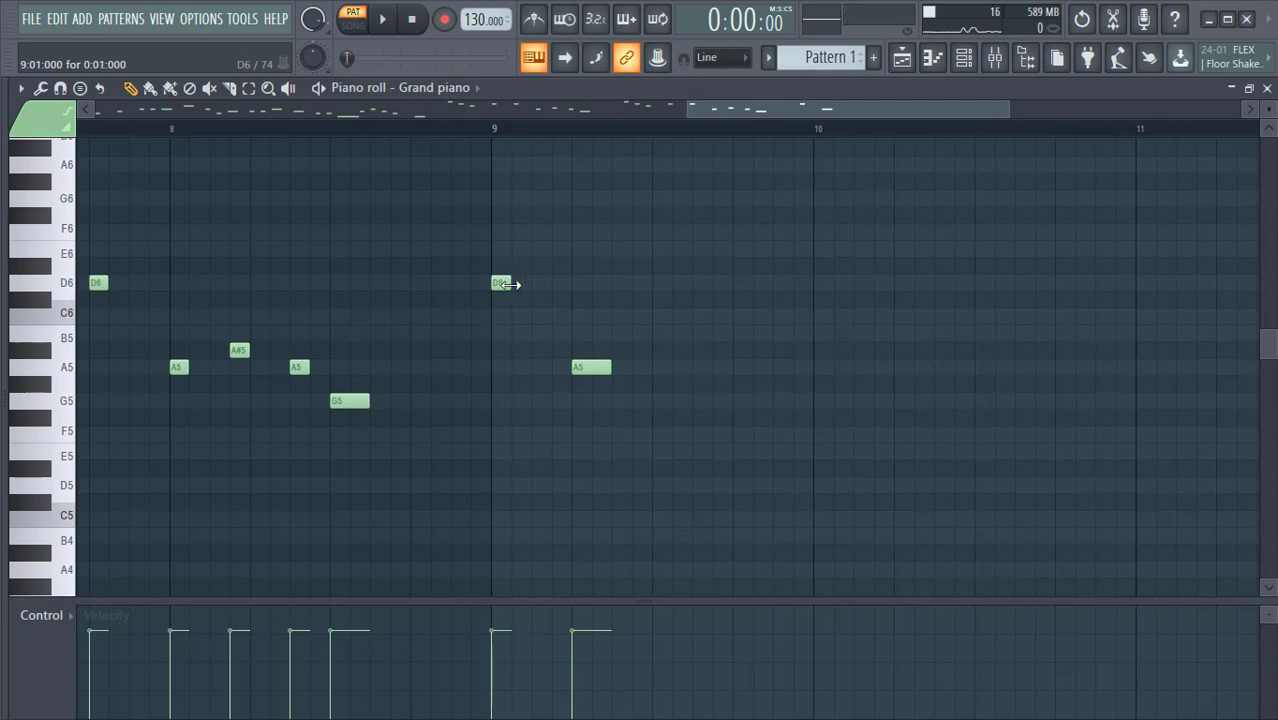
{"action": "left_click_drag", "start_coordinate": [611, 367], "coordinate": [594, 370]}
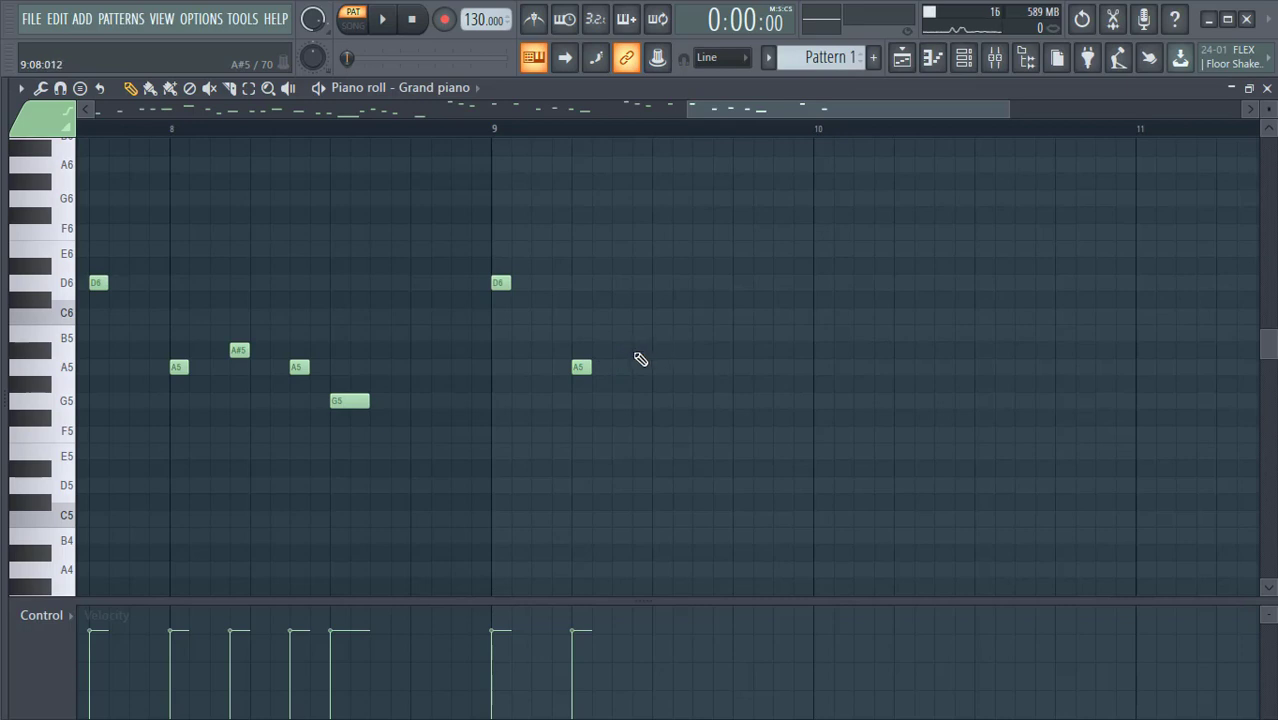
{"action": "left_click", "coordinate": [638, 351]}
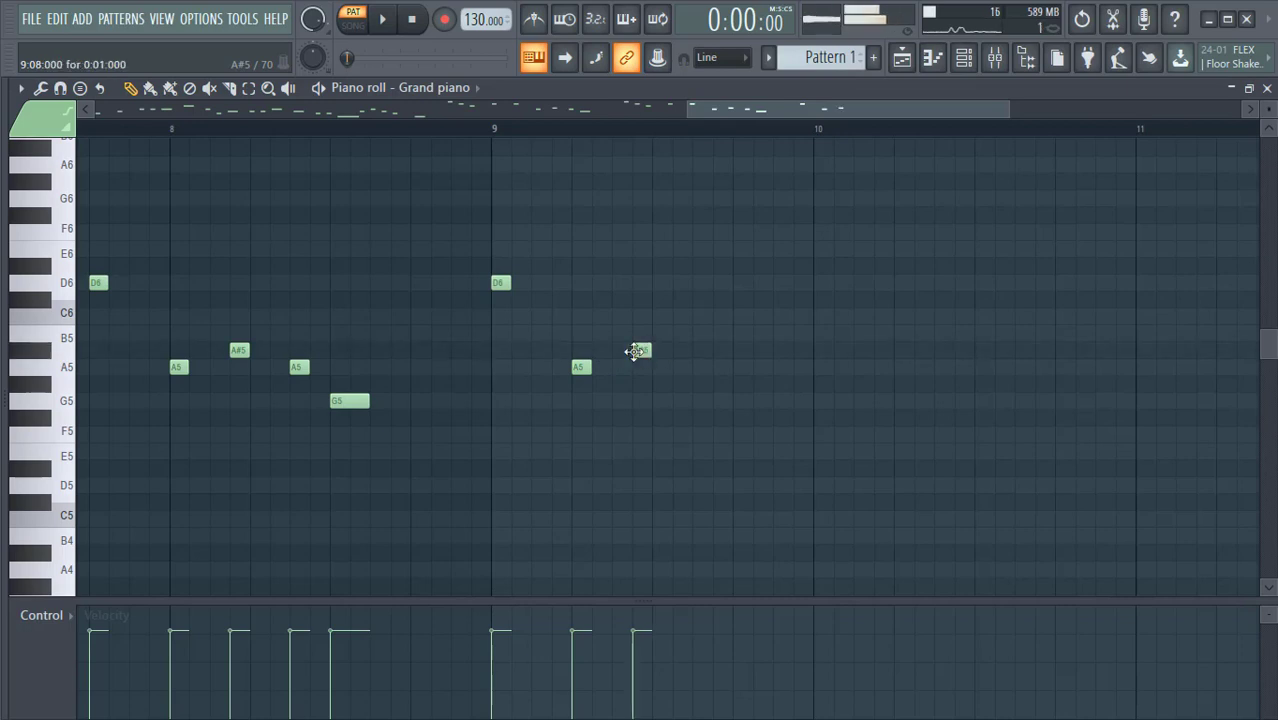
- Add a one-step A5 at step 11 and a two-step G5 at step 13 of bar 9
{"action": "left_click", "coordinate": [697, 367]}
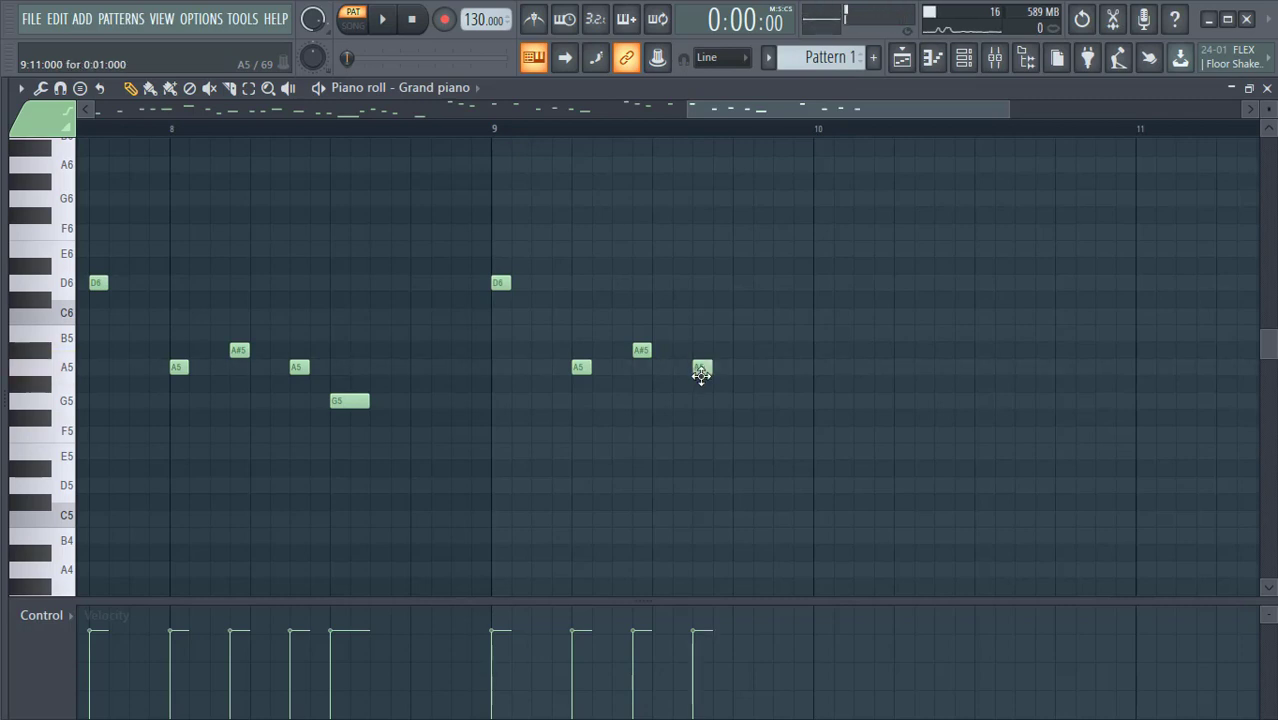
{"action": "left_click", "coordinate": [70, 404]}
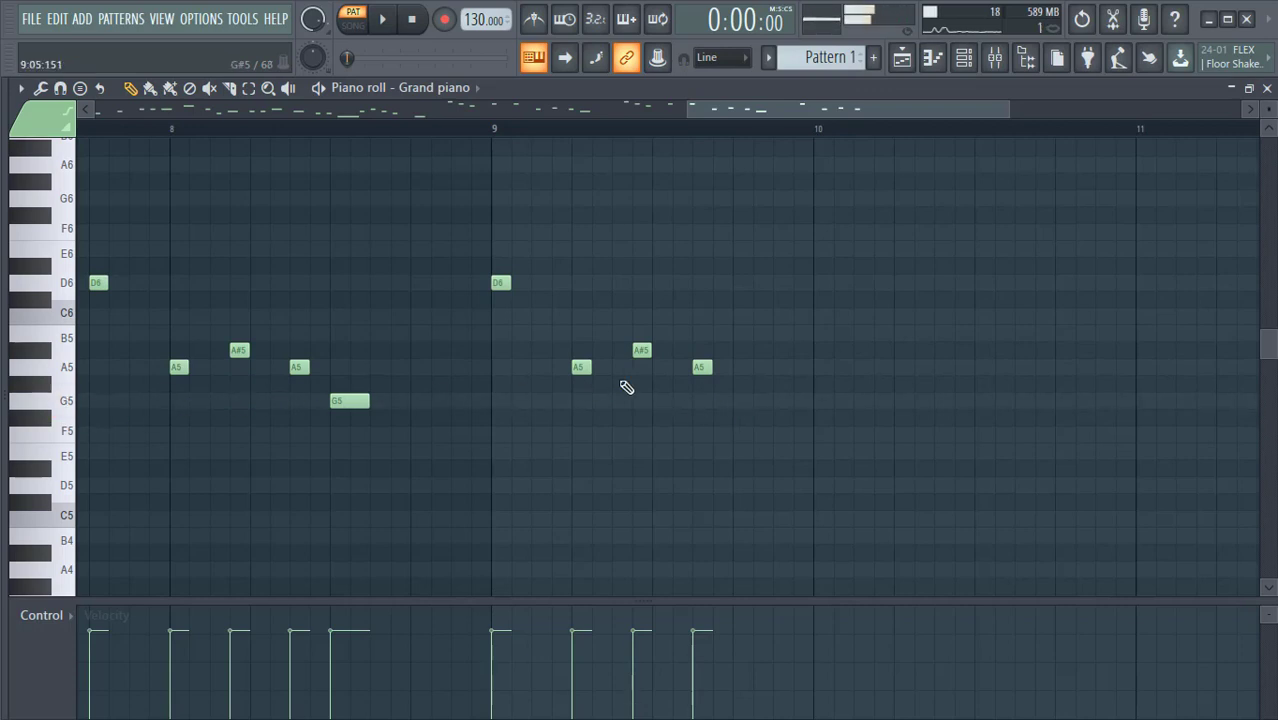
{"action": "left_click", "coordinate": [737, 401]}
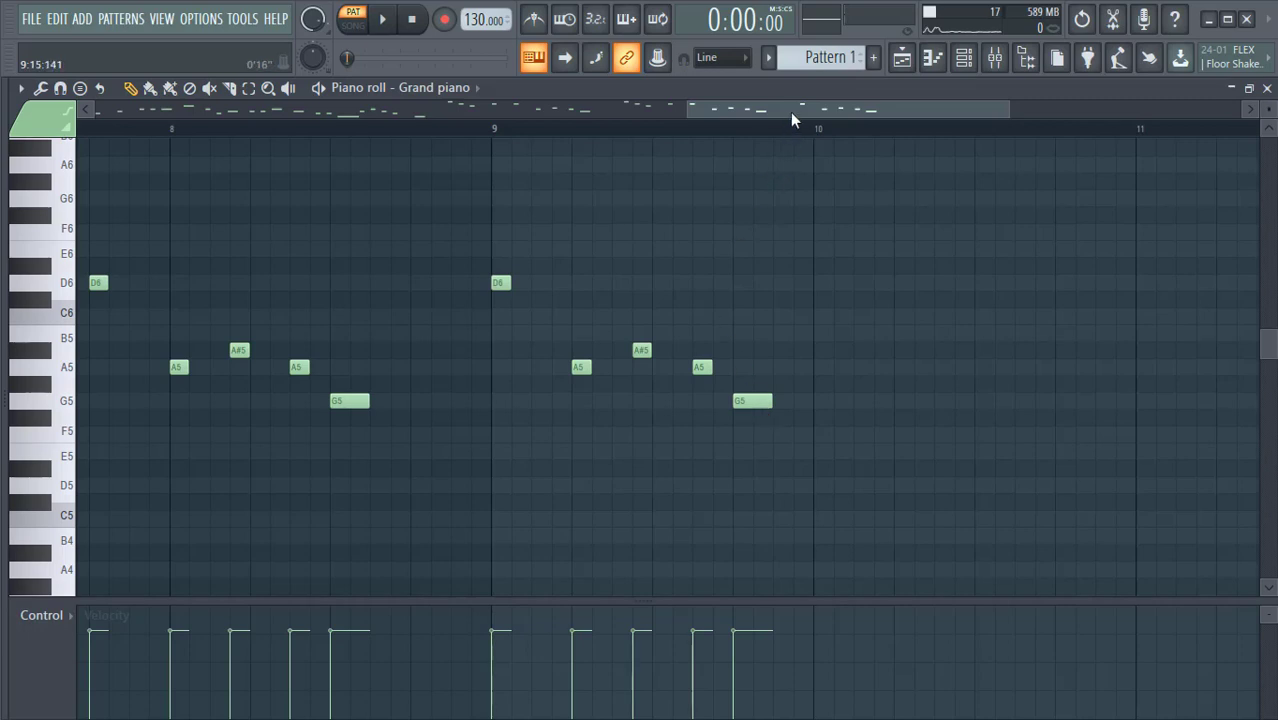
- Try a bar-long E5 note across bar 9 and remove it
{"action": "left_click_drag", "start_coordinate": [790, 112], "coordinate": [837, 103]}
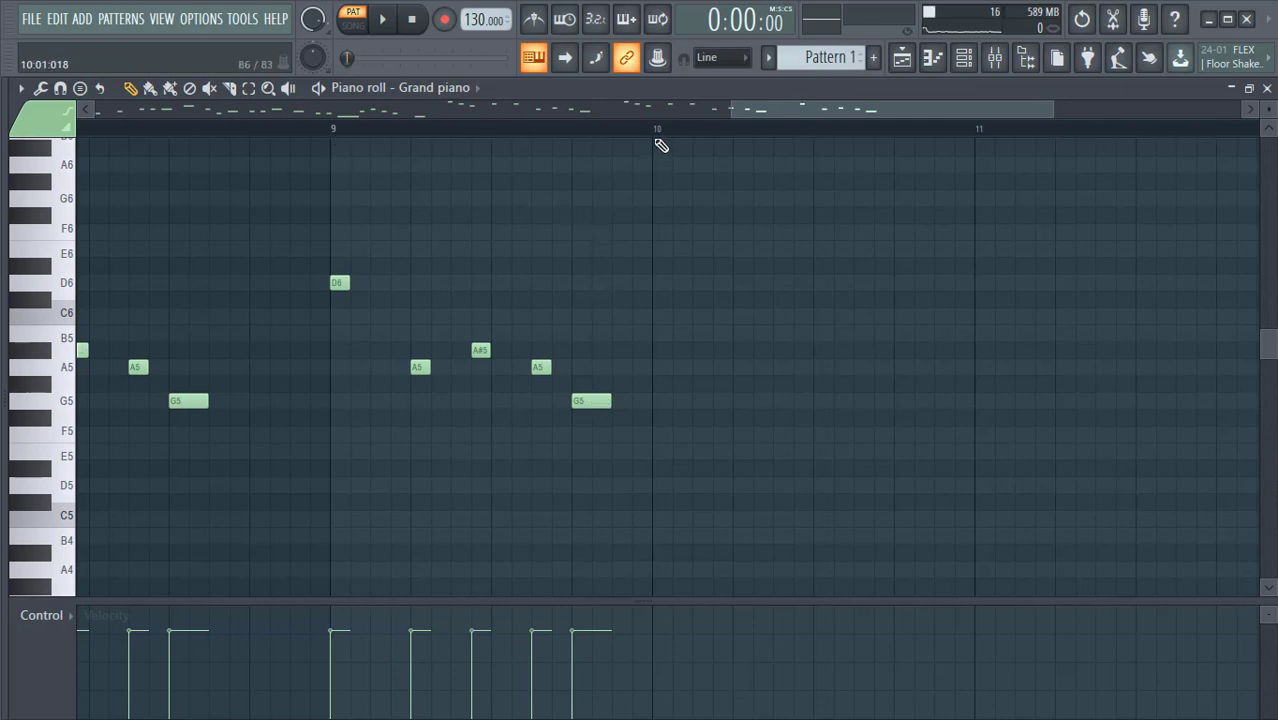
{"action": "left_click", "coordinate": [343, 453]}
{"action": "left_click_drag", "start_coordinate": [366, 455], "coordinate": [643, 452]}
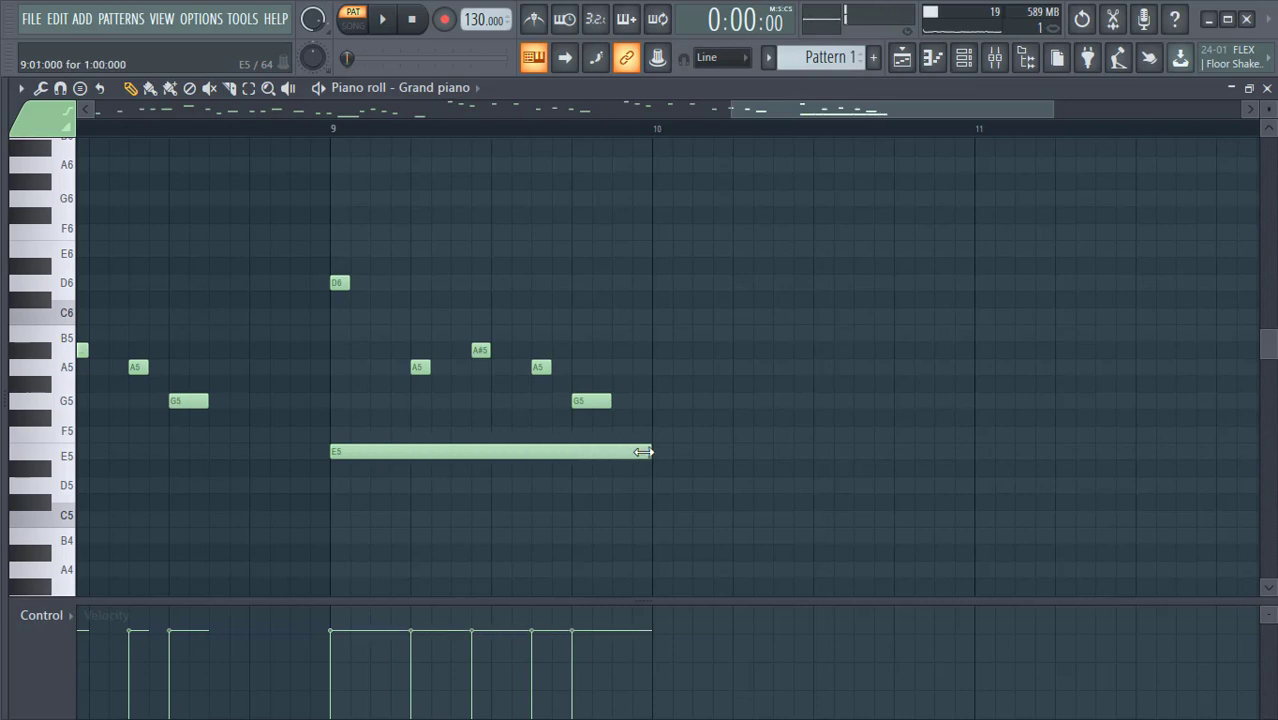
{"action": "right_click", "coordinate": [587, 453]}
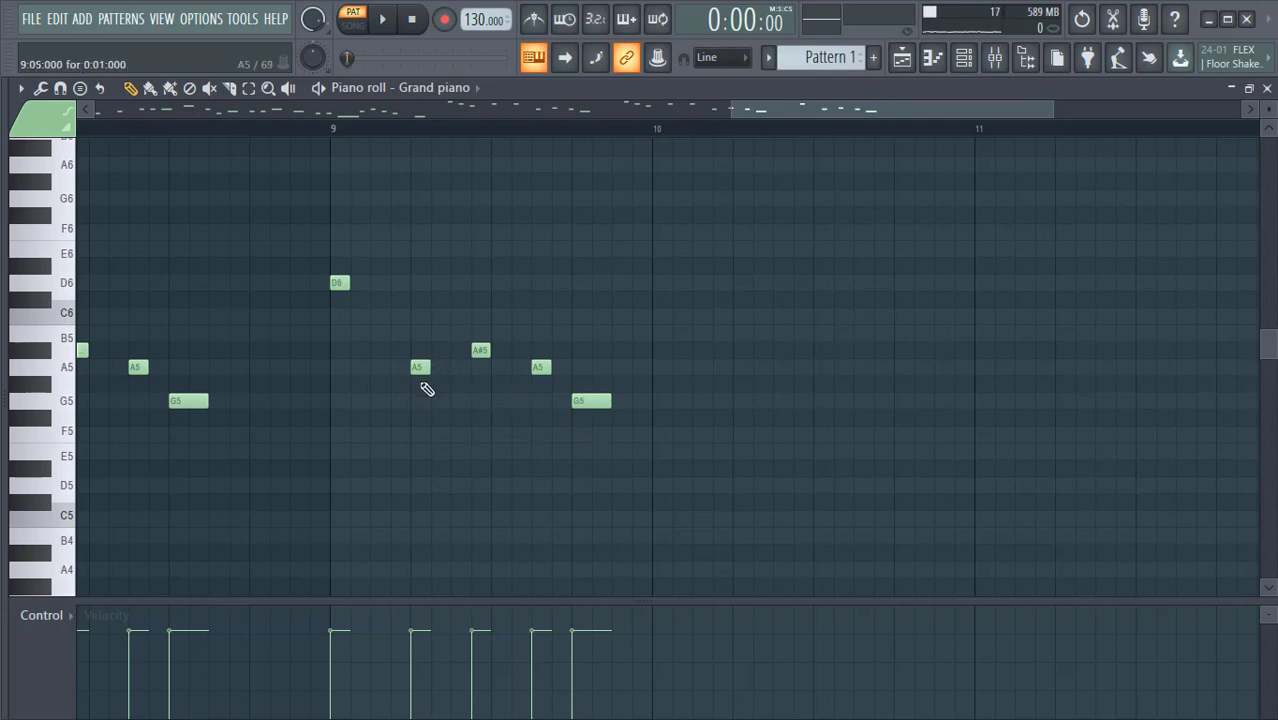
- Audition the existing A5 and G5 in bar 9, and try a G5 and an F#5 at the start of bar 10, removing each
{"action": "left_click", "coordinate": [420, 366]}
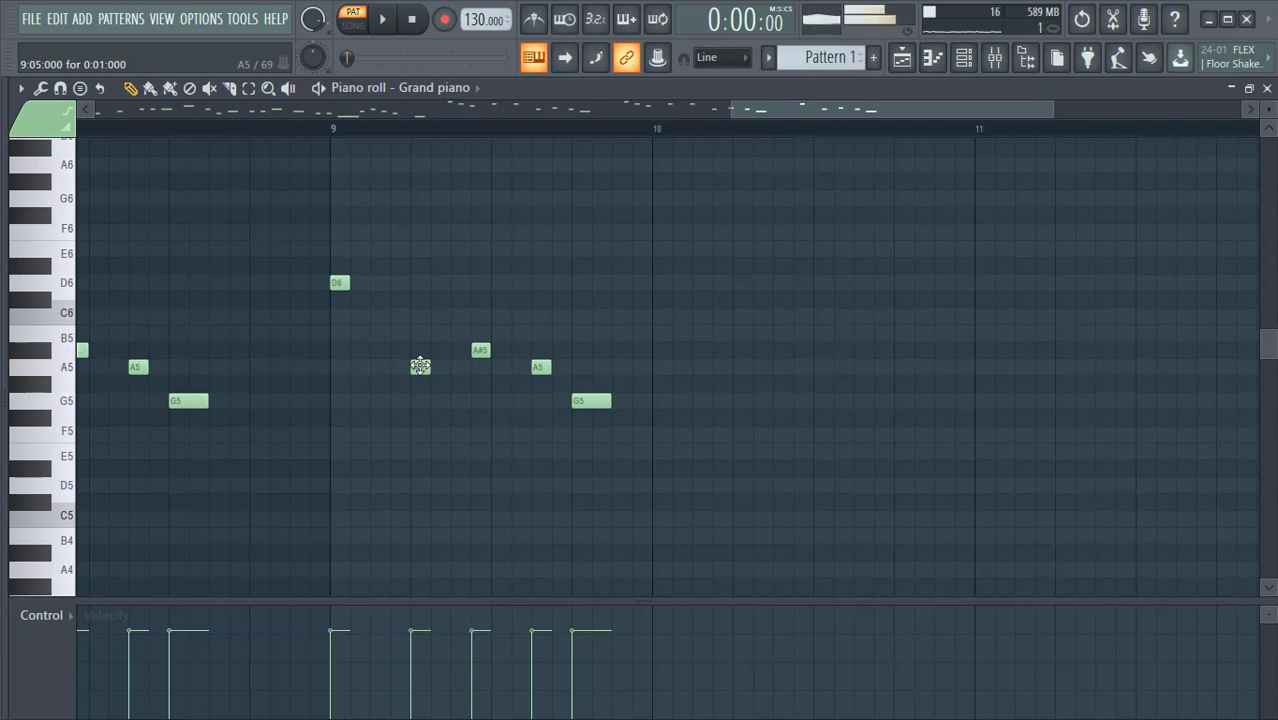
{"action": "left_click", "coordinate": [658, 403]}
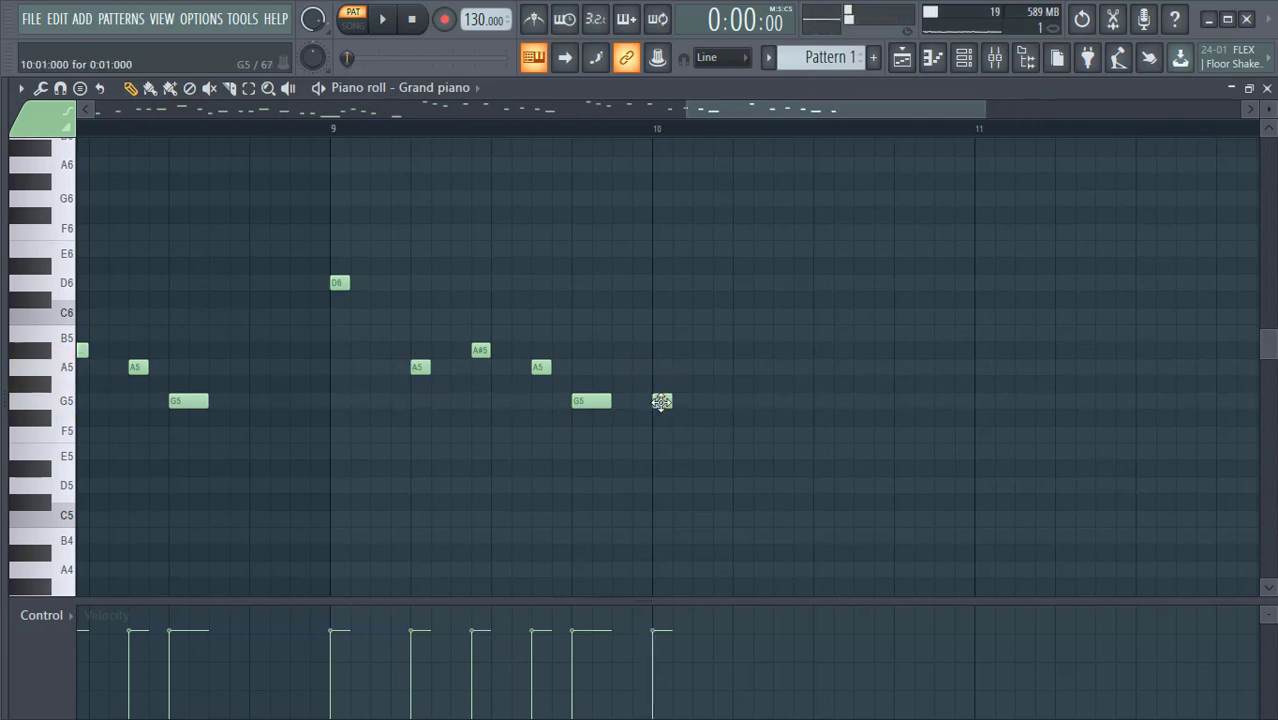
{"action": "right_click", "coordinate": [657, 402]}
{"action": "left_click", "coordinate": [585, 398]}
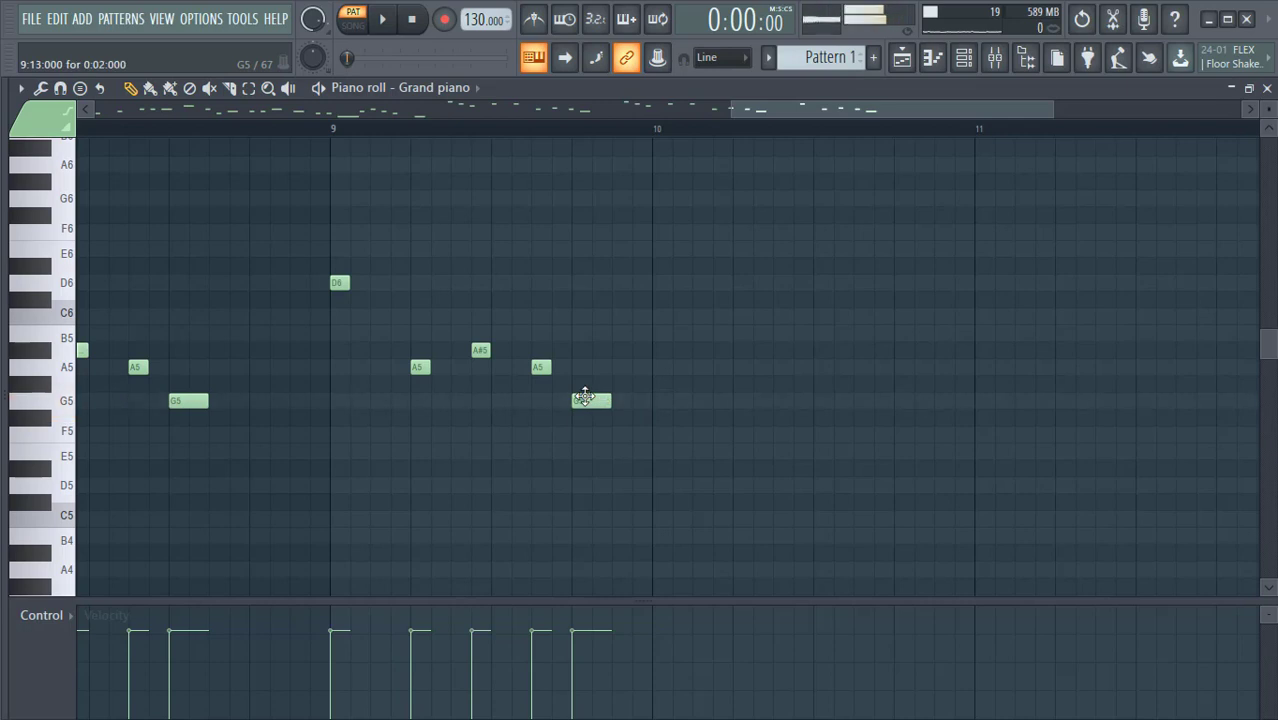
{"action": "left_click", "coordinate": [662, 417]}
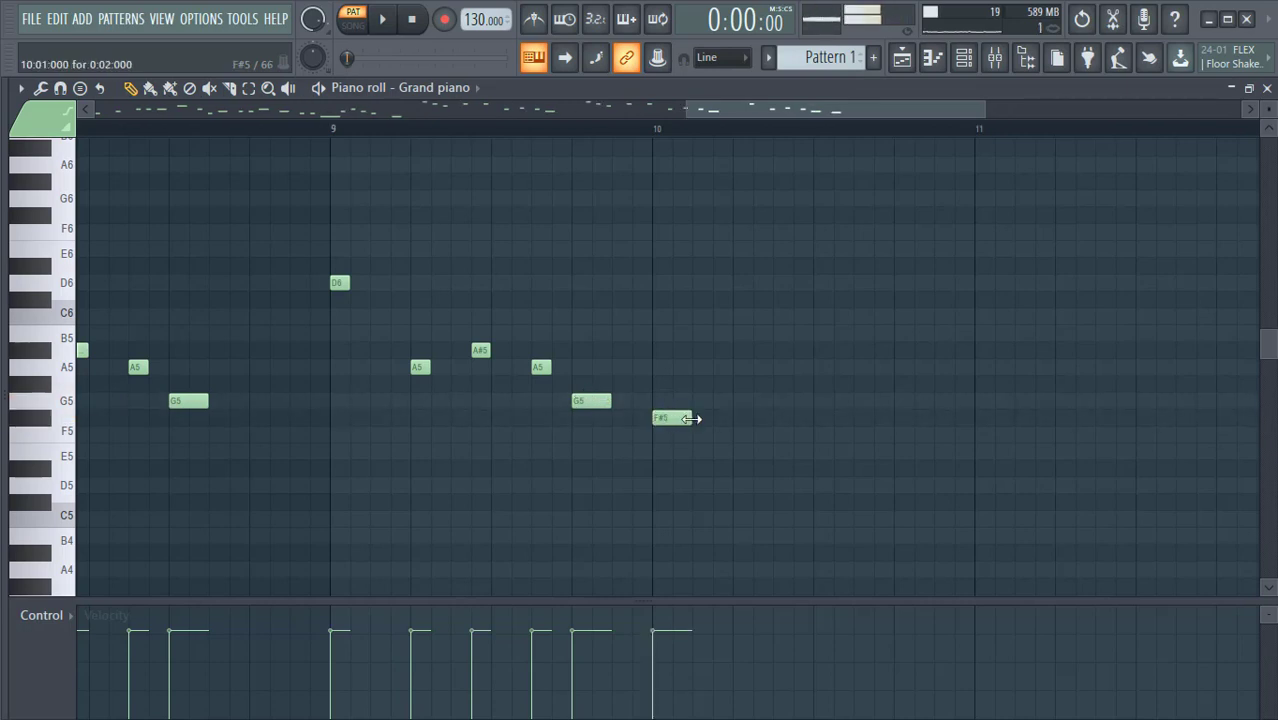
{"action": "right_click", "coordinate": [670, 418]}
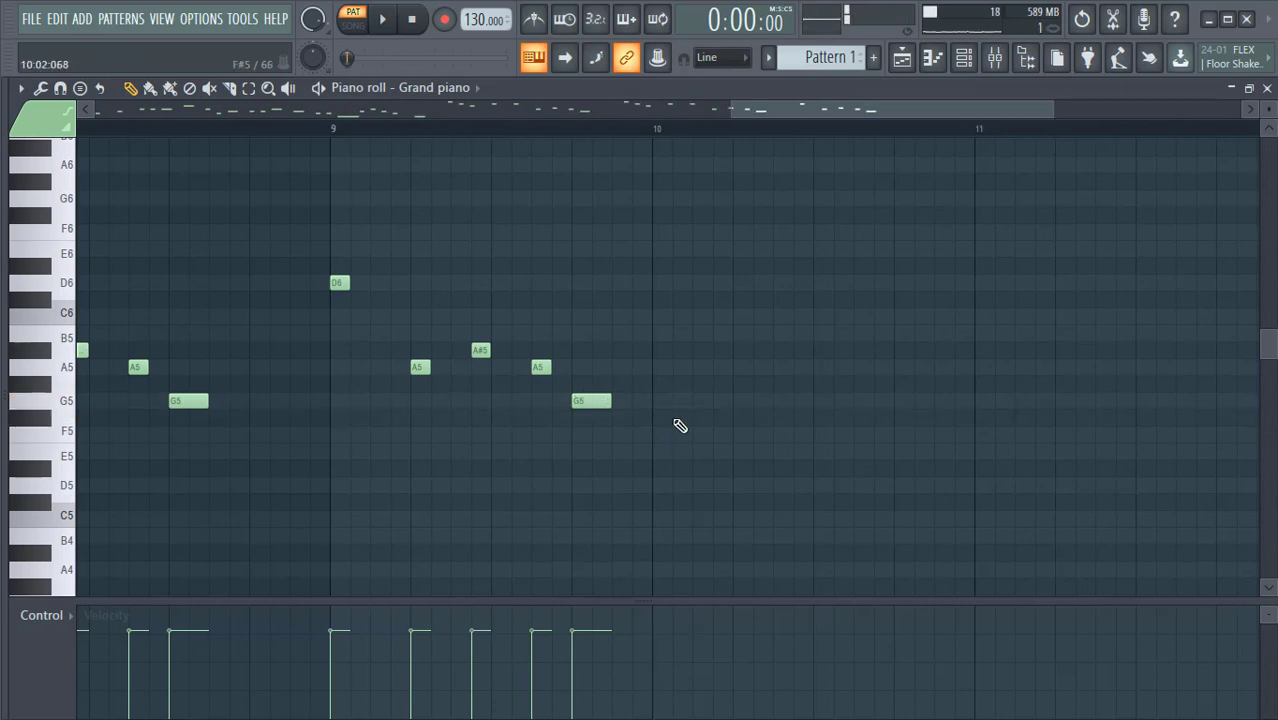
- Add a one-step G5 at the start of bar 10 and a two-step G5 at step 5
{"action": "mouse_move", "coordinate": [779, 111]}
{"action": "left_mouse_down"}
{"action": "mouse_move", "coordinate": [818, 108]}
{"action": "mouse_move", "coordinate": [801, 115]}
{"action": "left_mouse_up"}
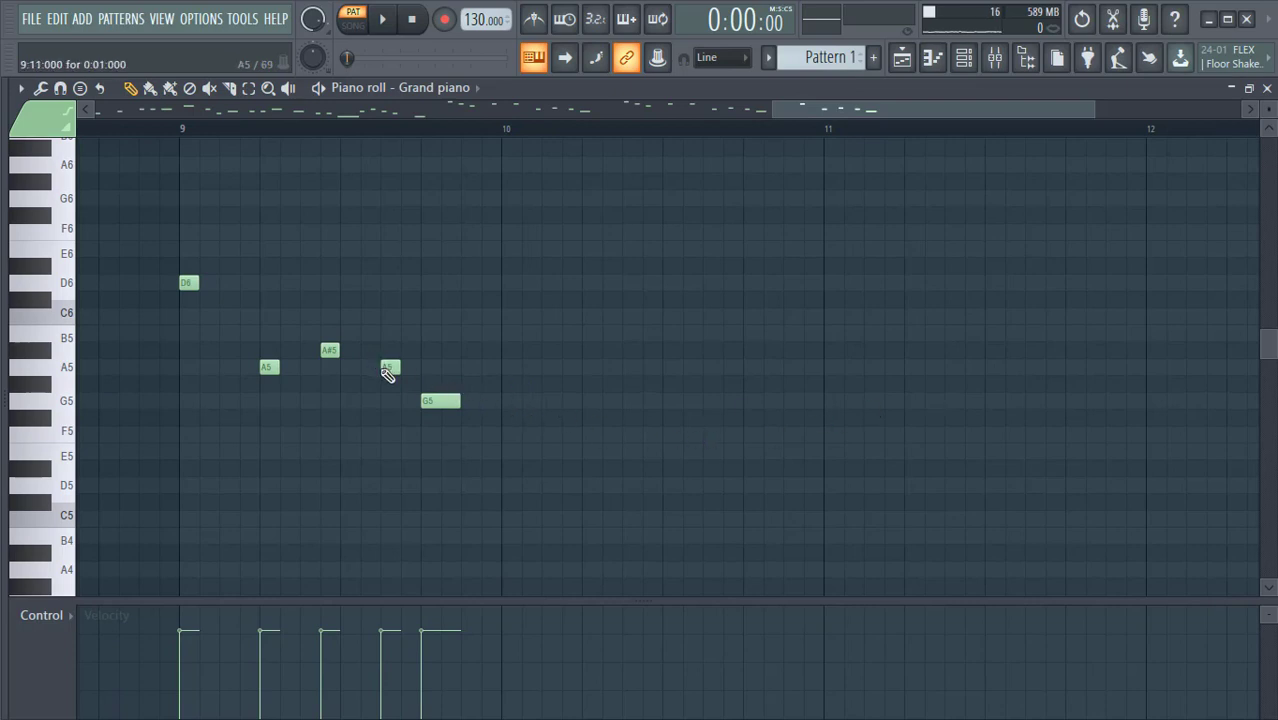
{"action": "left_click", "coordinate": [506, 403]}
{"action": "left_click_drag", "start_coordinate": [542, 403], "coordinate": [525, 411]}
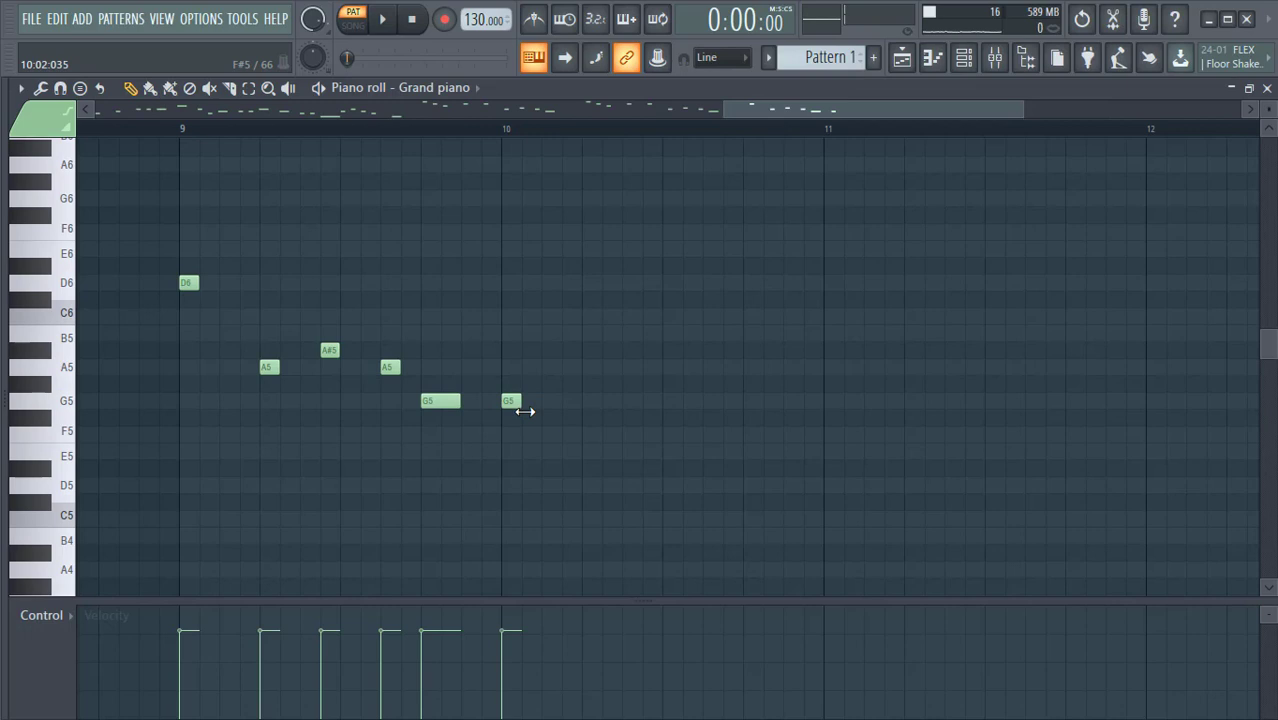
{"action": "left_click", "coordinate": [586, 401]}
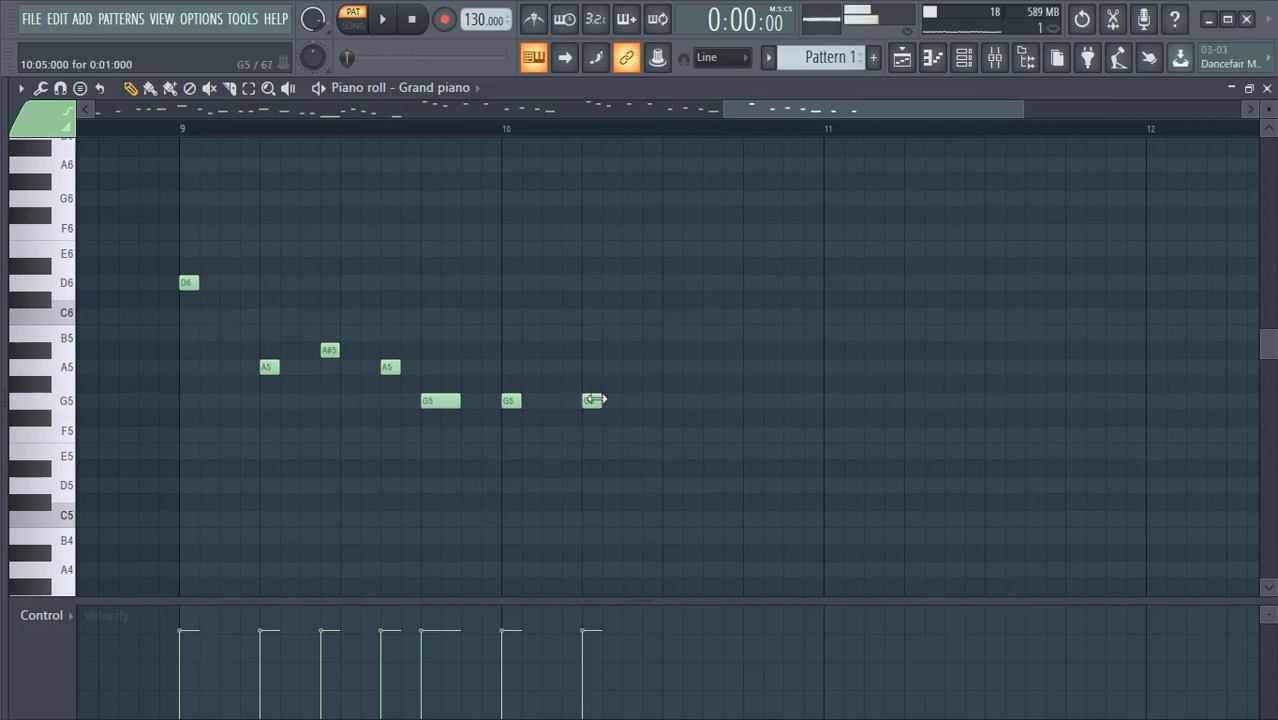
{"action": "left_click_drag", "start_coordinate": [596, 400], "coordinate": [616, 403]}
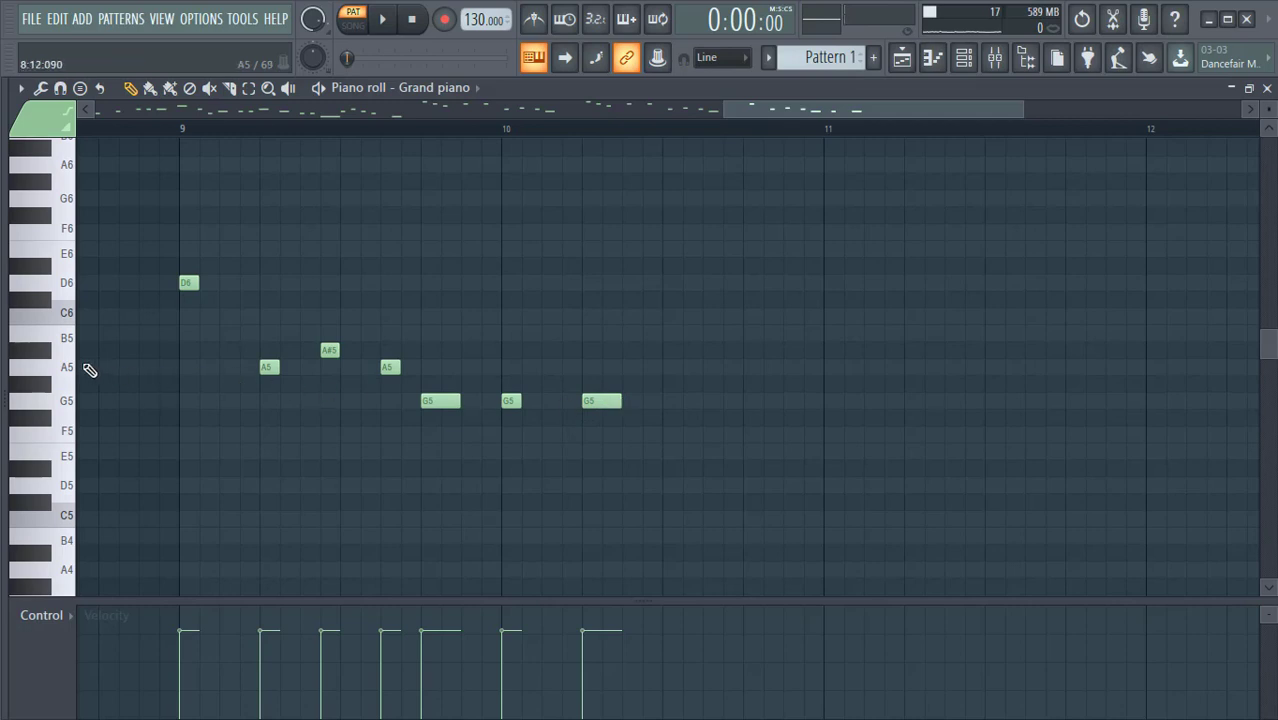
- Audition A5, and add a two-step A5 at step 9 and a two-step A#5 at step 13 of bar 10
{"action": "left_click", "coordinate": [45, 368]}
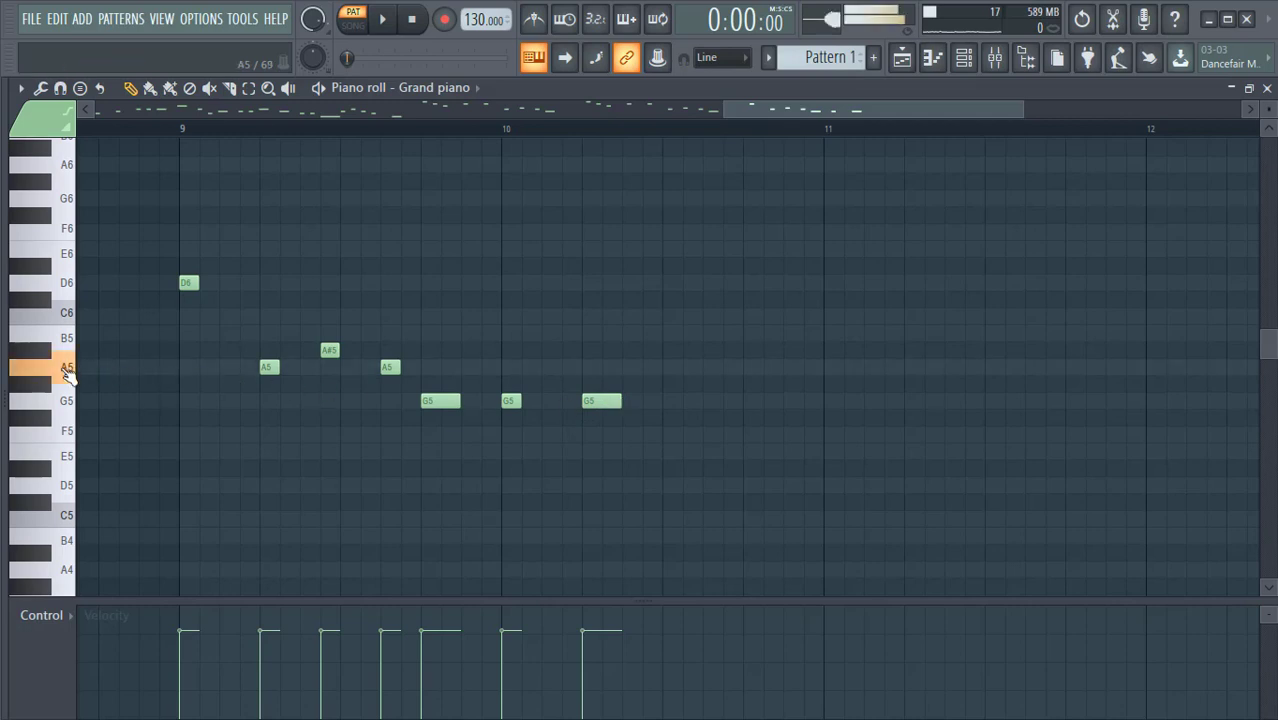
{"action": "left_click", "coordinate": [665, 367]}
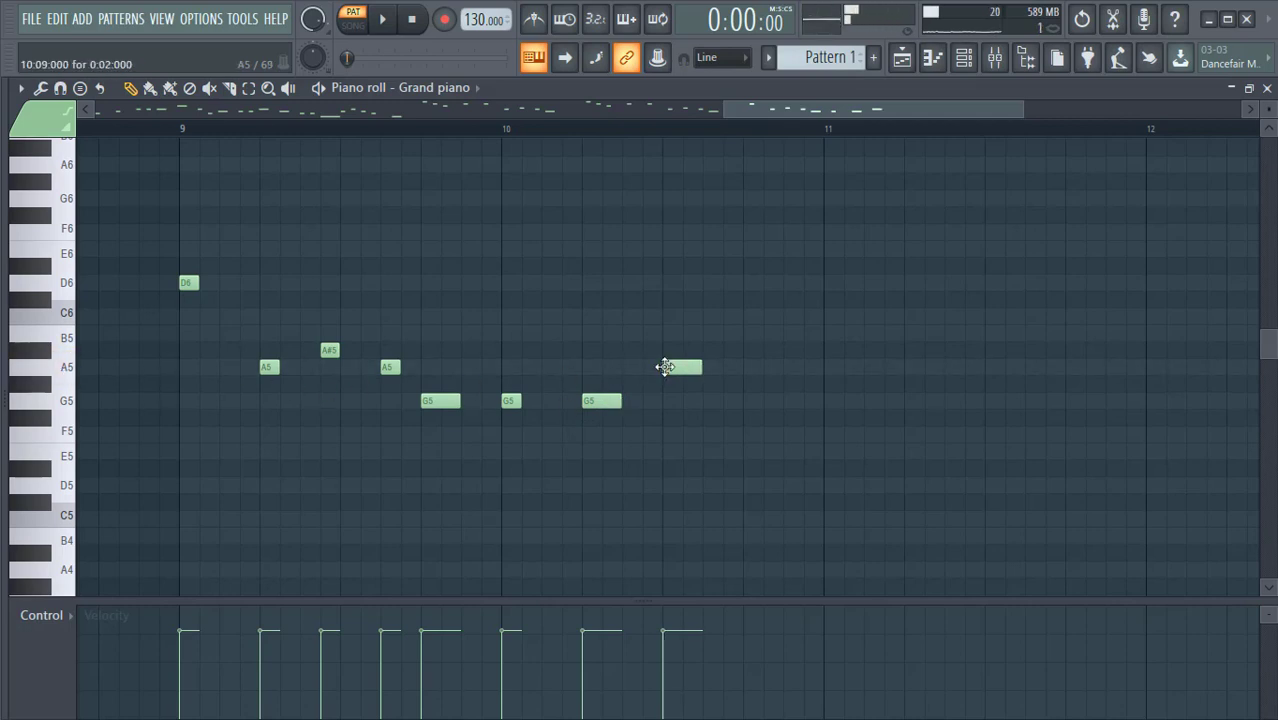
{"action": "left_click_drag", "start_coordinate": [752, 107], "coordinate": [769, 108]}
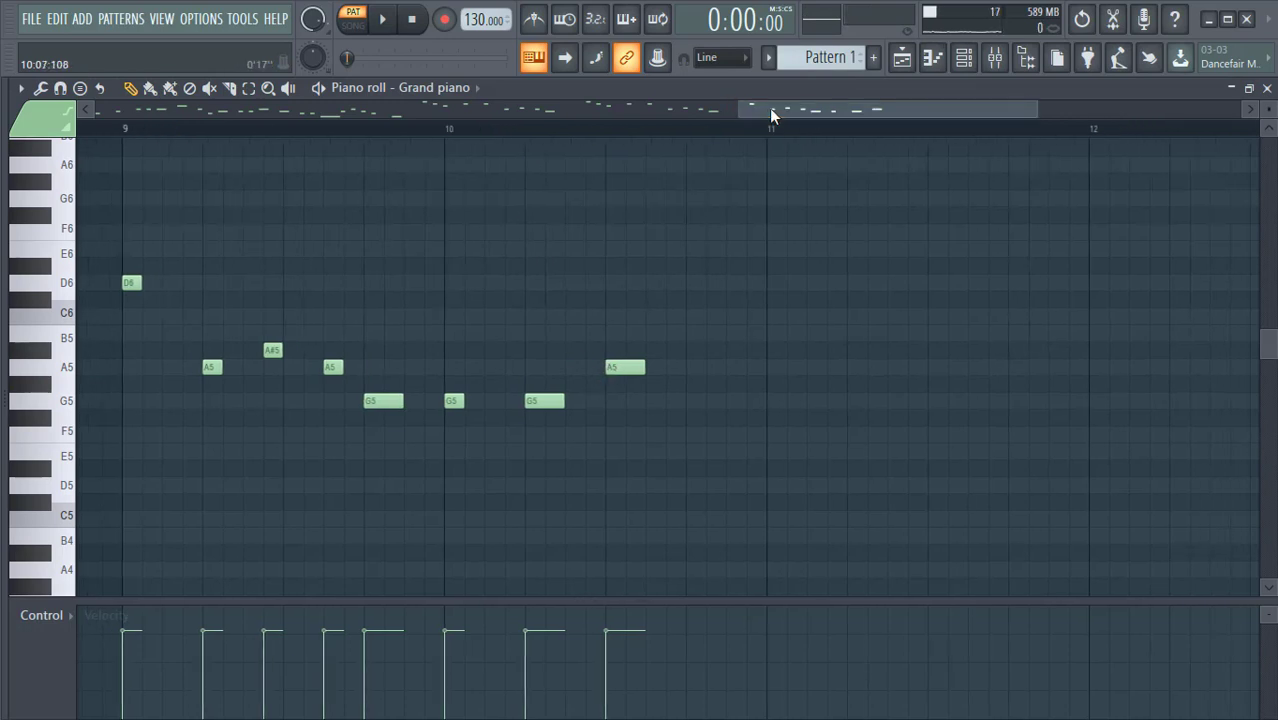
{"action": "left_click", "coordinate": [686, 348]}
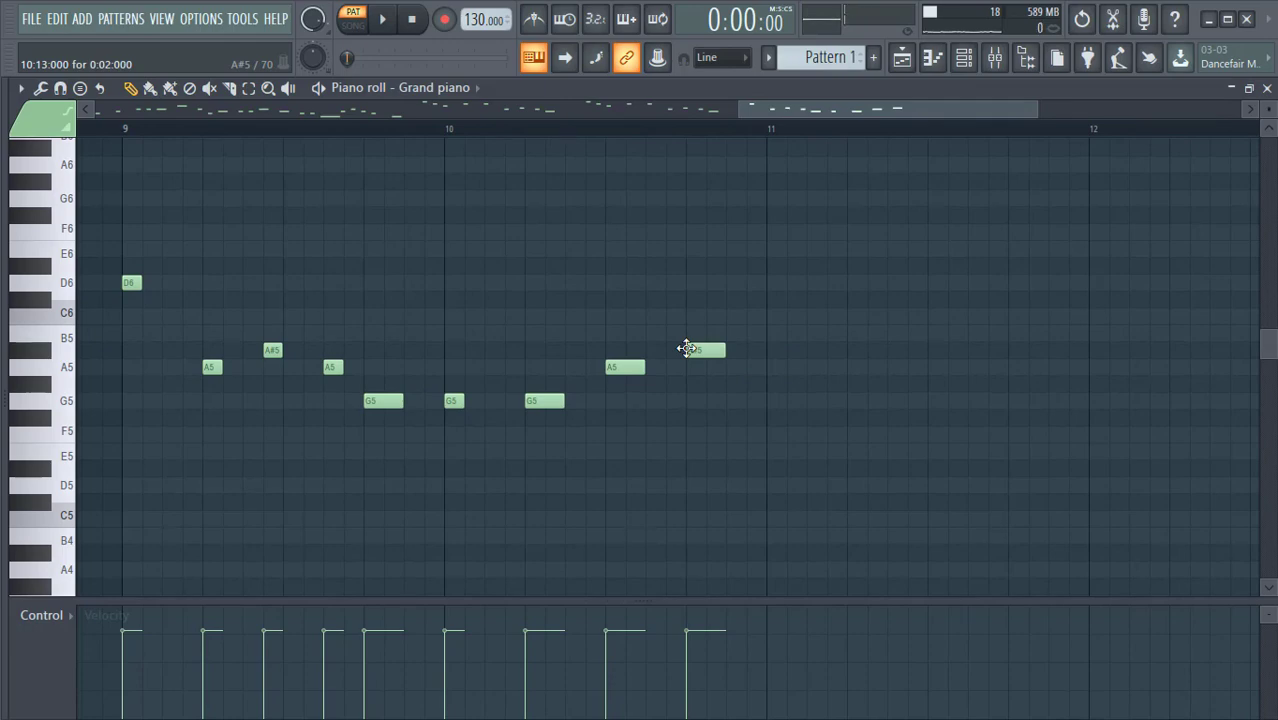
- Play the melody from early in bar 7 through bar 10 and halt playback
{"action": "scroll", "coordinate": [654, 130], "scroll_direction": "down", "scroll_amount": 5}
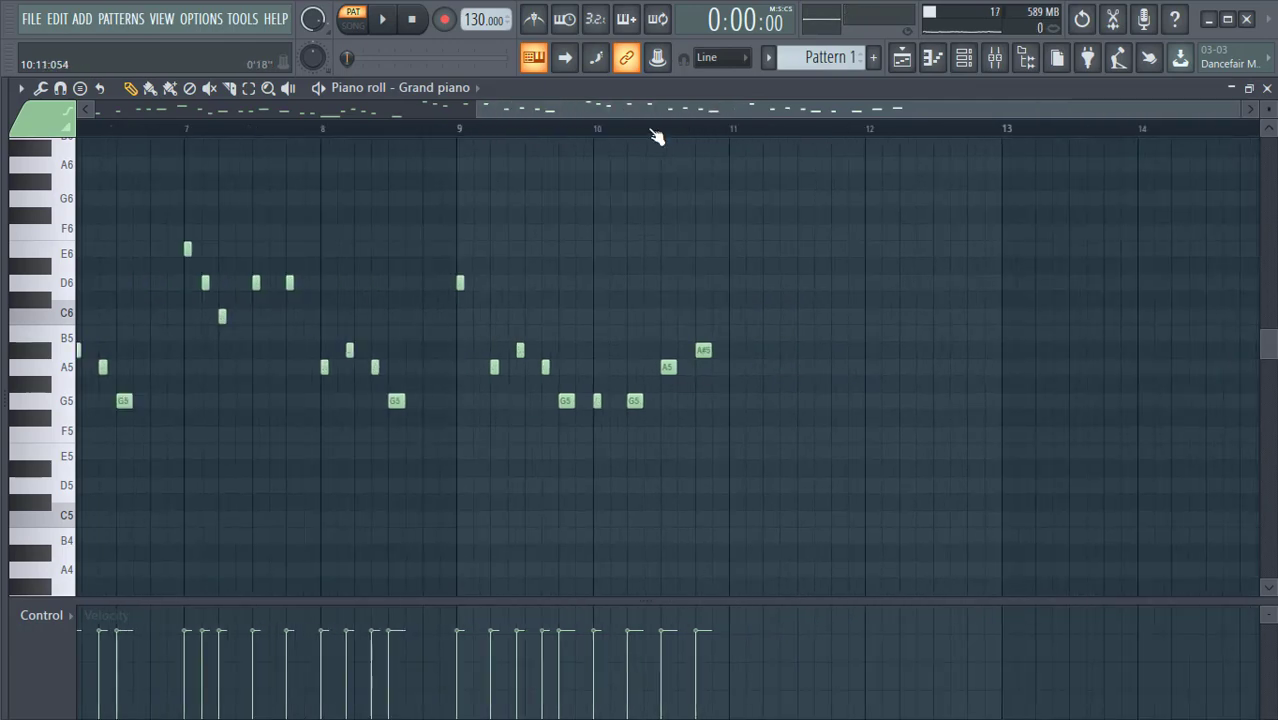
{"action": "left_click", "coordinate": [434, 130]}
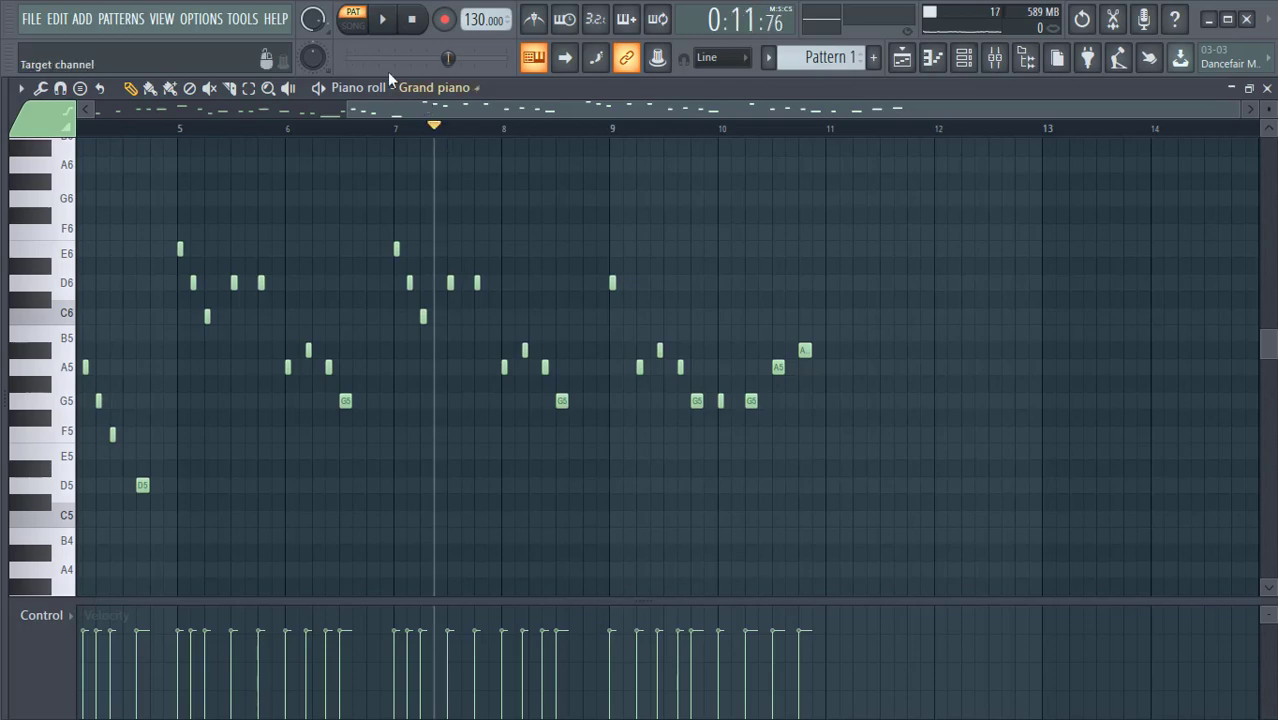
{"action": "left_click", "coordinate": [380, 20]}
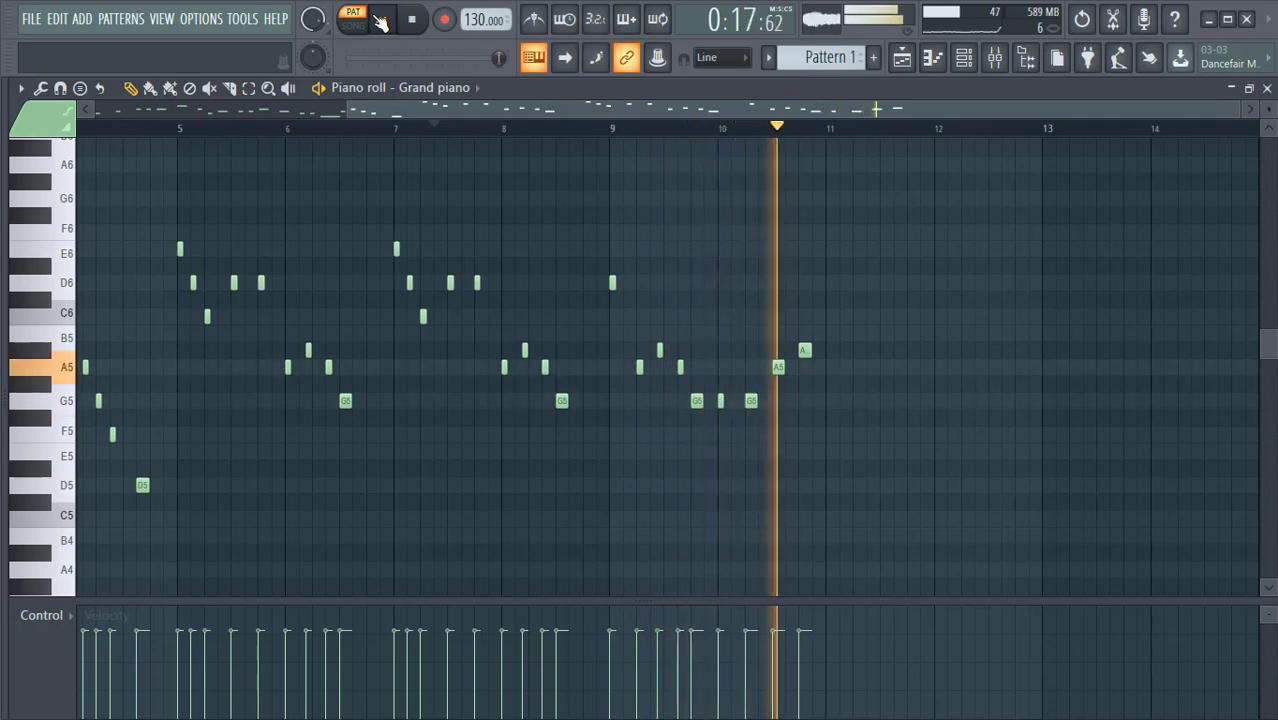
{"action": "left_click", "coordinate": [380, 20]}
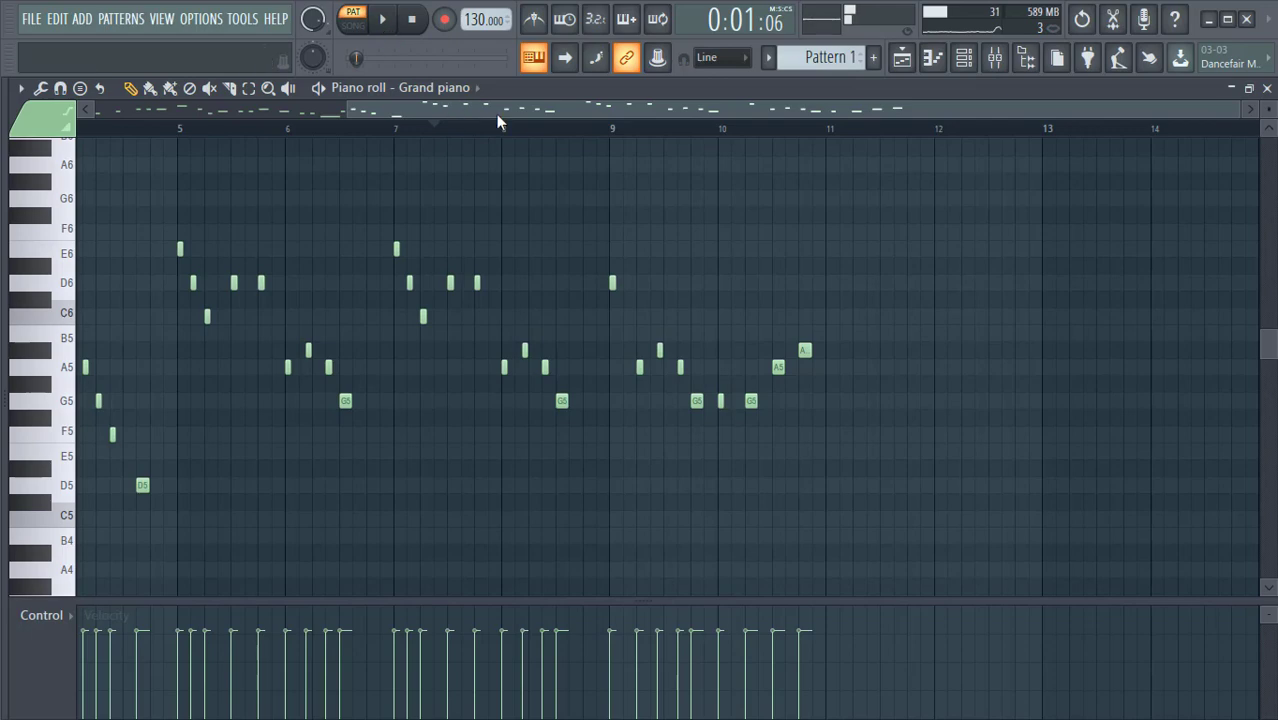
- Select all the notes in bar 9, from the D6 to the two-step G5, and delete them
{"action": "left_click", "coordinate": [249, 88]}
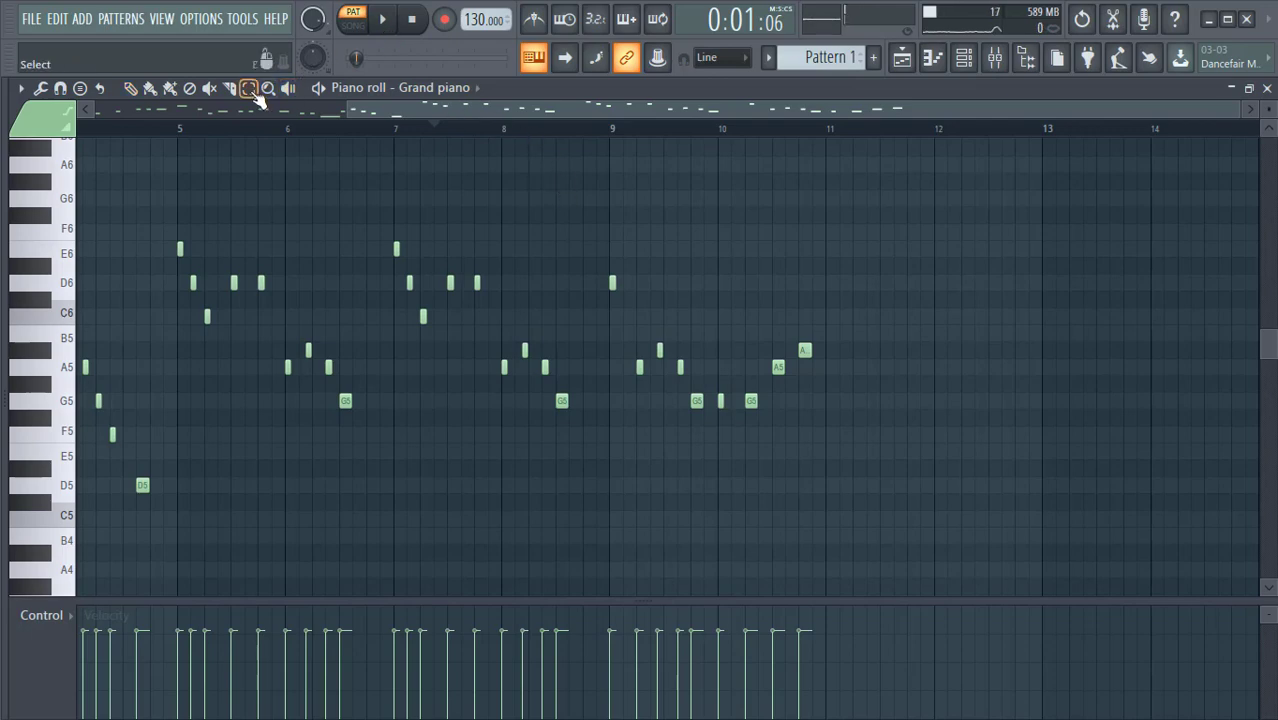
{"action": "left_click_drag", "start_coordinate": [573, 261], "coordinate": [701, 420]}
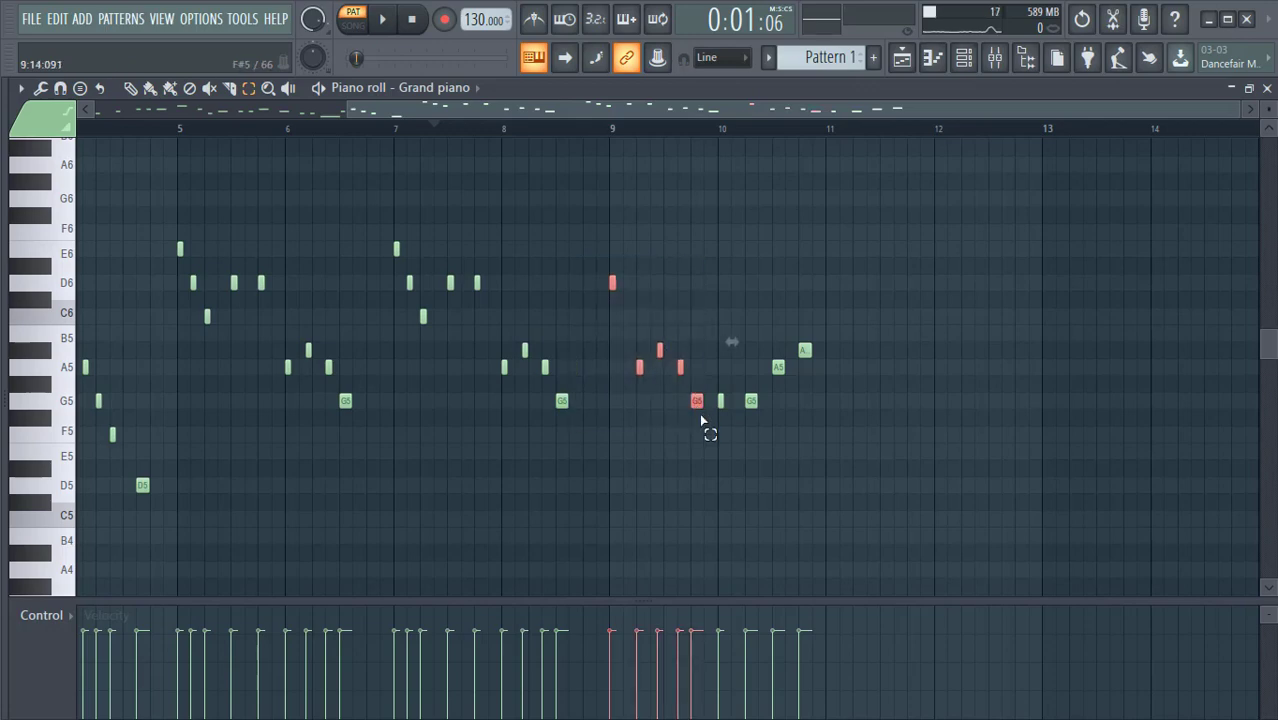
{"action": "key", "text": "Delete"}
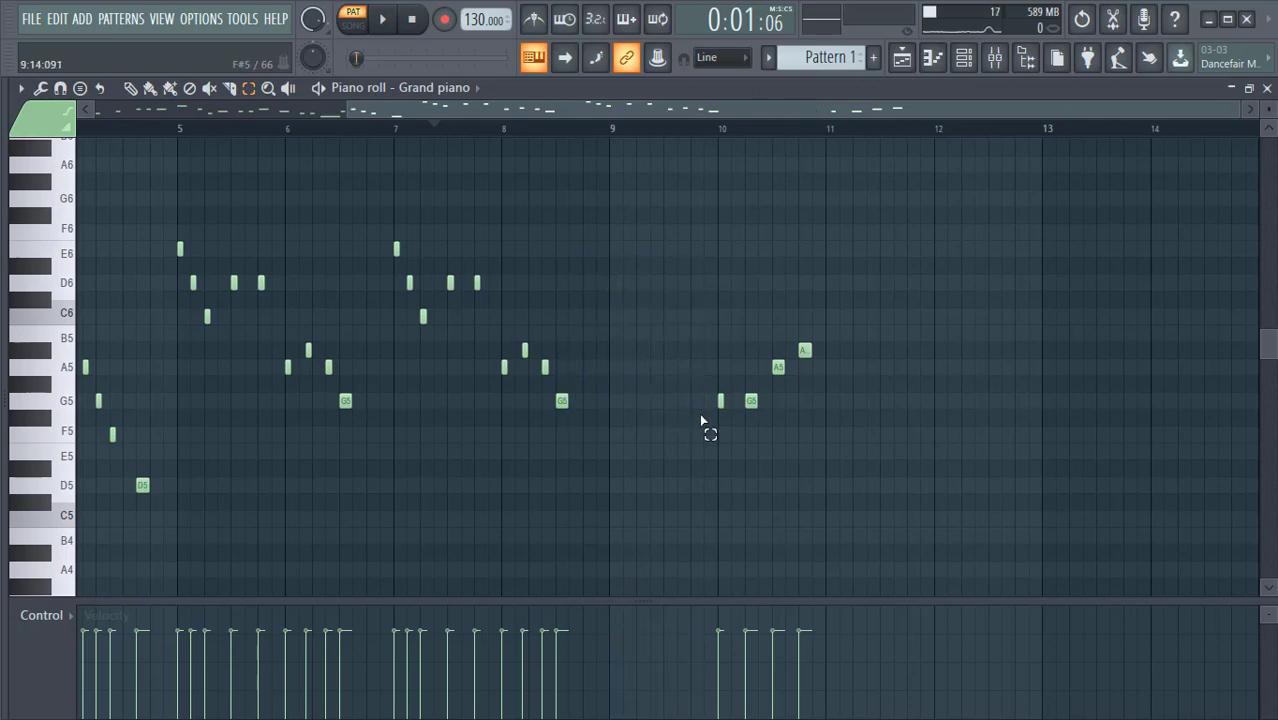
- Move the four notes of bar 10 one bar earlier so they begin at the start of bar 9
{"action": "left_click_drag", "start_coordinate": [719, 309], "coordinate": [856, 444]}
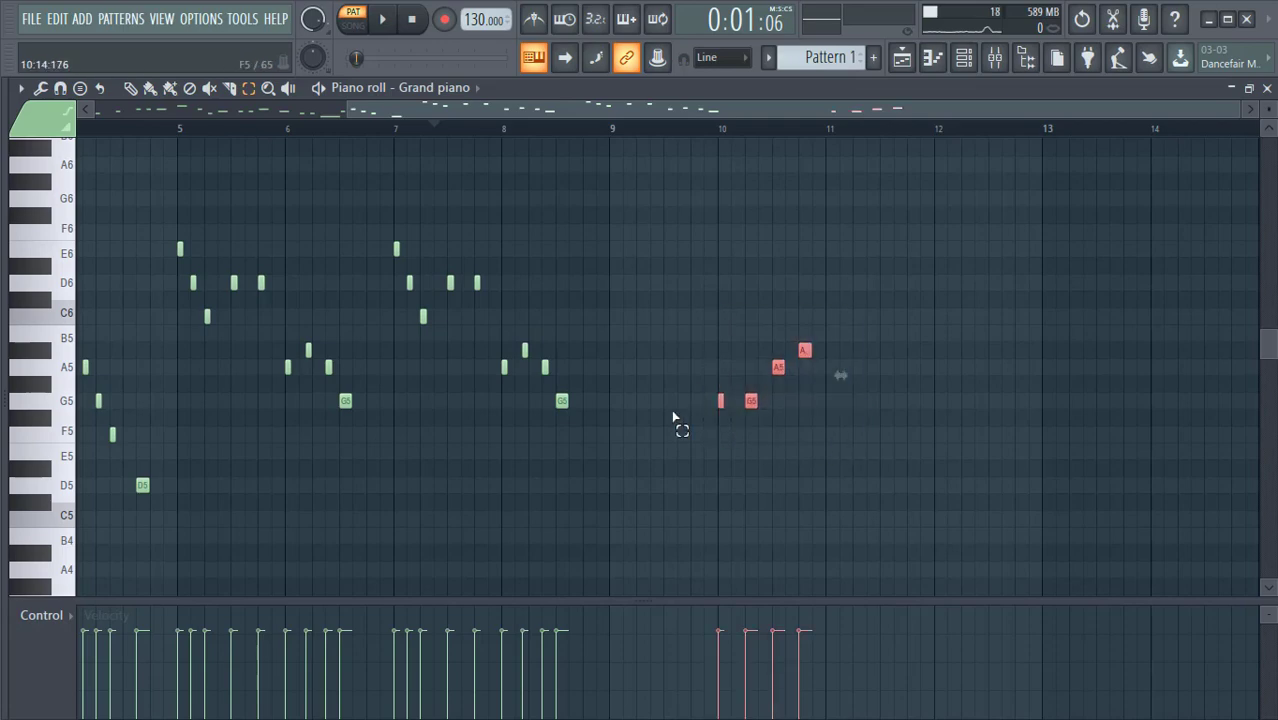
{"action": "key", "text": "p"}
{"action": "left_click_drag", "start_coordinate": [719, 402], "coordinate": [615, 412]}
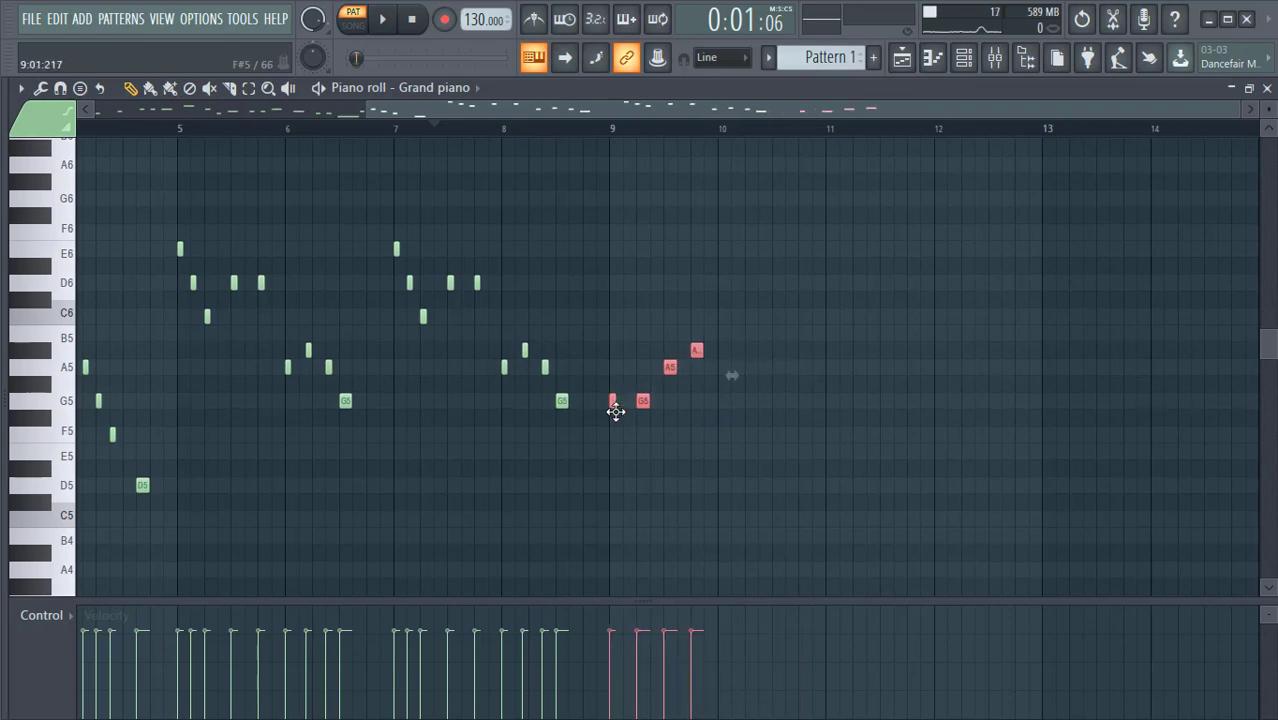
- Play the melody from late in bar 4 through the moved notes in bar 9 and halt playback
{"action": "left_click", "coordinate": [150, 130]}
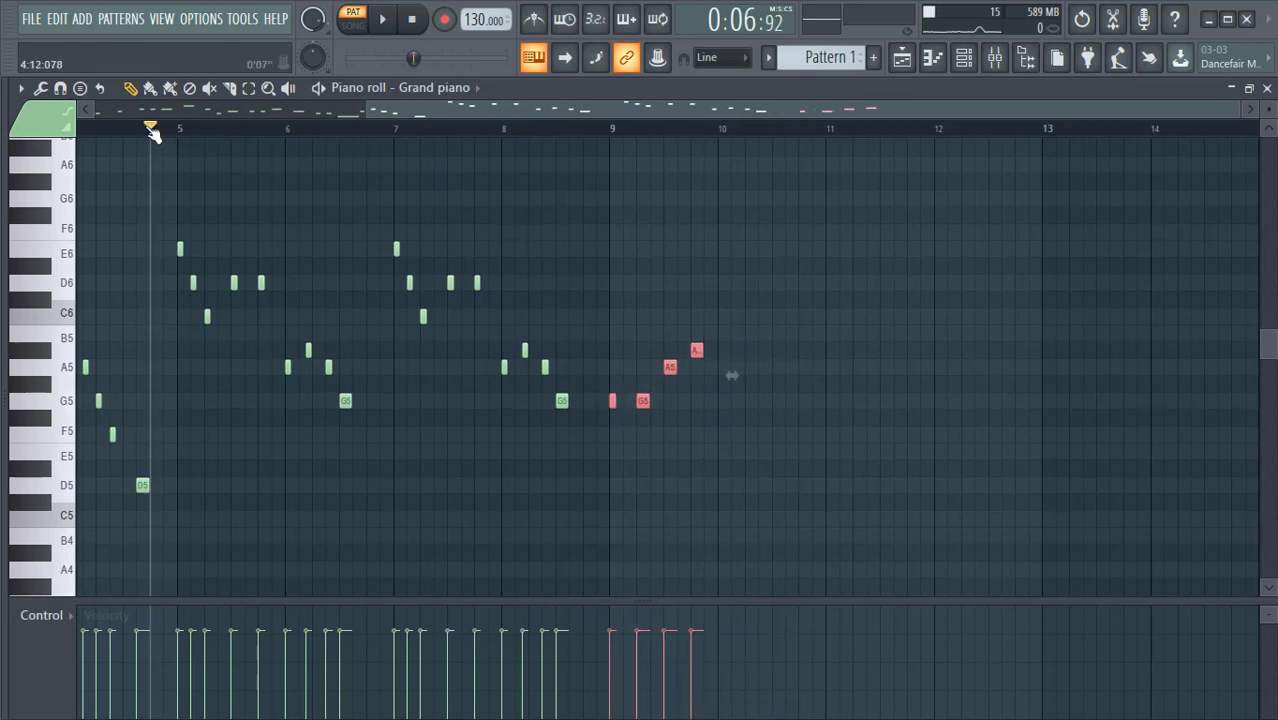
{"action": "left_click", "coordinate": [384, 20]}
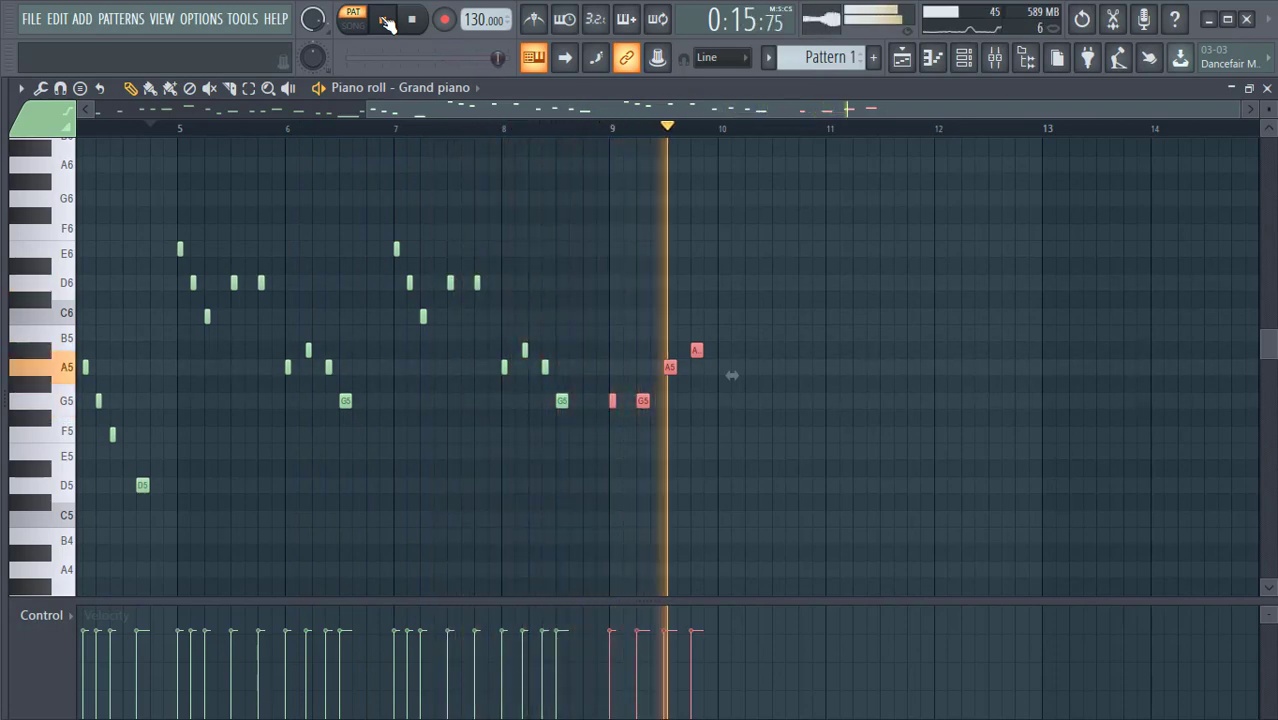
{"action": "left_click", "coordinate": [386, 20]}
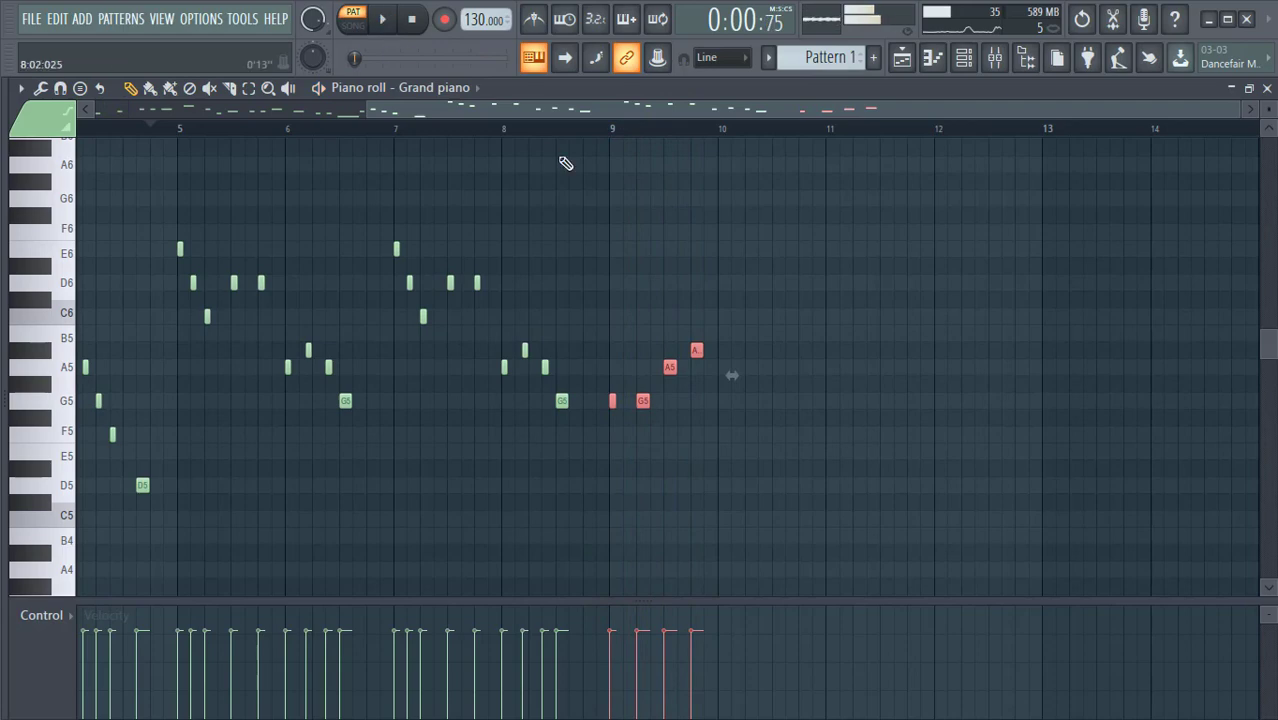
- Play the melody from the middle of bar 8 through the four notes of bar 9 and halt playback
{"action": "scroll", "coordinate": [645, 128], "scroll_direction": "up", "scroll_amount": 3}
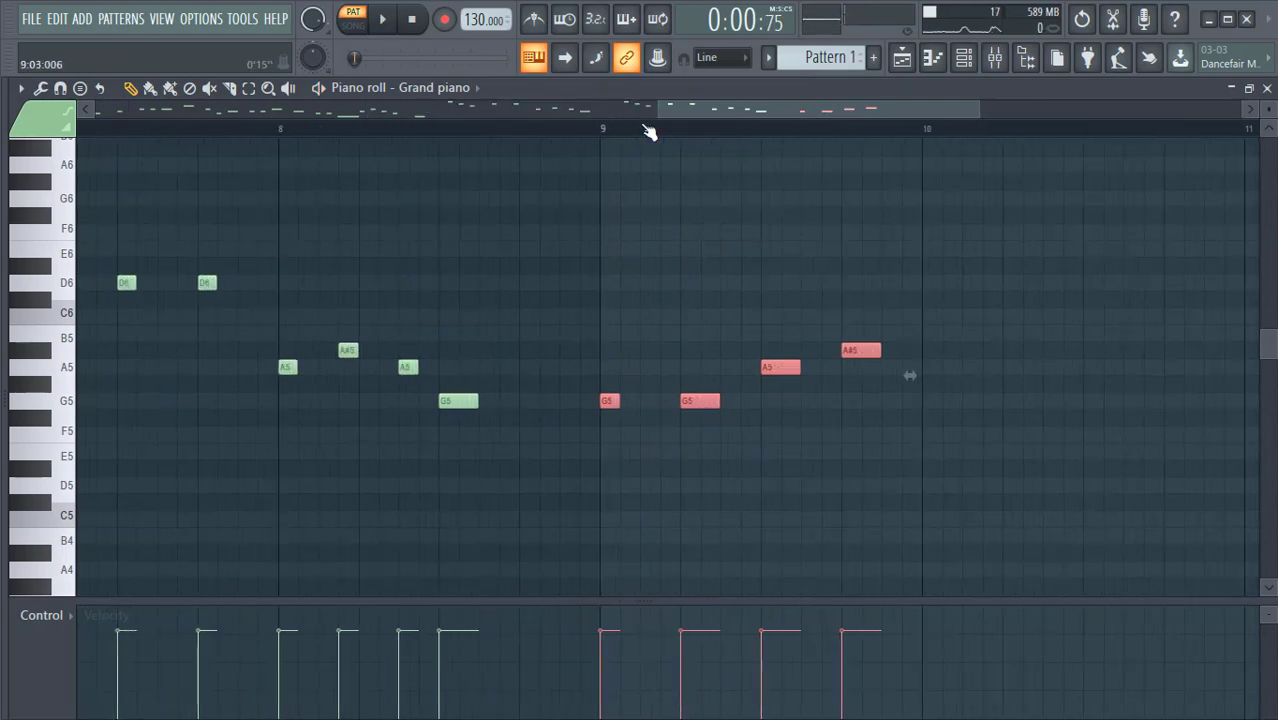
{"action": "scroll", "coordinate": [645, 128], "scroll_direction": "down", "scroll_amount": 2}
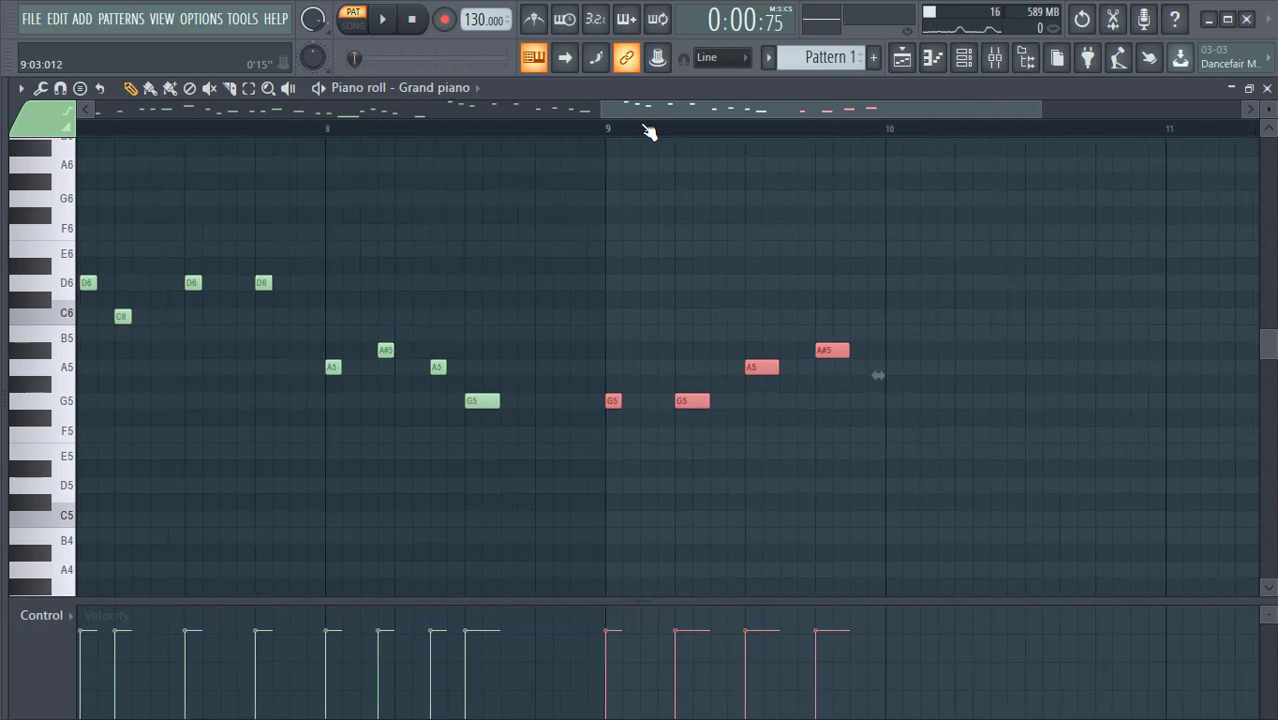
{"action": "left_click", "coordinate": [490, 128]}
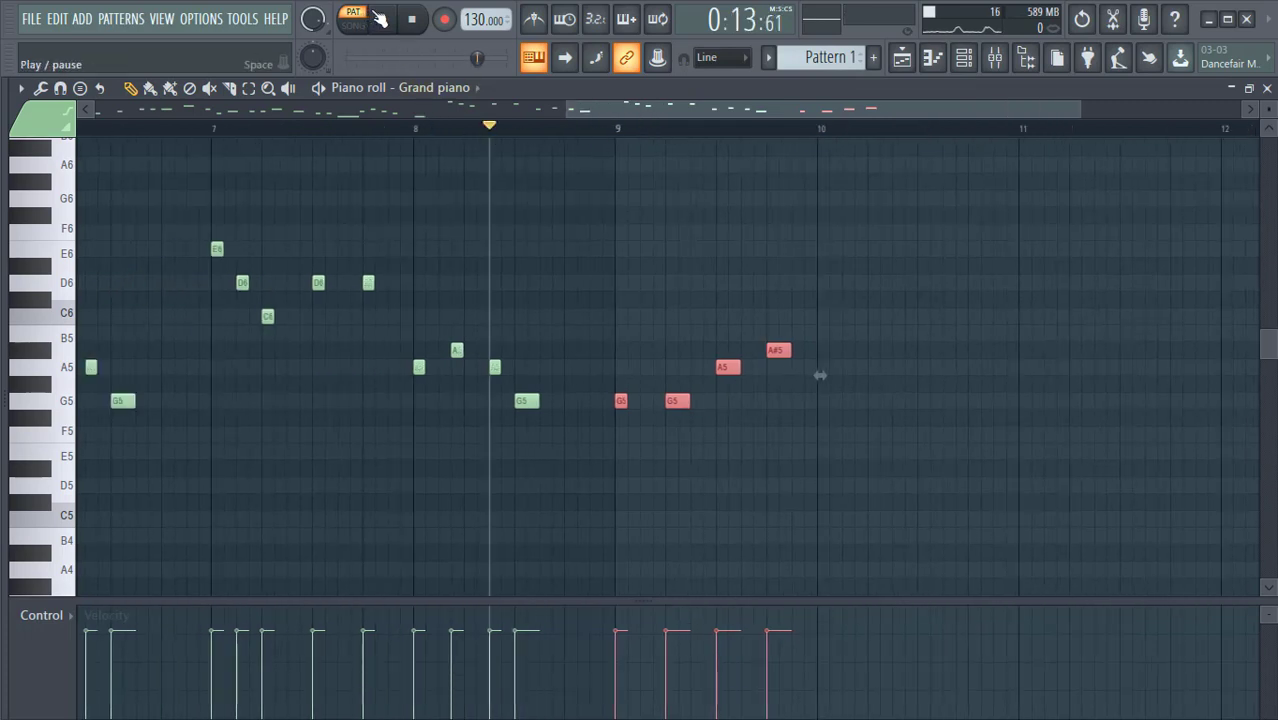
{"action": "left_click", "coordinate": [383, 20]}
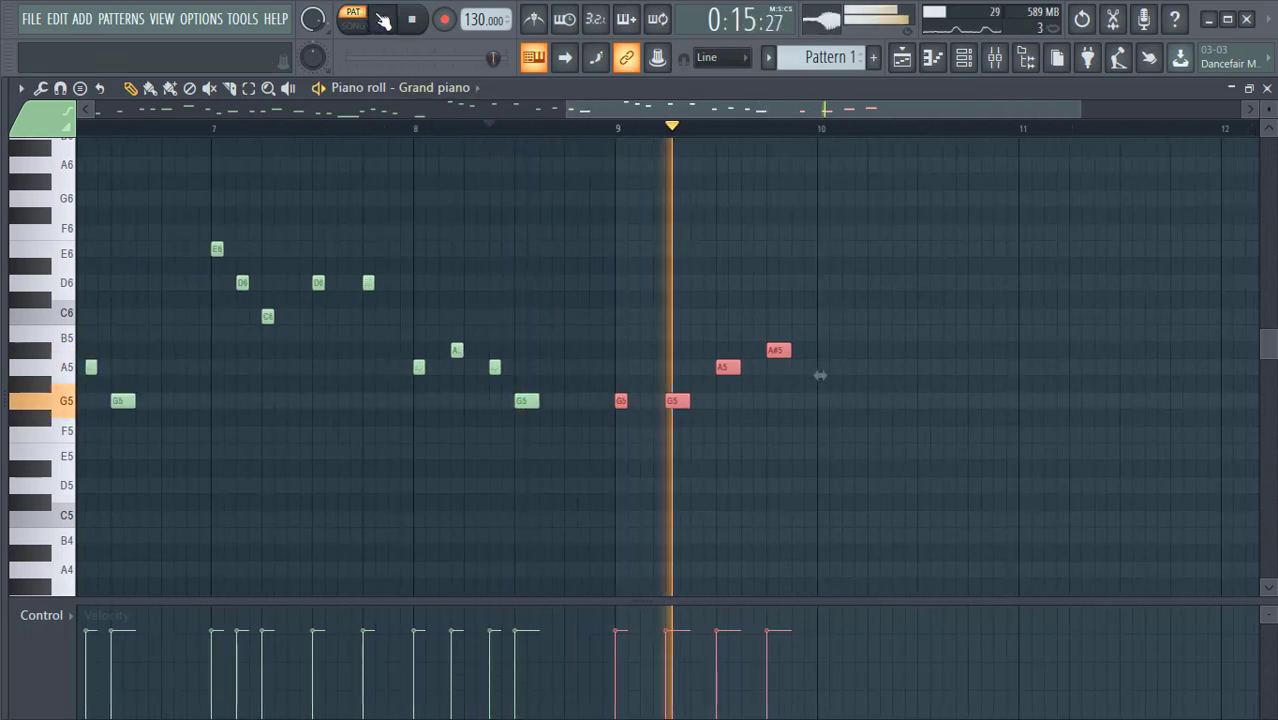
{"action": "left_click", "coordinate": [383, 20]}
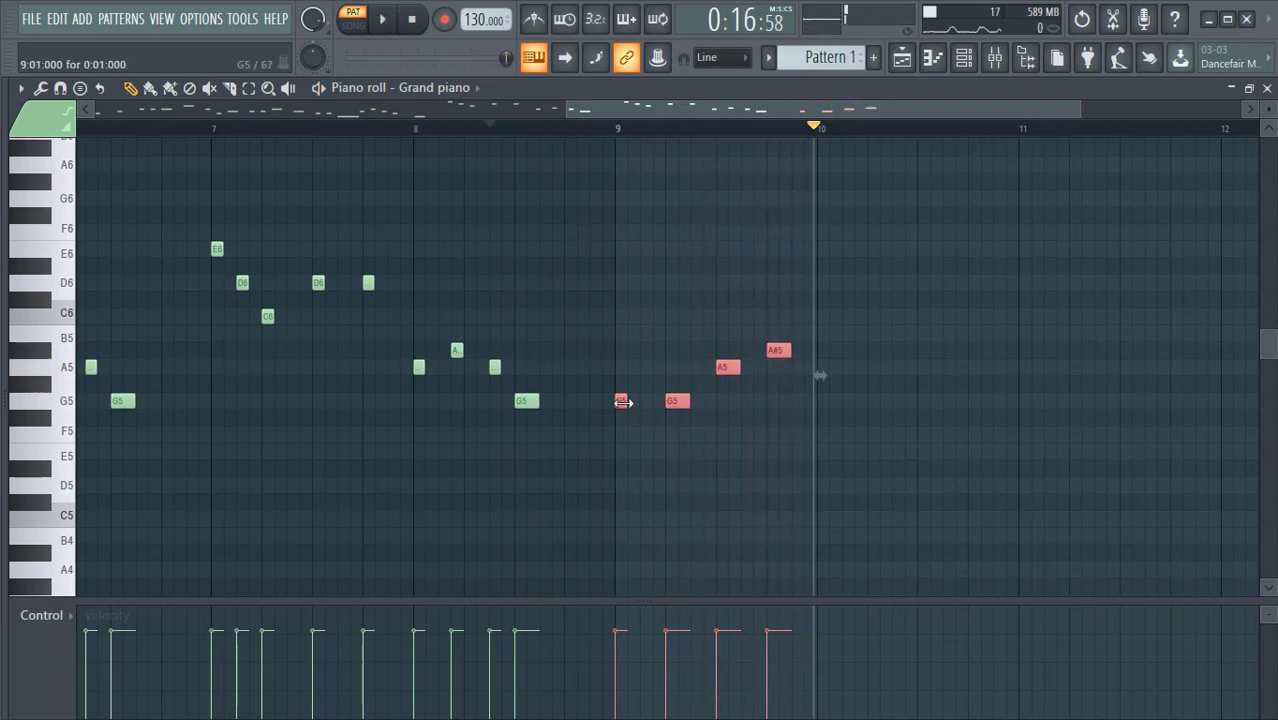
- Delete the one-step G5 at the start of bar 9 and move the remaining three notes one beat earlier to begin the bar
{"action": "right_click", "coordinate": [622, 402]}
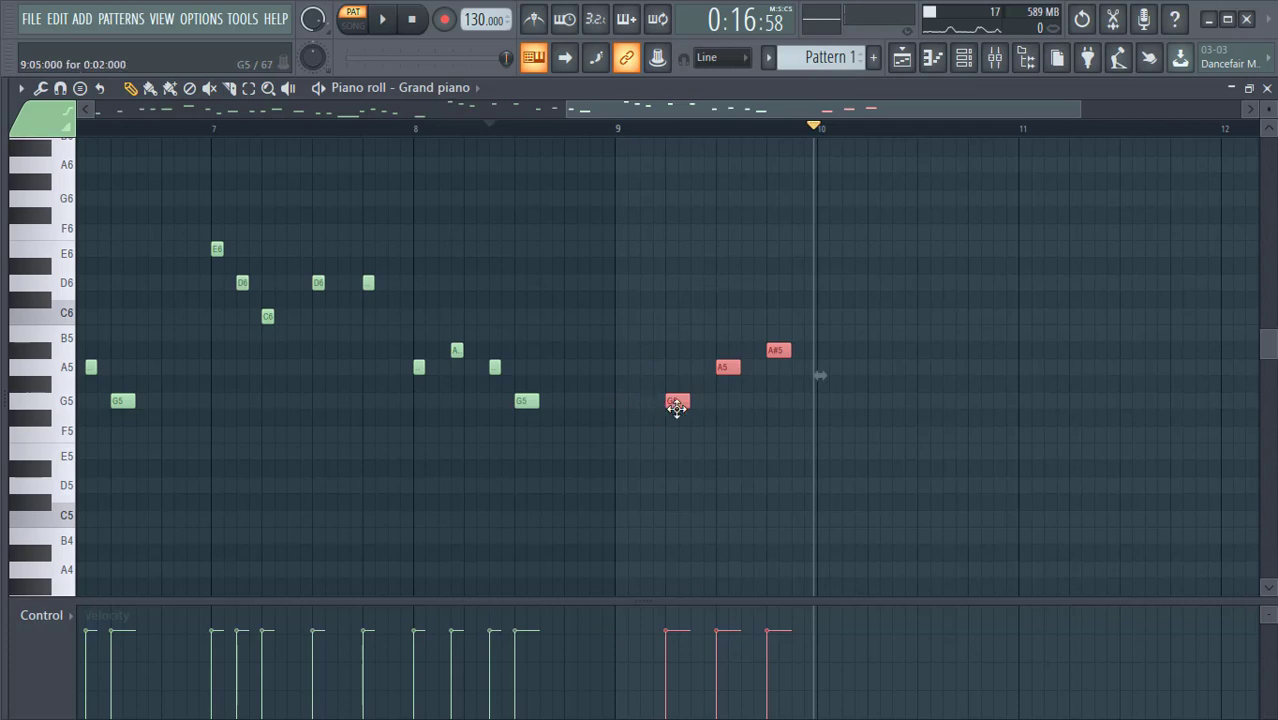
{"action": "left_click_drag", "start_coordinate": [677, 401], "coordinate": [625, 412]}
- Play the melody from just before bar 7 through the three notes of bar 9 and halt playback
{"action": "left_click", "coordinate": [200, 127]}
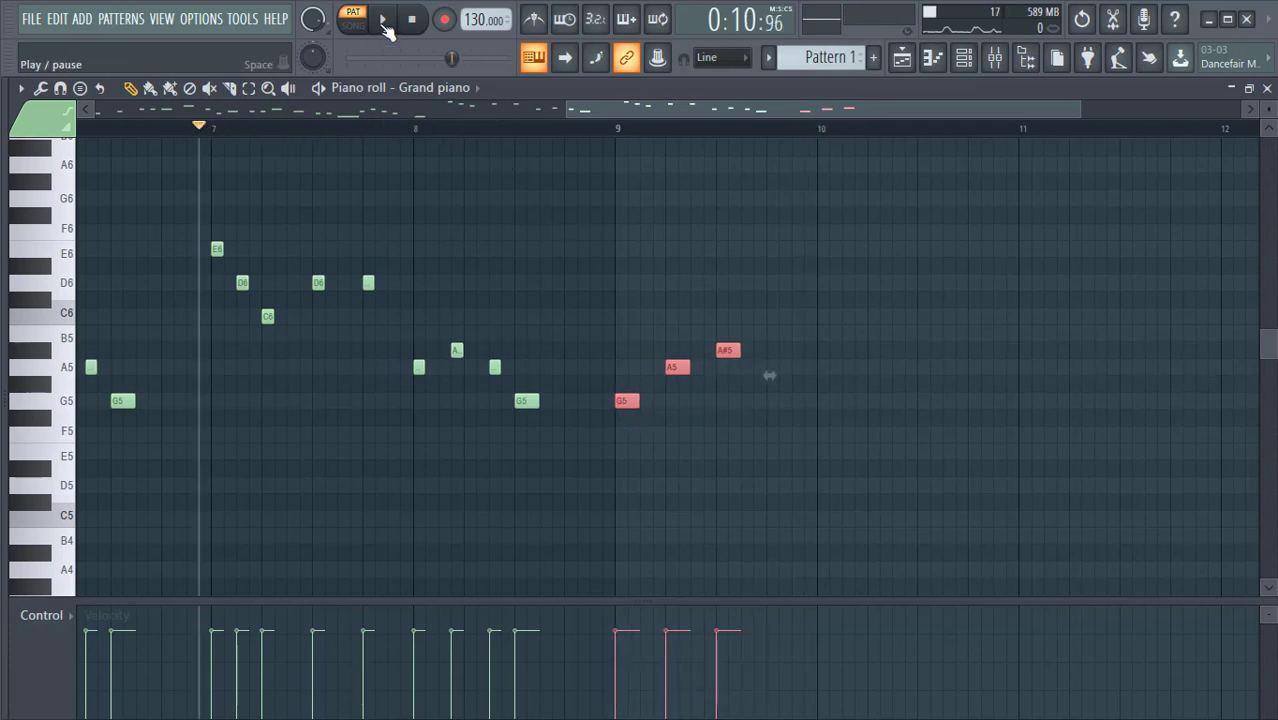
{"action": "left_click", "coordinate": [383, 20]}
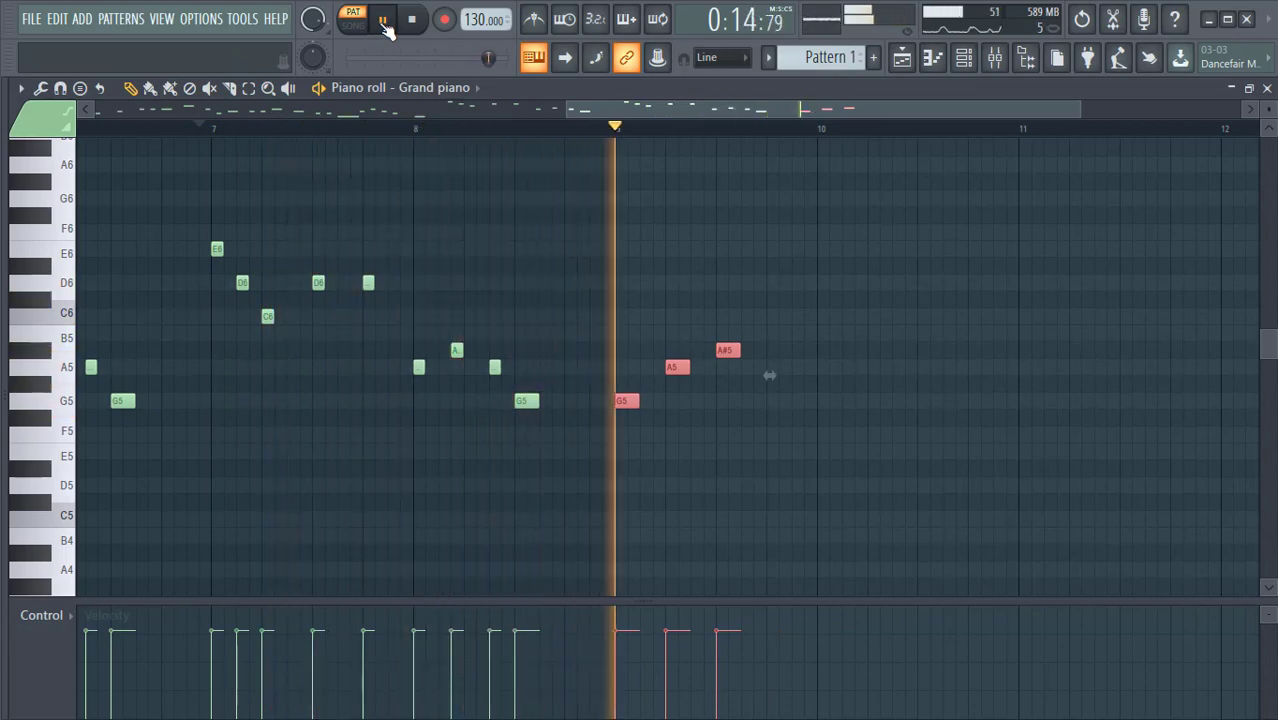
{"action": "left_click", "coordinate": [384, 21]}
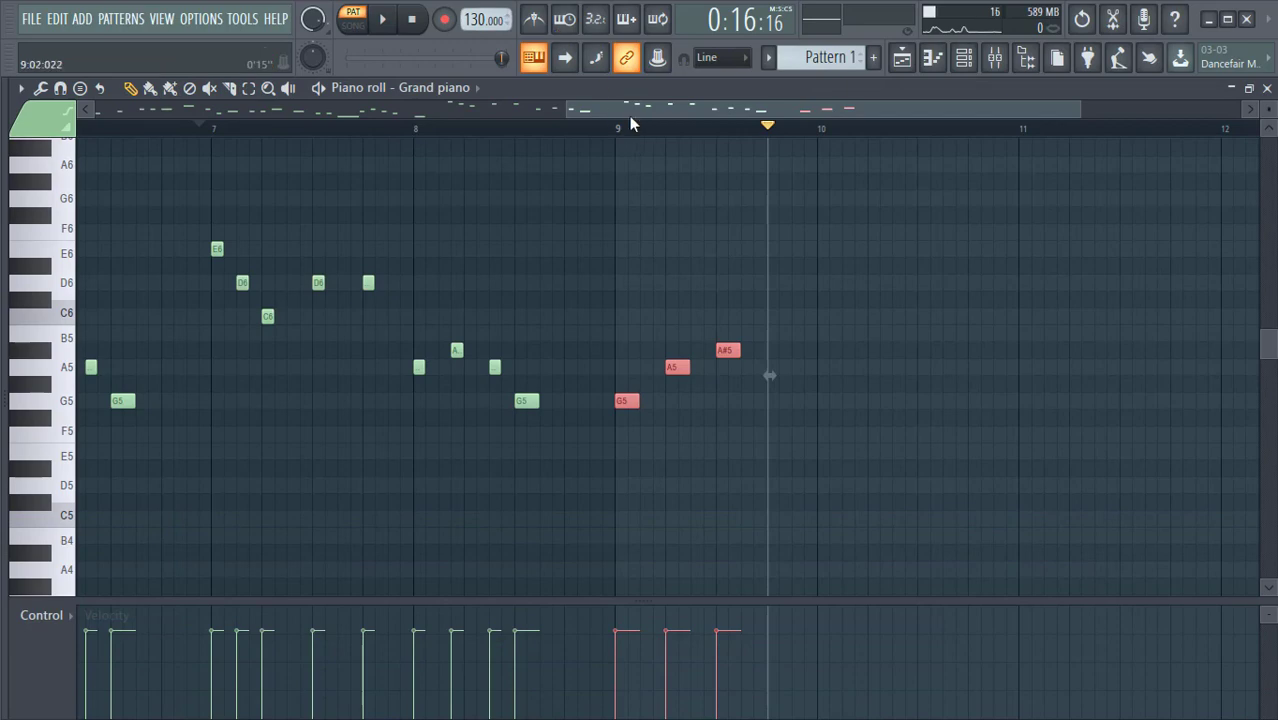
- Place an A#5 on the fourth beat of bar 9 and shorten it to one step
{"action": "left_click_drag", "start_coordinate": [631, 111], "coordinate": [716, 116]}
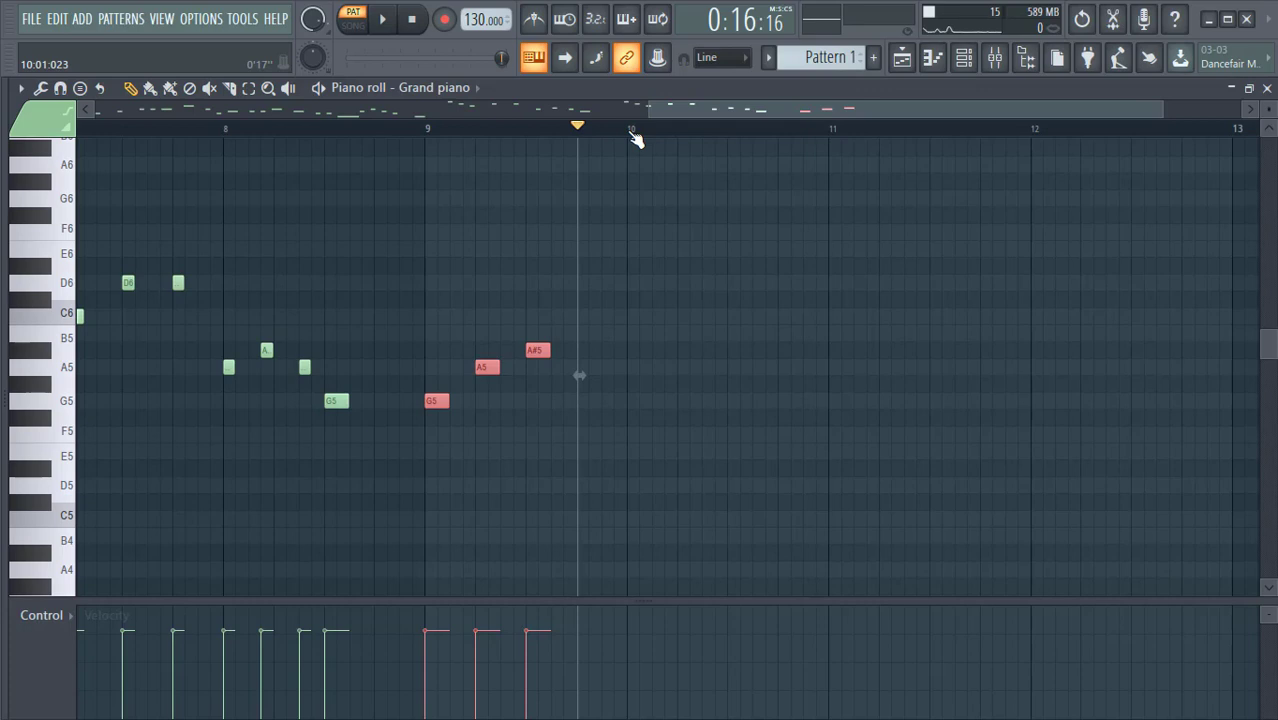
{"action": "key", "text": "space"}
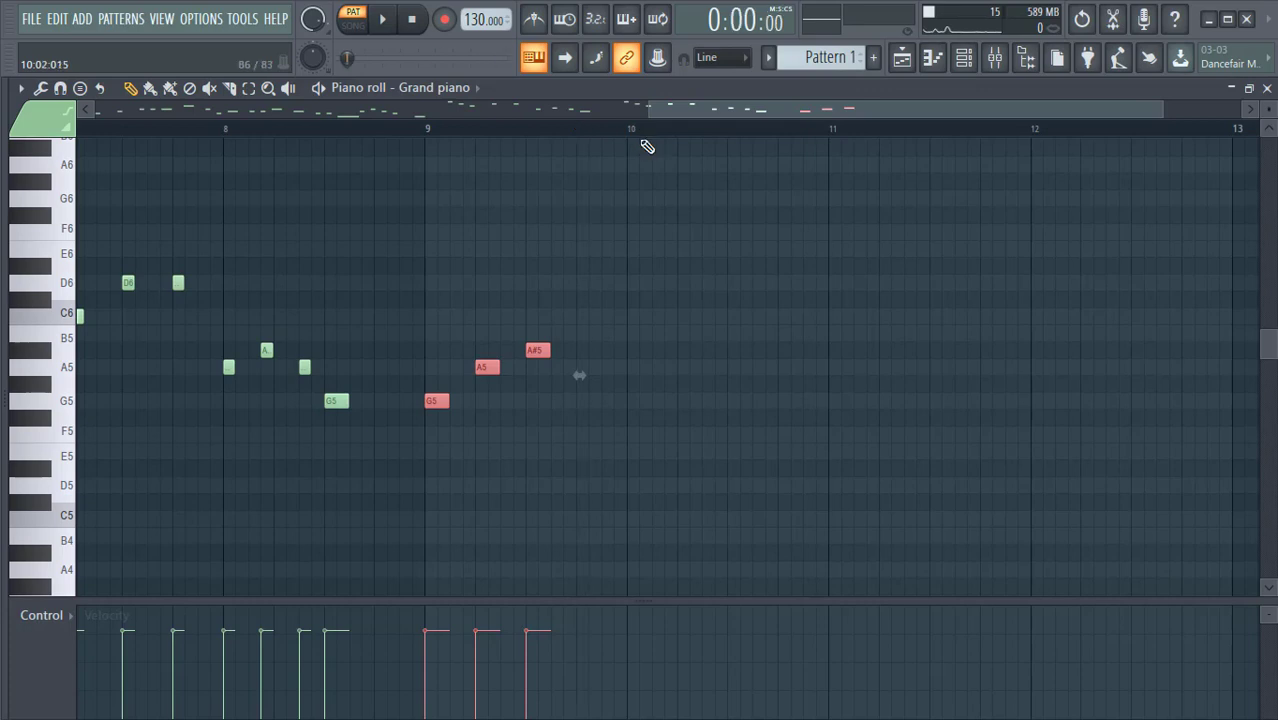
{"action": "scroll", "coordinate": [641, 137], "scroll_direction": "up", "scroll_amount": 3}
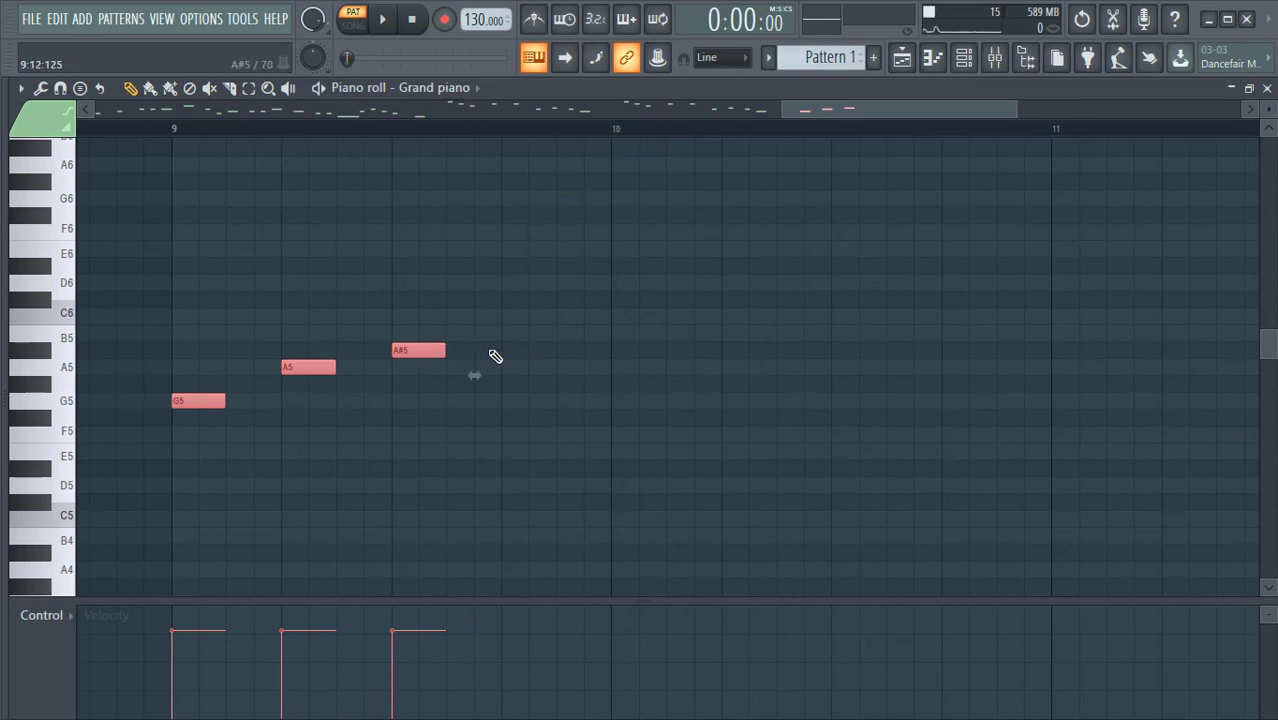
{"action": "left_click", "coordinate": [508, 352]}
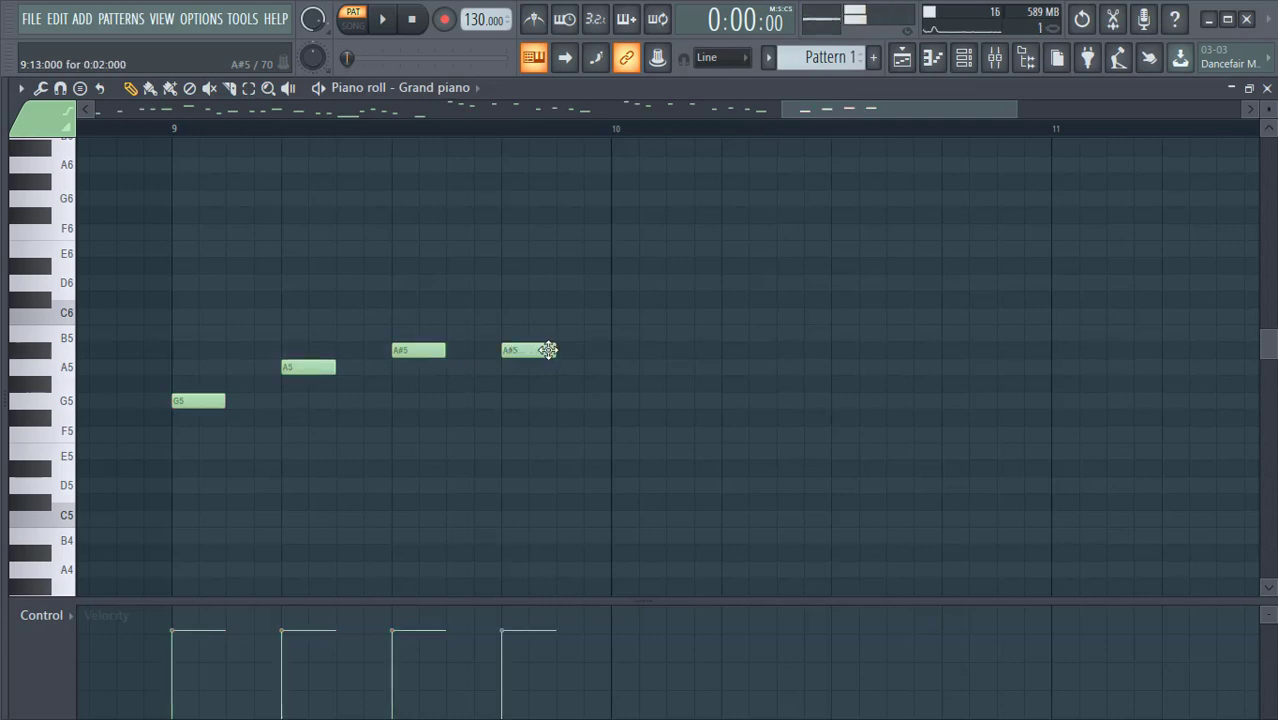
{"action": "left_click_drag", "start_coordinate": [549, 352], "coordinate": [522, 357]}
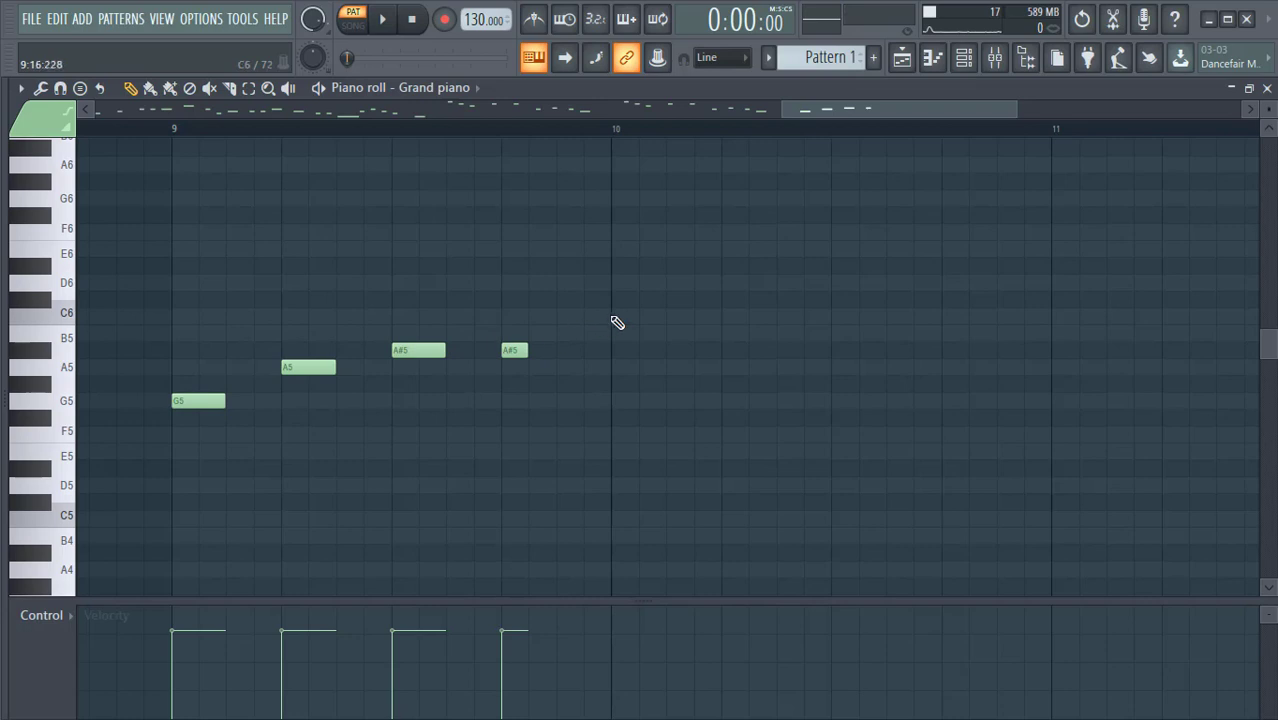
- Place three two-step notes in bar 10: C6 on the first beat, D6 on the second and C6 on the third
{"action": "left_click", "coordinate": [612, 317]}
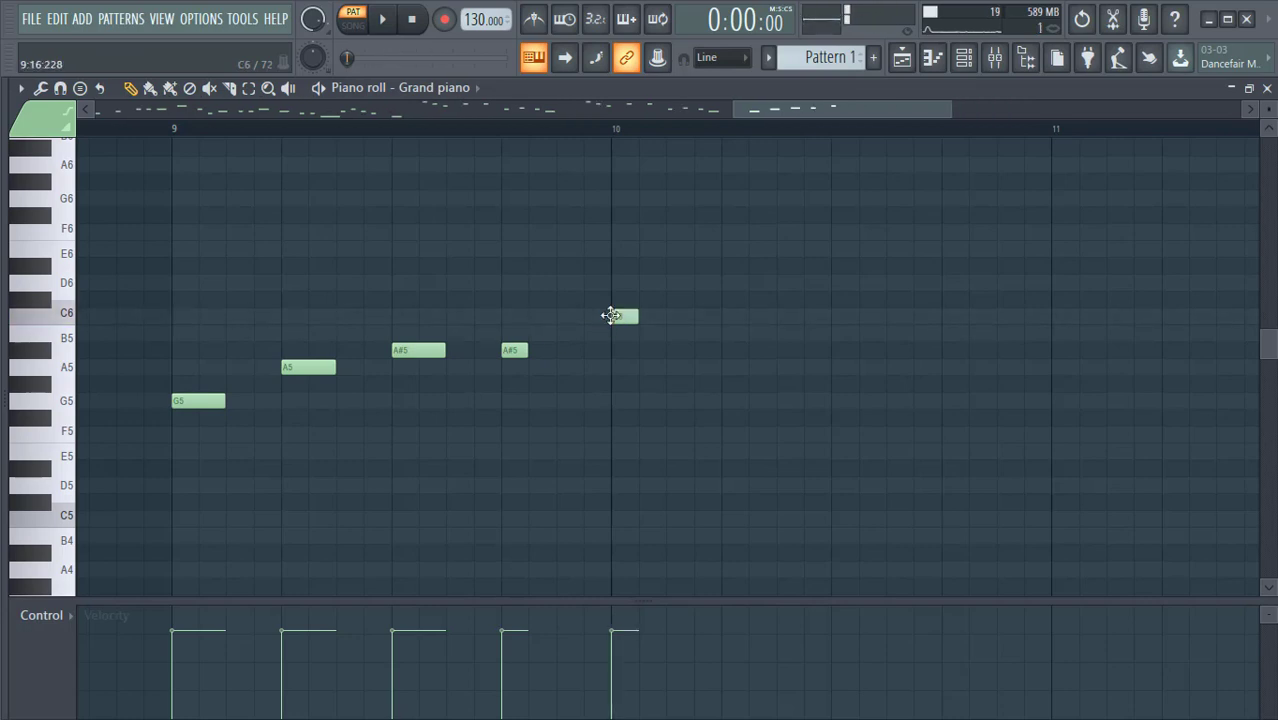
{"action": "left_click_drag", "start_coordinate": [637, 318], "coordinate": [660, 319]}
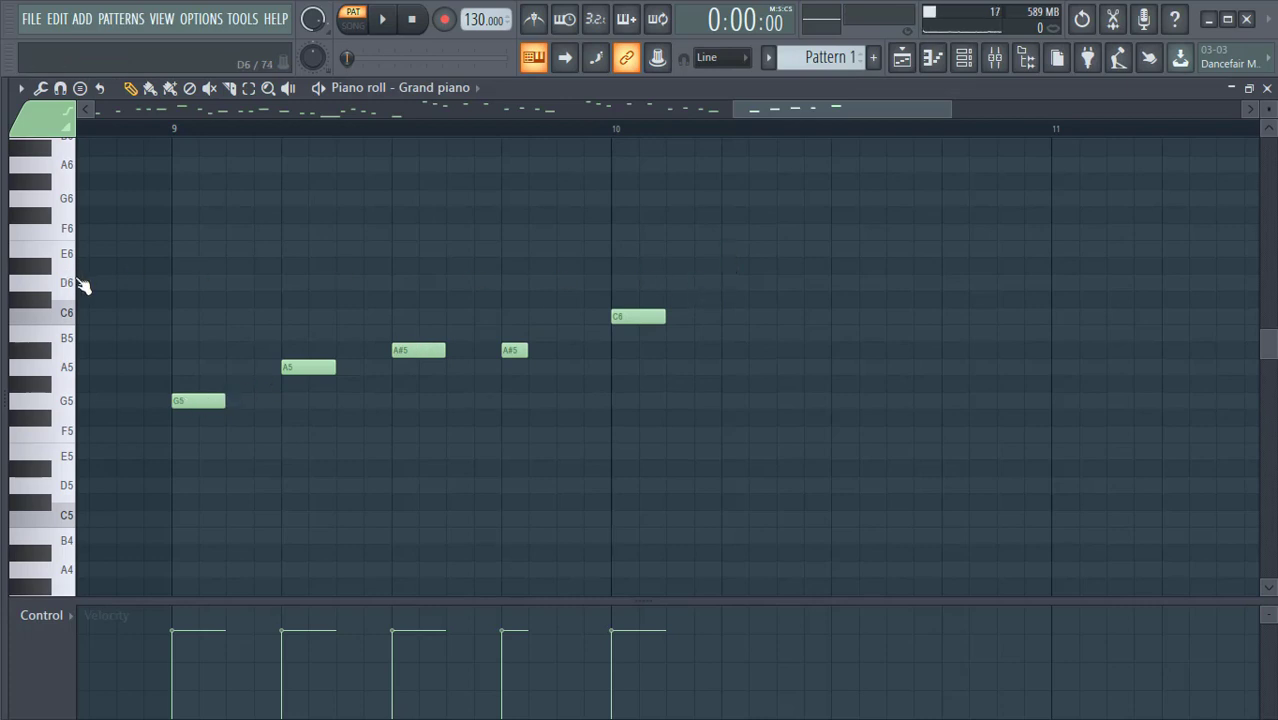
{"action": "left_click", "coordinate": [724, 283]}
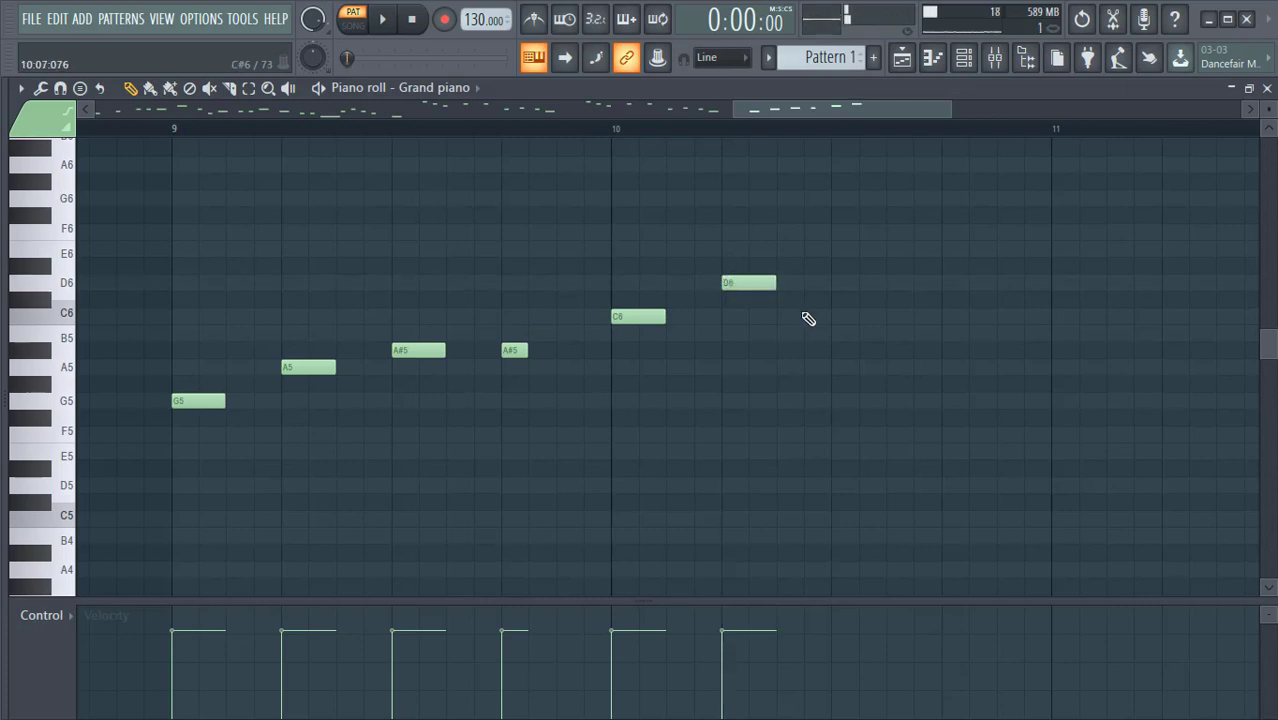
{"action": "left_click", "coordinate": [833, 319]}
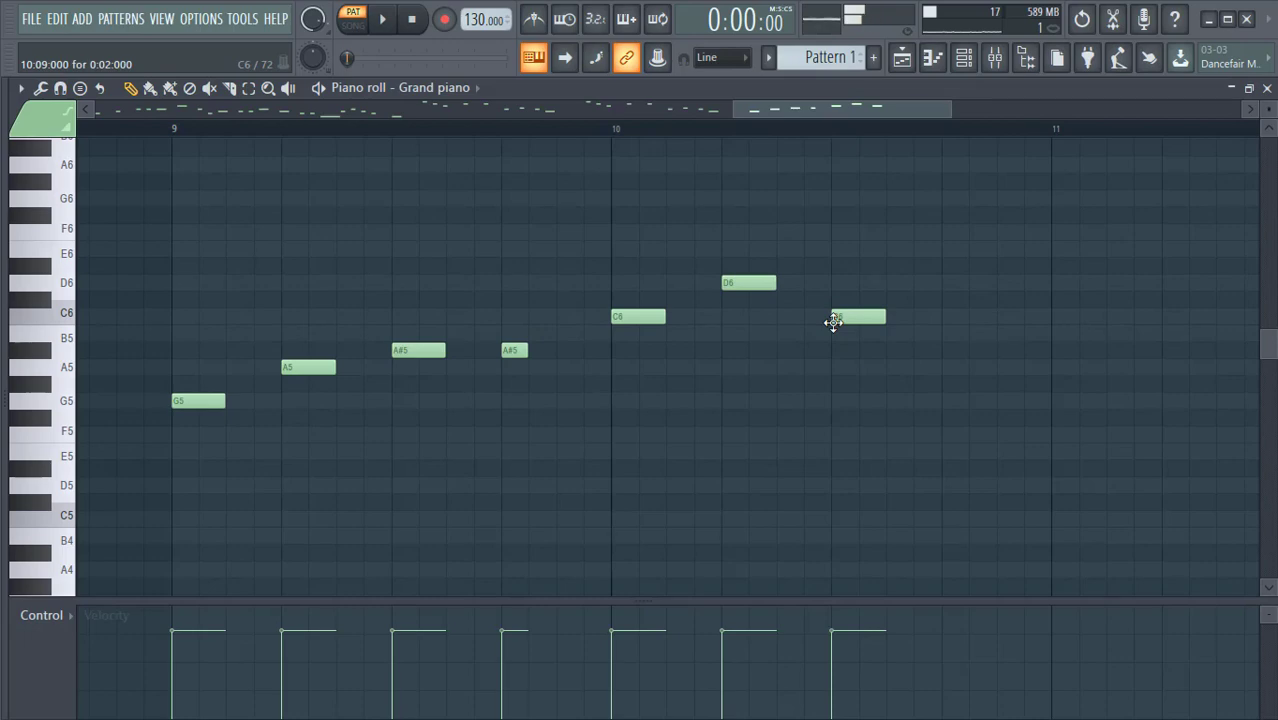
- Play the phrase from the last beat of bar 8 through the new notes in bar 10 and halt playback
{"action": "scroll", "coordinate": [622, 135], "scroll_direction": "down", "scroll_amount": 4}
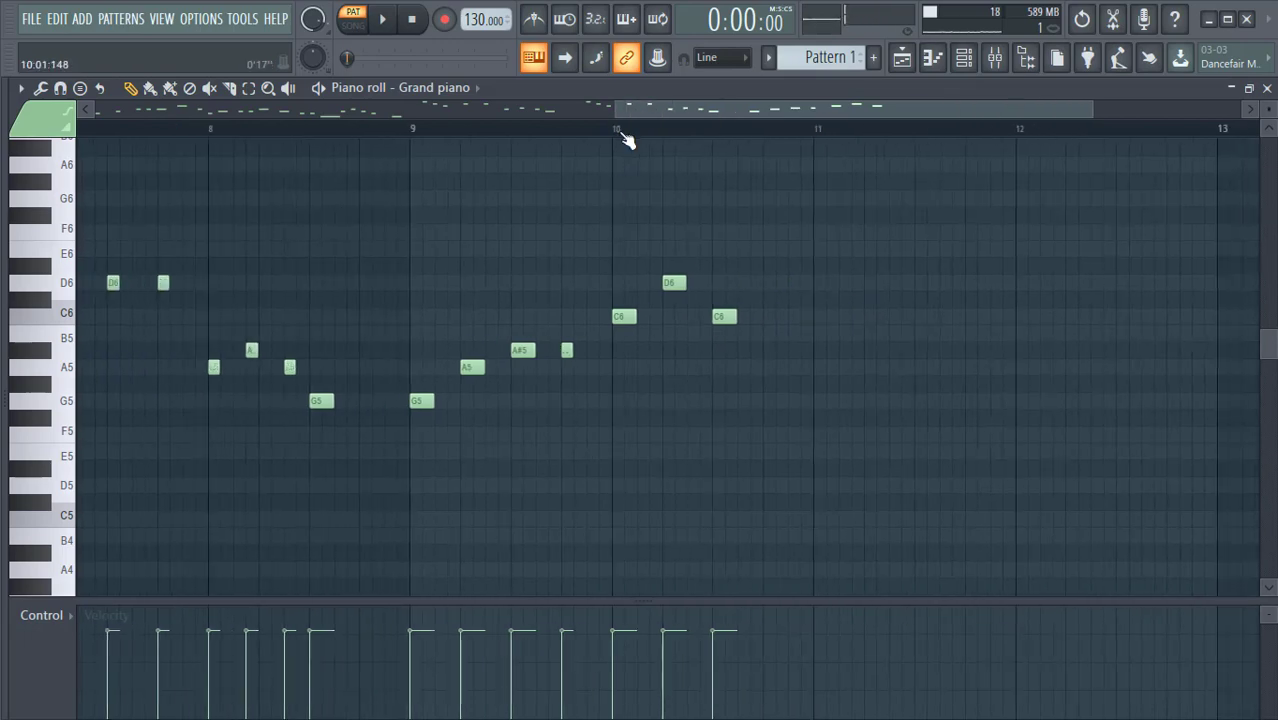
{"action": "left_click", "coordinate": [432, 128]}
{"action": "left_click", "coordinate": [383, 20]}
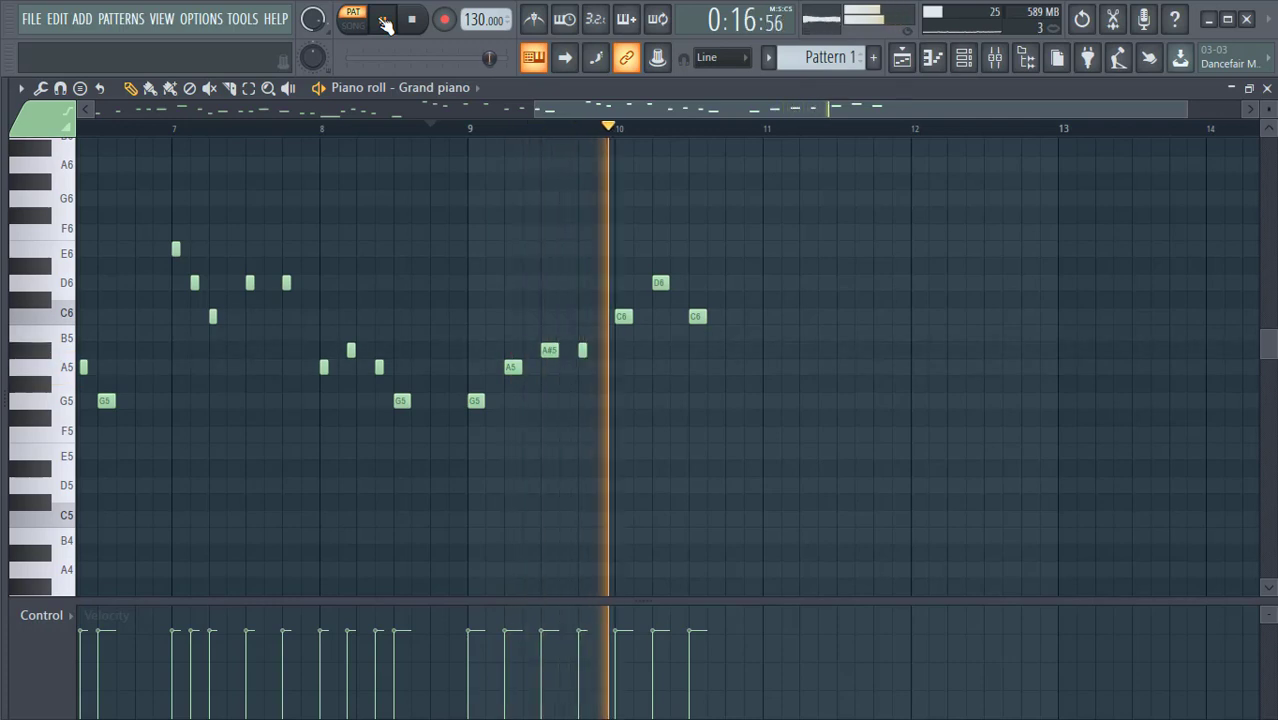
{"action": "left_click", "coordinate": [385, 22]}
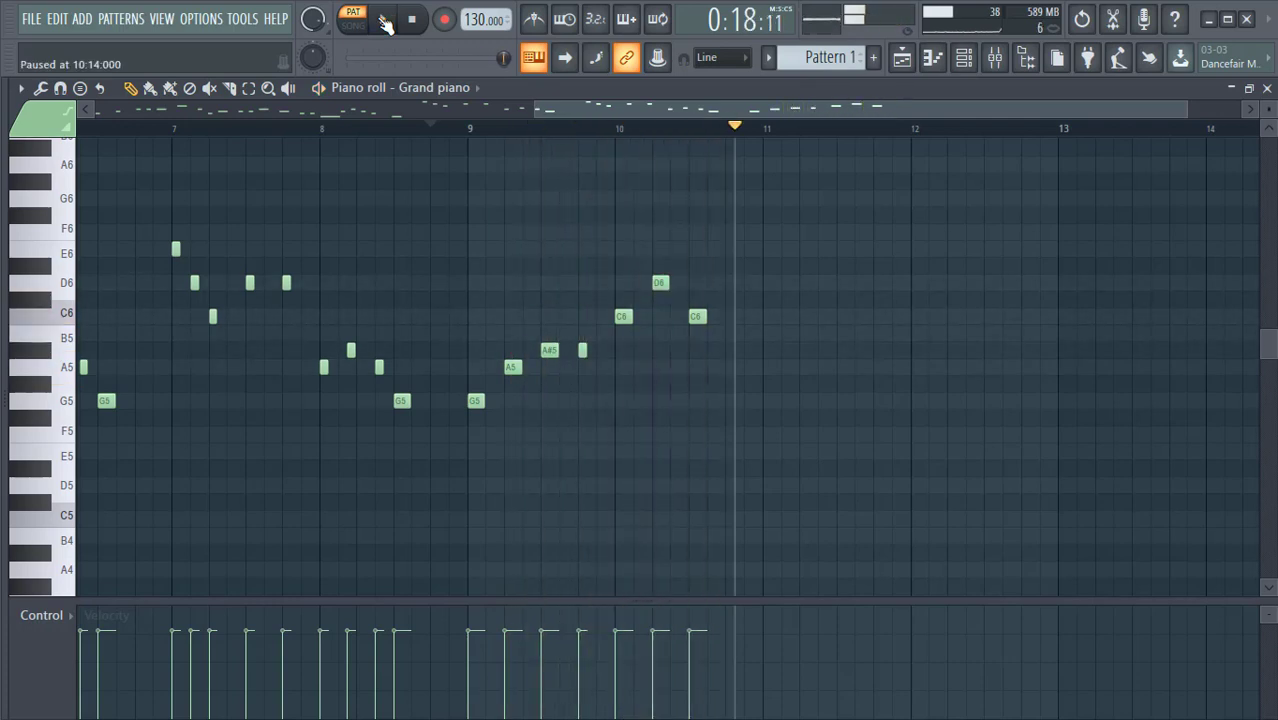
- Try a two-step A#5 on the fourth beat of bar 10, auditioned from the middle of bar 8
{"action": "scroll", "coordinate": [737, 130], "scroll_direction": "up", "scroll_amount": 3}
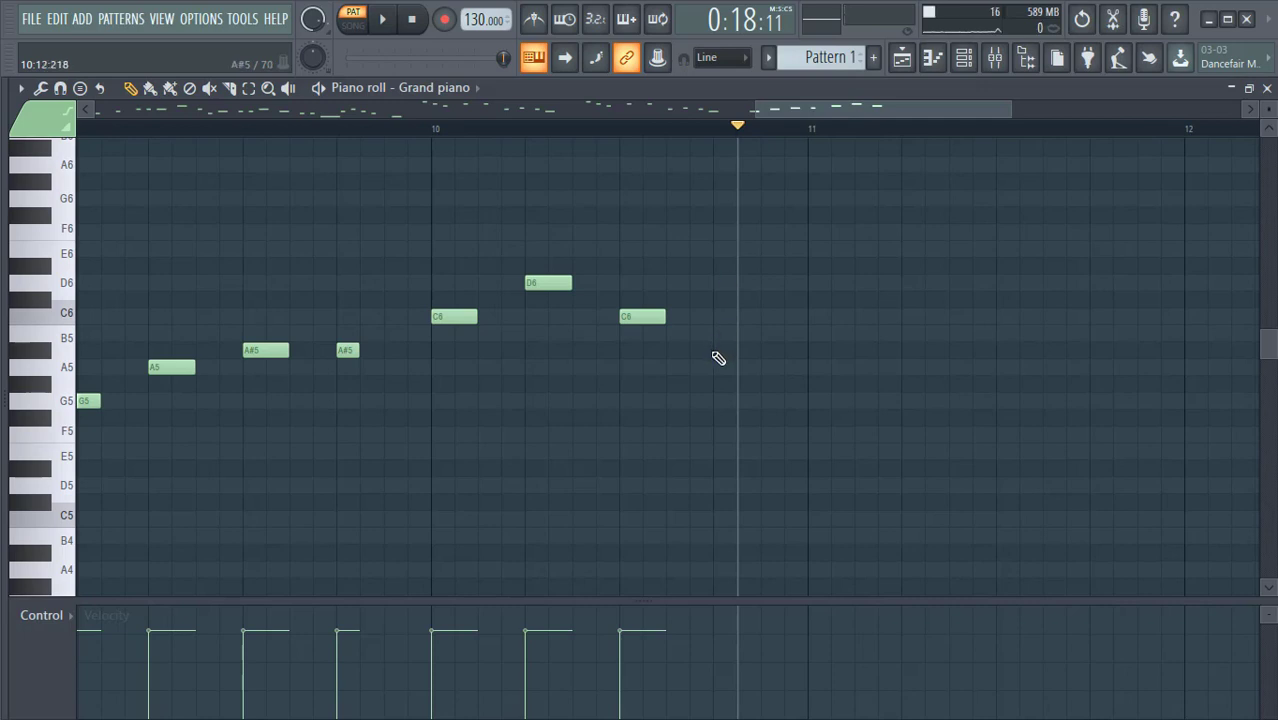
{"action": "left_click", "coordinate": [714, 352]}
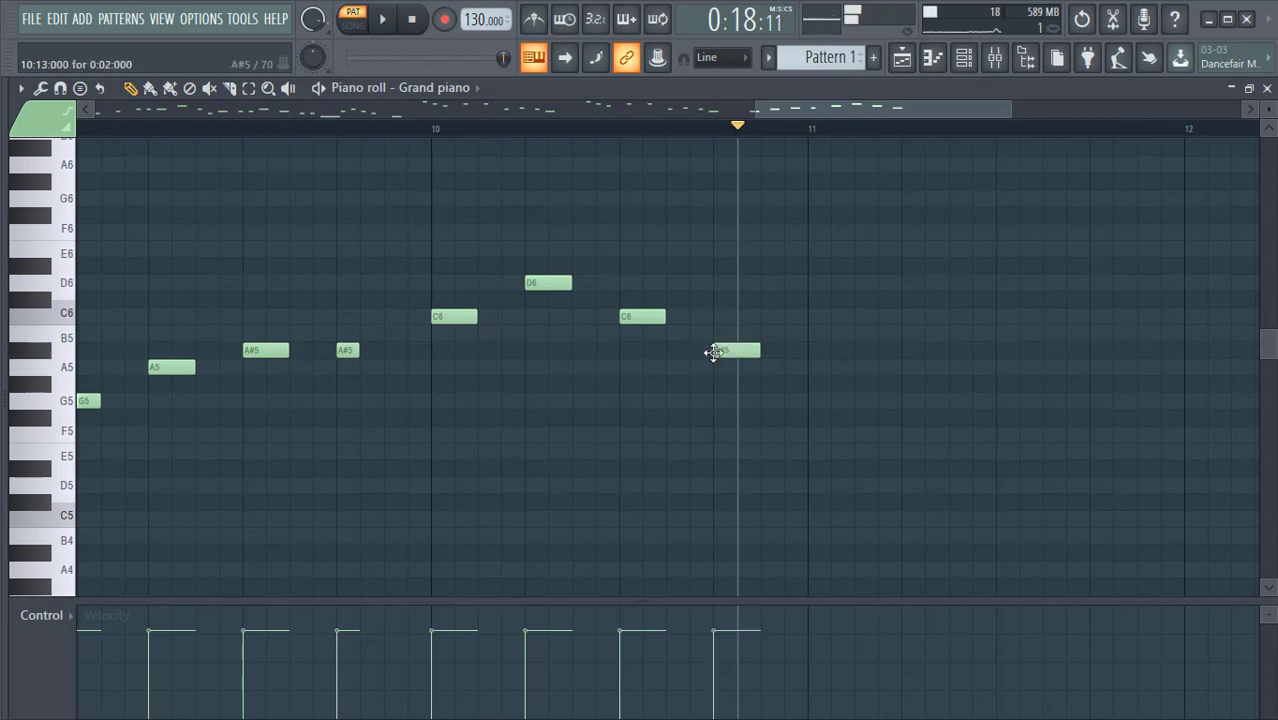
{"action": "scroll", "coordinate": [690, 134], "scroll_direction": "down", "scroll_amount": 4}
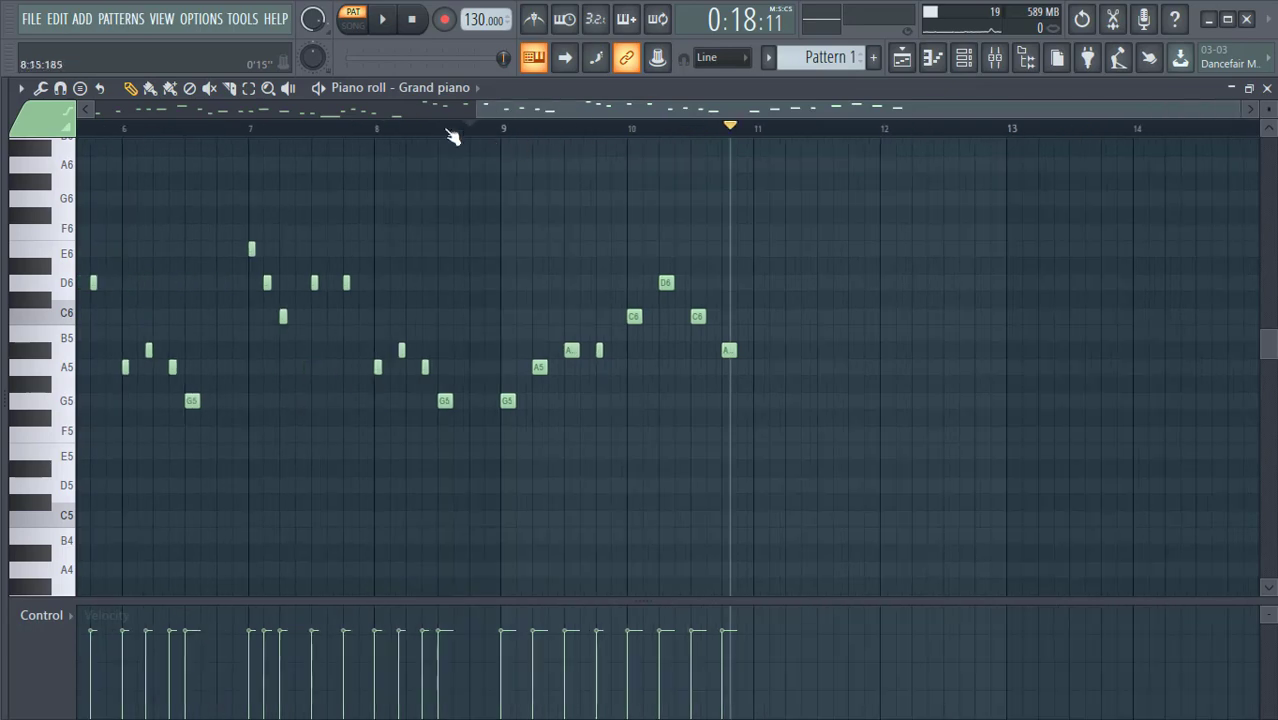
{"action": "left_click", "coordinate": [436, 133]}
{"action": "left_click", "coordinate": [384, 20]}
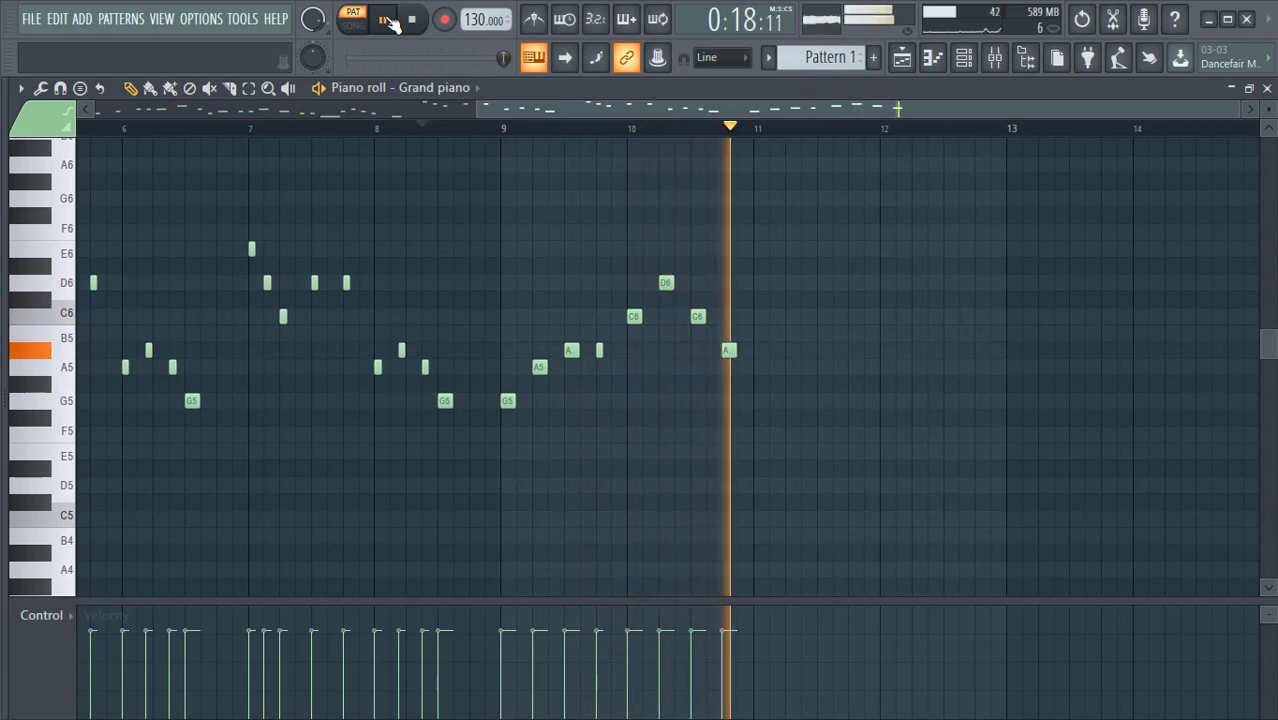
{"action": "left_click", "coordinate": [386, 20]}
{"action": "right_click", "coordinate": [729, 350]}
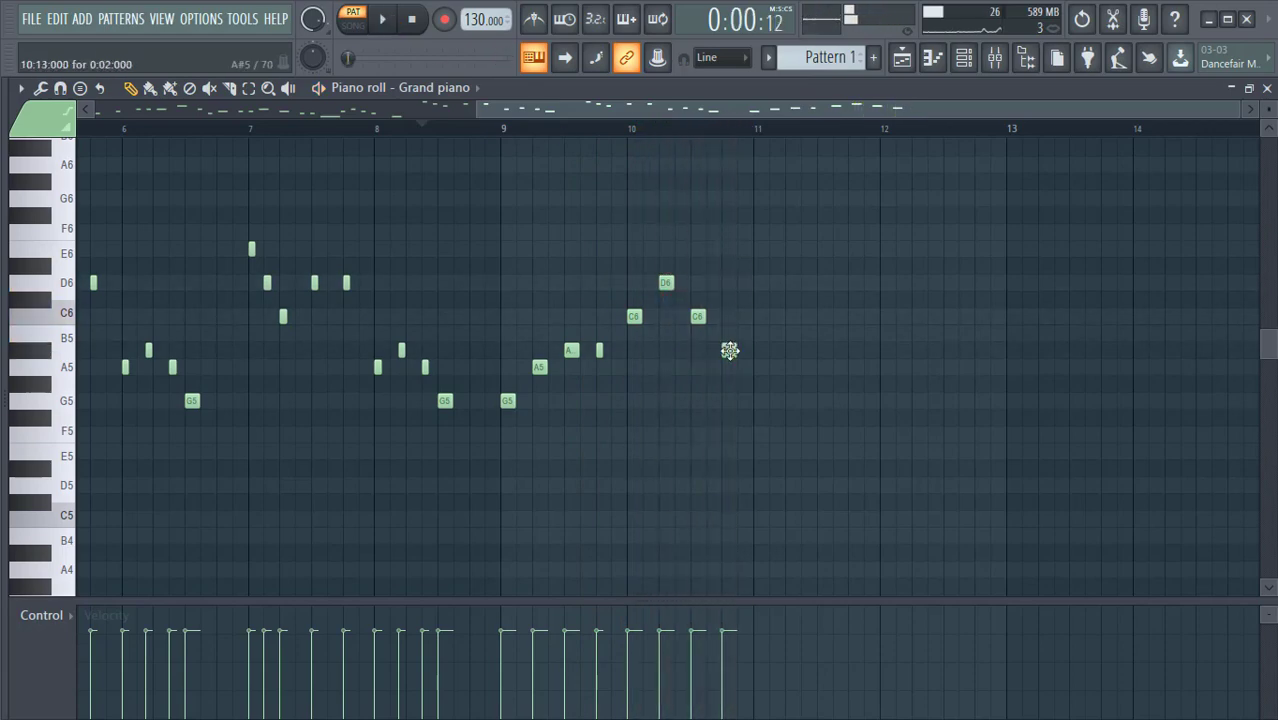
- Place a two-step G5 on the fourth beat of bar 10 and play the phrase from just before bar 9
{"action": "left_click", "coordinate": [380, 20]}
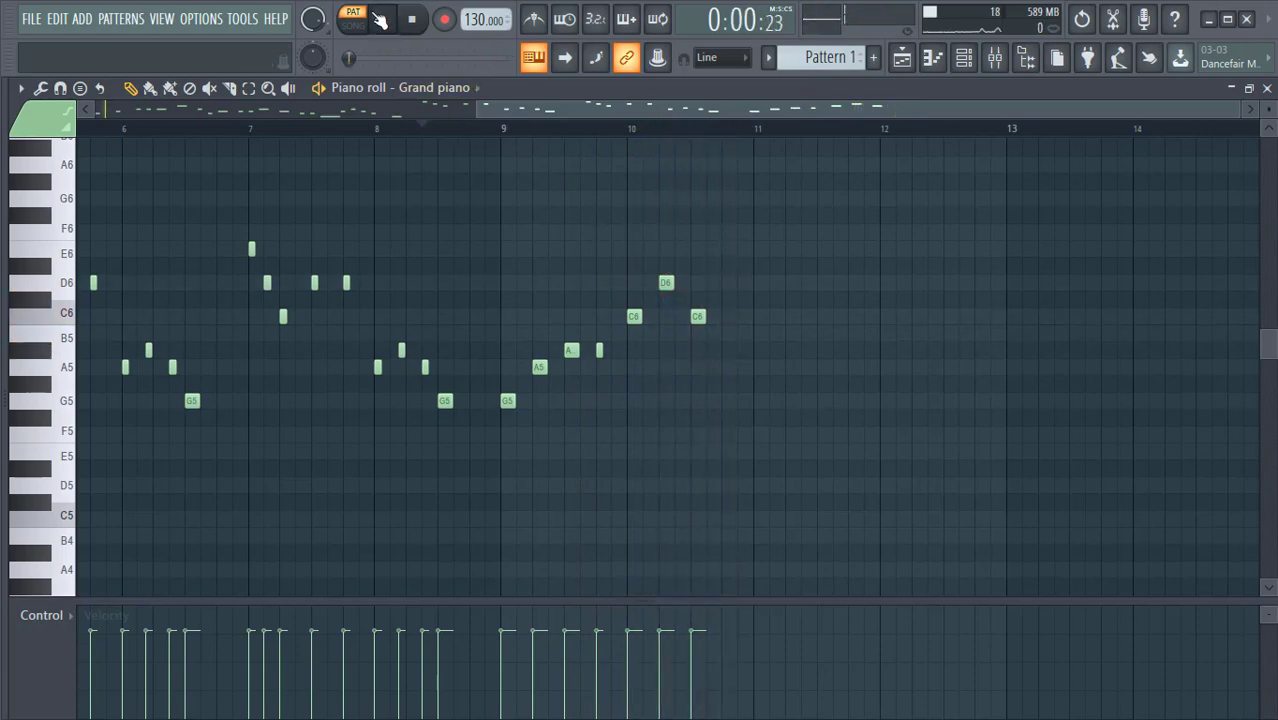
{"action": "left_click", "coordinate": [424, 132]}
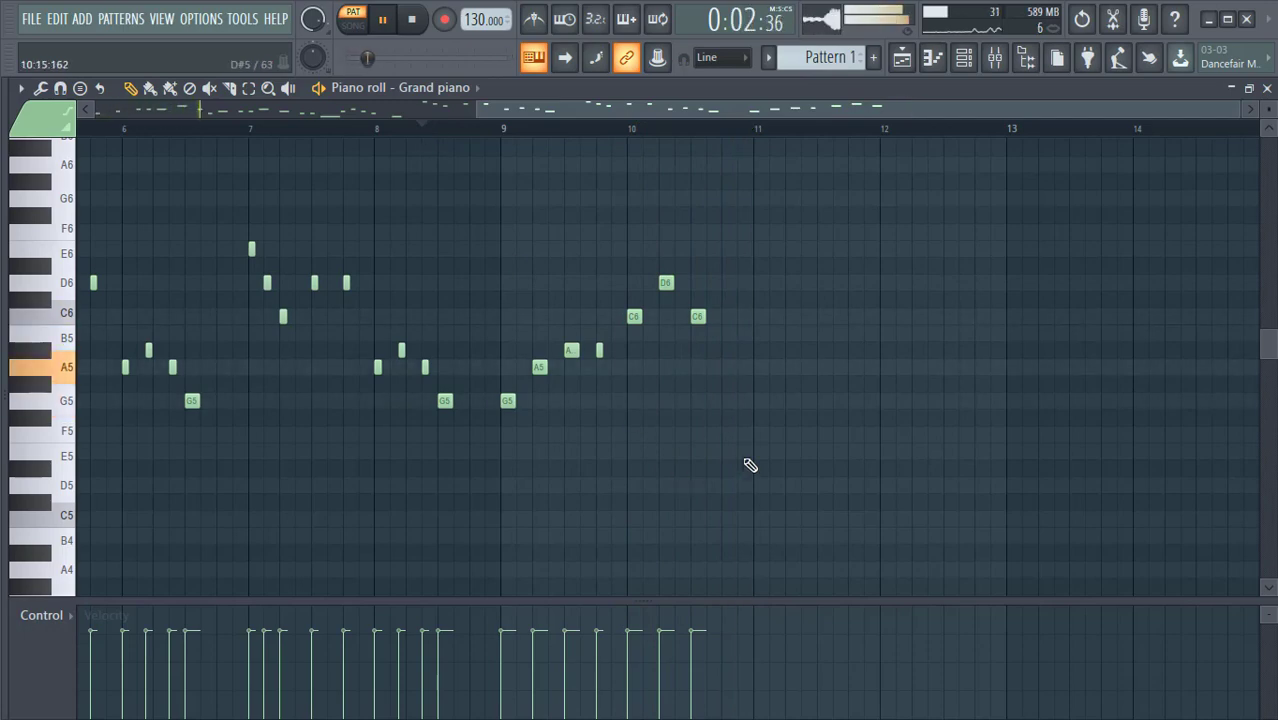
{"action": "left_click", "coordinate": [728, 401]}
{"action": "left_click", "coordinate": [497, 131]}
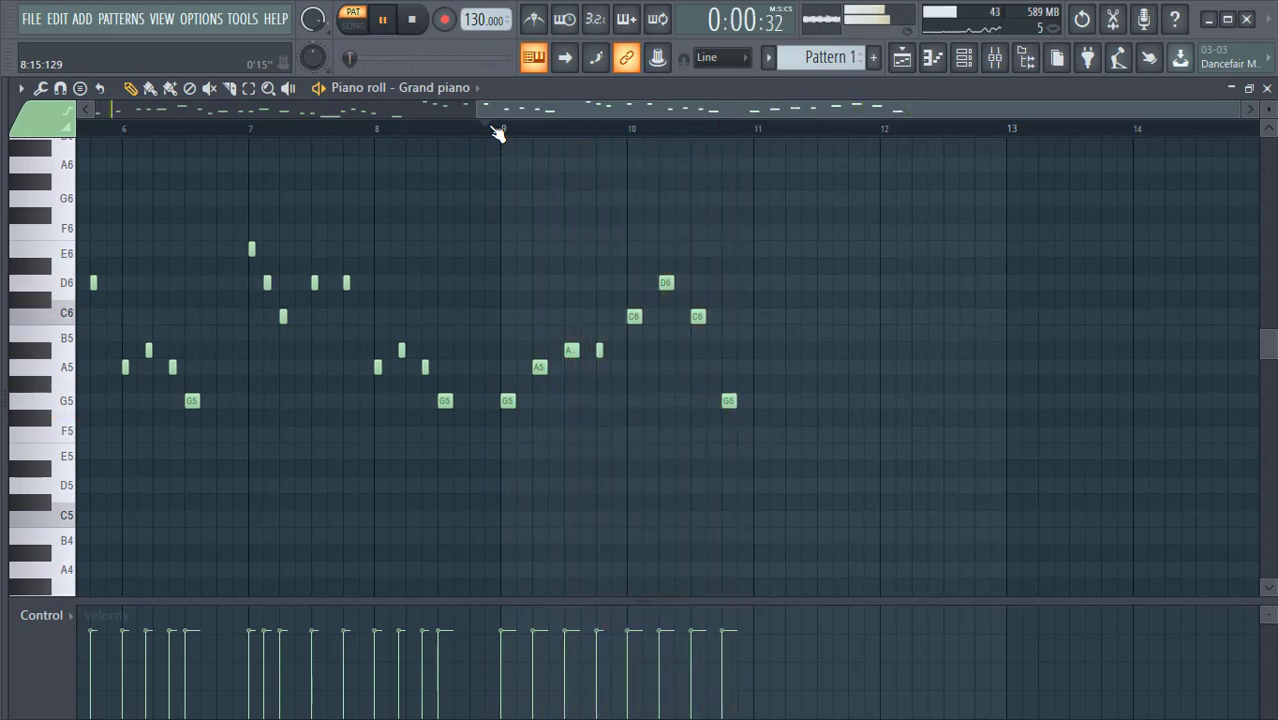
- Raise the last note of bar 10 to C6, then replay the phrase from just before bar 9 and halt playback
{"action": "left_click_drag", "start_coordinate": [727, 404], "coordinate": [728, 316]}
{"action": "left_click", "coordinate": [499, 130]}
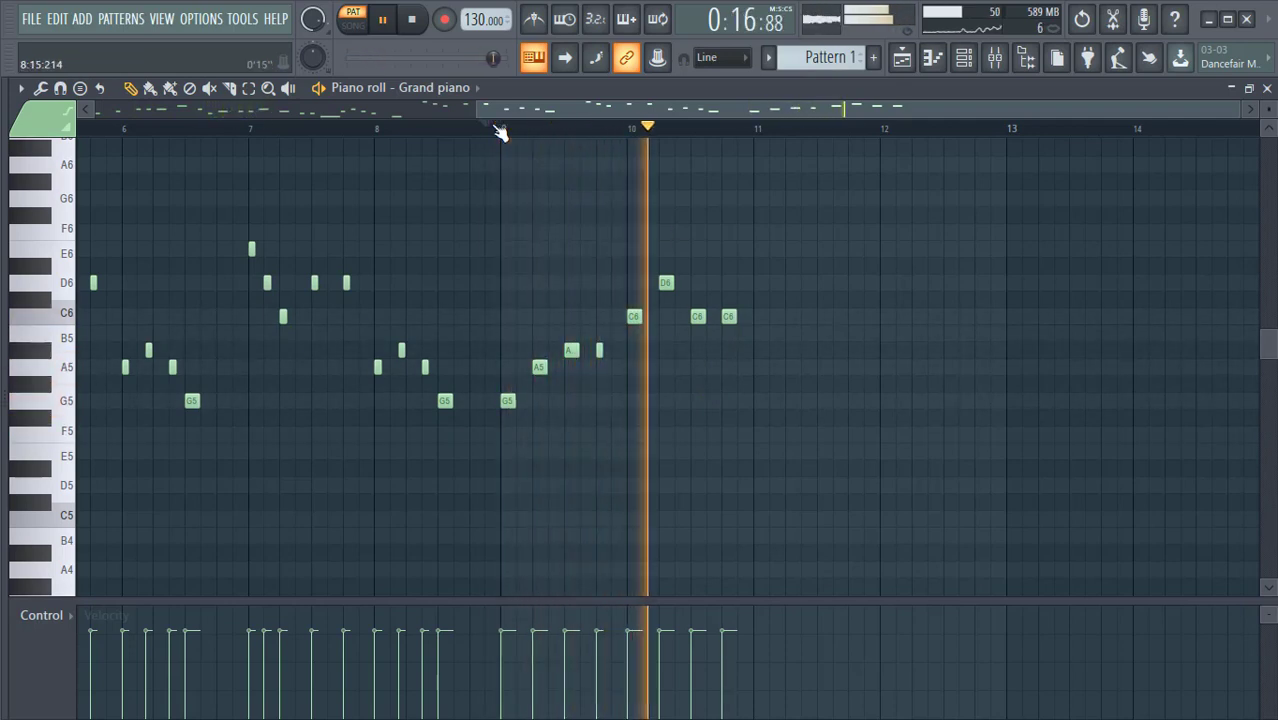
{"action": "key", "text": "space"}
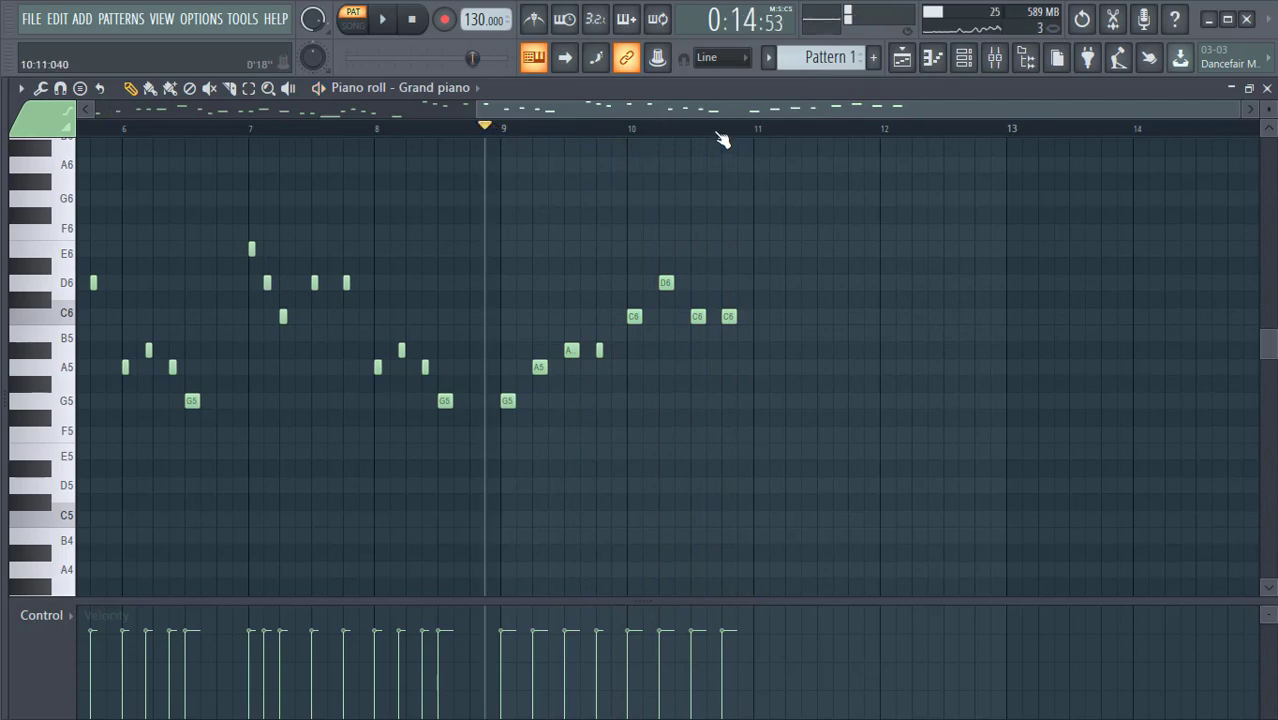
- Place an A5 at the start of bar 11 and shorten it to one step
{"action": "scroll", "coordinate": [722, 137], "scroll_direction": "up", "scroll_amount": 2}
{"action": "scroll", "coordinate": [724, 138], "scroll_direction": "up", "scroll_amount": 1}
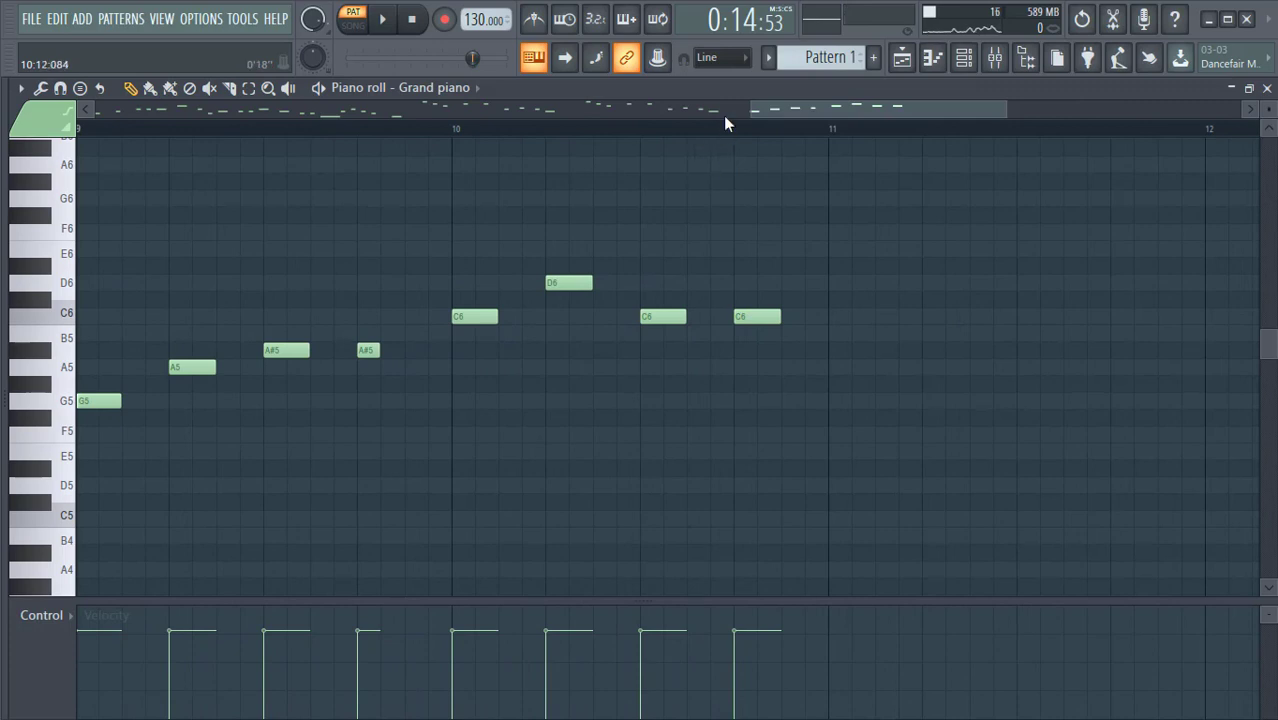
{"action": "left_click", "coordinate": [75, 369]}
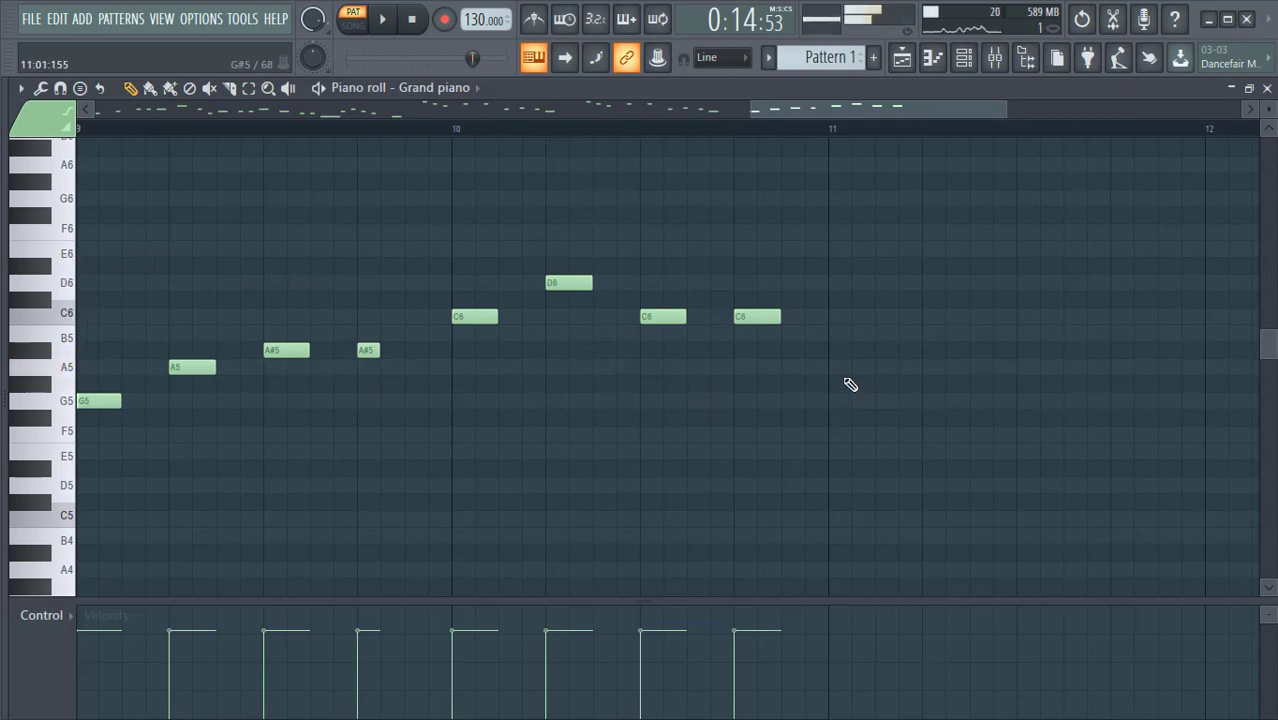
{"action": "left_click", "coordinate": [831, 367]}
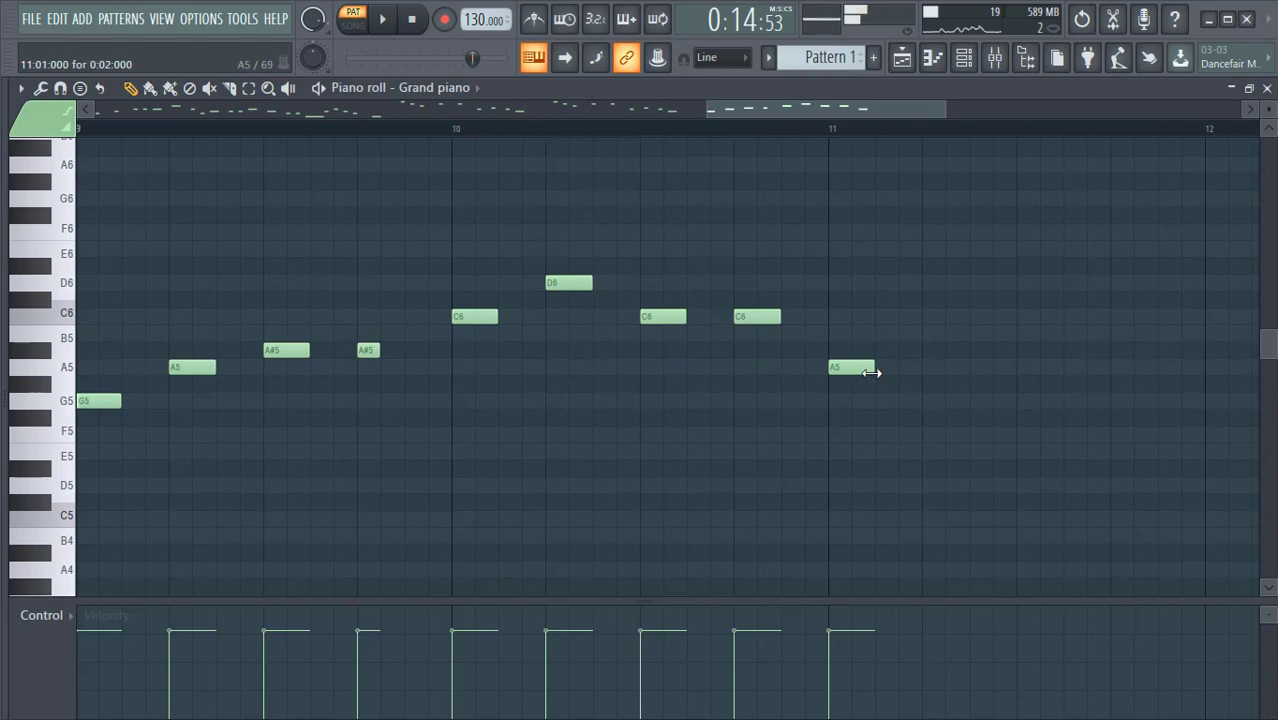
{"action": "left_click_drag", "start_coordinate": [872, 372], "coordinate": [851, 377]}
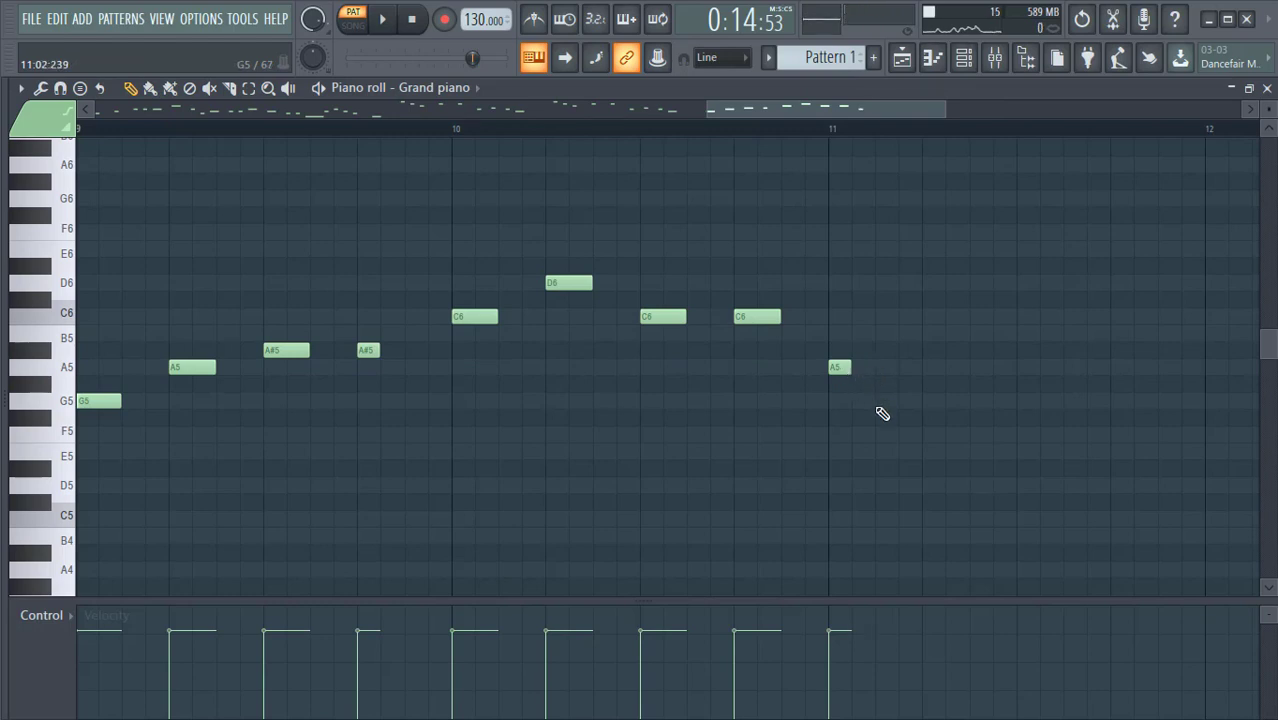
- Place one-step G5, F5 and G5 notes on the third, fifth and seventh steps of bar 11, then play from the start of bar 10
{"action": "left_click", "coordinate": [877, 402]}
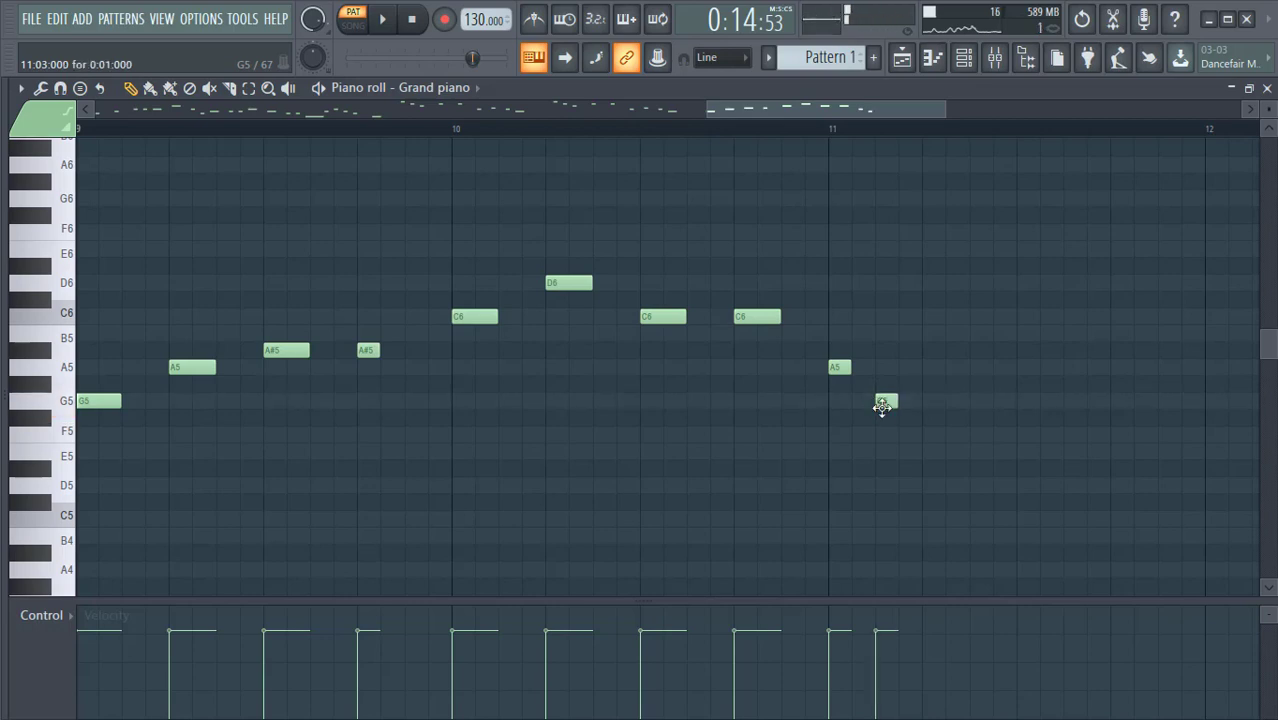
{"action": "left_click", "coordinate": [924, 435]}
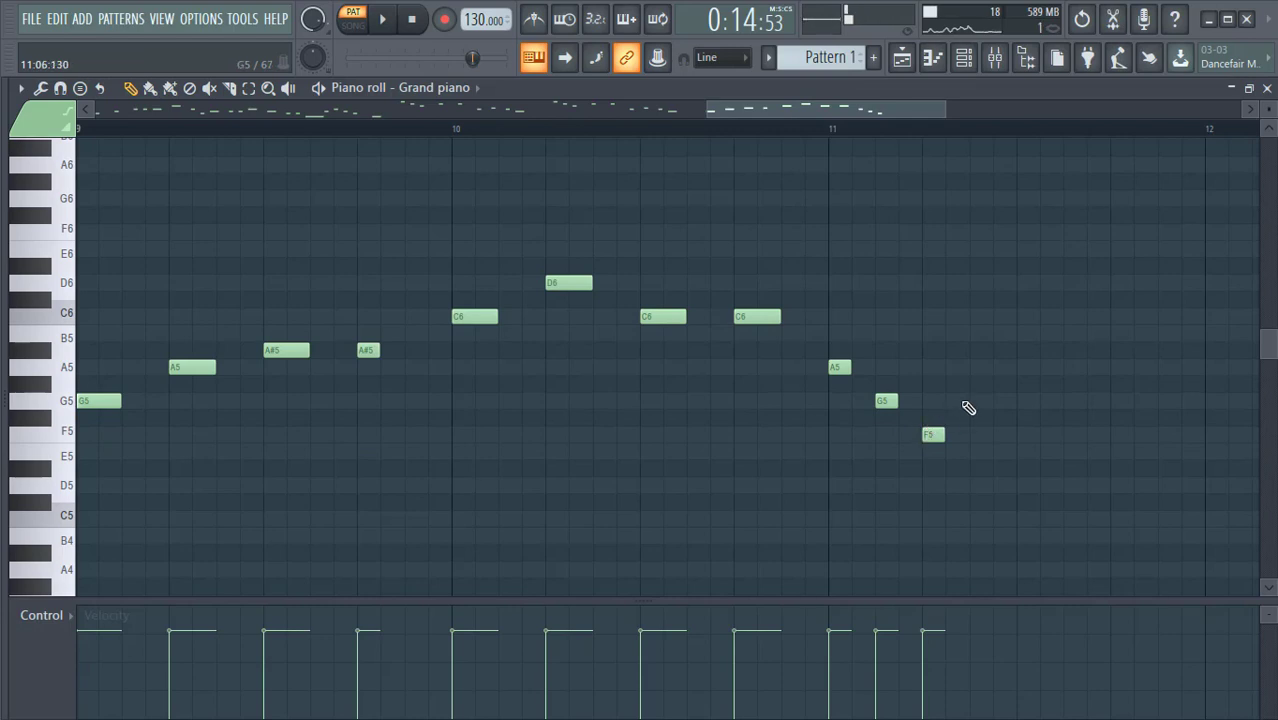
{"action": "left_click", "coordinate": [975, 402]}
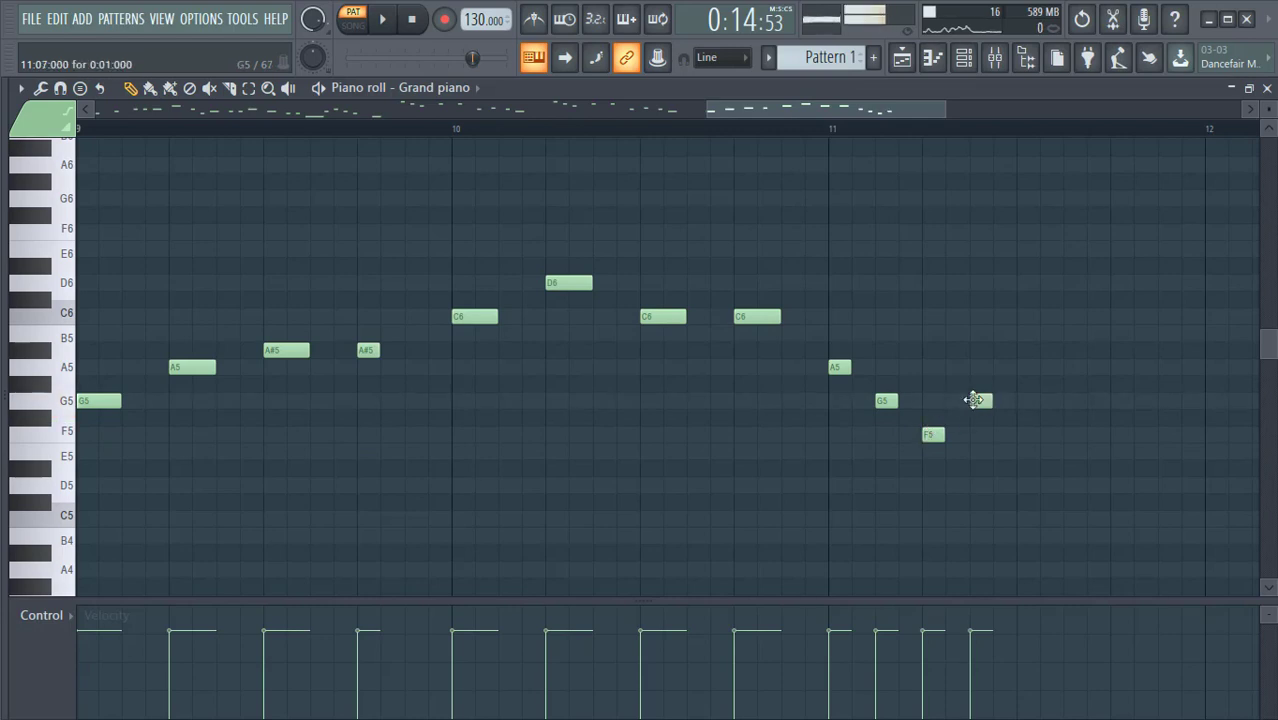
{"action": "scroll", "coordinate": [738, 129], "scroll_direction": "down", "scroll_amount": 3}
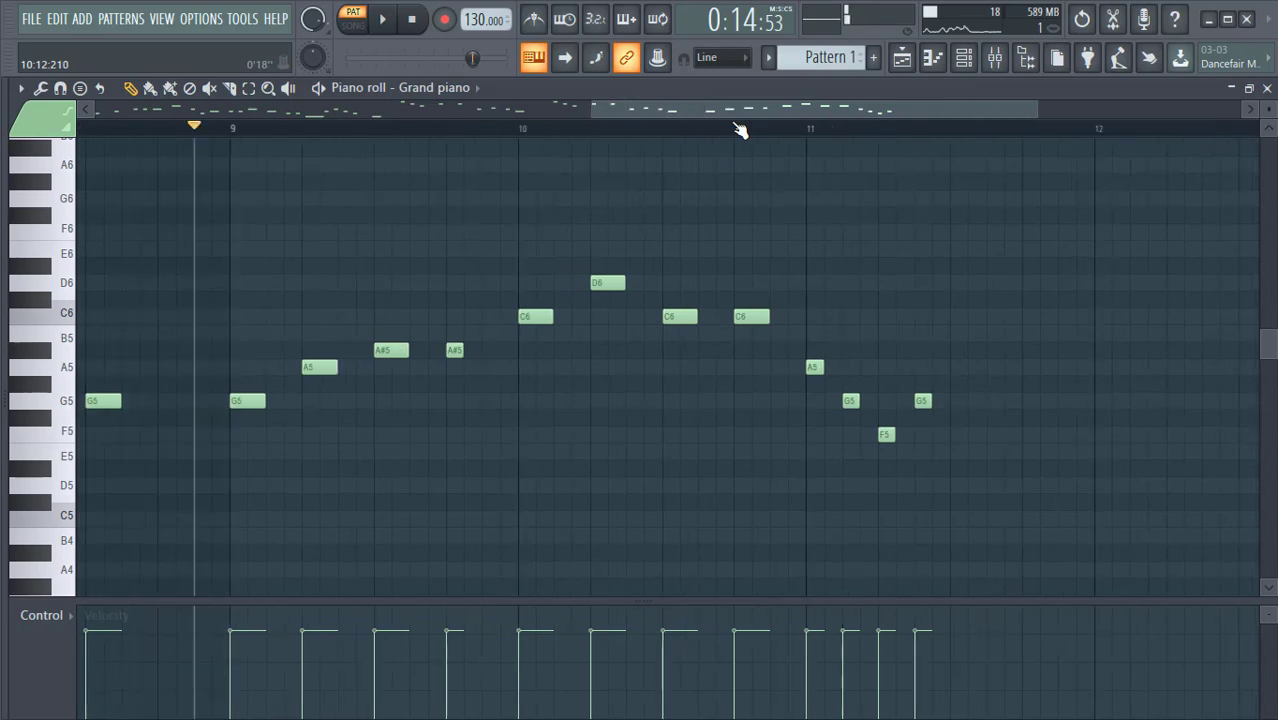
{"action": "left_click", "coordinate": [588, 130]}
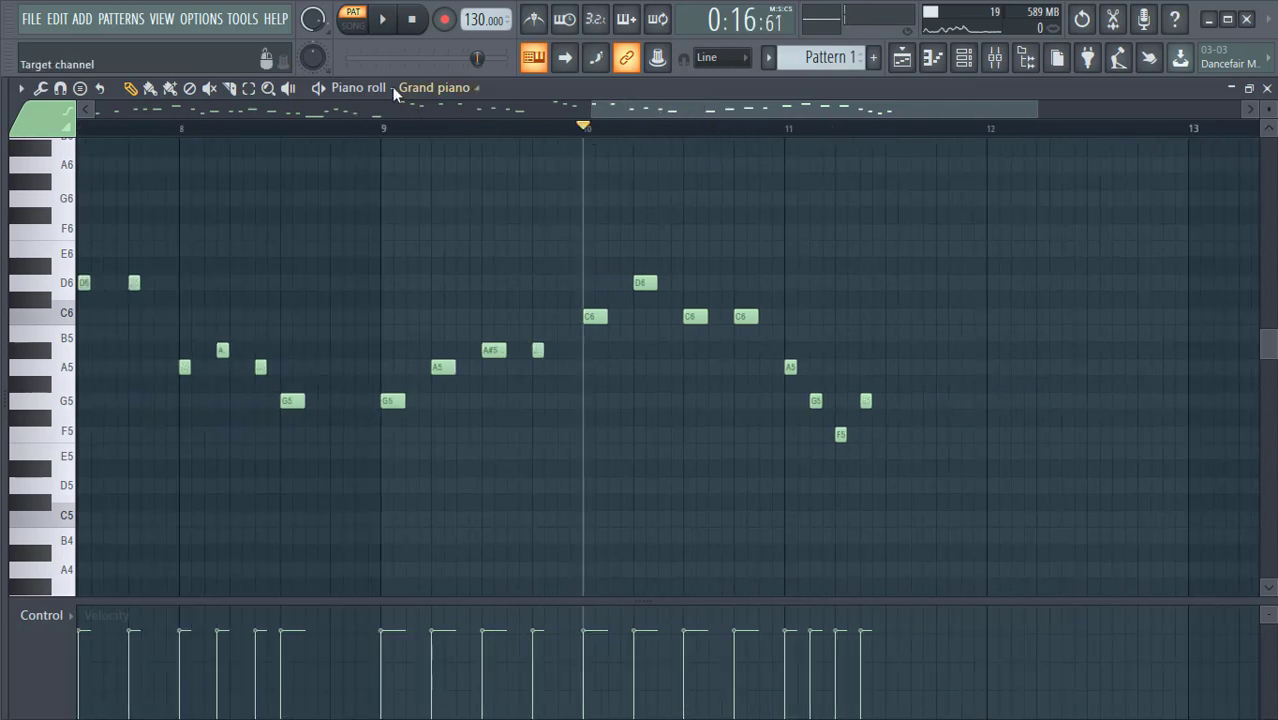
{"action": "left_click", "coordinate": [393, 19]}
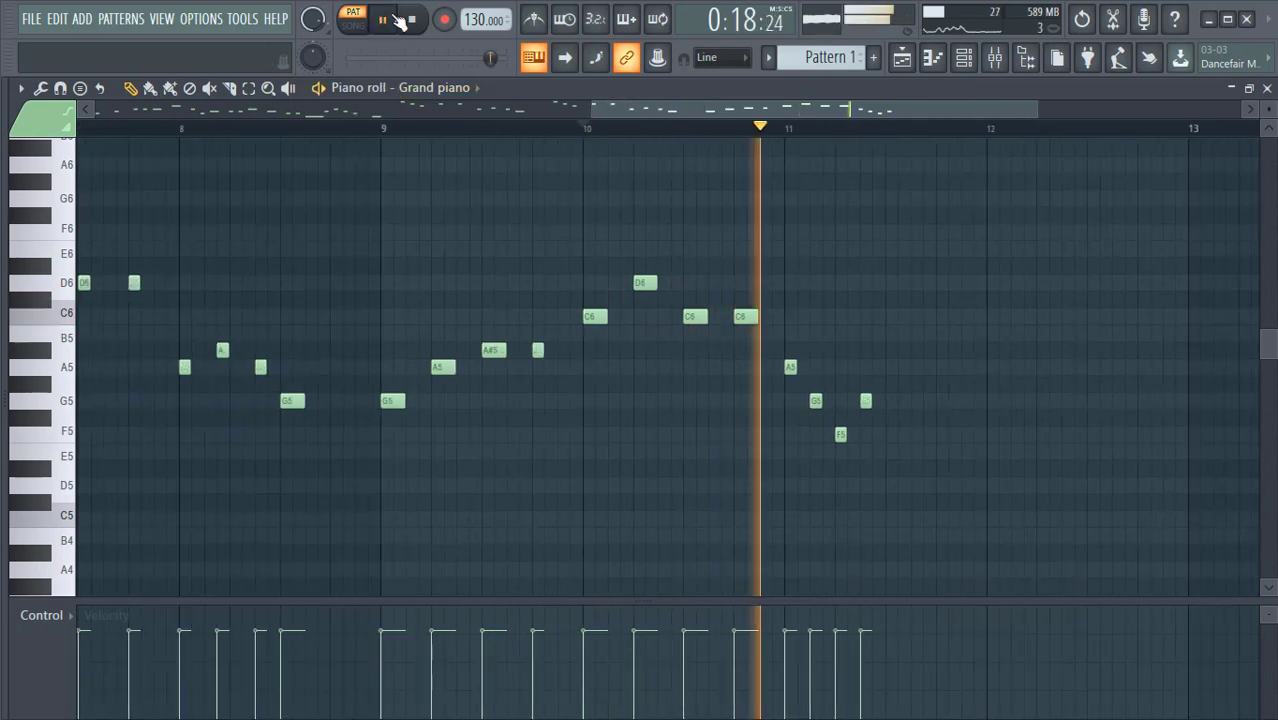
{"action": "left_click", "coordinate": [398, 20]}
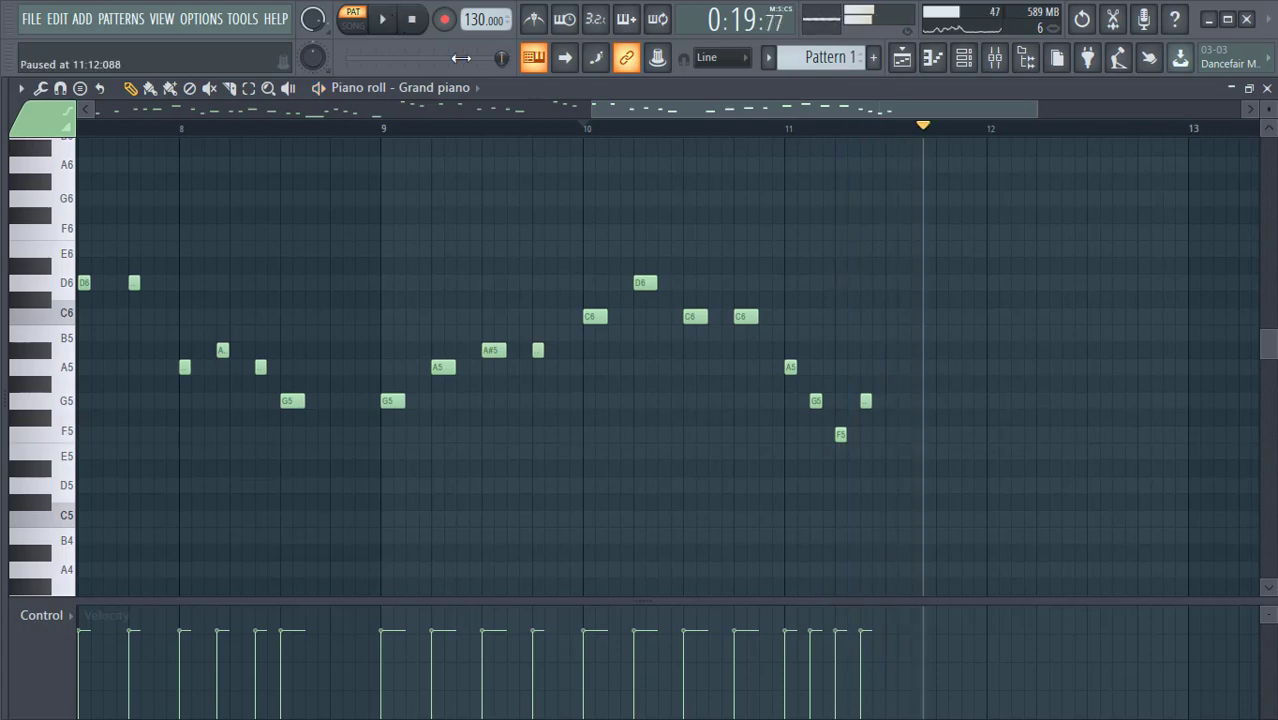
- Place a D5 on the third beat of bar 11, lengthen it to four steps and audition the ending from around bar 10
{"action": "left_click_drag", "start_coordinate": [657, 111], "coordinate": [756, 109]}
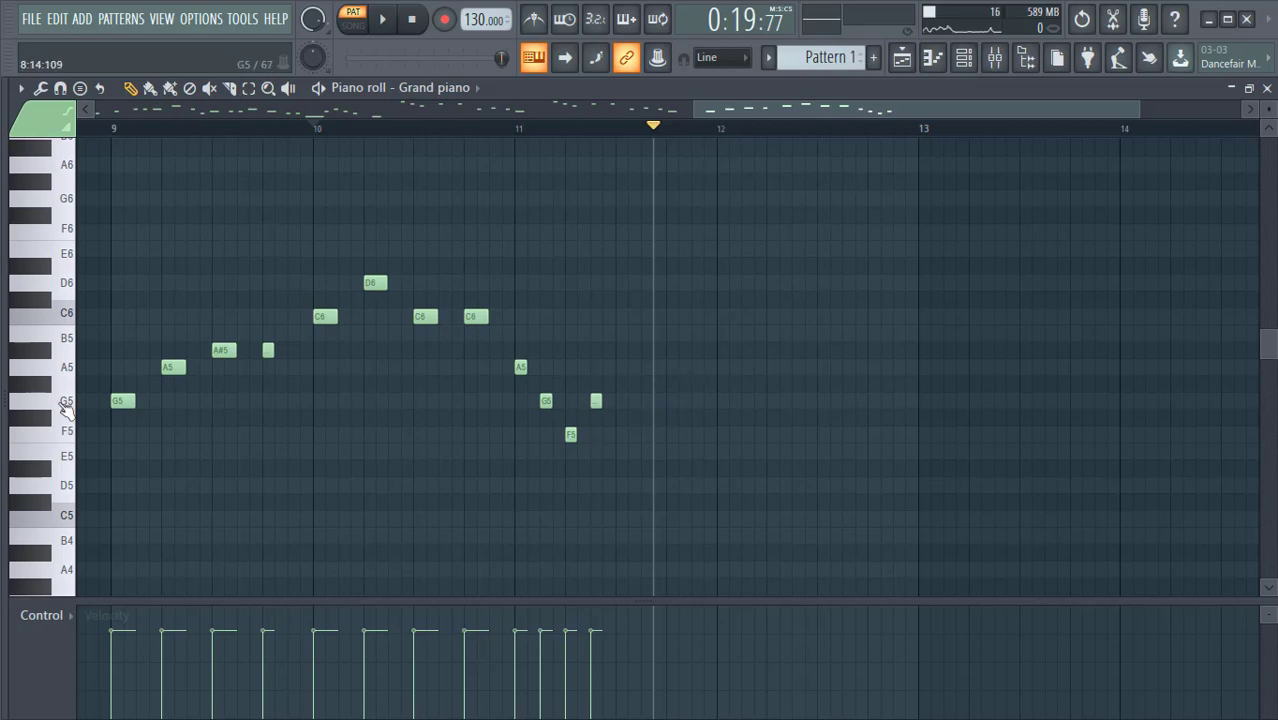
{"action": "left_click", "coordinate": [76, 493]}
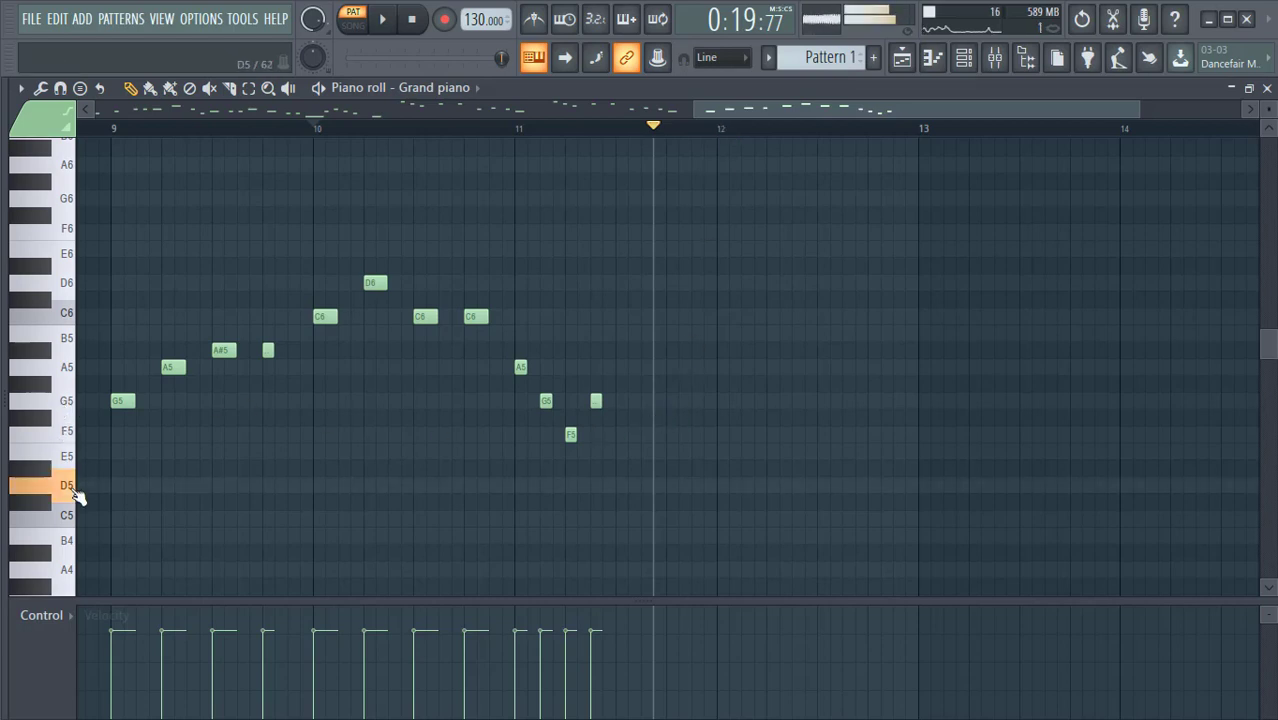
{"action": "left_click", "coordinate": [617, 485]}
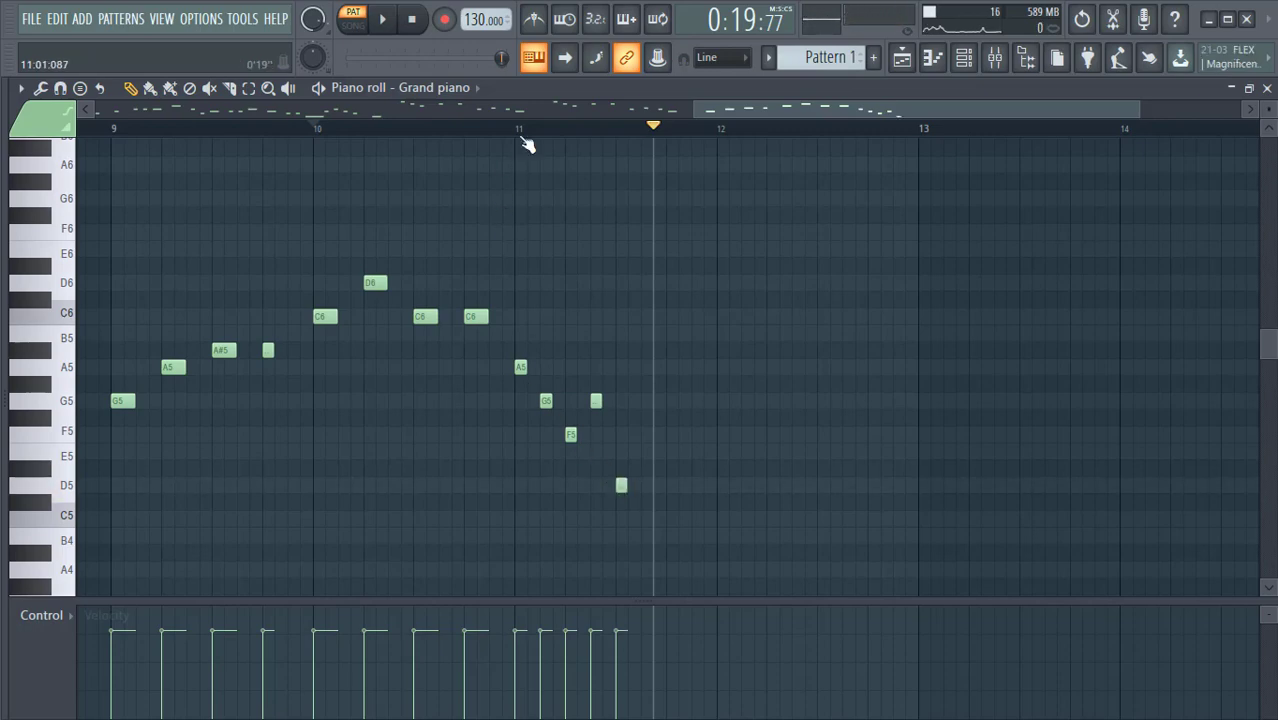
{"action": "left_click", "coordinate": [300, 128]}
{"action": "left_click", "coordinate": [384, 20]}
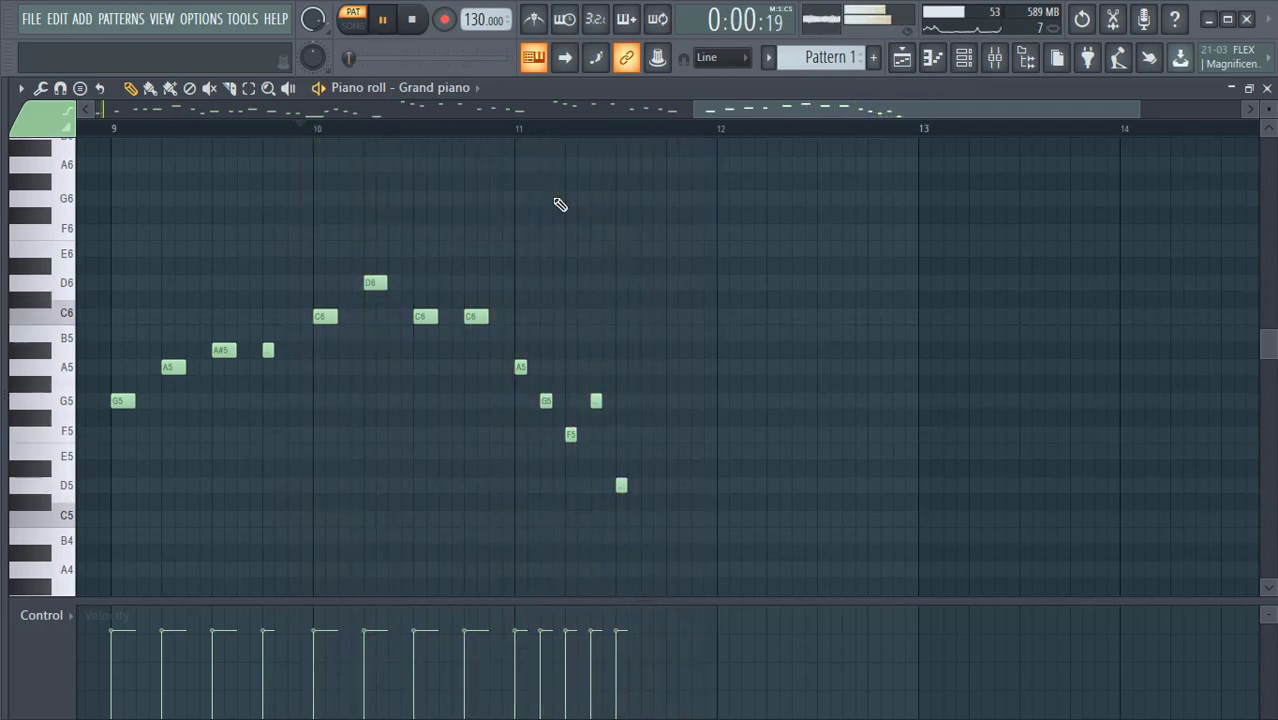
{"action": "left_click_drag", "start_coordinate": [633, 486], "coordinate": [670, 494]}
{"action": "left_click", "coordinate": [333, 128]}
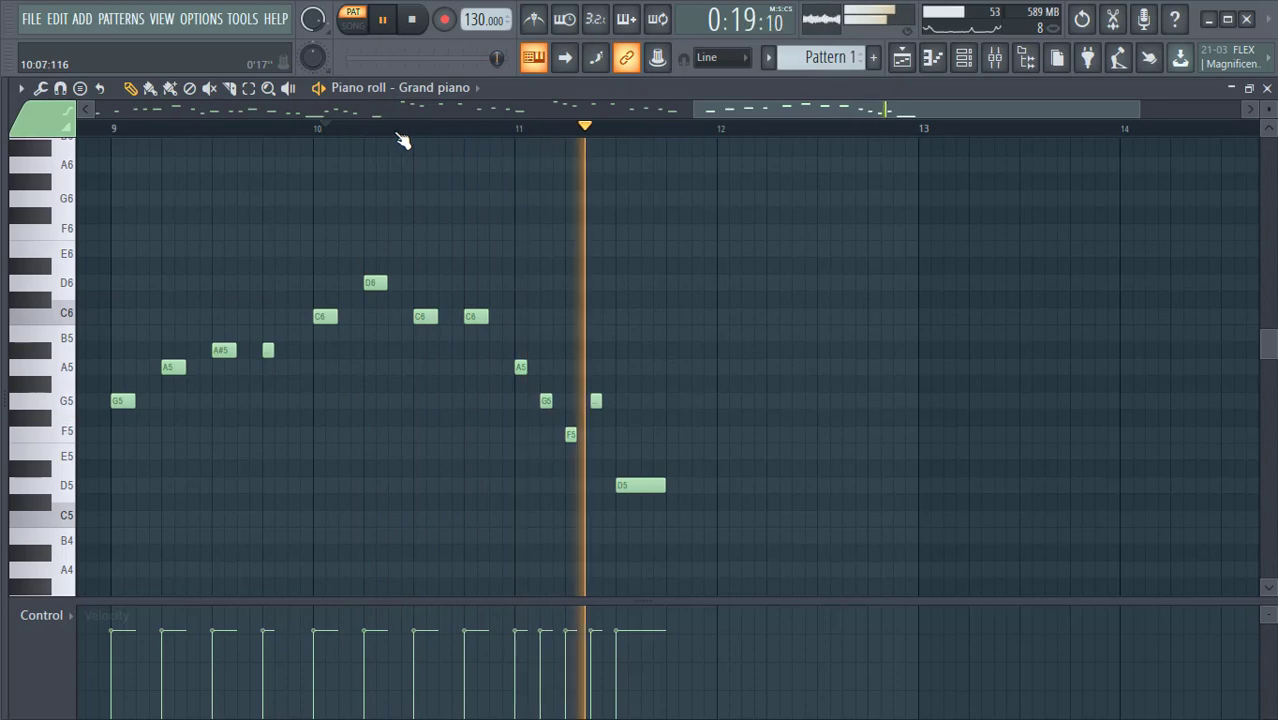
{"action": "key", "text": "space"}
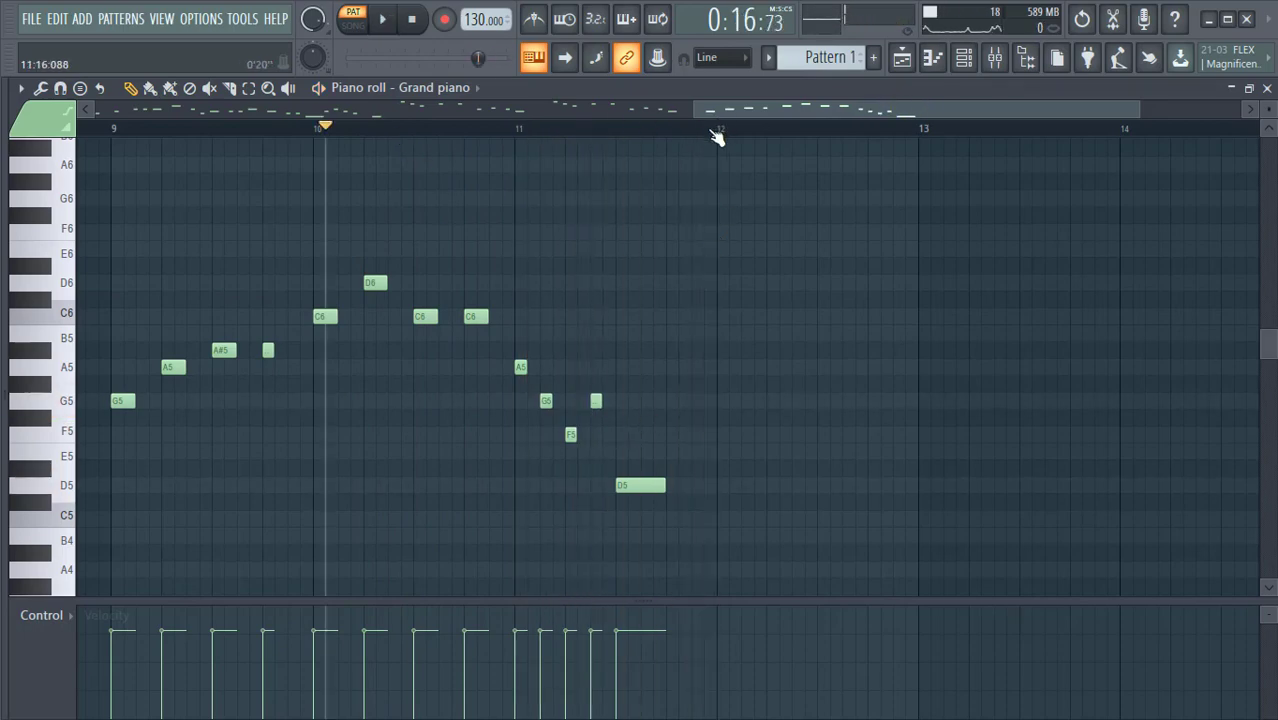
- Move the playhead just before the D5 in bar 11 and briefly play the ending
{"action": "scroll", "coordinate": [716, 137], "scroll_direction": "up", "scroll_amount": 3}
{"action": "scroll", "coordinate": [716, 137], "scroll_direction": "down", "scroll_amount": 3}
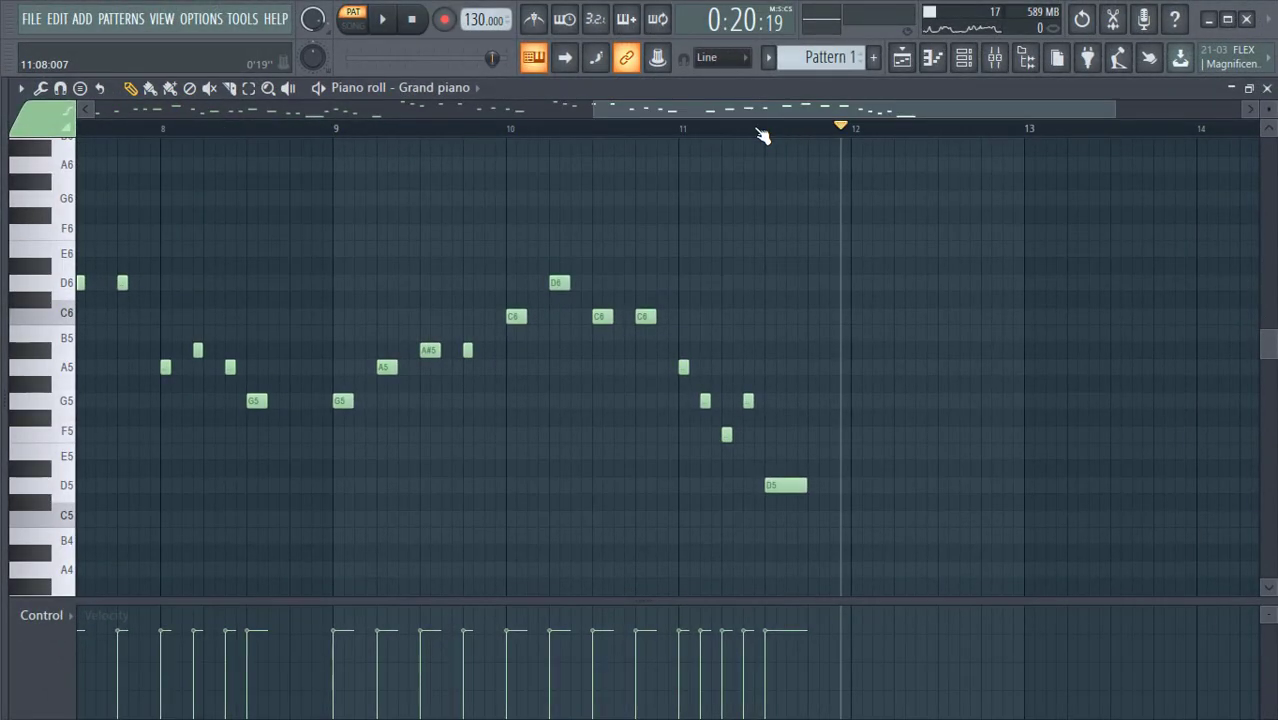
{"action": "scroll", "coordinate": [760, 135], "scroll_direction": "up", "scroll_amount": 2}
{"action": "left_click", "coordinate": [757, 132]}
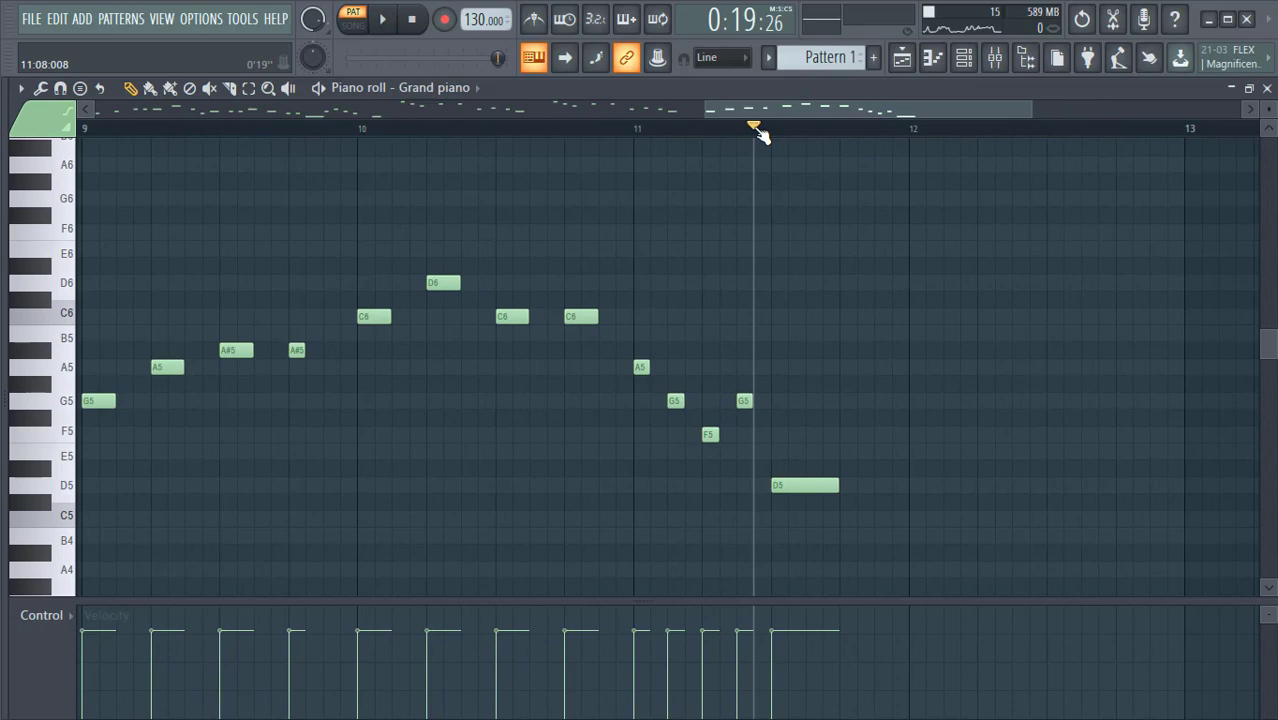
{"action": "scroll", "coordinate": [760, 135], "scroll_direction": "down", "scroll_amount": 1}
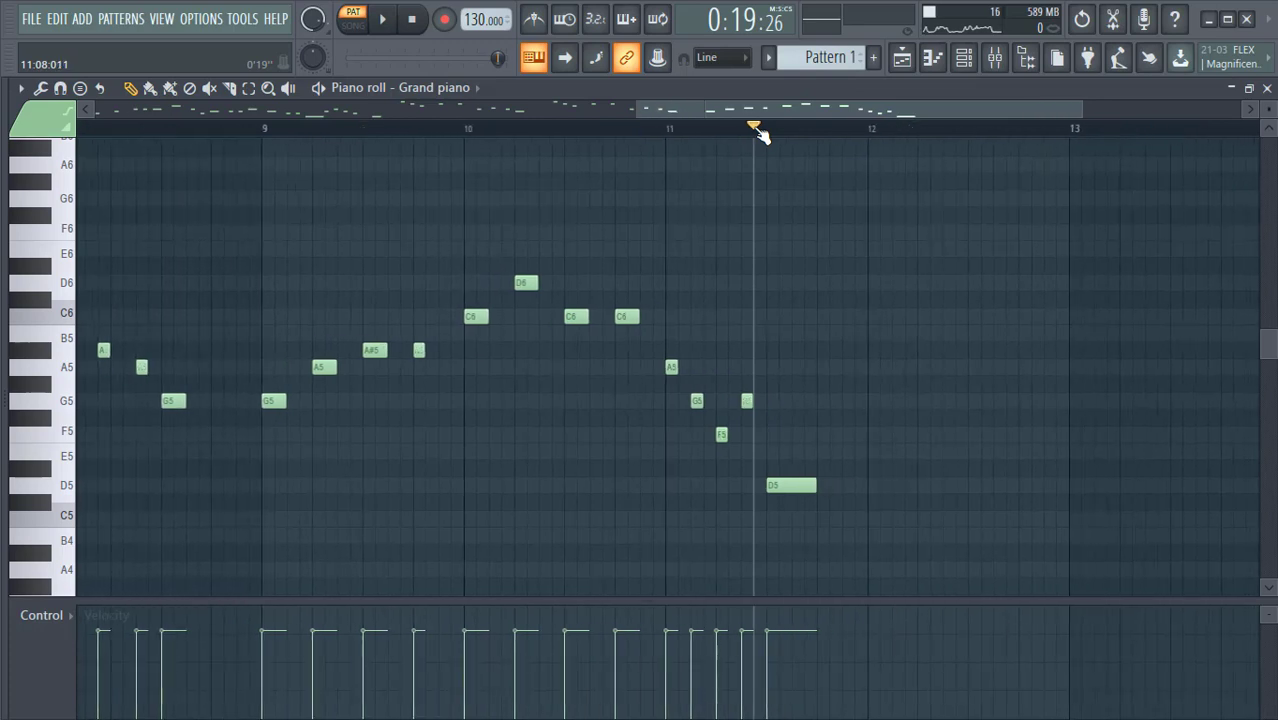
{"action": "key", "text": "space"}
{"action": "key", "text": "space"}
- Play the whole melody from the start of bar 1, then halt playback
{"action": "scroll", "coordinate": [745, 130], "scroll_direction": "down", "scroll_amount": 3}
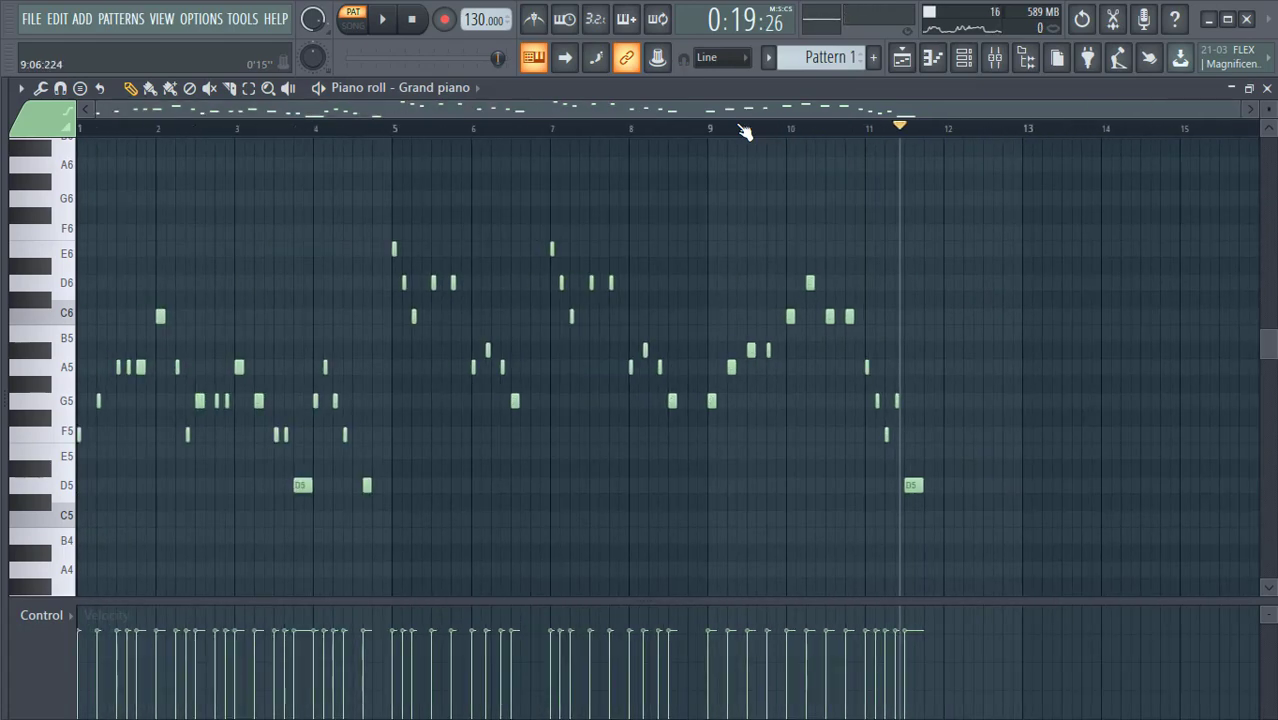
{"action": "left_click", "coordinate": [84, 134]}
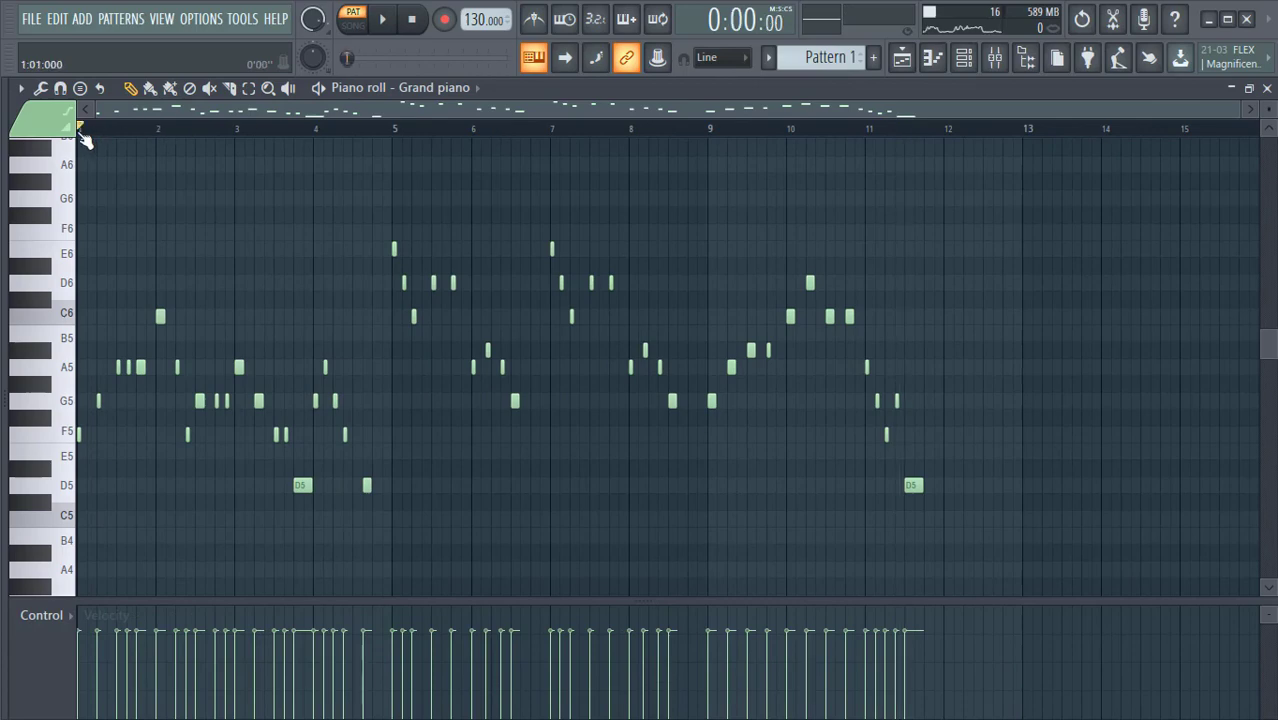
{"action": "key", "text": "space"}
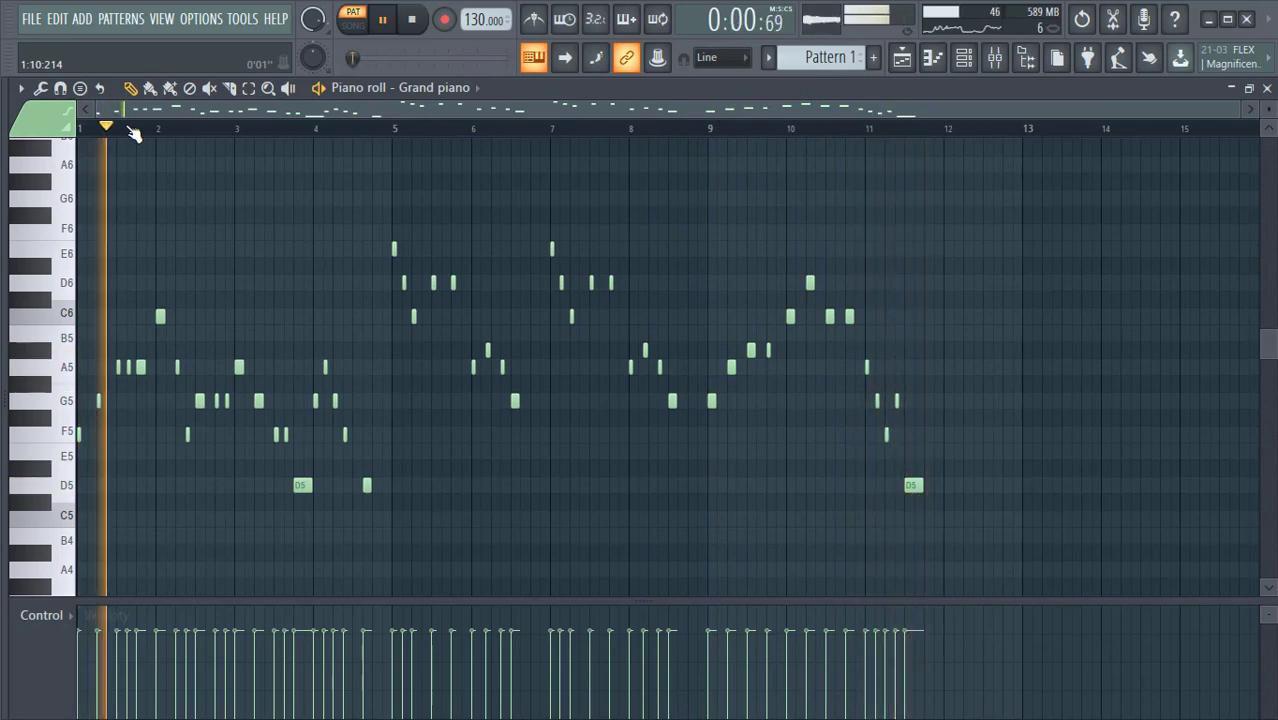
{"action": "key", "text": "space"}
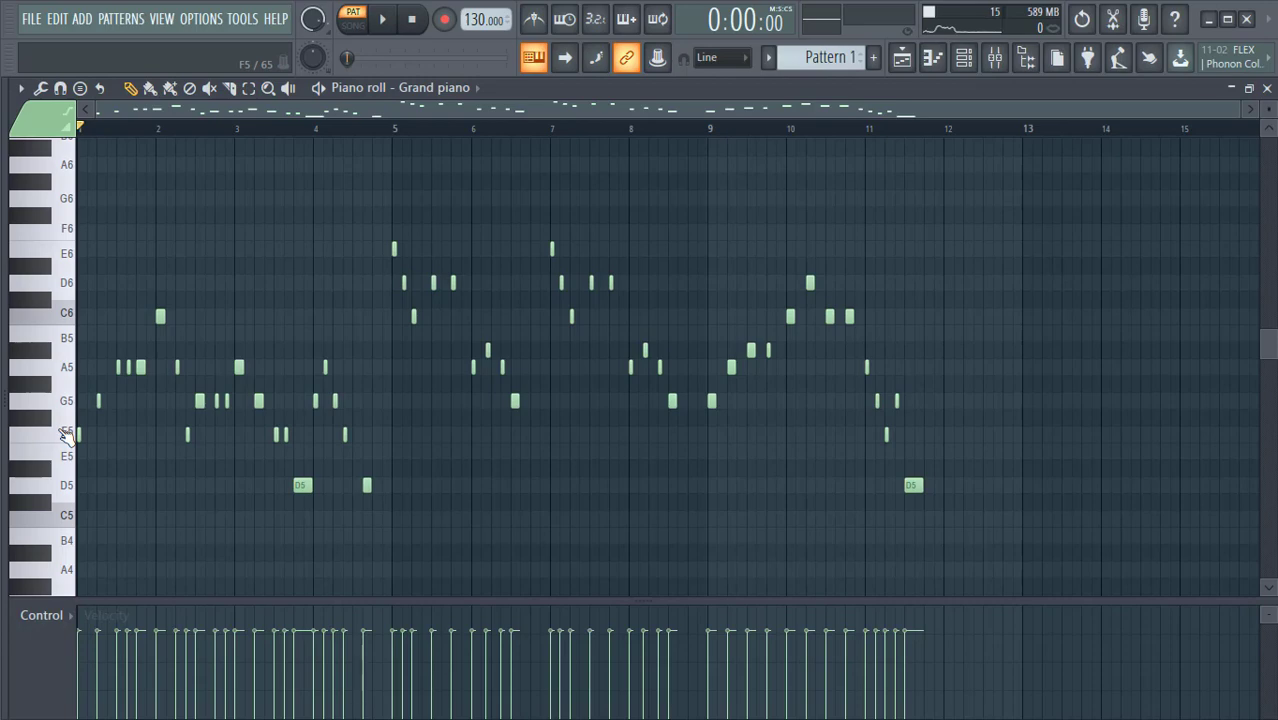
- Look through the audio device and MIDI input/output settings, then close them
{"action": "left_click", "coordinate": [216, 21]}
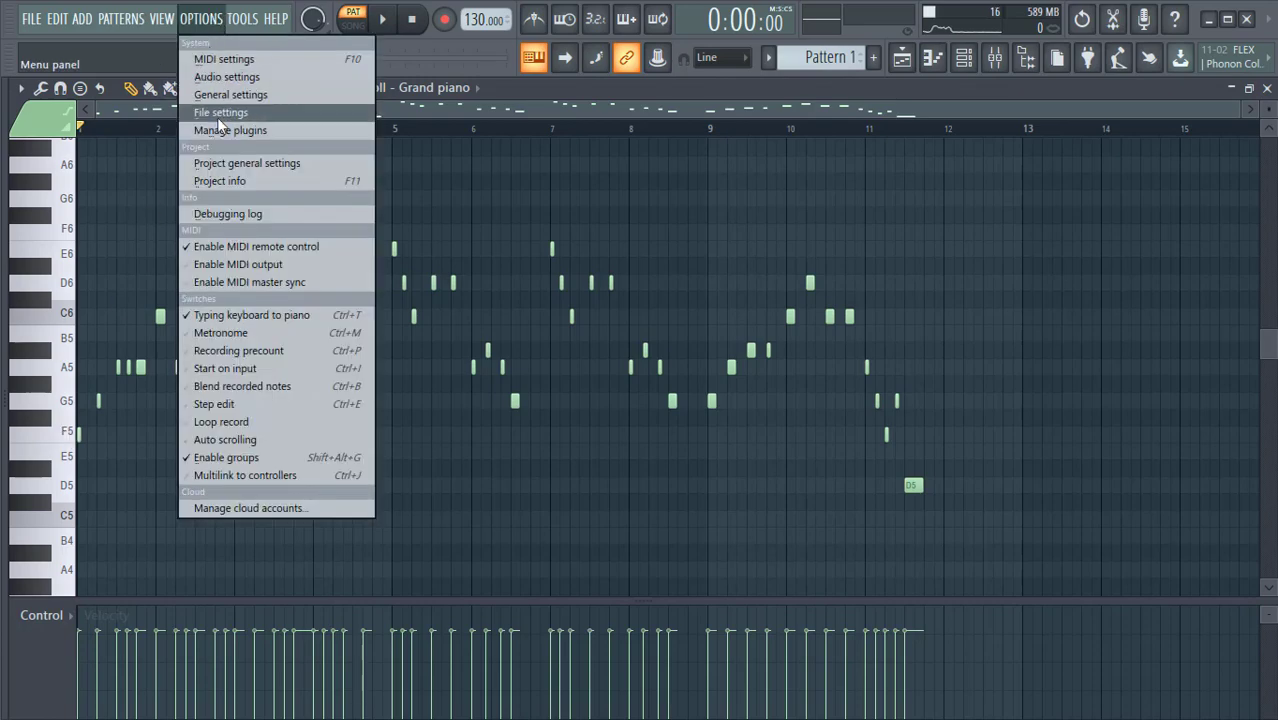
{"action": "left_click", "coordinate": [222, 77]}
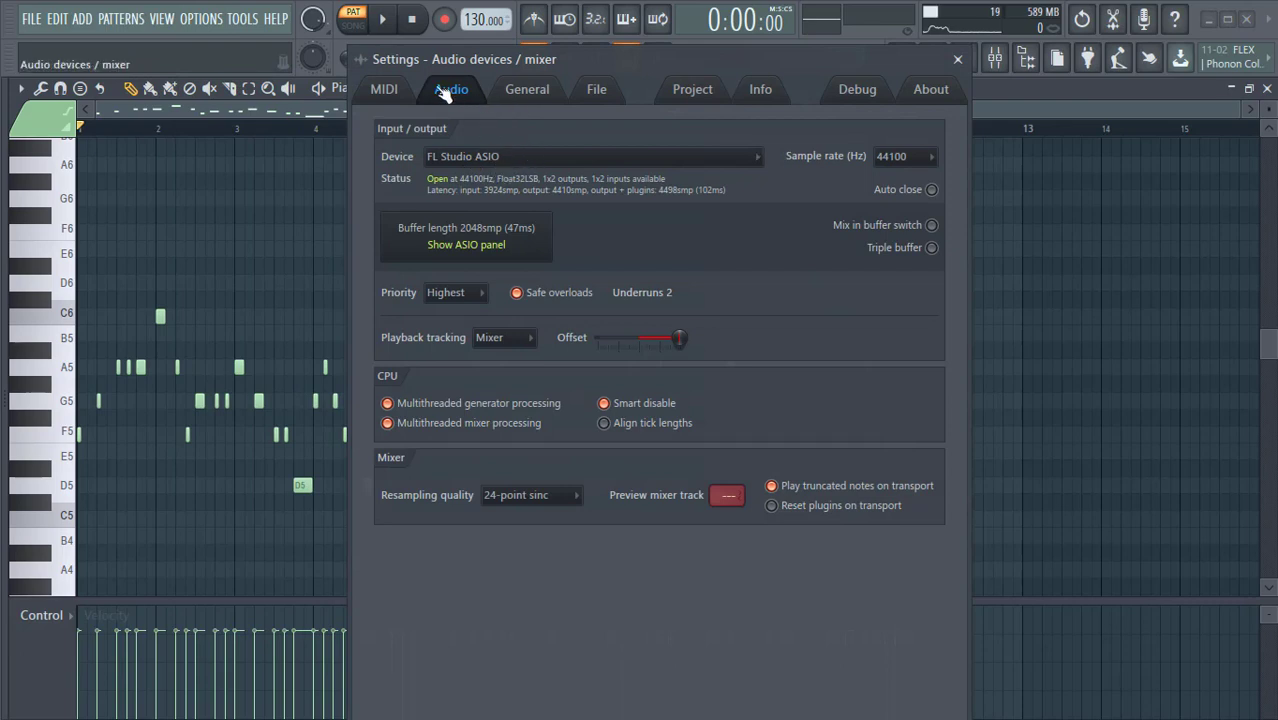
{"action": "left_click", "coordinate": [385, 90]}
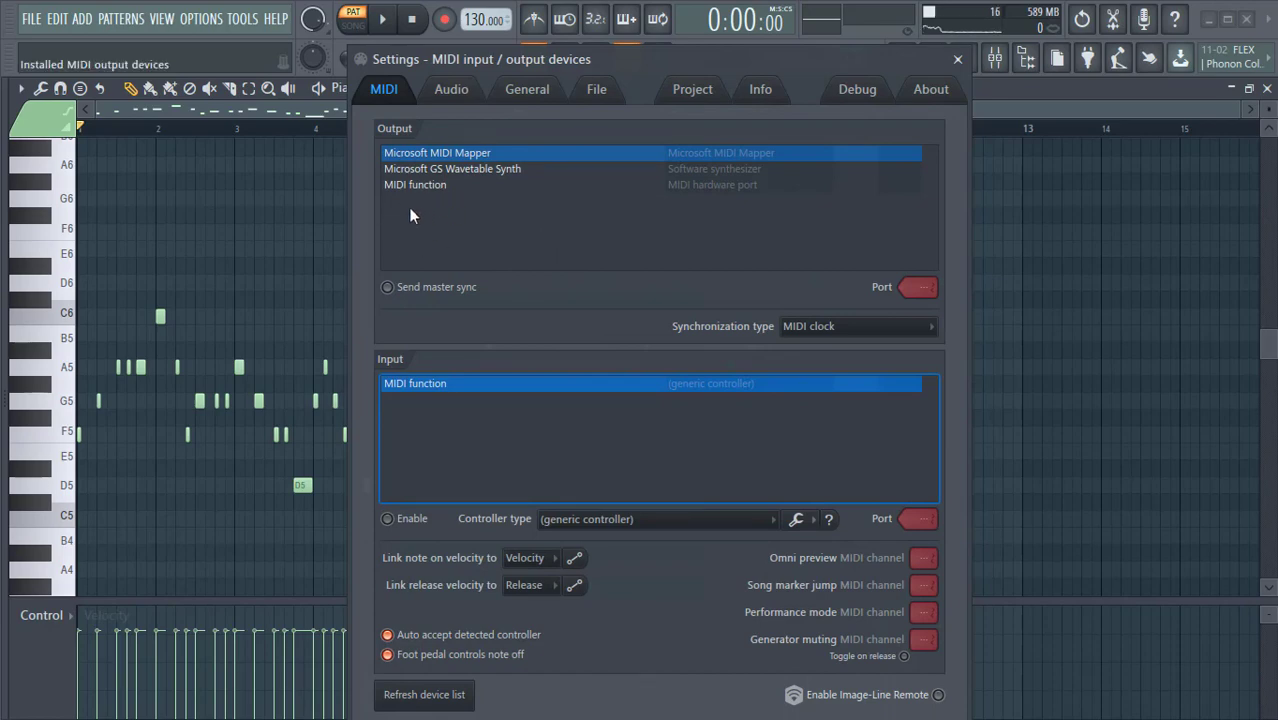
{"action": "left_click", "coordinate": [957, 59]}
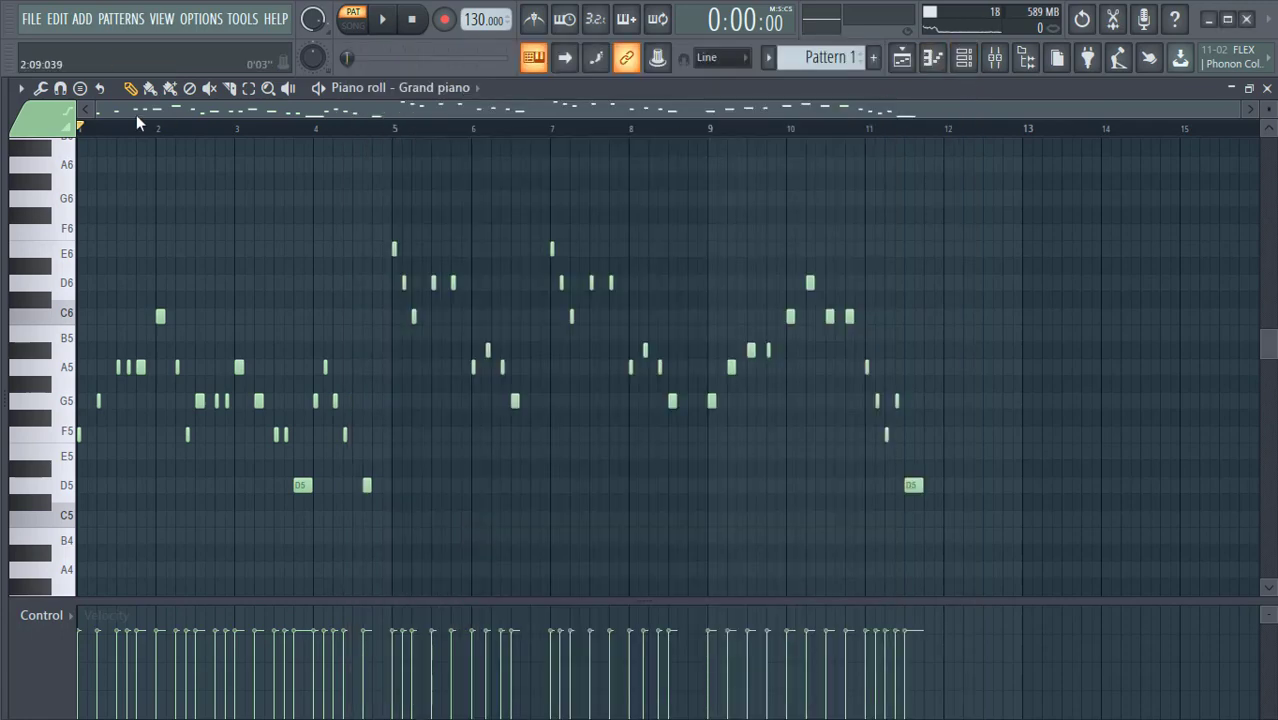
{"action": "left_click", "coordinate": [45, 362]}
{"action": "scroll", "coordinate": [146, 135], "scroll_direction": "up", "scroll_amount": 4}
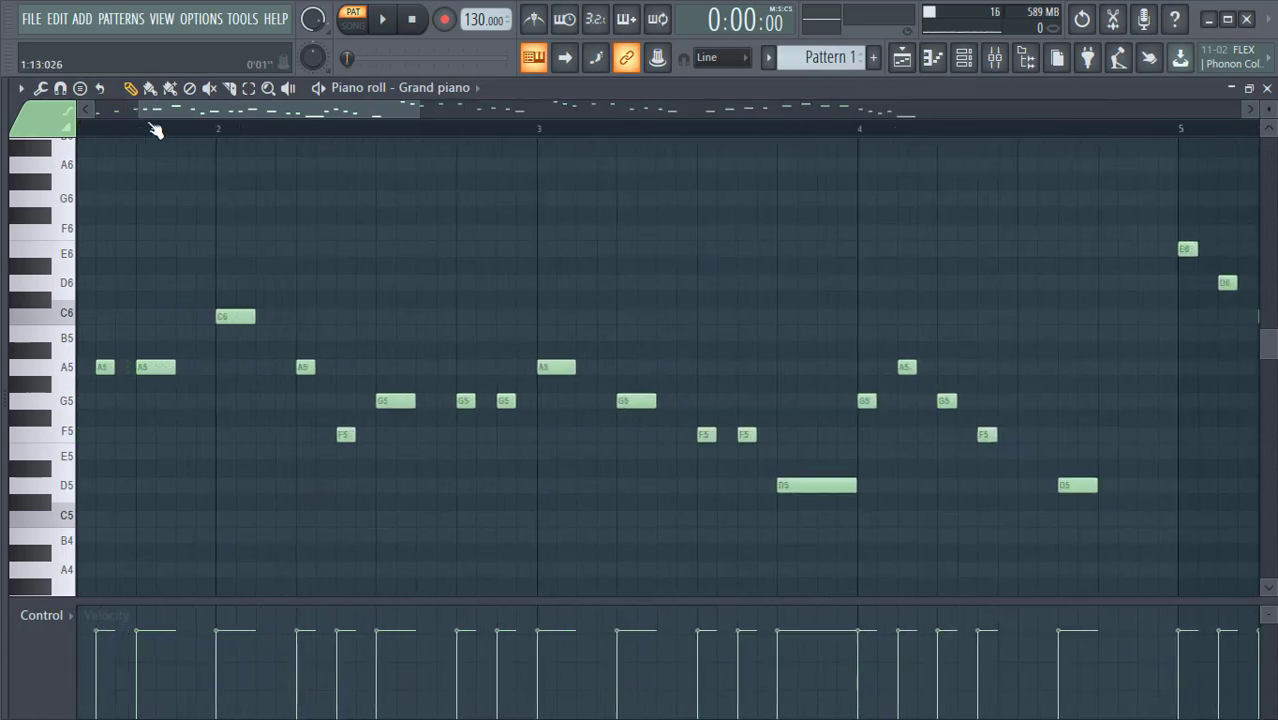
{"action": "left_click_drag", "start_coordinate": [193, 118], "coordinate": [123, 118]}
{"action": "left_click", "coordinate": [229, 88]}
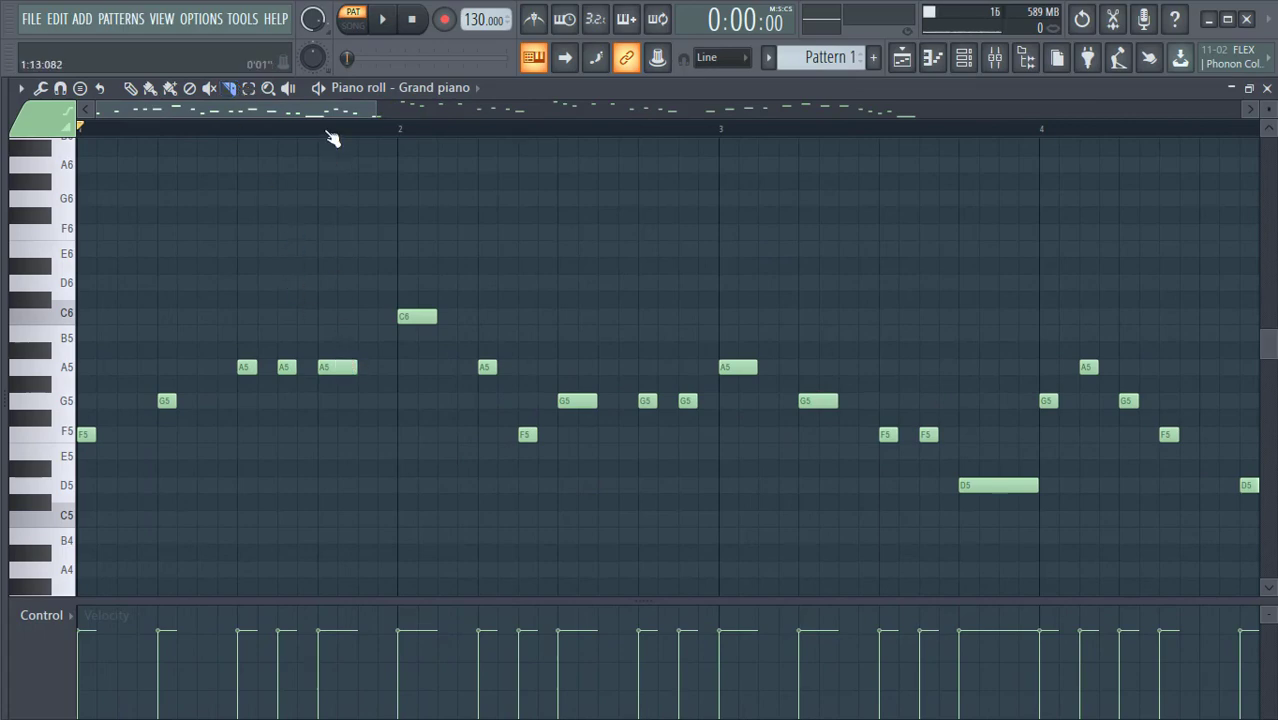
{"action": "scroll", "coordinate": [332, 137], "scroll_direction": "up", "scroll_amount": 3}
{"action": "left_click", "coordinate": [131, 88]}
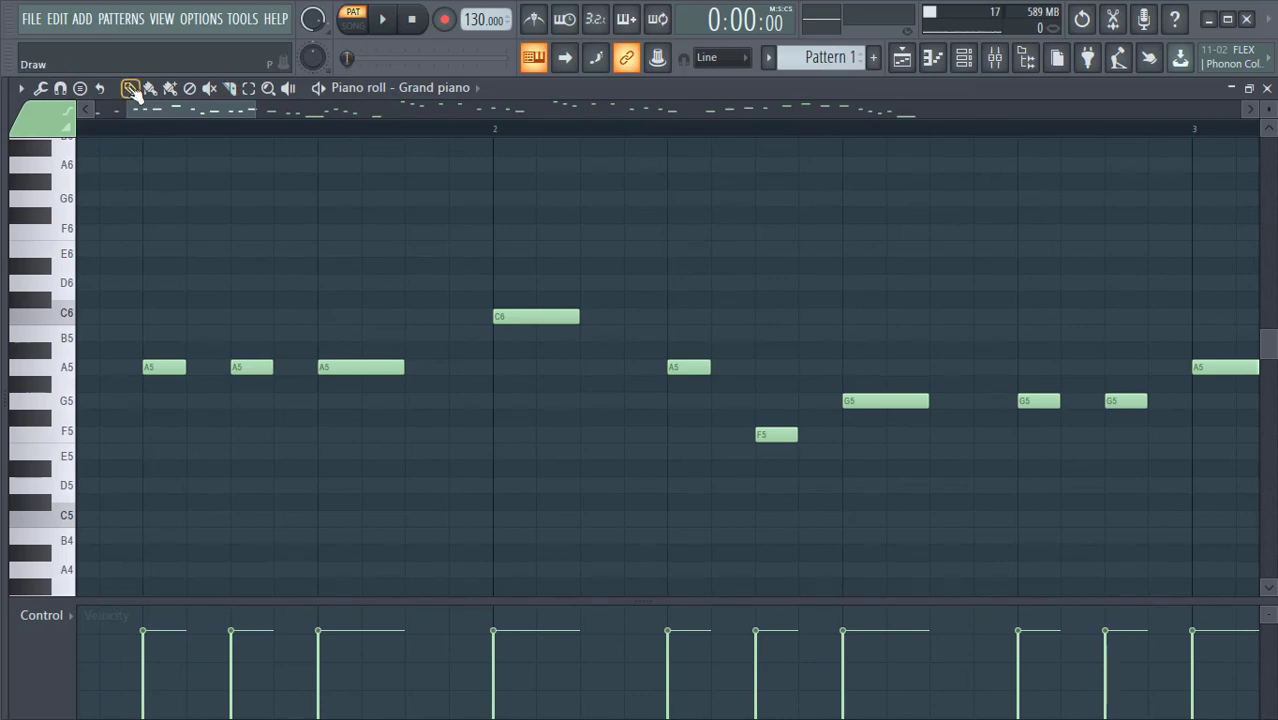
{"action": "double_click", "coordinate": [344, 367]}
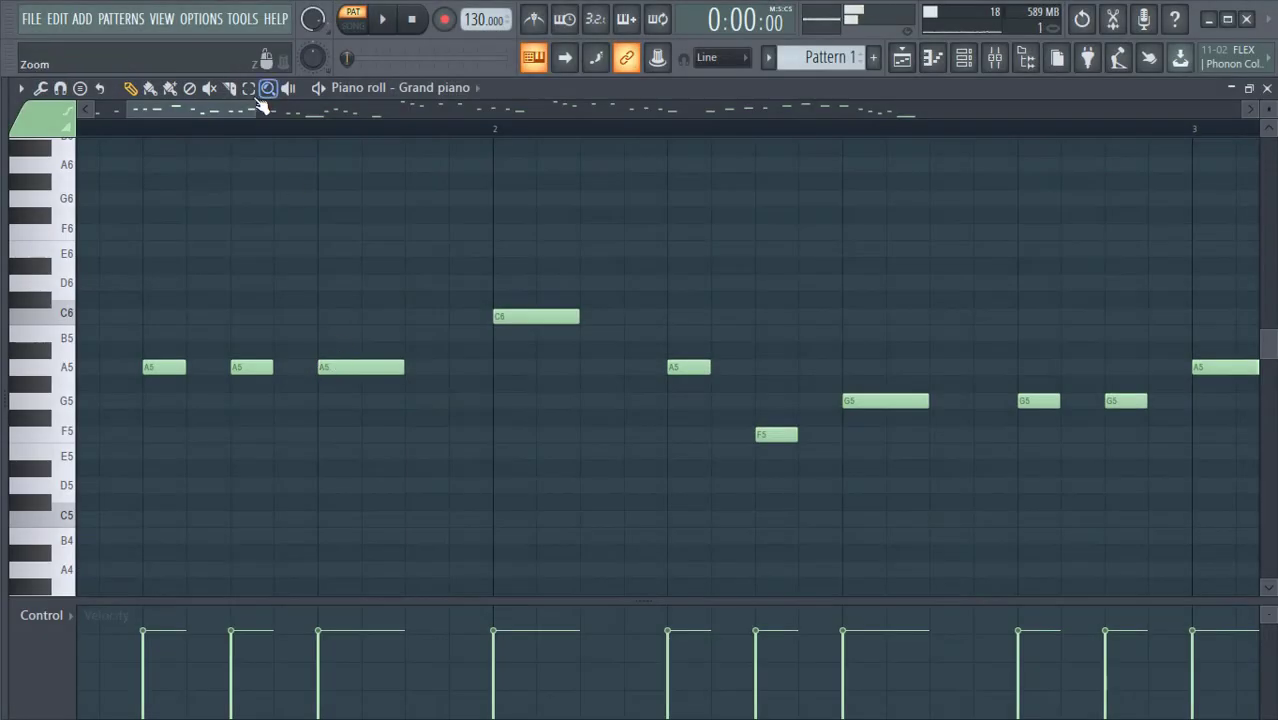
- Activate the Slice tool for the long A5 at the end of bar 1 and set grid snapping to none
{"action": "left_click", "coordinate": [230, 89]}
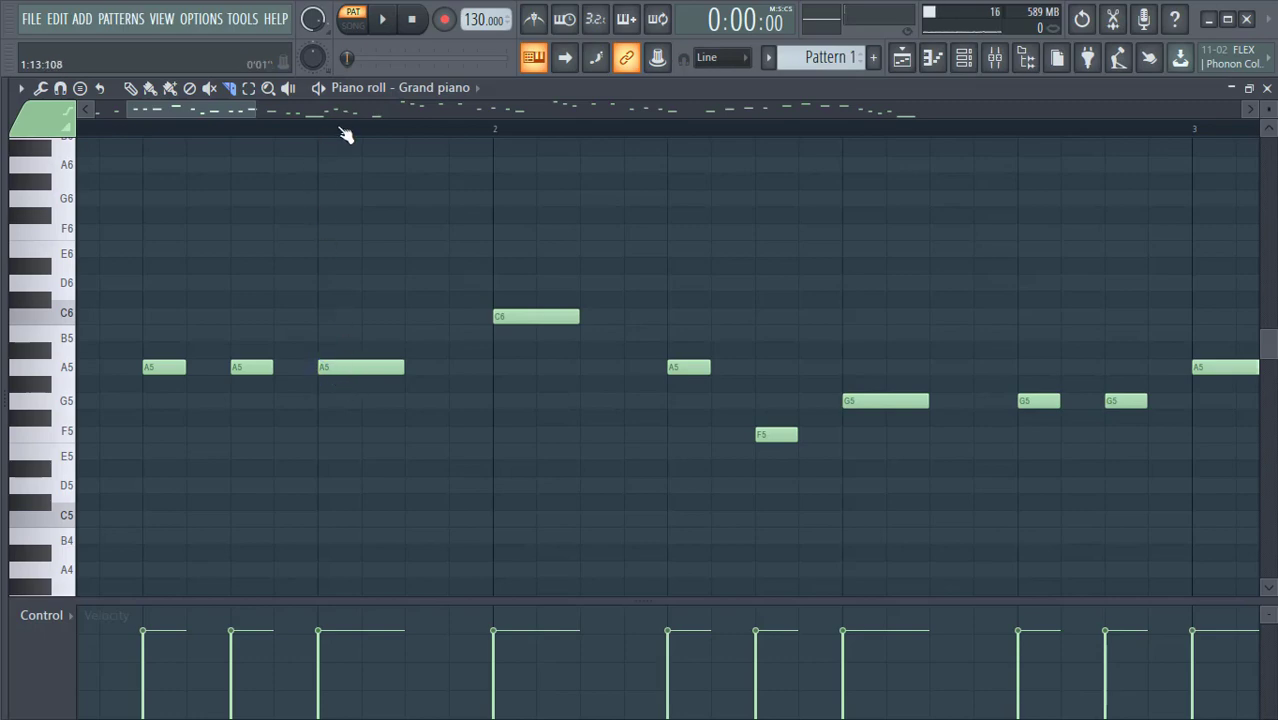
{"action": "scroll", "coordinate": [345, 134], "scroll_direction": "up", "scroll_amount": 5}
{"action": "scroll", "coordinate": [345, 134], "scroll_direction": "up", "scroll_amount": 2}
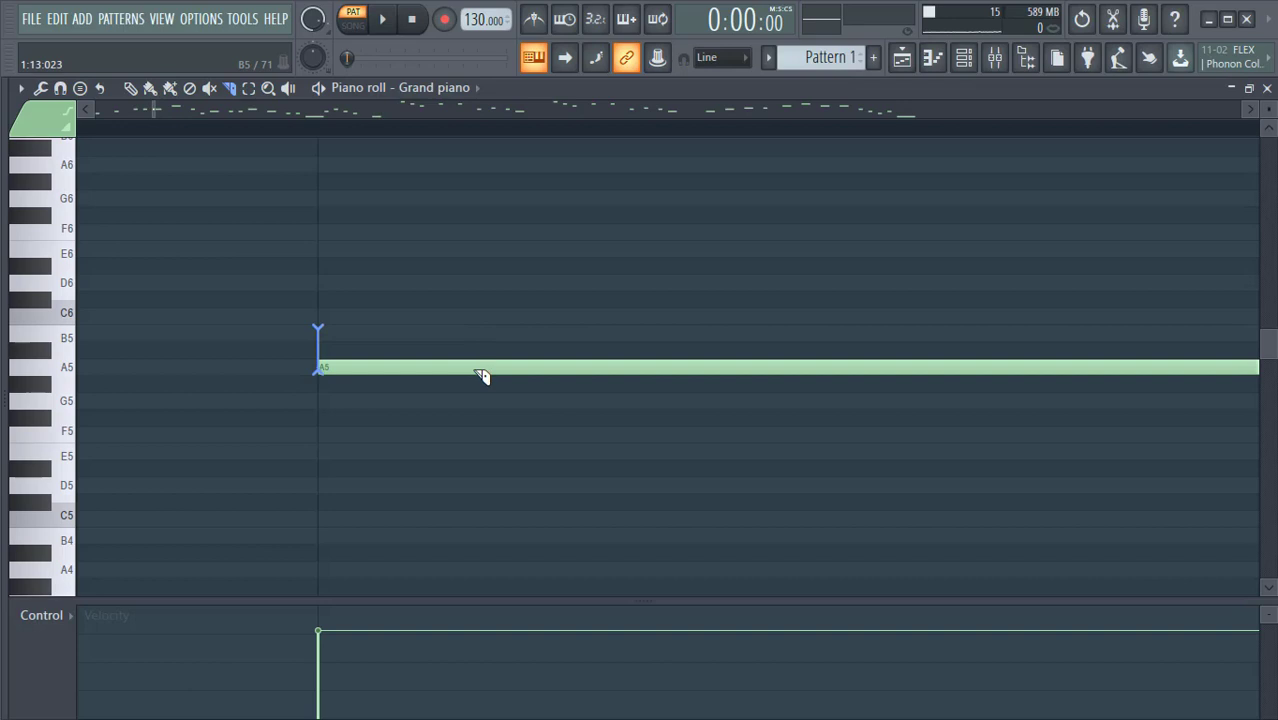
{"action": "scroll", "coordinate": [479, 137], "scroll_direction": "down", "scroll_amount": 2}
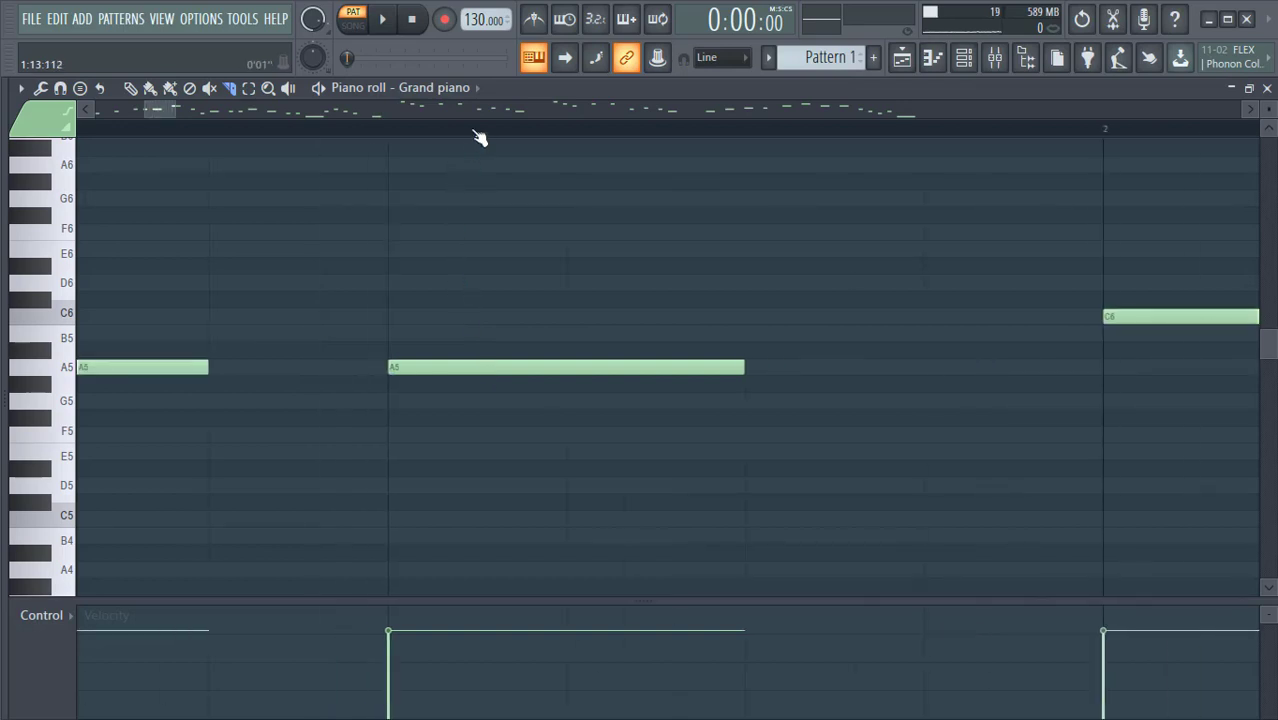
{"action": "left_click", "coordinate": [722, 57]}
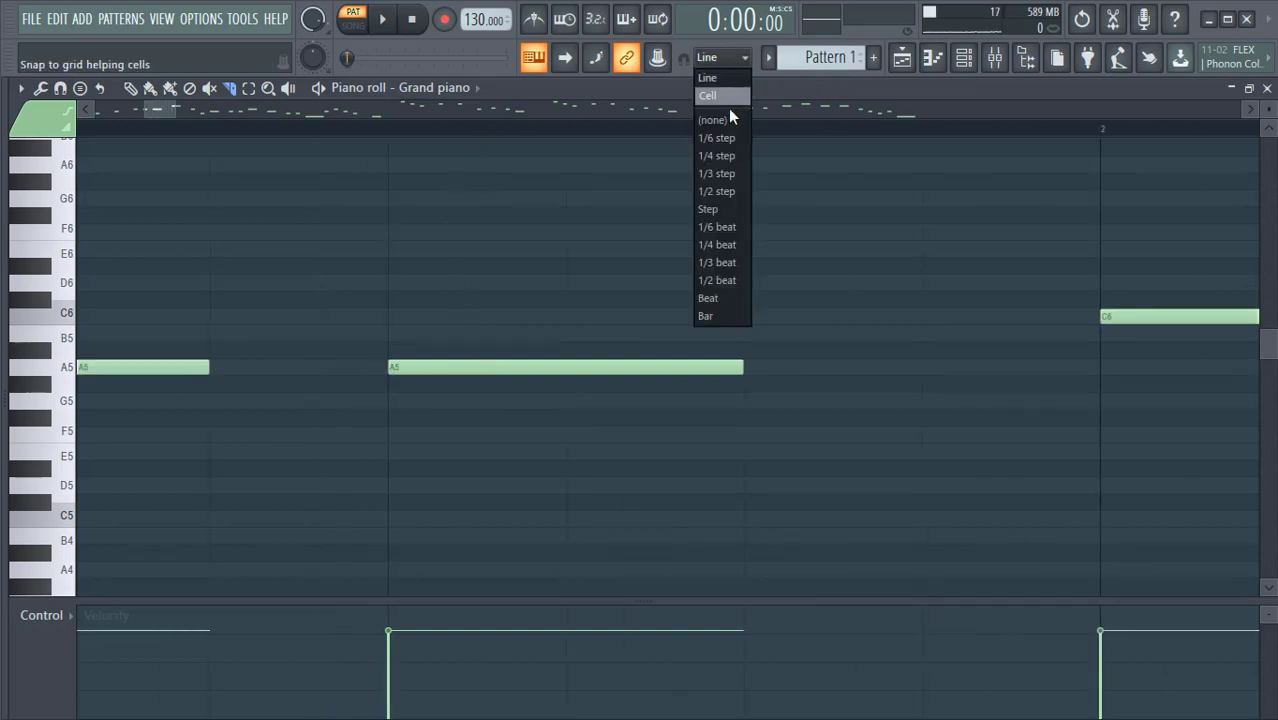
{"action": "left_click", "coordinate": [727, 120]}
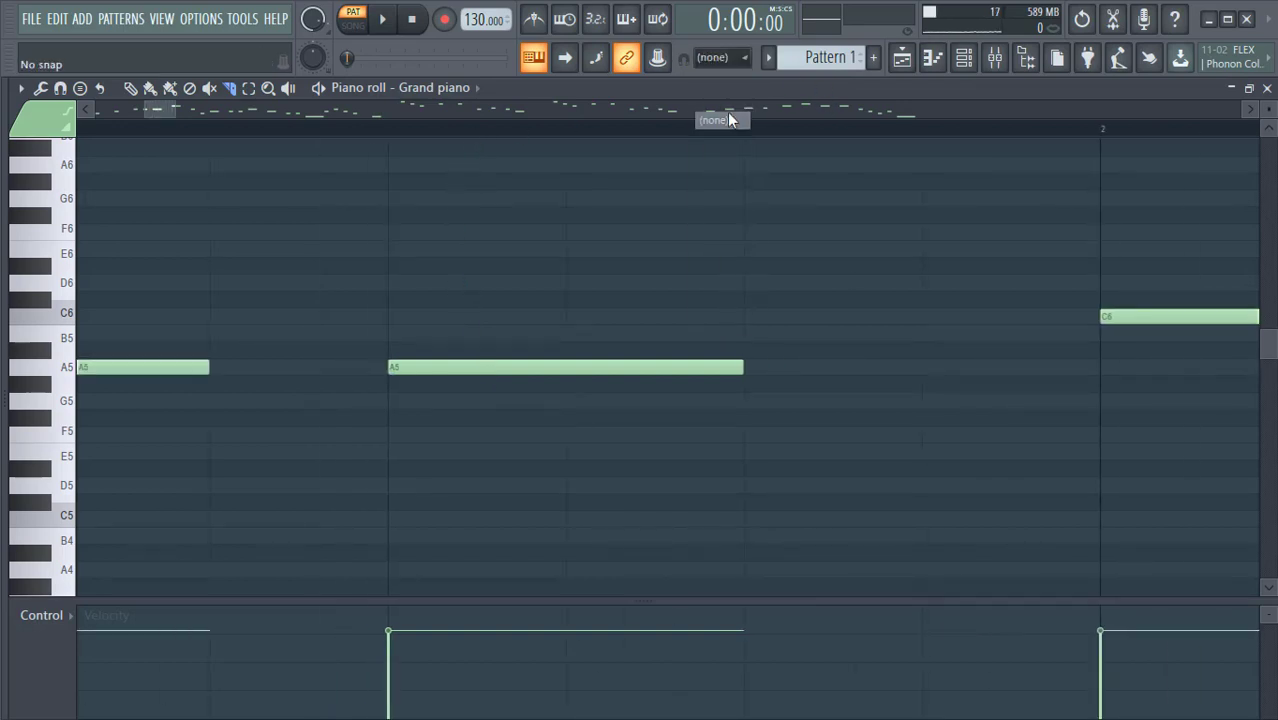
- Slice the long A5 in bar 1 into five short notes at its start and three at its end, leaving a longer middle piece
{"action": "left_click", "coordinate": [420, 391]}
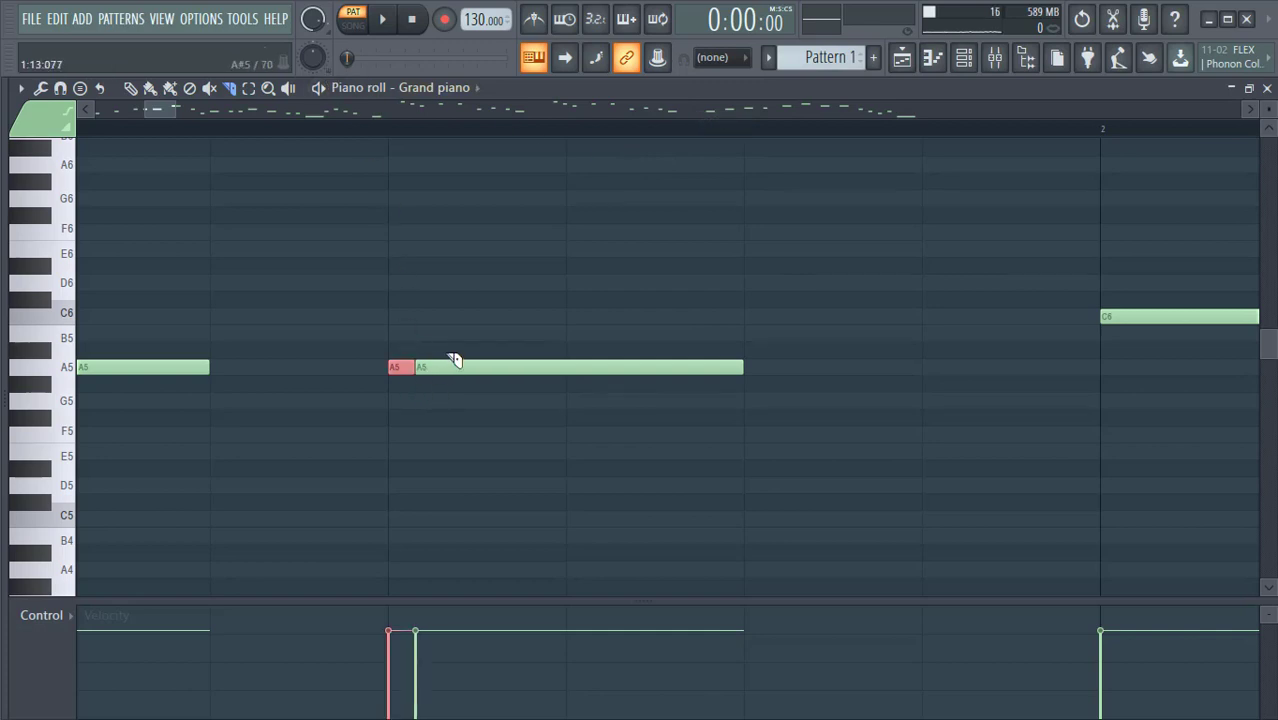
{"action": "left_click_drag", "start_coordinate": [446, 352], "coordinate": [490, 392]}
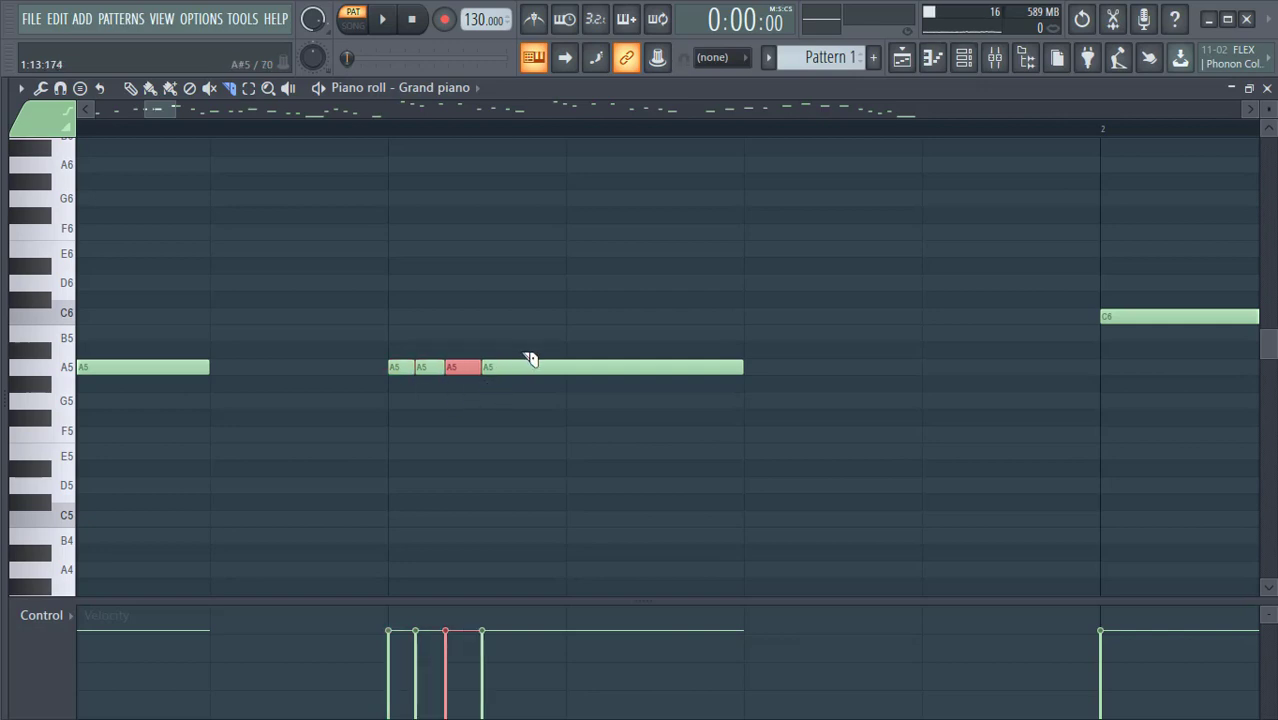
{"action": "left_click_drag", "start_coordinate": [516, 350], "coordinate": [525, 398]}
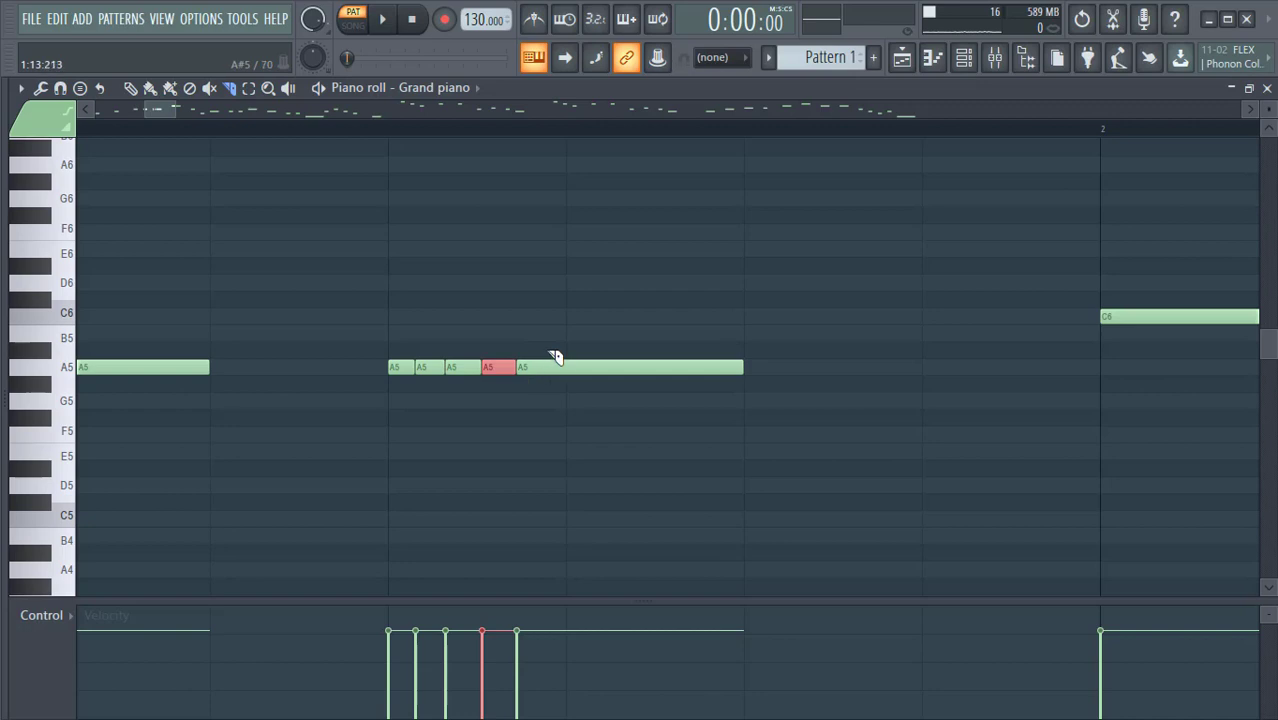
{"action": "left_click_drag", "start_coordinate": [546, 350], "coordinate": [559, 388]}
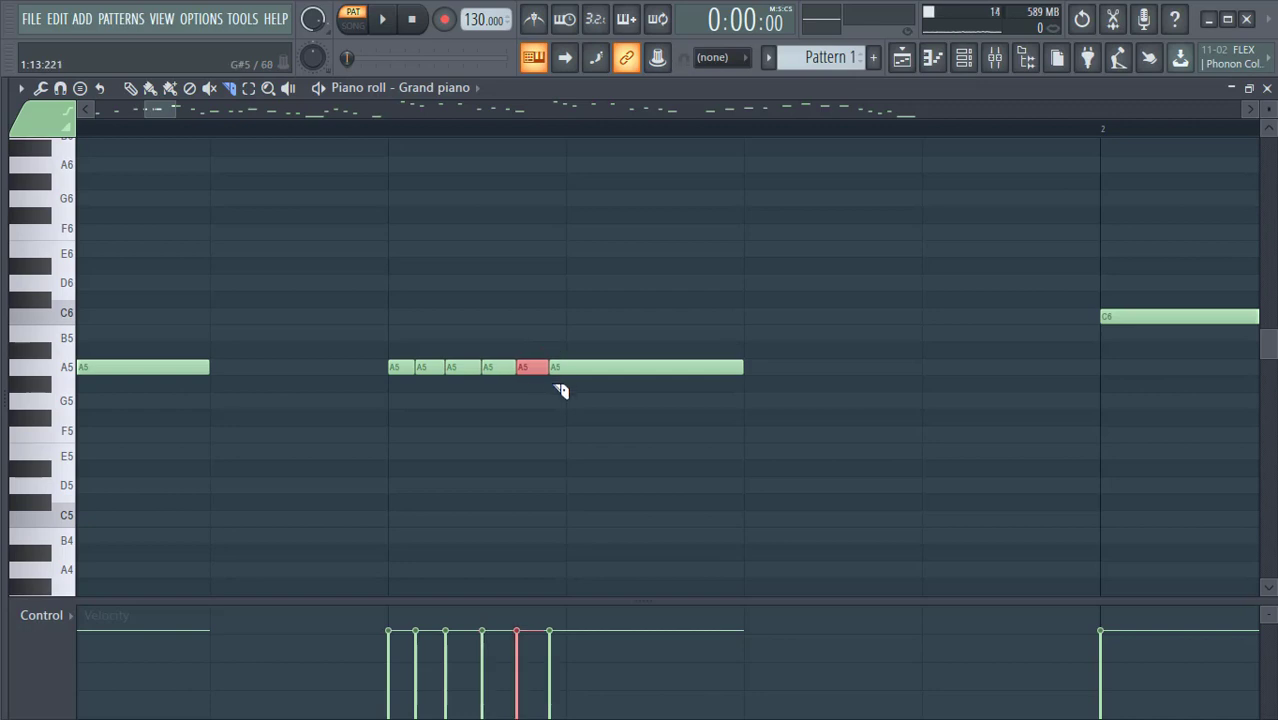
{"action": "left_click_drag", "start_coordinate": [676, 354], "coordinate": [726, 386]}
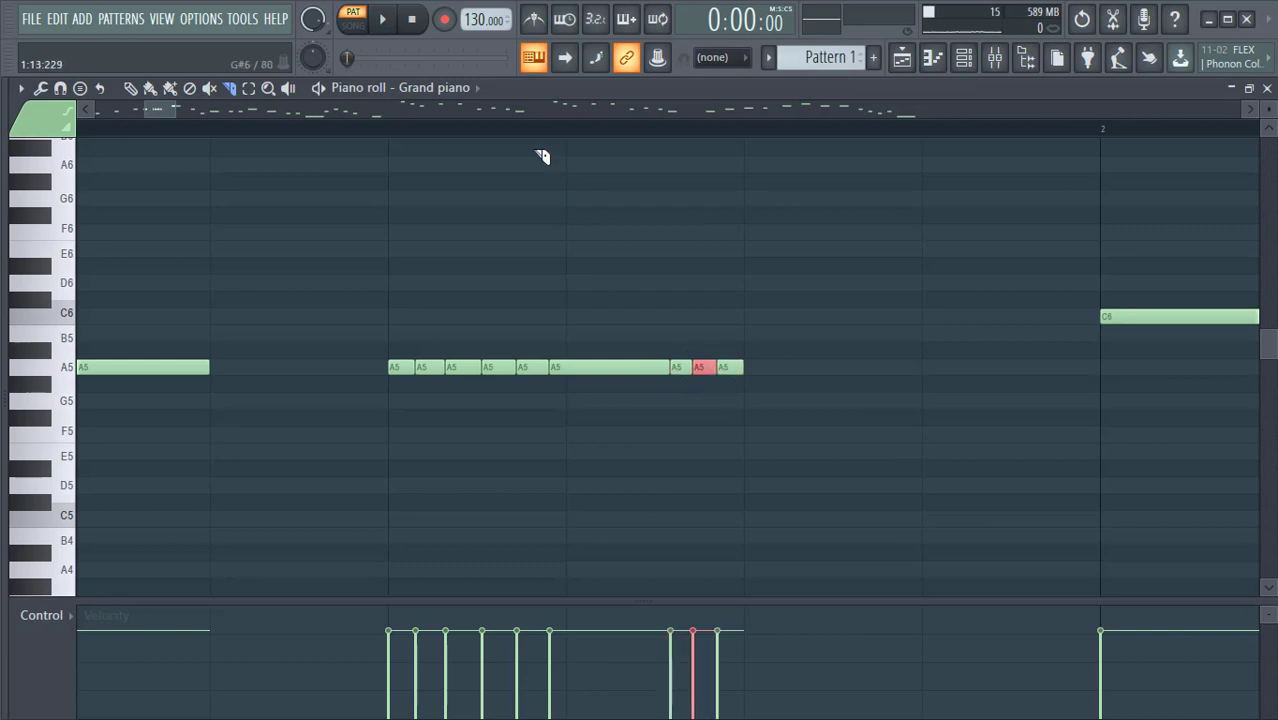
- Play from the start of bar 1 into bar 2 twice to audition the sliced A5 notes
{"action": "scroll", "coordinate": [528, 146], "scroll_direction": "down", "scroll_amount": 4}
{"action": "scroll", "coordinate": [528, 146], "scroll_direction": "down", "scroll_amount": 2}
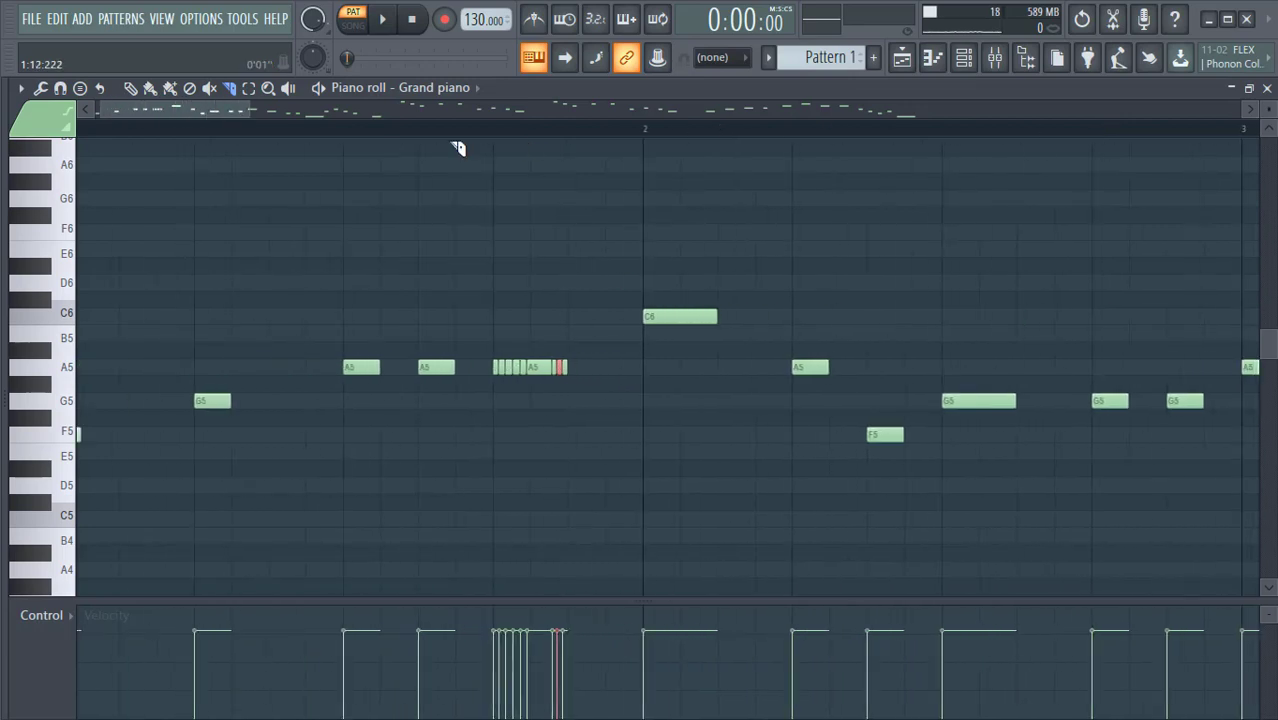
{"action": "scroll", "coordinate": [275, 136], "scroll_direction": "down", "scroll_amount": 2}
{"action": "key", "text": "space"}
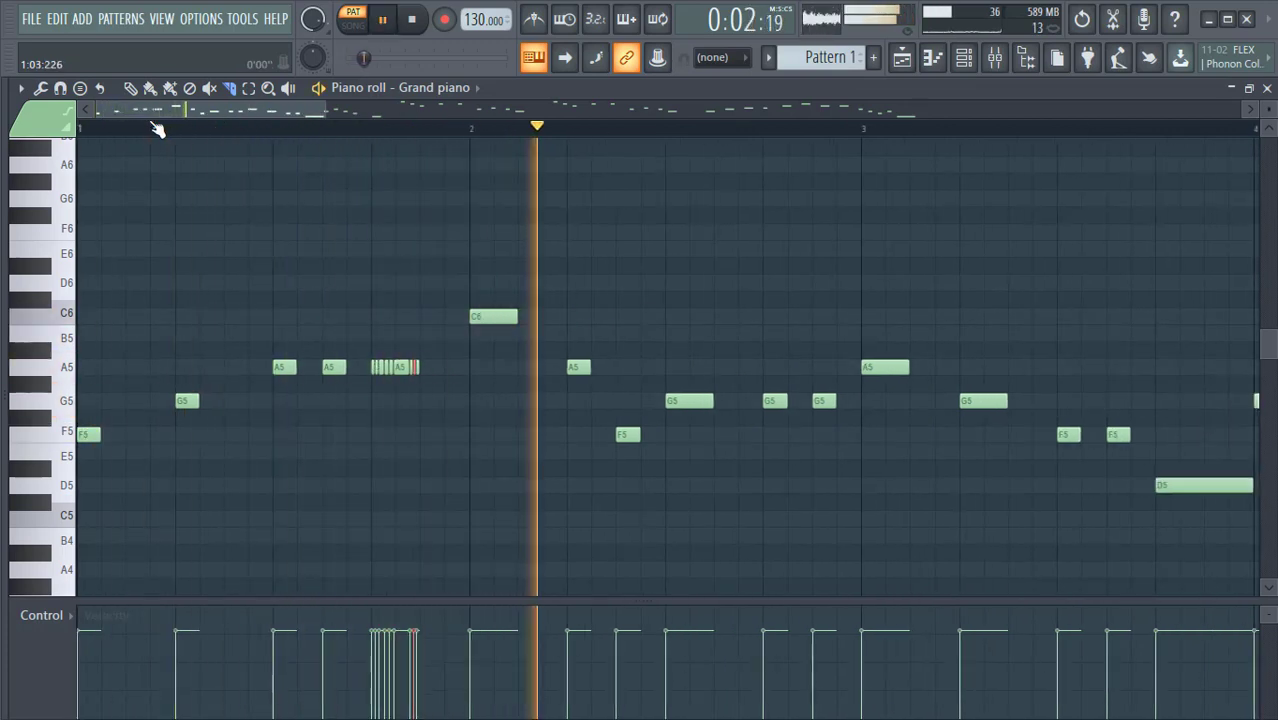
{"action": "key", "text": "space"}
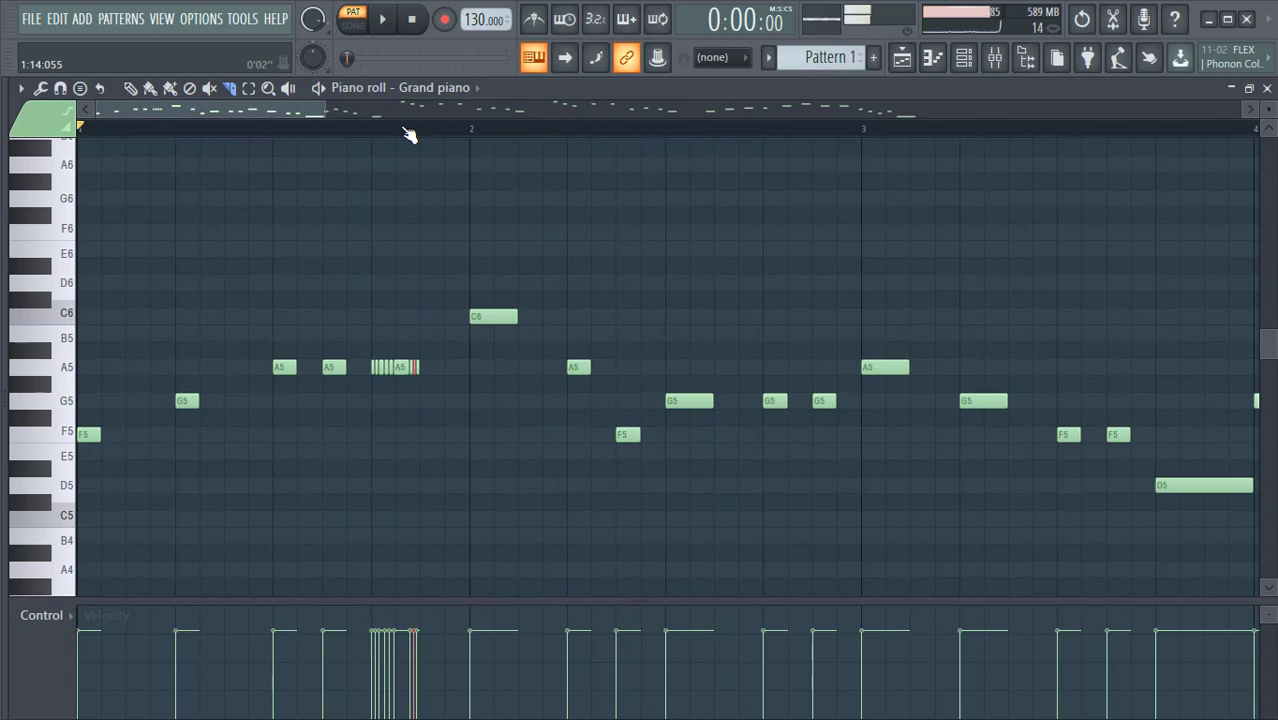
{"action": "scroll", "coordinate": [408, 133], "scroll_direction": "up", "scroll_amount": 2}
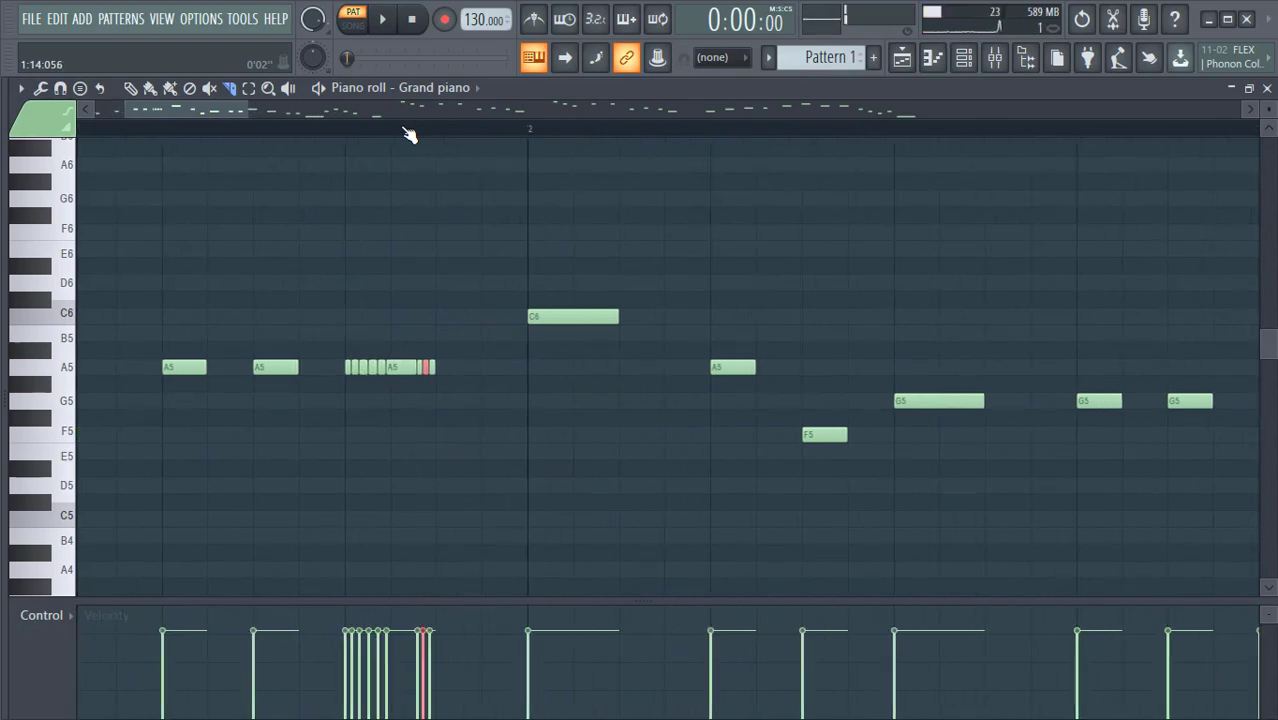
{"action": "scroll", "coordinate": [408, 133], "scroll_direction": "down", "scroll_amount": 2}
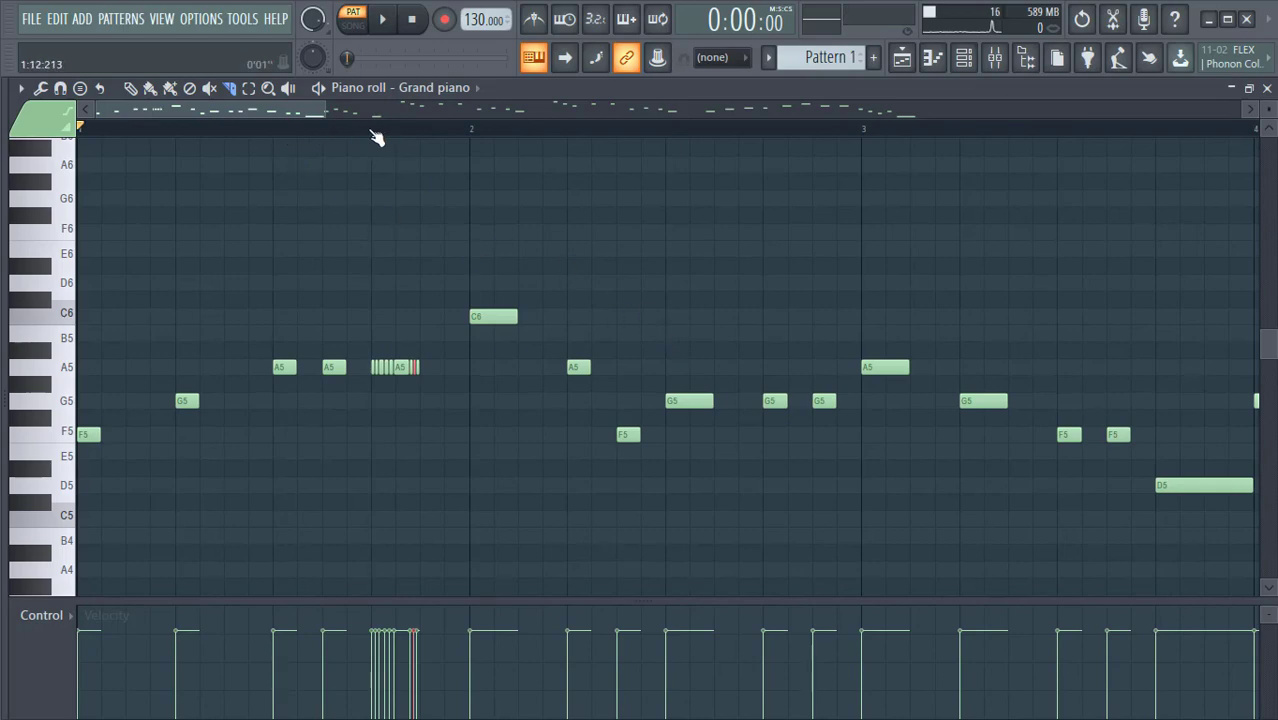
{"action": "key", "text": "space"}
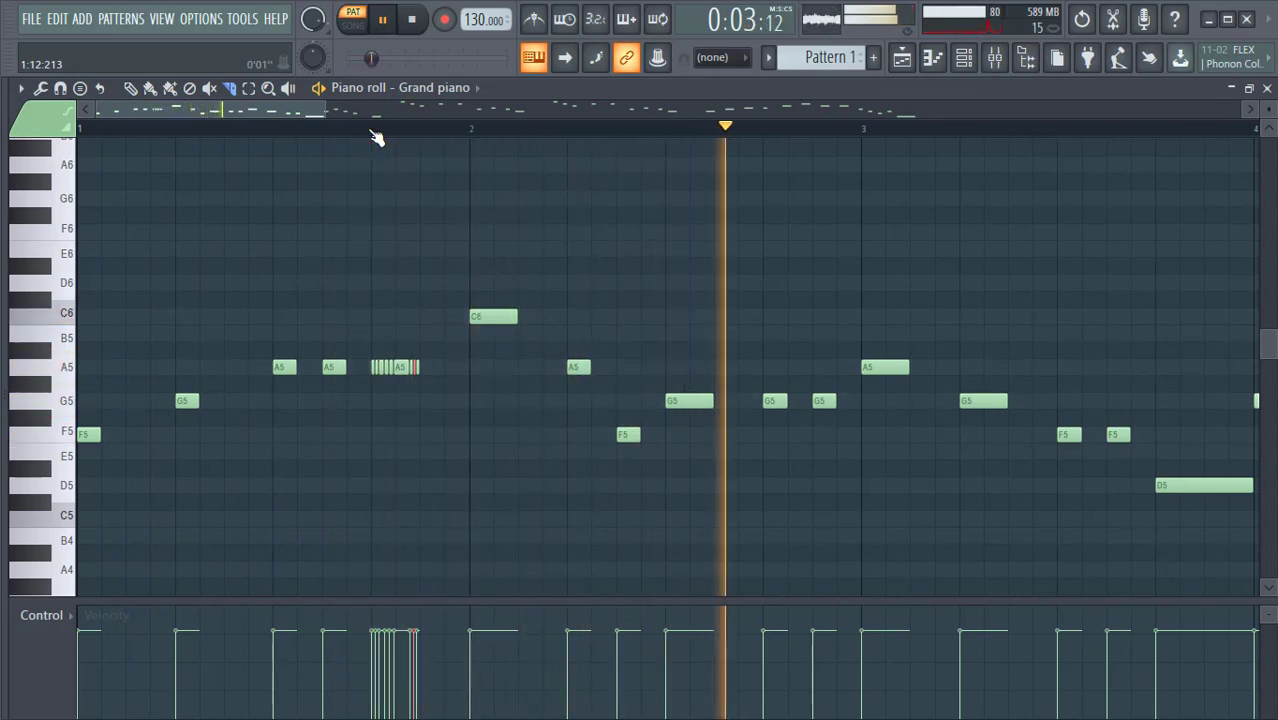
{"action": "key", "text": "space"}
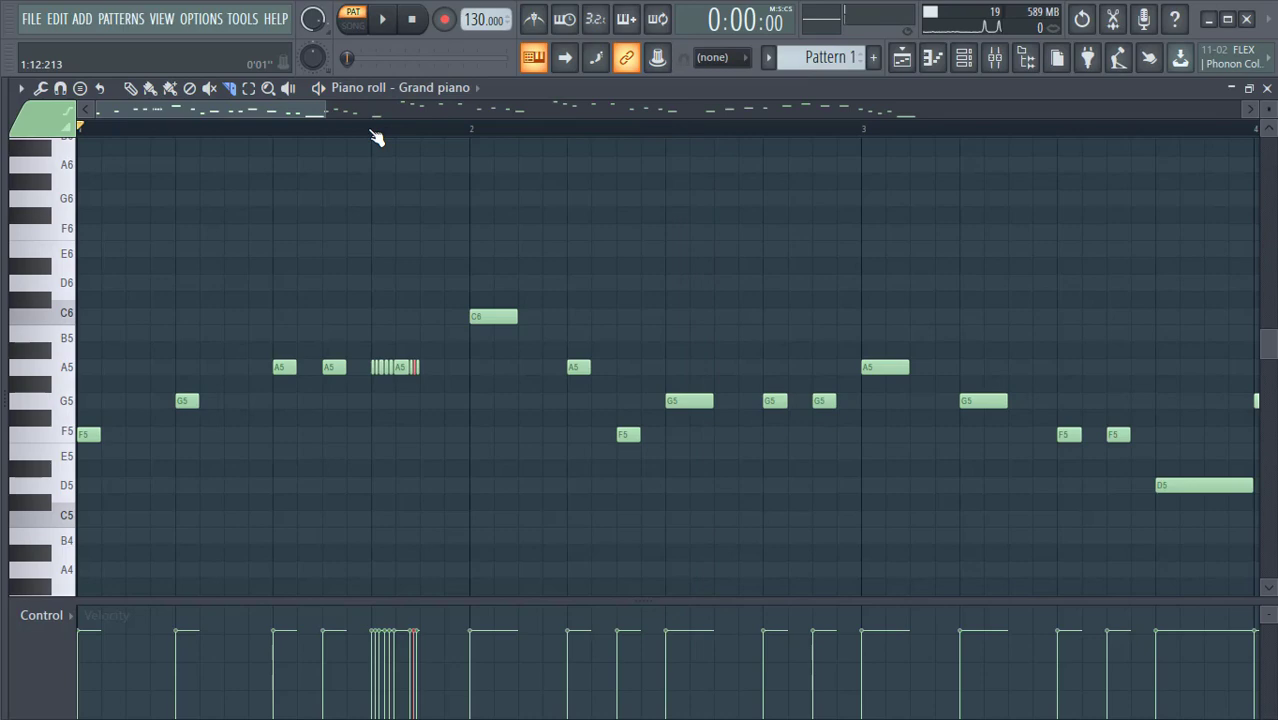
- Delete the longer middle slice of the A5 in bar 1 with the Draw tool and audition the opening into bar 2
{"action": "scroll", "coordinate": [375, 137], "scroll_direction": "down", "scroll_amount": 2}
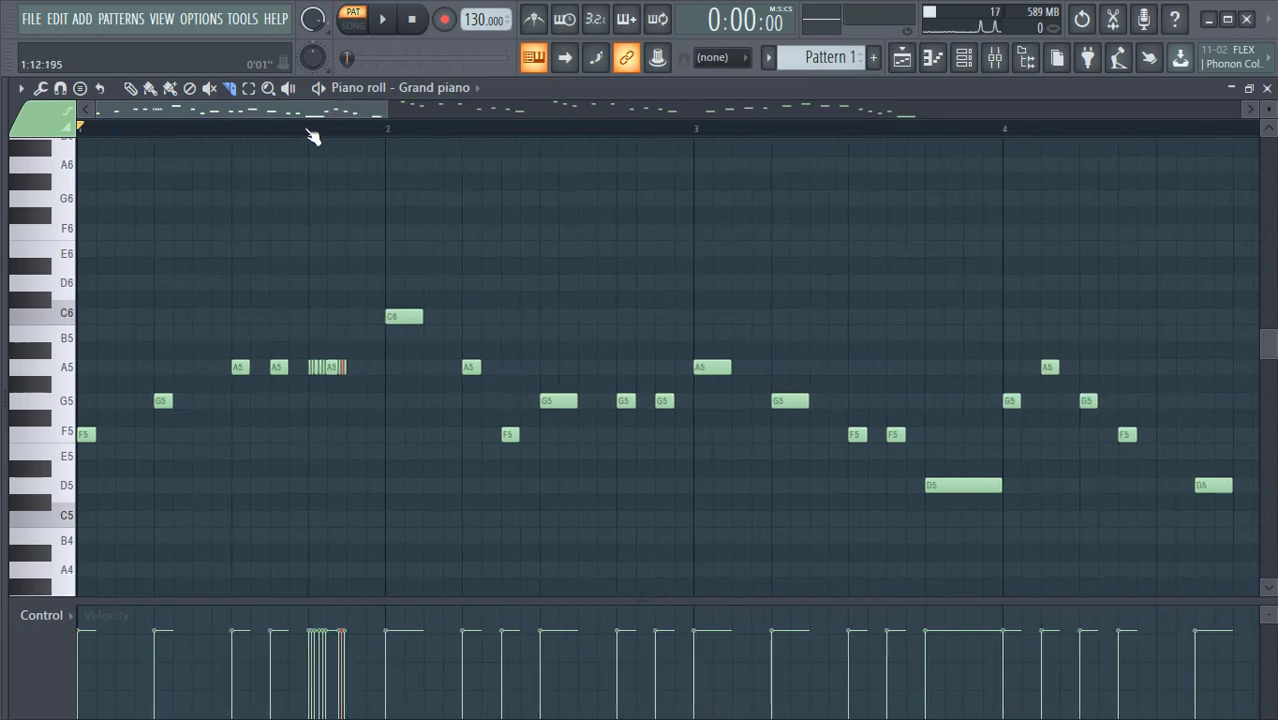
{"action": "scroll", "coordinate": [312, 137], "scroll_direction": "up", "scroll_amount": 3}
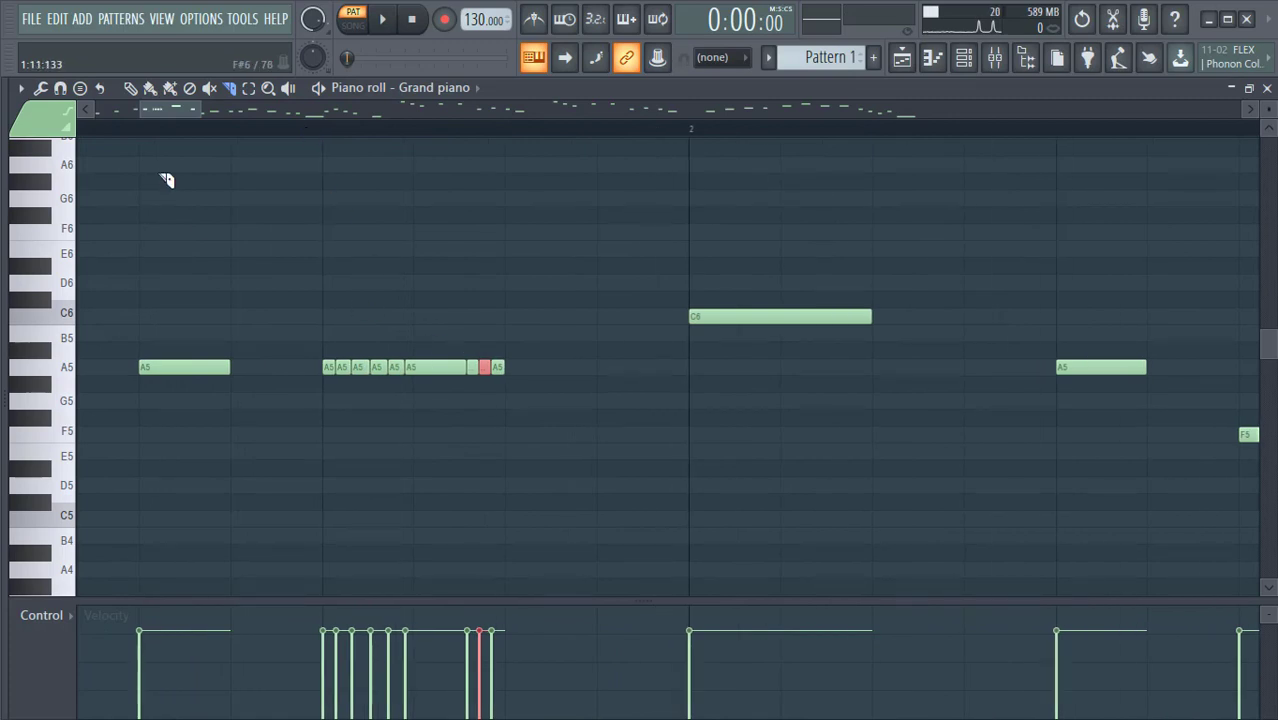
{"action": "left_click", "coordinate": [129, 88]}
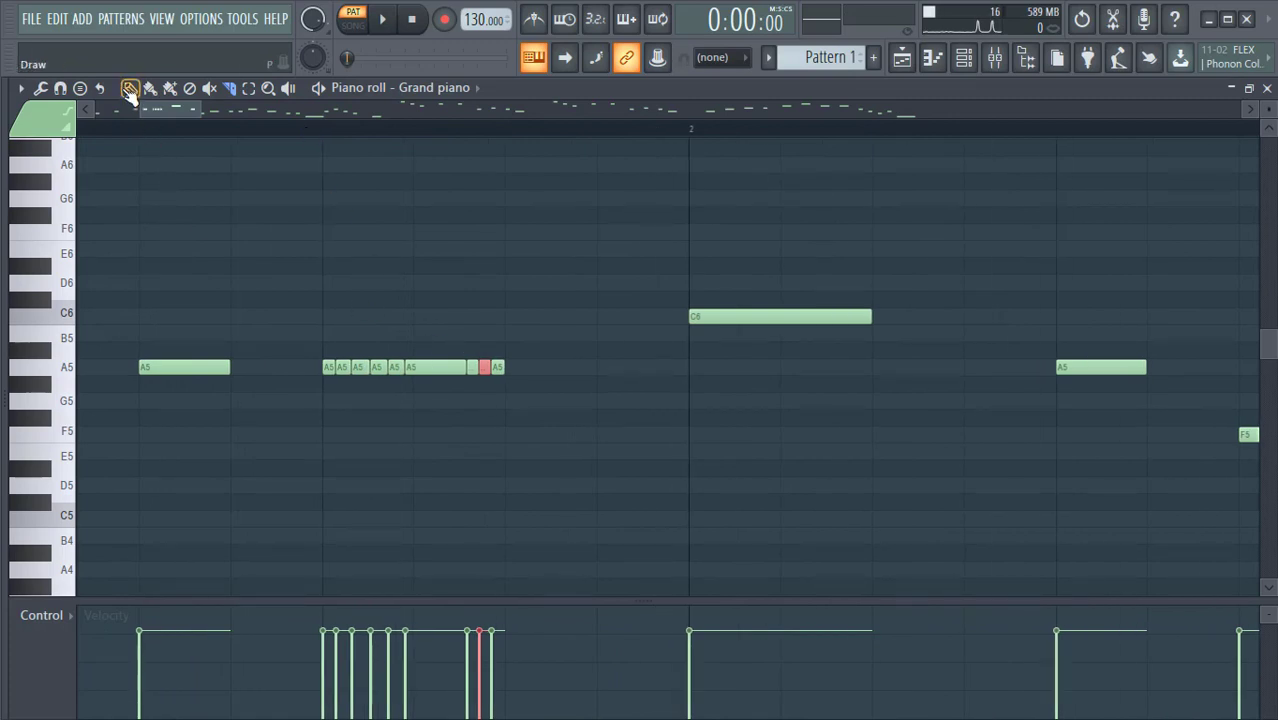
{"action": "right_click", "coordinate": [424, 367]}
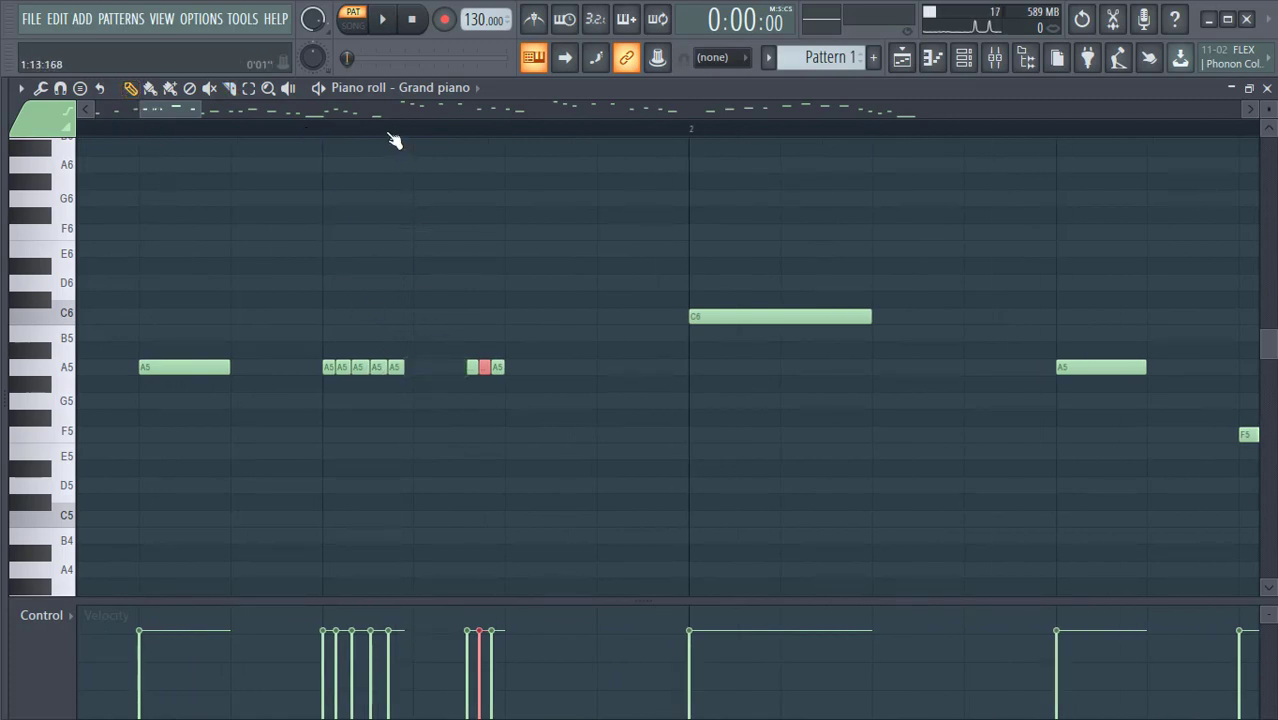
{"action": "scroll", "coordinate": [395, 140], "scroll_direction": "down", "scroll_amount": 2}
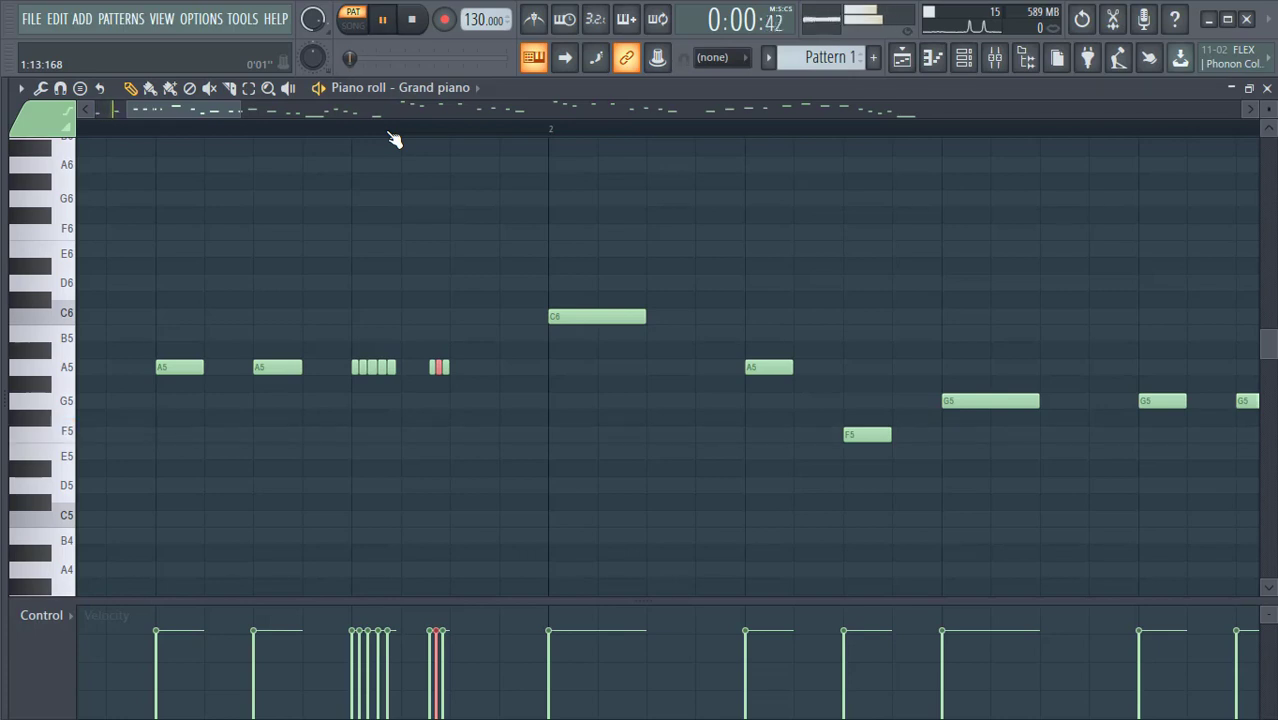
{"action": "key", "text": "space"}
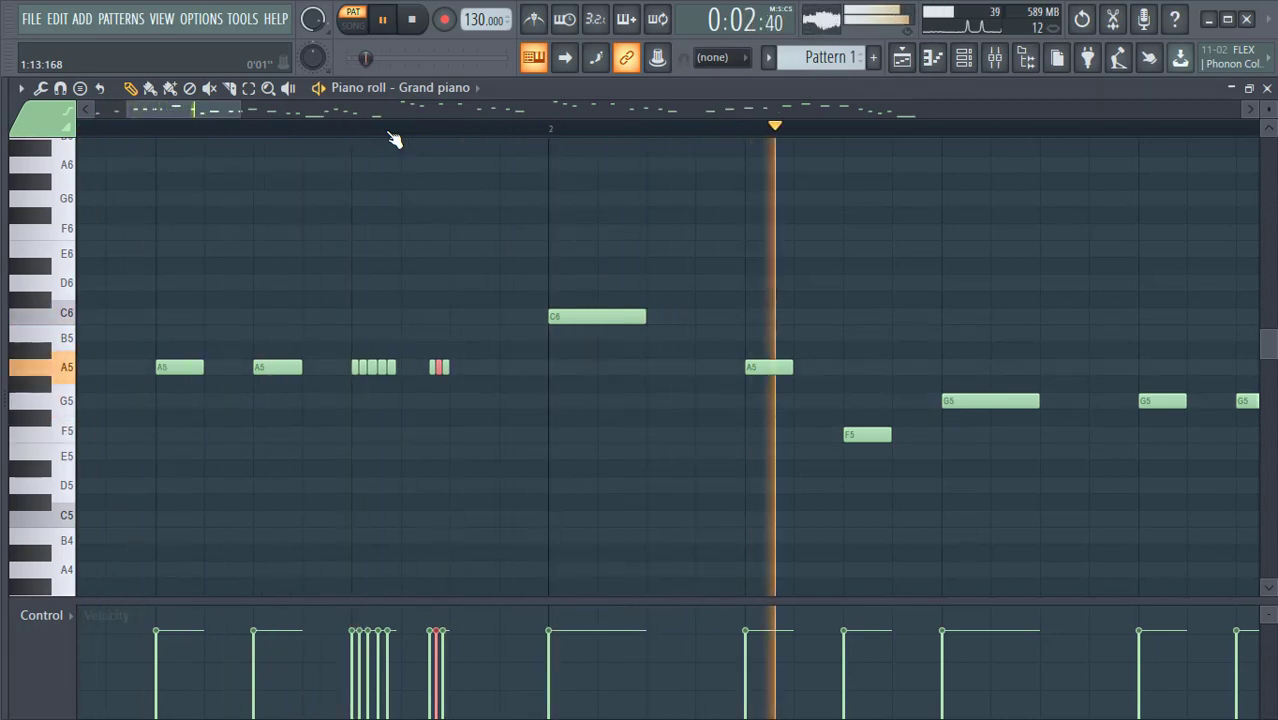
{"action": "key", "text": "space"}
- Examine the whole melody from bar 1 through bar 11, then the octaves below its opening bars down to C4
{"action": "scroll", "coordinate": [395, 140], "scroll_direction": "down", "scroll_amount": 3}
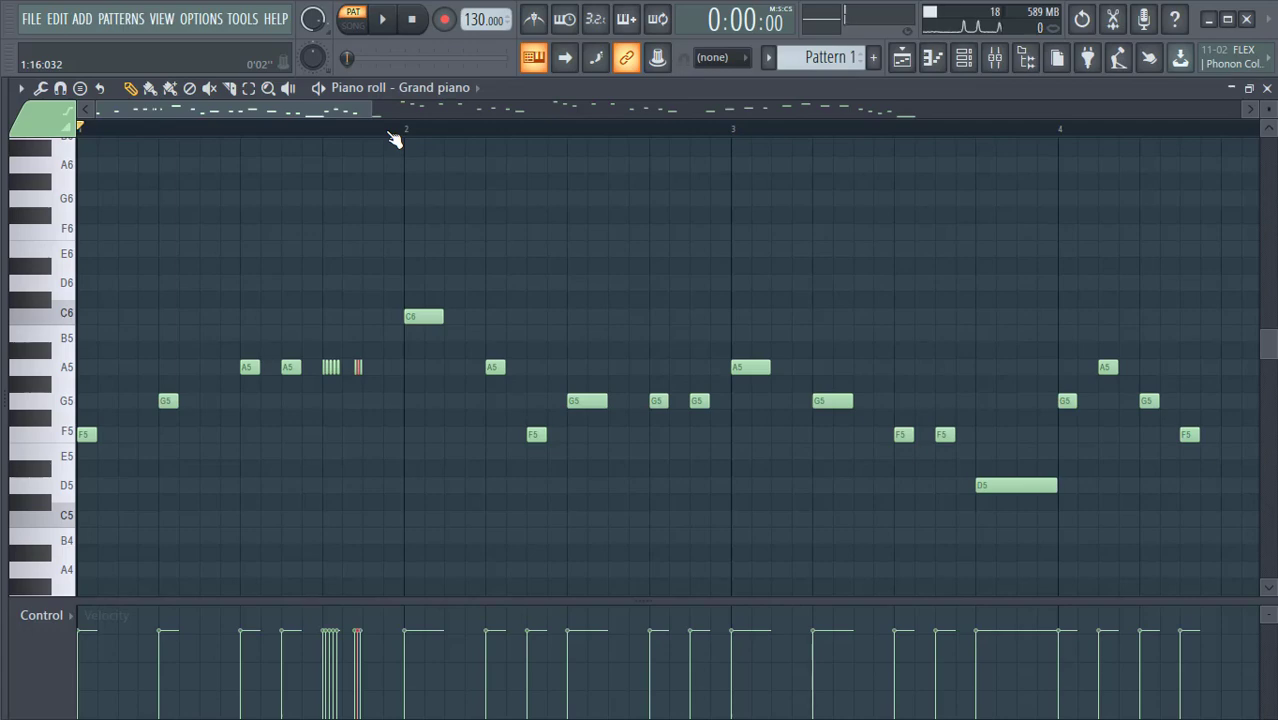
{"action": "scroll", "coordinate": [395, 140], "scroll_direction": "down", "scroll_amount": 2}
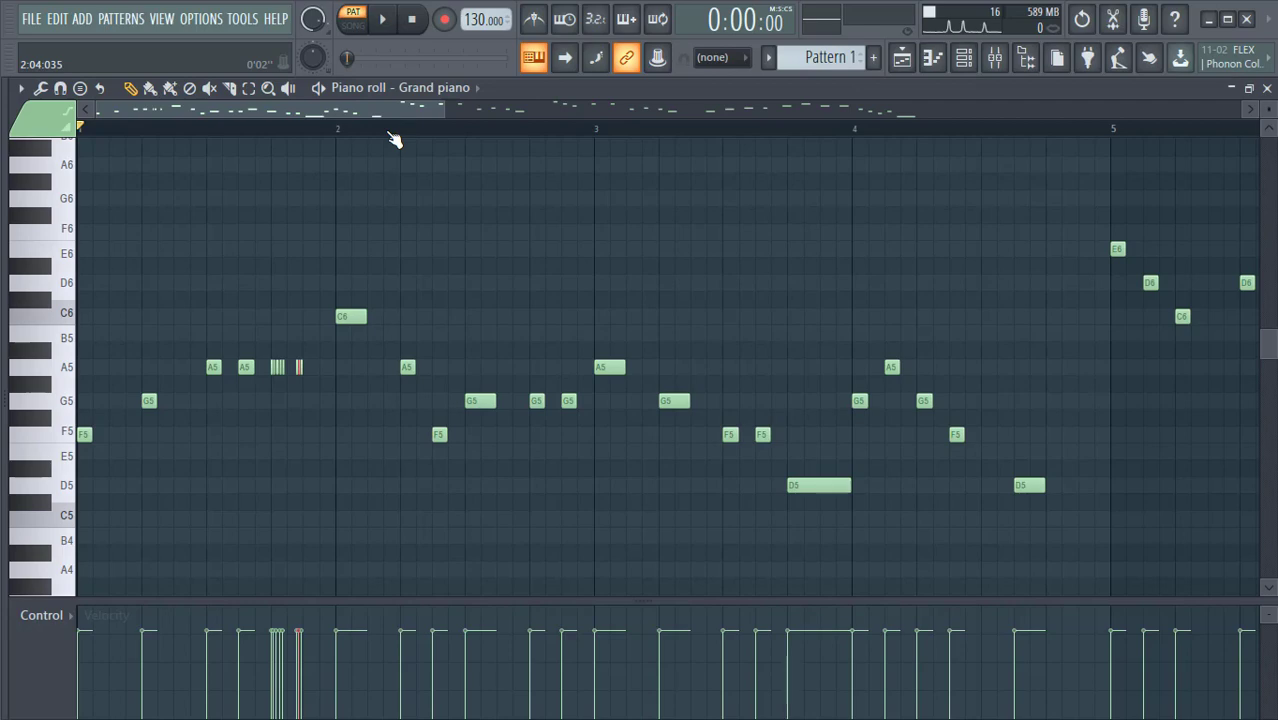
{"action": "scroll", "coordinate": [395, 138], "scroll_direction": "down", "scroll_amount": 5}
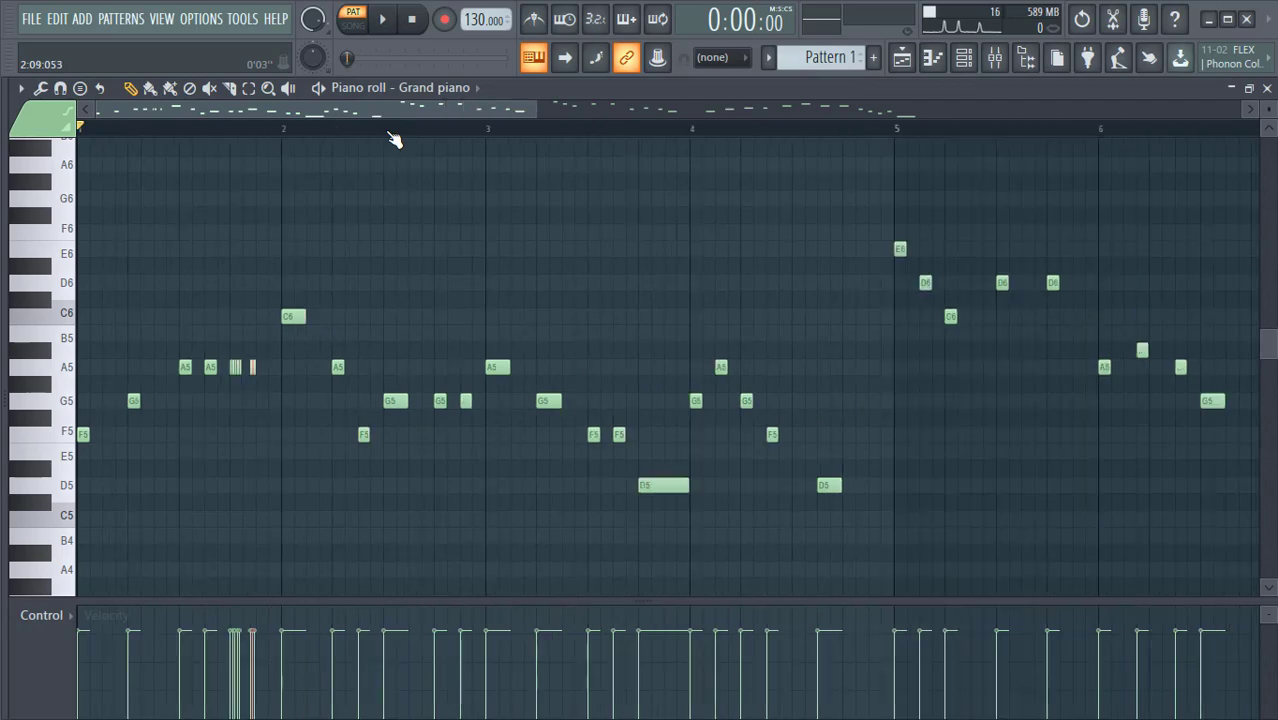
{"action": "scroll", "coordinate": [395, 138], "scroll_direction": "down", "scroll_amount": 3}
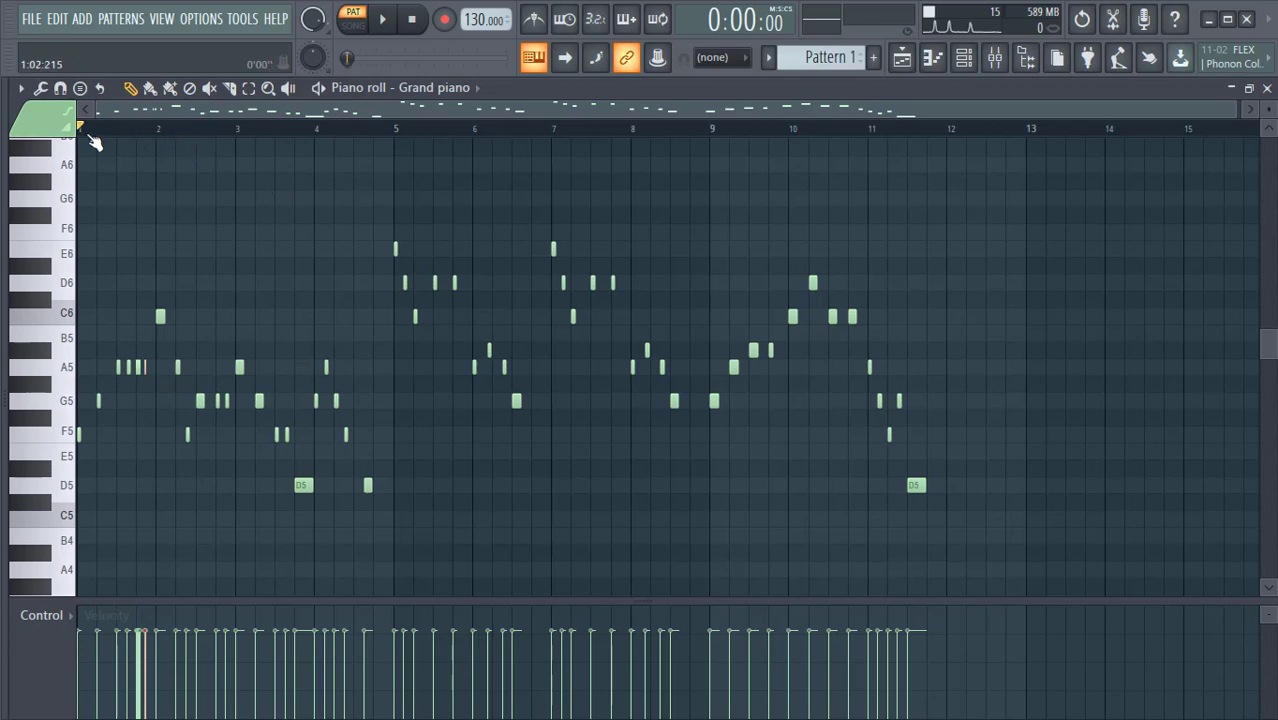
{"action": "scroll", "coordinate": [93, 142], "scroll_direction": "up", "scroll_amount": 2}
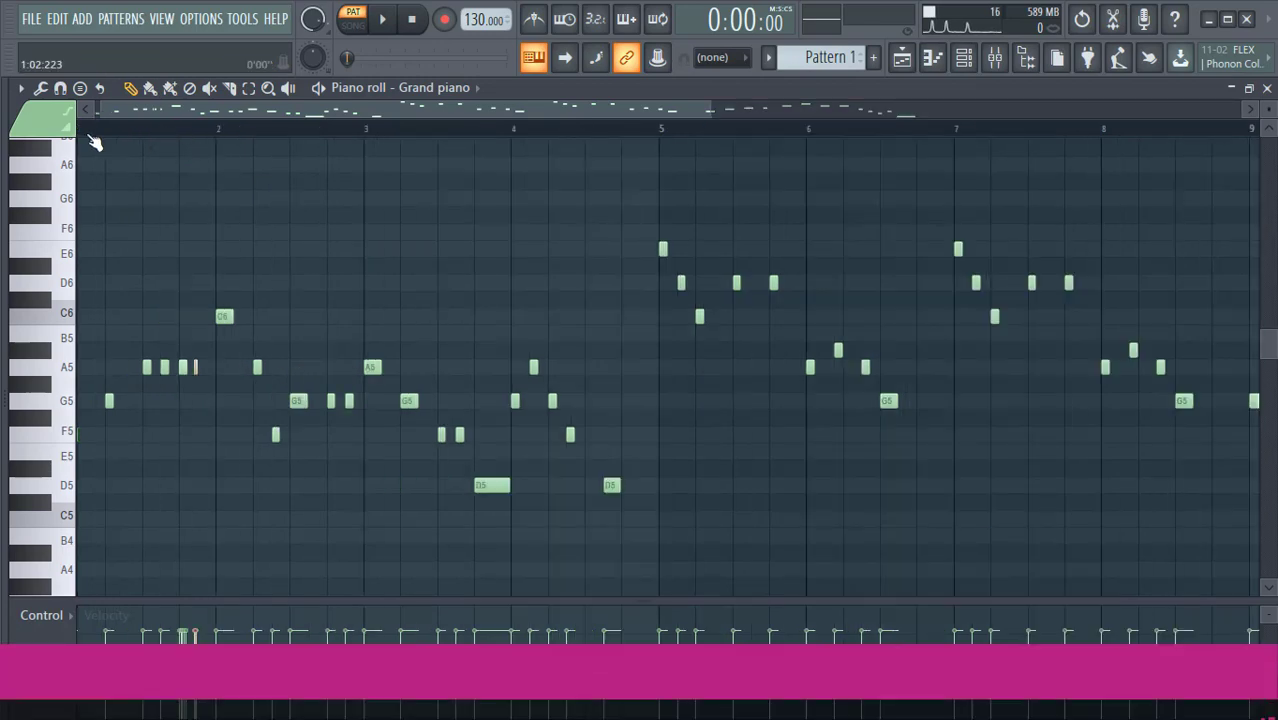
{"action": "left_click_drag", "start_coordinate": [154, 109], "coordinate": [124, 117]}
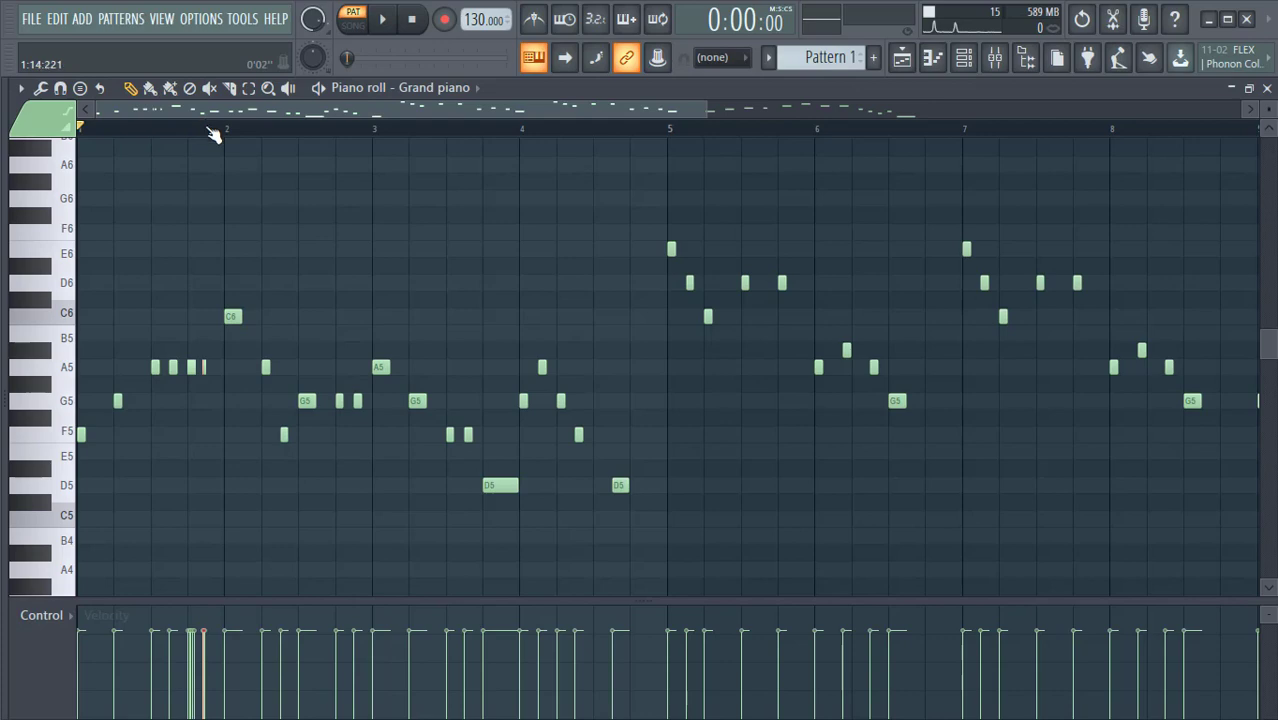
{"action": "scroll", "coordinate": [212, 133], "scroll_direction": "up", "scroll_amount": 2}
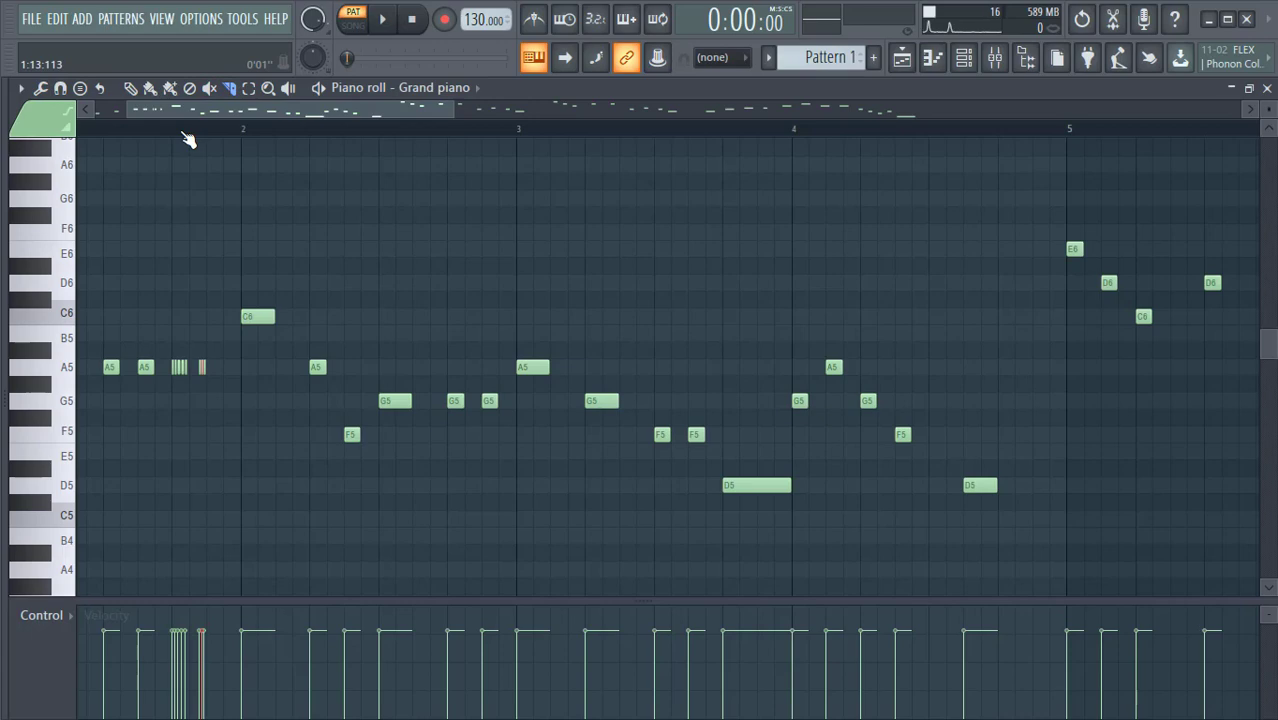
{"action": "scroll", "coordinate": [186, 139], "scroll_direction": "down", "scroll_amount": 1}
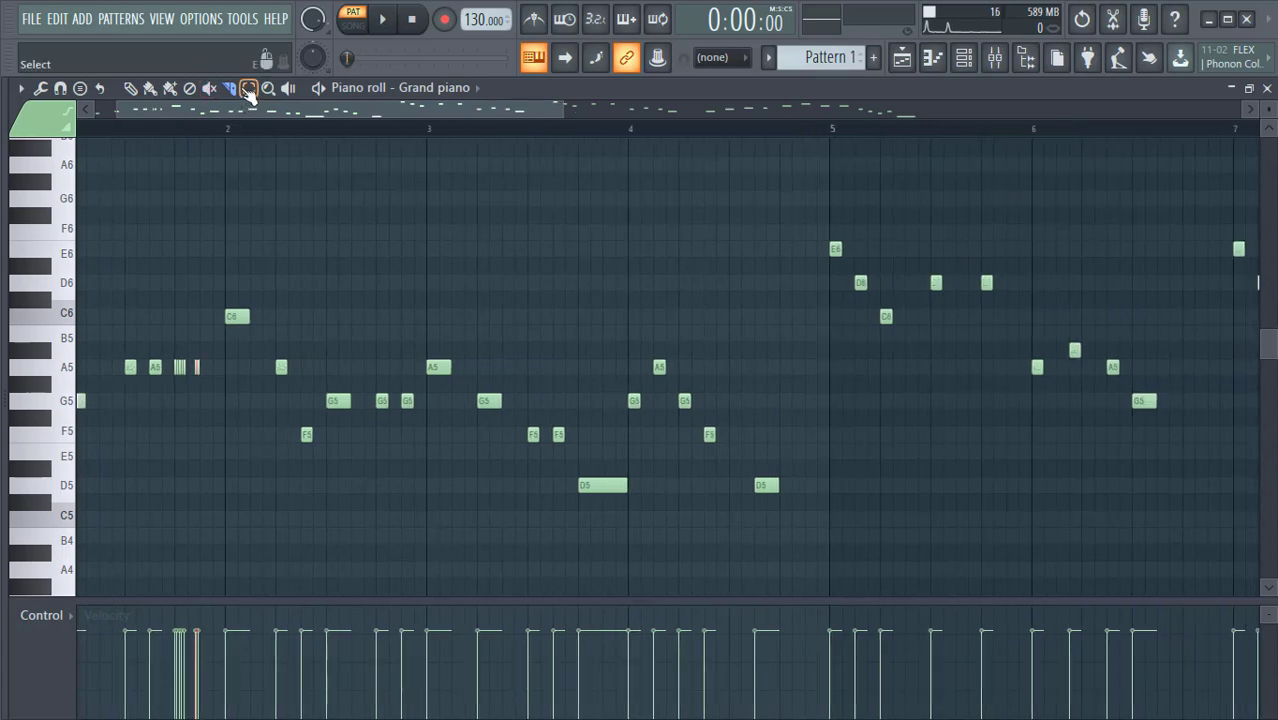
{"action": "left_click", "coordinate": [150, 89]}
{"action": "left_click_drag", "start_coordinate": [140, 110], "coordinate": [112, 126]}
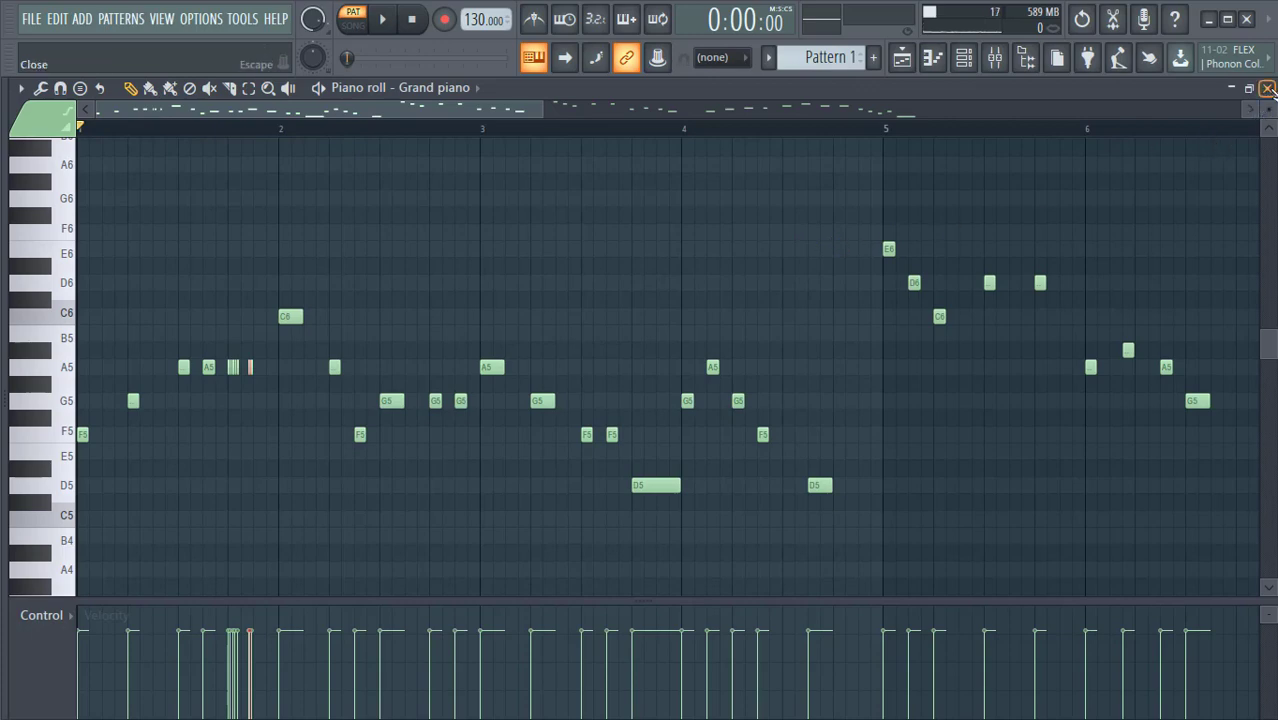
{"action": "scroll", "coordinate": [628, 300], "scroll_direction": "down", "scroll_amount": 4}
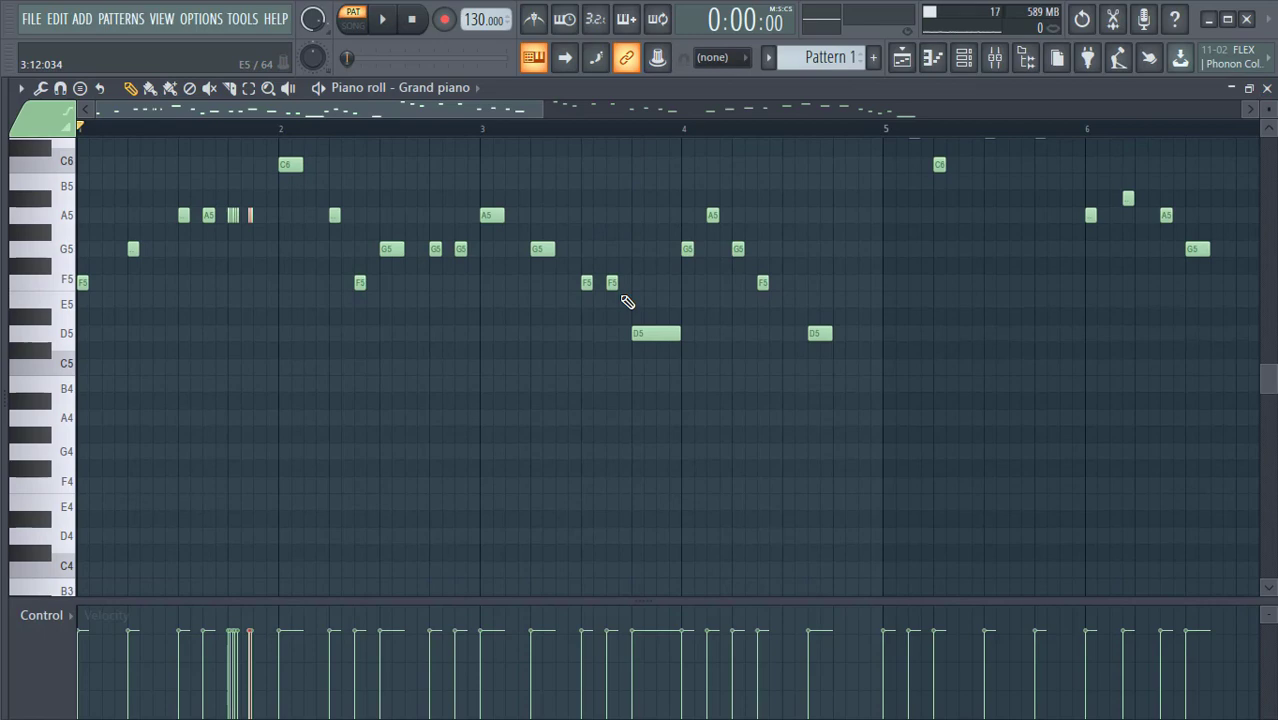
{"action": "scroll", "coordinate": [628, 300], "scroll_direction": "up", "scroll_amount": 4}
{"action": "scroll", "coordinate": [628, 300], "scroll_direction": "down", "scroll_amount": 3}
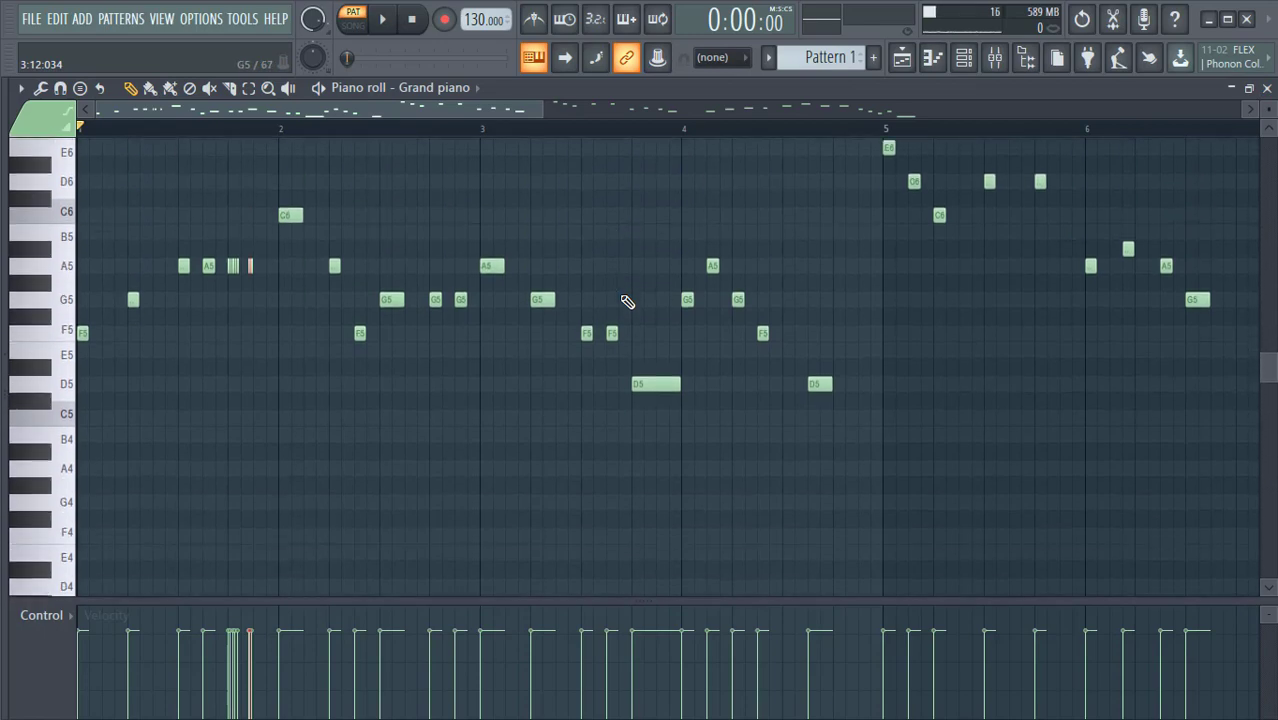
{"action": "scroll", "coordinate": [624, 300], "scroll_direction": "down", "scroll_amount": 2}
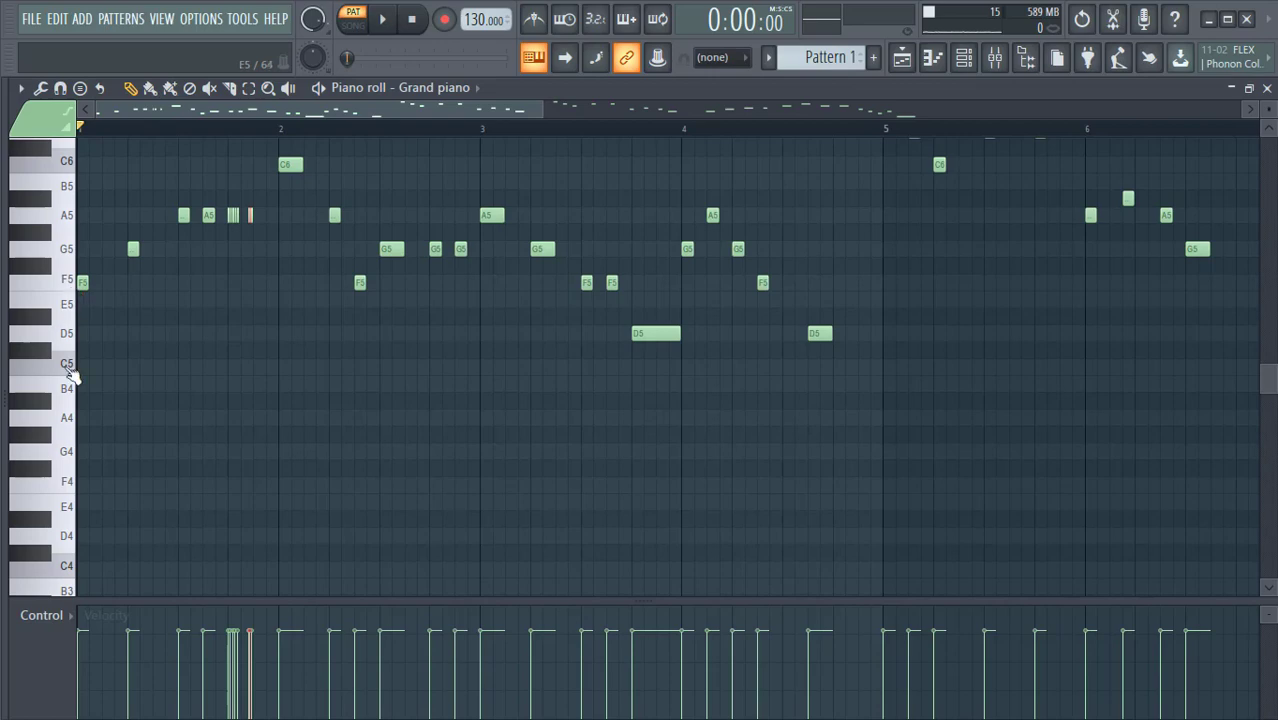
- Draw a bass note on F#4 spanning all of bar 1 and audition it with the opening of the melody
{"action": "left_click", "coordinate": [57, 468]}
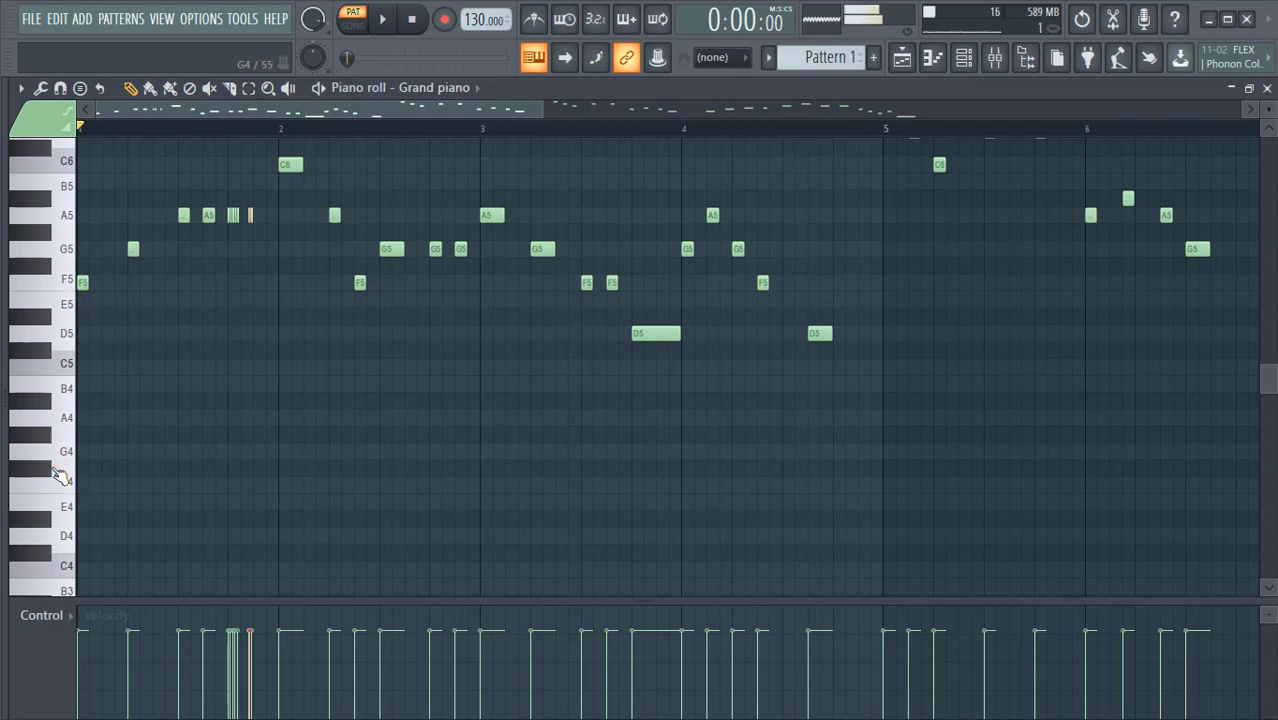
{"action": "left_click", "coordinate": [40, 468]}
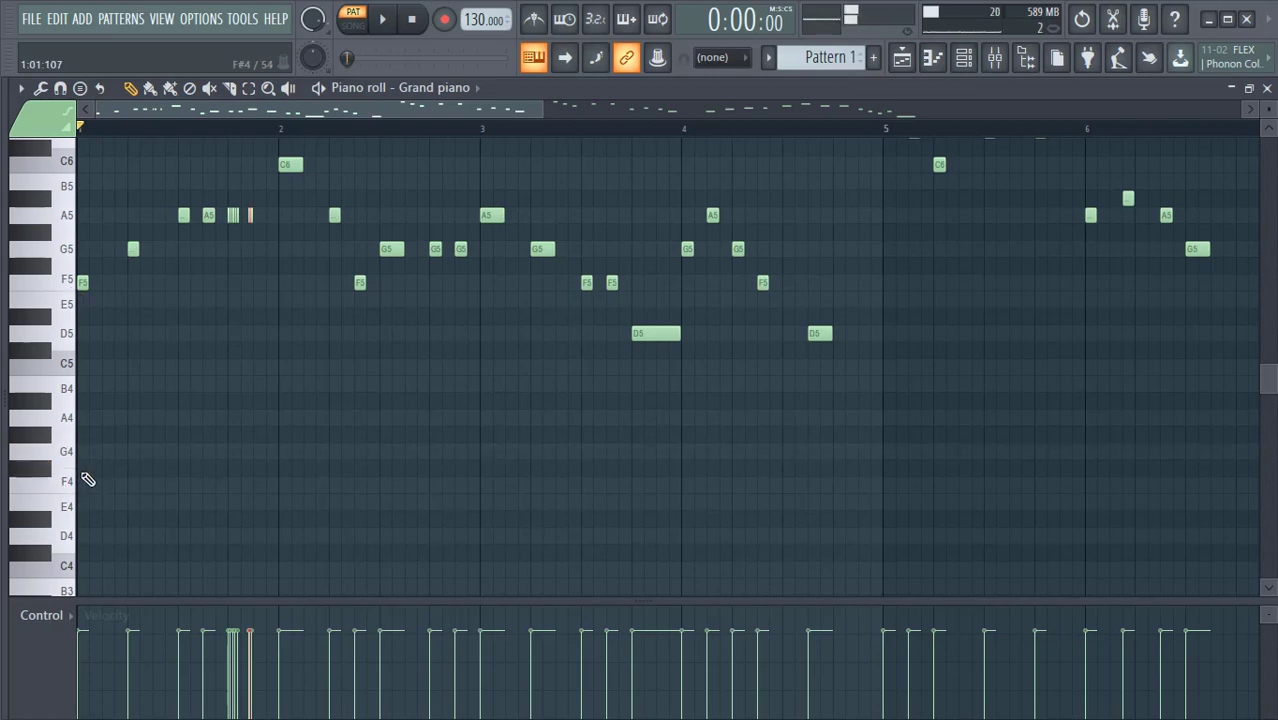
{"action": "left_click", "coordinate": [84, 470]}
{"action": "left_click_drag", "start_coordinate": [80, 470], "coordinate": [278, 478]}
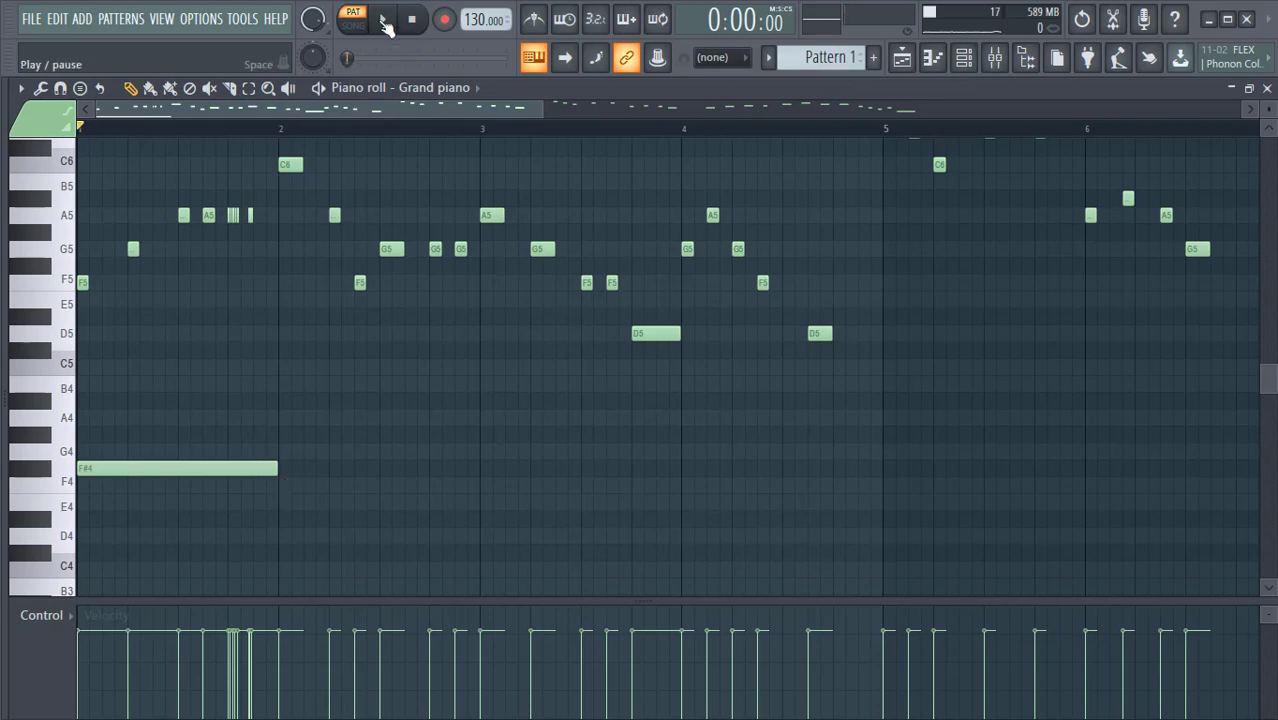
{"action": "left_click", "coordinate": [385, 25]}
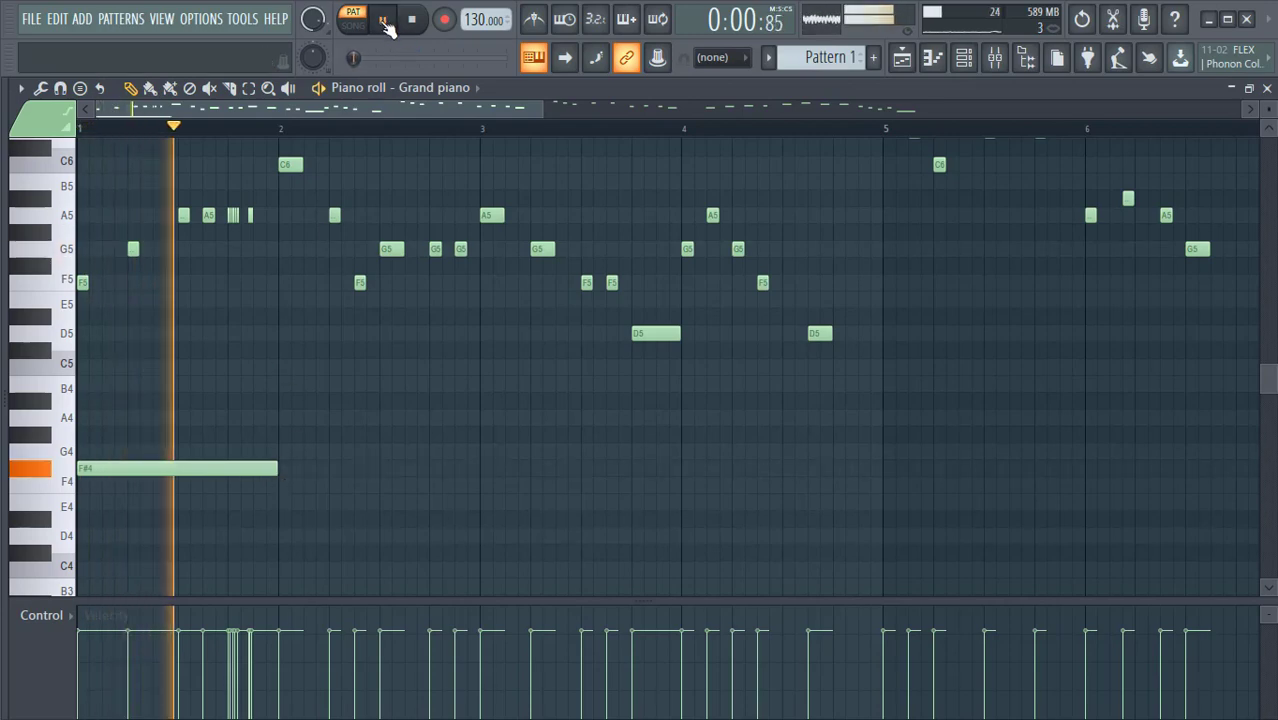
{"action": "left_click", "coordinate": [385, 25]}
- Move the bar-long bass note in bar 1 down to F4 and audition it from the start of the bar
{"action": "left_click_drag", "start_coordinate": [120, 464], "coordinate": [108, 487]}
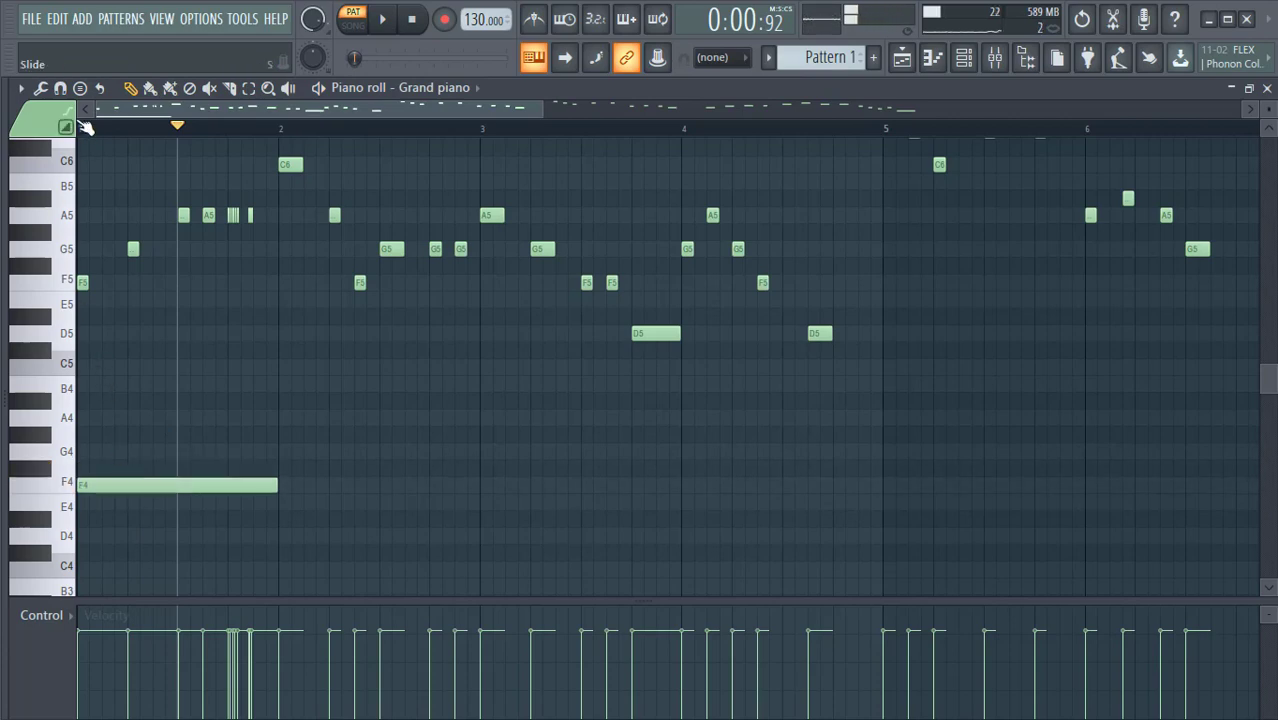
{"action": "key", "text": "space"}
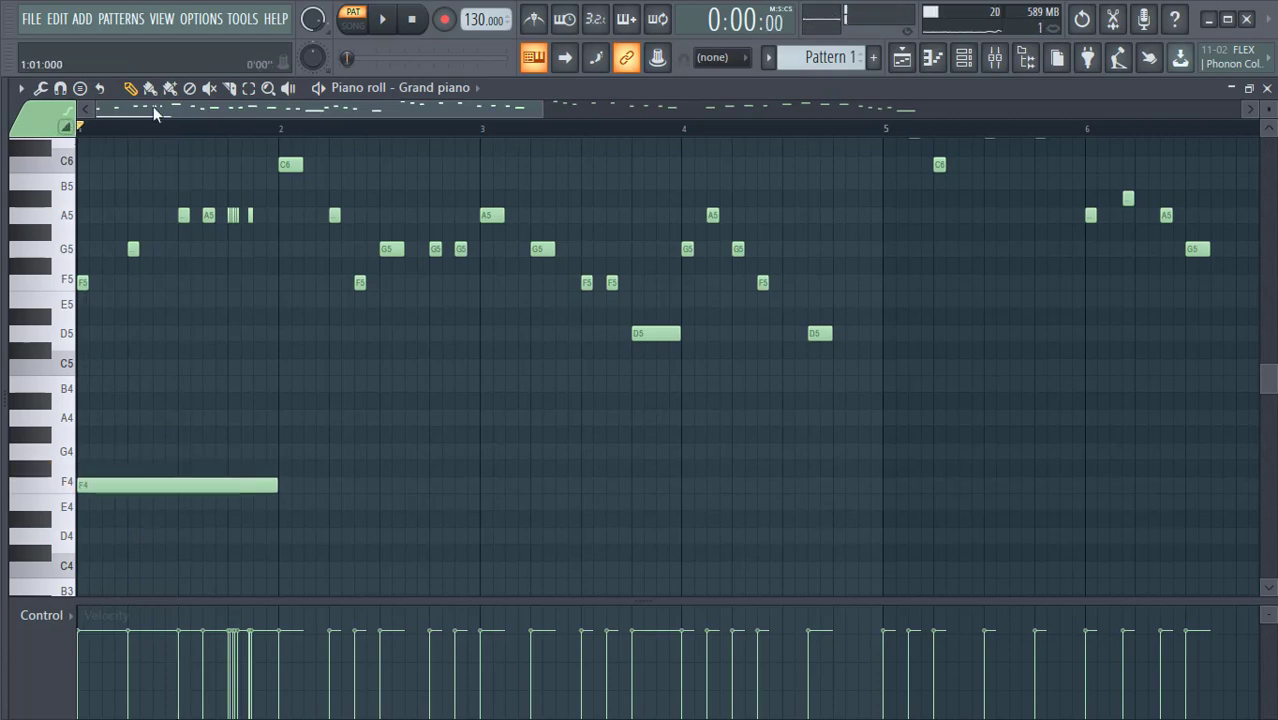
{"action": "left_click", "coordinate": [384, 21]}
{"action": "left_click", "coordinate": [384, 21]}
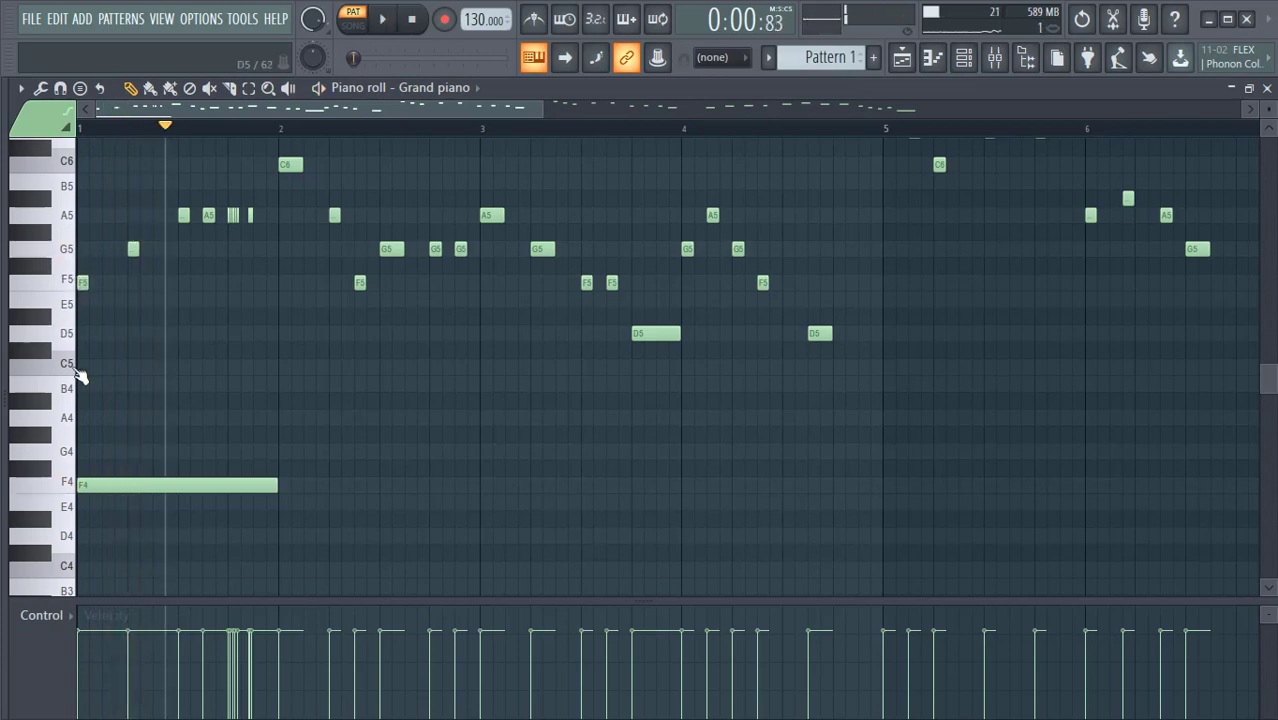
- Replay from the start of bar 1 into bar 2 and delete the long F4 bass note
{"action": "left_click", "coordinate": [81, 129]}
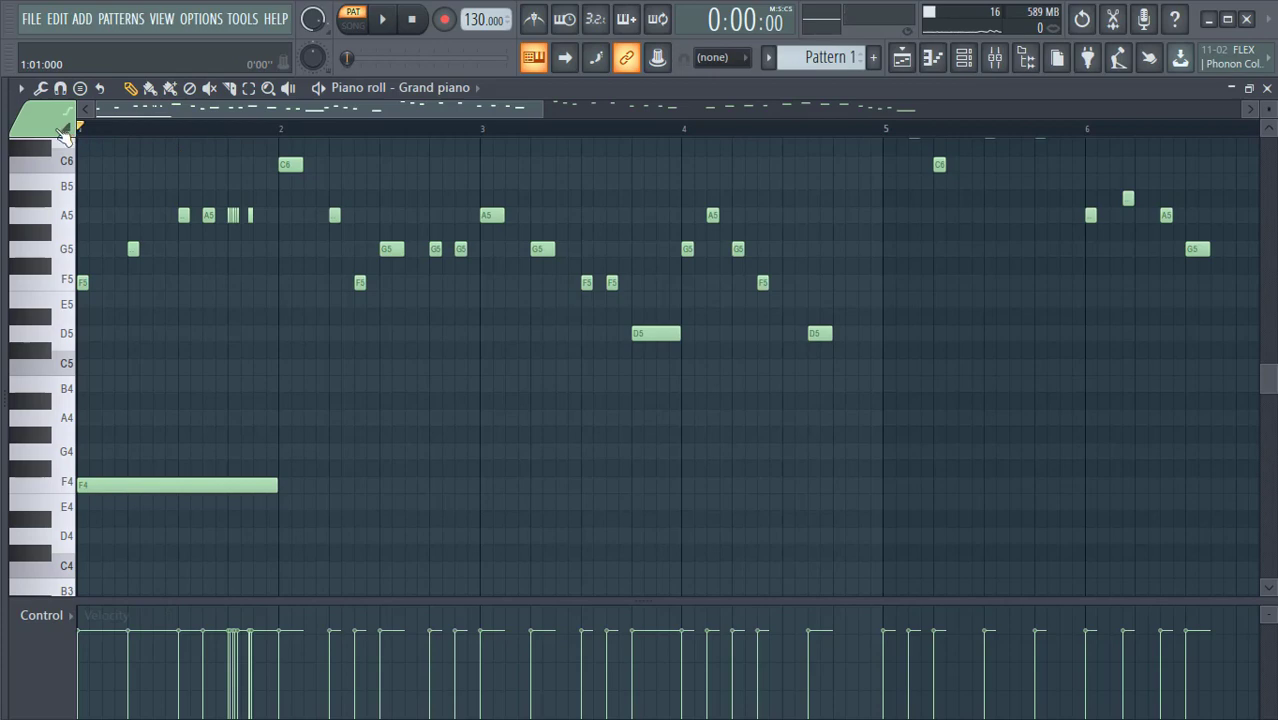
{"action": "left_click", "coordinate": [389, 19]}
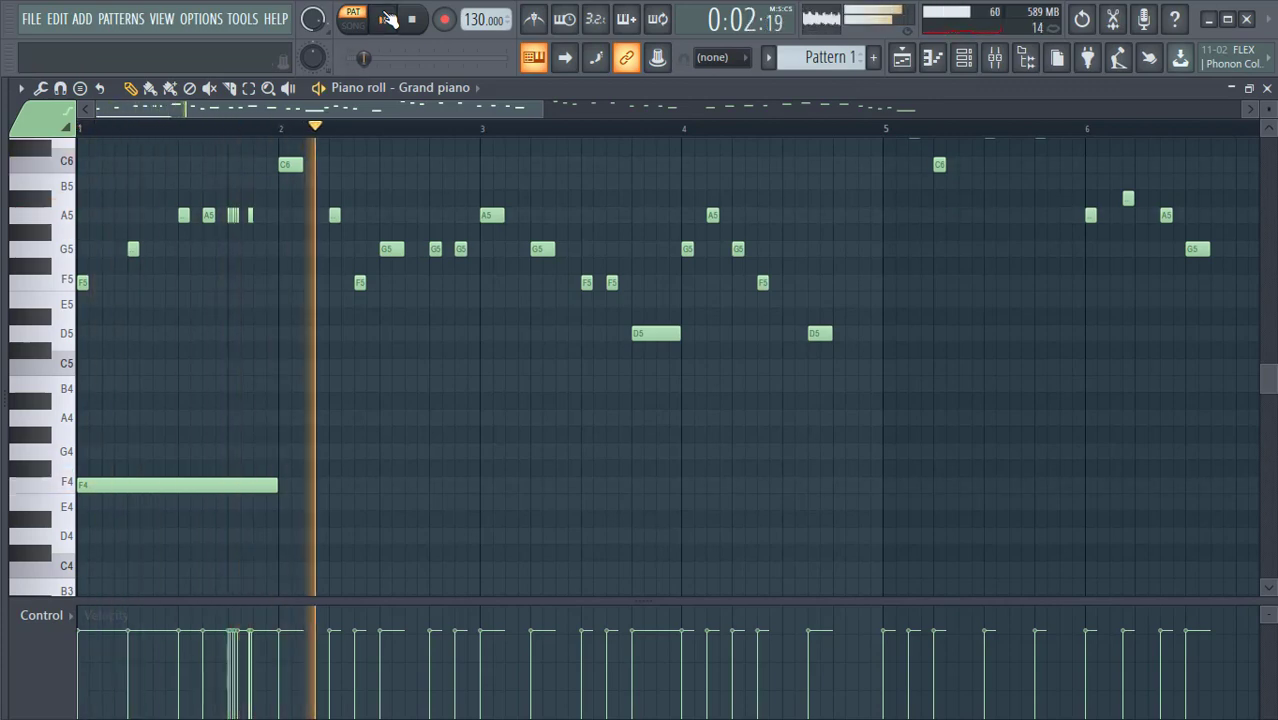
{"action": "left_click", "coordinate": [389, 19]}
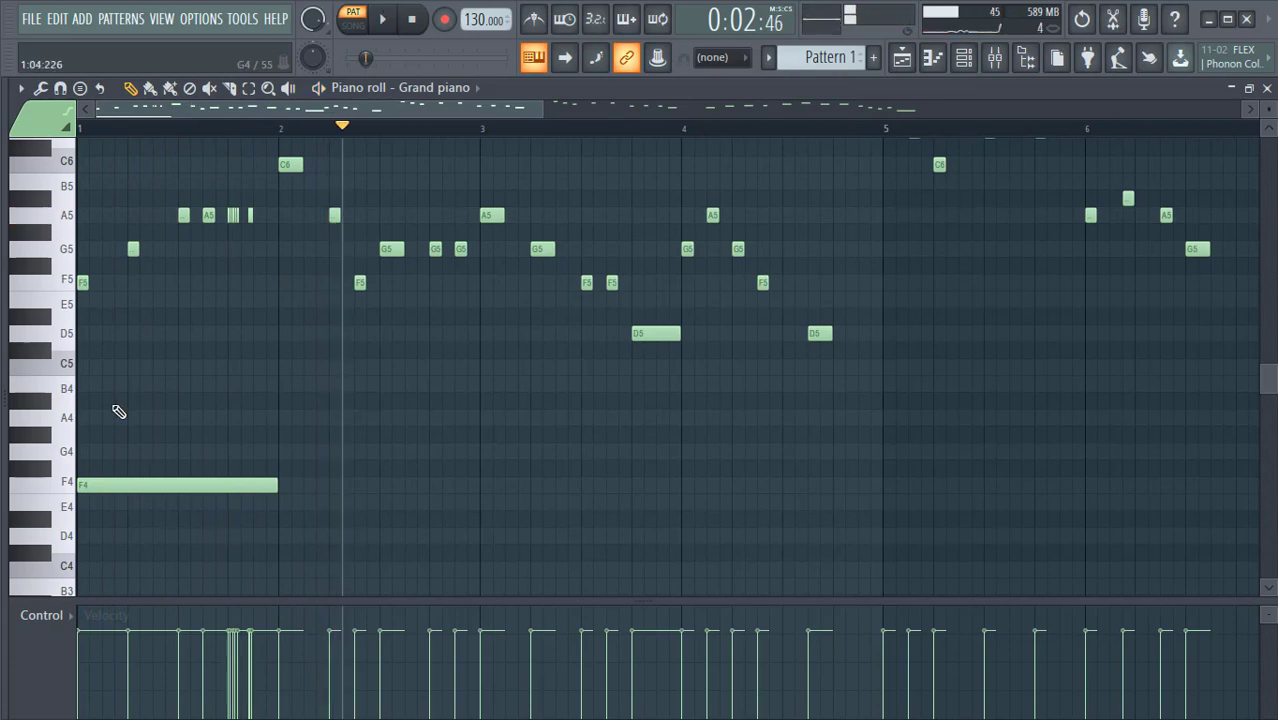
{"action": "key", "text": "space"}
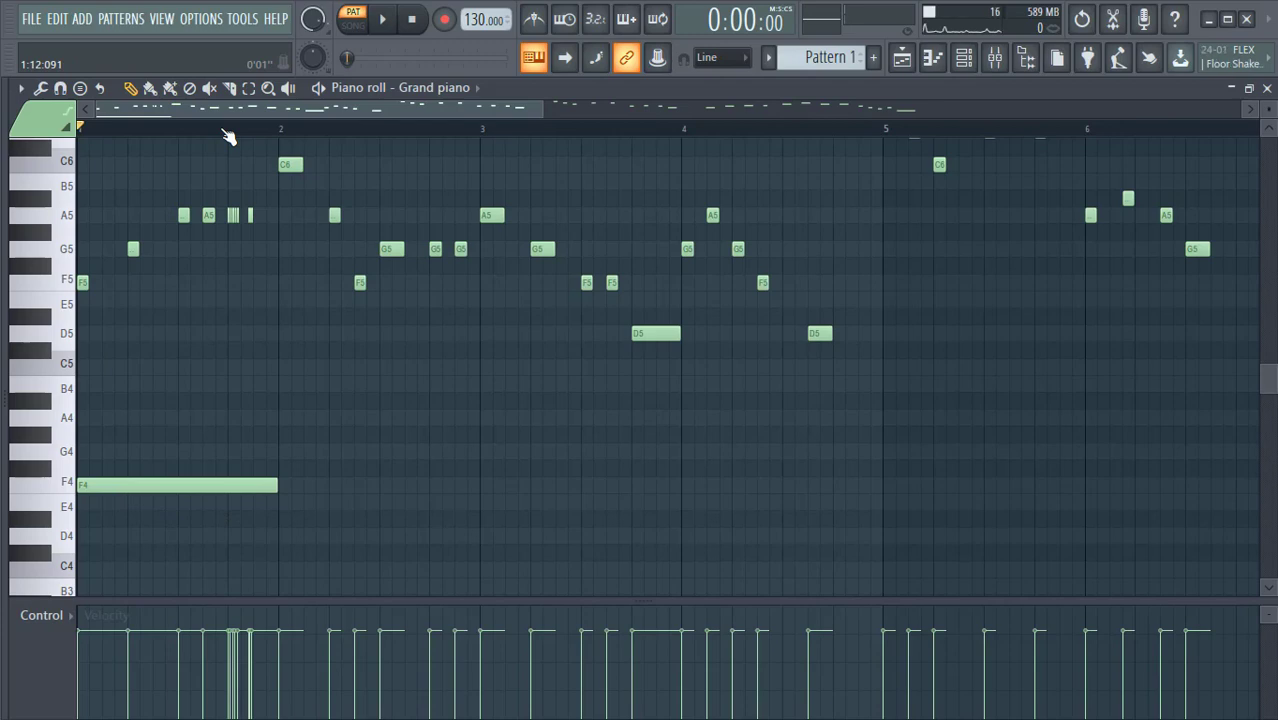
{"action": "right_click", "coordinate": [167, 491]}
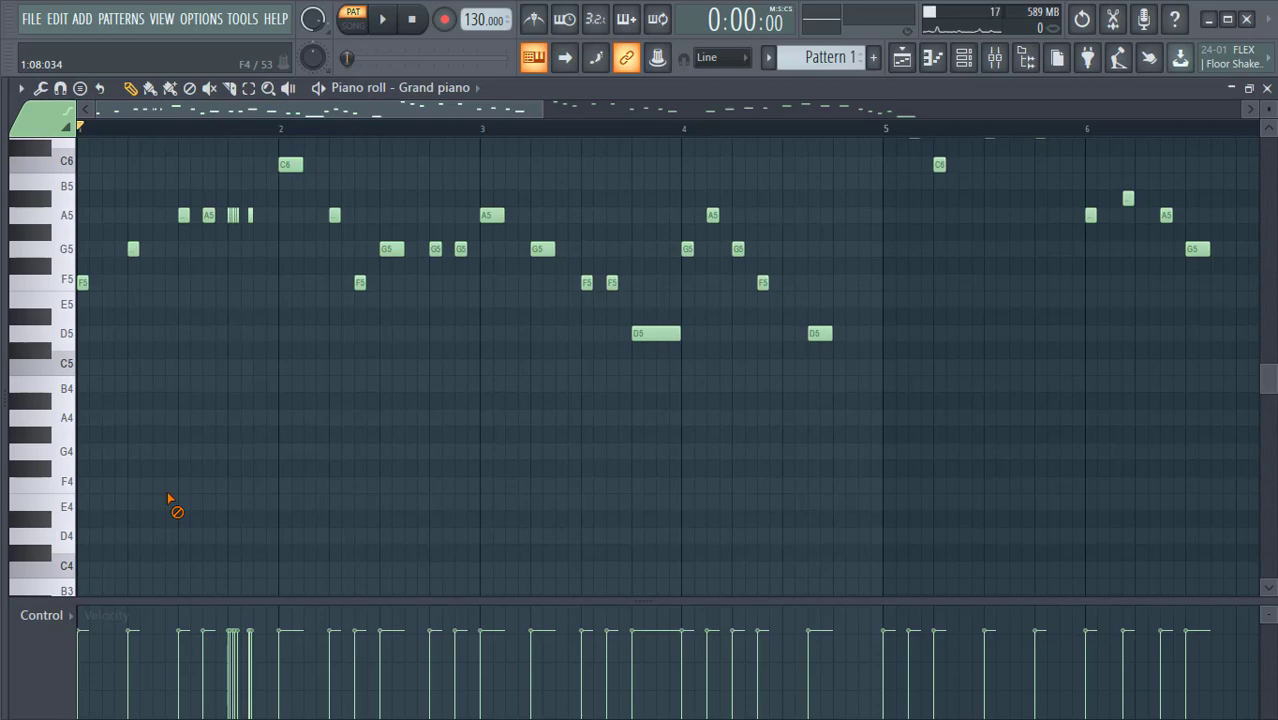
- Close the piano roll and the Grand piano instrument window to get back to the channel rack
{"action": "left_click", "coordinate": [1267, 88]}
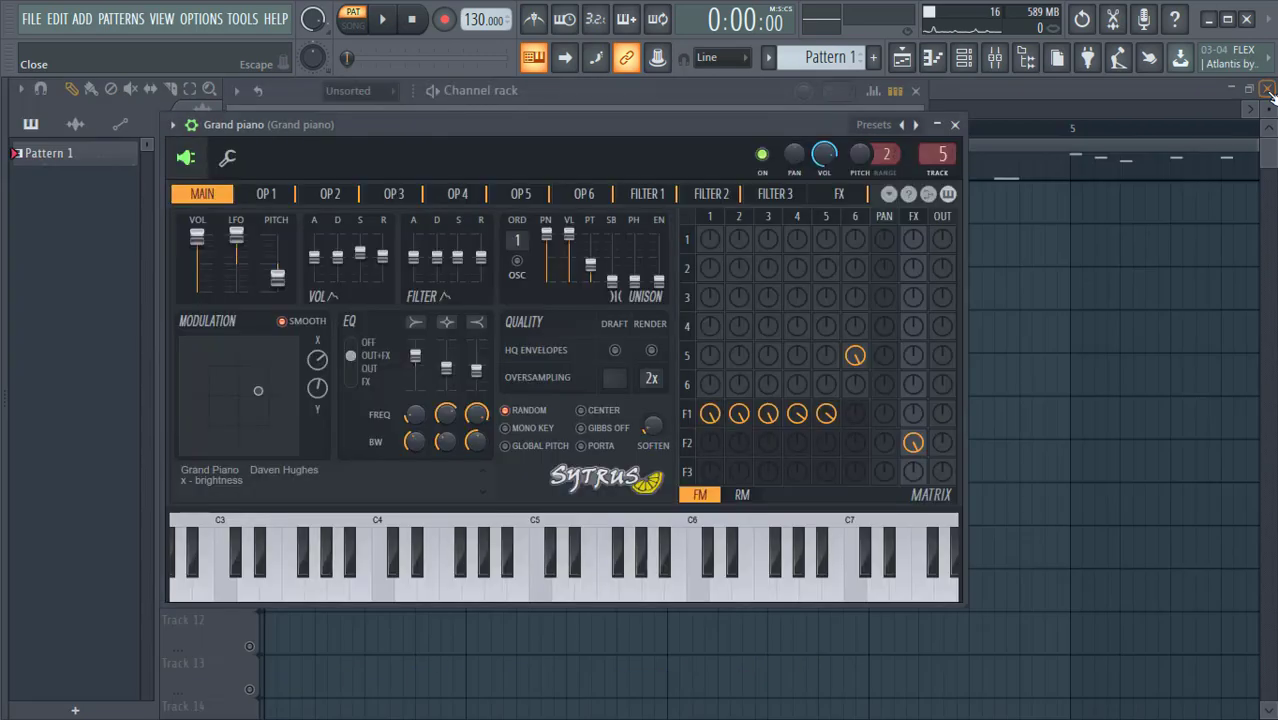
{"action": "left_click", "coordinate": [940, 122]}
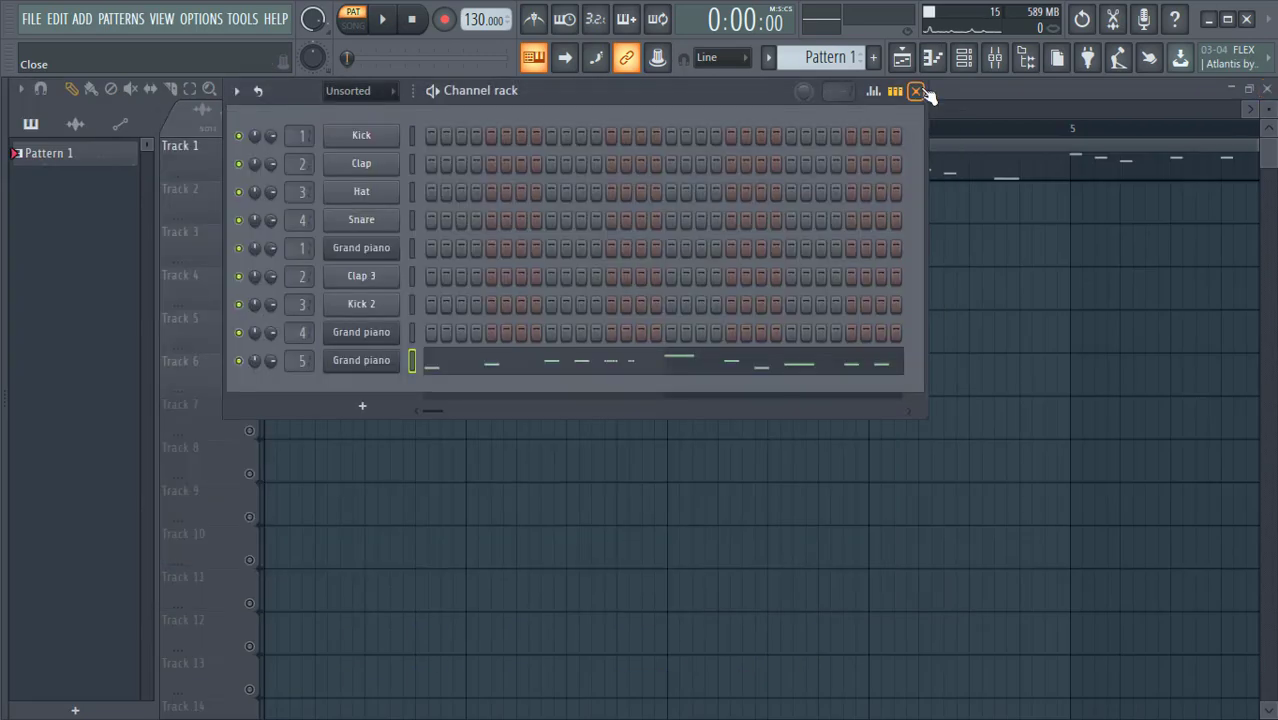